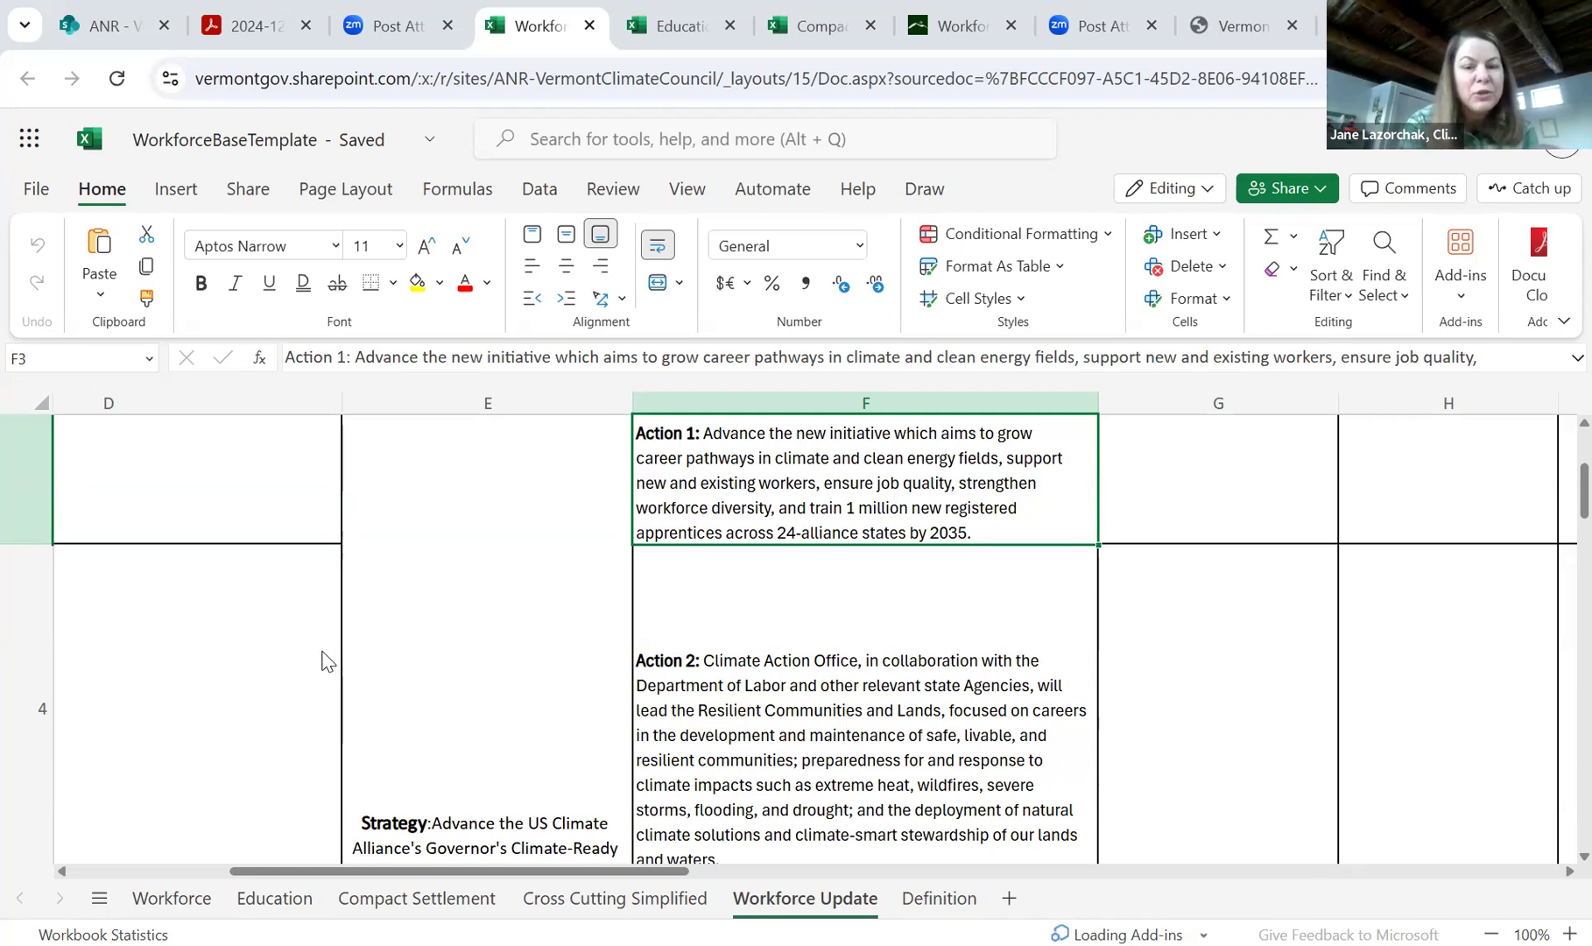
# - Insert "in service of collective alliance goal of" before "1 million new registered apprentices" in the Action 1 text in cell F3
pyautogui.click(323, 661)
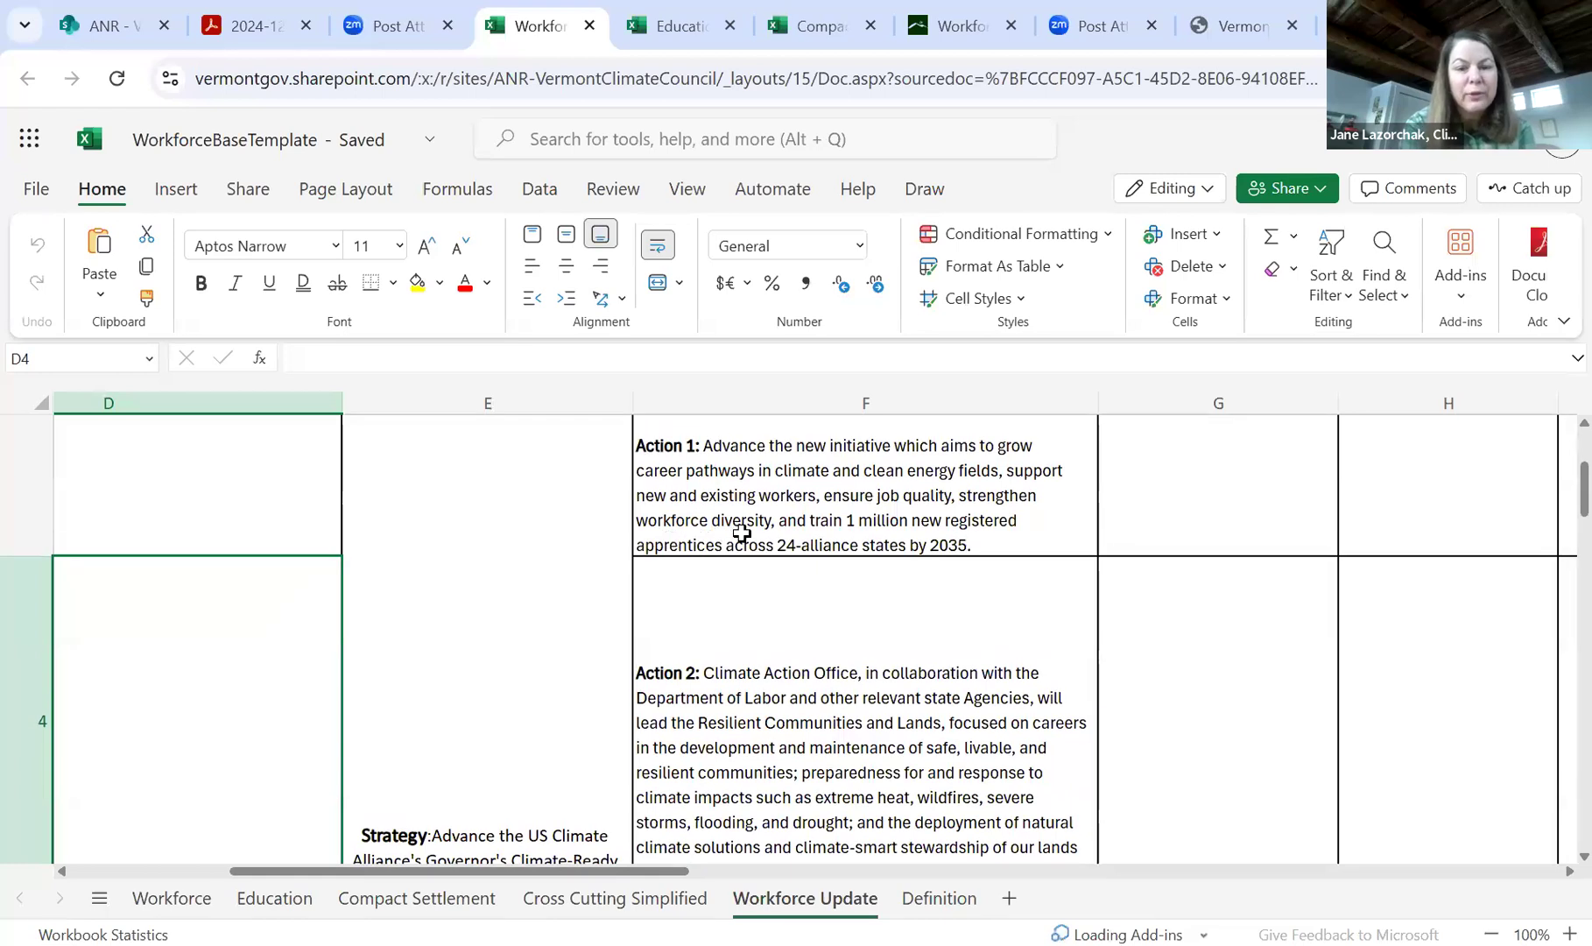
pyautogui.doubleClick(867, 521)
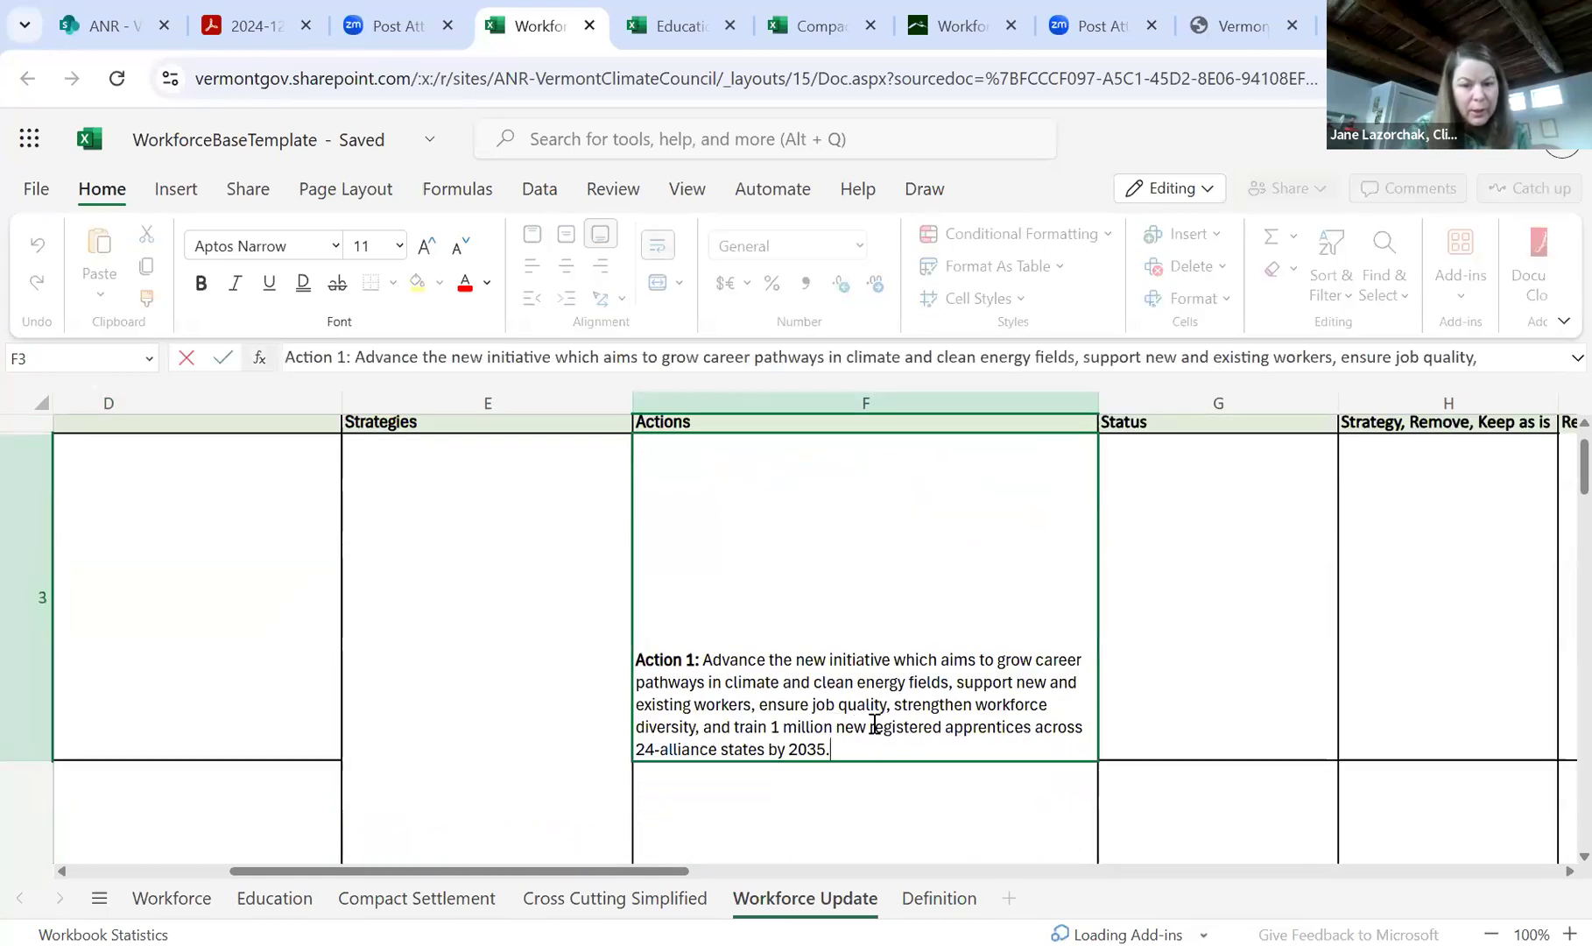
pyautogui.click(767, 728)
pyautogui.write('in service of')
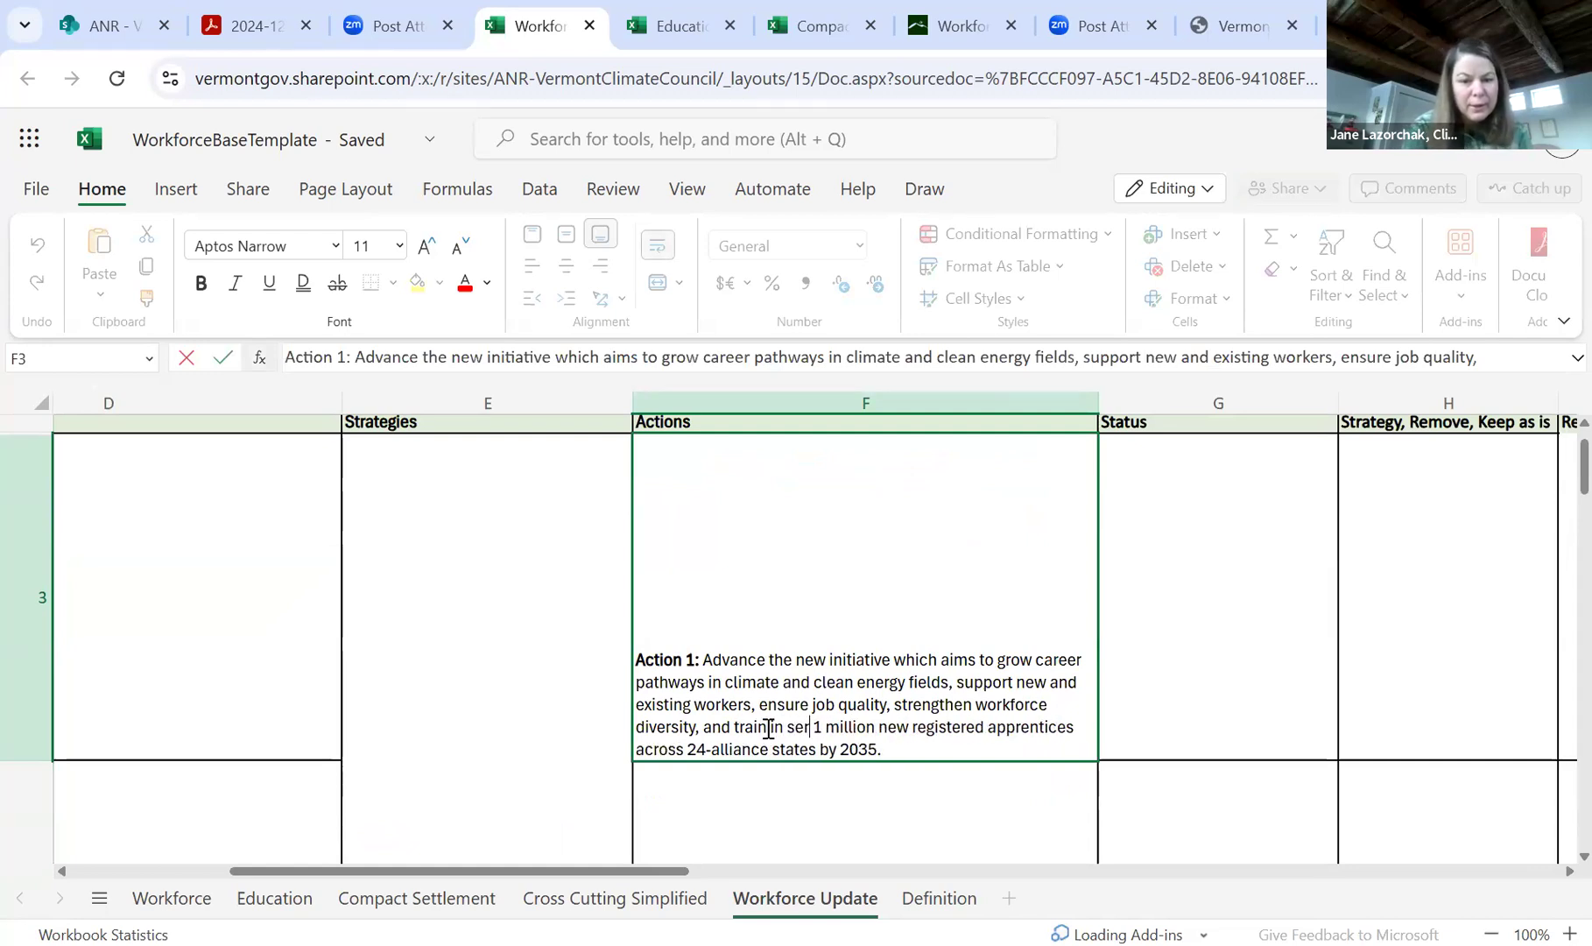
pyautogui.write(' collec')
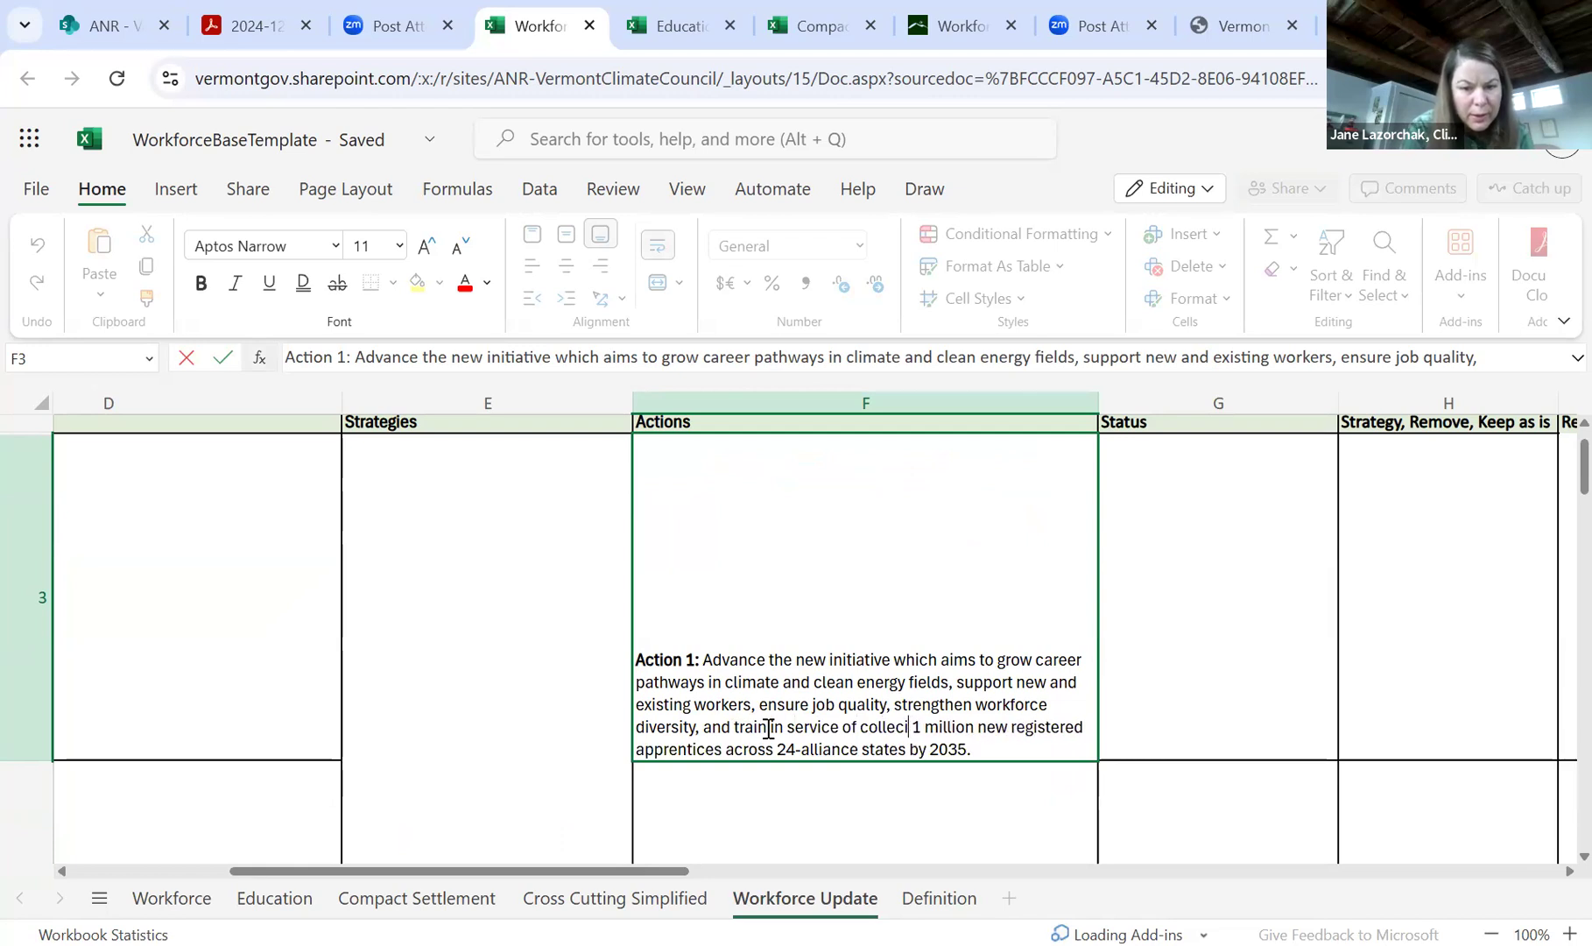
pyautogui.write('tive all')
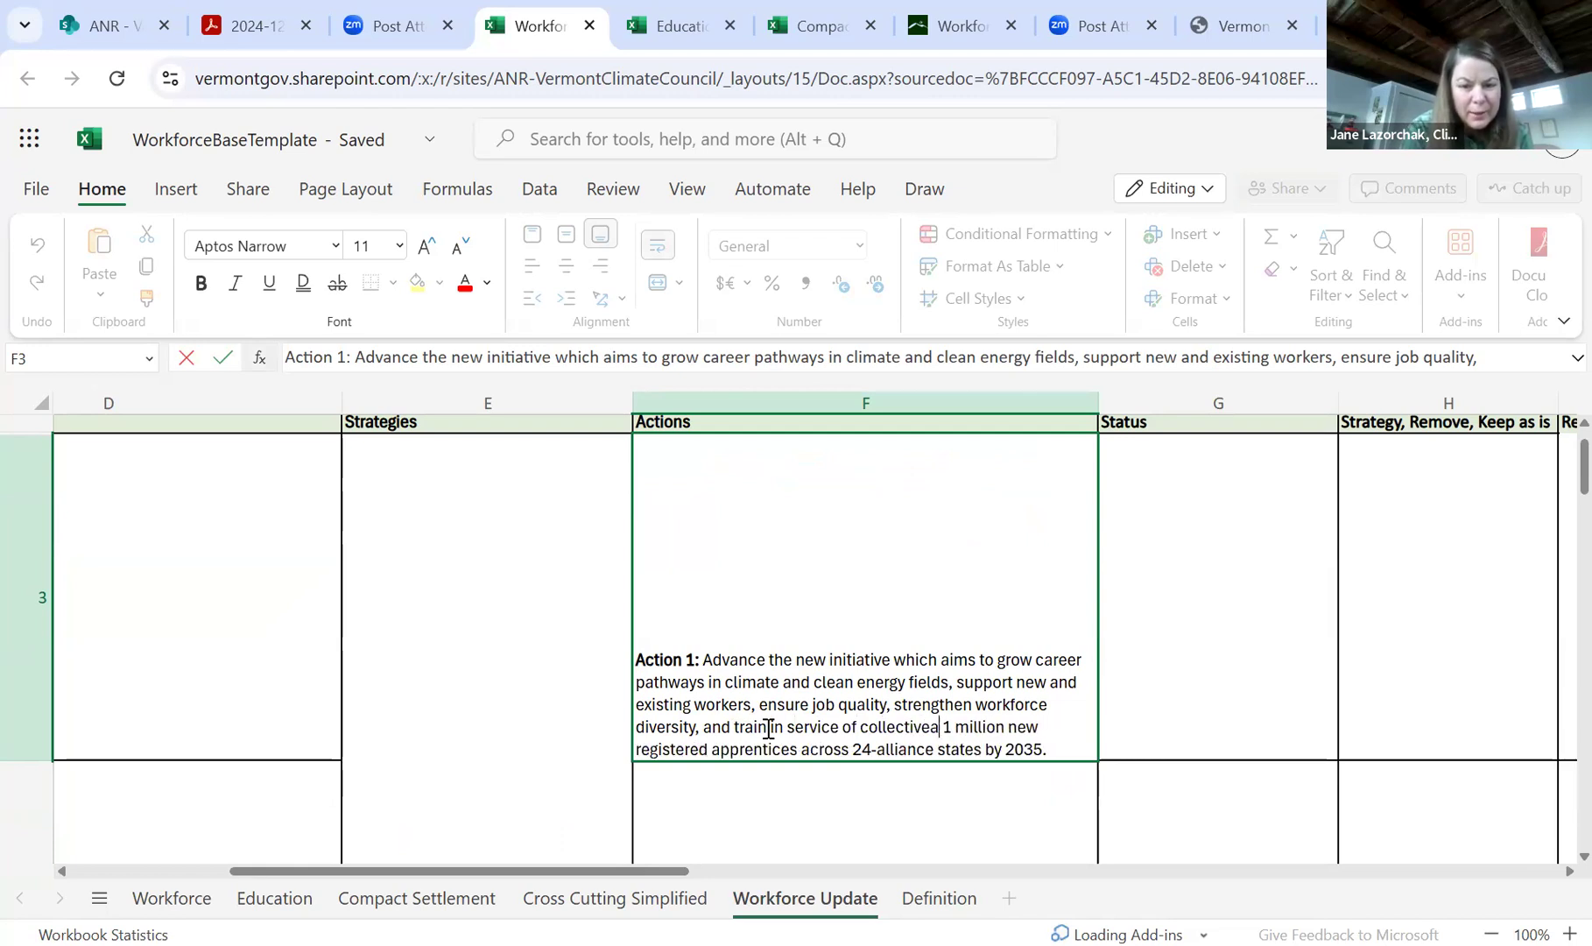
pyautogui.write('iance goal of')
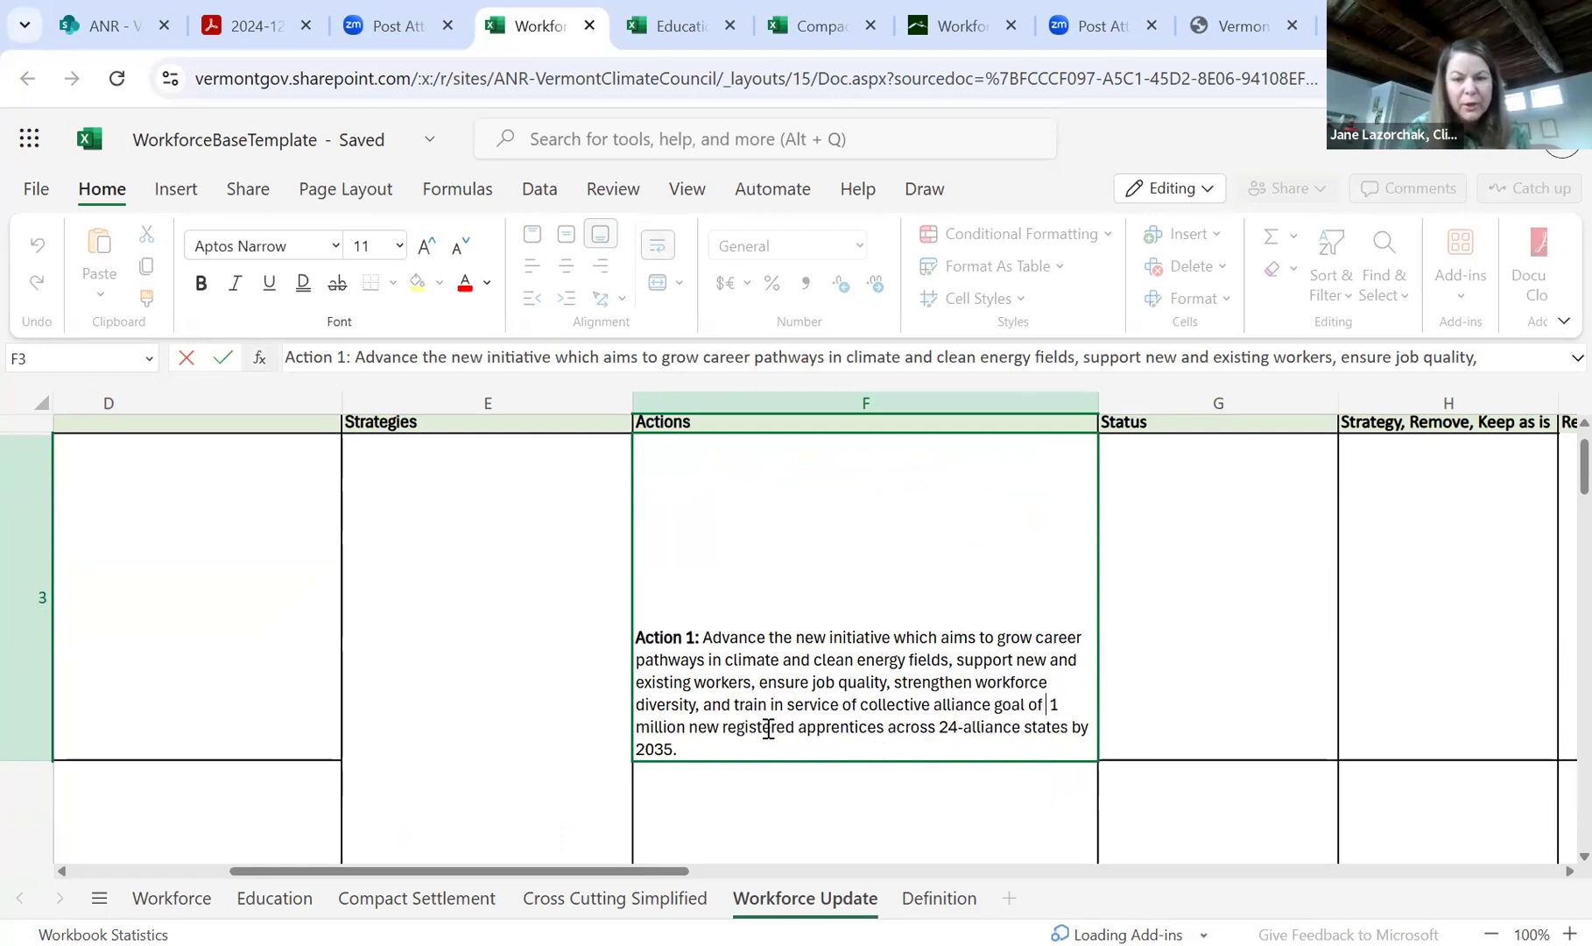
pyautogui.click(1304, 673)
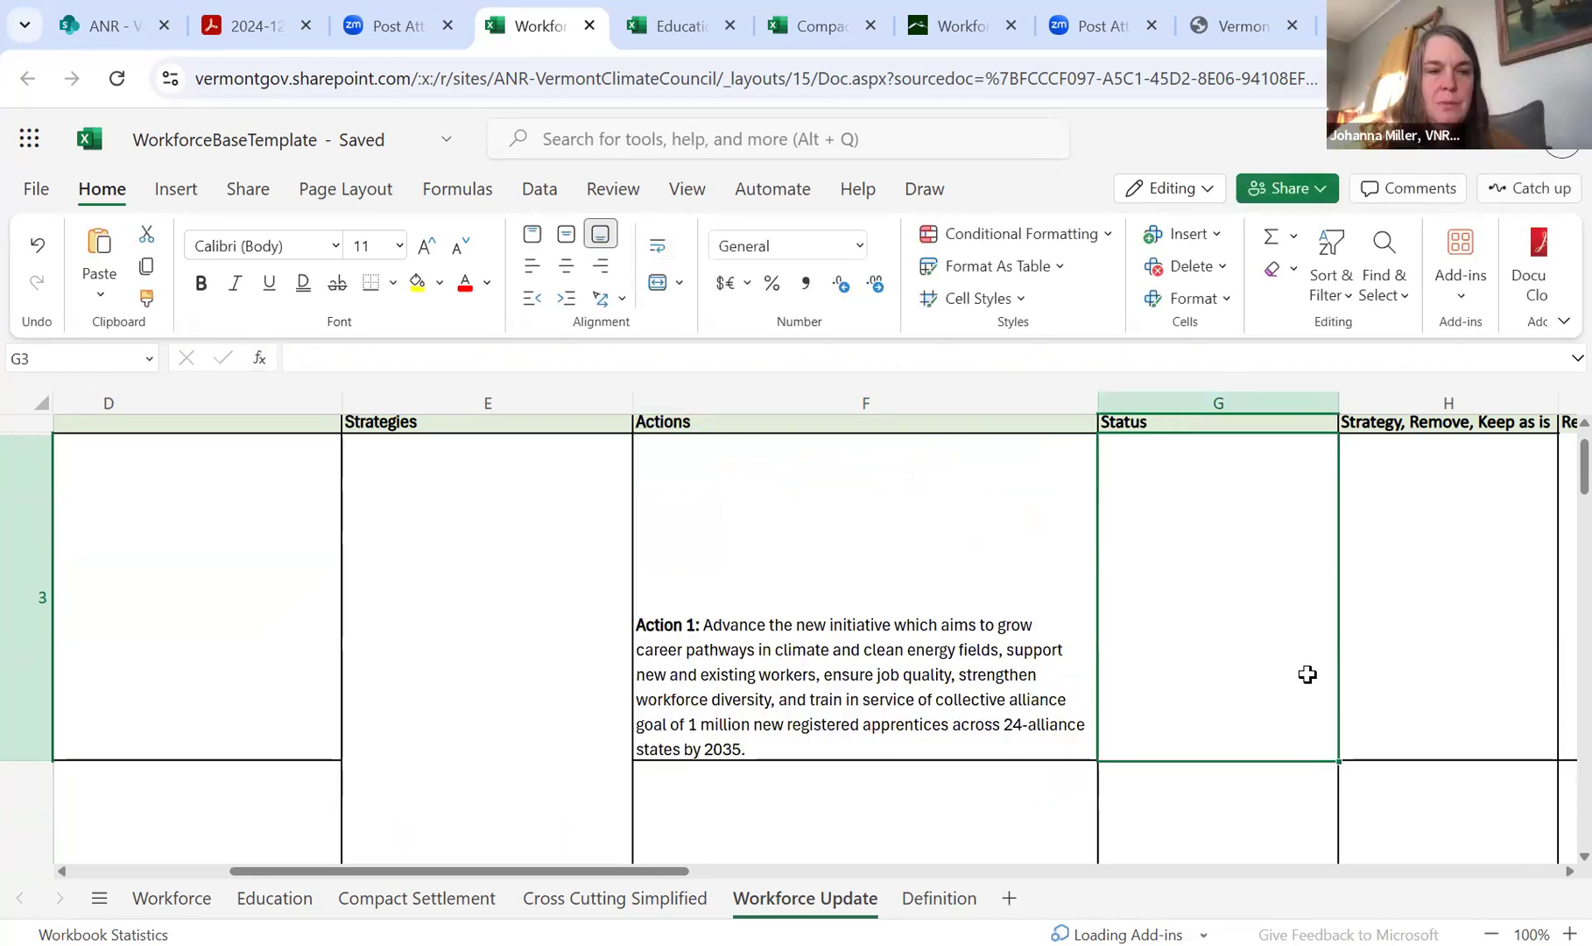
# - Change "alliance states" to "U.S. Climate Alliance states" at the end of the Action 1 text in cell F3
pyautogui.scroll(-1, 1307, 674)
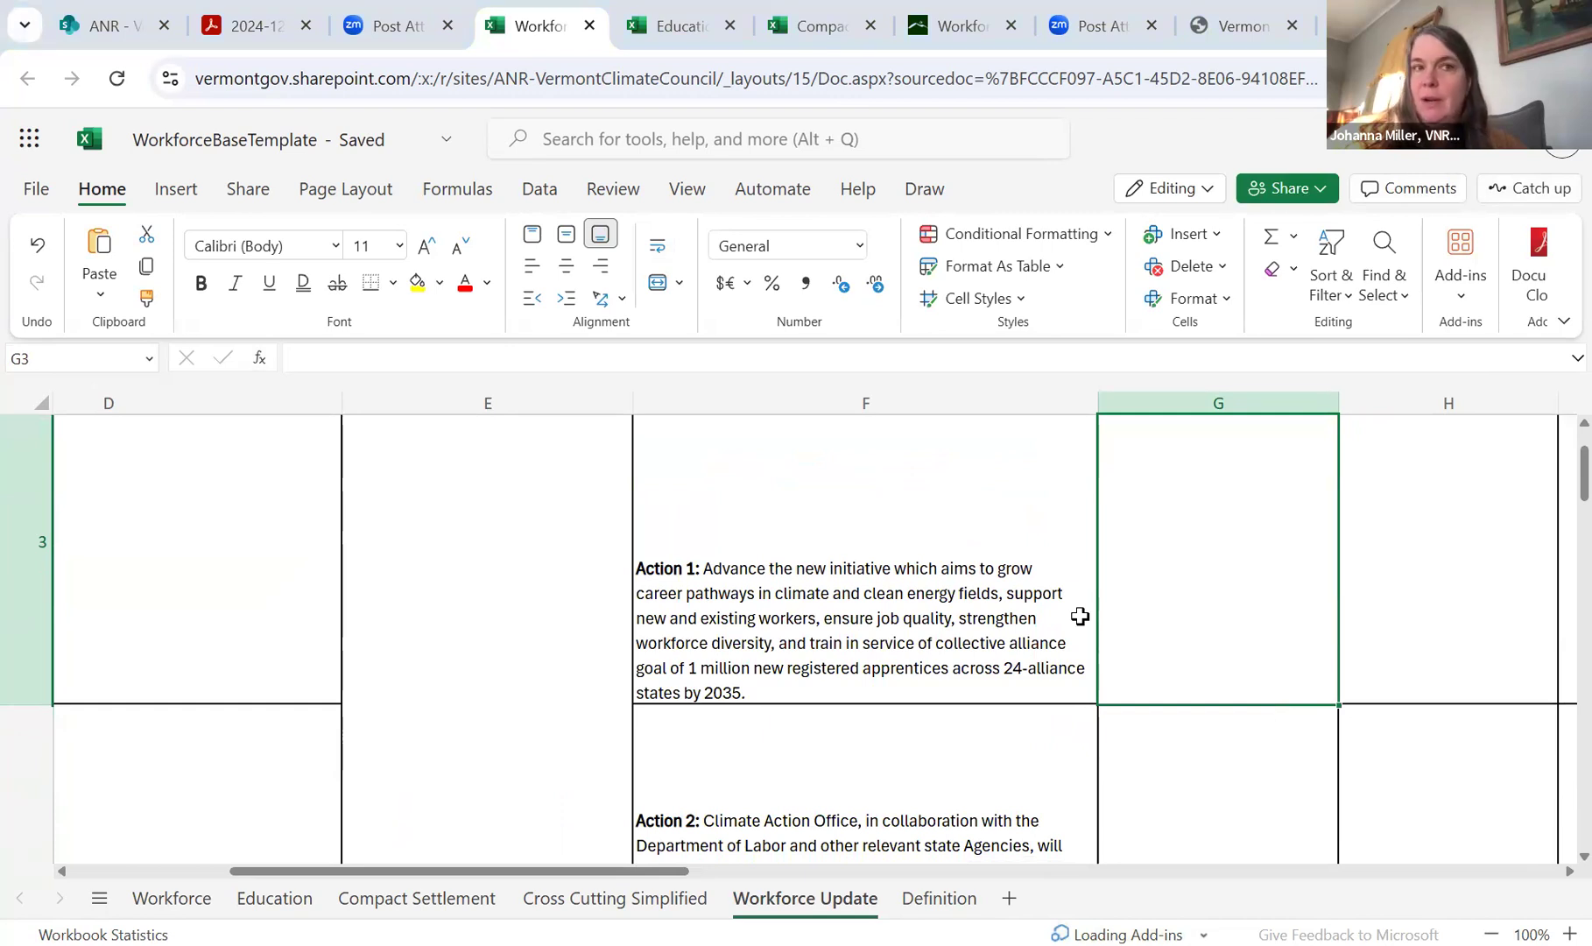
pyautogui.doubleClick(915, 650)
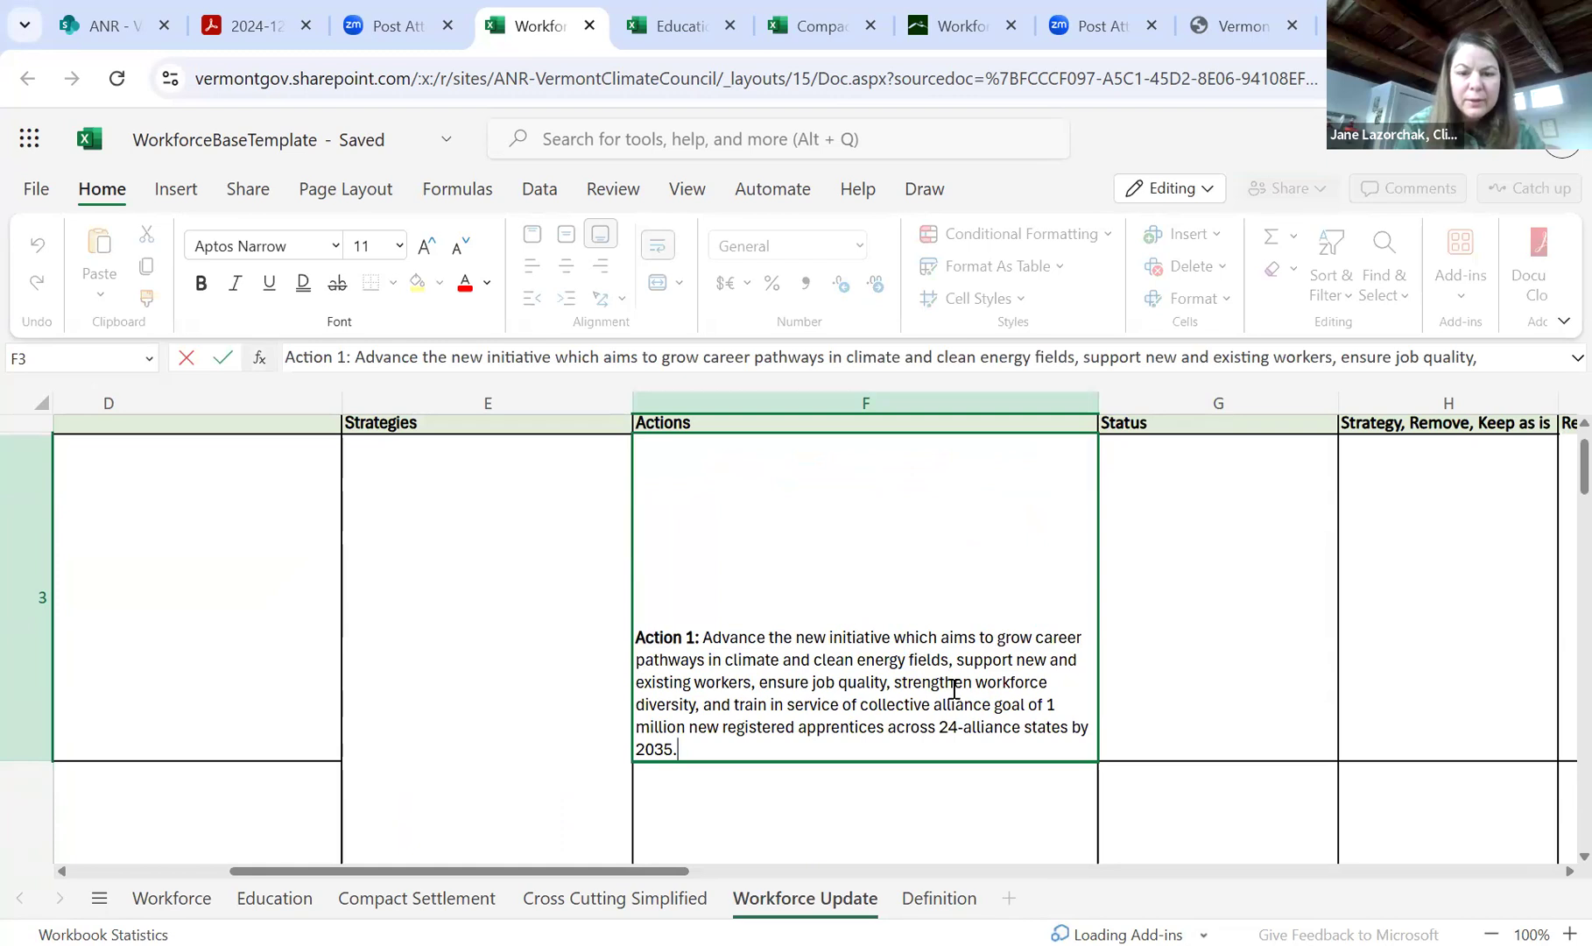
pyautogui.click(964, 723)
pyautogui.write('U.S. Cli')
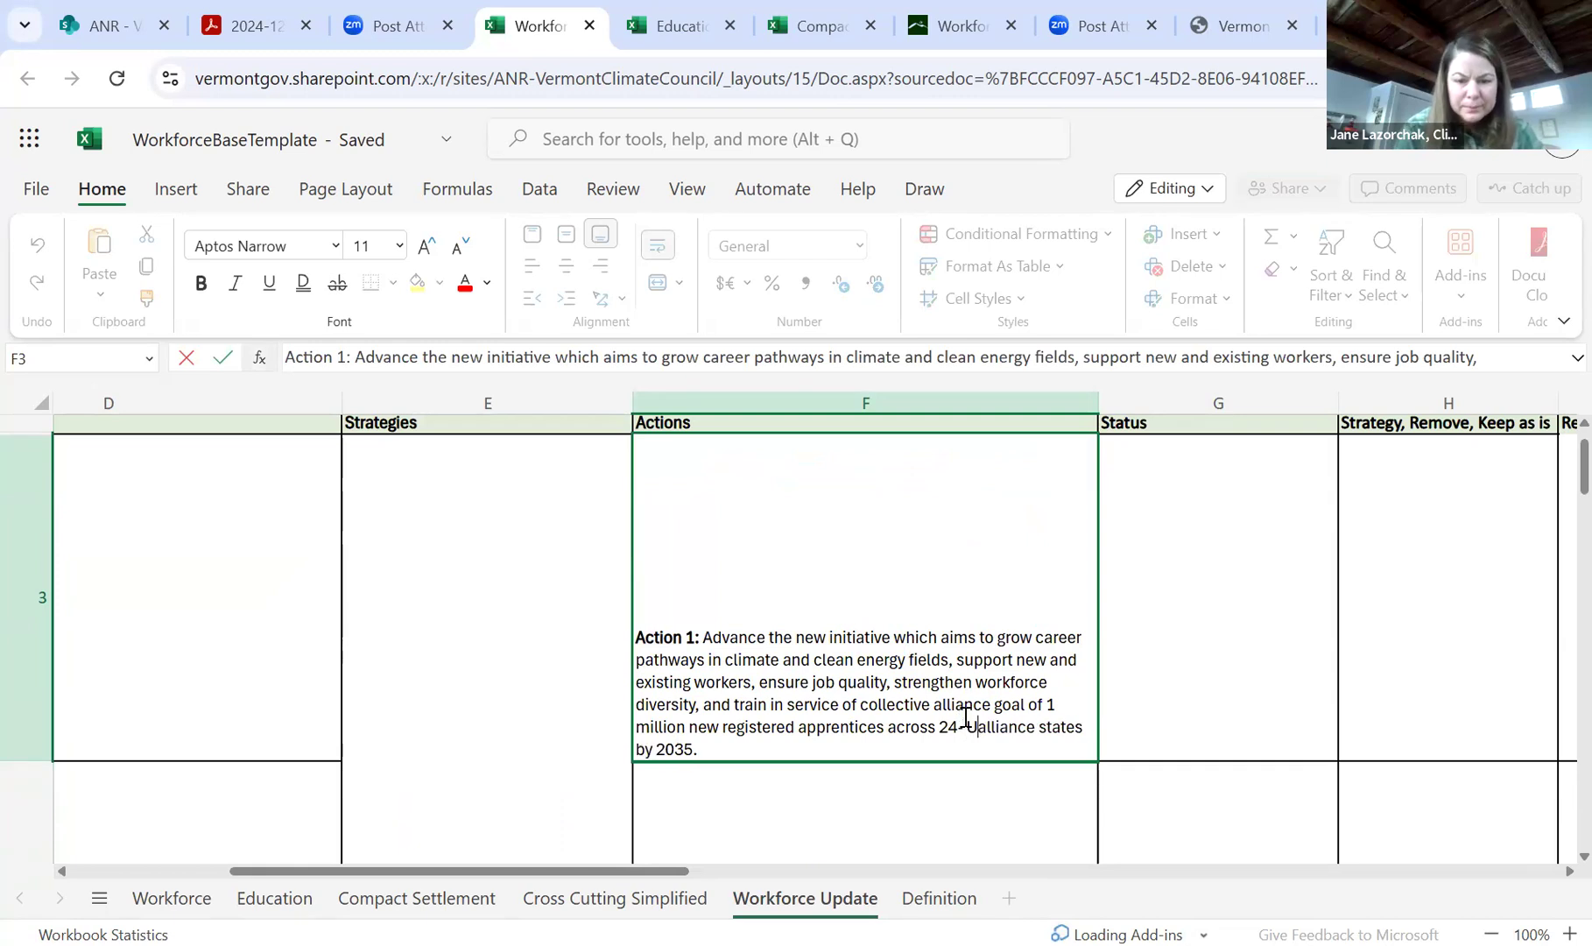
pyautogui.write('mate')
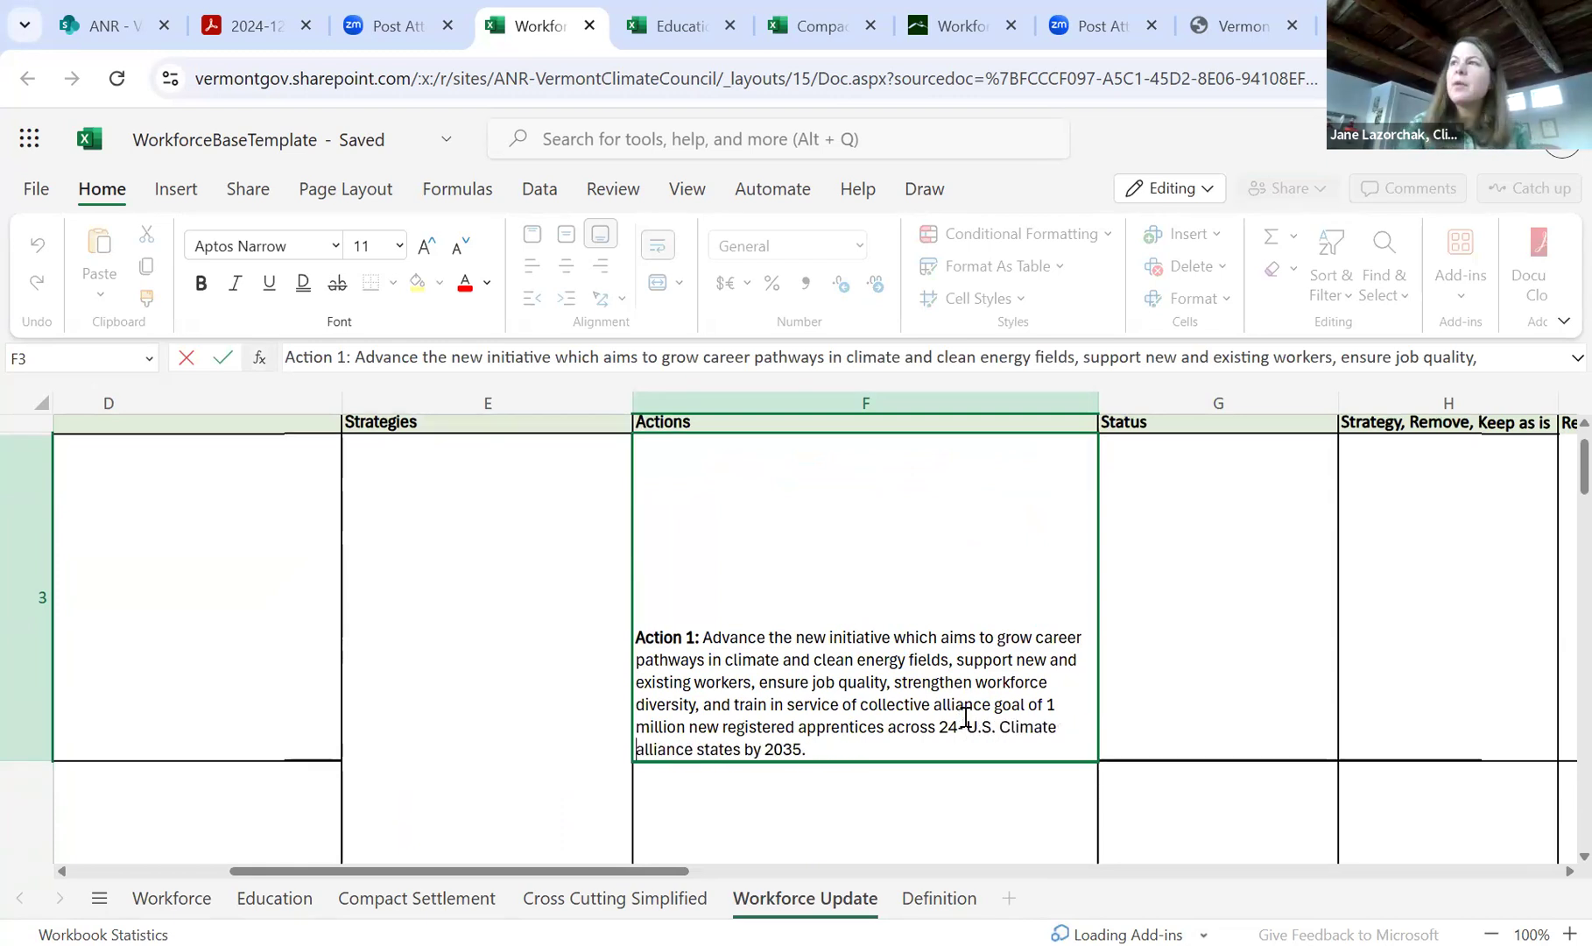
pyautogui.press('BackSpace')
pyautogui.write('A')
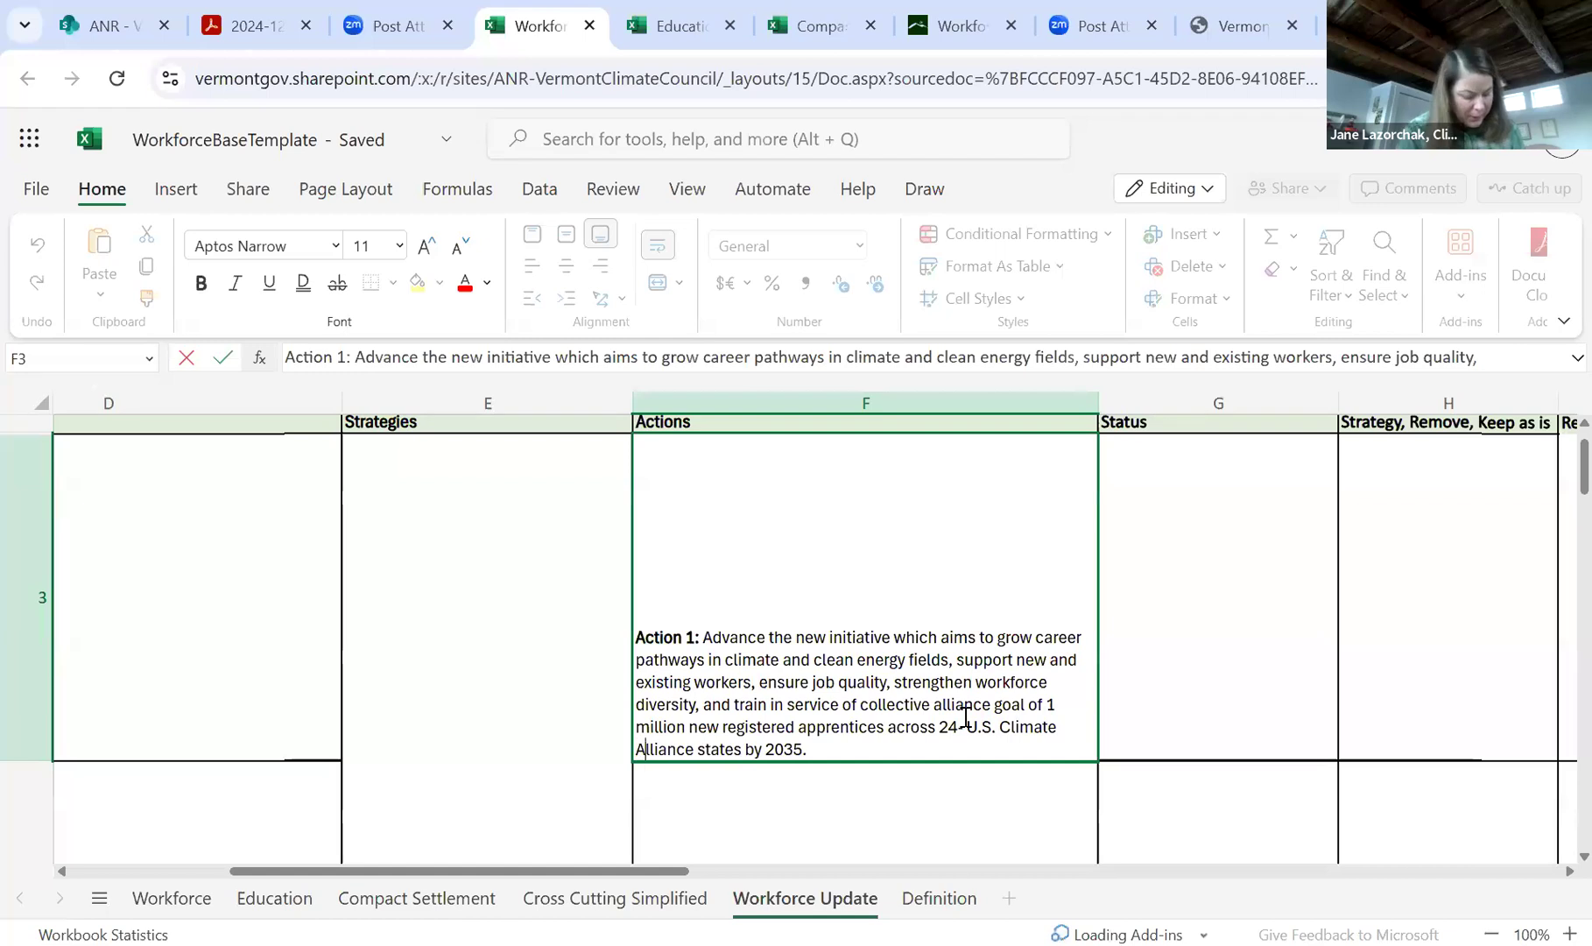
pyautogui.click(1219, 708)
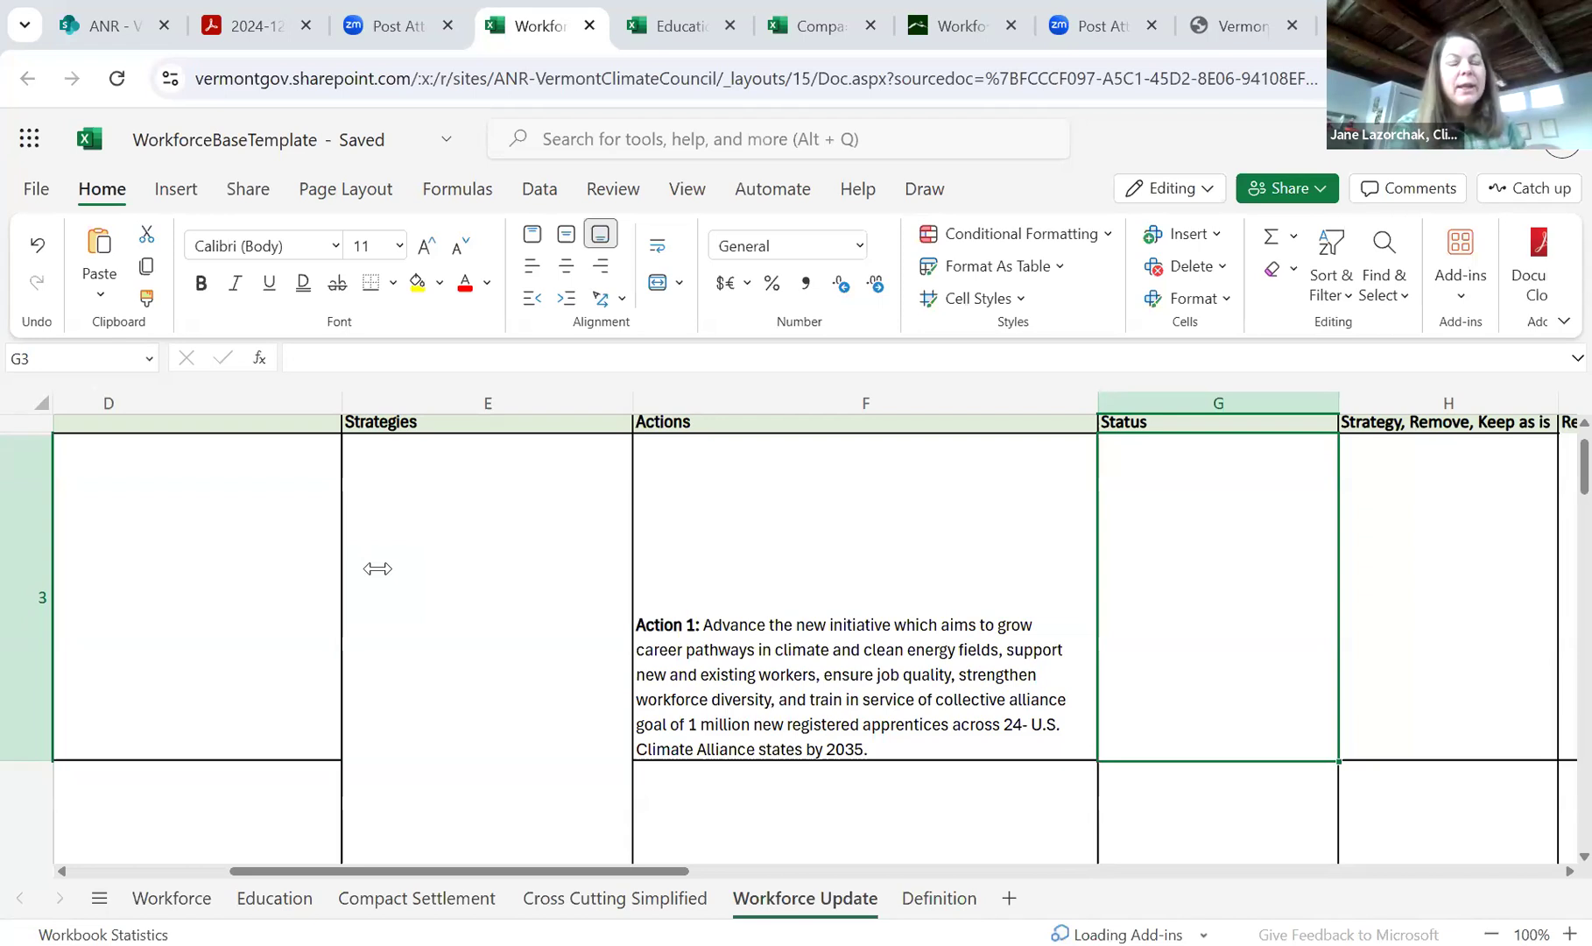
# - Examine the pathway, strategy and Actions 1 and 2 of the Governor's Climate-Ready Workforce Initiative in rows 3 and 4
pyautogui.click(245, 534)
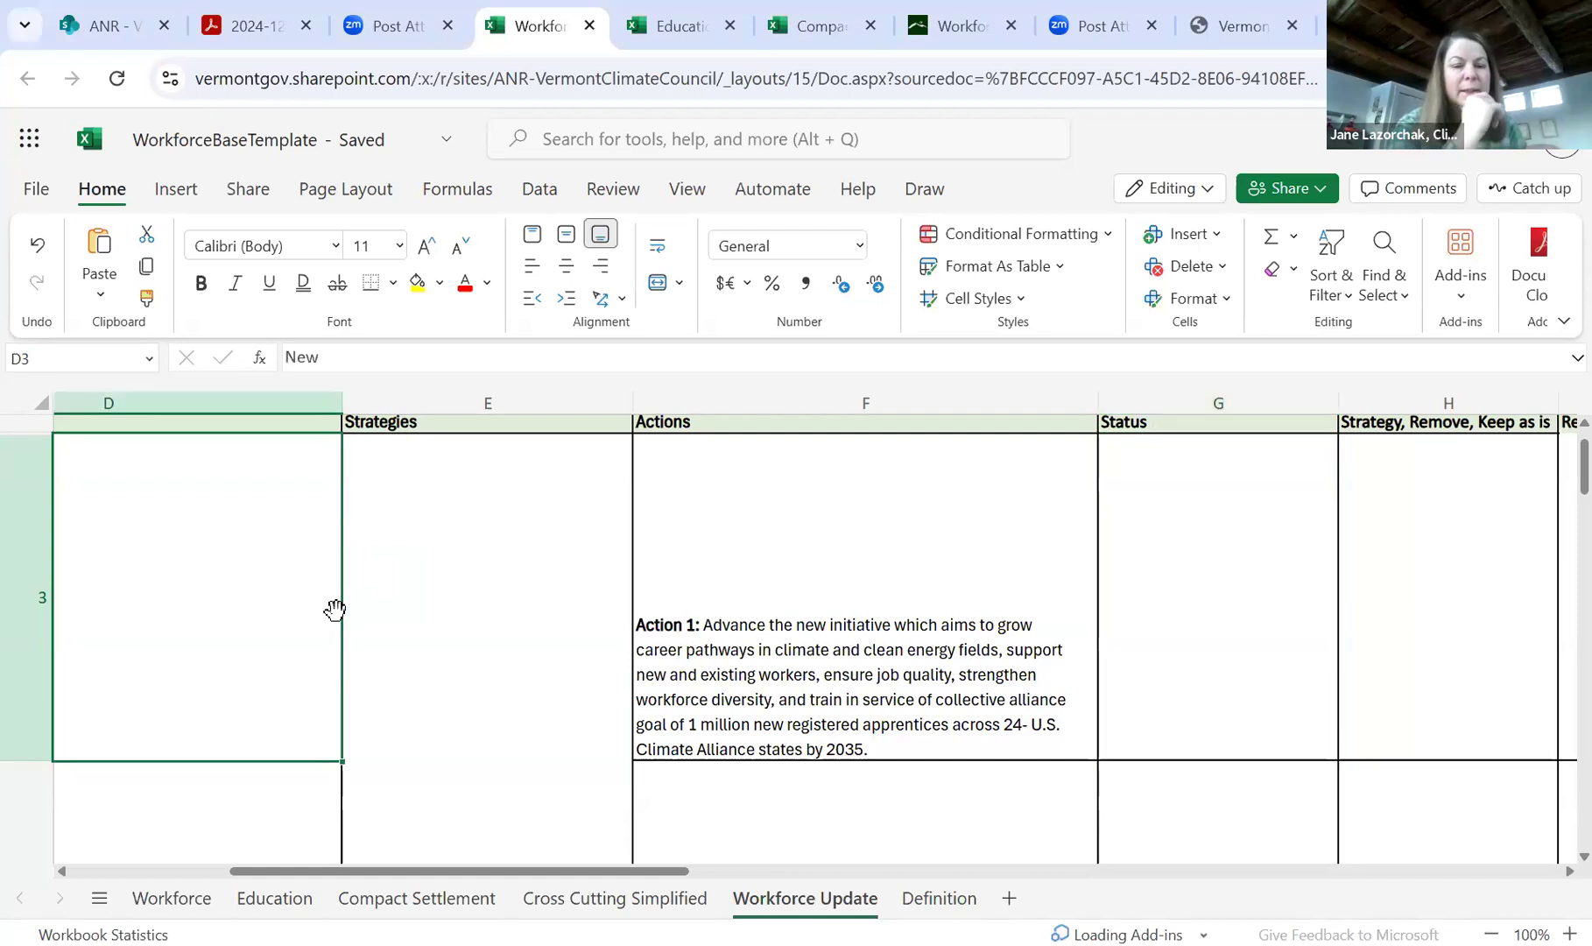
pyautogui.scroll(-1, 334, 608)
pyautogui.scroll(1, 333, 611)
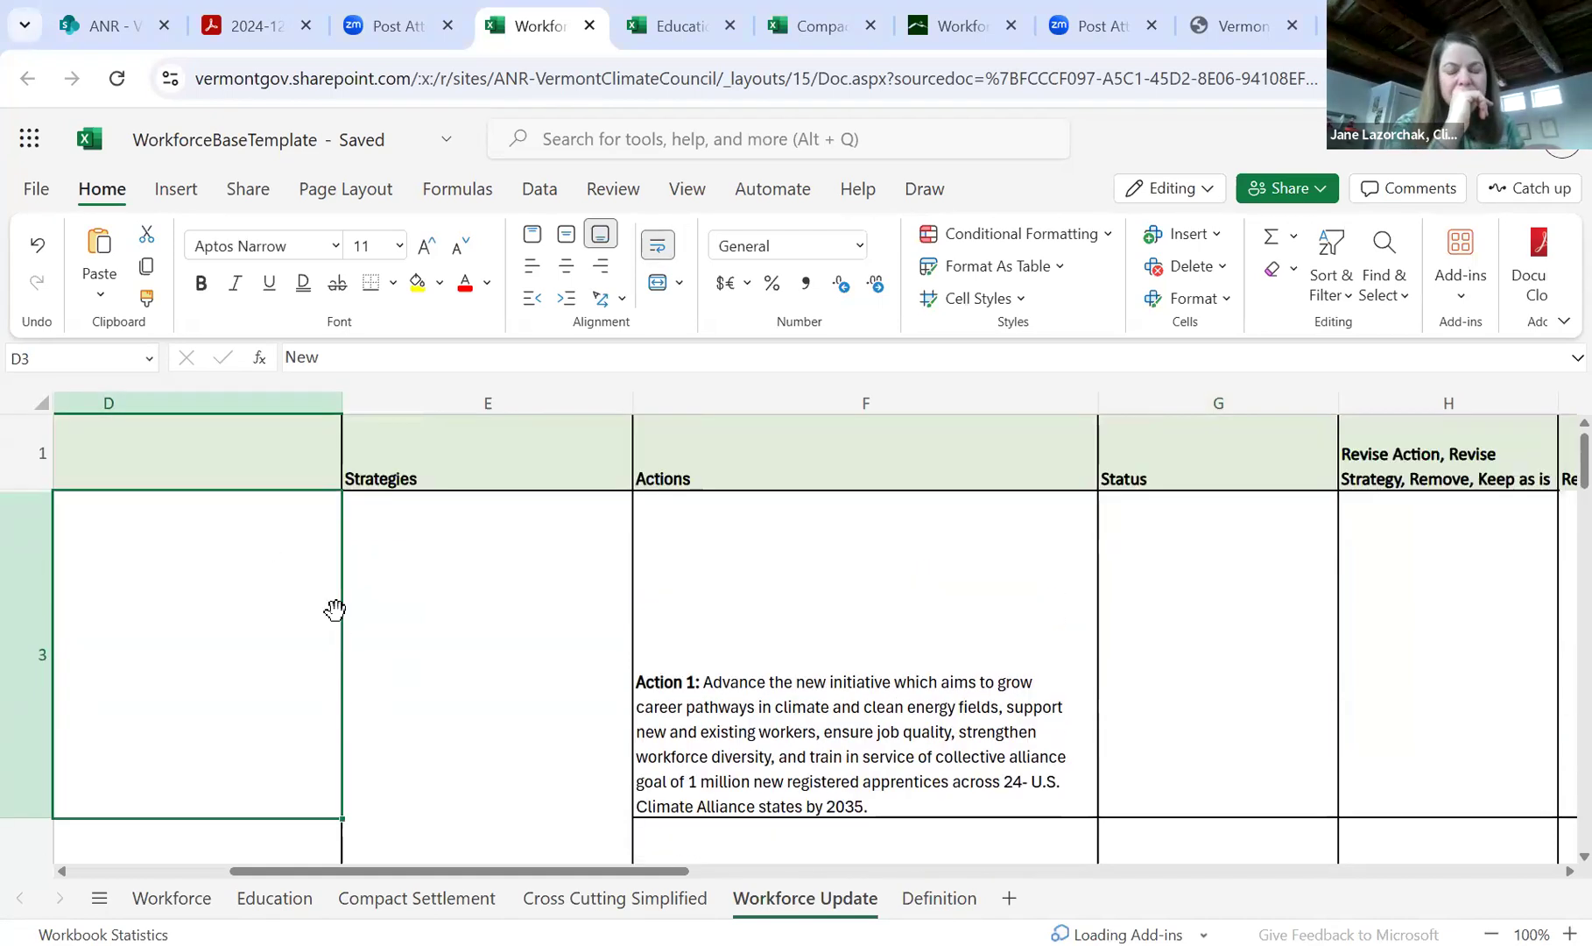
pyautogui.scroll(-2, 334, 611)
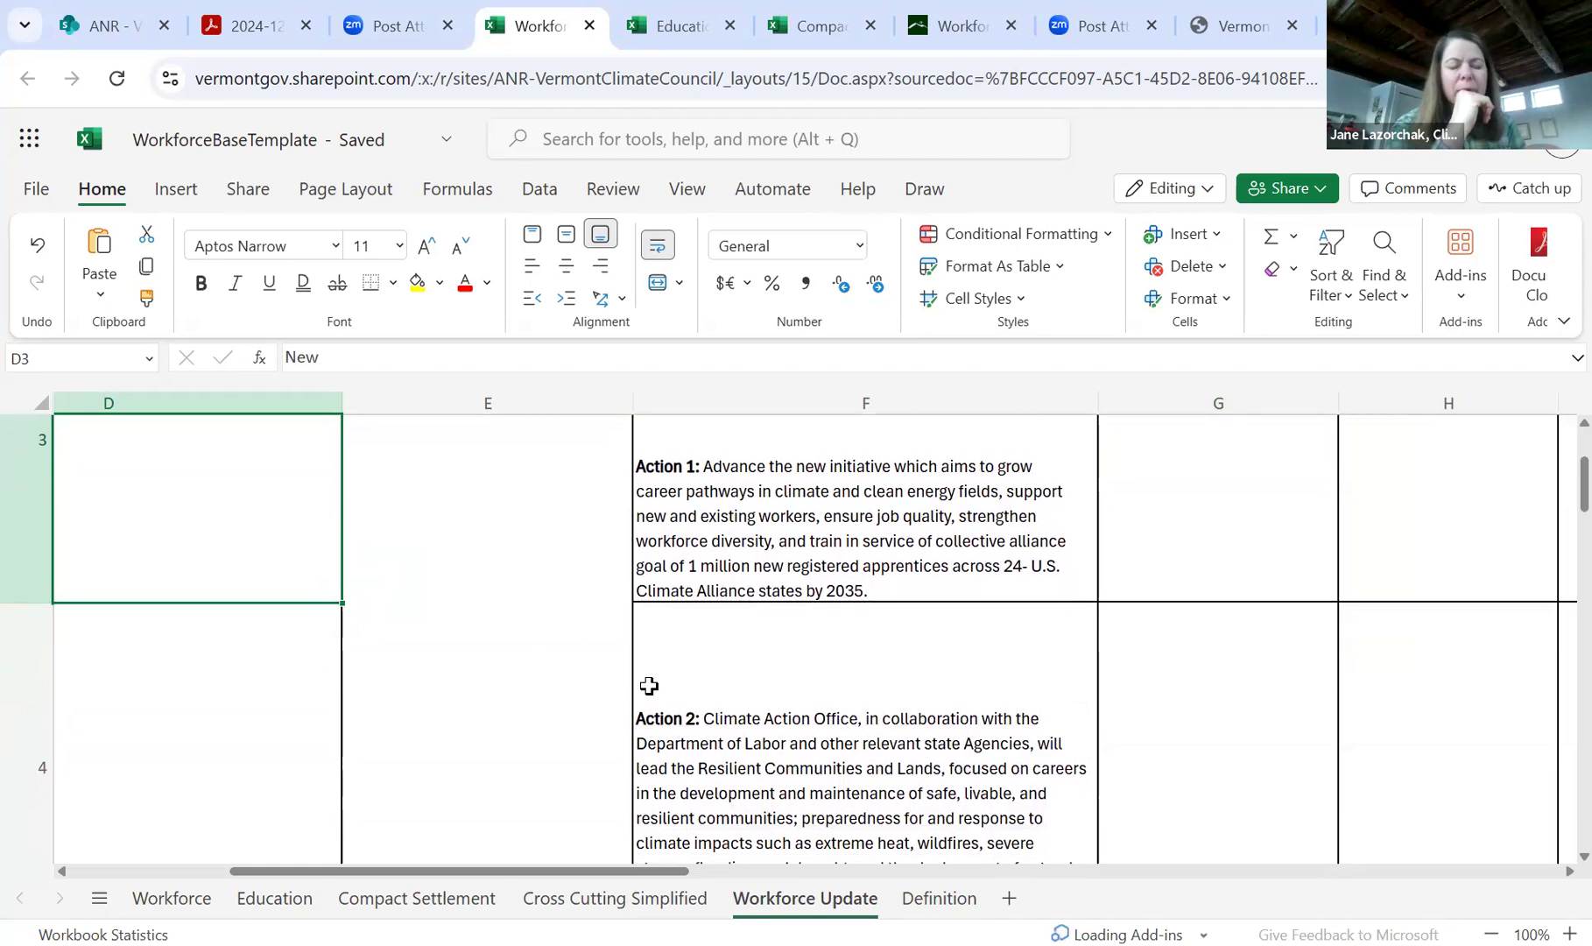
pyautogui.hscroll(2, 648, 686)
pyautogui.hscroll(1, 648, 686)
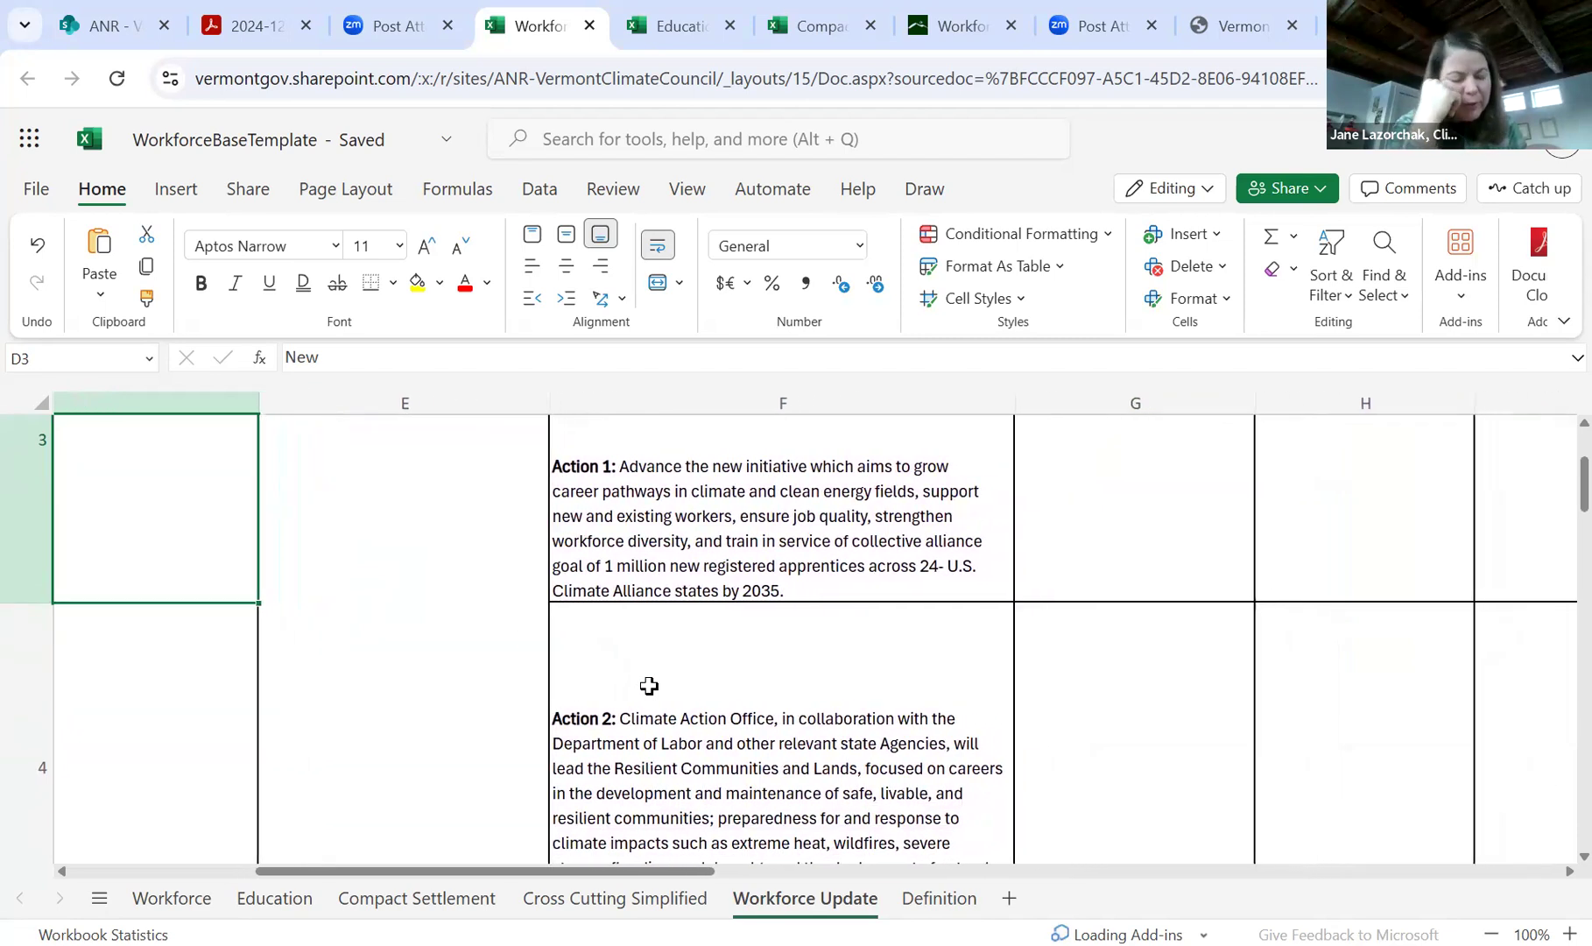
pyautogui.scroll(-1, 648, 685)
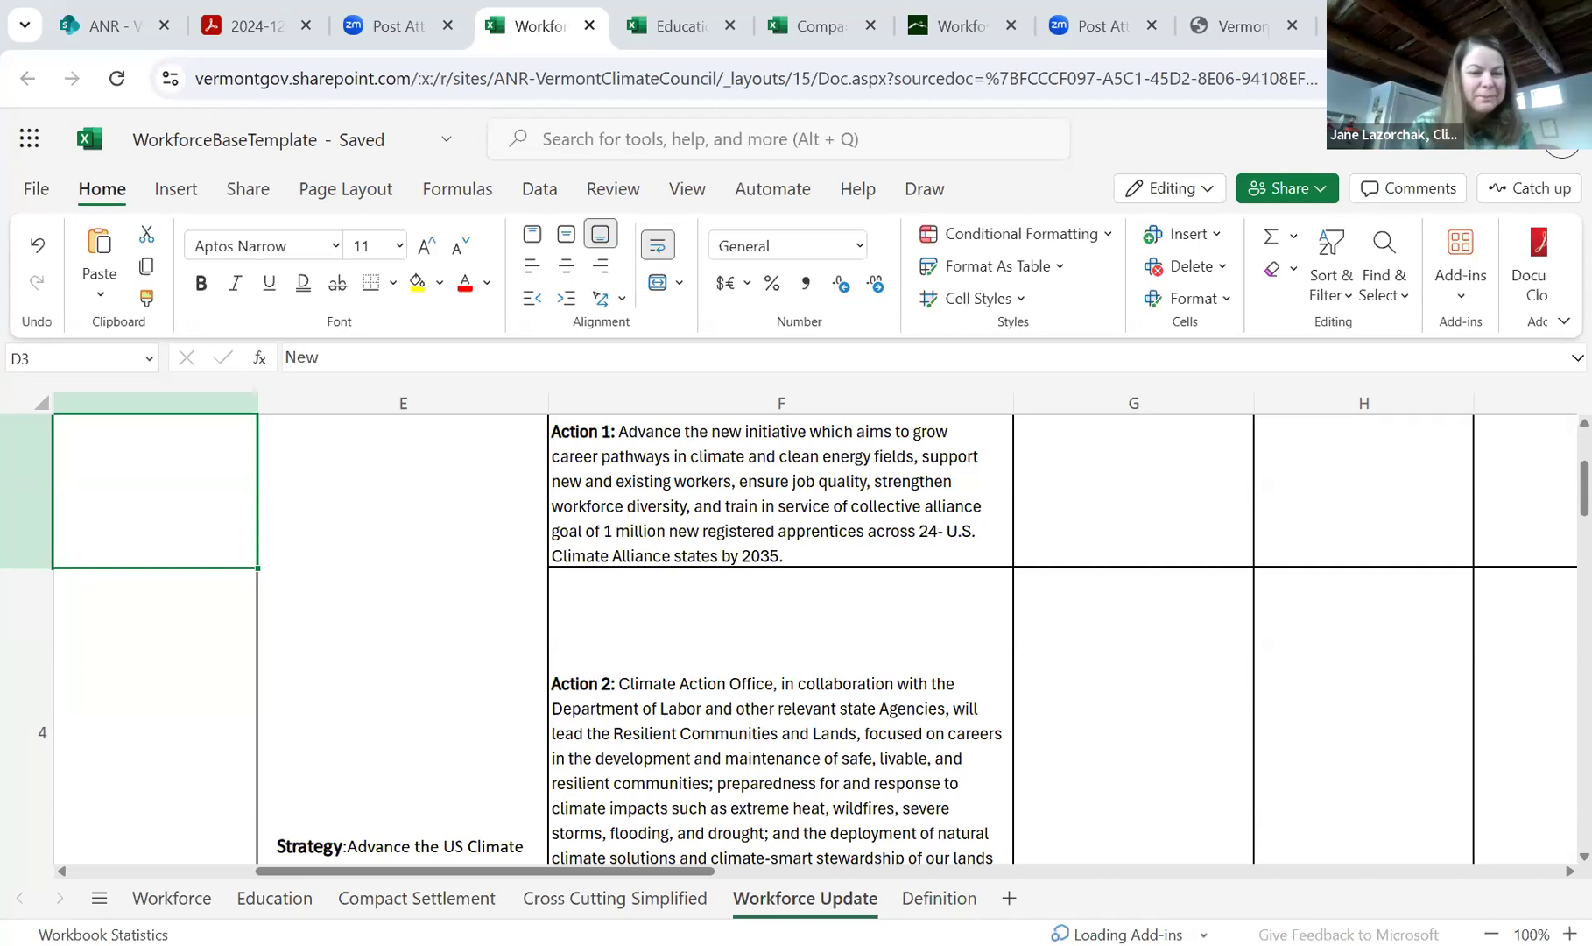
pyautogui.click(108, 470)
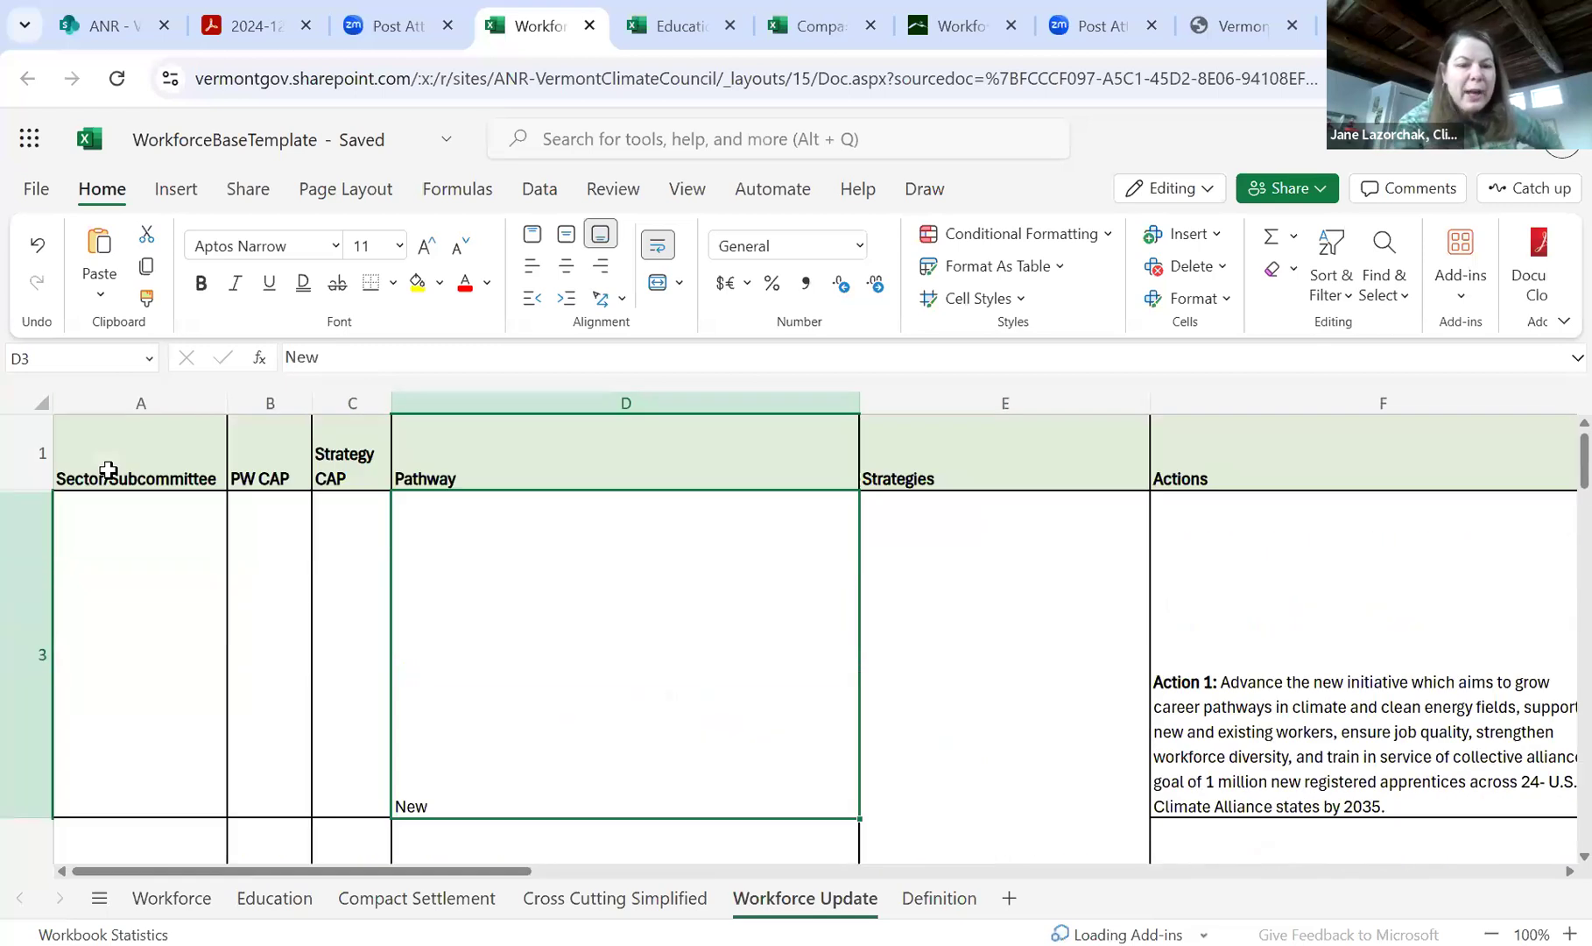
pyautogui.scroll(-5, 410, 632)
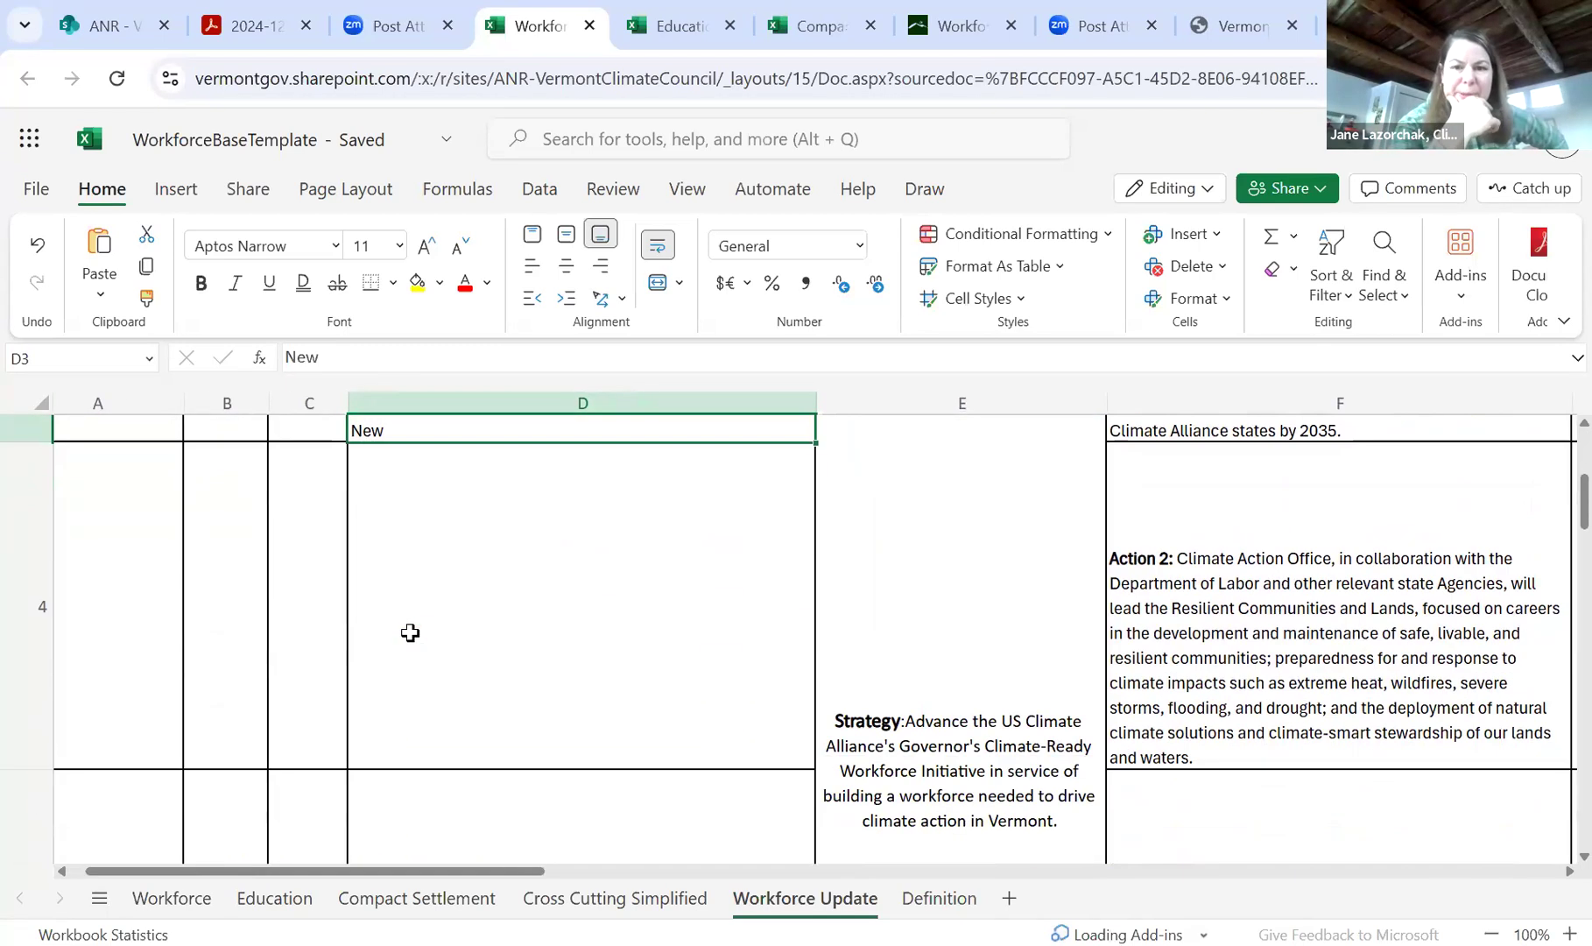
pyautogui.hscroll(3, 1192, 722)
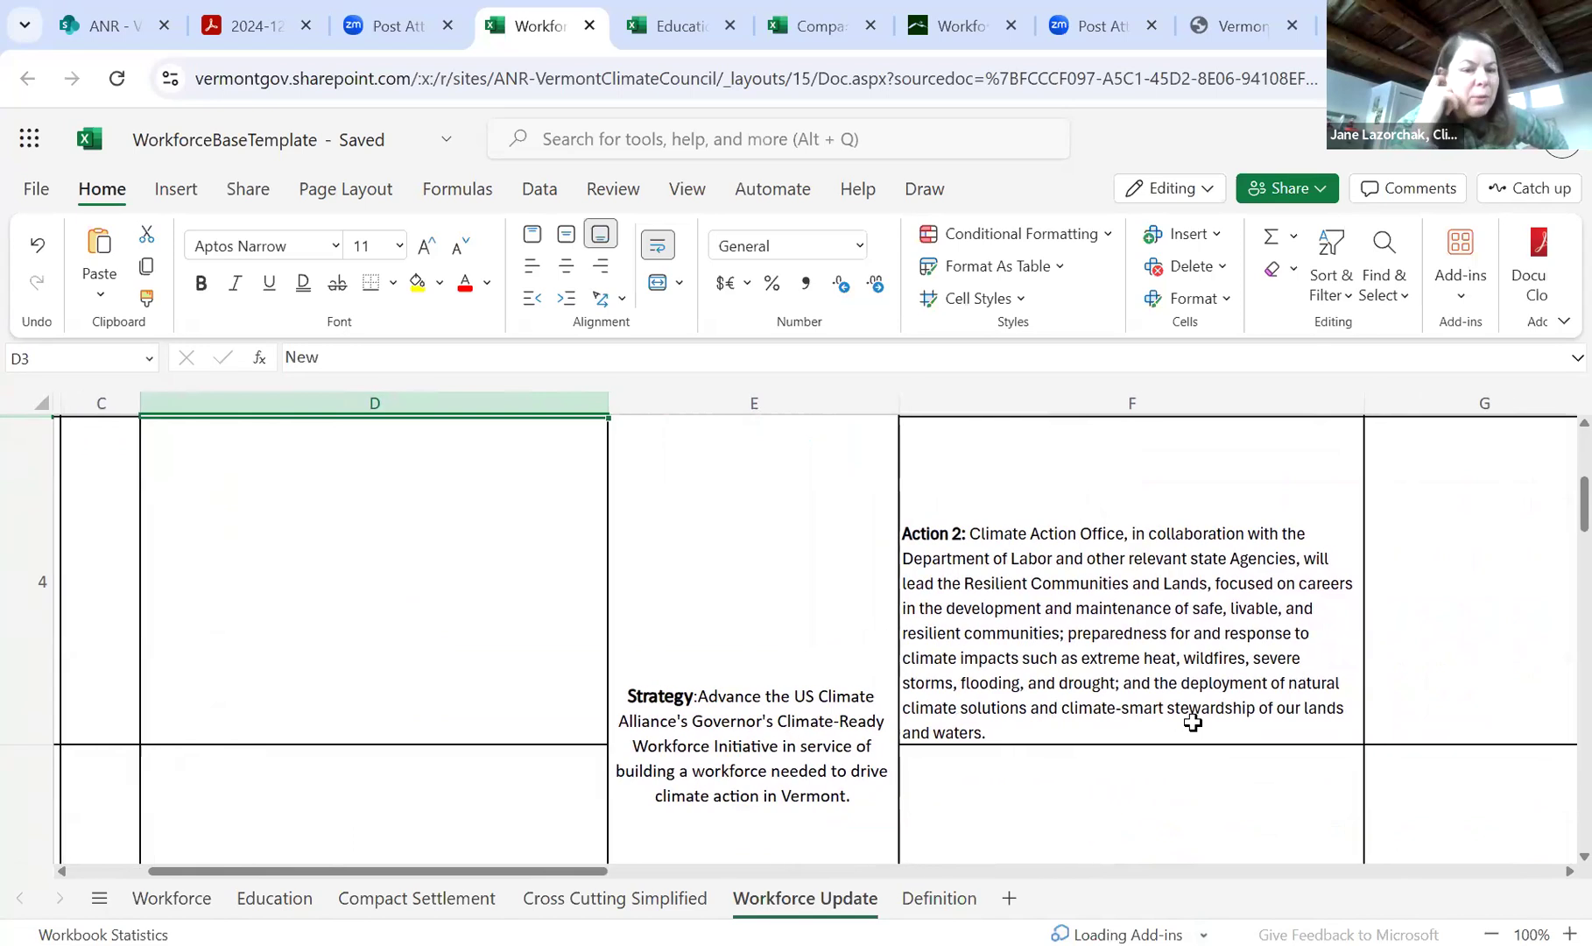
pyautogui.scroll(-2, 1193, 722)
pyautogui.scroll(1, 1193, 722)
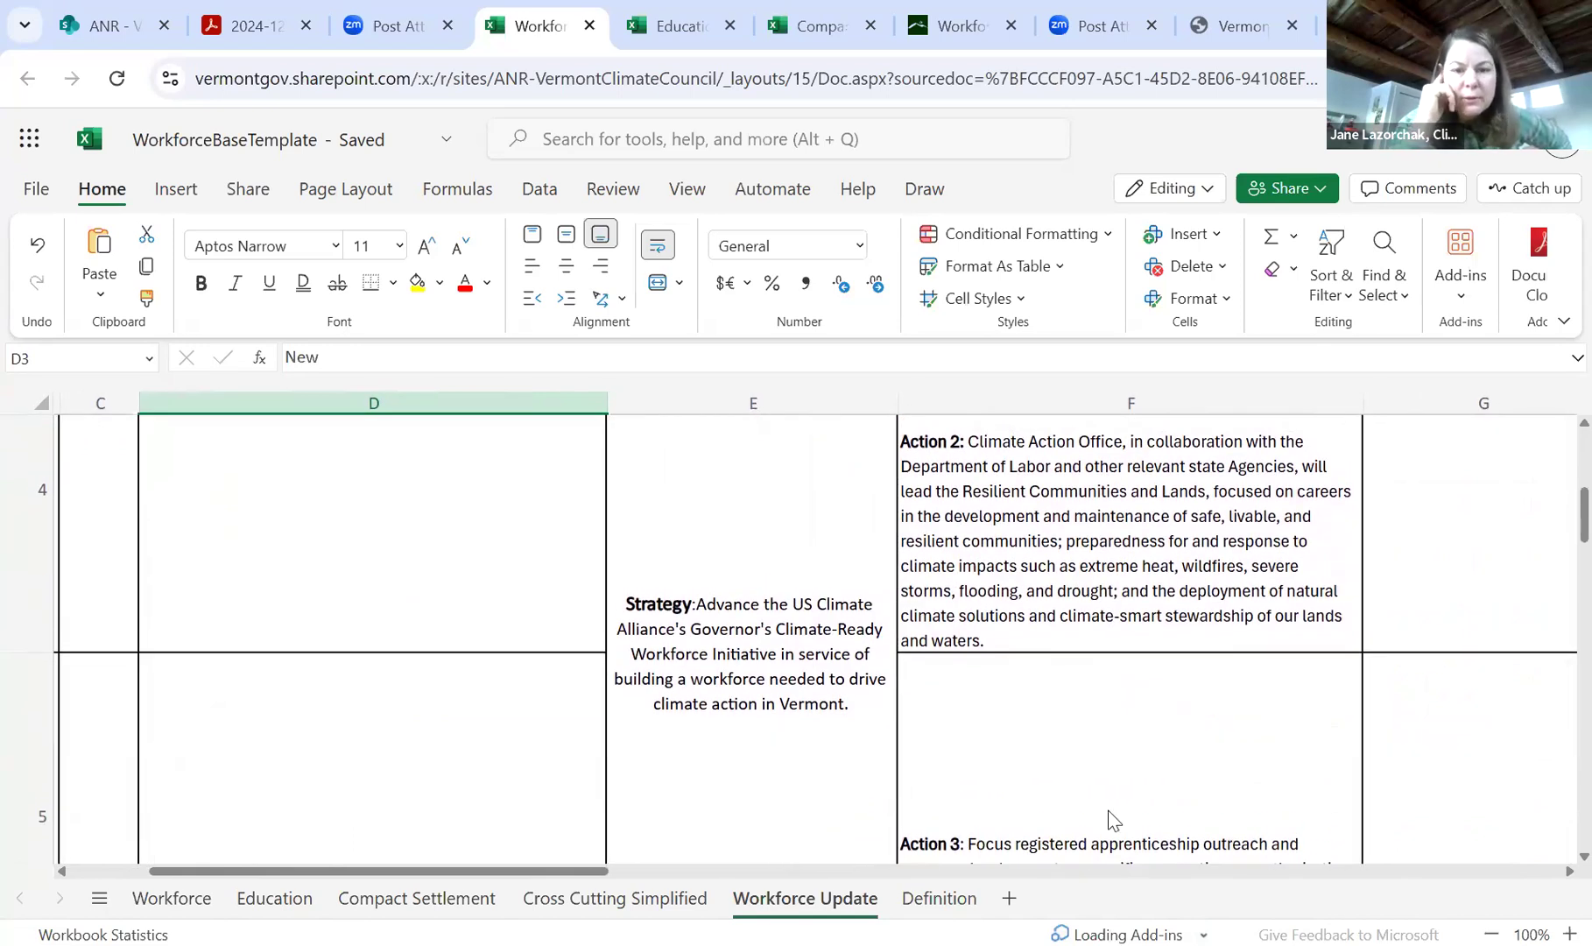
# - Skim the remaining strategies and actions down to row 18 and return to Action 3 in row 5
pyautogui.rightClick(1112, 819)
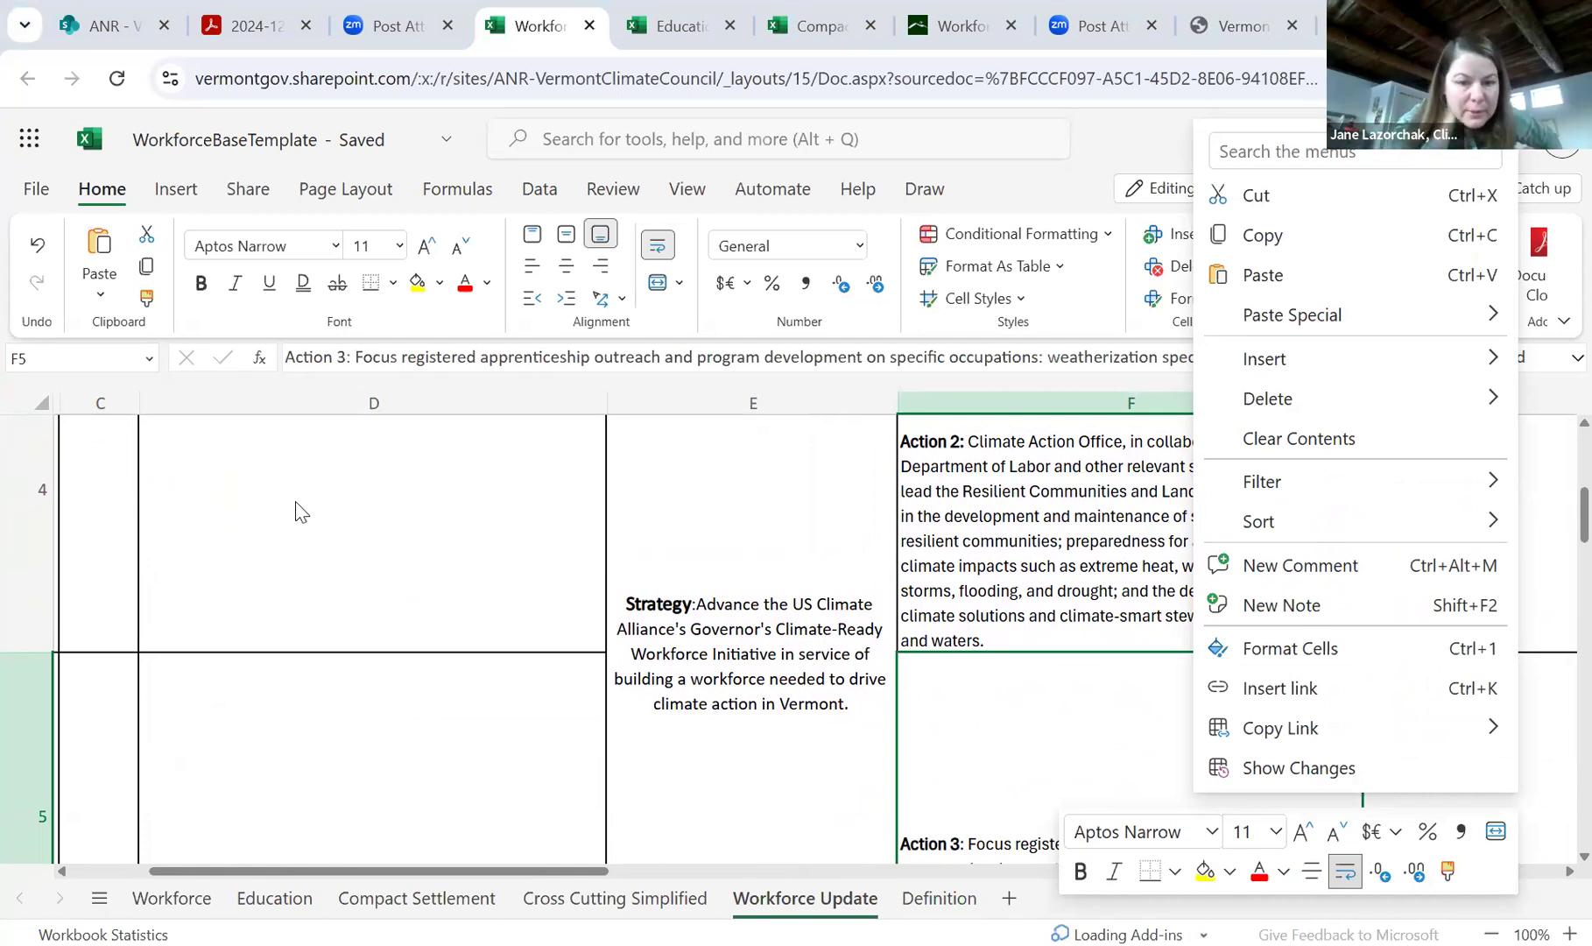
pyautogui.scroll(-10, 638, 663)
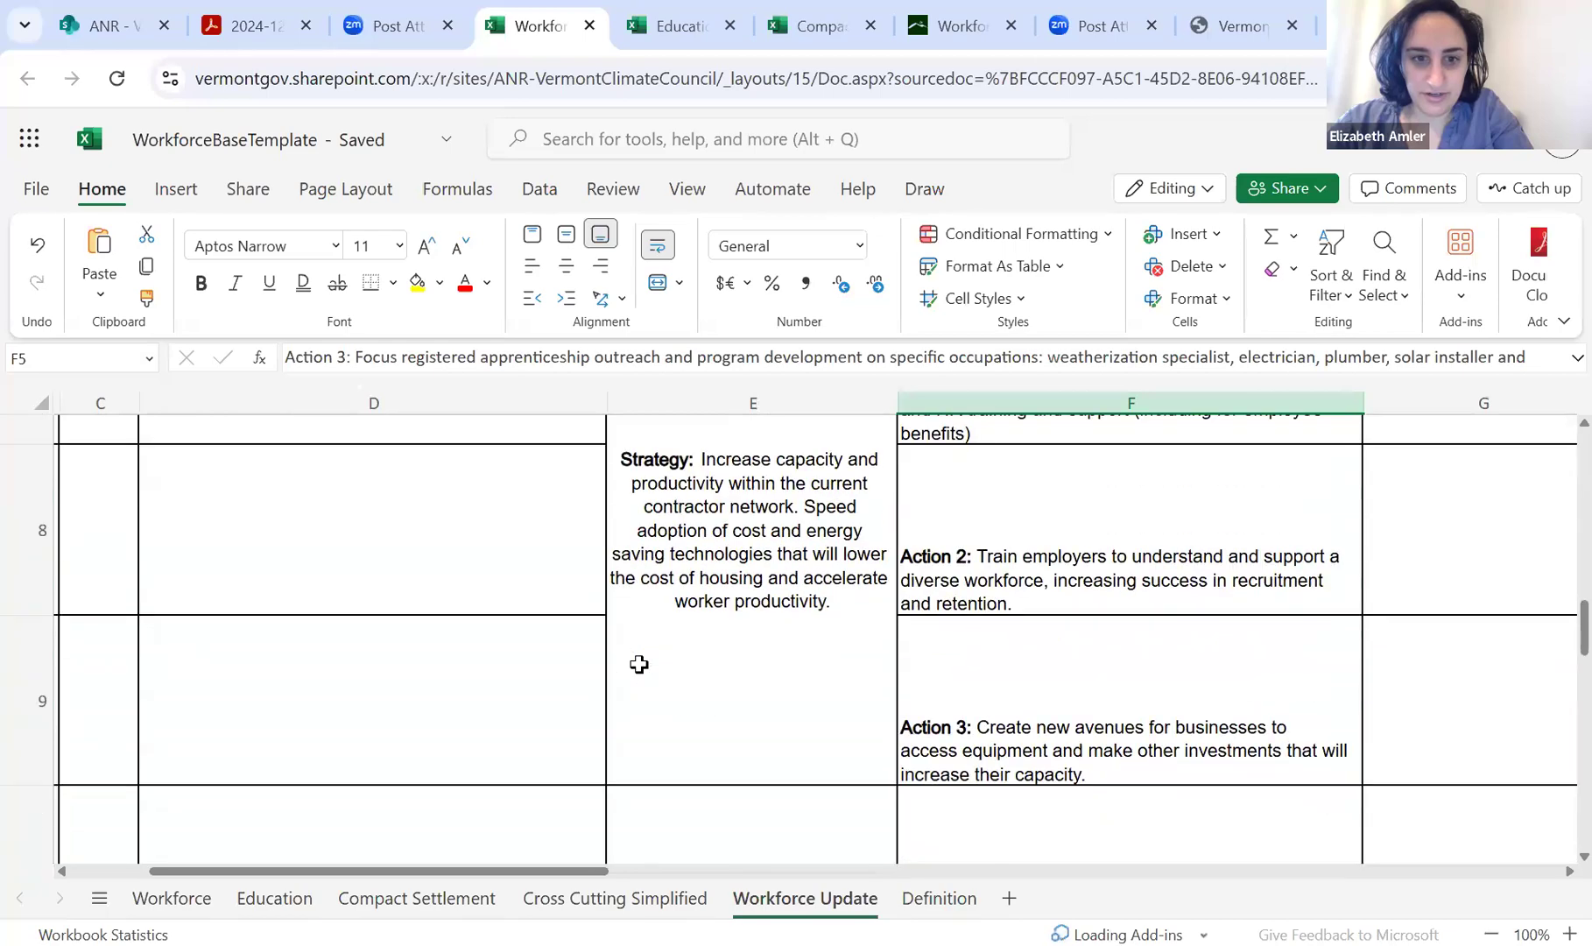
pyautogui.scroll(-10, 638, 663)
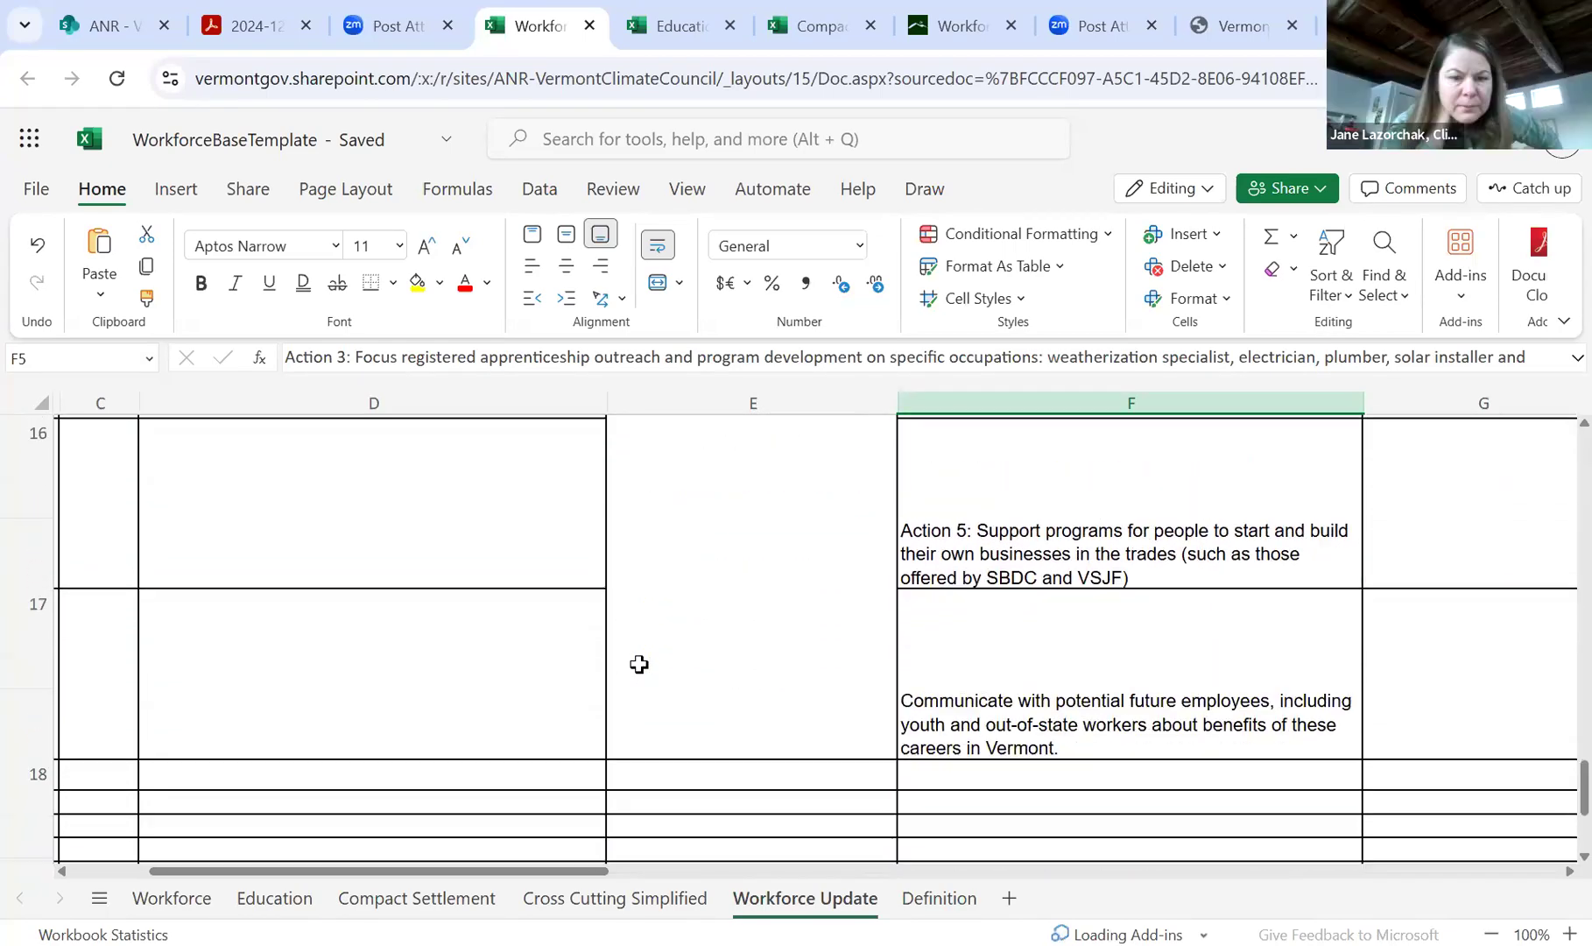
pyautogui.scroll(15, 638, 664)
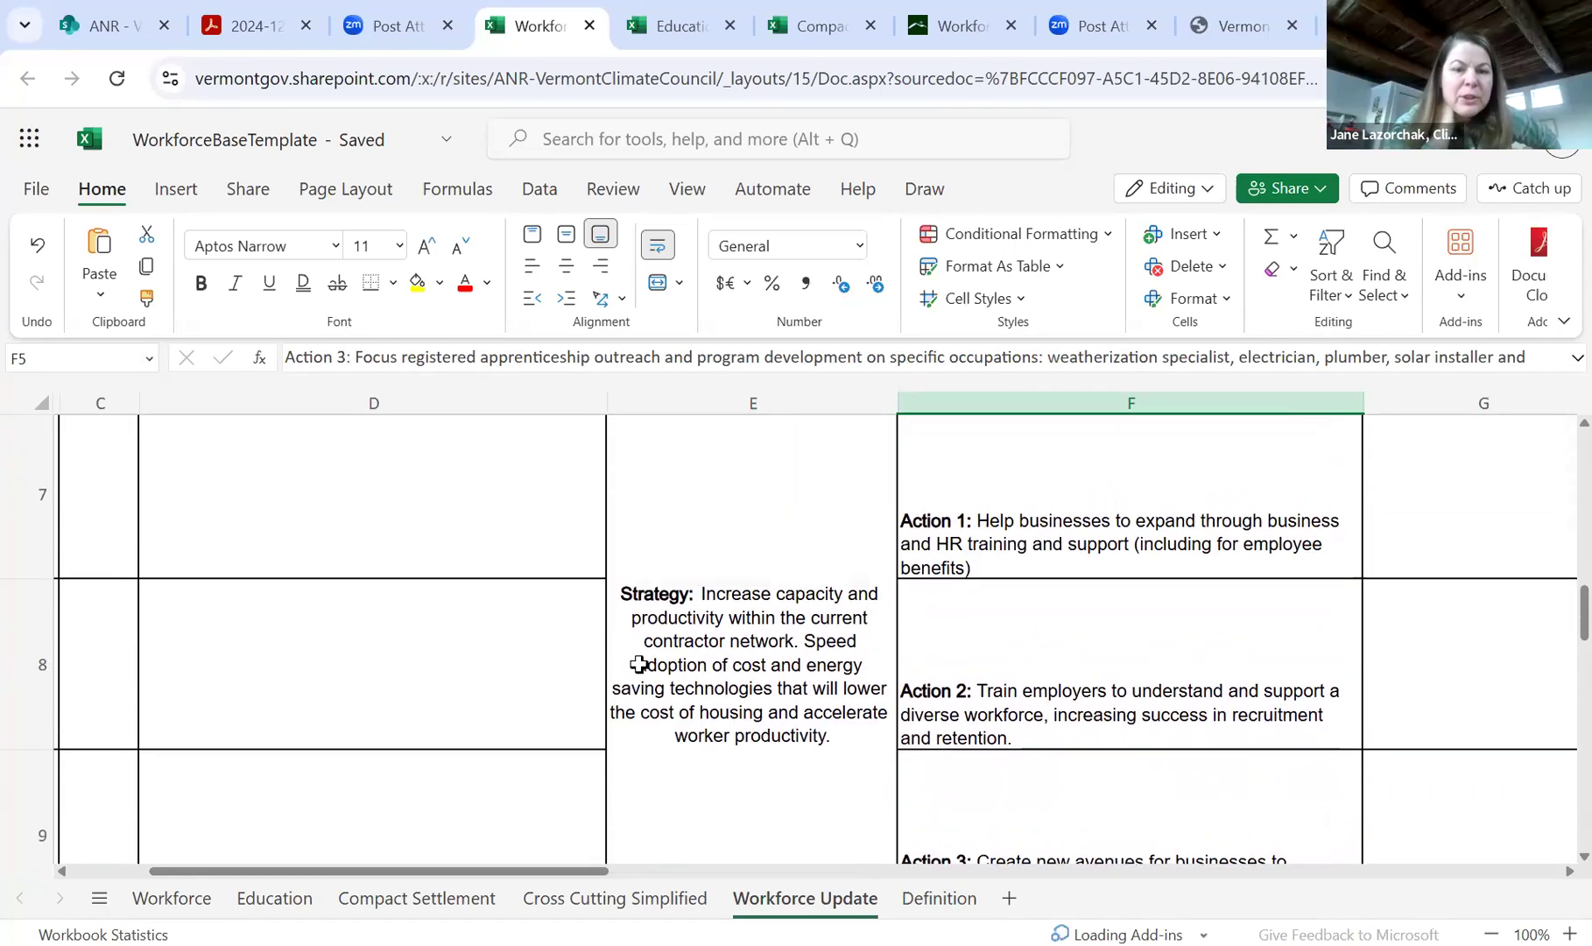
pyautogui.scroll(5, 639, 664)
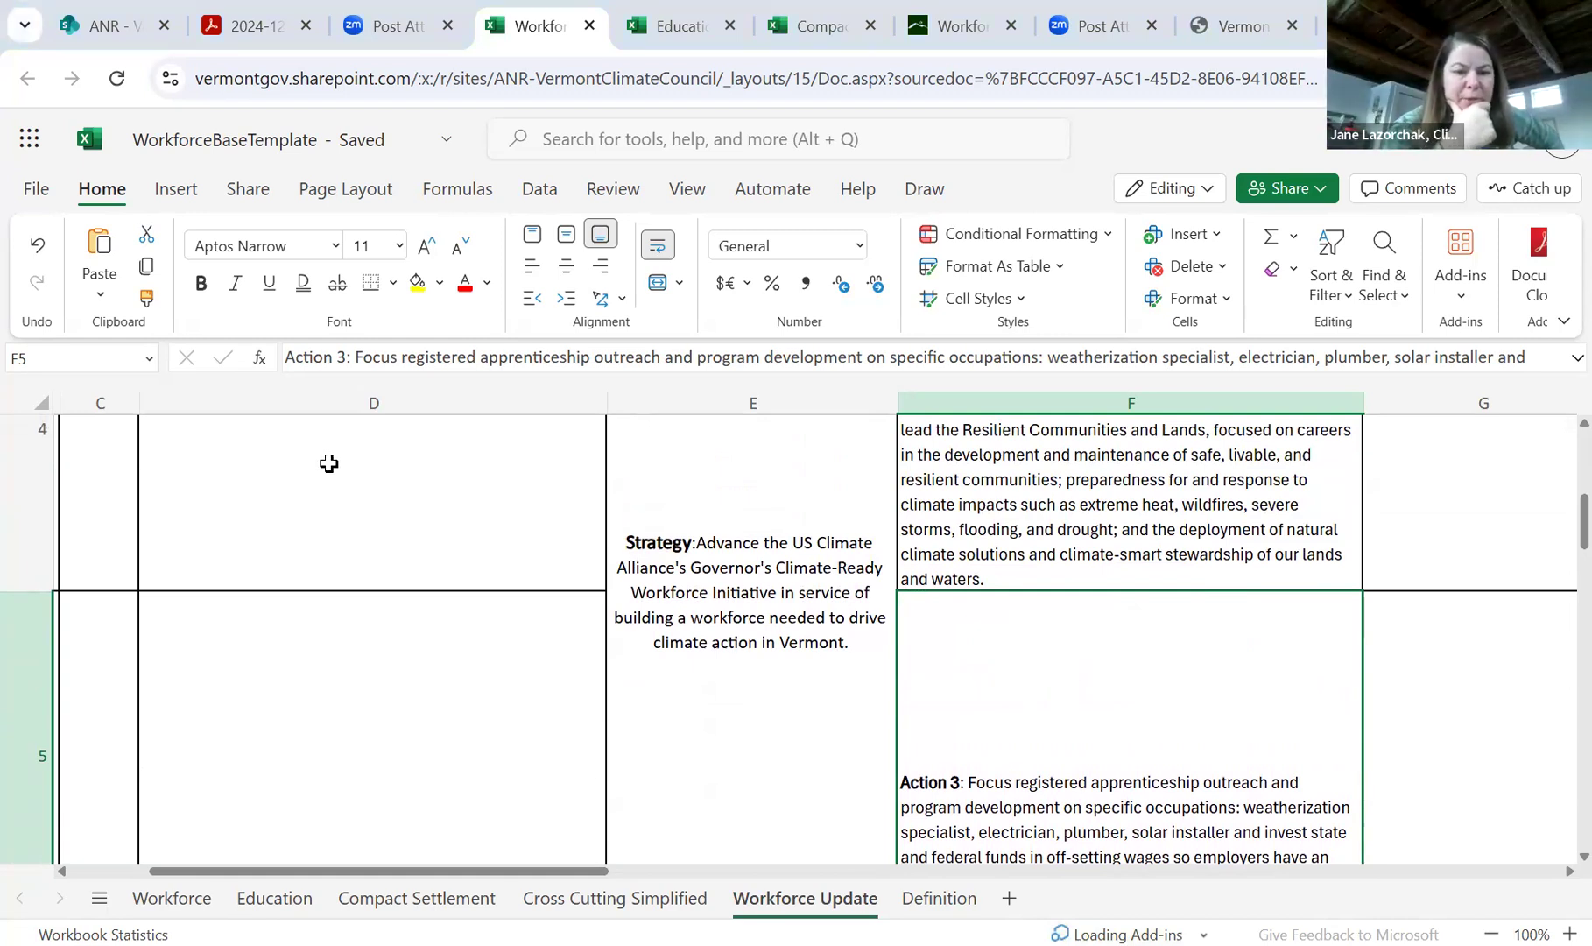
# - Examine the strategy on contractor network capacity and productivity in cell E7 and its Actions 1 to 3
pyautogui.click(278, 479)
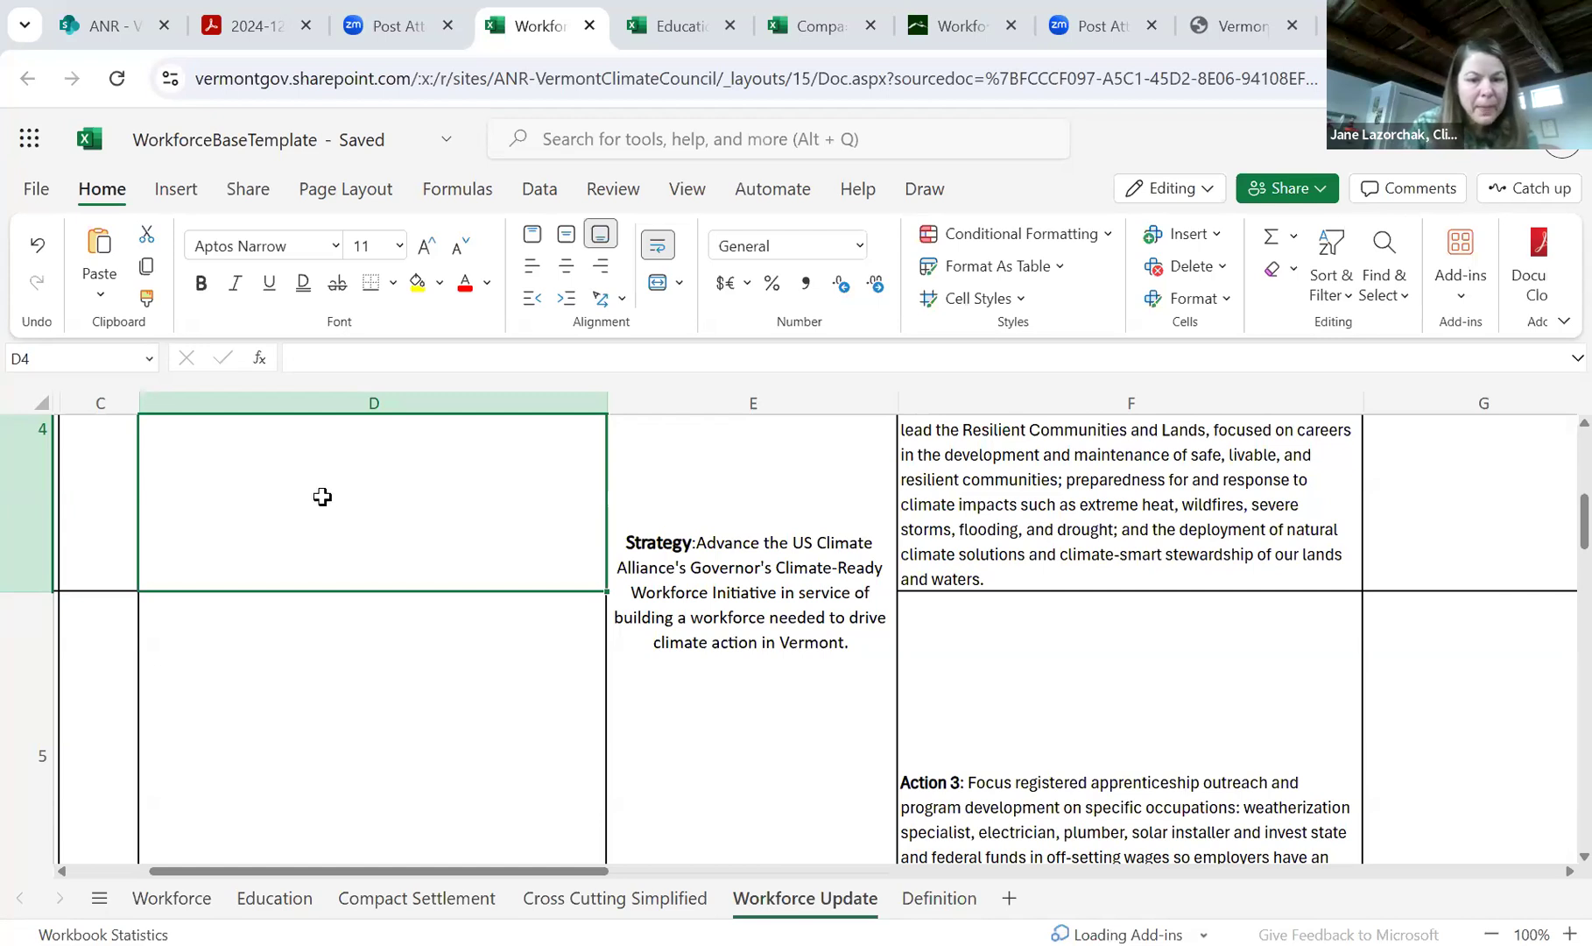
pyautogui.scroll(-5, 661, 584)
pyautogui.scroll(-3, 661, 585)
pyautogui.click(751, 673)
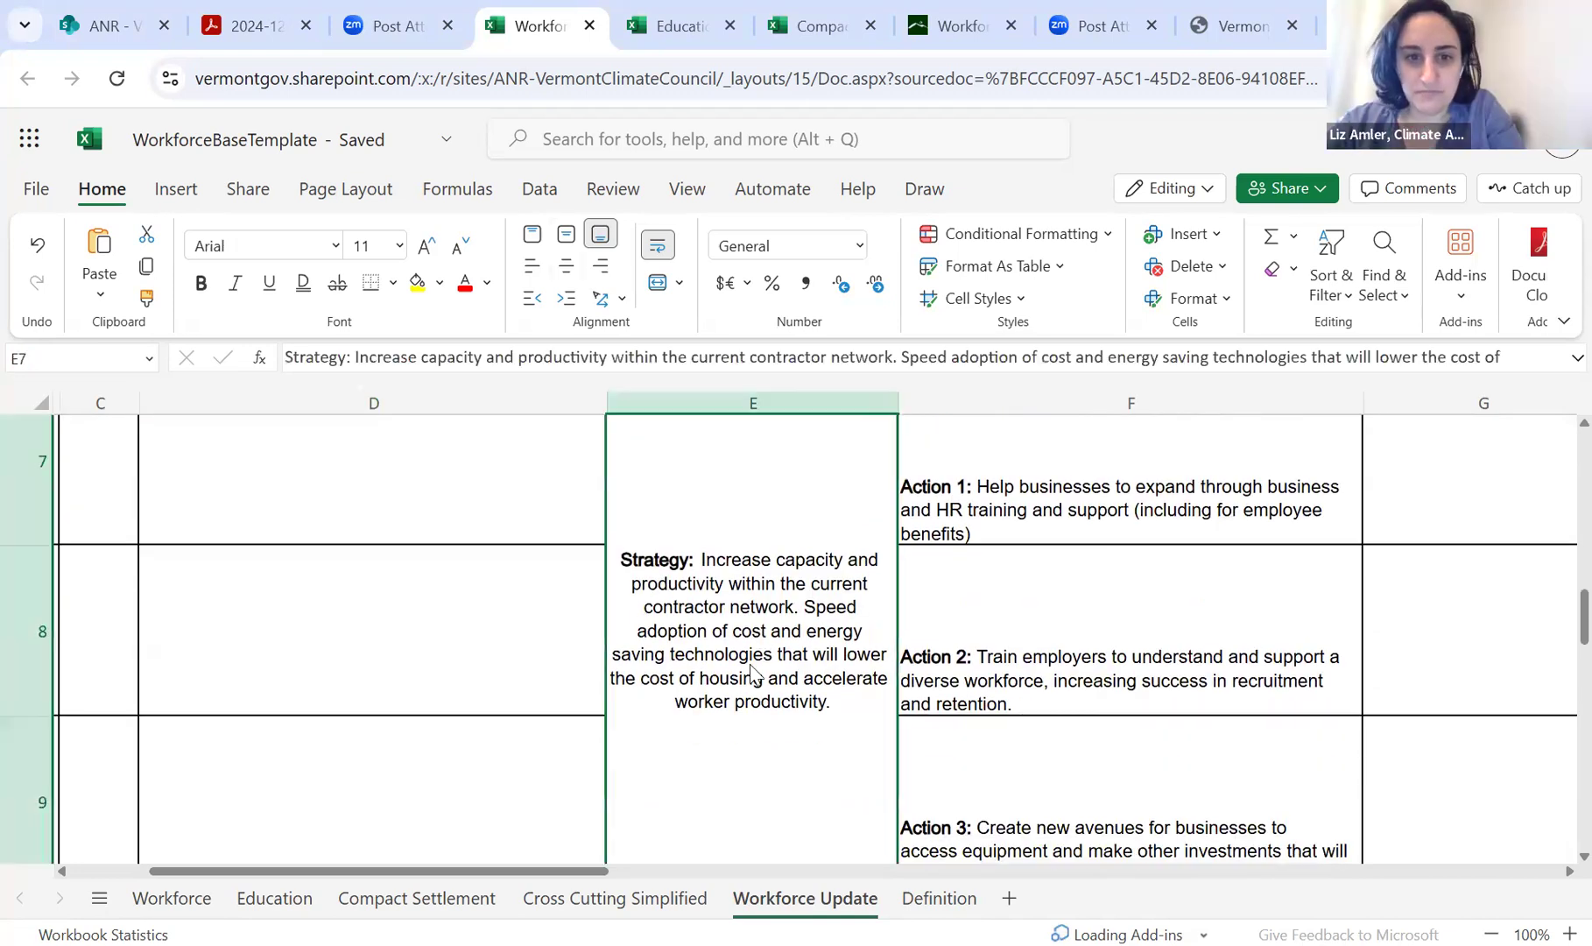
pyautogui.rightClick(751, 672)
pyautogui.press('Escape')
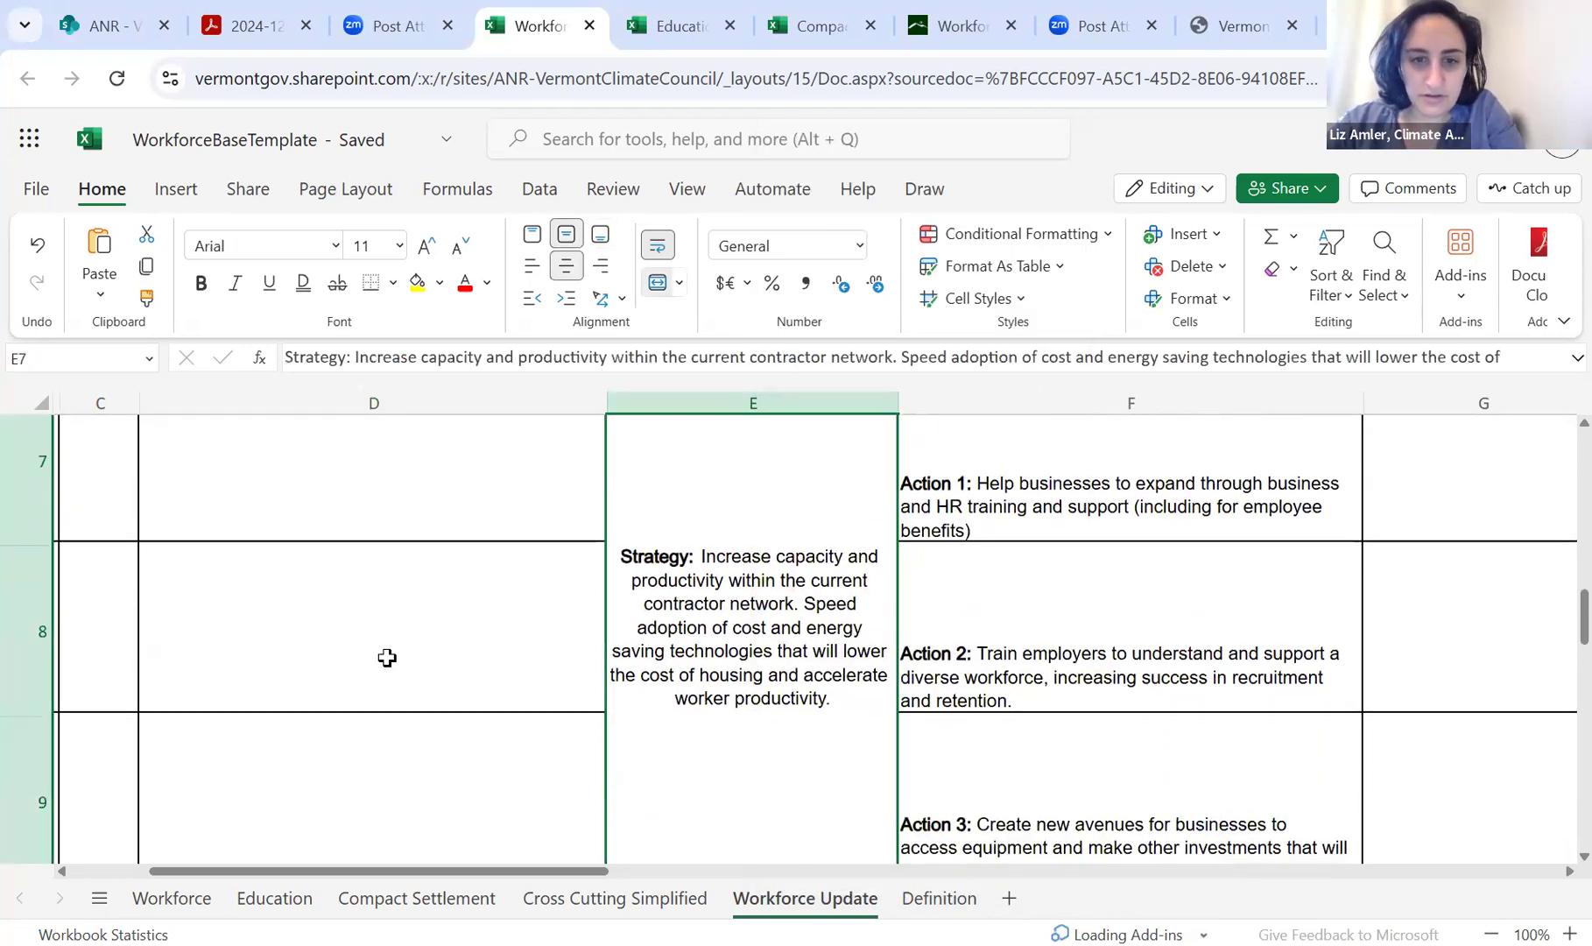
pyautogui.scroll(-1, 387, 657)
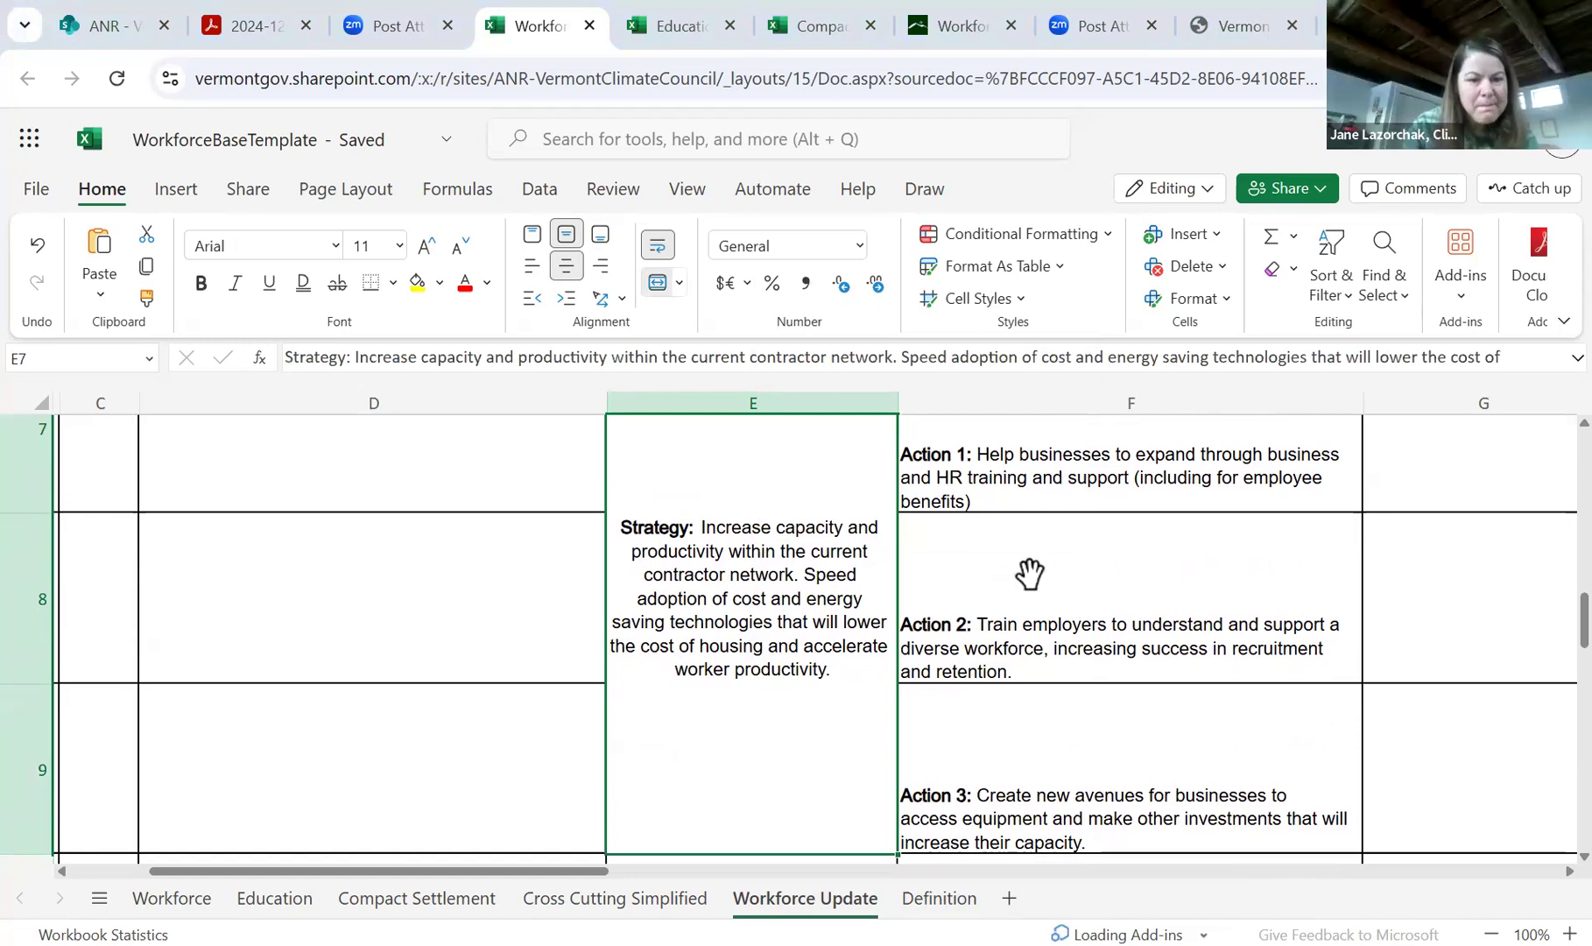
pyautogui.click(302, 535)
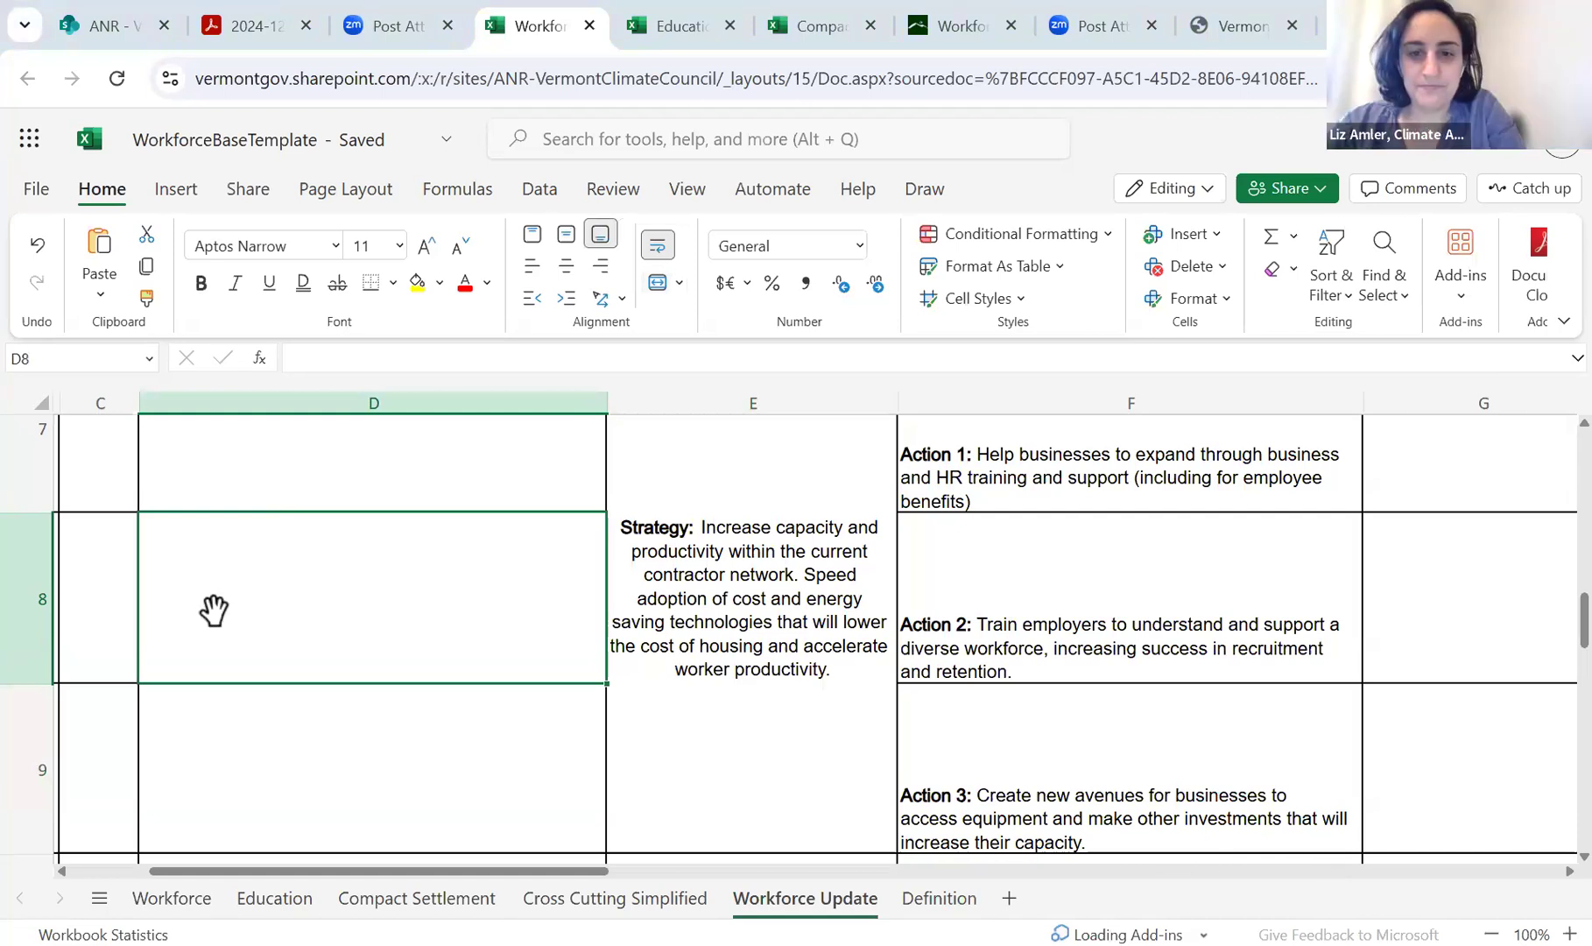
# - Examine the strategy on a supportive environment for people already in the state and its actions in rows 10 to 12
pyautogui.scroll(-5, 213, 610)
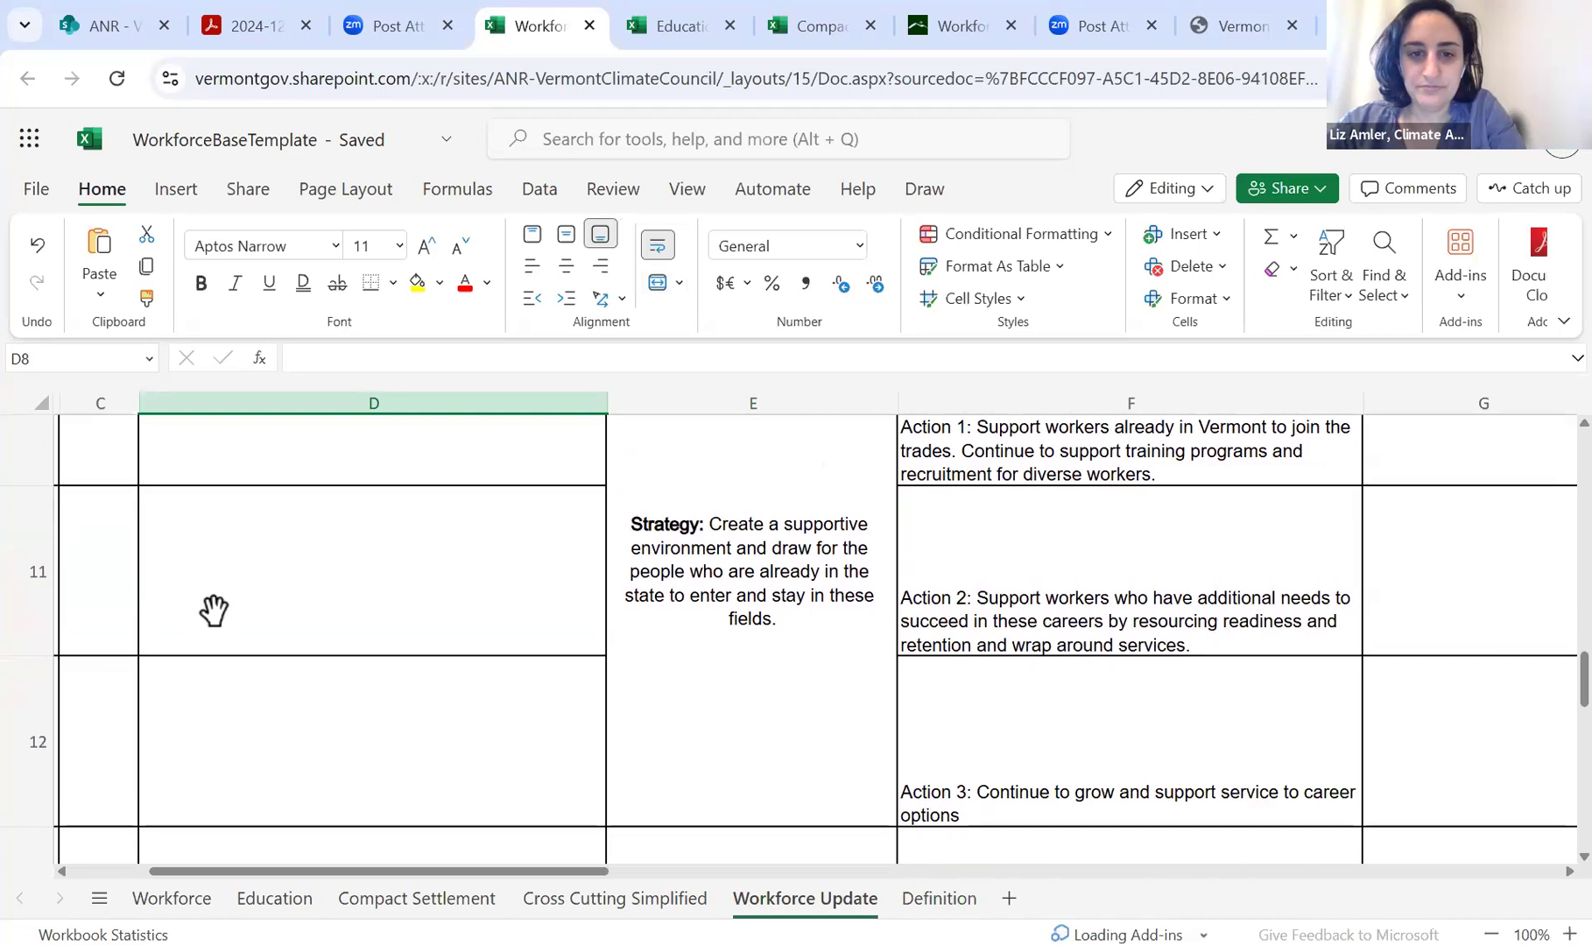
pyautogui.scroll(-1, 214, 610)
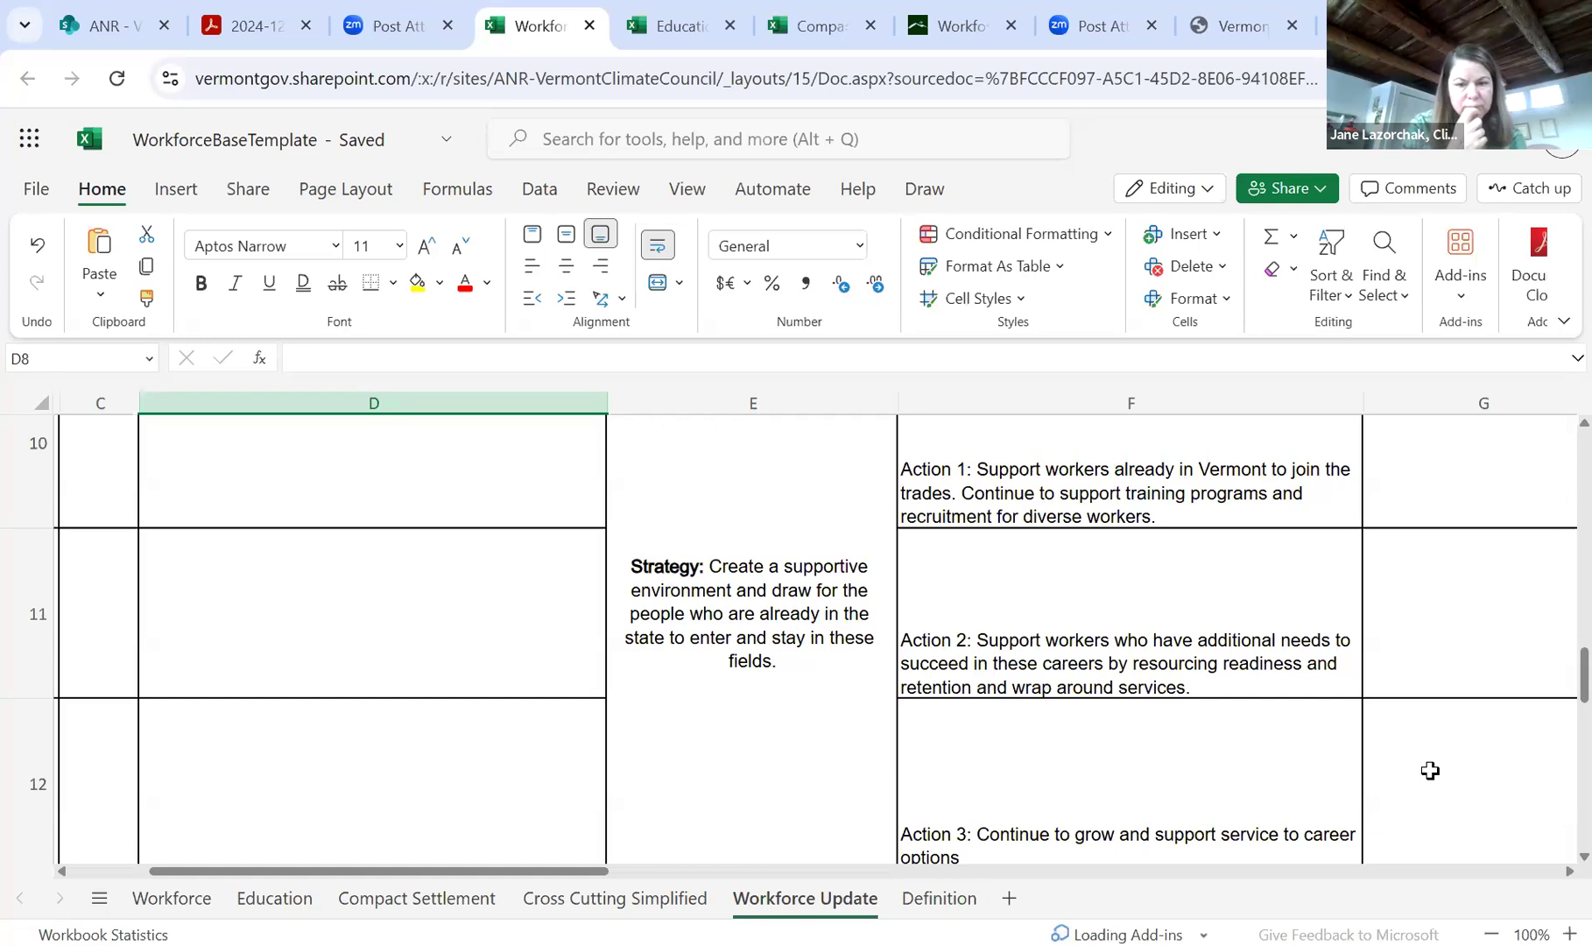
pyautogui.scroll(-8, 1429, 770)
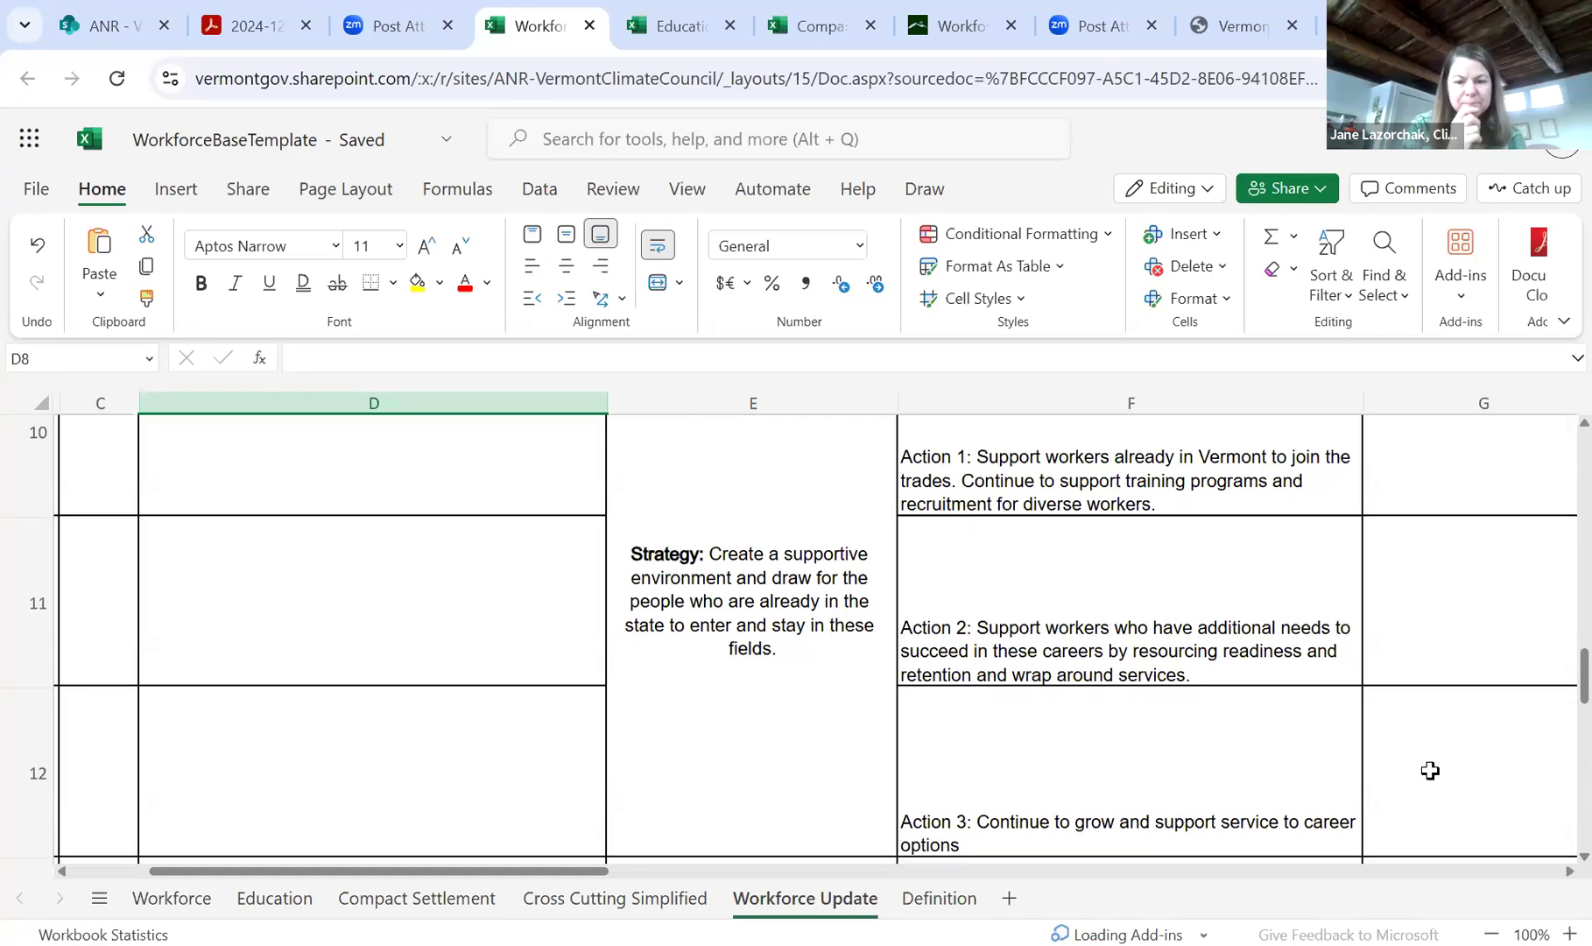
# - Examine the strategy on a full, clear career path and its Actions 1 to 5 in rows 13 to 17
pyautogui.scroll(-1, 1430, 769)
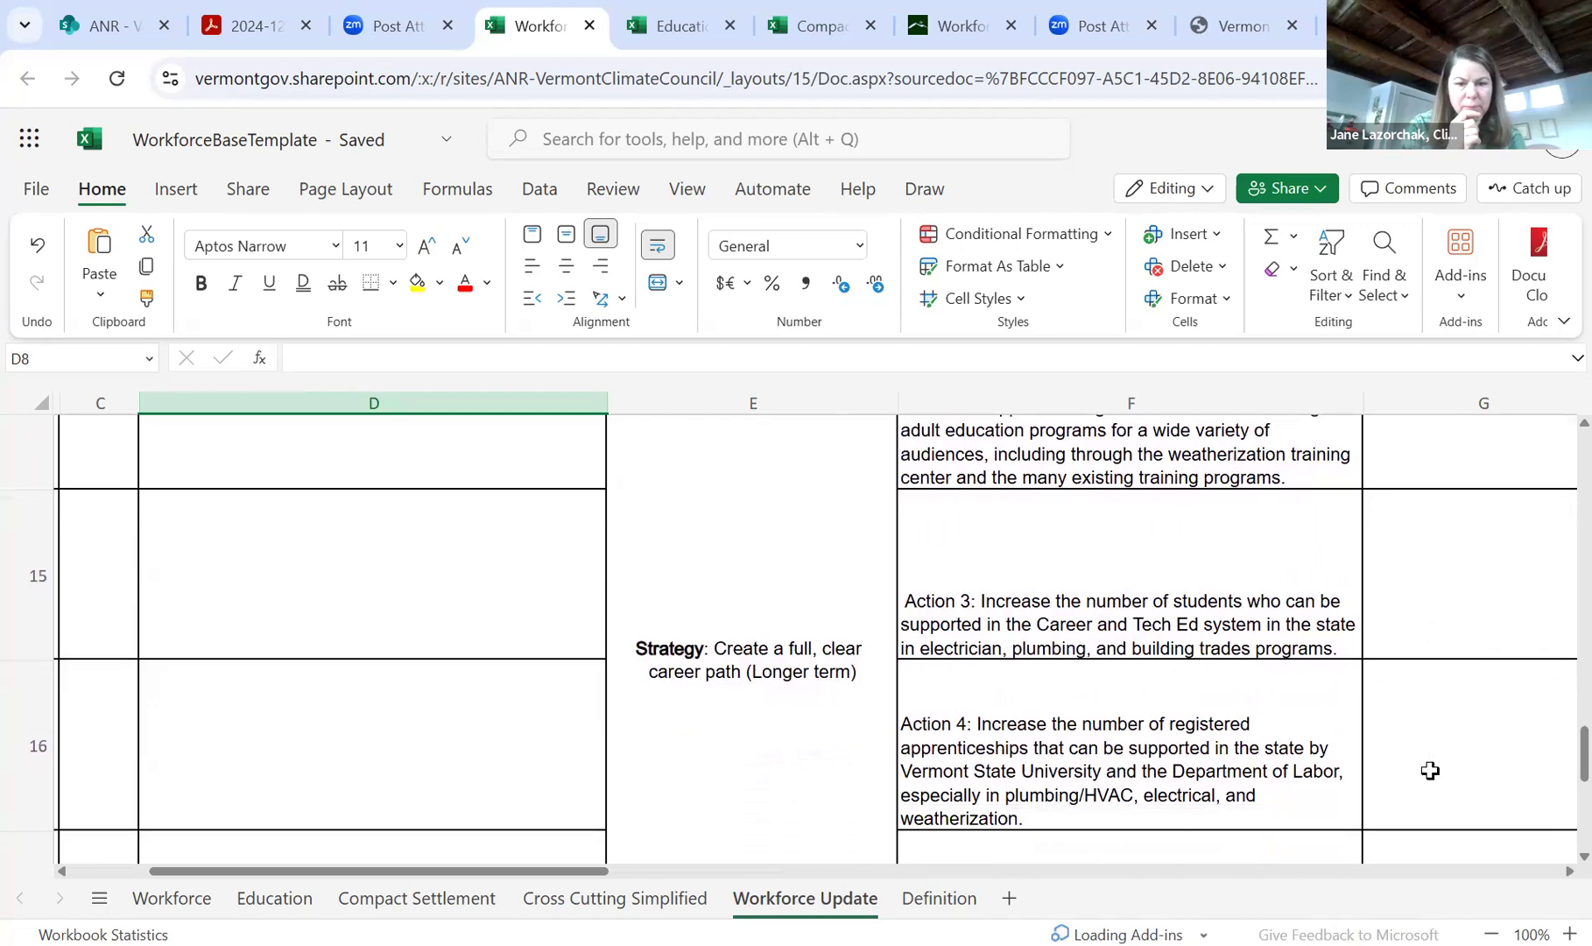
pyautogui.scroll(1, 1430, 770)
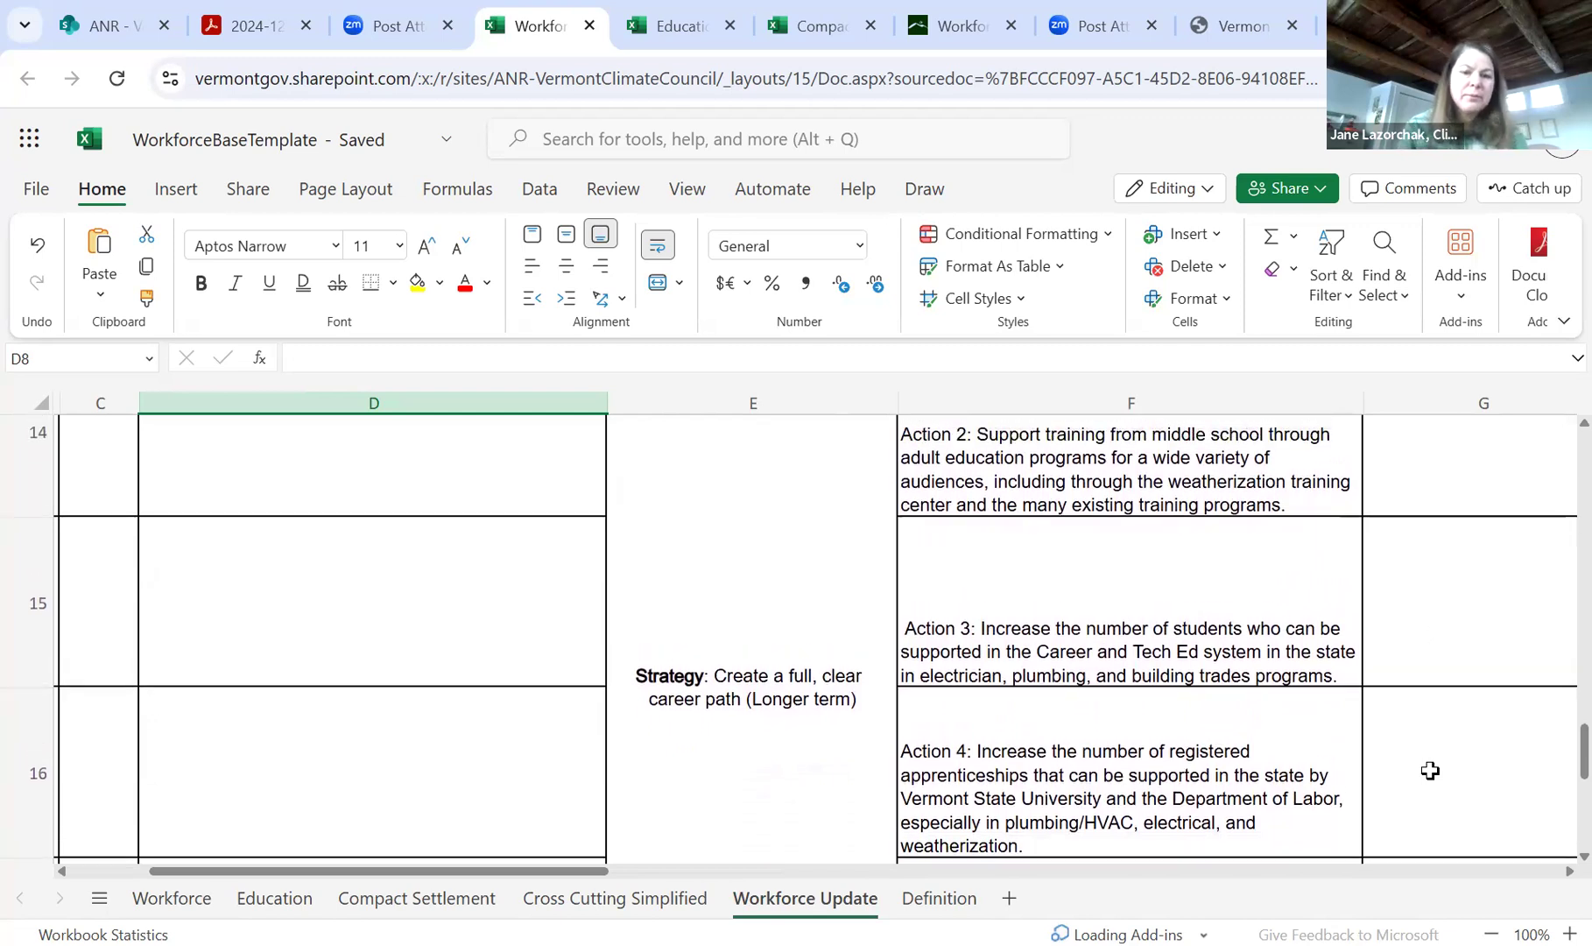
pyautogui.scroll(-6, 1430, 770)
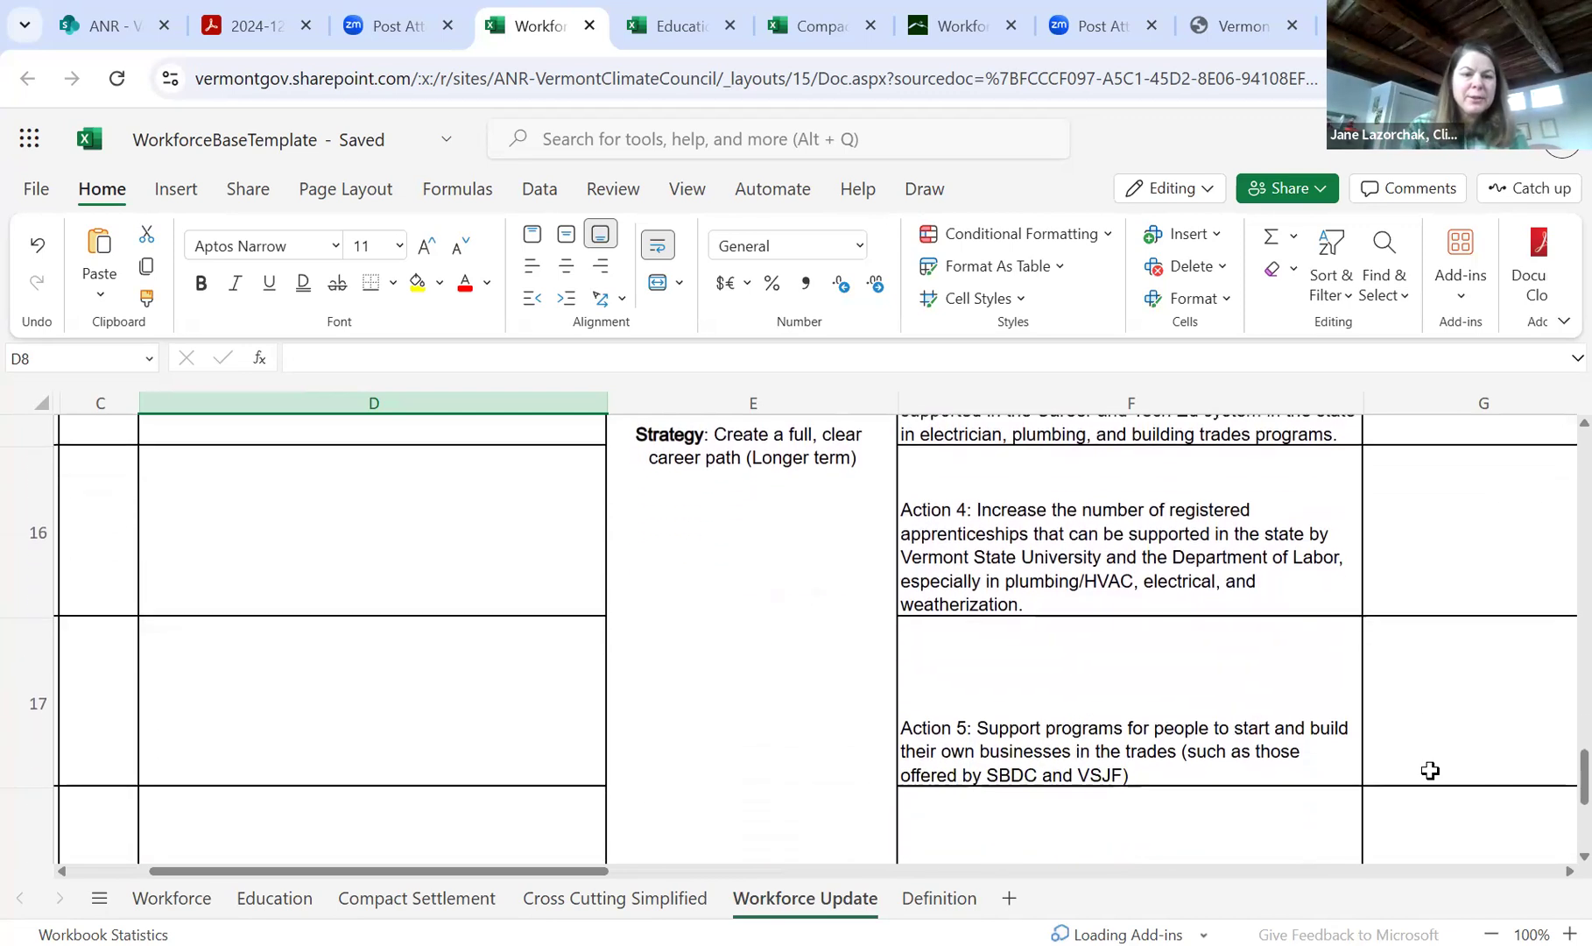
pyautogui.scroll(-3, 1430, 770)
pyautogui.scroll(8, 1429, 769)
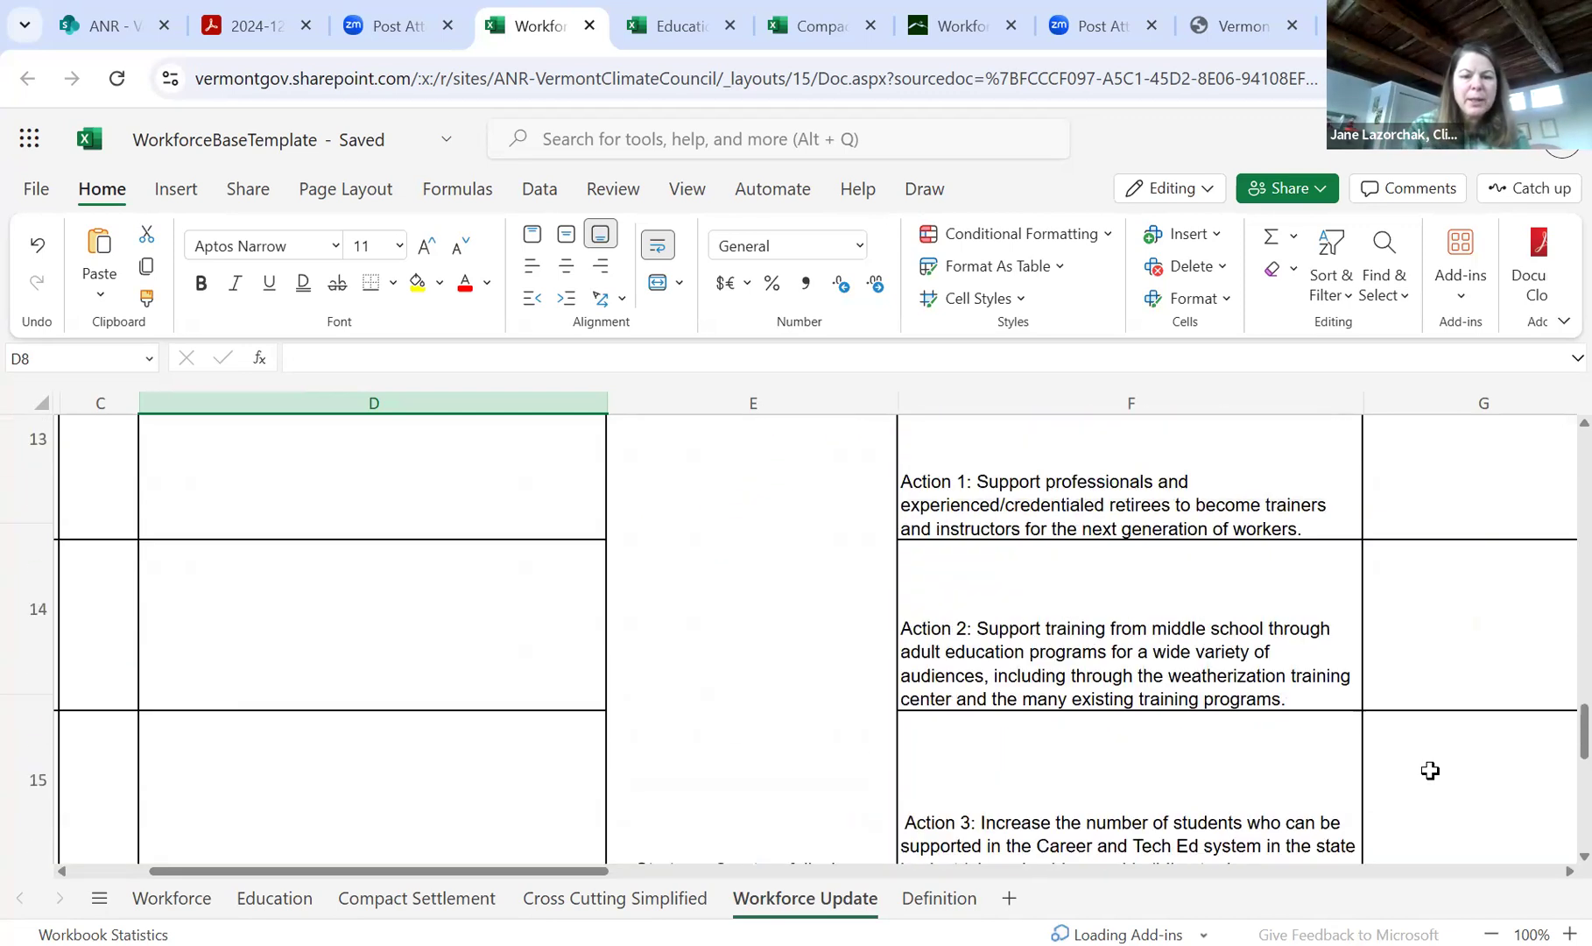
# - Review Actions 1 to 3 on supporting workers already in Vermont, wrap around services and service to career options in rows 10 to 12
pyautogui.scroll(6, 1430, 770)
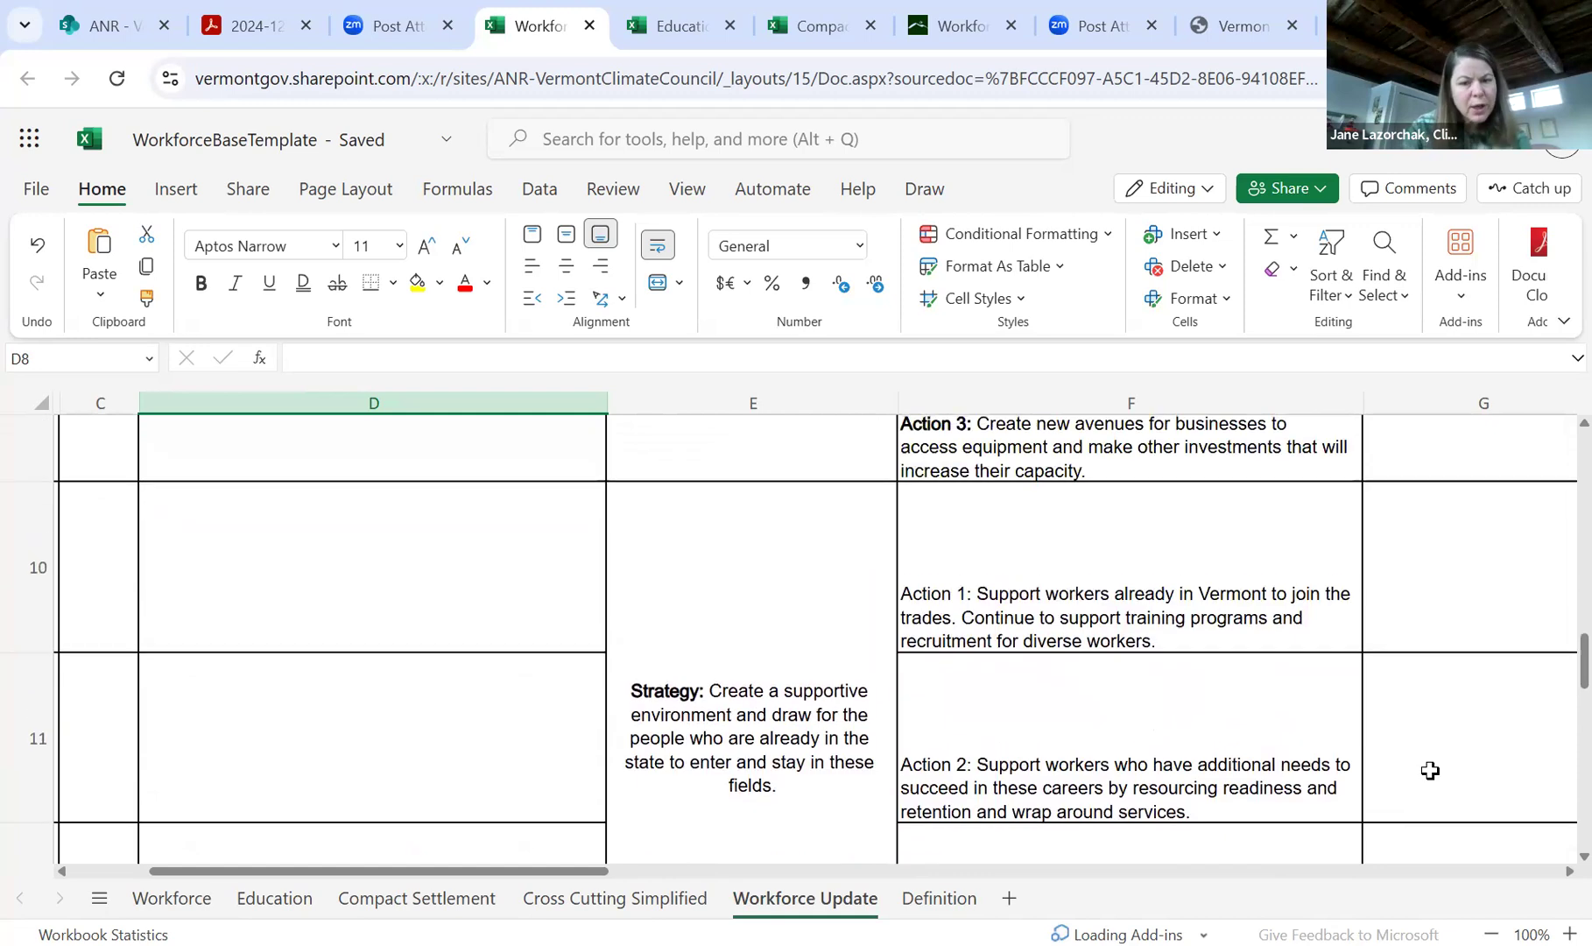
pyautogui.scroll(-2, 1429, 770)
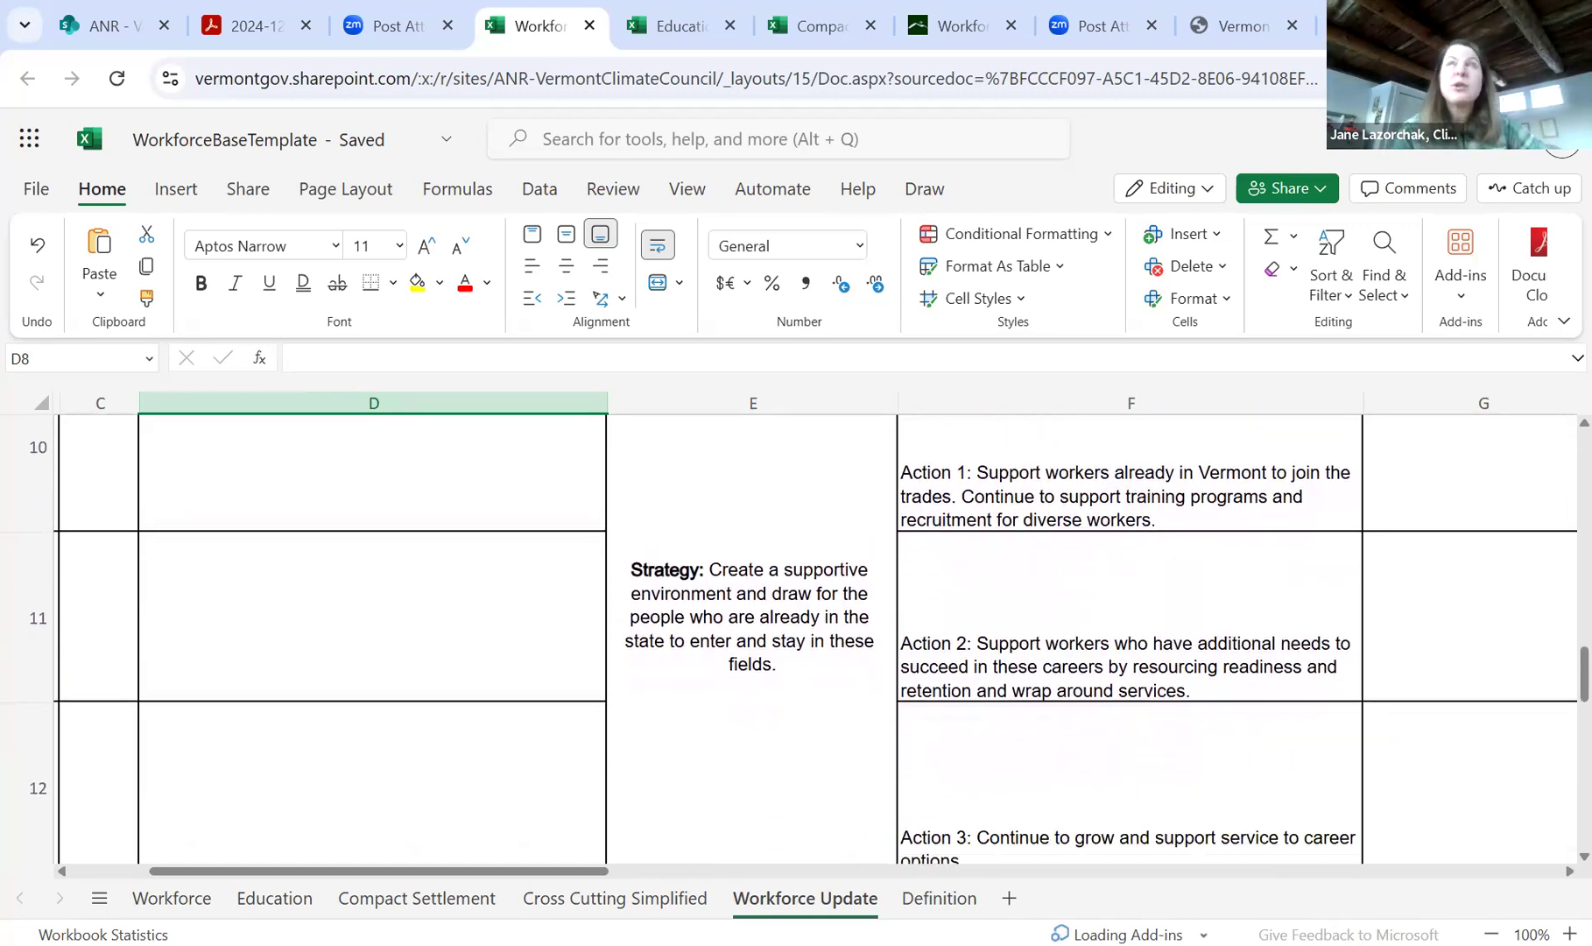
pyautogui.scroll(-1, 1167, 805)
pyautogui.scroll(-1, 1168, 805)
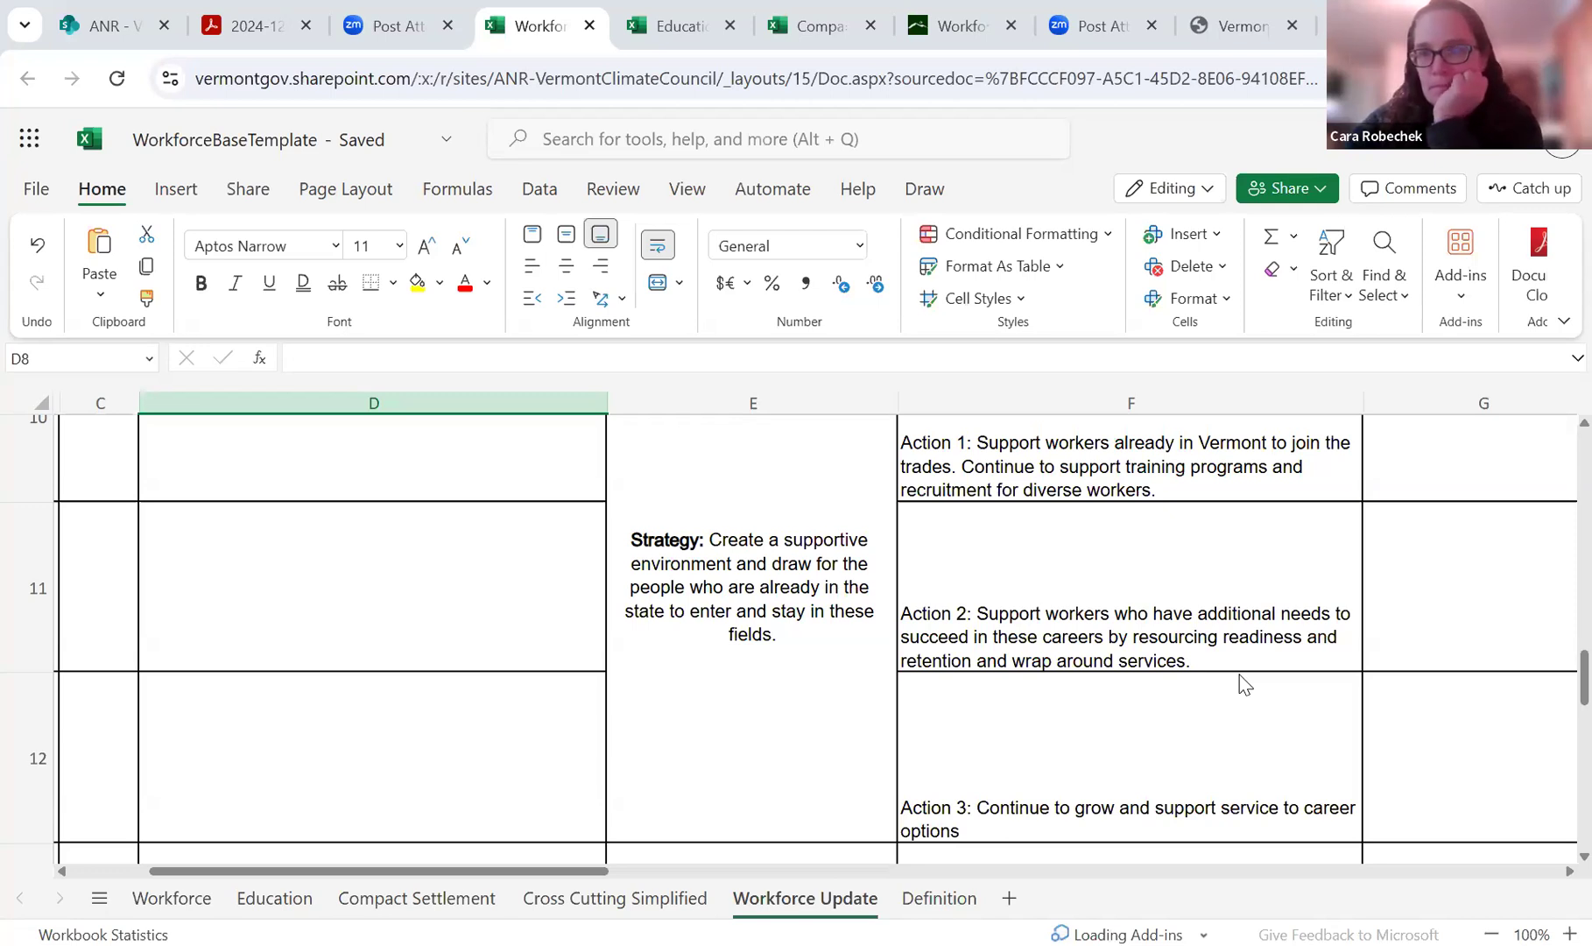
pyautogui.click(251, 523)
pyautogui.scroll(-1, 611, 604)
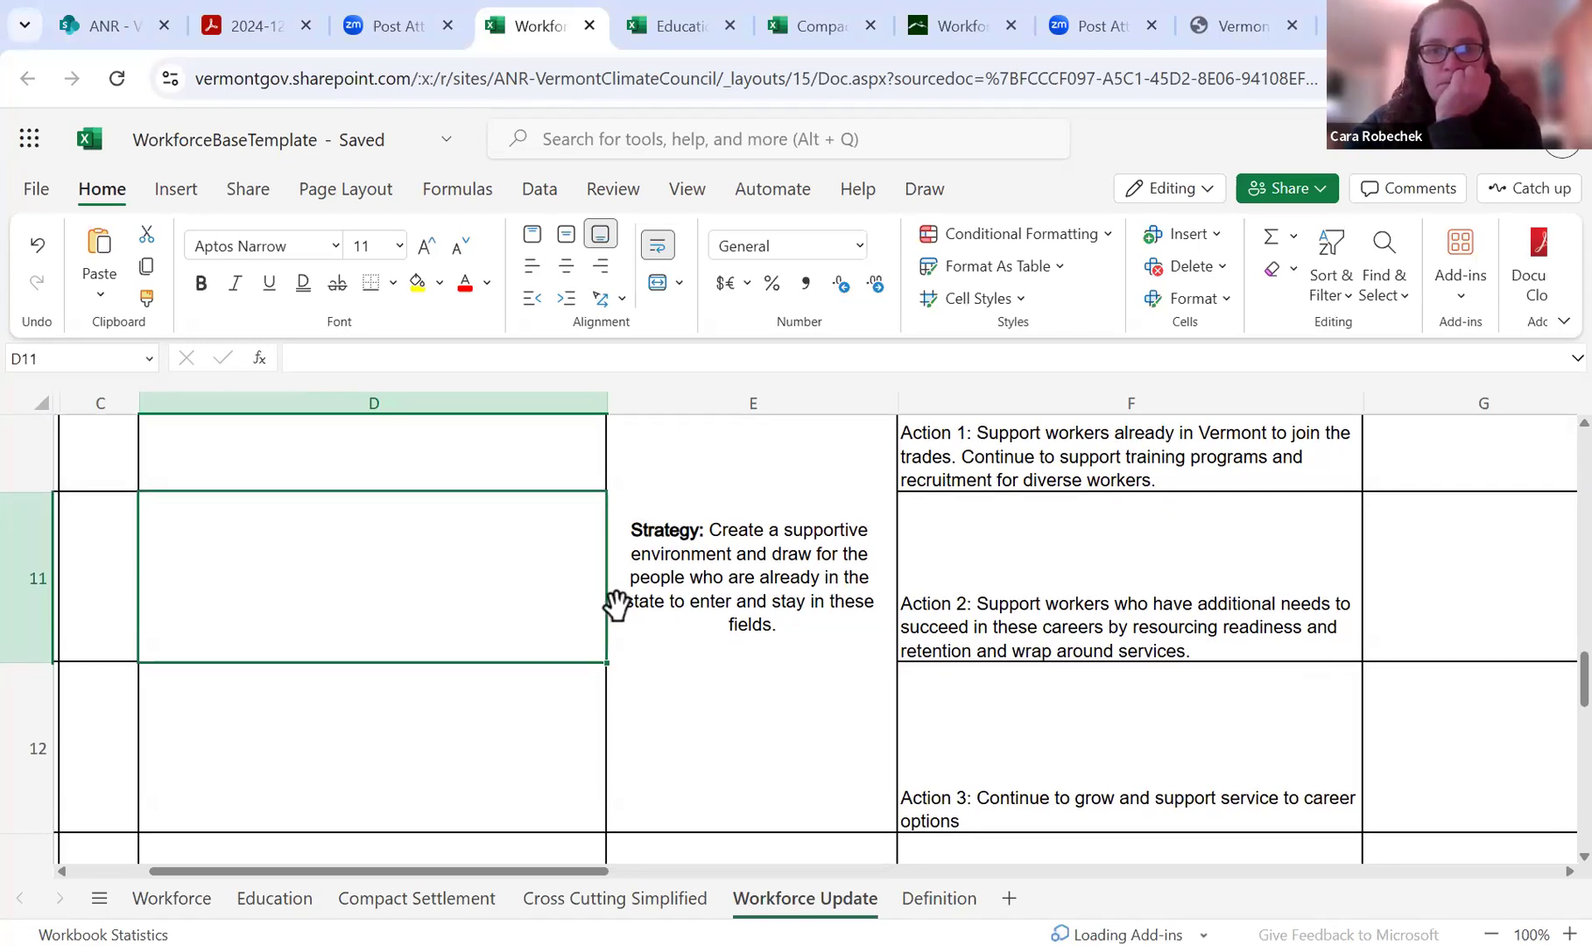
pyautogui.scroll(-2, 658, 610)
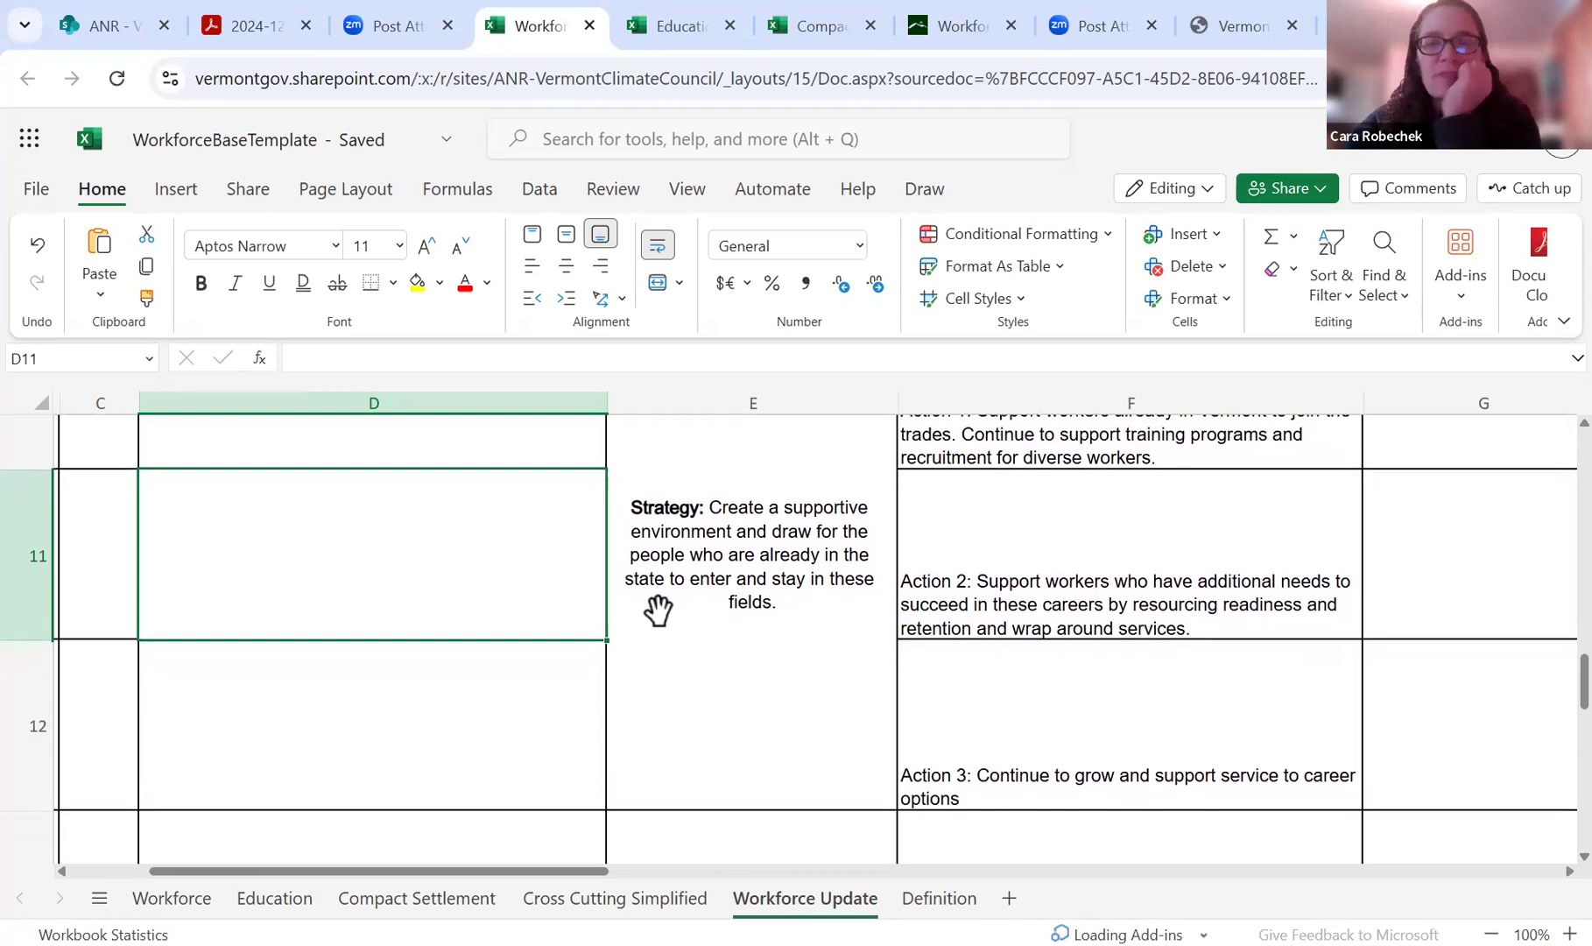
pyautogui.scroll(-1, 659, 610)
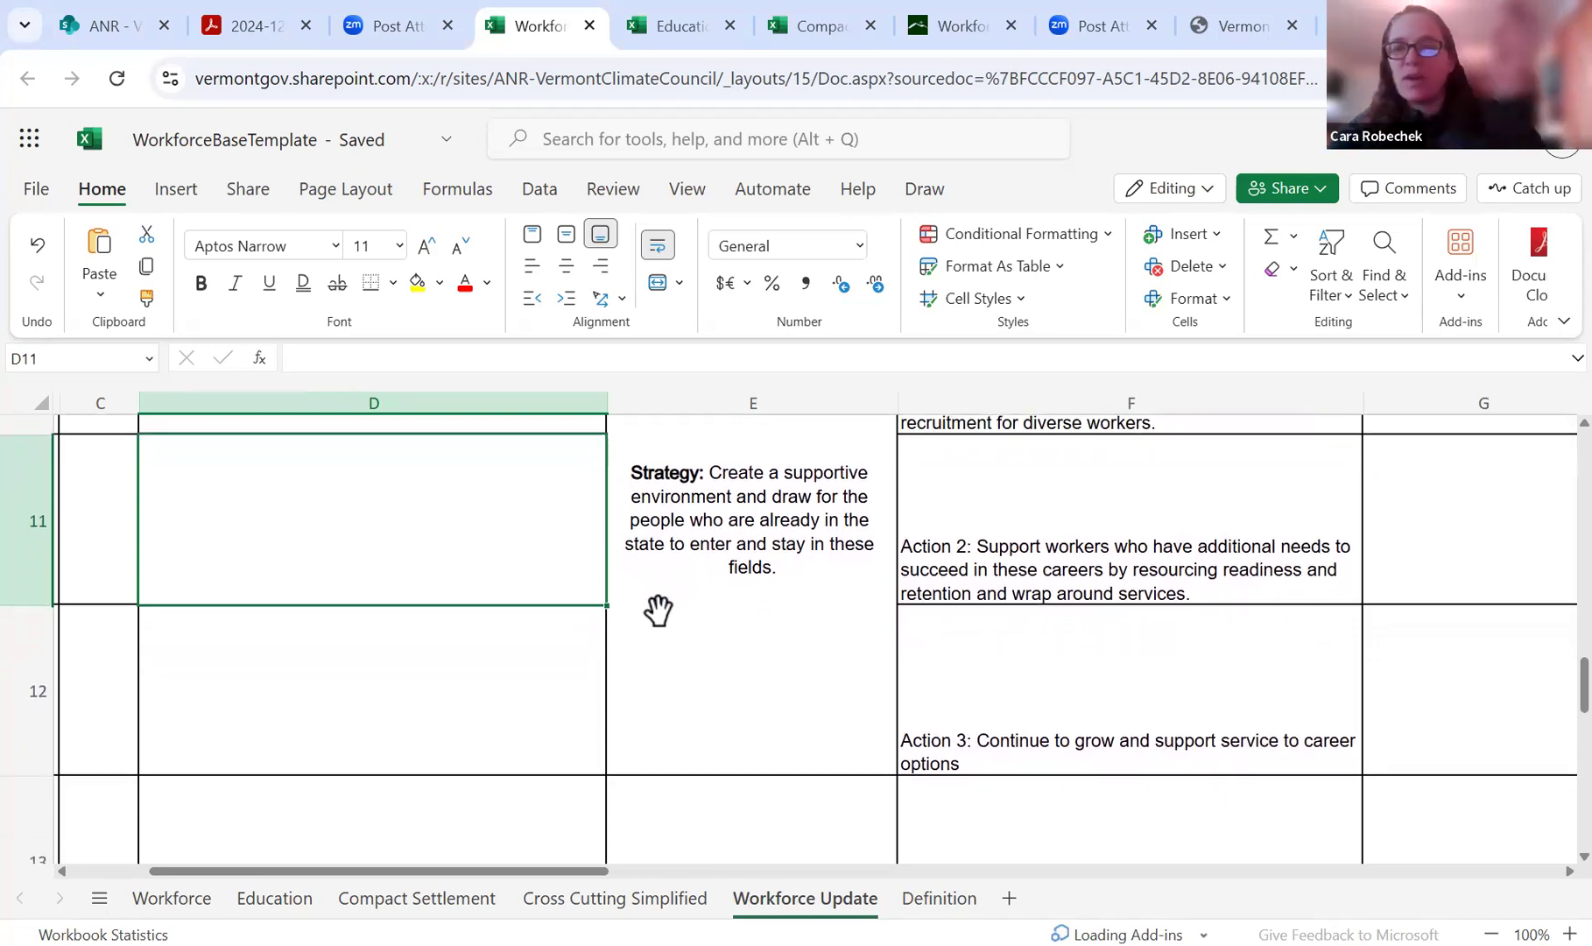
pyautogui.scroll(2, 659, 610)
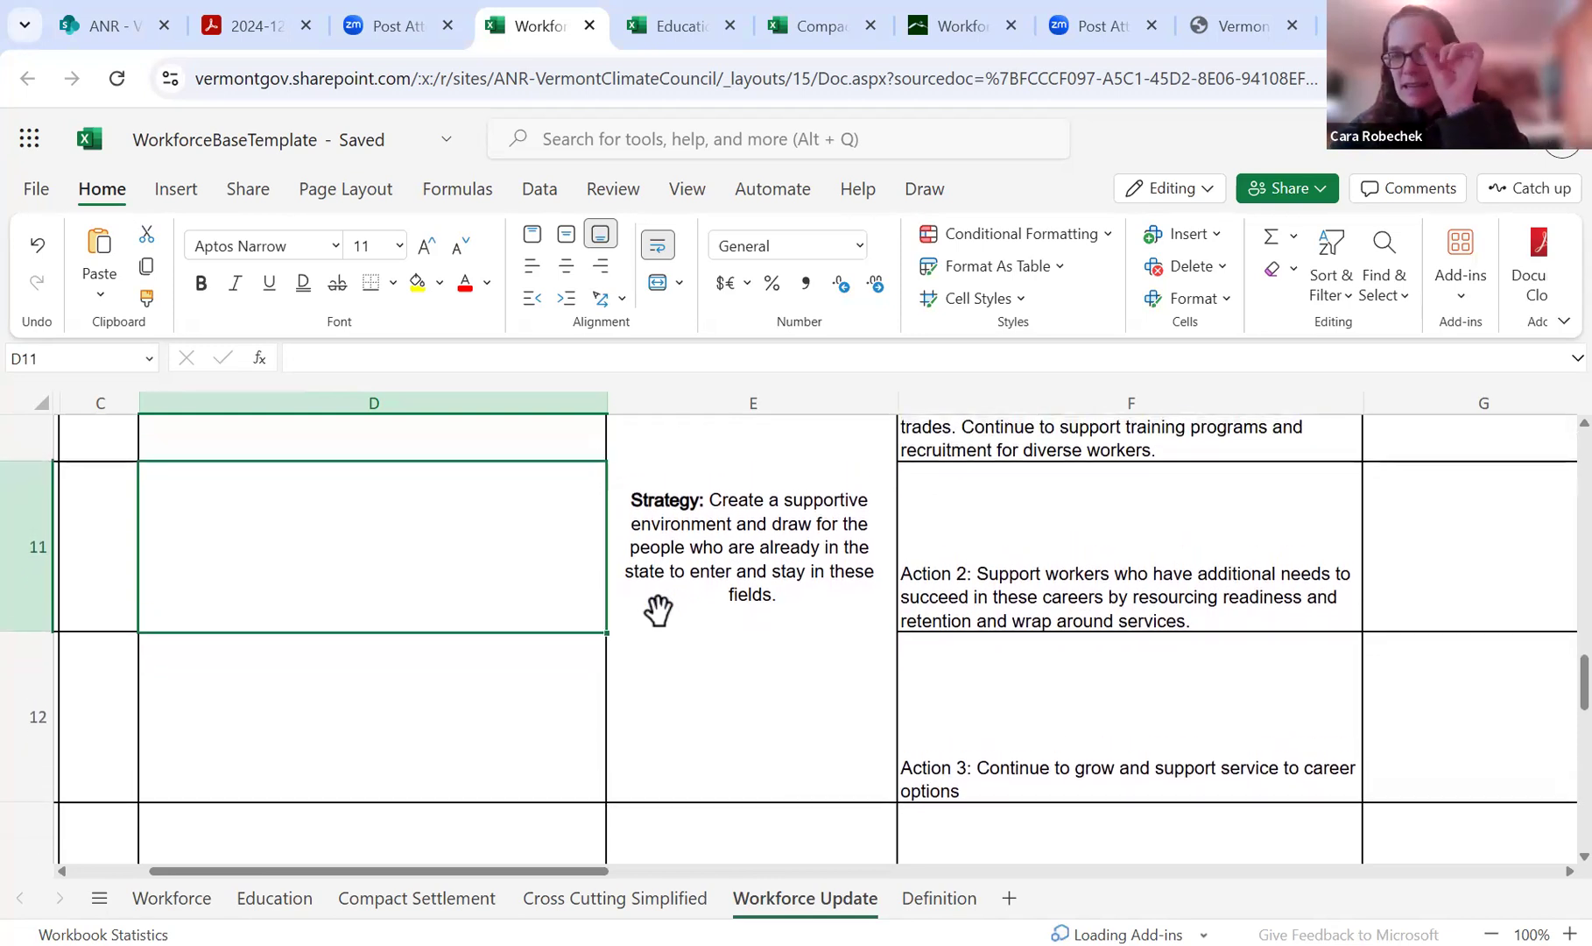
pyautogui.scroll(1, 658, 610)
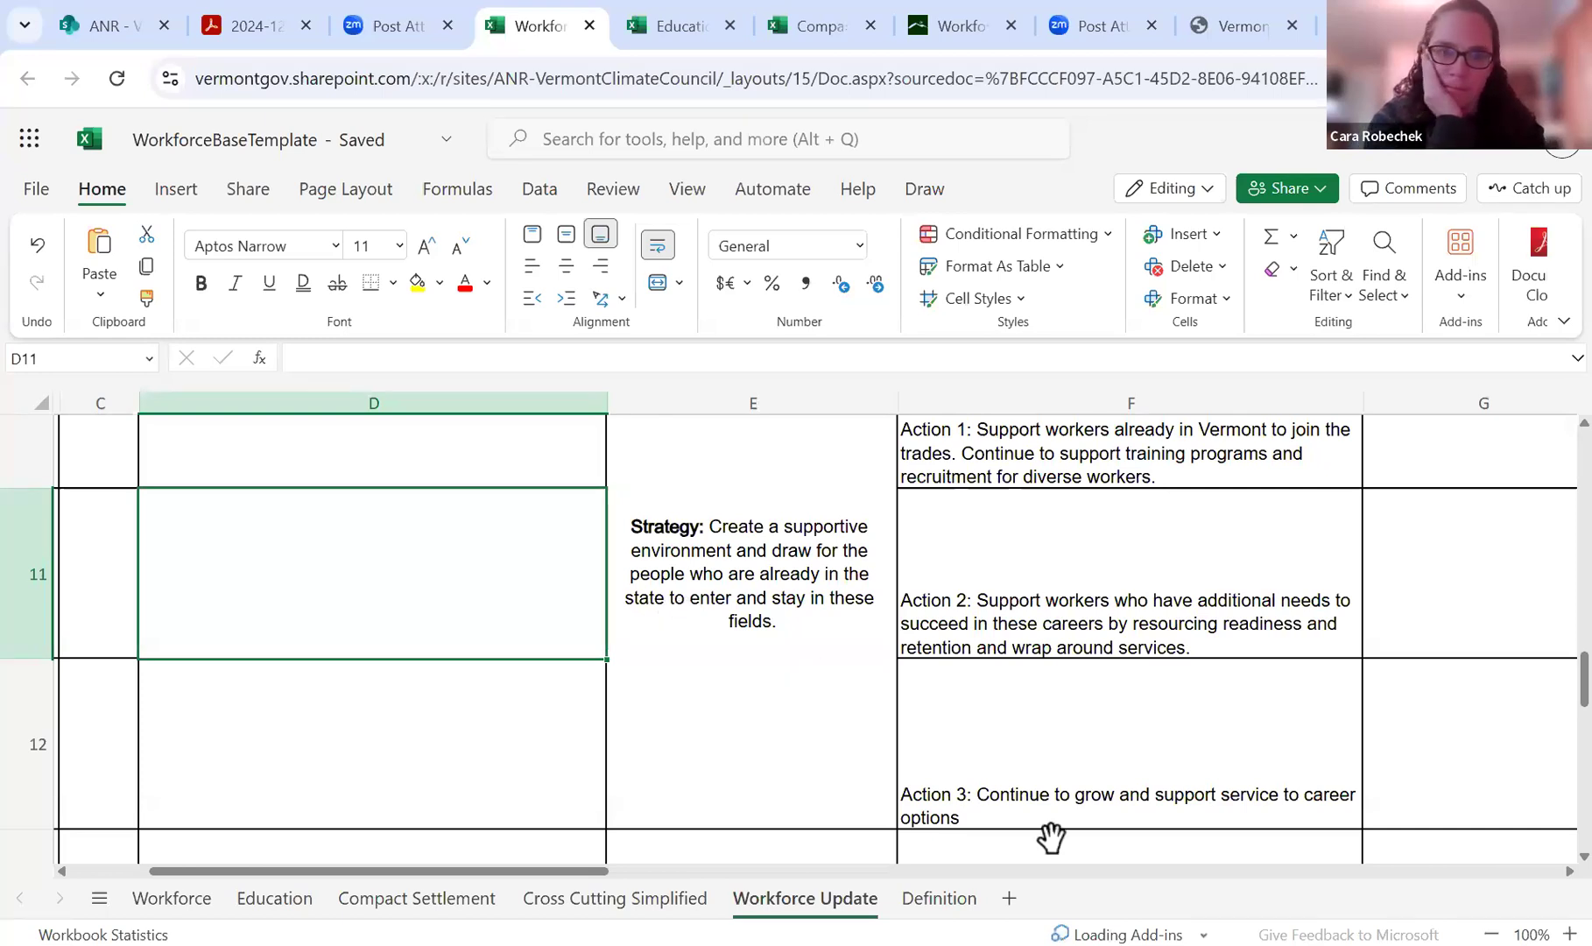
pyautogui.scroll(1, 1089, 834)
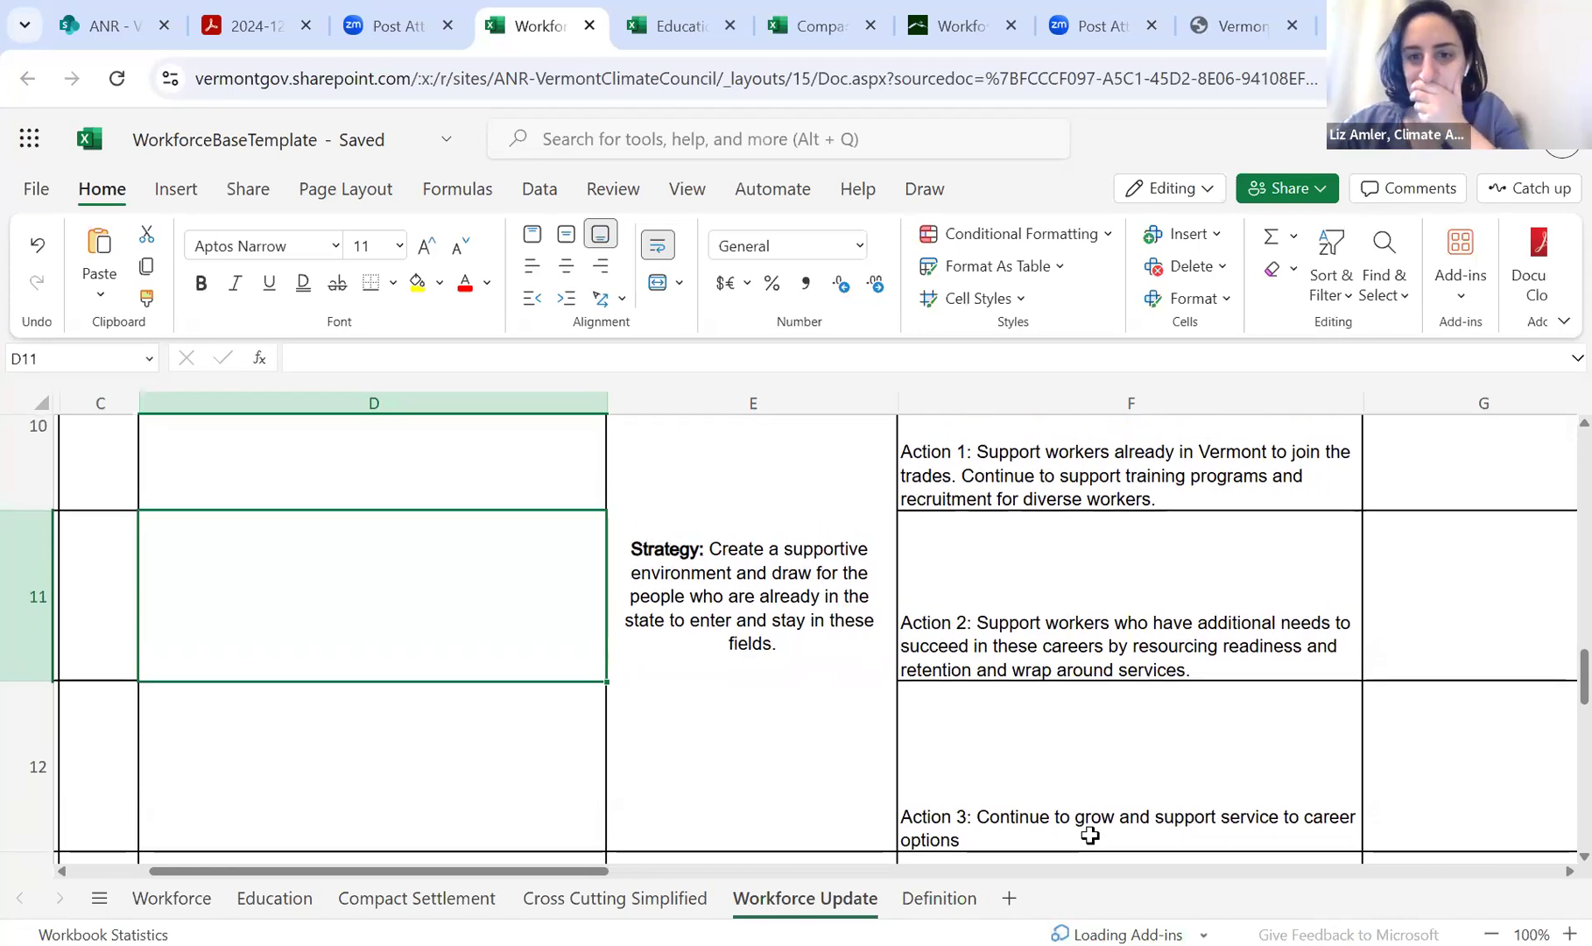
pyautogui.scroll(-1, 1089, 835)
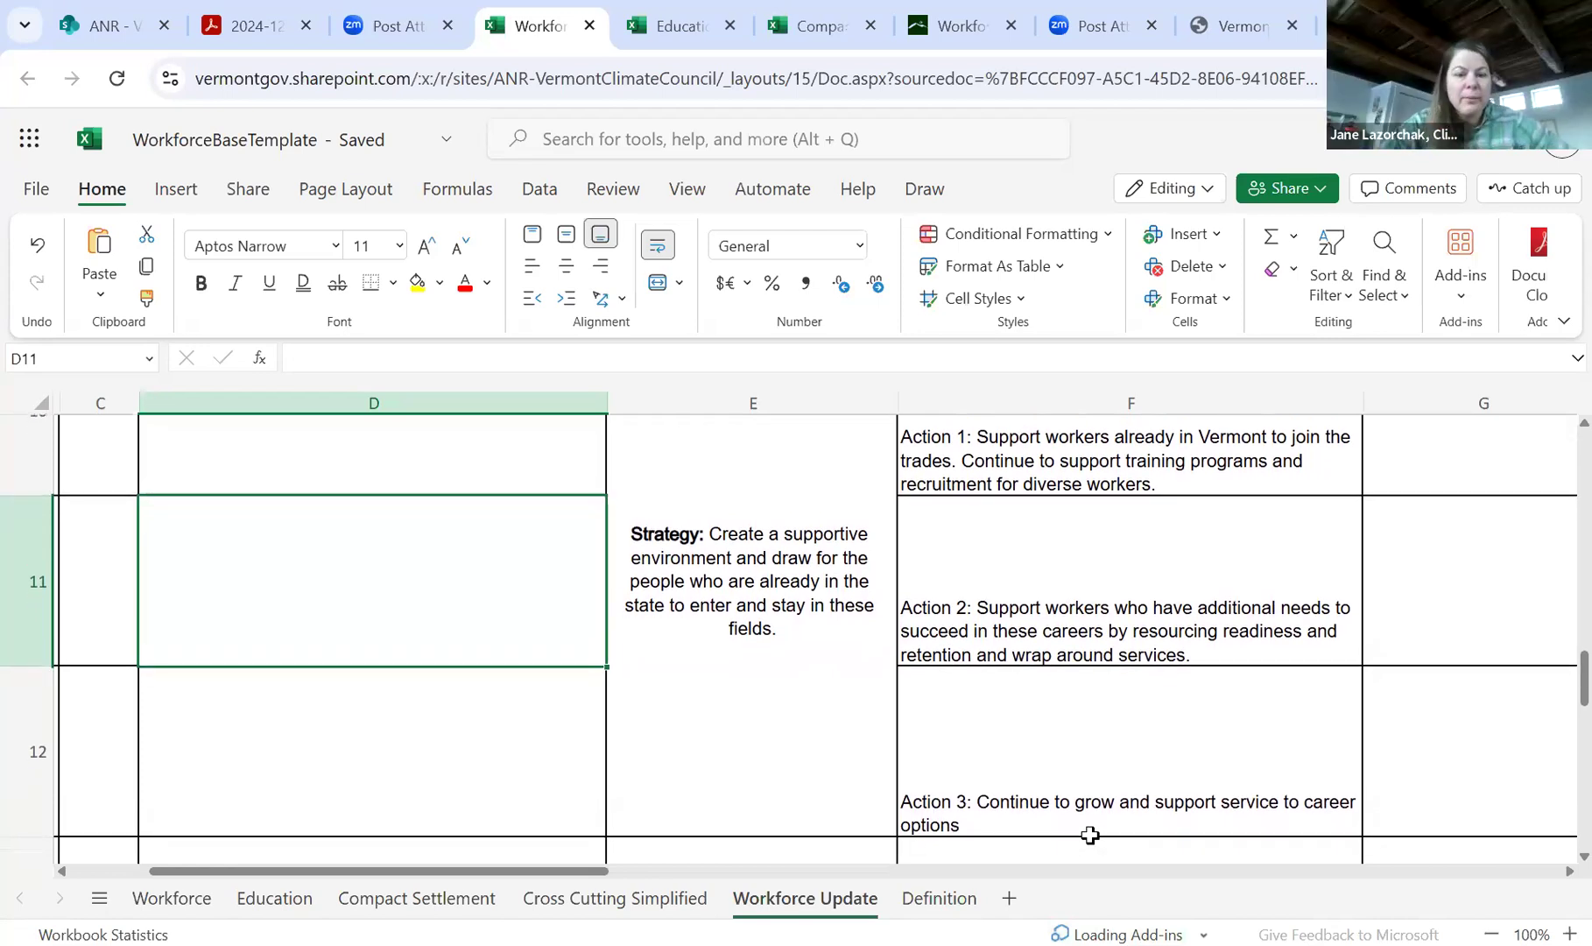
# - Go back through the earlier actions to the first strategy and re-examine its Actions 1 and 2 in rows 3 and 4
pyautogui.scroll(2, 1089, 834)
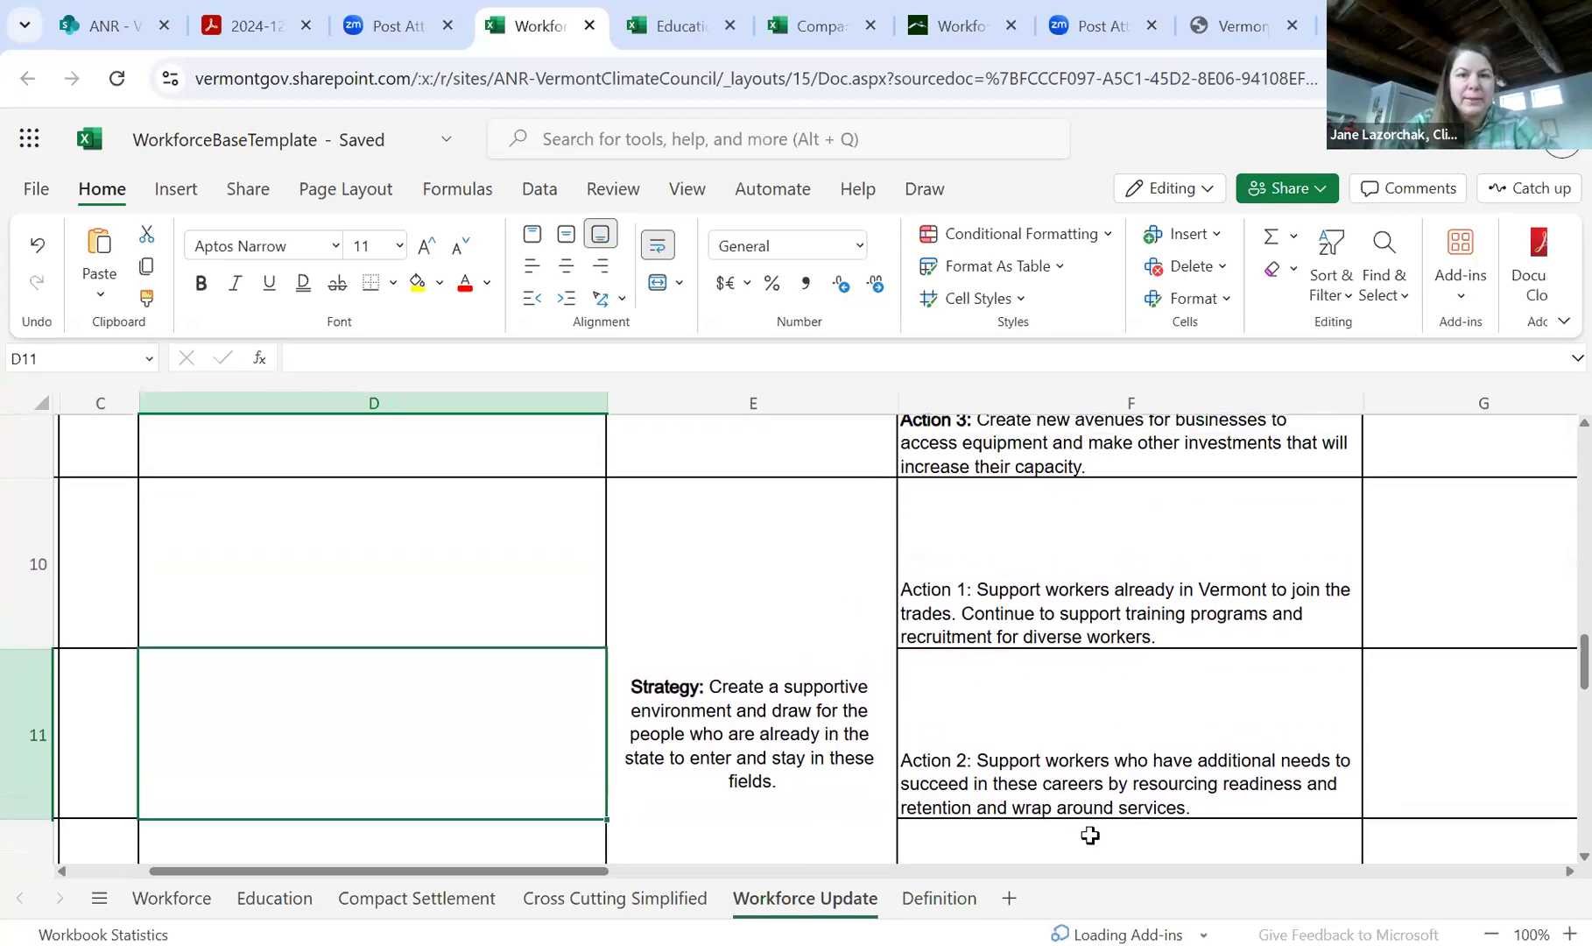
pyautogui.scroll(-1, 1090, 834)
pyautogui.scroll(3, 1089, 834)
pyautogui.scroll(8, 1089, 835)
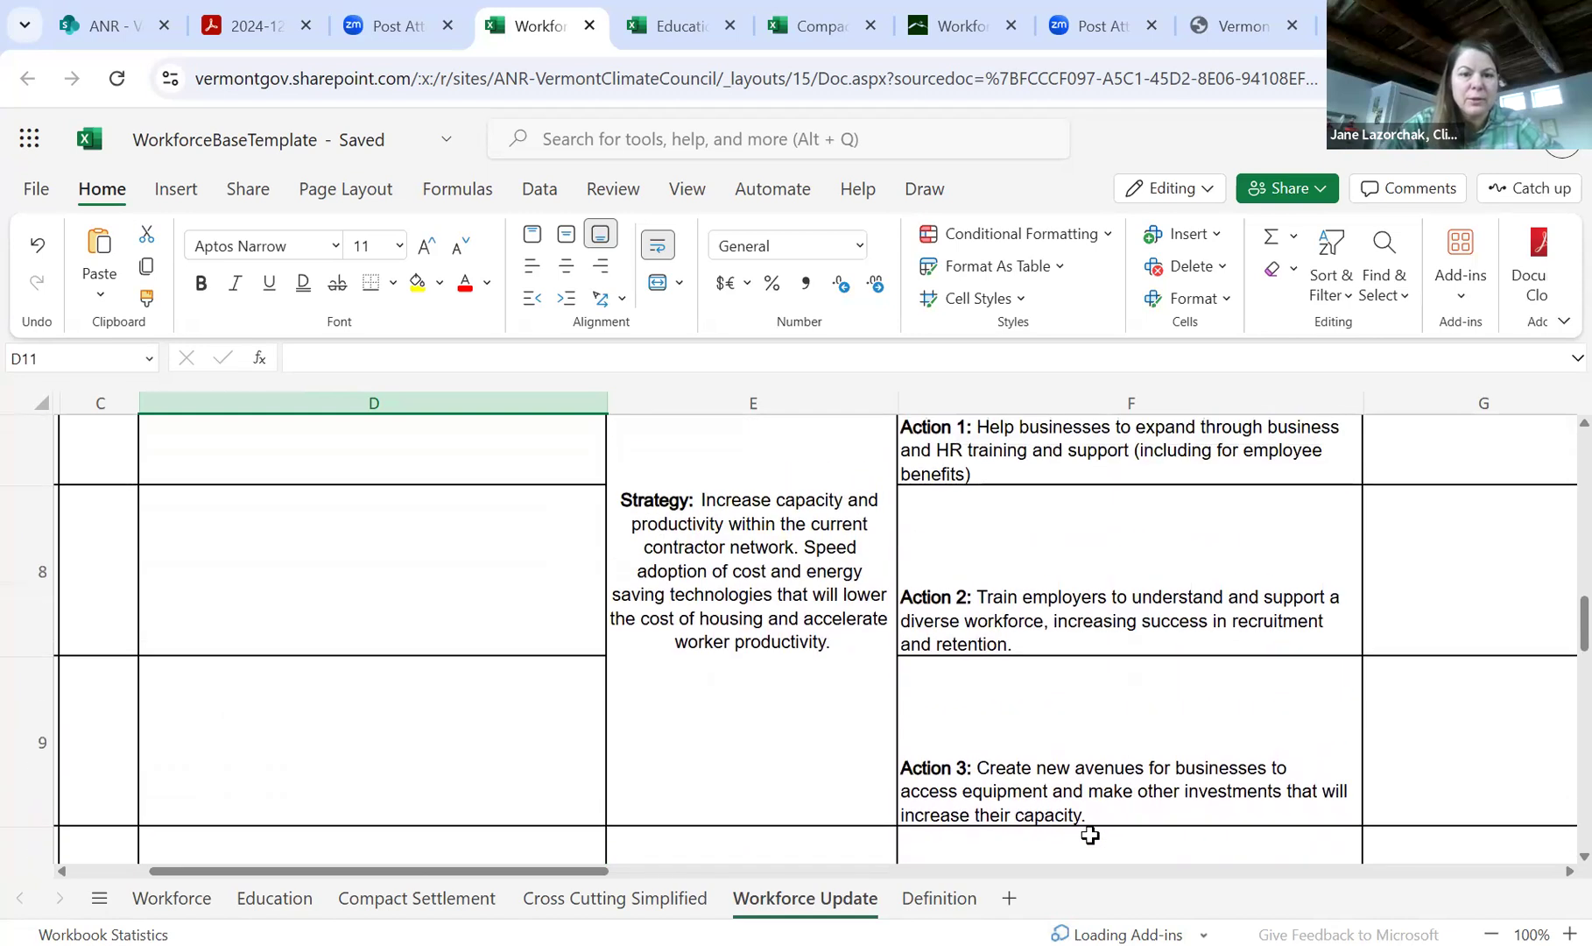
pyautogui.scroll(5, 1089, 835)
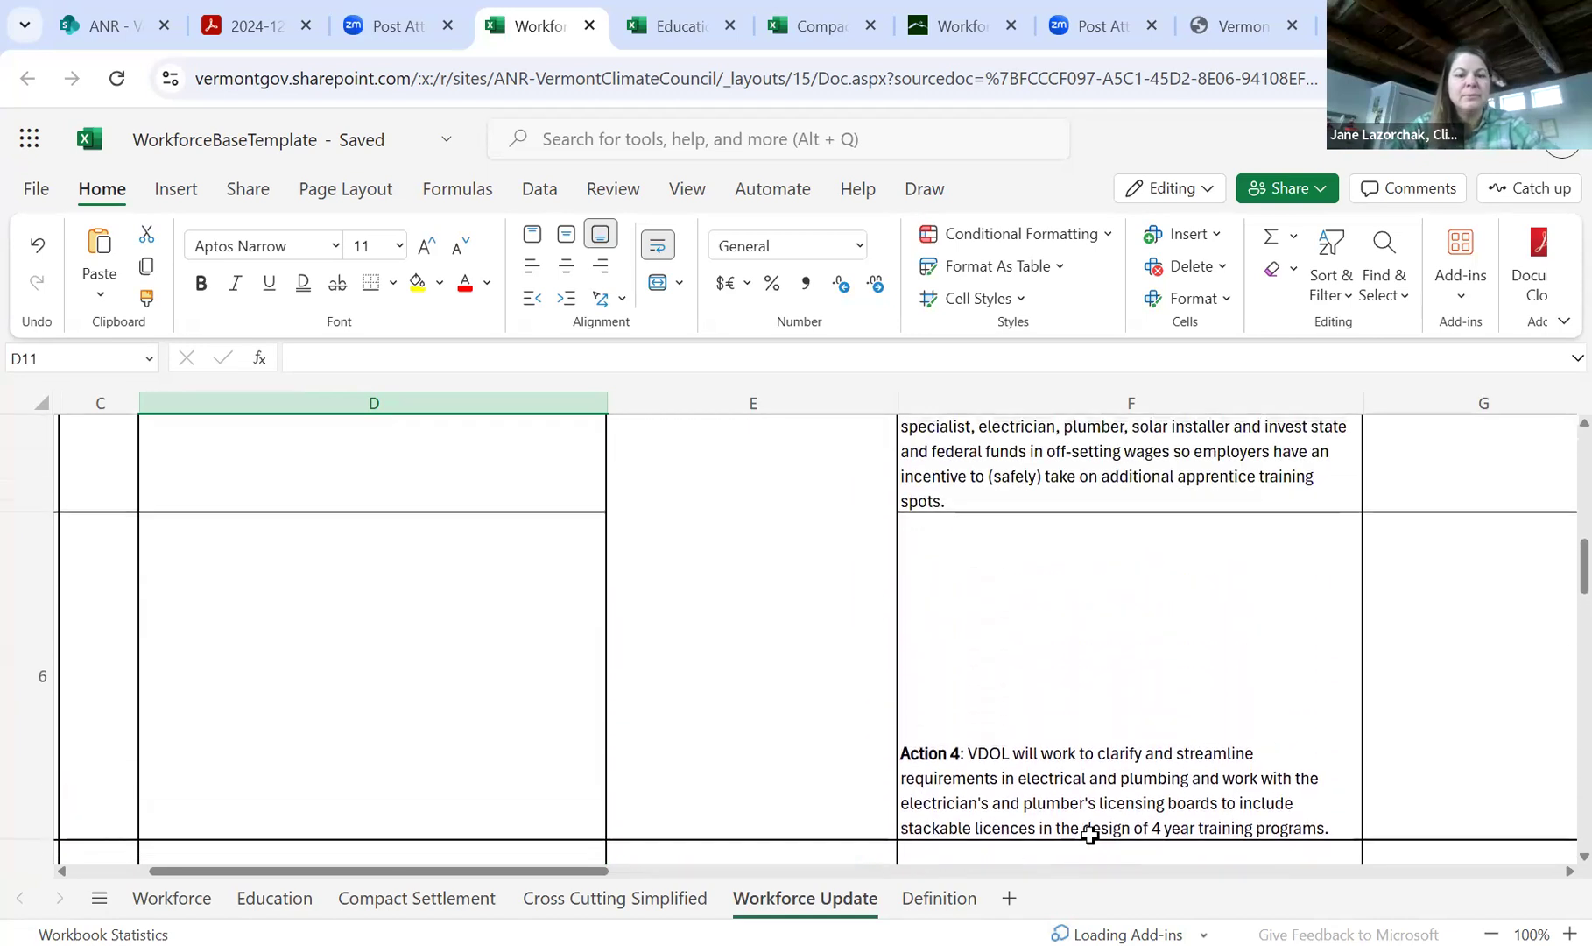
pyautogui.scroll(5, 1089, 834)
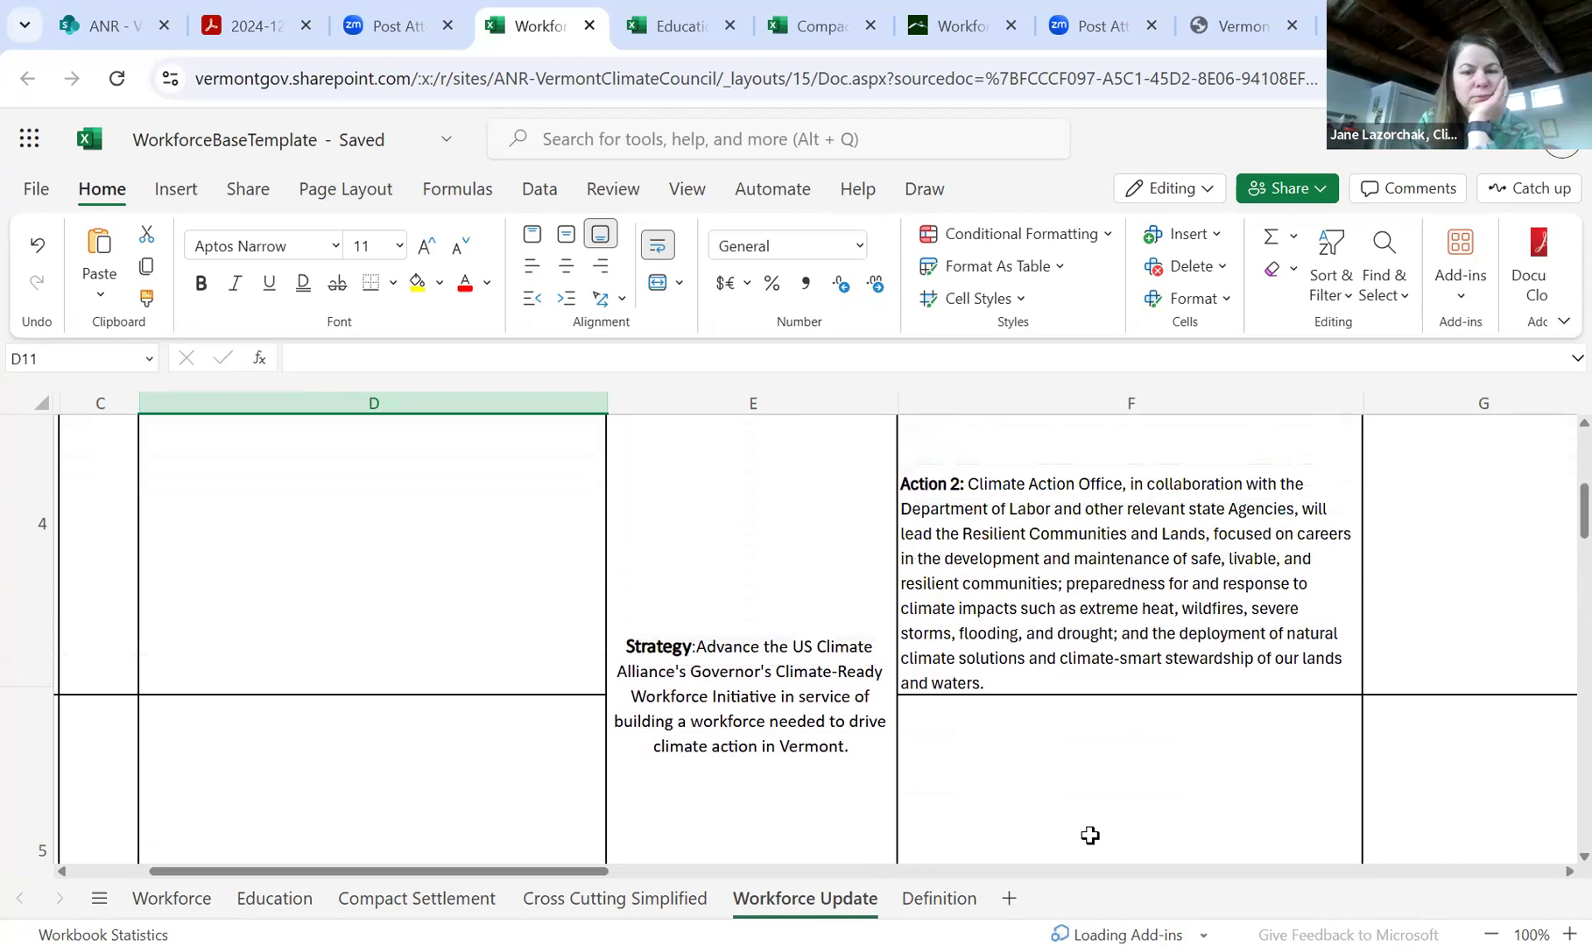
pyautogui.scroll(3, 1089, 834)
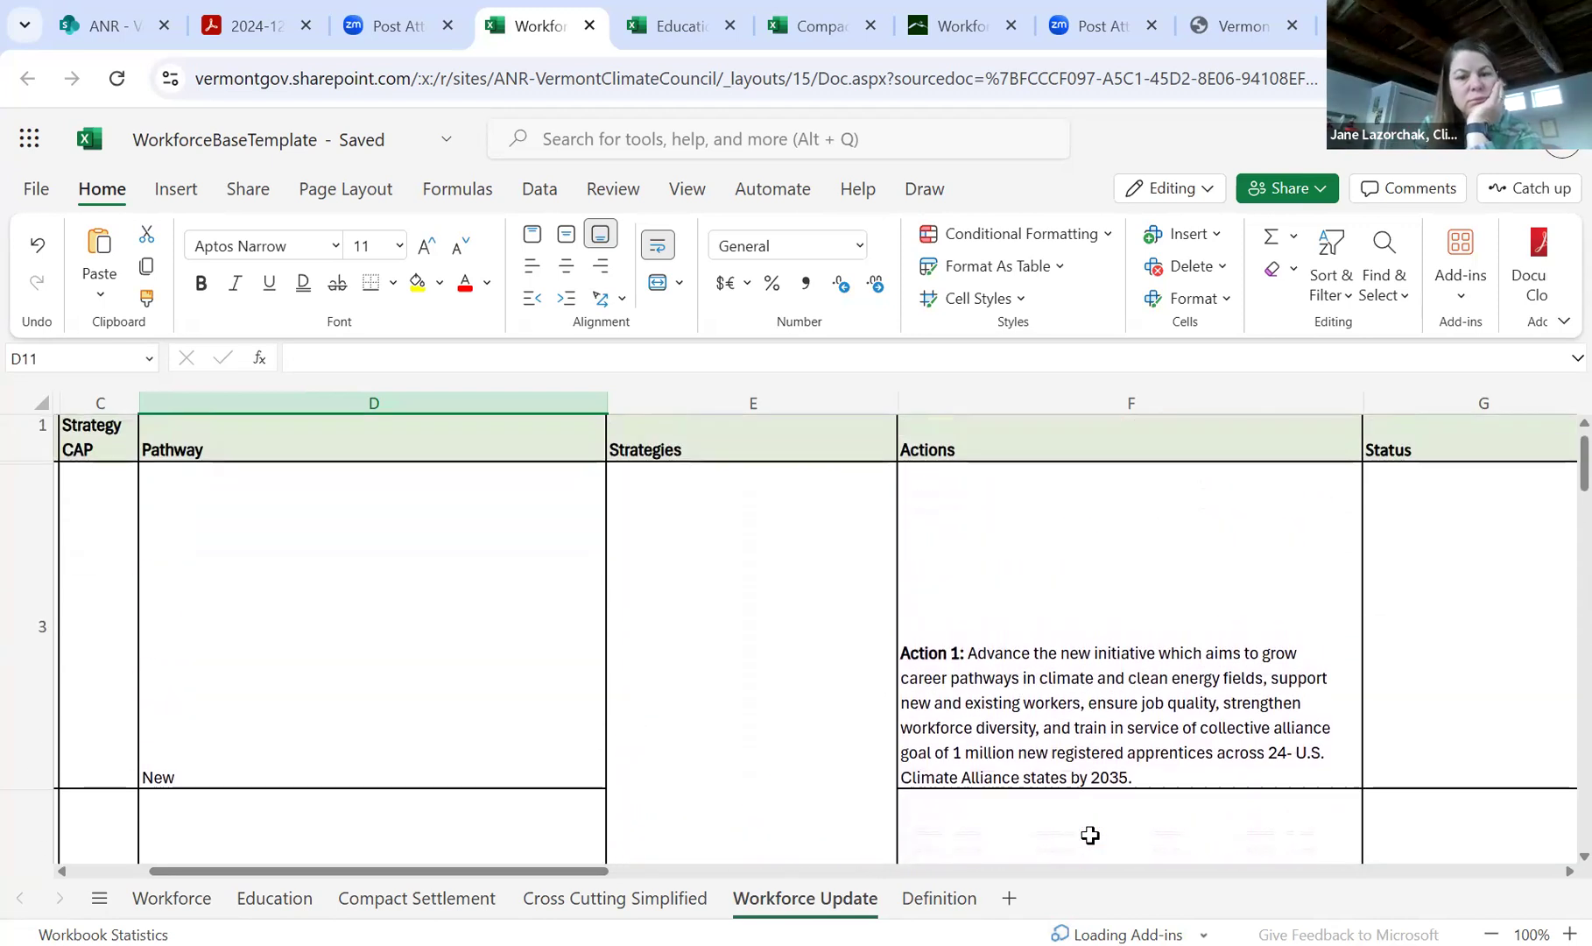
pyautogui.scroll(-5, 1089, 834)
pyautogui.scroll(-3, 1090, 834)
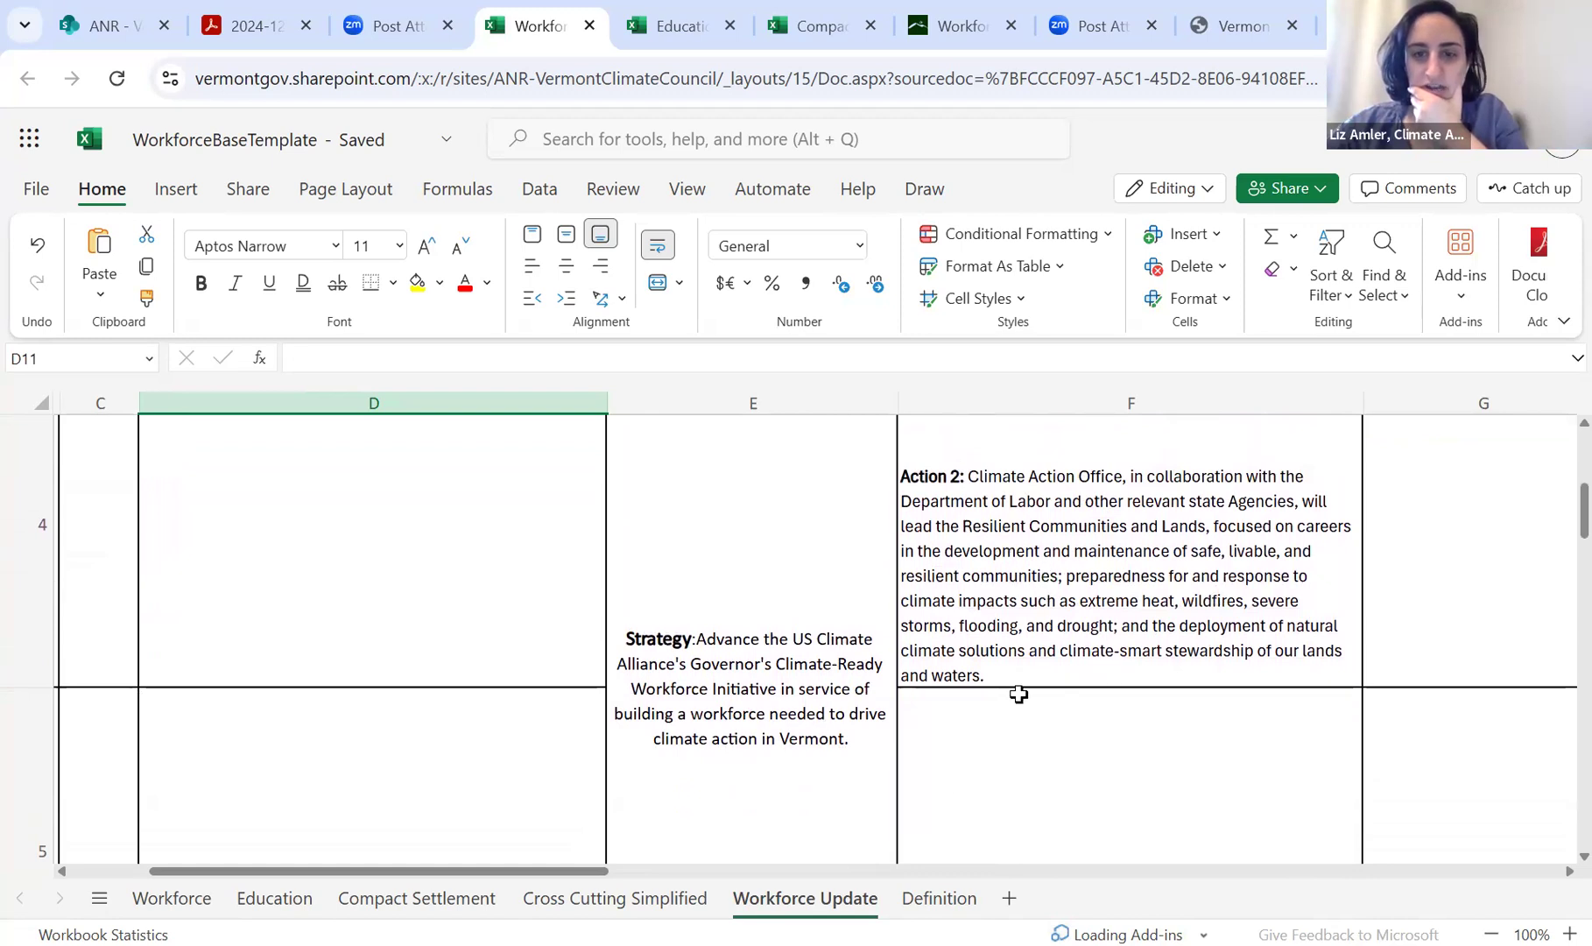
pyautogui.scroll(-1, 794, 715)
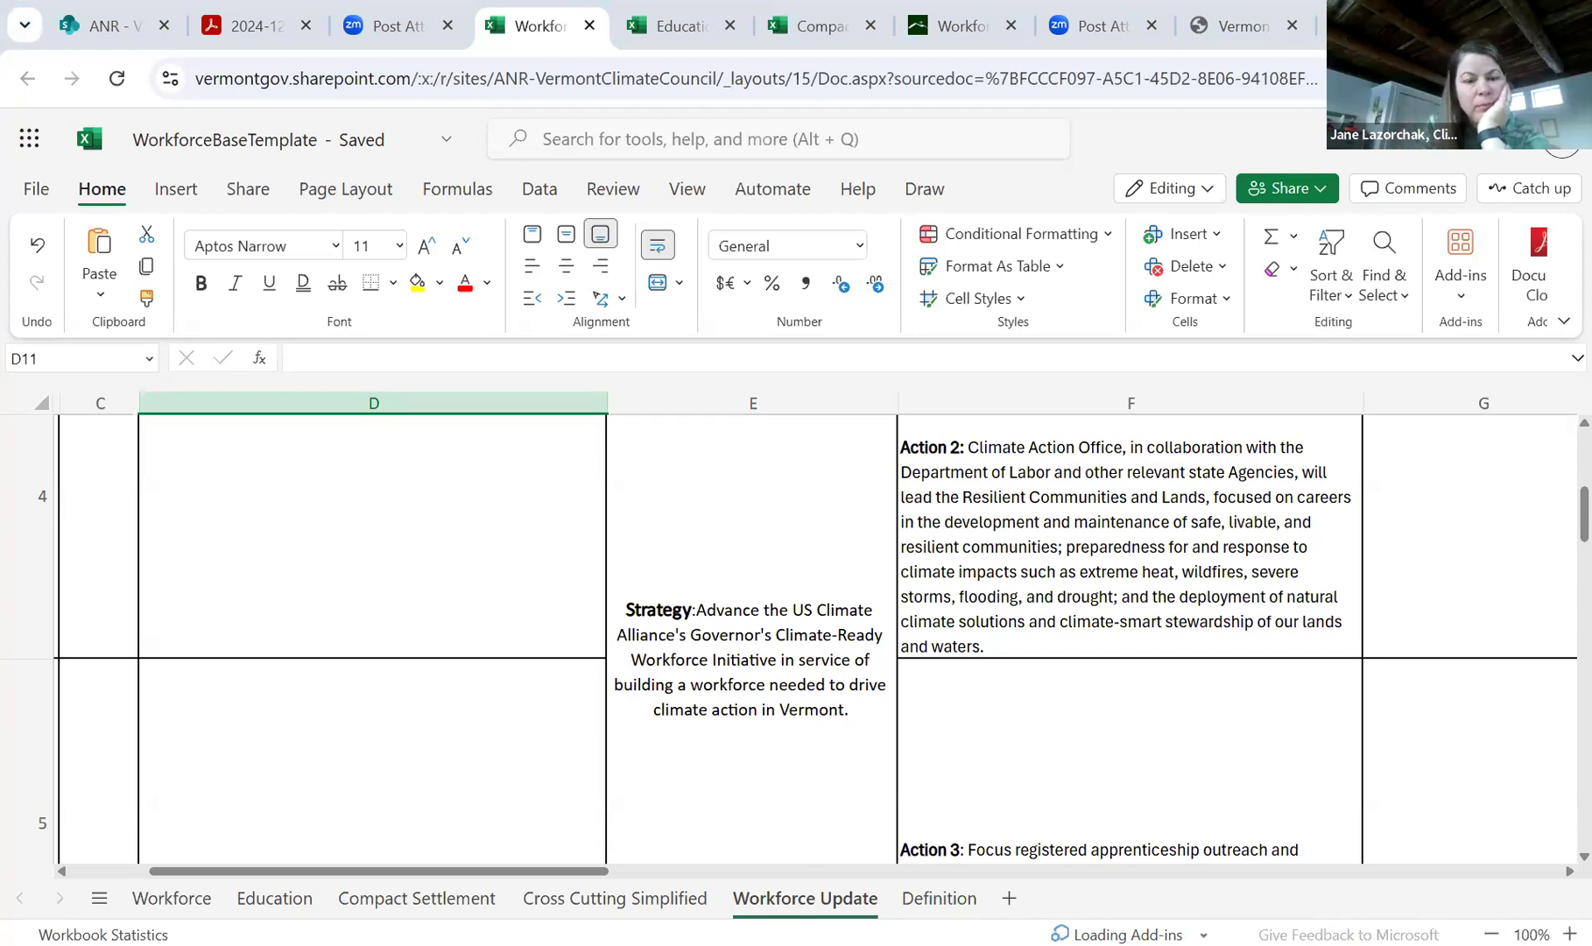
# - Examine Action 3 on registered apprenticeship outreach and Action 4 on VDOL licensing requirements in rows 5 and 6
pyautogui.click(306, 623)
pyautogui.scroll(-3, 306, 623)
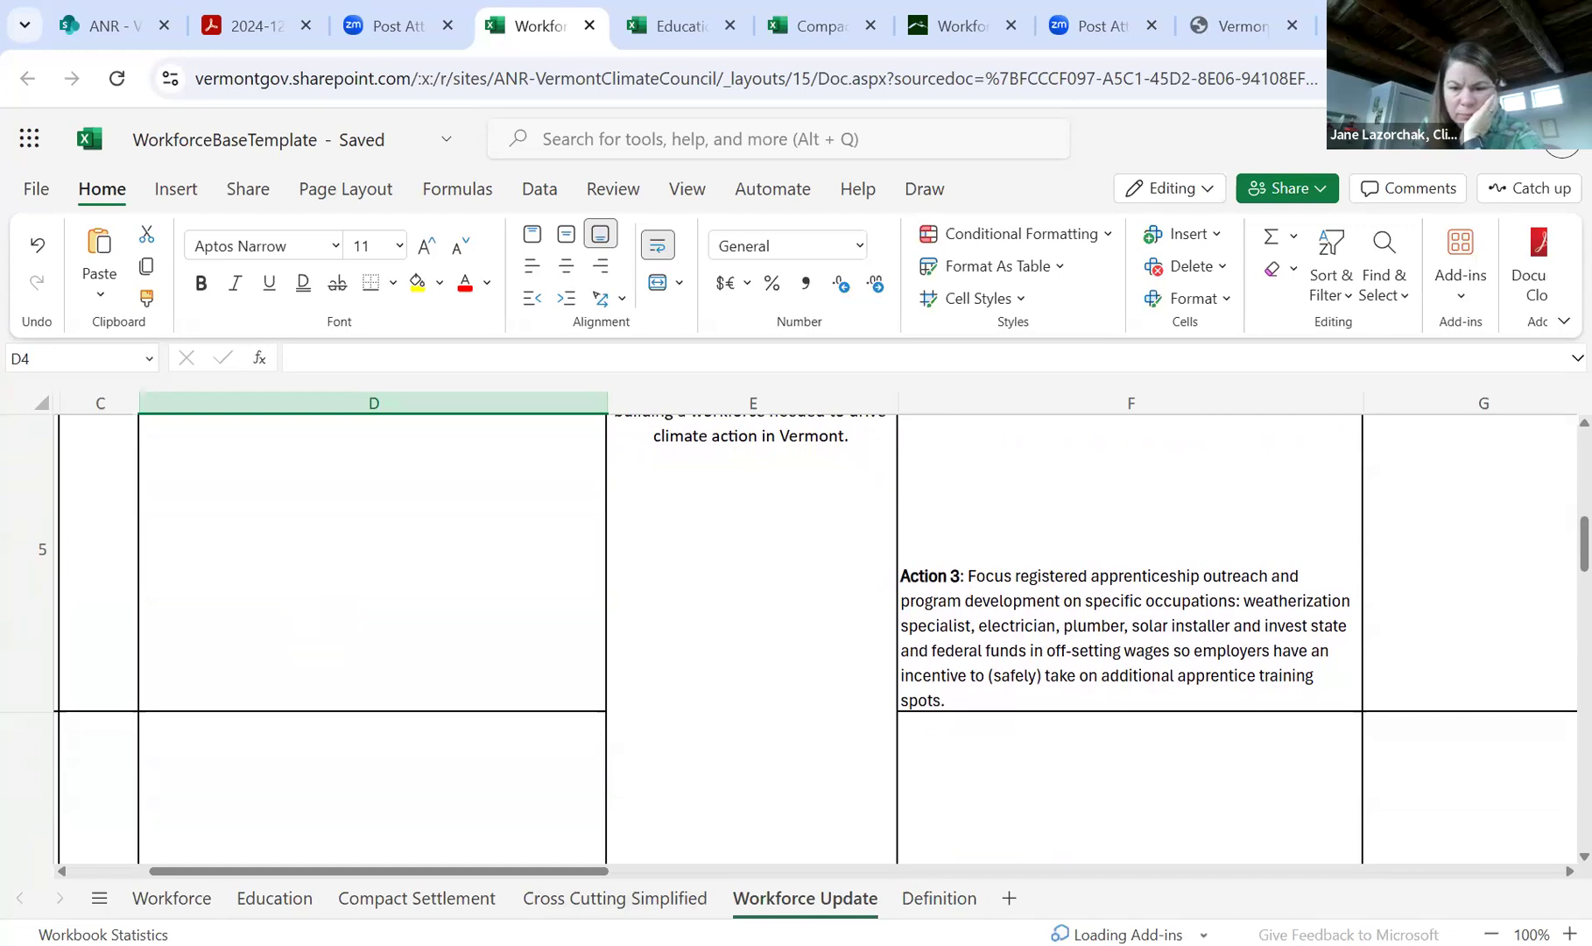
pyautogui.scroll(-1, 815, 622)
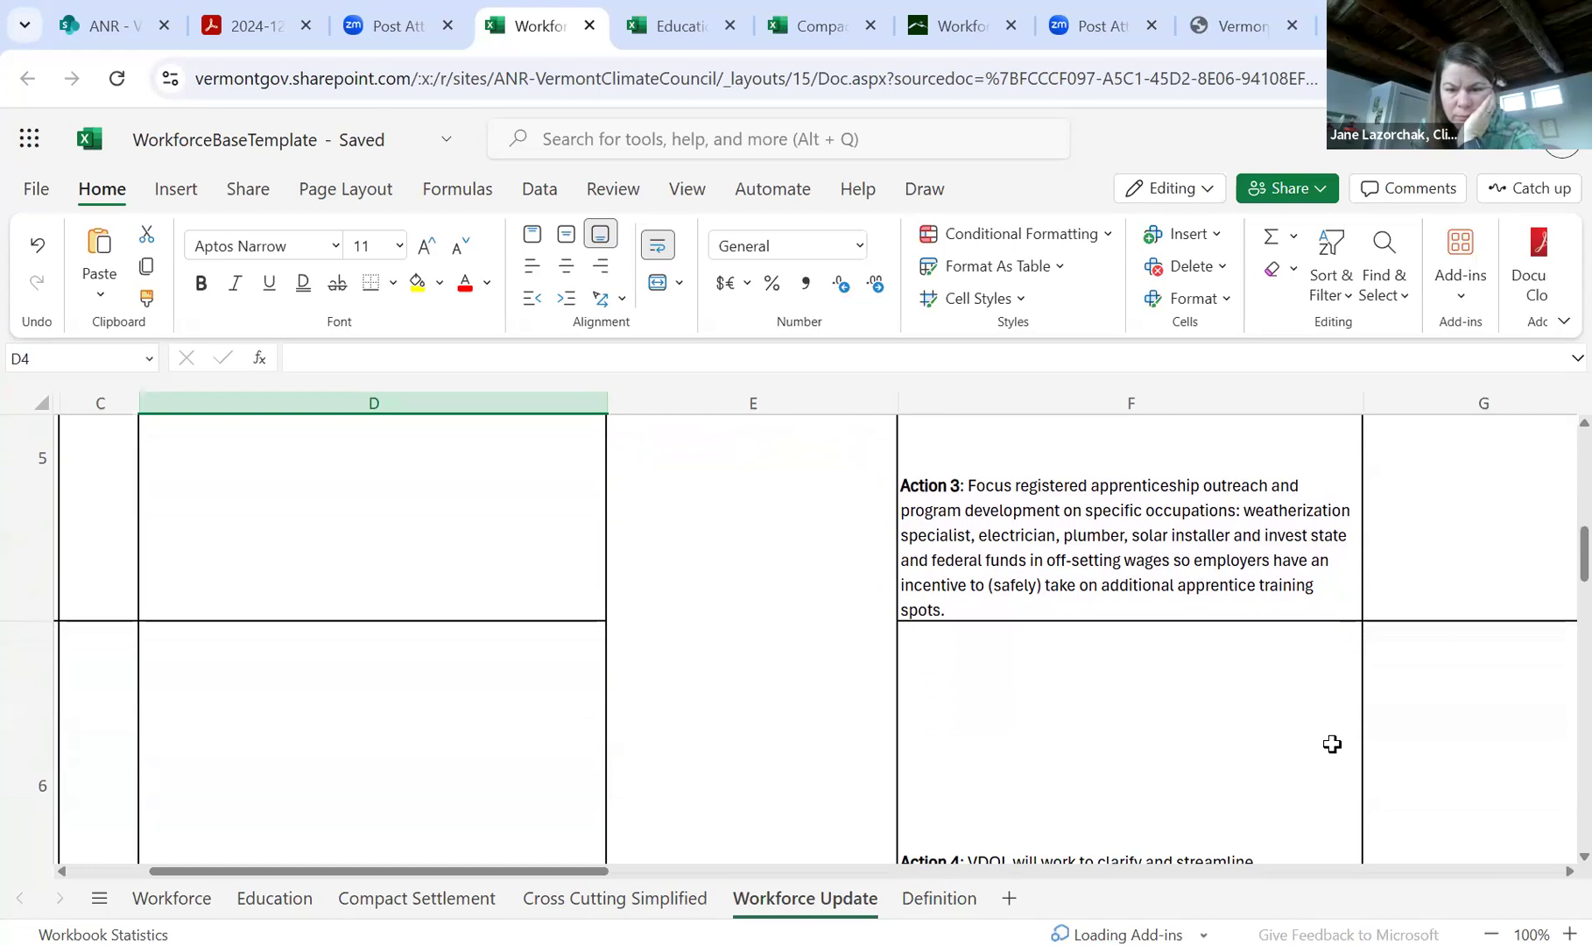
pyautogui.scroll(-1, 1331, 743)
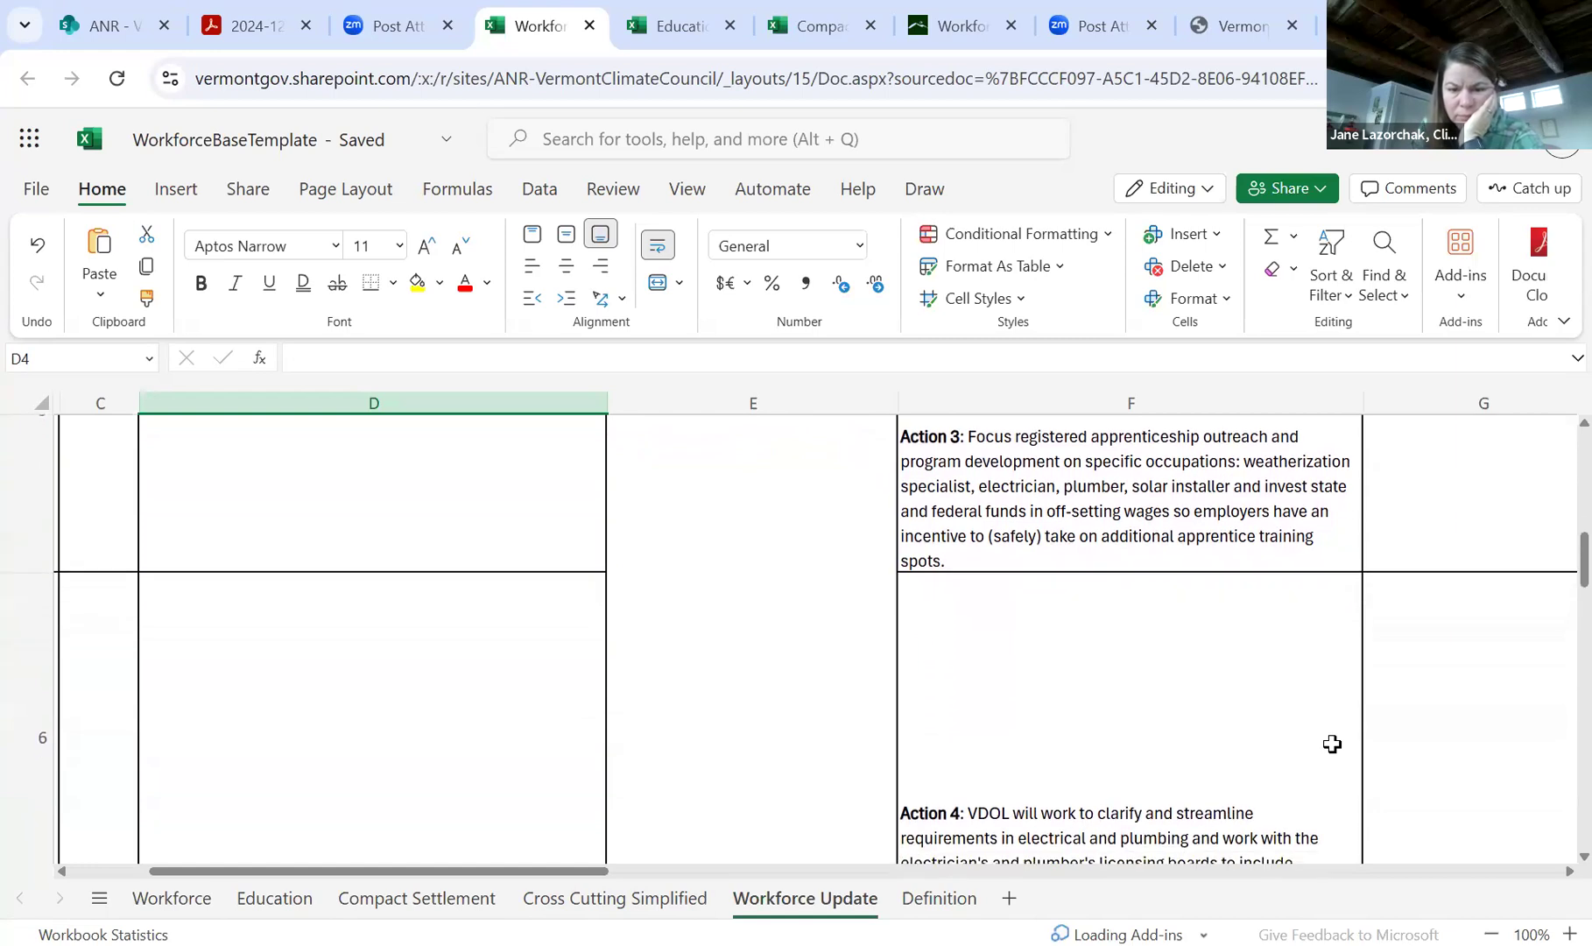
pyautogui.scroll(-1, 1332, 743)
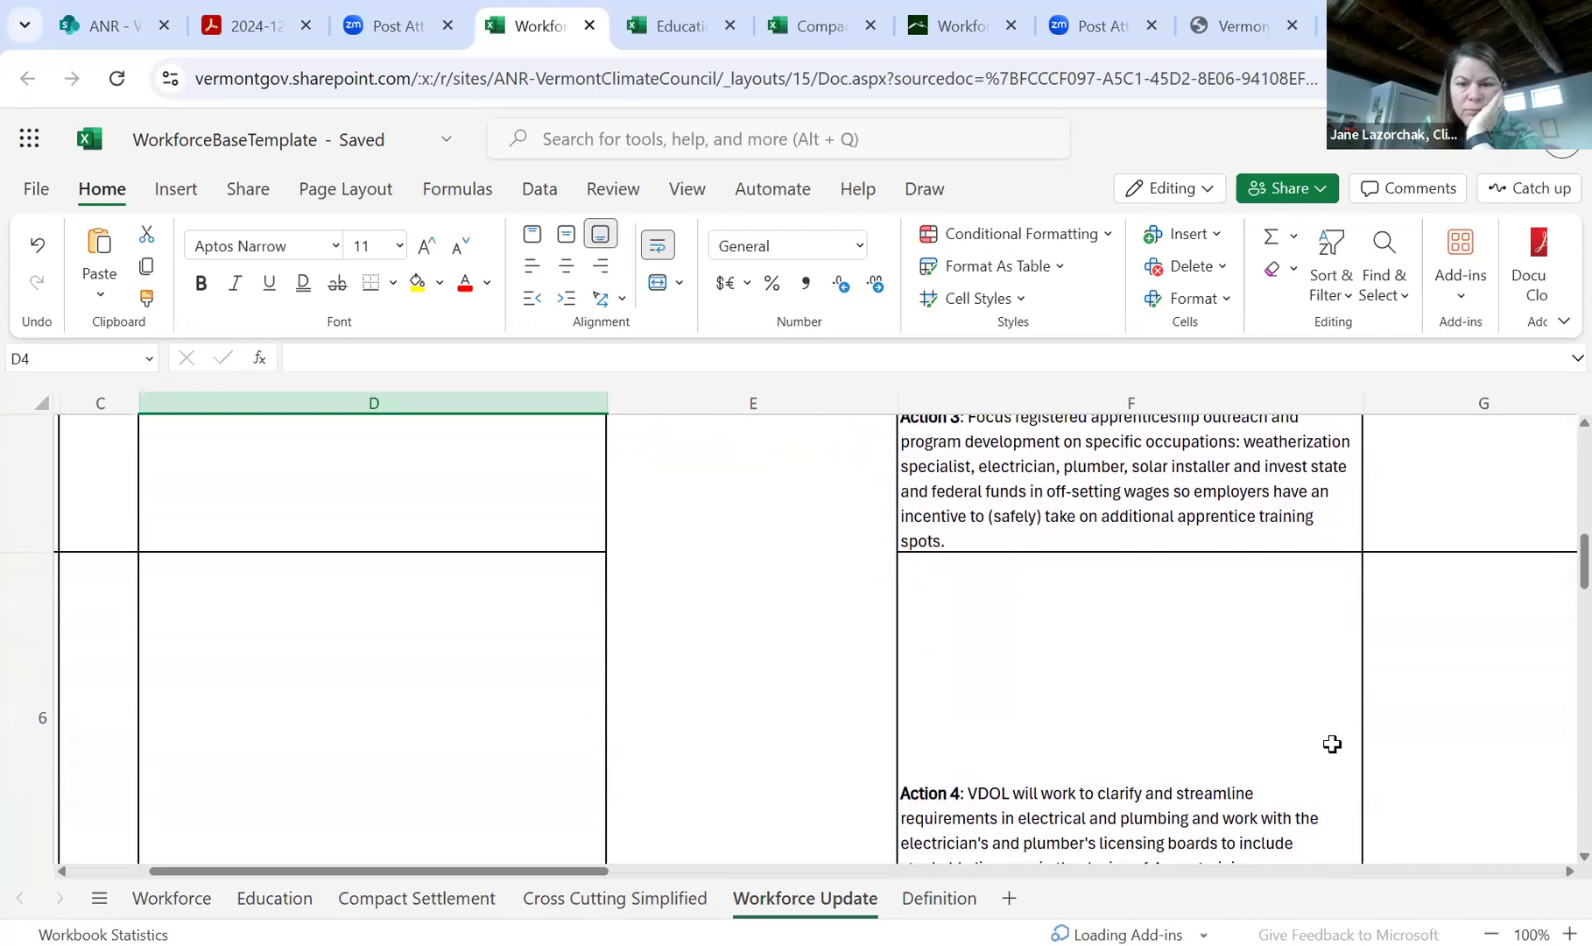
pyautogui.scroll(1, 1217, 734)
pyautogui.scroll(-1, 1216, 733)
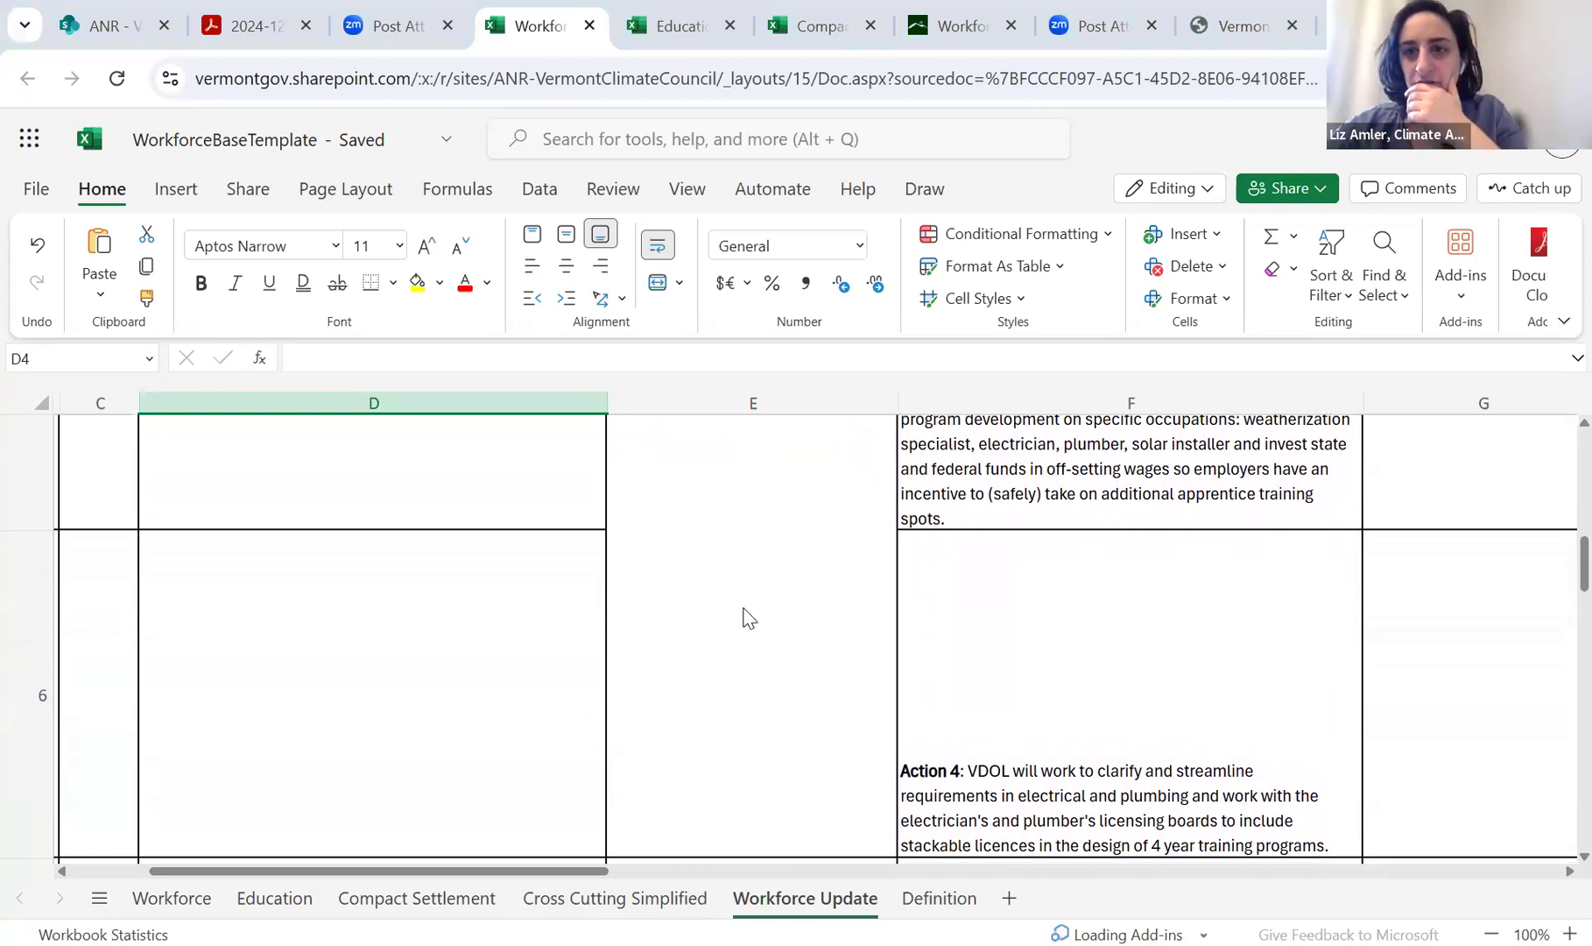
pyautogui.click(457, 606)
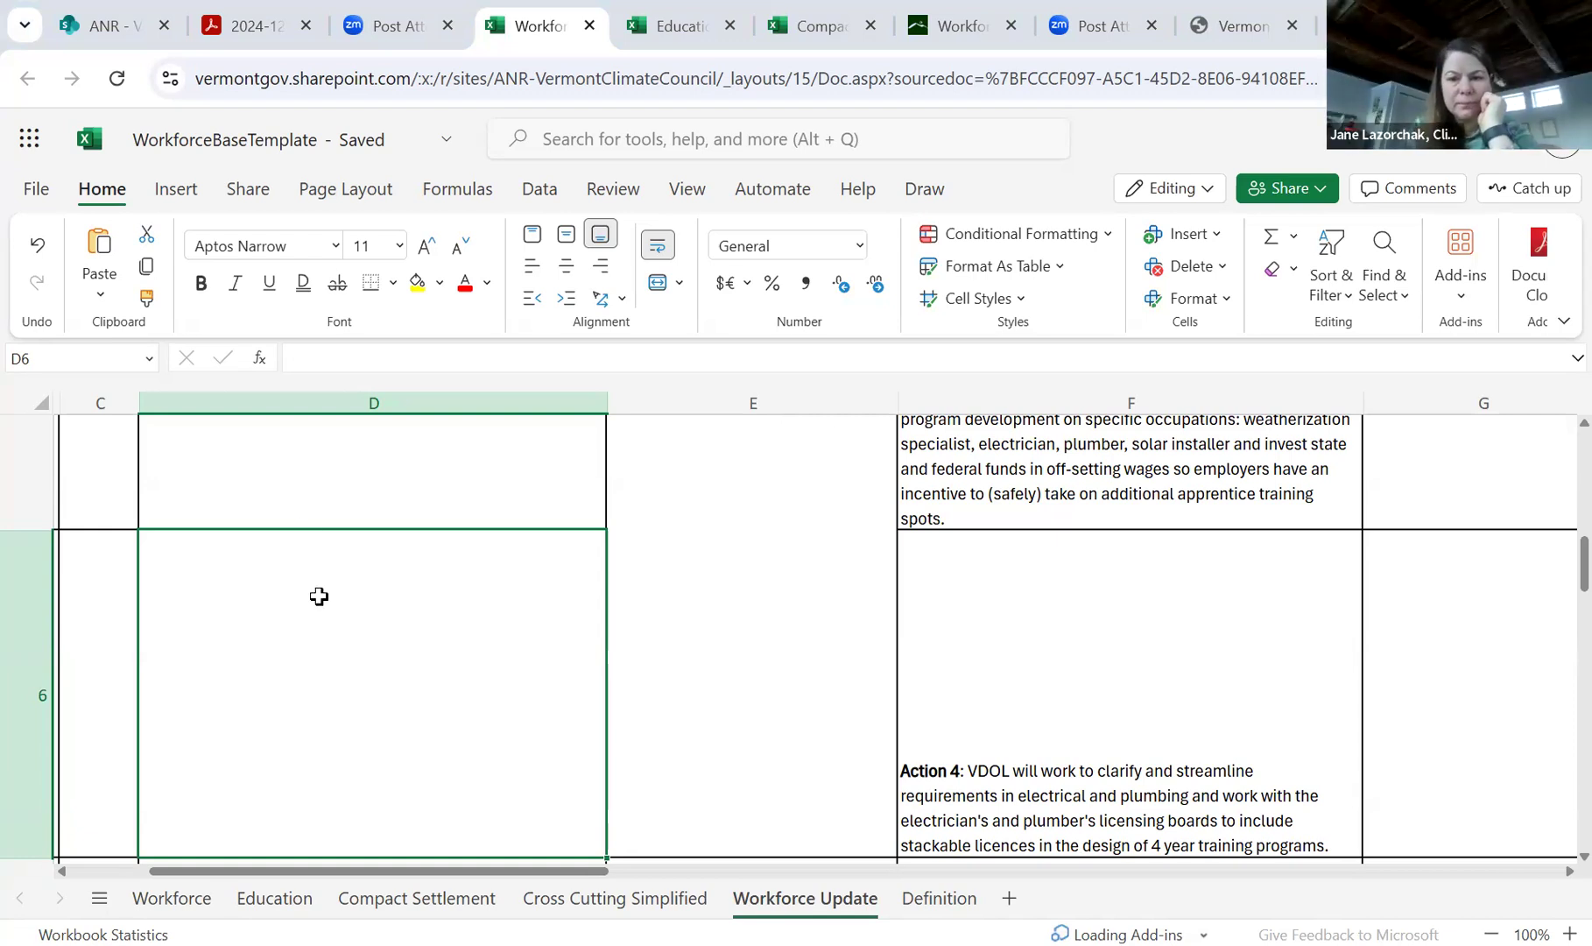
pyautogui.scroll(1, 755, 624)
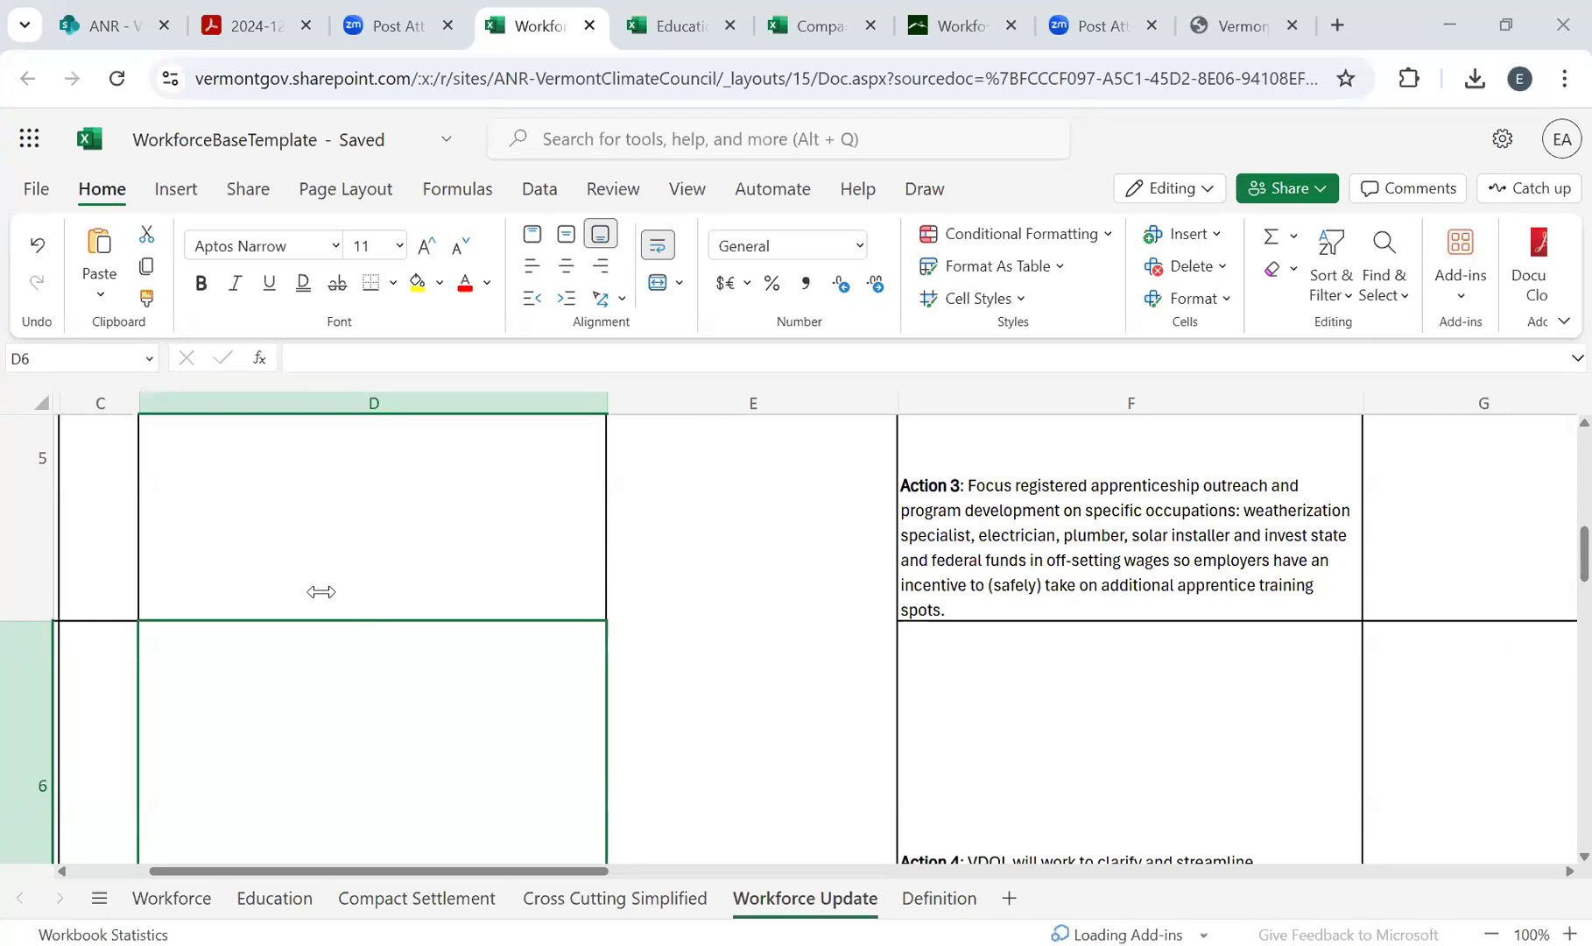
# - Enter "state funds needed for off setting wages" as the Revised Action Language for Action 3 in row 5
pyautogui.click(372, 605)
pyautogui.hscroll(5, 746, 480)
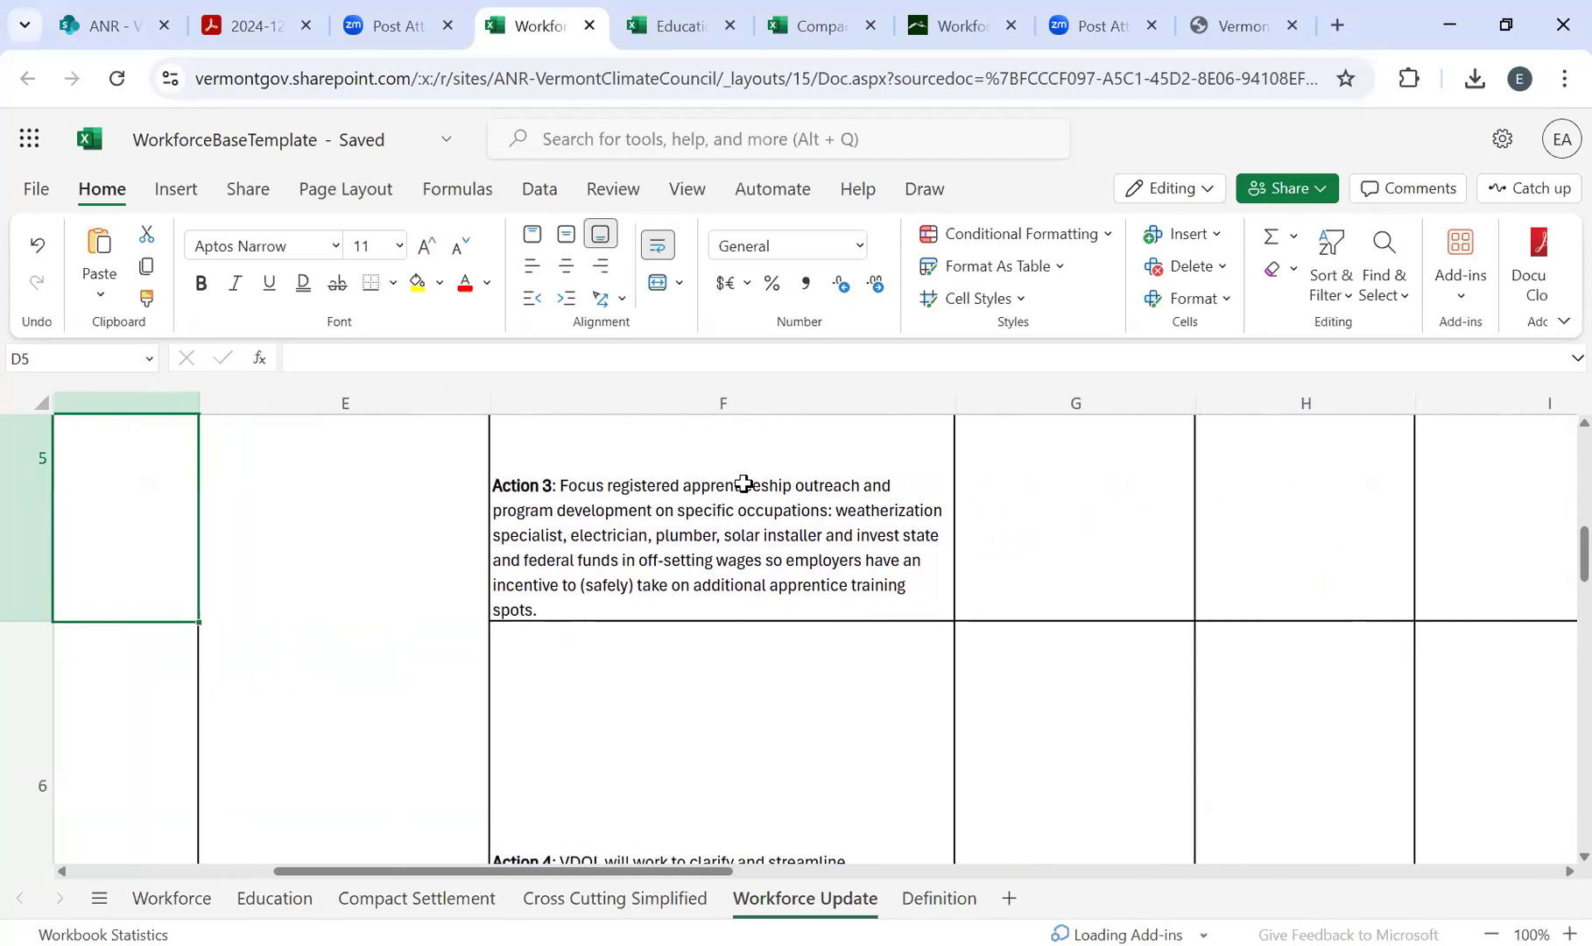
pyautogui.scroll(2, 744, 482)
pyautogui.hscroll(5, 744, 483)
pyautogui.scroll(4, 743, 482)
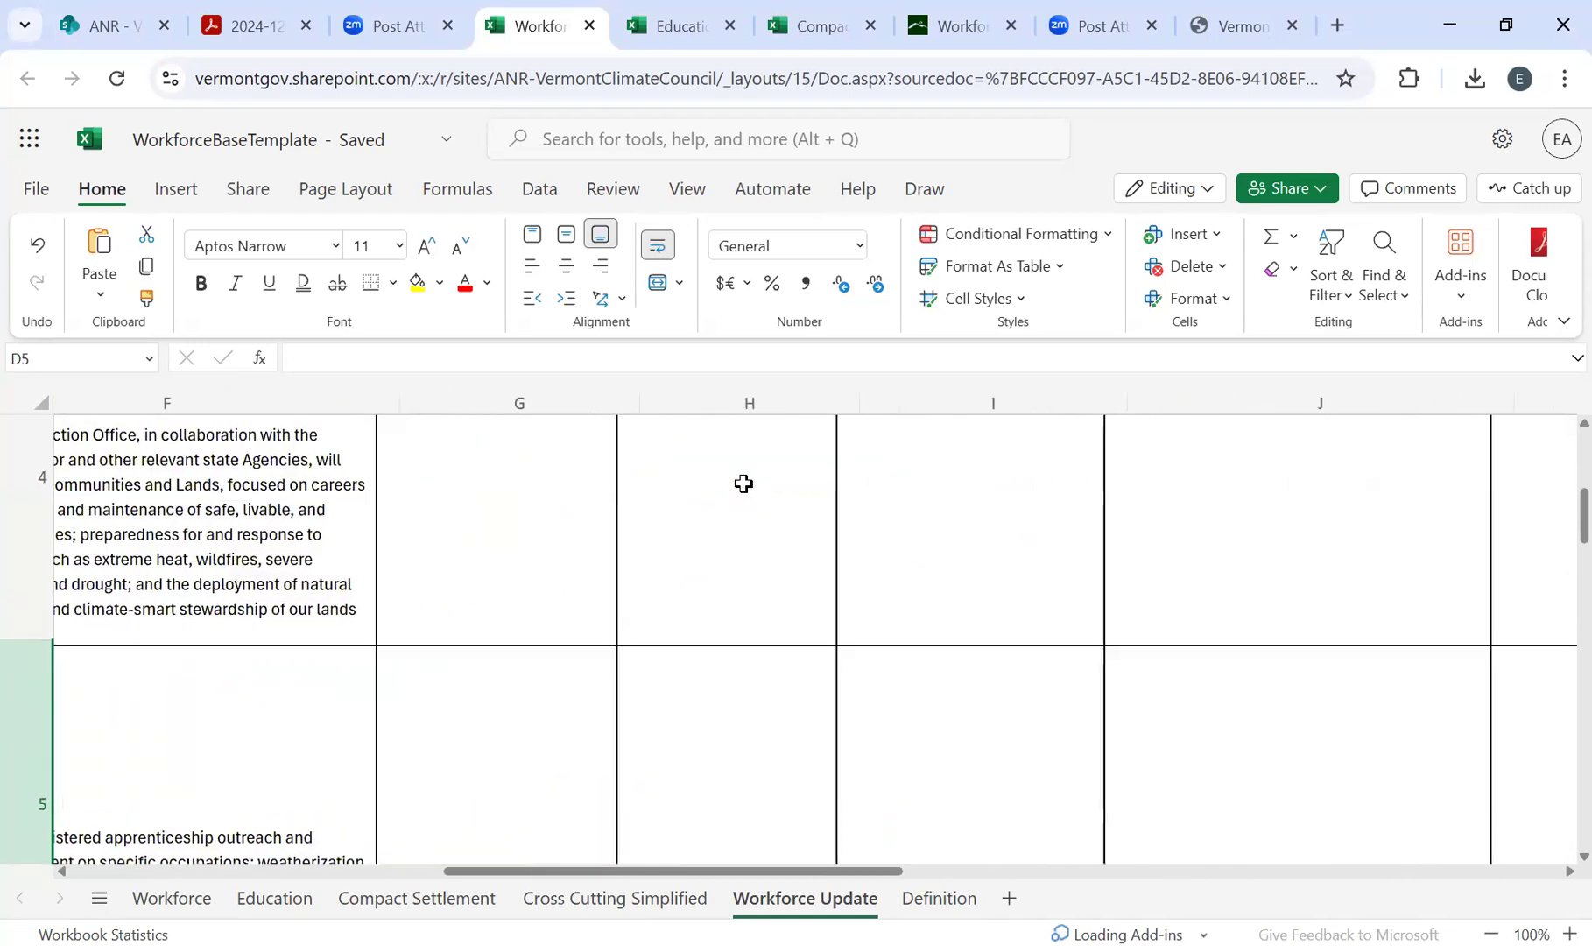
pyautogui.hscroll(5, 1158, 558)
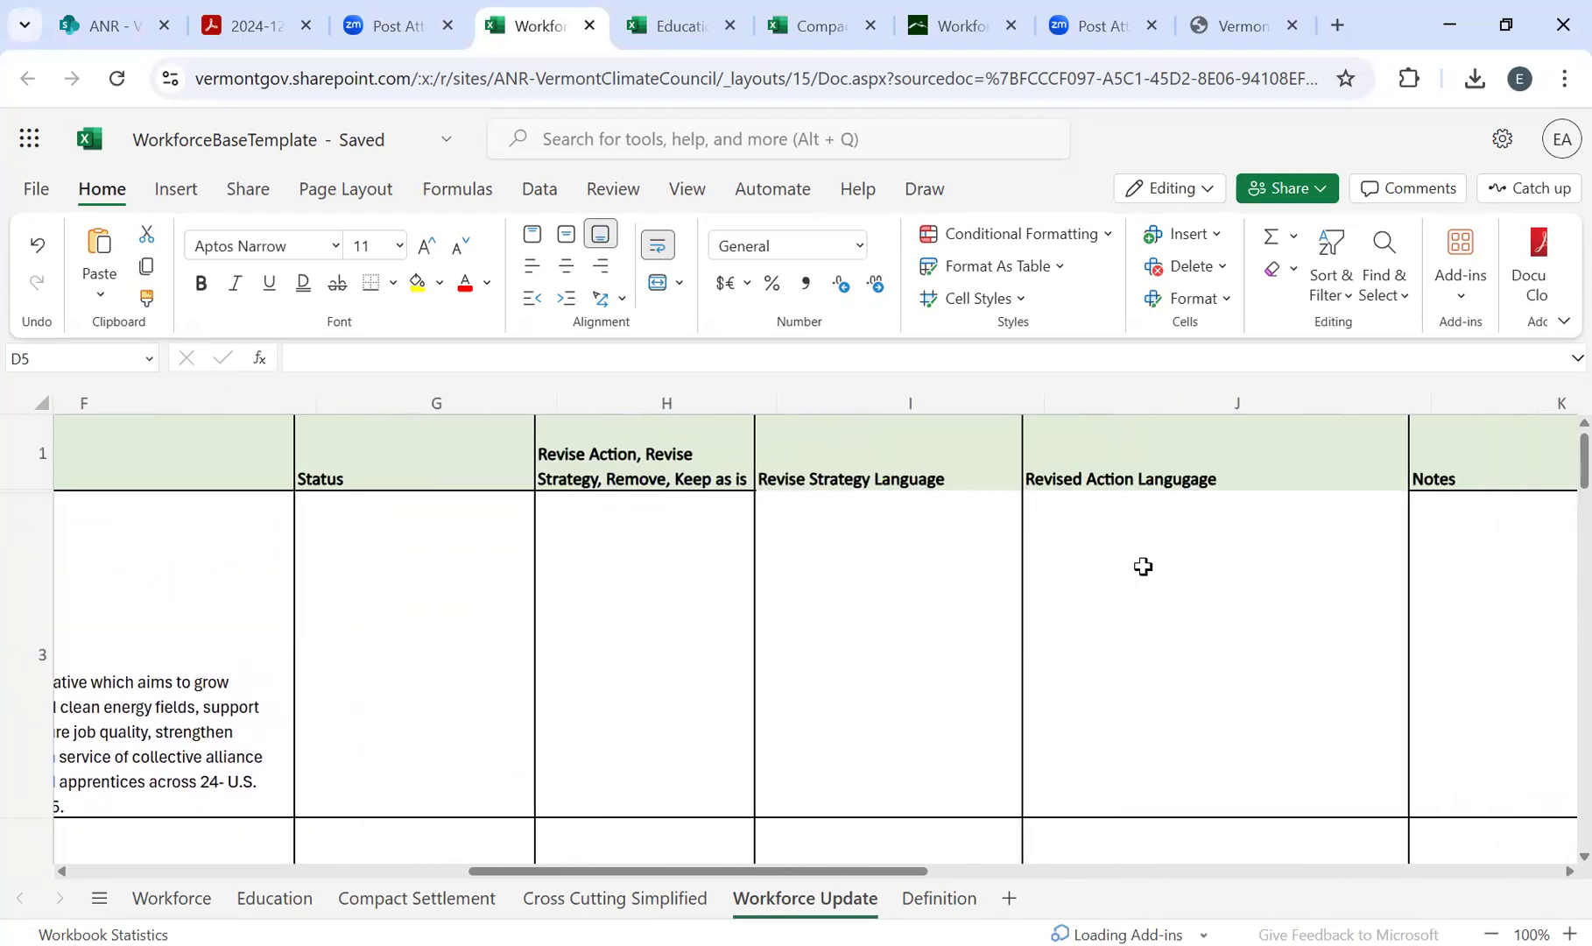
pyautogui.scroll(-3, 1142, 567)
pyautogui.scroll(1, 1143, 567)
pyautogui.scroll(-3, 1143, 566)
pyautogui.hscroll(-3, 1142, 566)
pyautogui.scroll(-3, 1143, 567)
pyautogui.scroll(2, 1142, 567)
pyautogui.hscroll(1, 1143, 567)
pyautogui.hscroll(2, 1209, 571)
pyautogui.click(1265, 579)
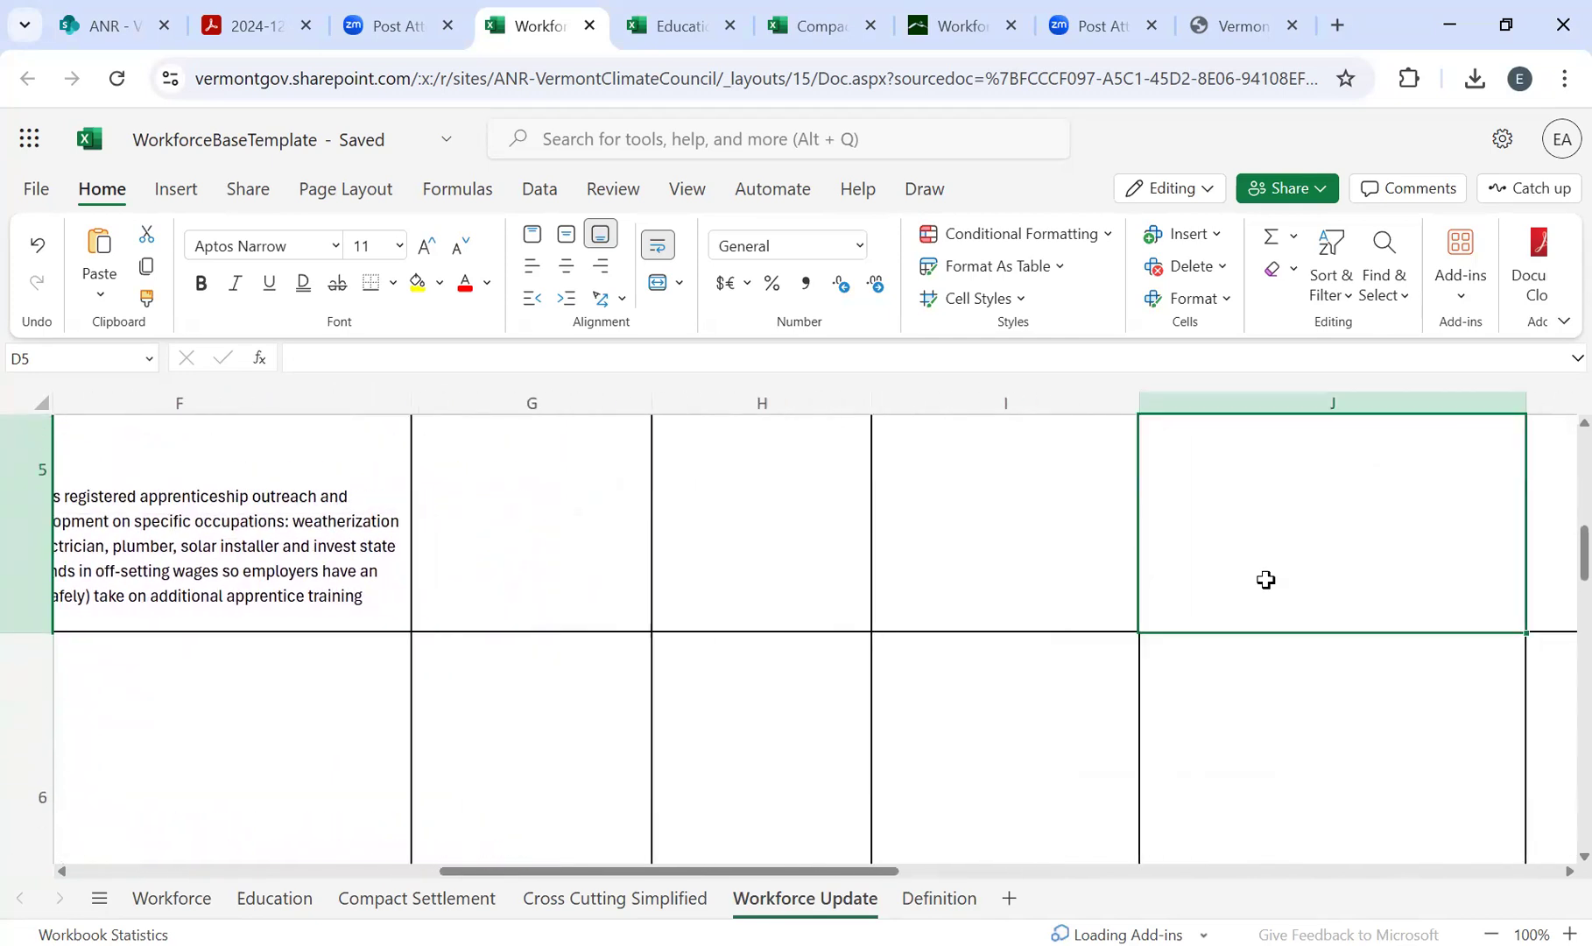
pyautogui.write('state fu')
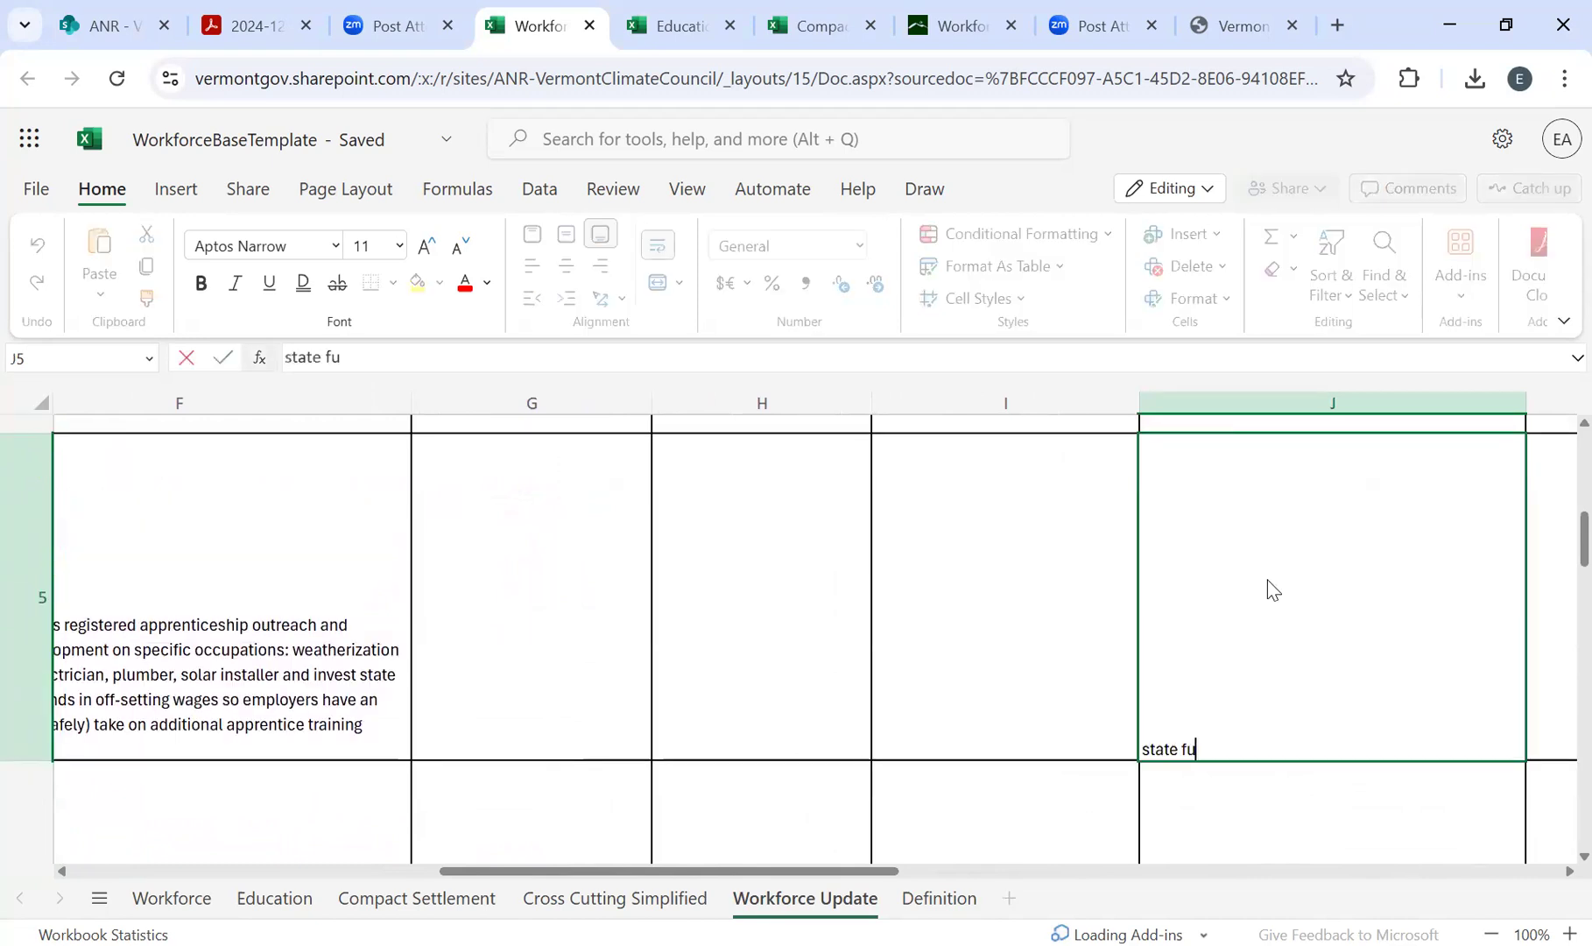
pyautogui.write('nds needed for of')
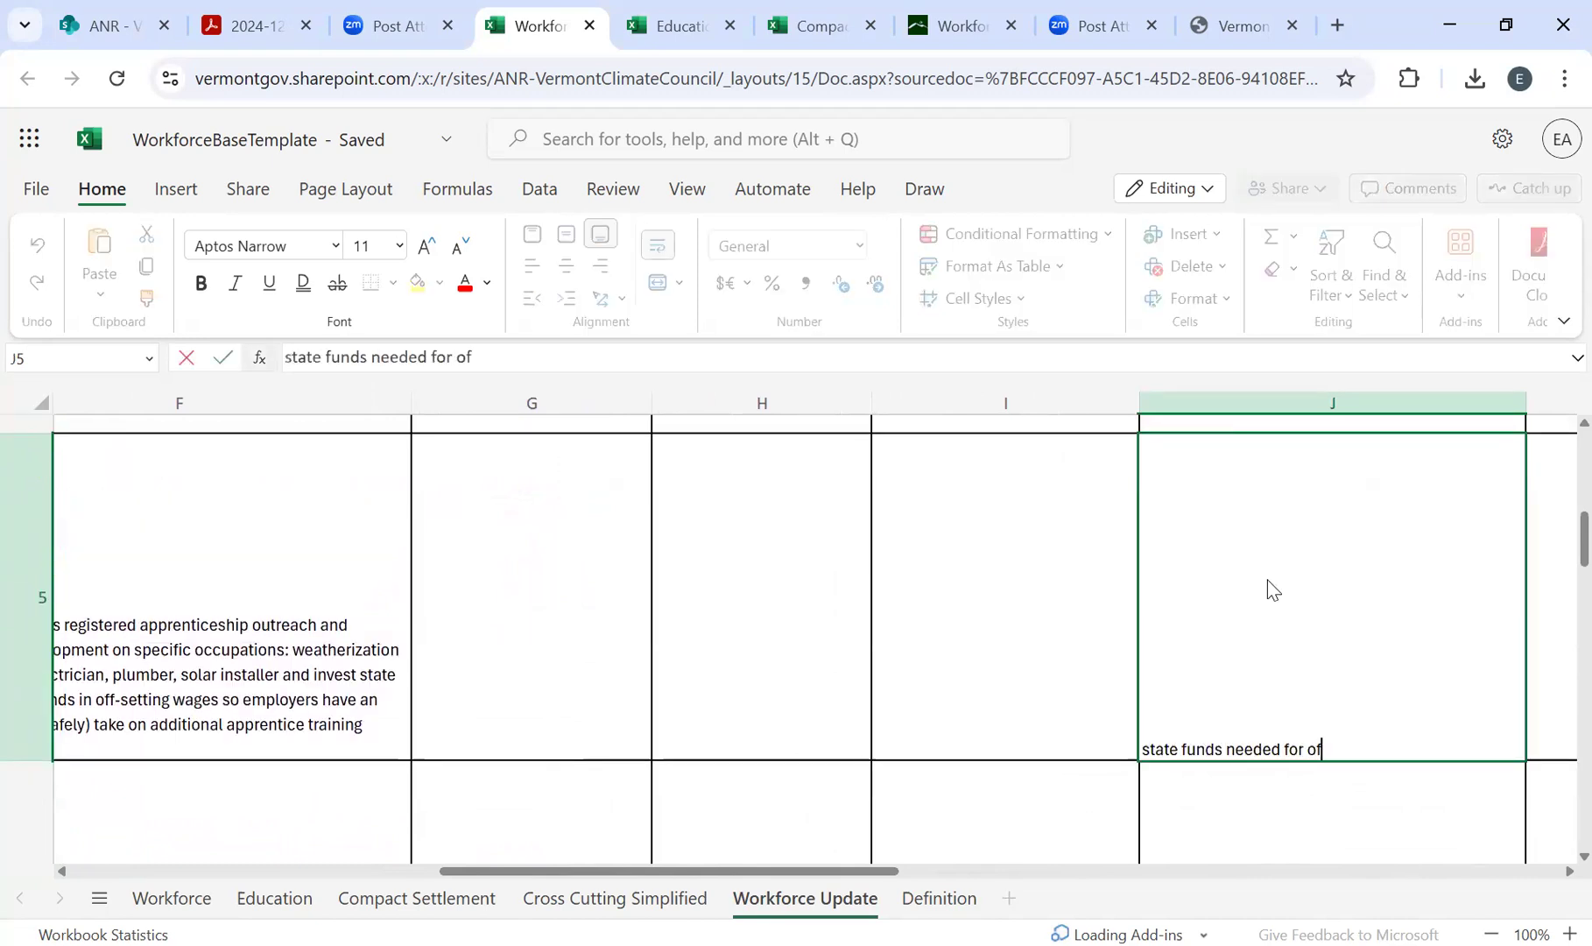
pyautogui.write('f setting wages')
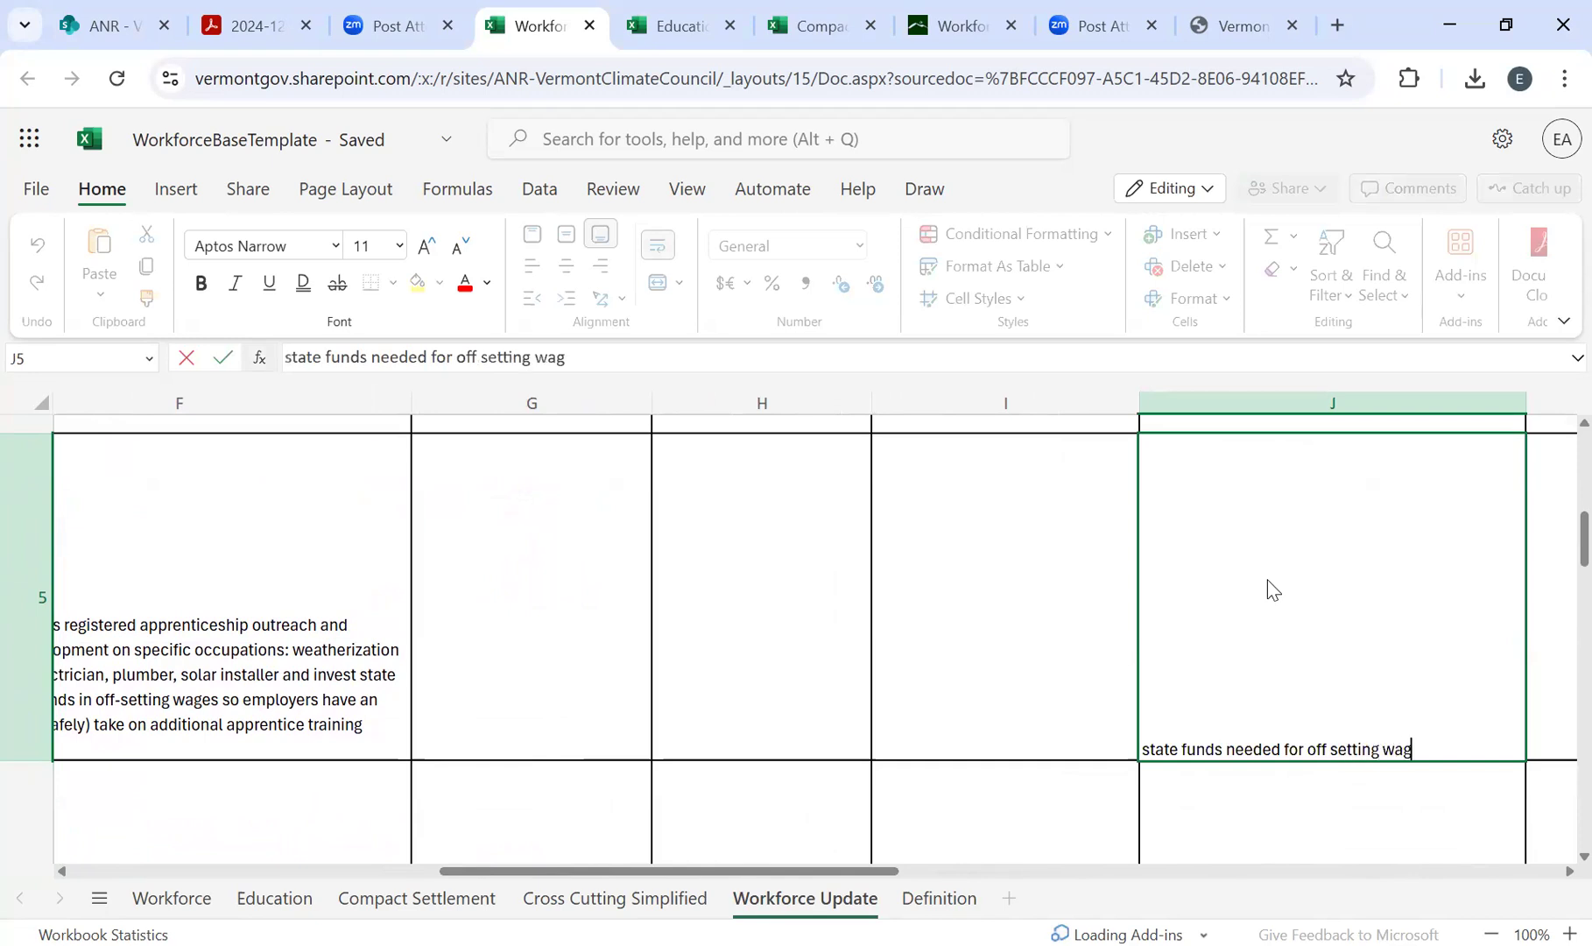
# - Extend Action 3's Revised Action Language note to read "state funds or federal funded needed for off setting wages for broader population"
pyautogui.click(1144, 748)
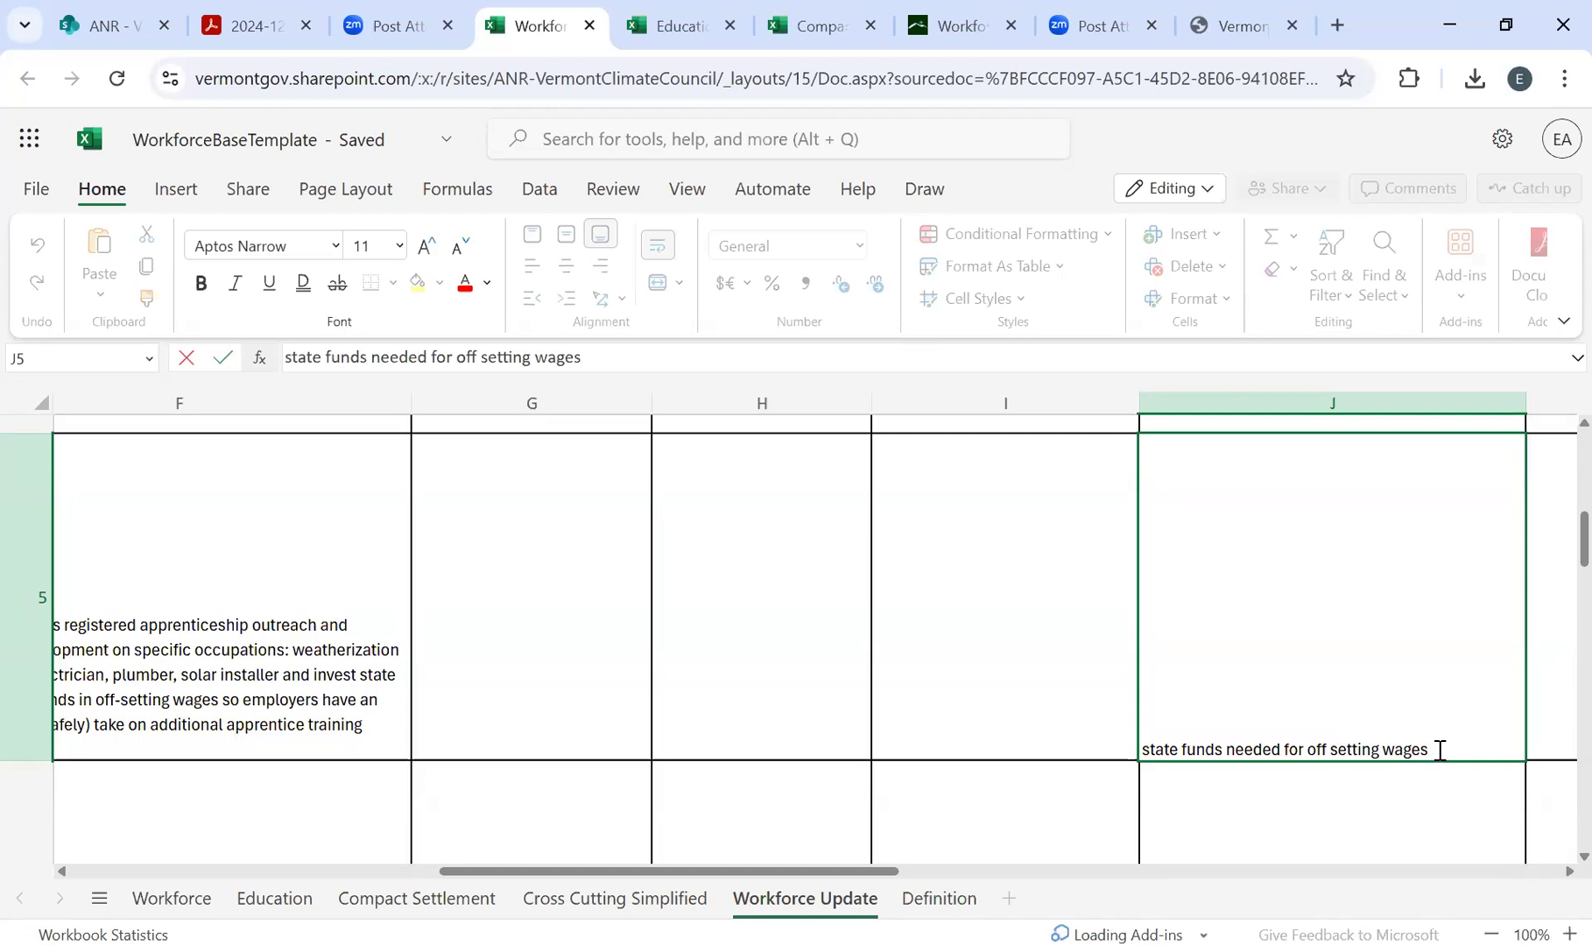
pyautogui.write('r broa')
pyautogui.write('der popu')
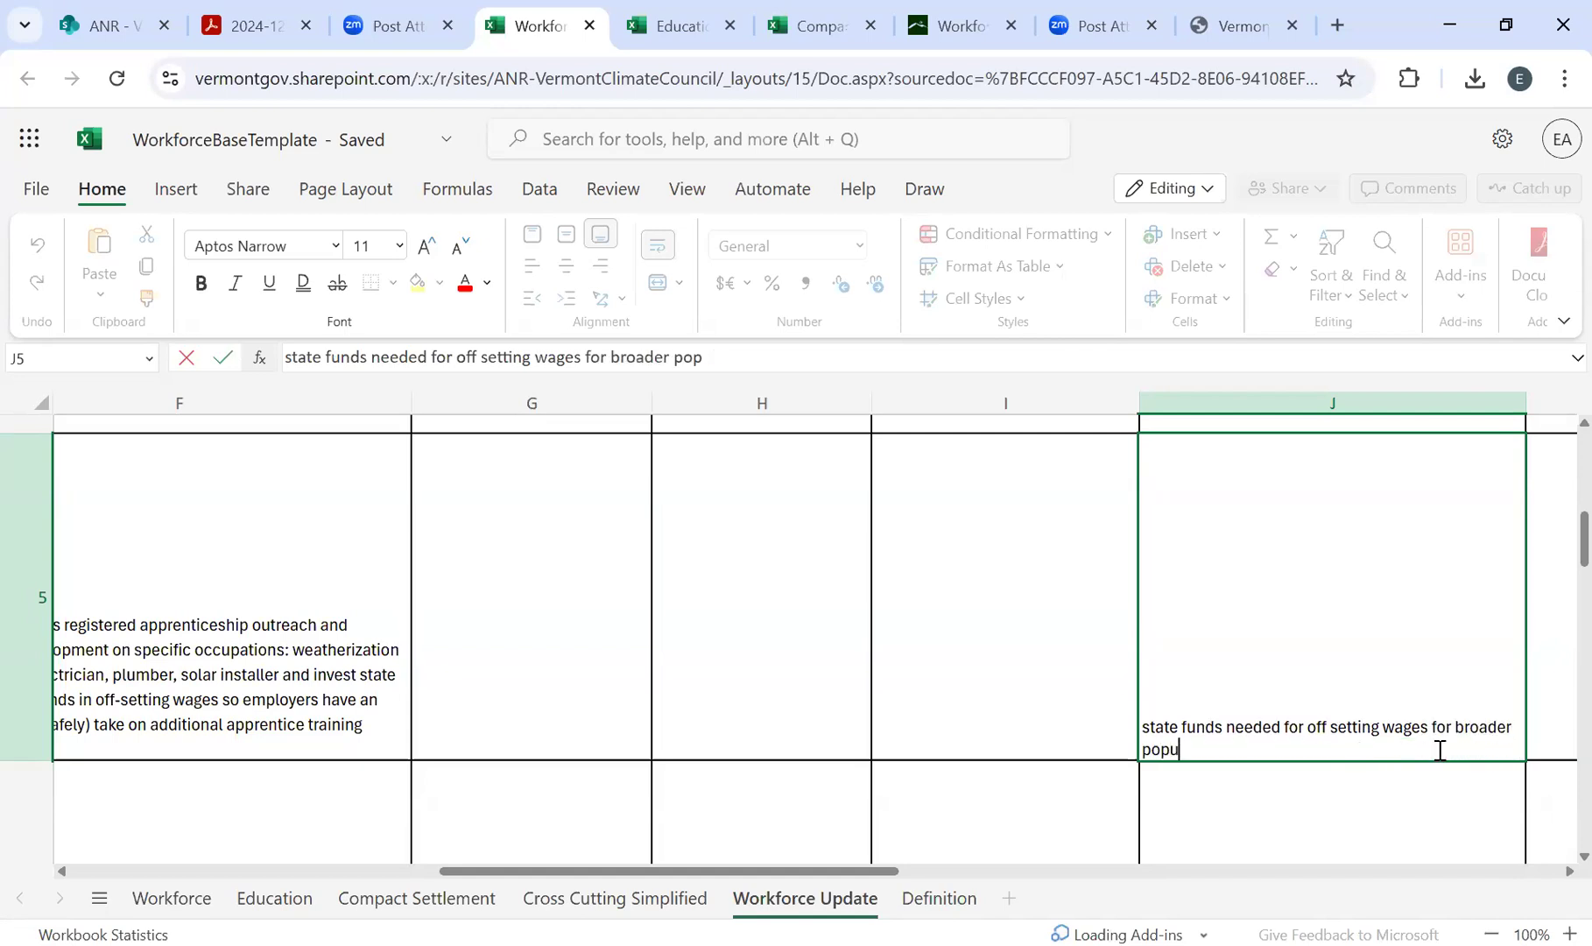
pyautogui.write('latonion')
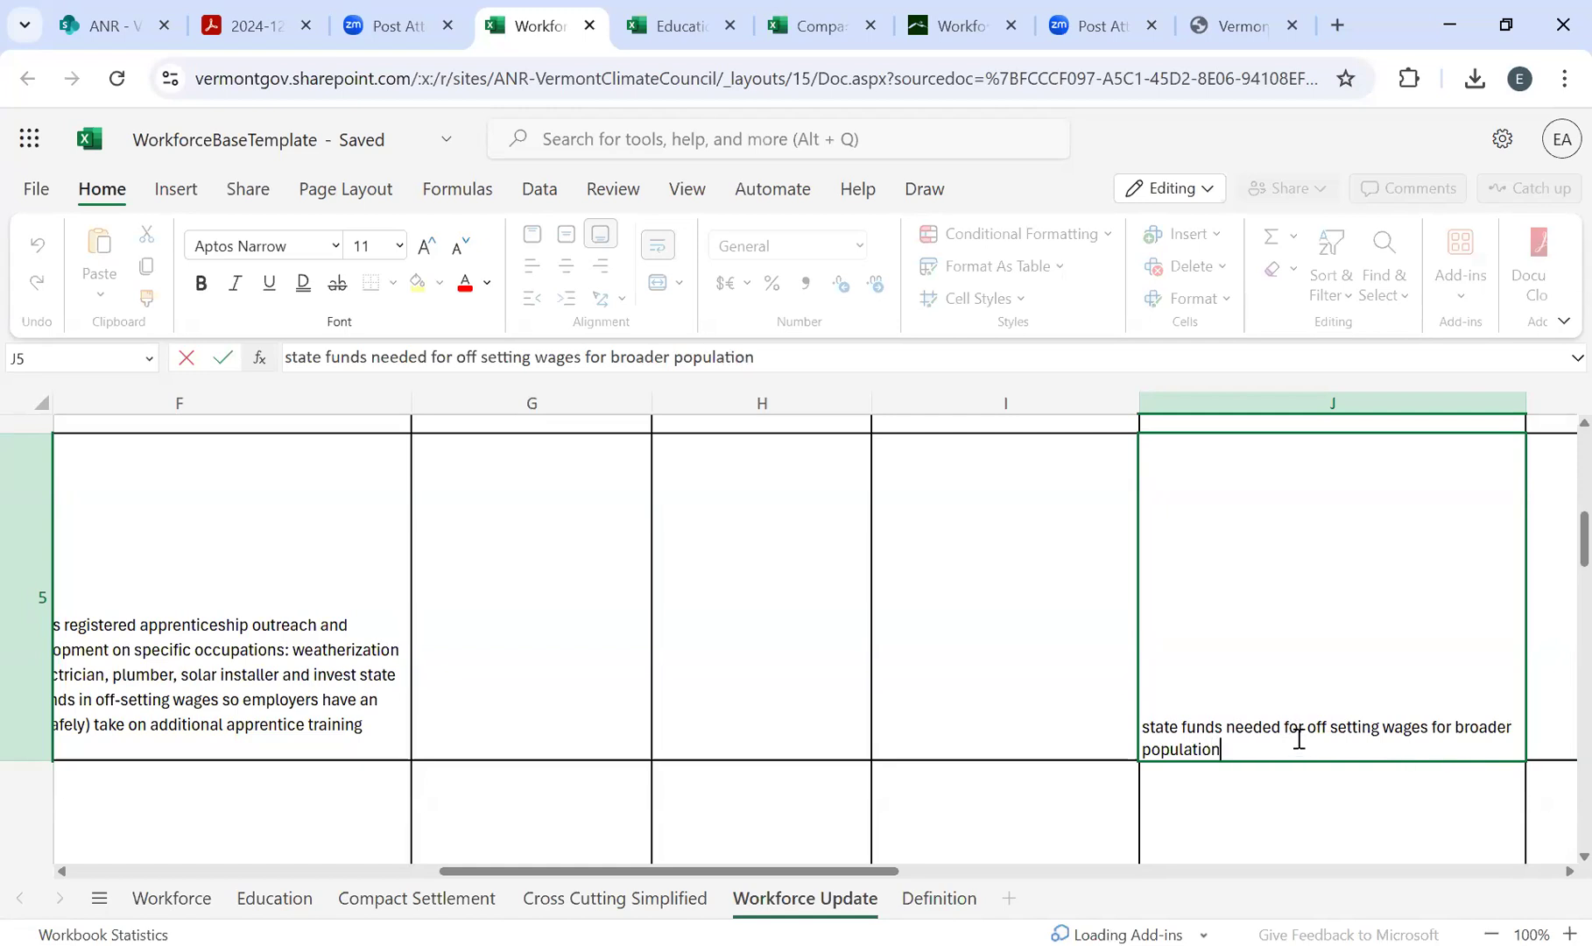
pyautogui.click(1221, 732)
pyautogui.write('or federal funded')
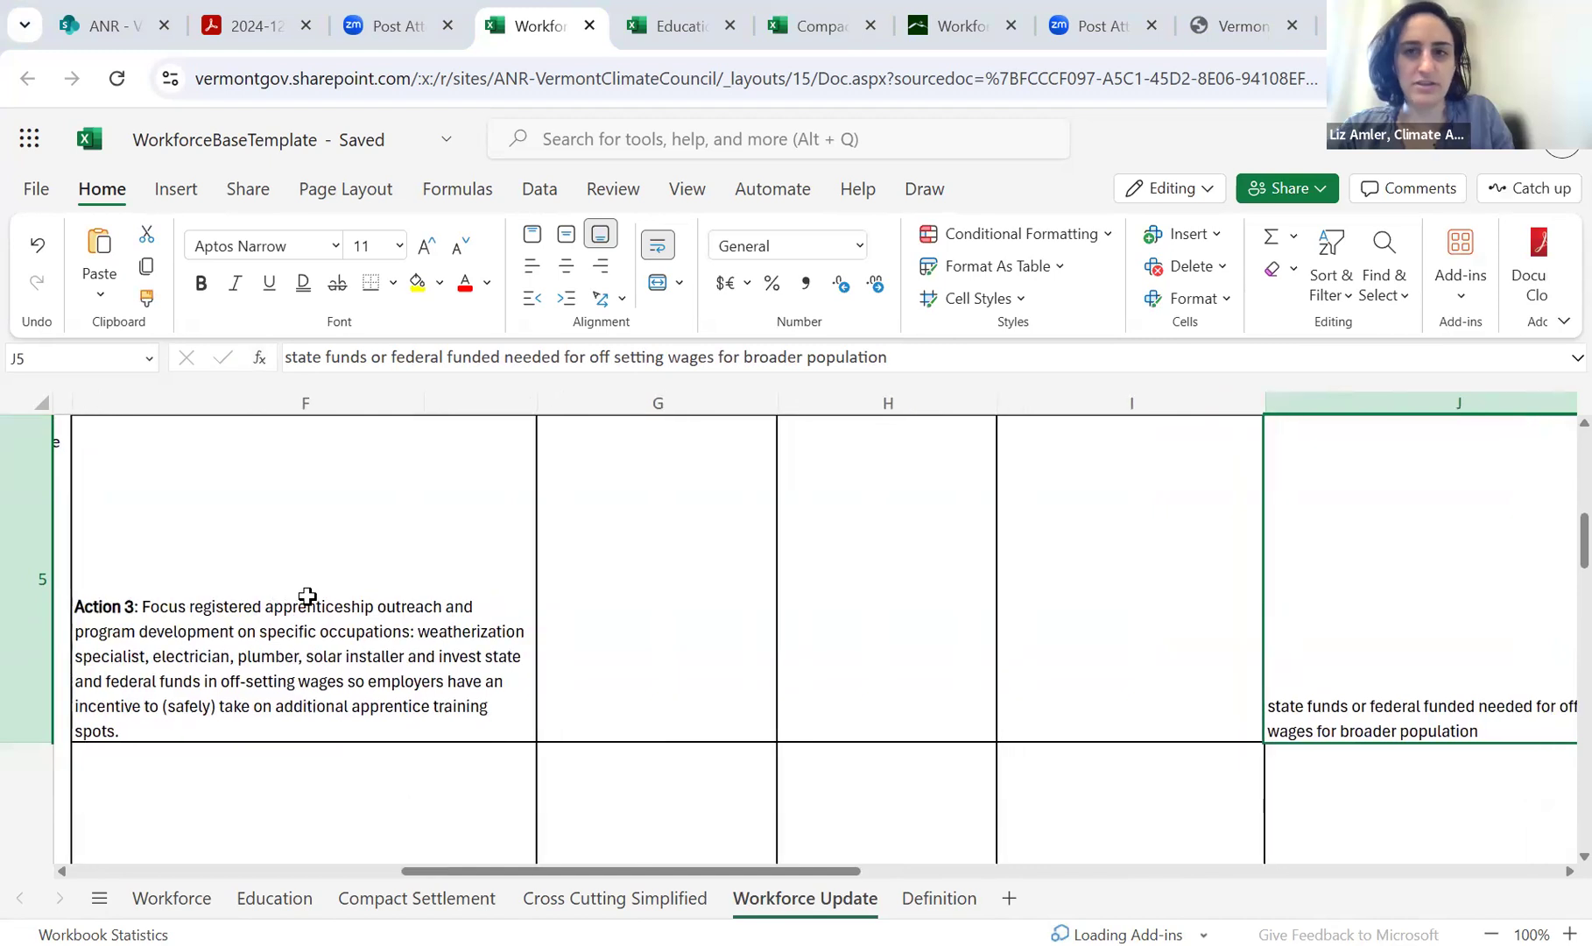
# - Compare the Action 3 text in row 5 with the note in its Revised Action Language cell
pyautogui.hscroll(1, 306, 596)
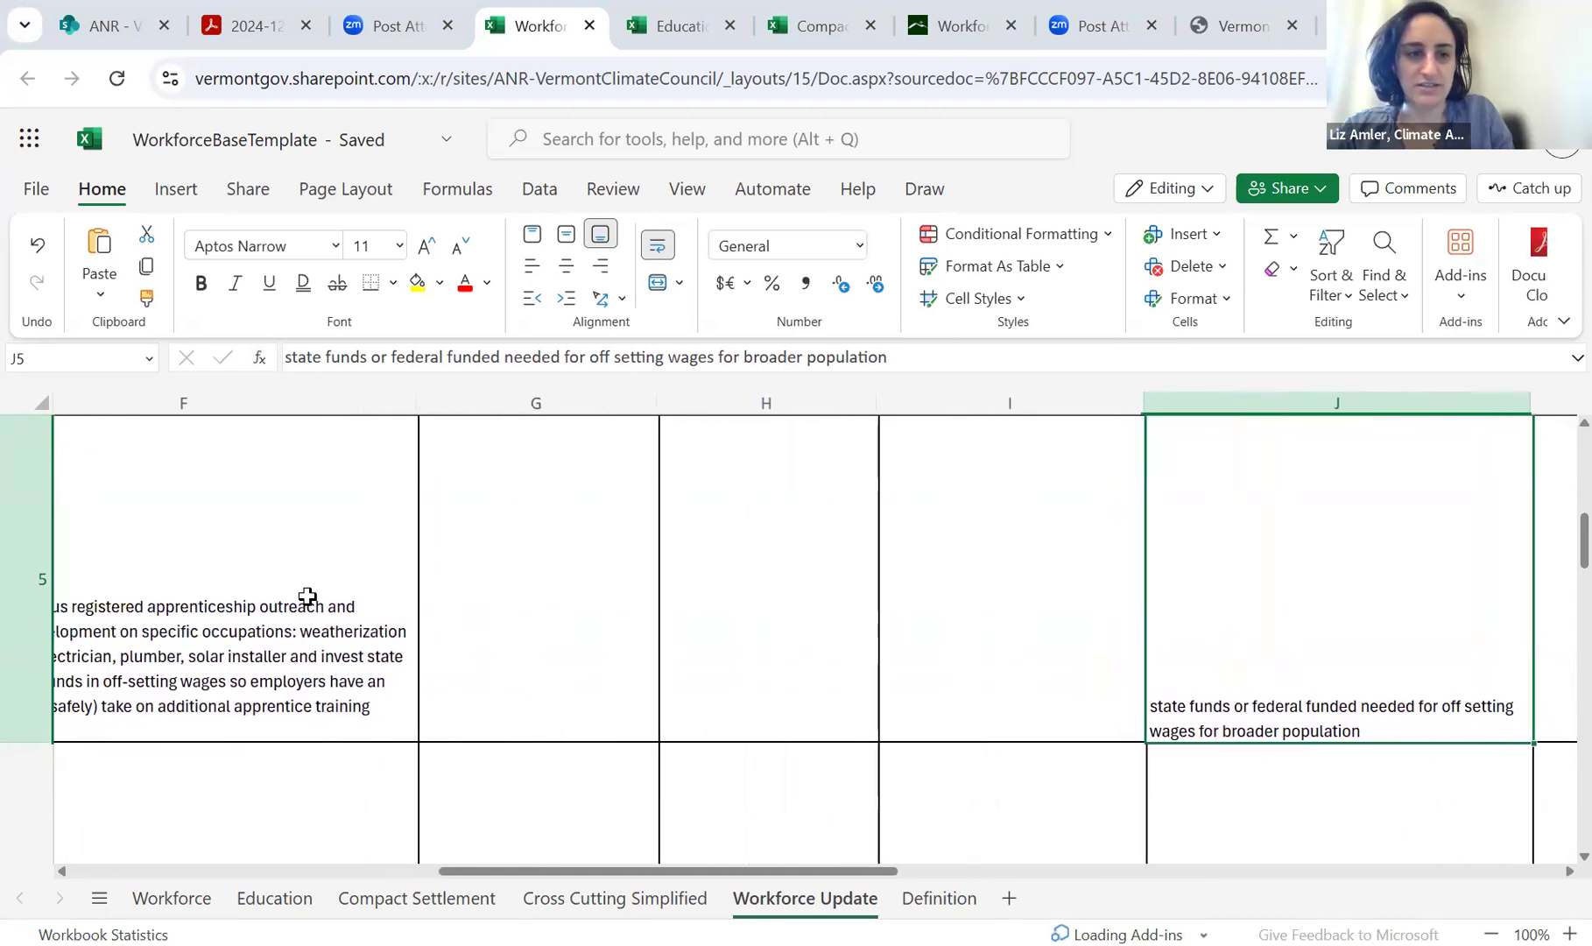
pyautogui.hscroll(-2, 307, 595)
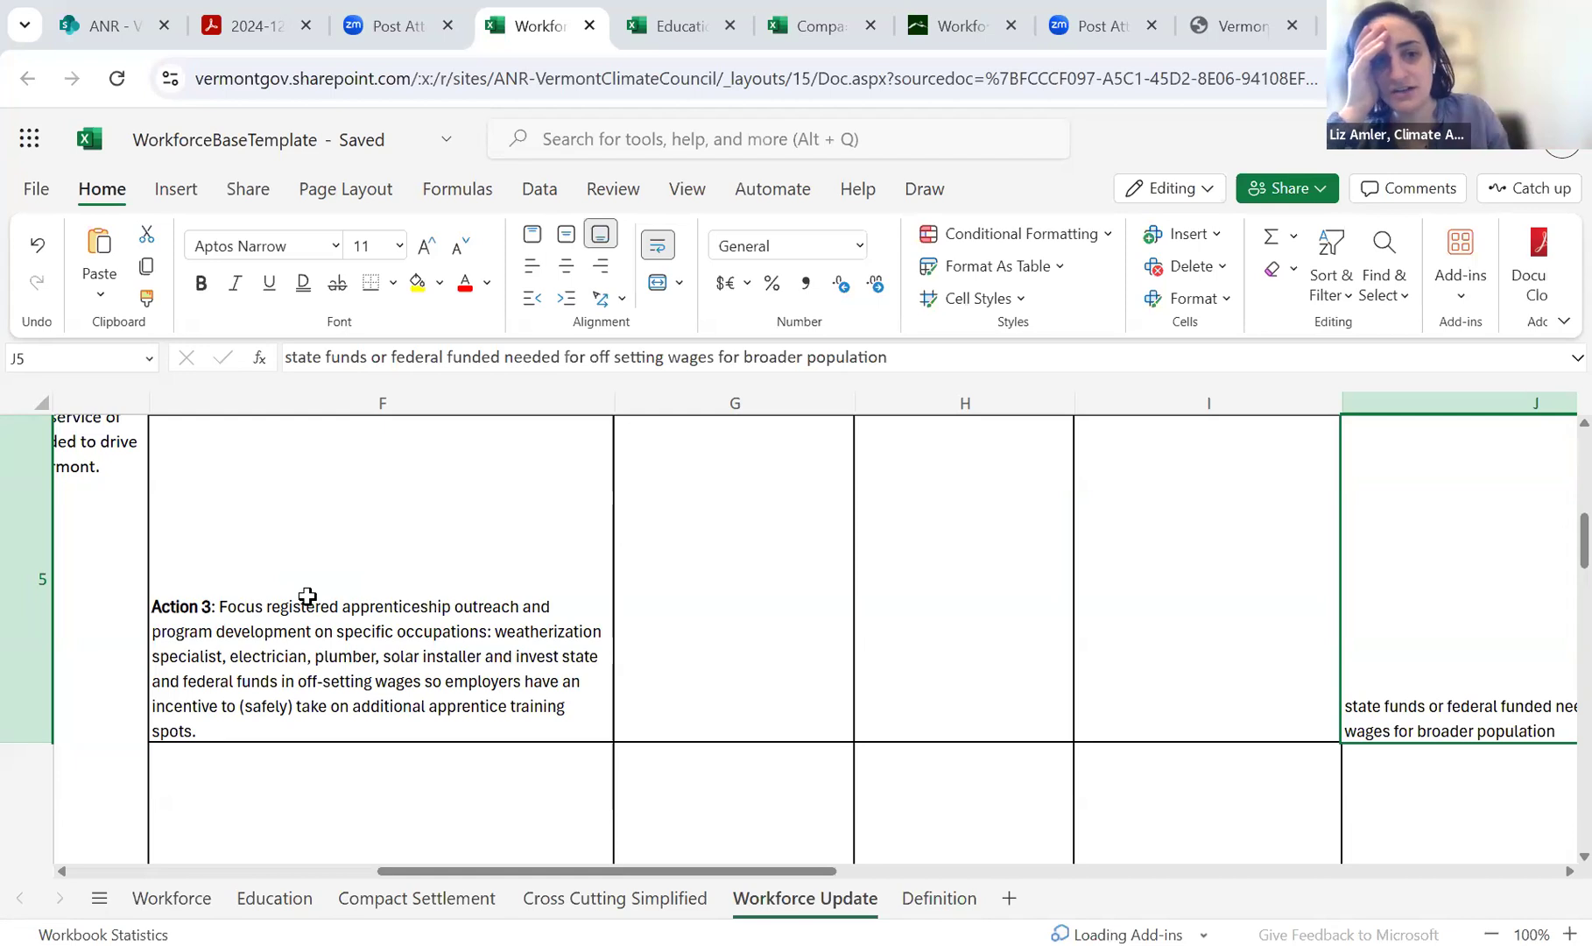
pyautogui.hscroll(1, 306, 595)
pyautogui.scroll(1, 306, 595)
pyautogui.hscroll(1, 306, 596)
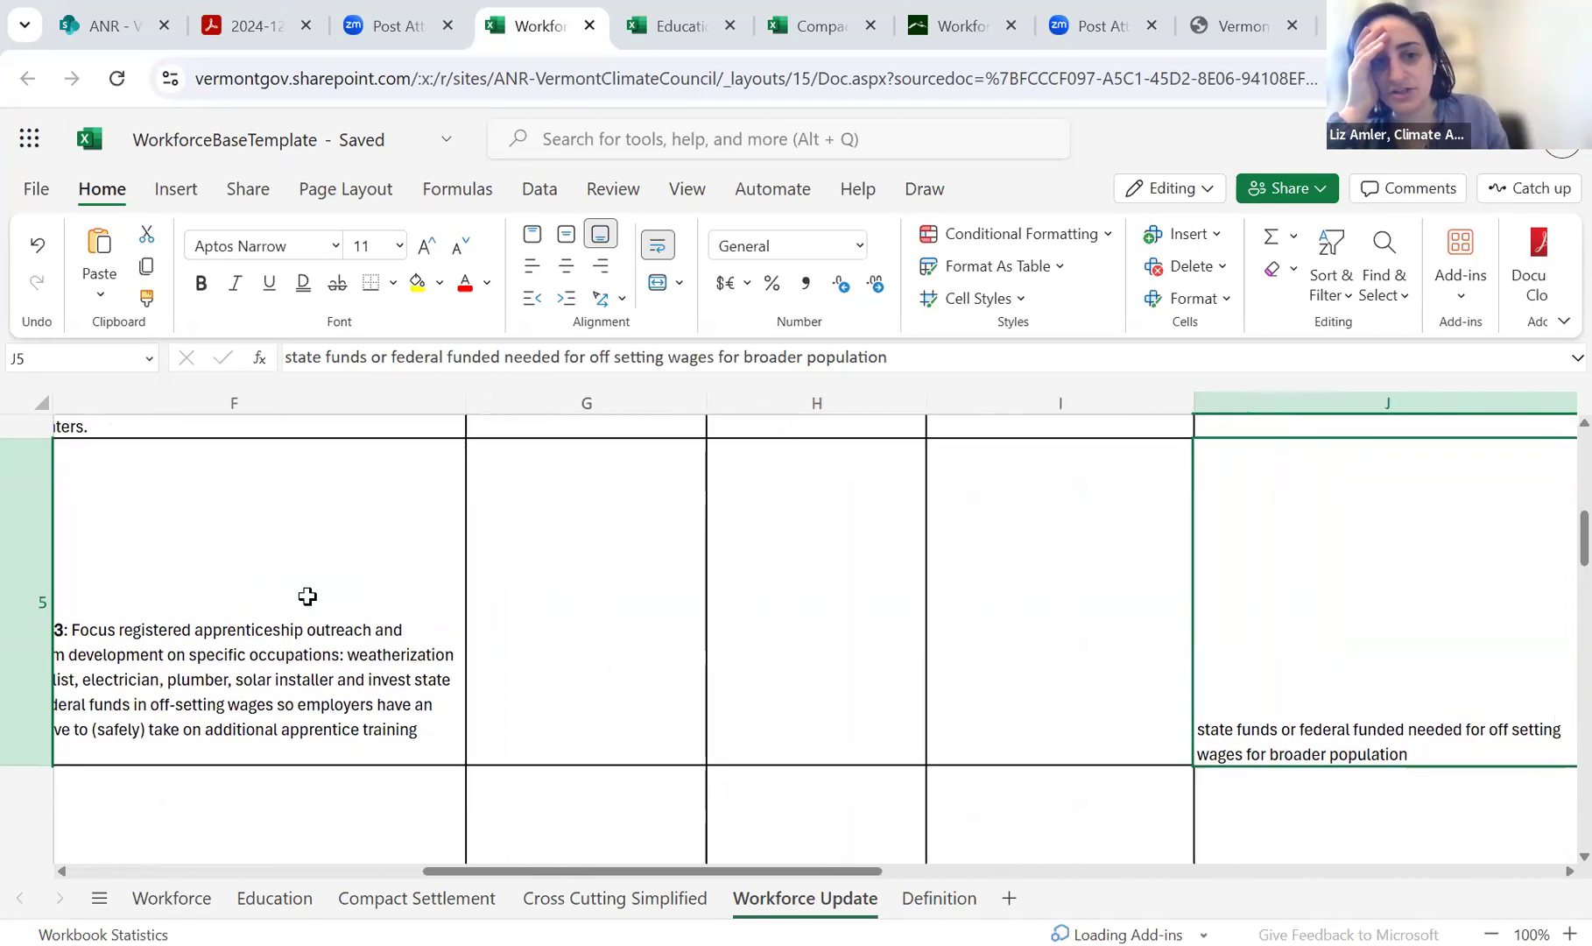
pyautogui.hscroll(1, 307, 595)
pyautogui.scroll(-2, 306, 595)
pyautogui.hscroll(-2, 307, 595)
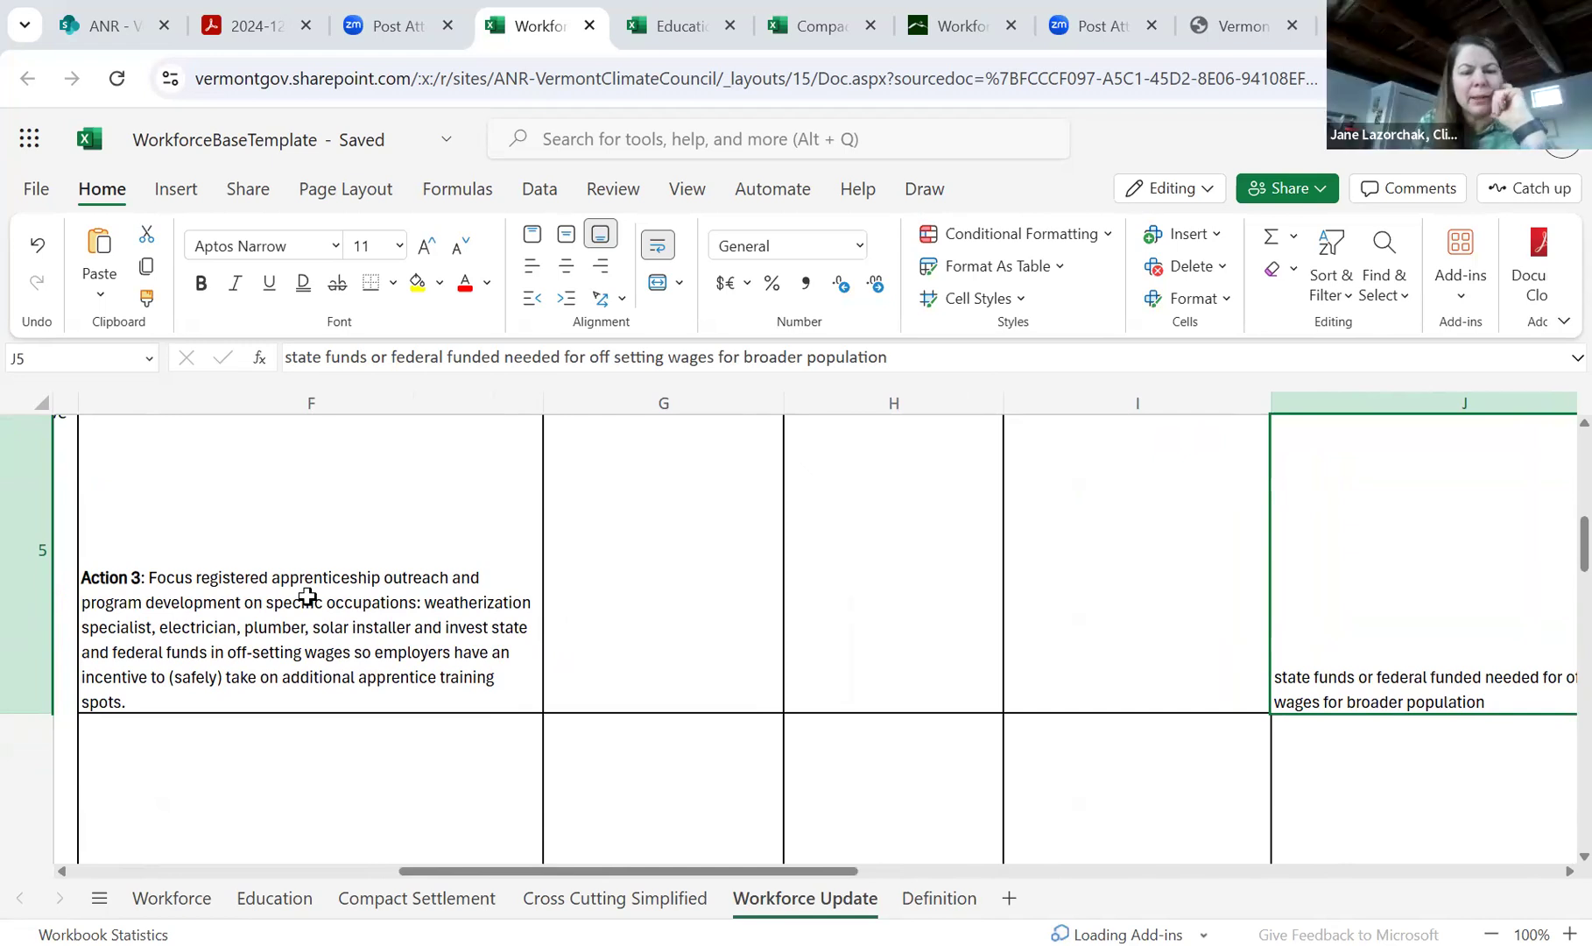
# - Insert "and seek additional" after "invest" in the Action 3 text so it covers seeking more state and federal funds
pyautogui.click(267, 566)
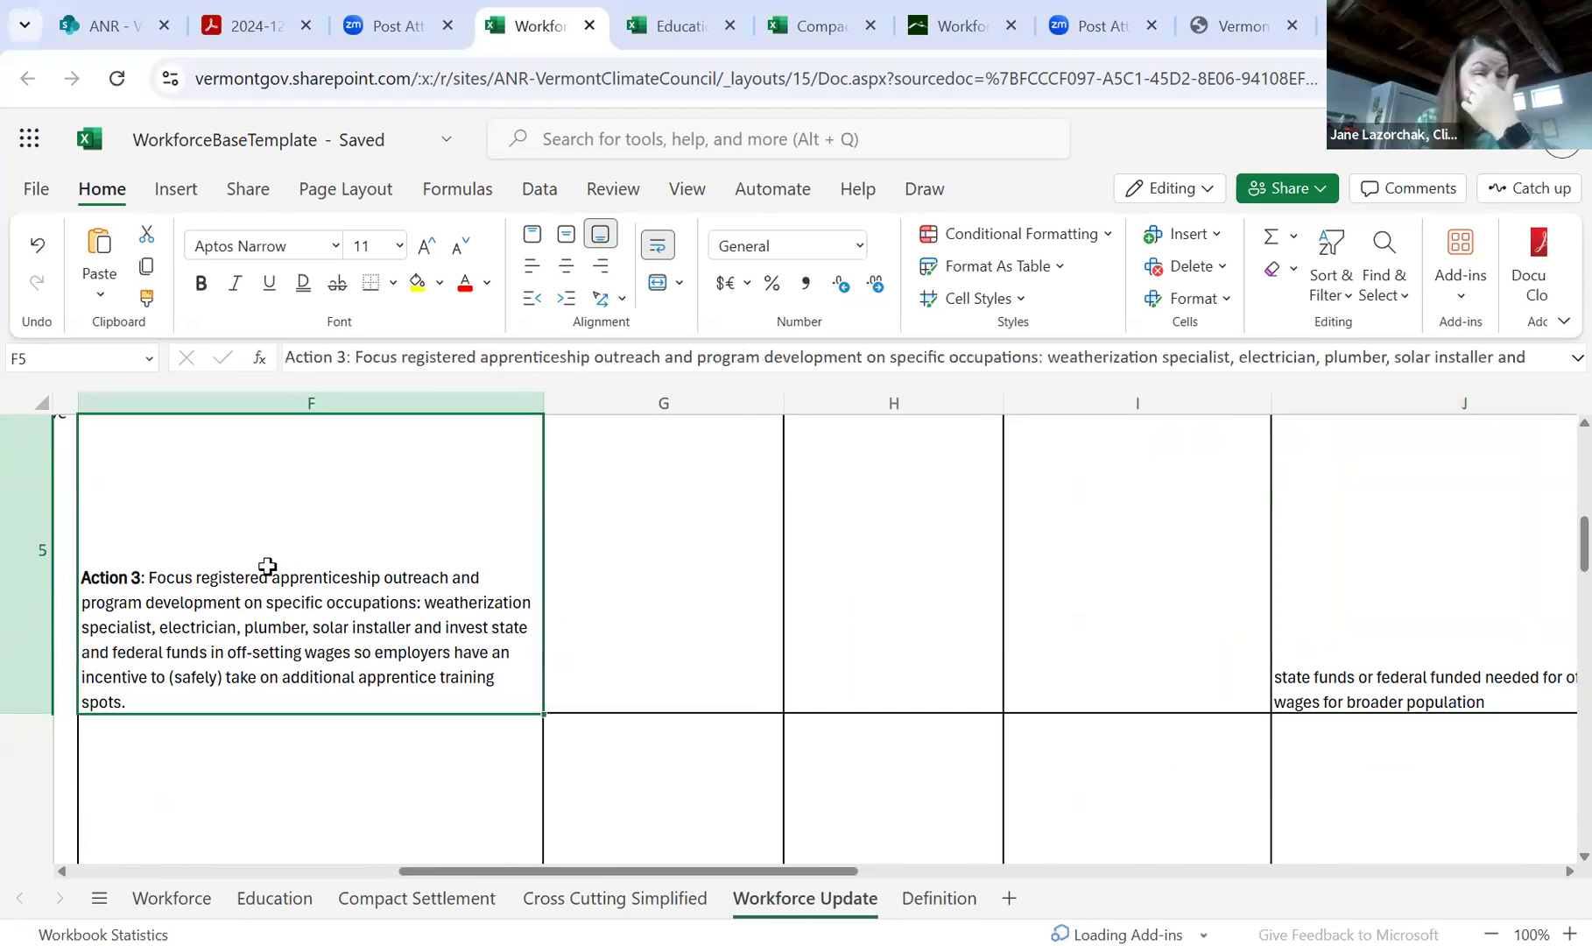
pyautogui.doubleClick(267, 565)
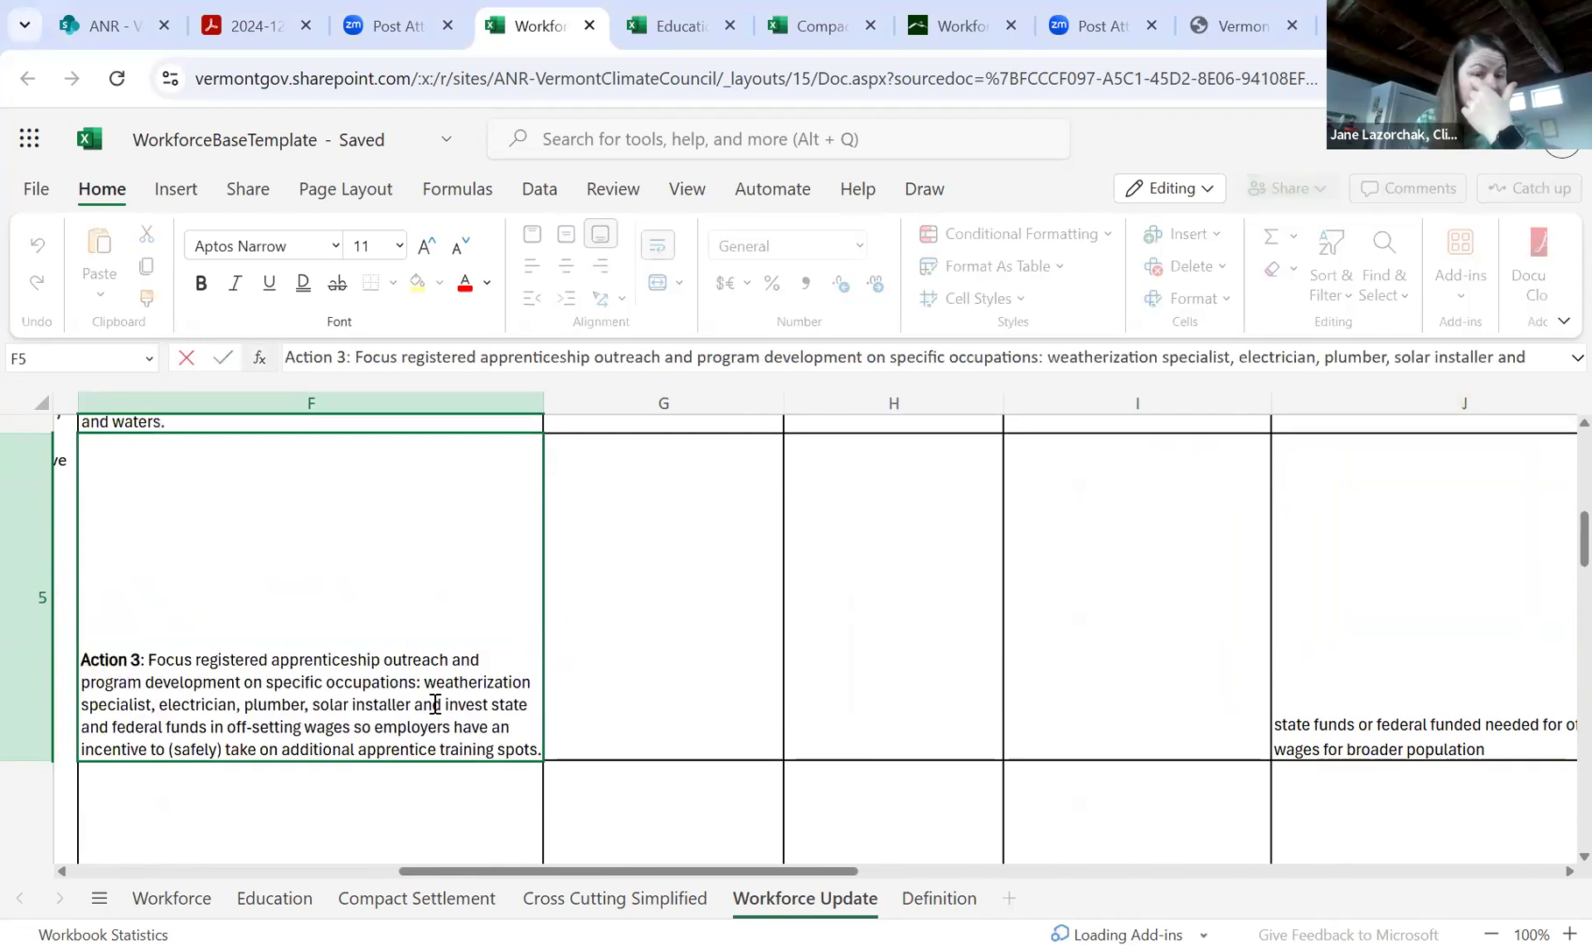
pyautogui.click(493, 704)
pyautogui.write('and seek add')
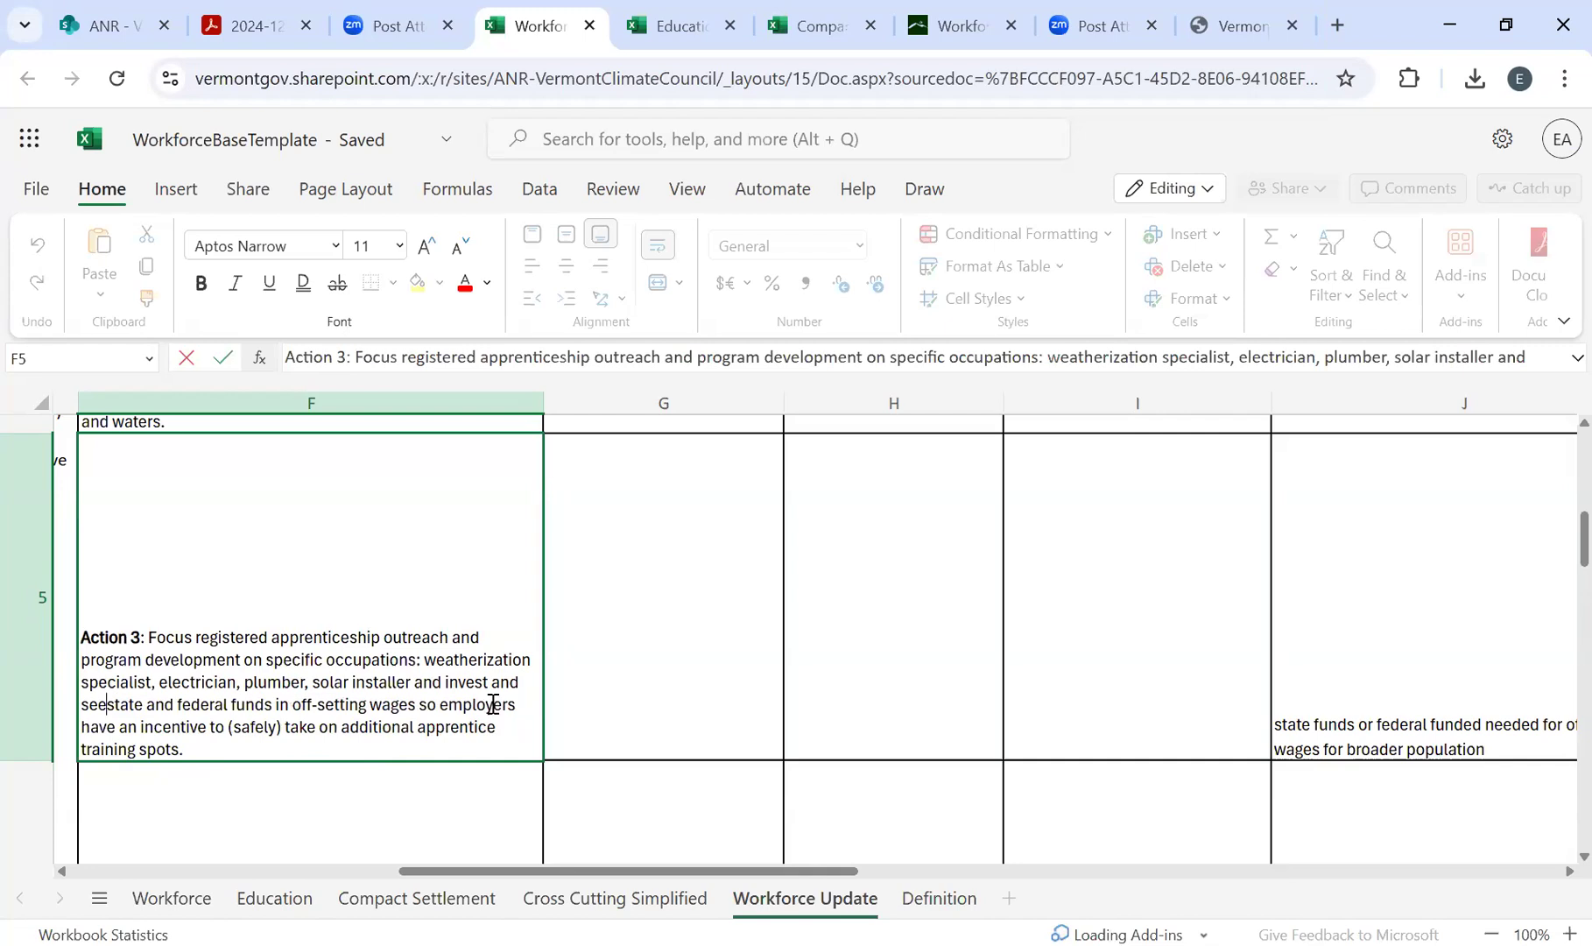
pyautogui.write('itional')
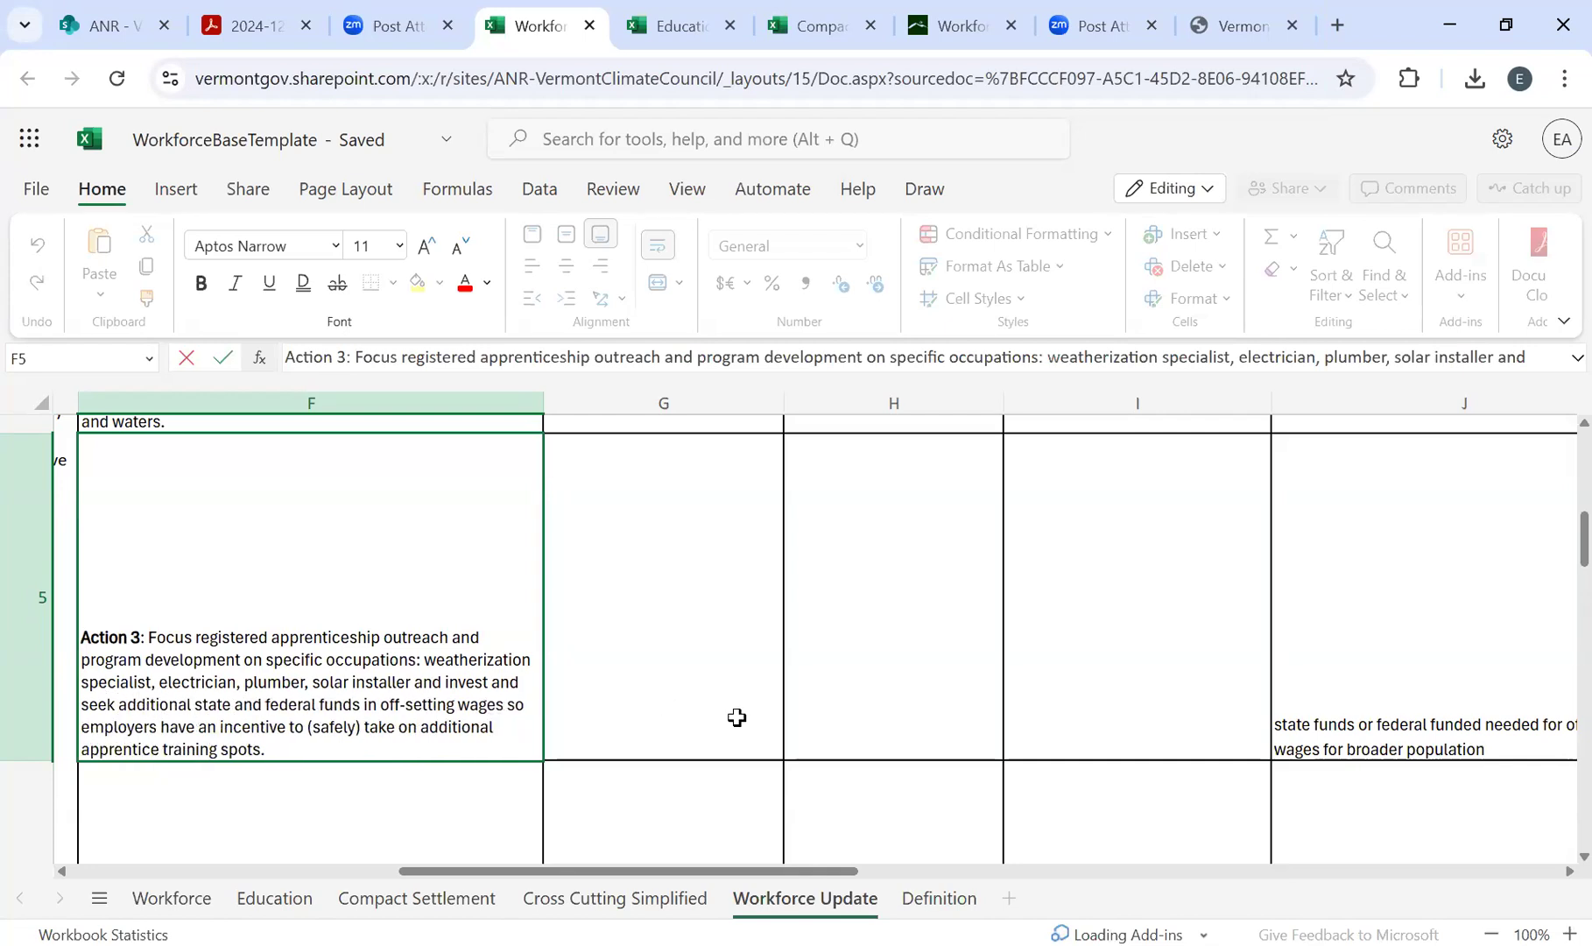
# - Set the Status of Action 3 in row 5 to Advancing
pyautogui.click(736, 717)
pyautogui.scroll(3, 736, 717)
pyautogui.scroll(-3, 736, 717)
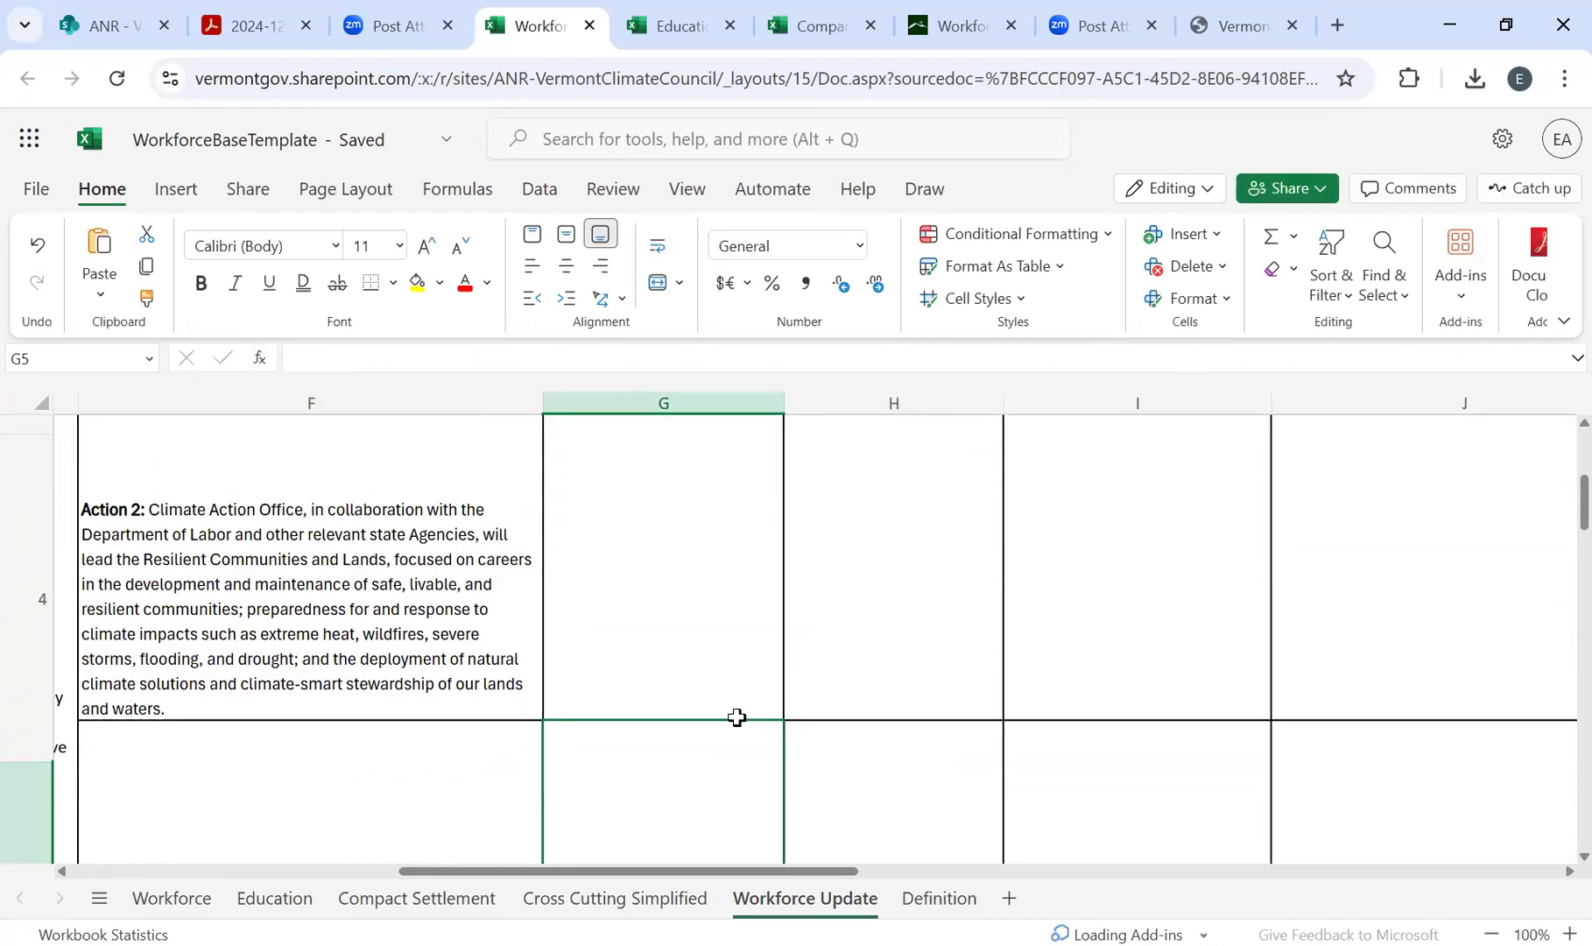
pyautogui.scroll(1, 737, 717)
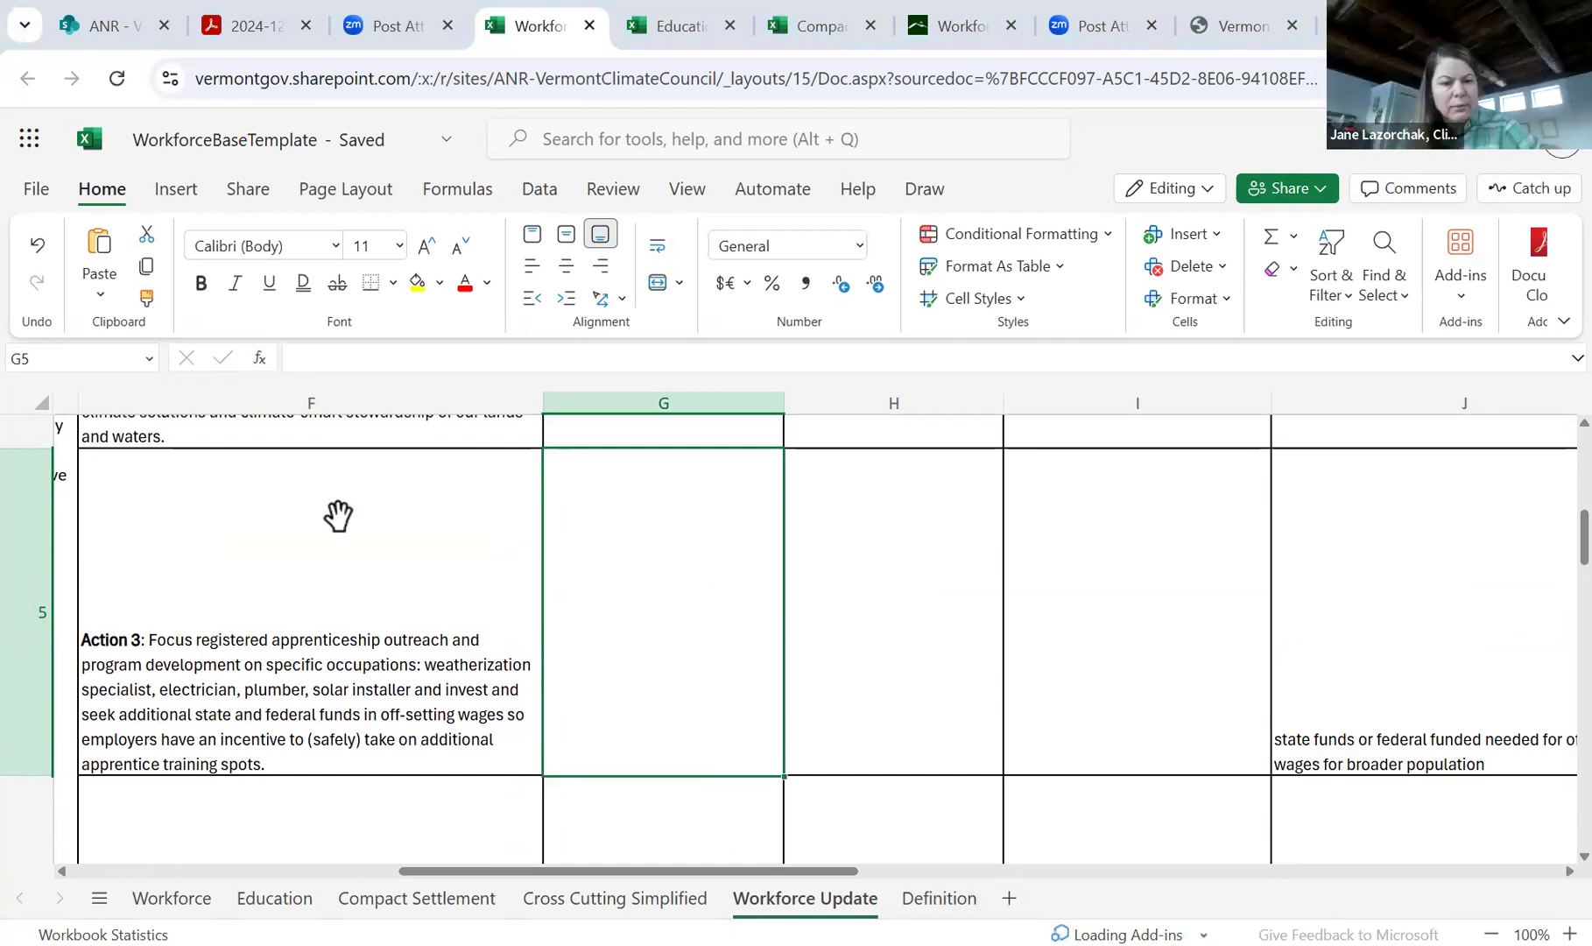
pyautogui.write('Advancing')
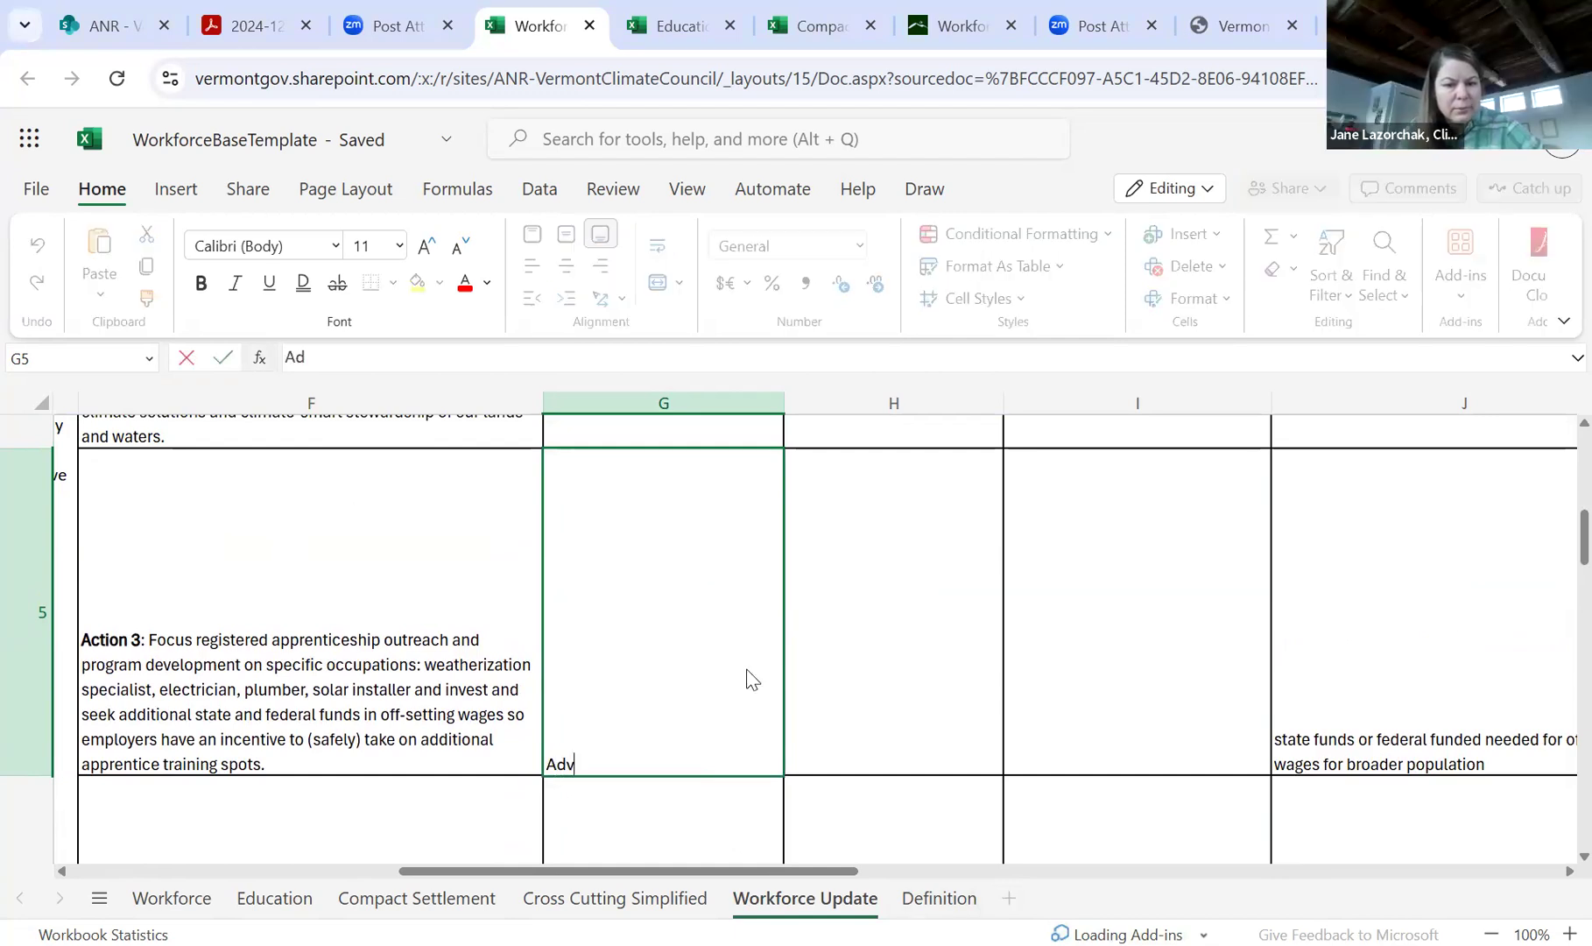
pyautogui.click(831, 666)
# - Set the Status of Action 2 in row 4 and Action 1 in row 3 to Advancing
pyautogui.scroll(3, 831, 665)
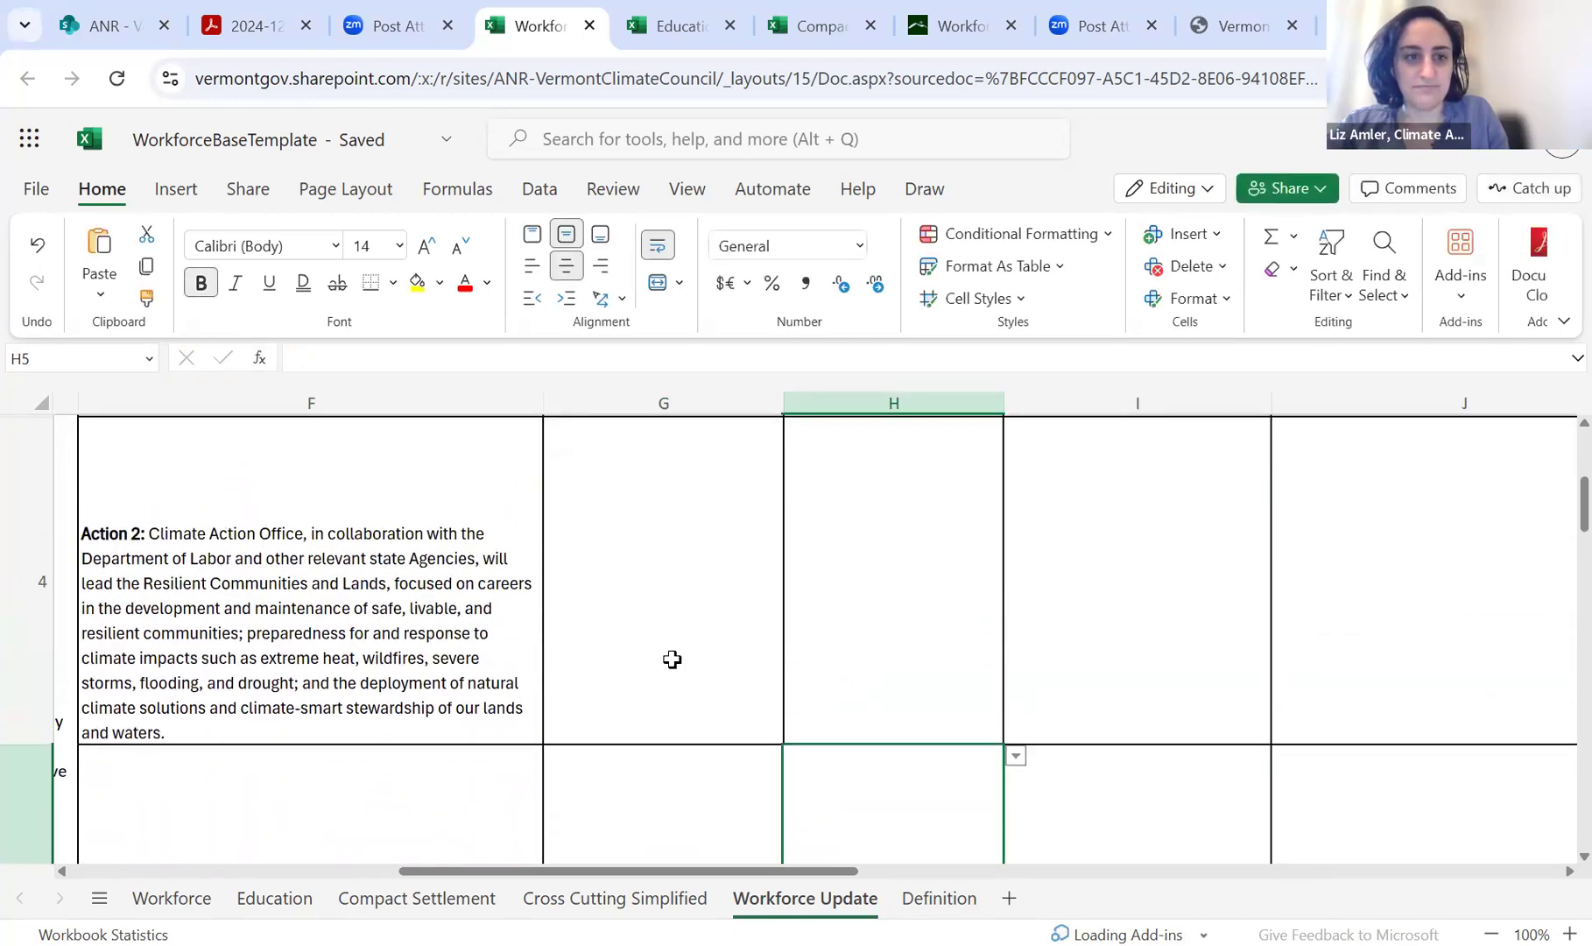
pyautogui.scroll(5, 671, 658)
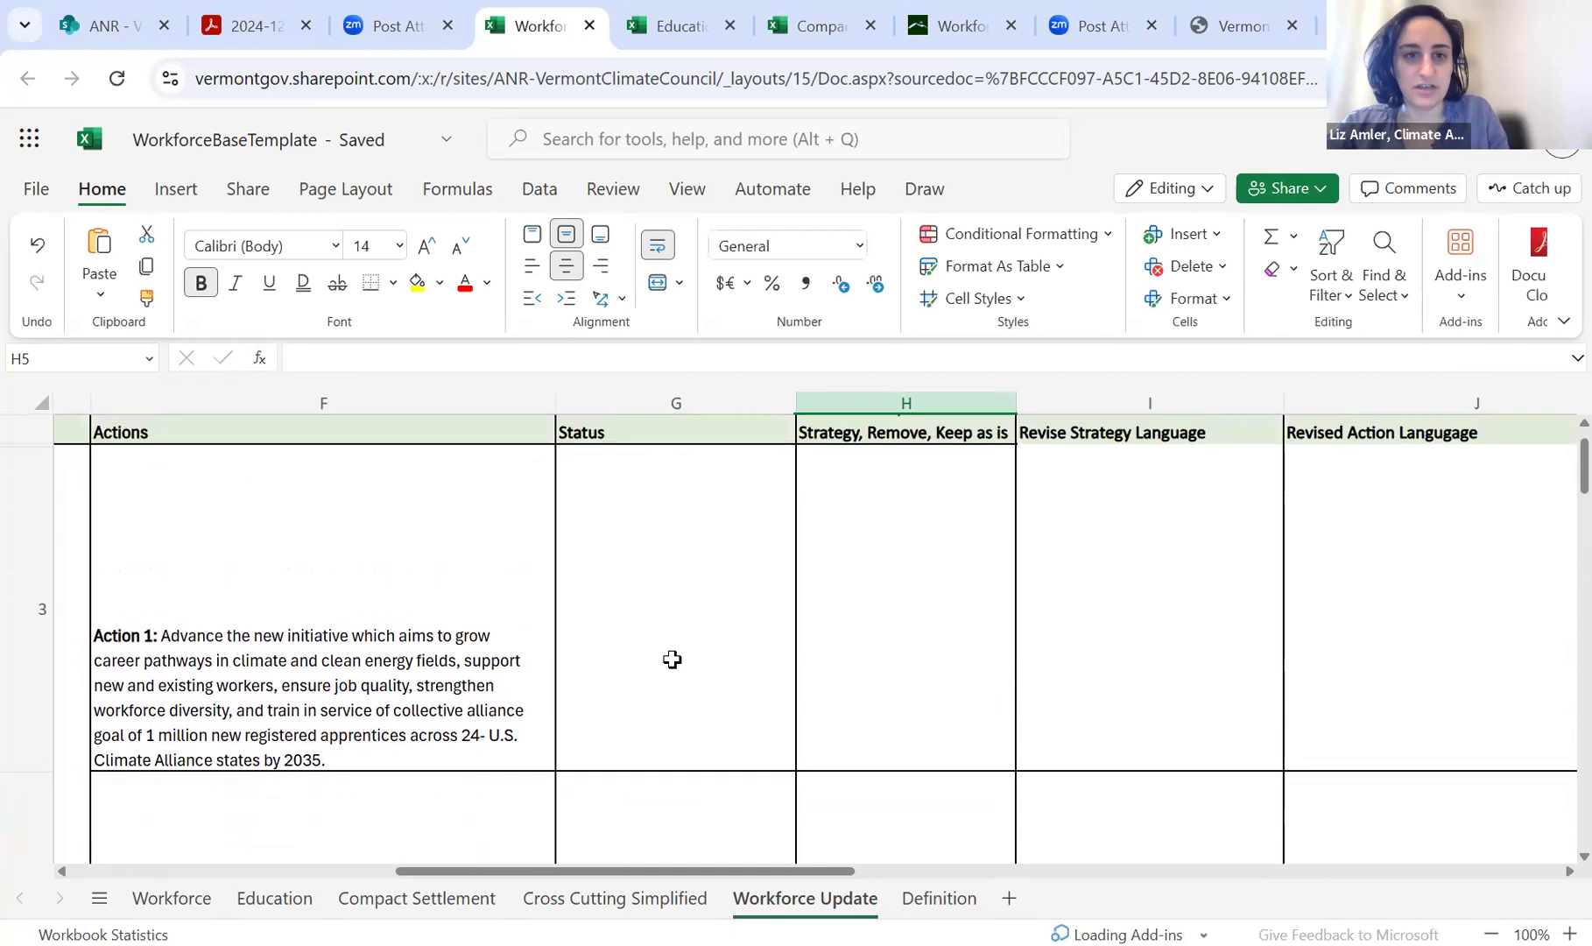
pyautogui.hscroll(-1, 672, 658)
pyautogui.scroll(-5, 672, 658)
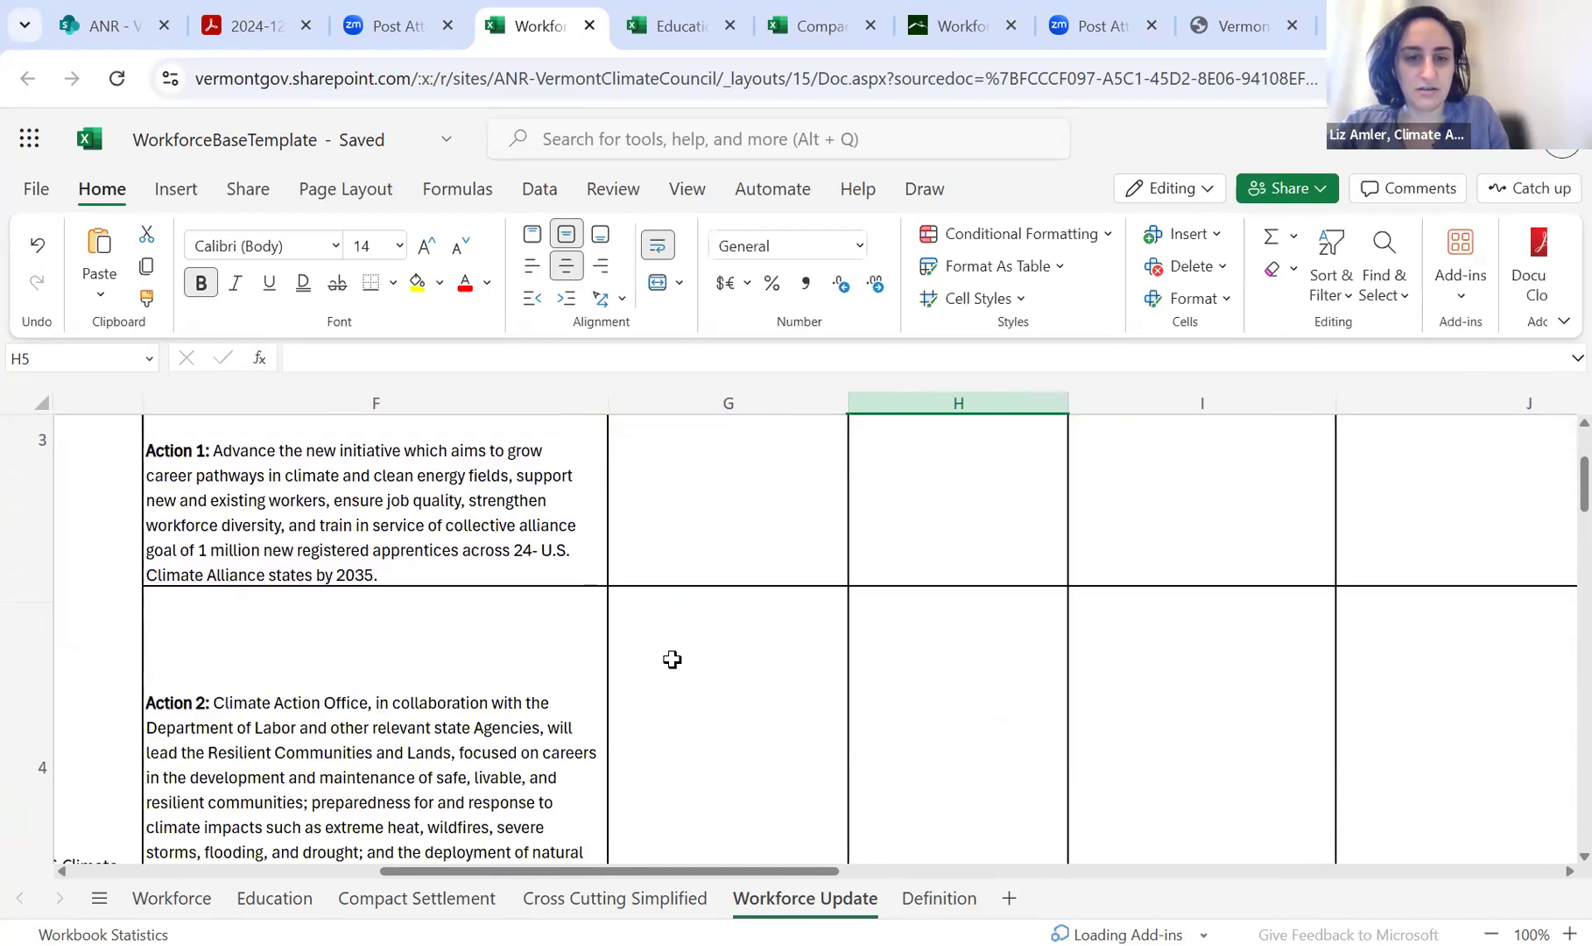
pyautogui.scroll(-1, 672, 658)
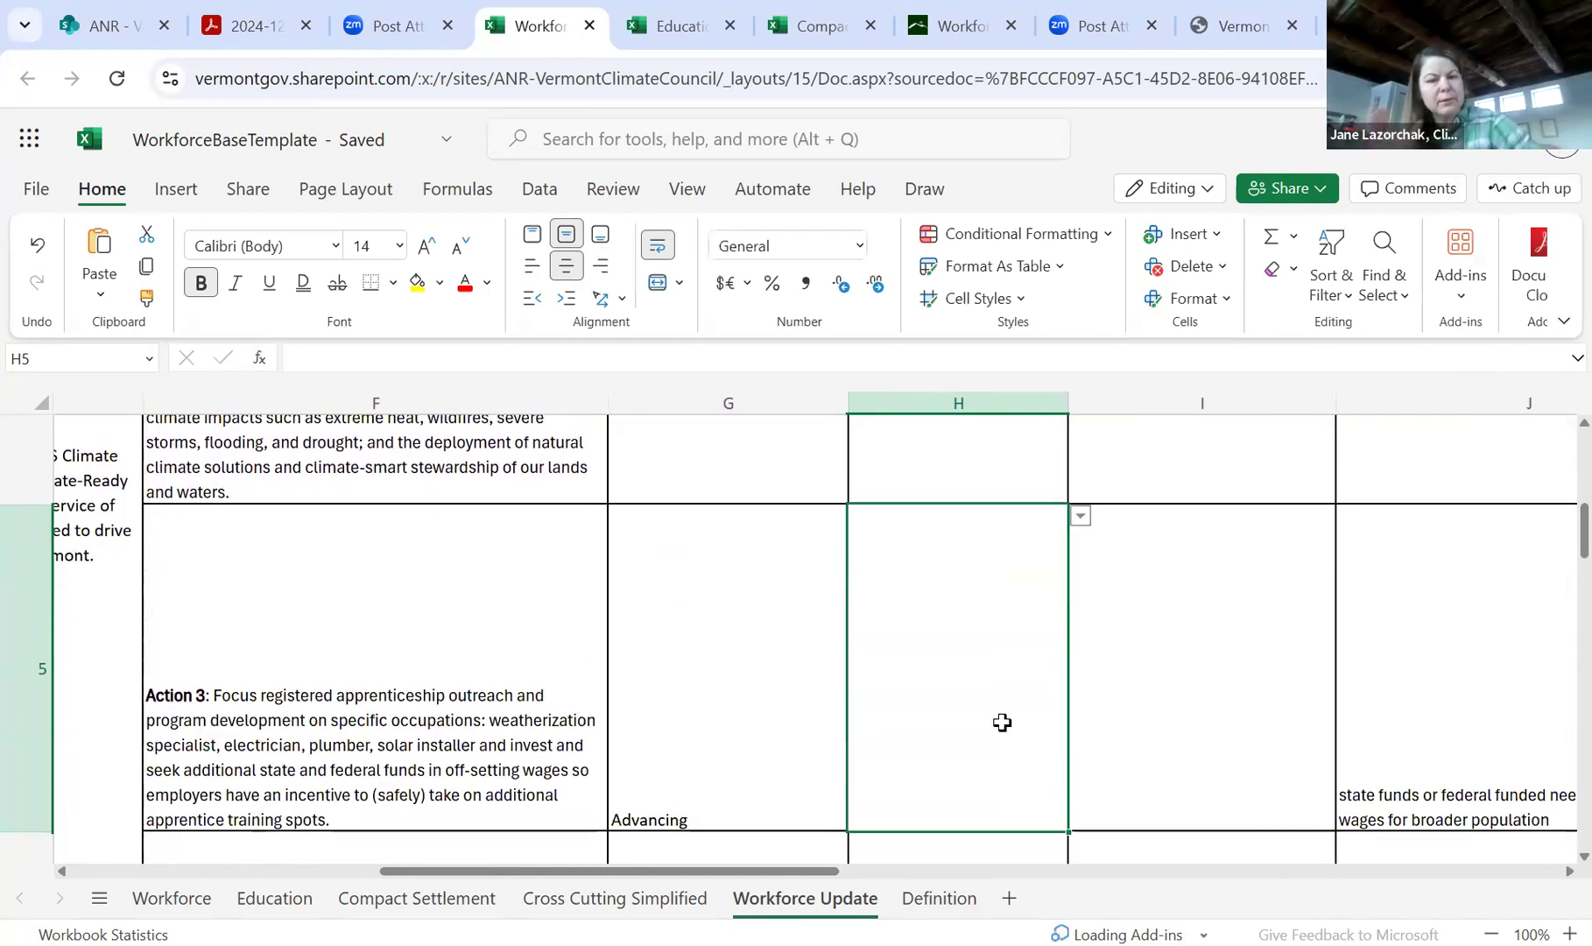
pyautogui.scroll(2, 788, 630)
pyautogui.doubleClick(760, 615)
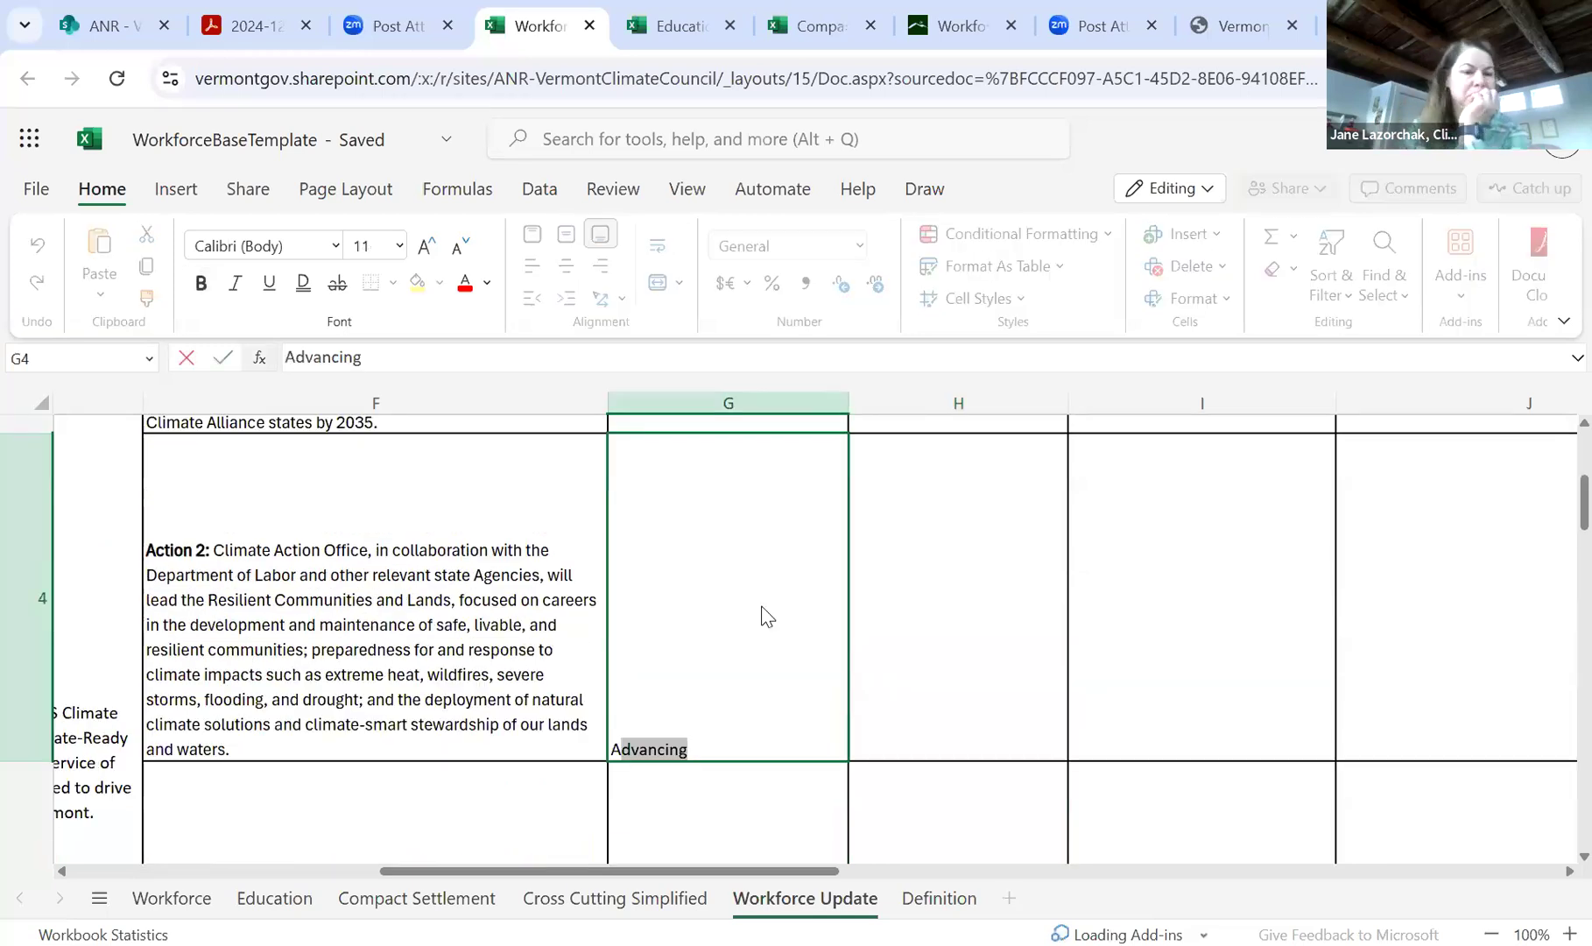
pyautogui.press('Tab')
pyautogui.scroll(4, 731, 562)
pyautogui.click(817, 622)
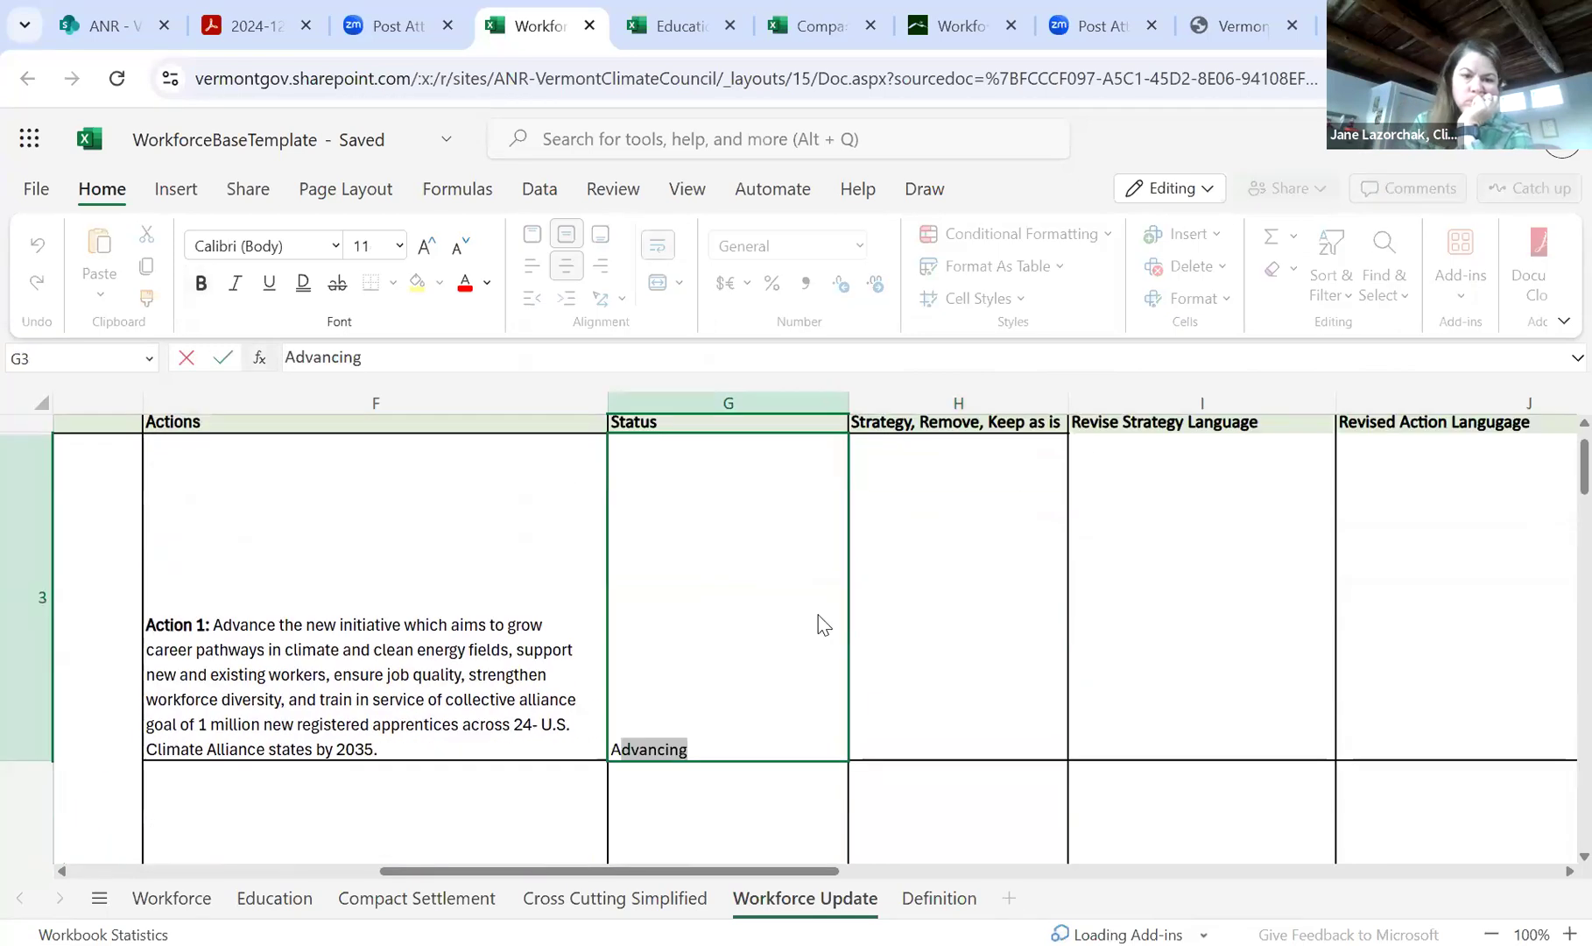
pyautogui.press('Tab')
# - Try to enter "Add" as the revise, remove or keep decision for Action 3 in H5
pyautogui.scroll(-5, 1009, 724)
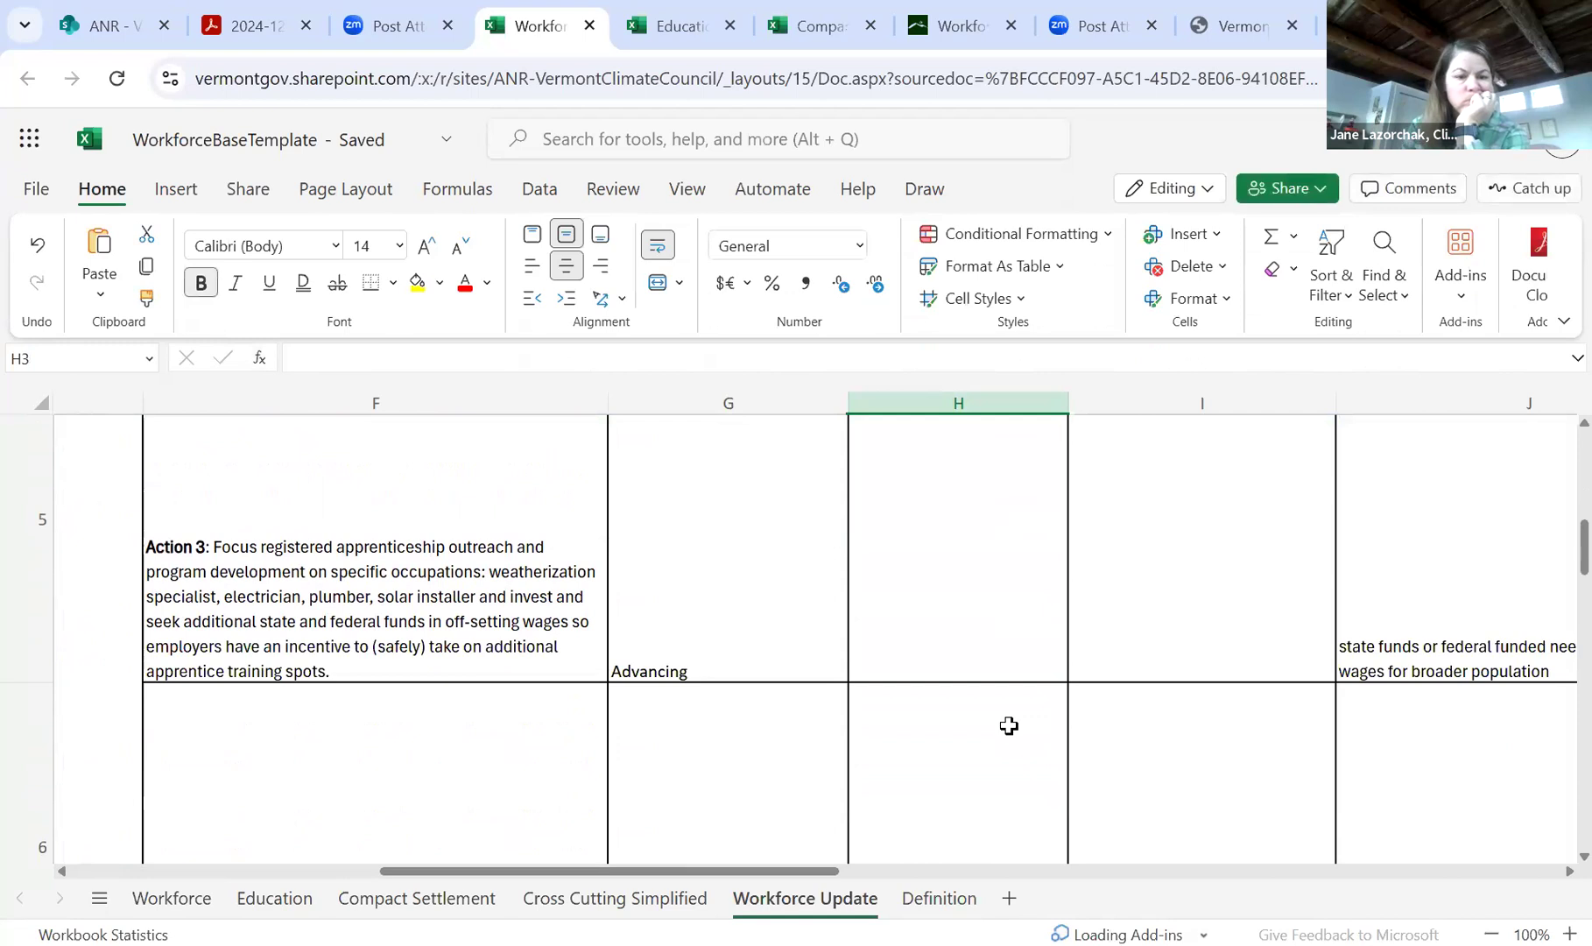
pyautogui.click(1026, 671)
pyautogui.write('Add')
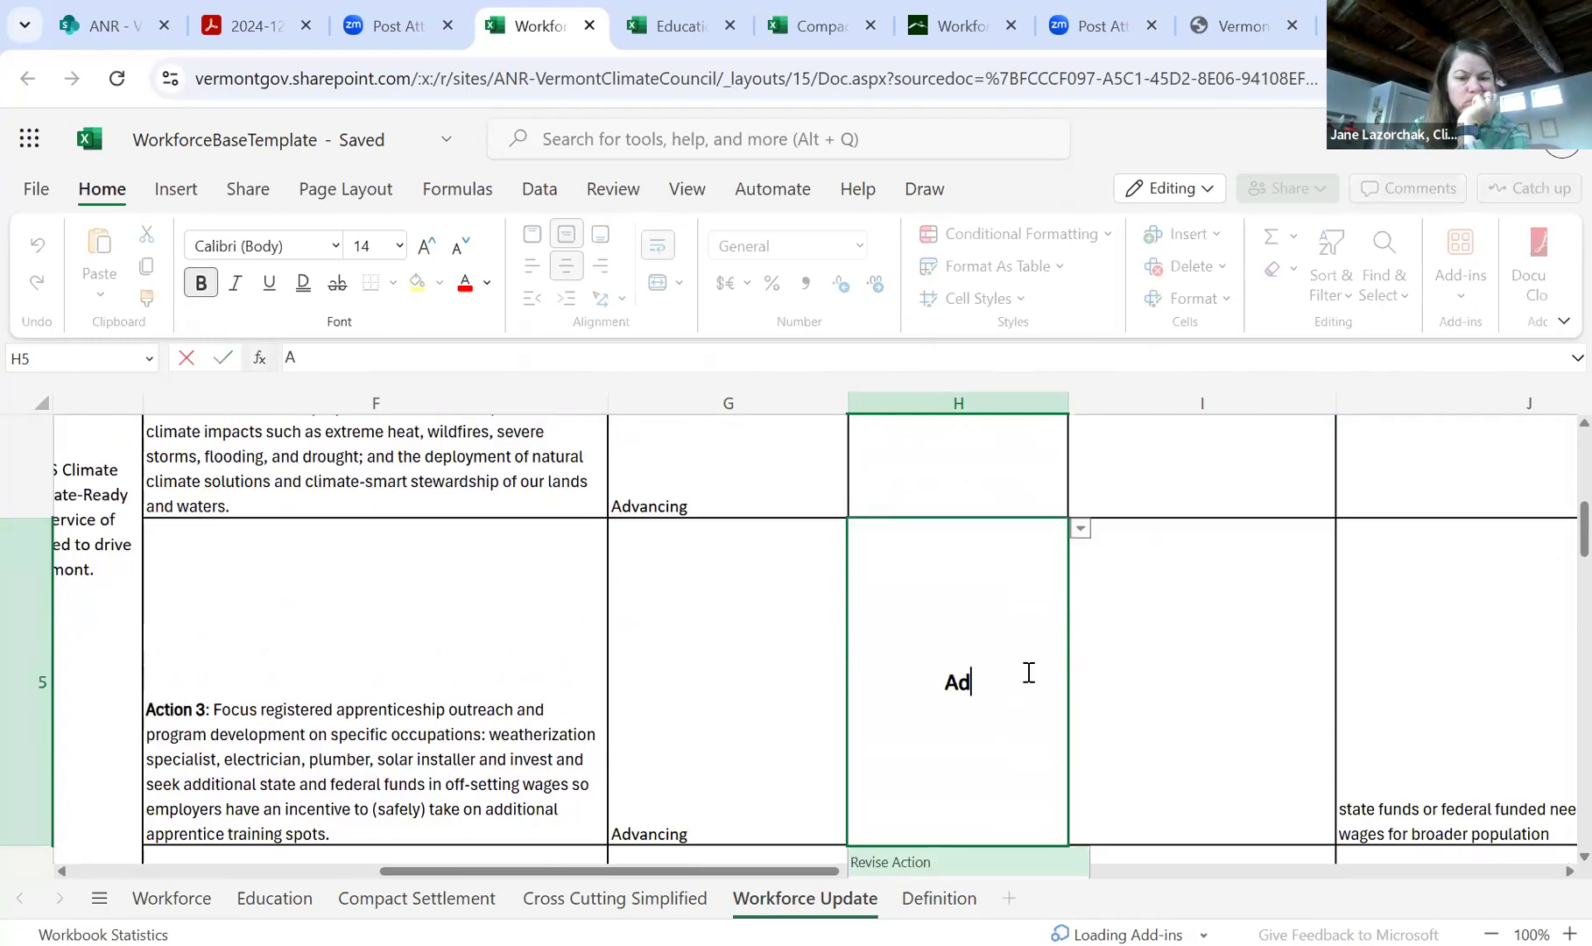
pyautogui.click(1147, 679)
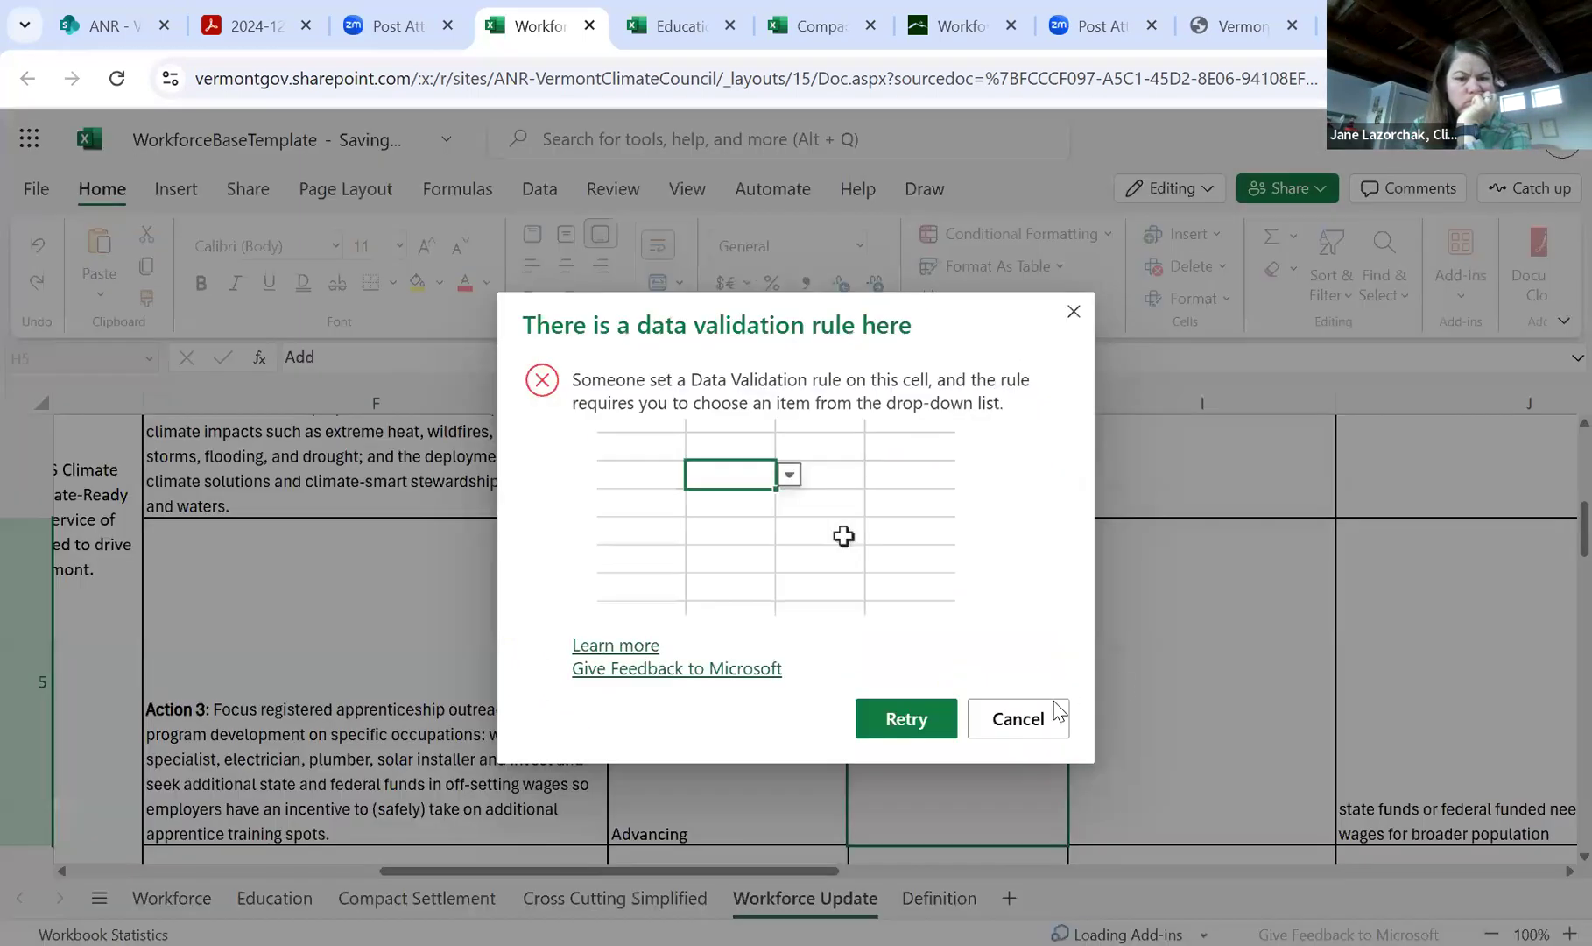
pyautogui.hotkey('ctrl', 'a')
pyautogui.tripleClick(1070, 322)
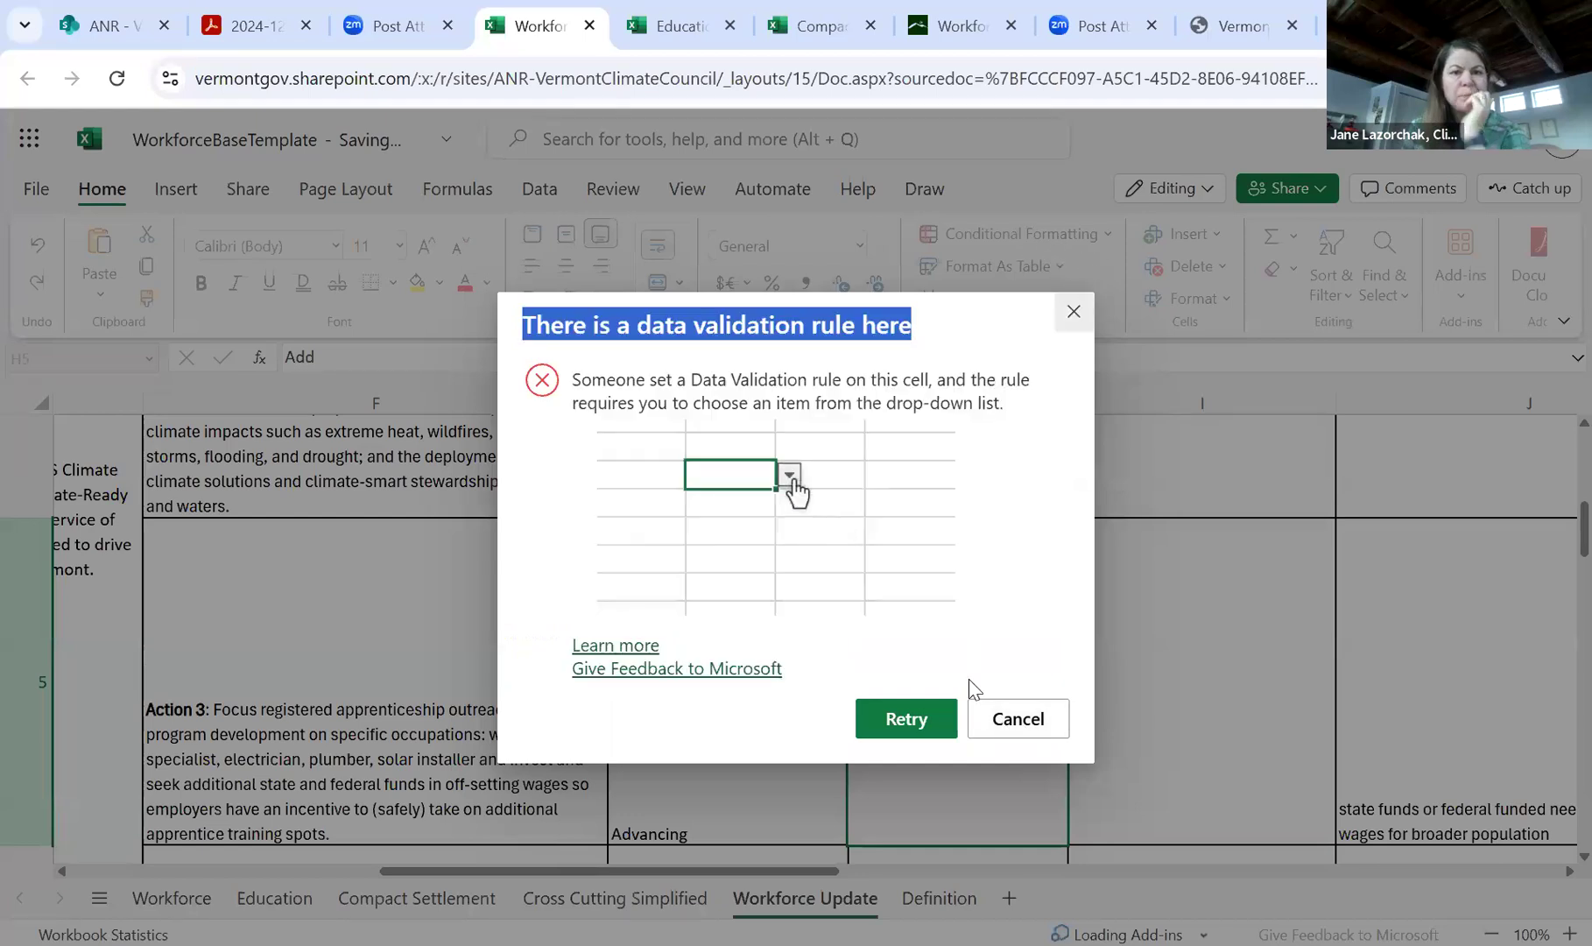
pyautogui.click(1072, 315)
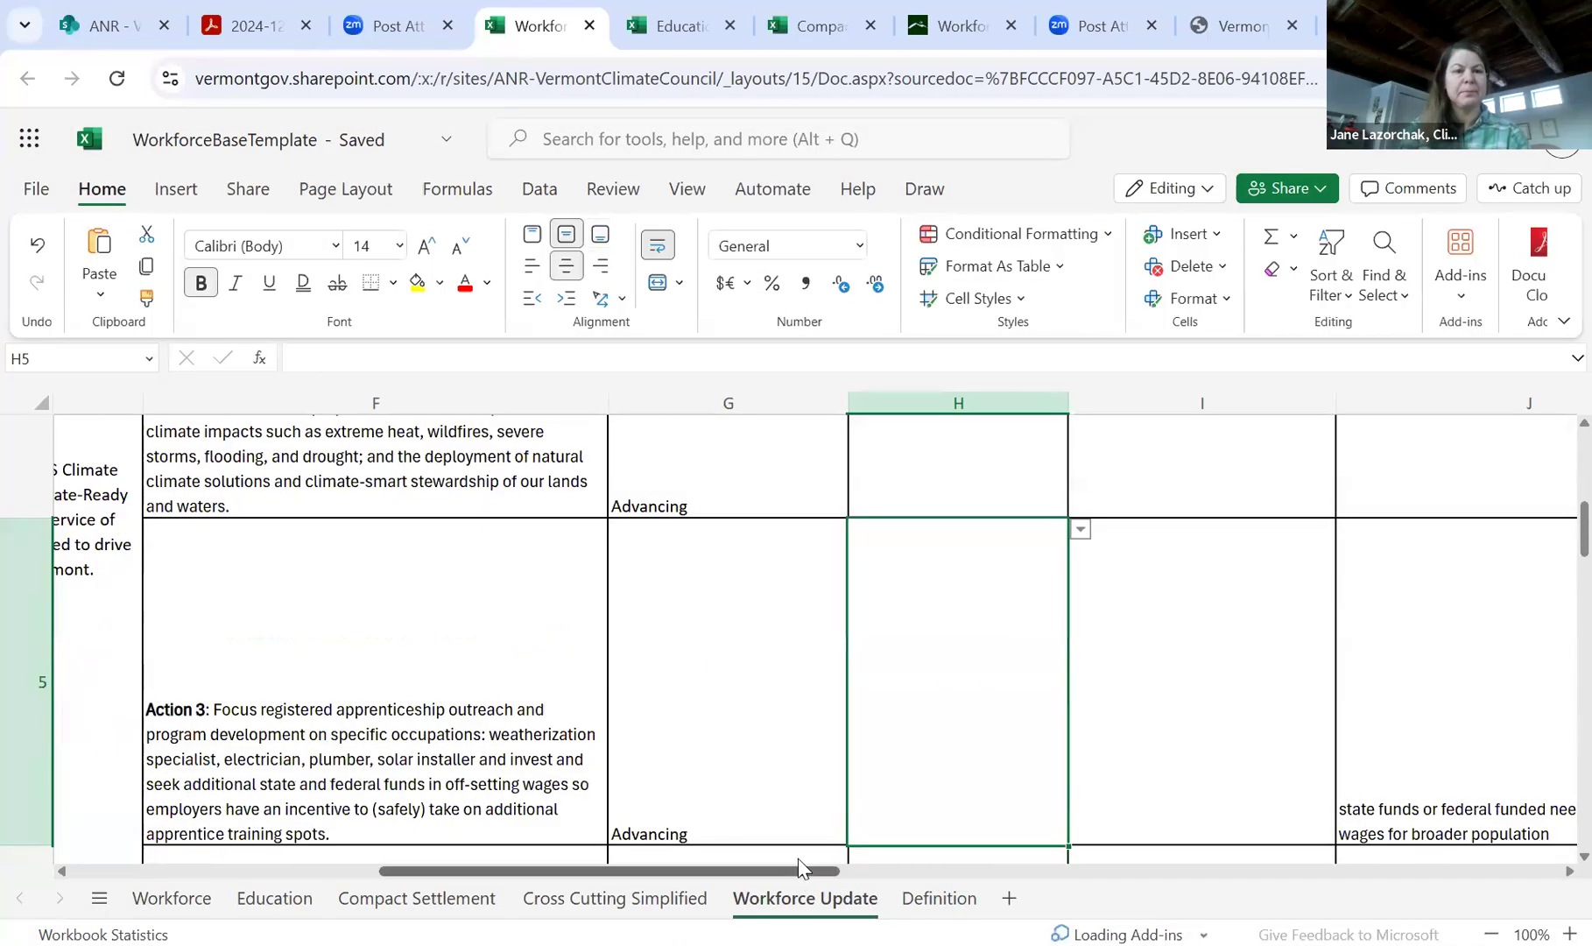
# - Set the Status of Action 4 in row 6 to Advancing
pyautogui.scroll(-3, 787, 803)
pyautogui.hscroll(-3, 788, 803)
pyautogui.scroll(-3, 788, 803)
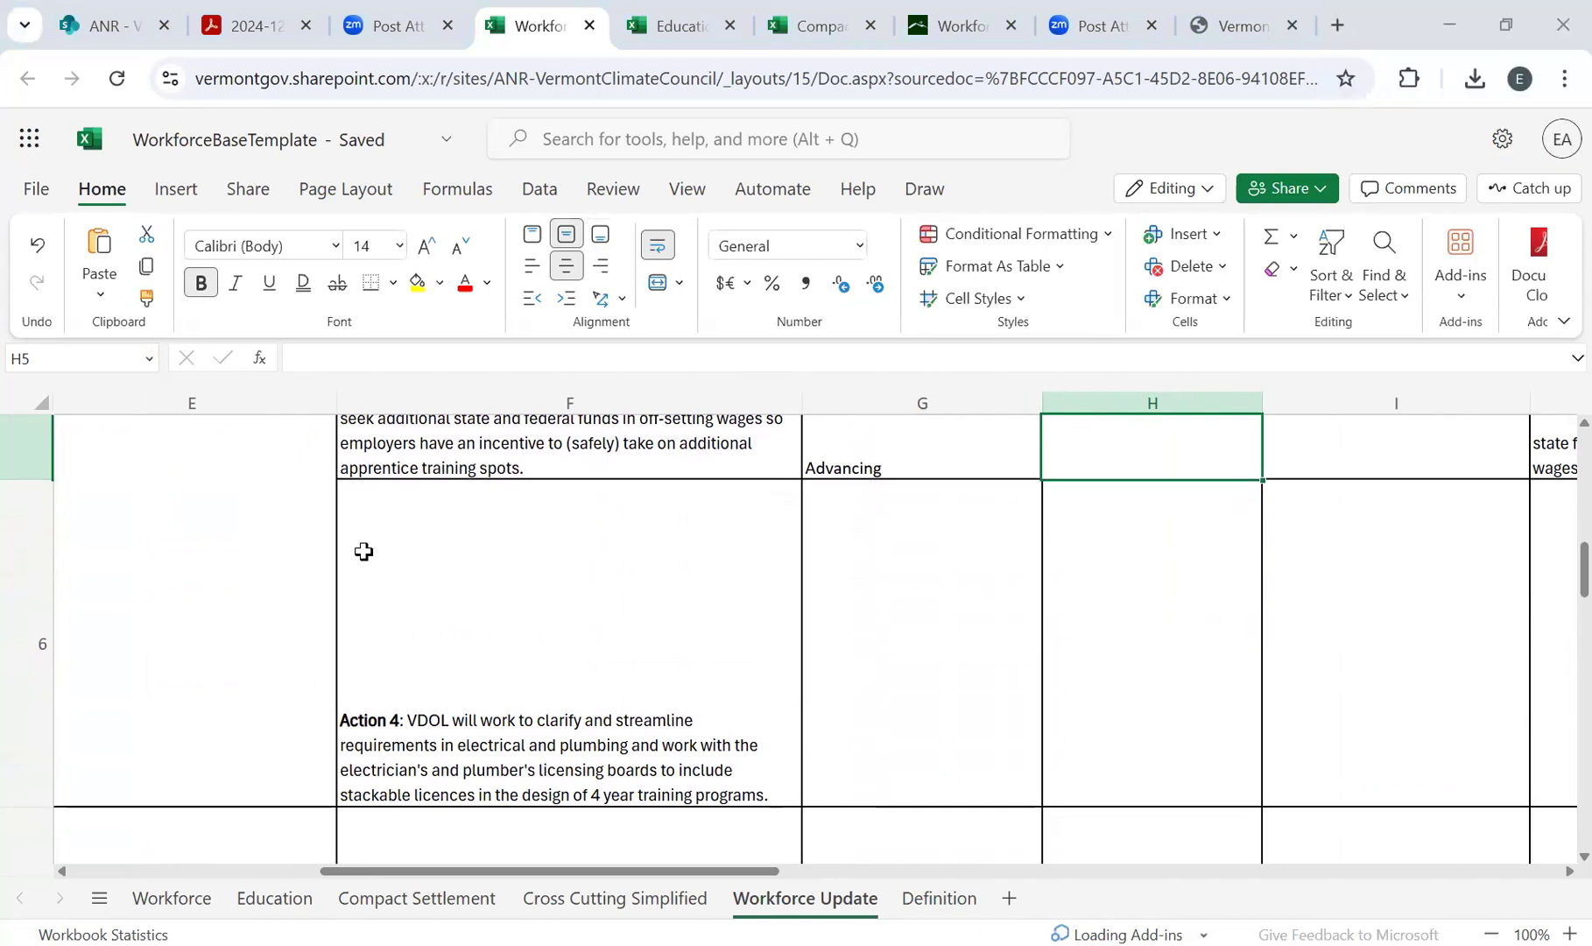
pyautogui.doubleClick(205, 572)
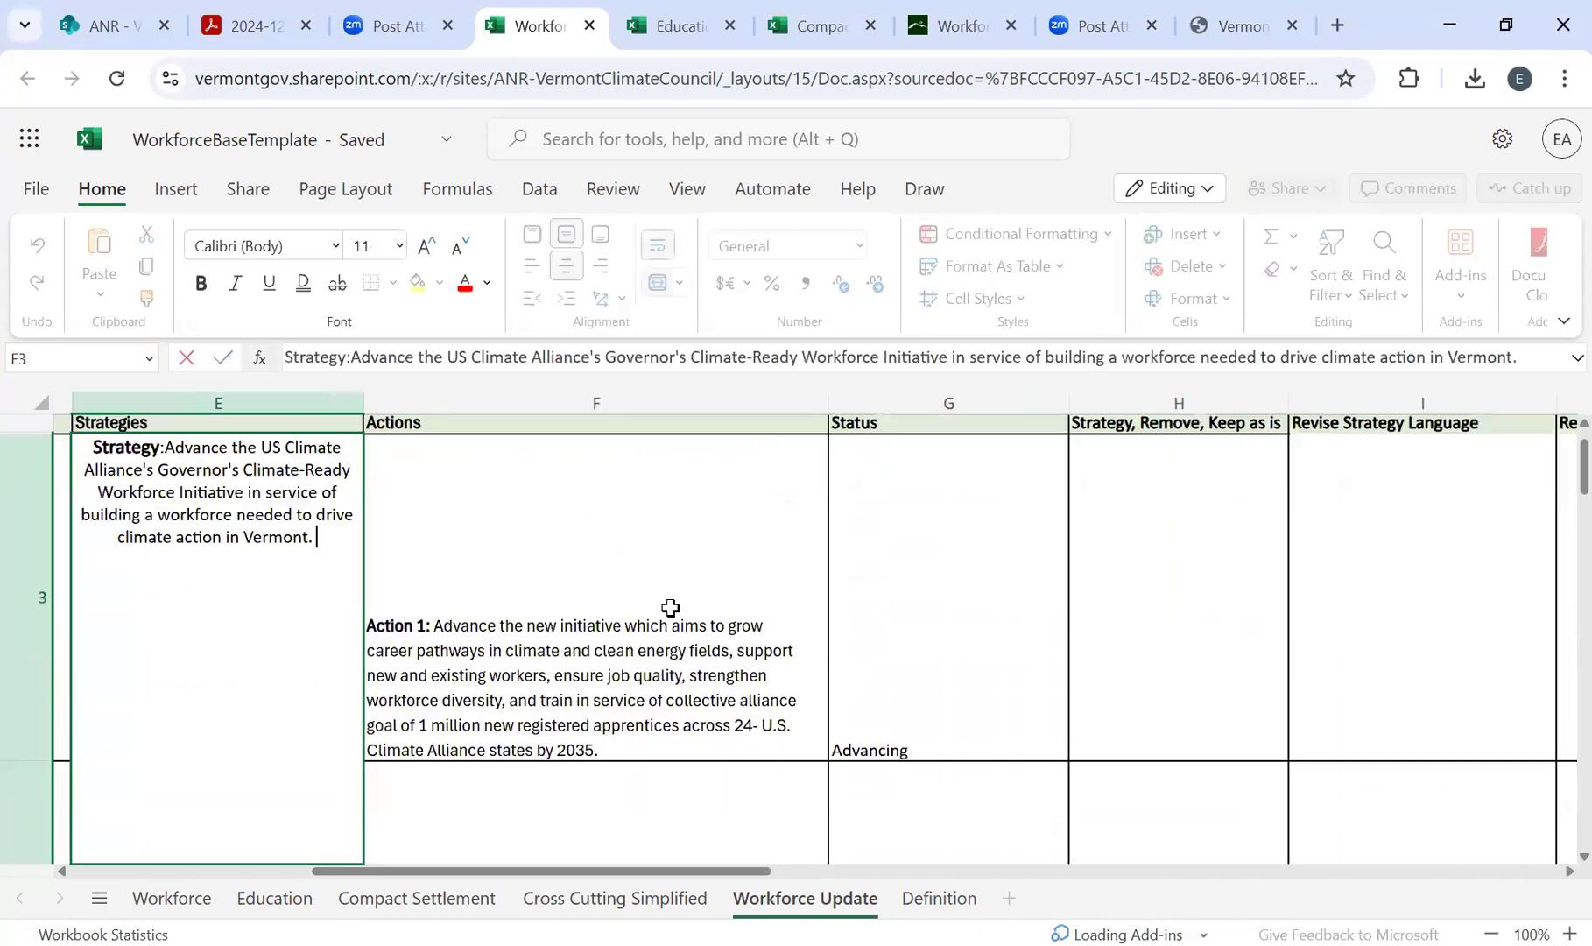
pyautogui.scroll(-8, 668, 608)
pyautogui.scroll(-3, 775, 632)
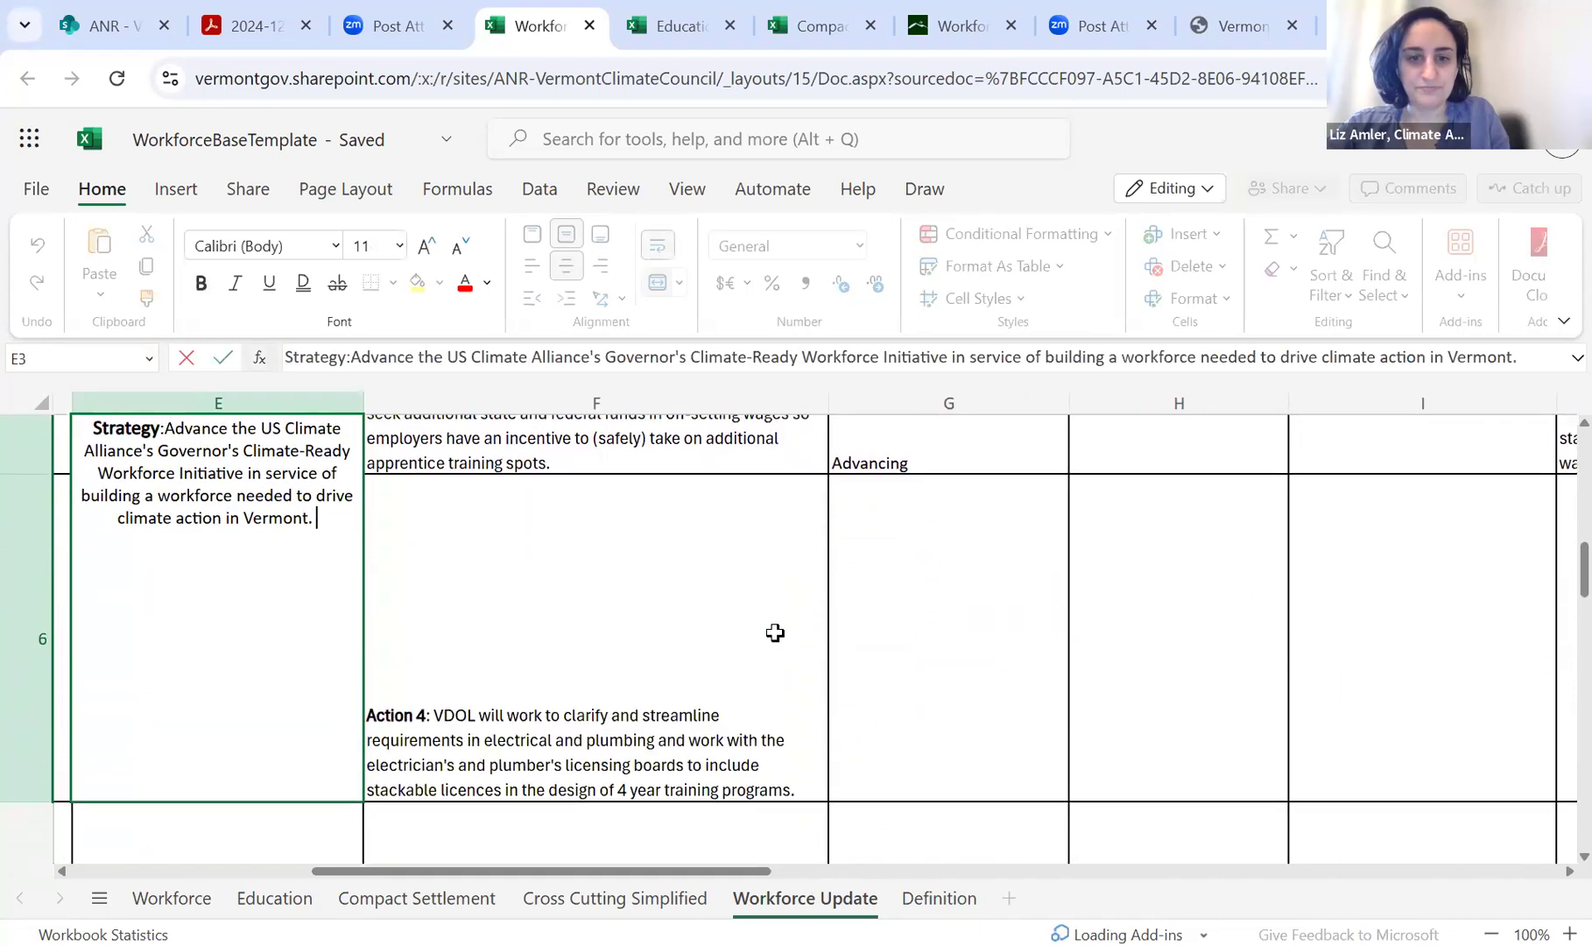
pyautogui.click(960, 675)
pyautogui.click(1276, 751)
# - Enter the note "DOL working on this" for Action 4 in J6
pyautogui.hscroll(5, 1277, 751)
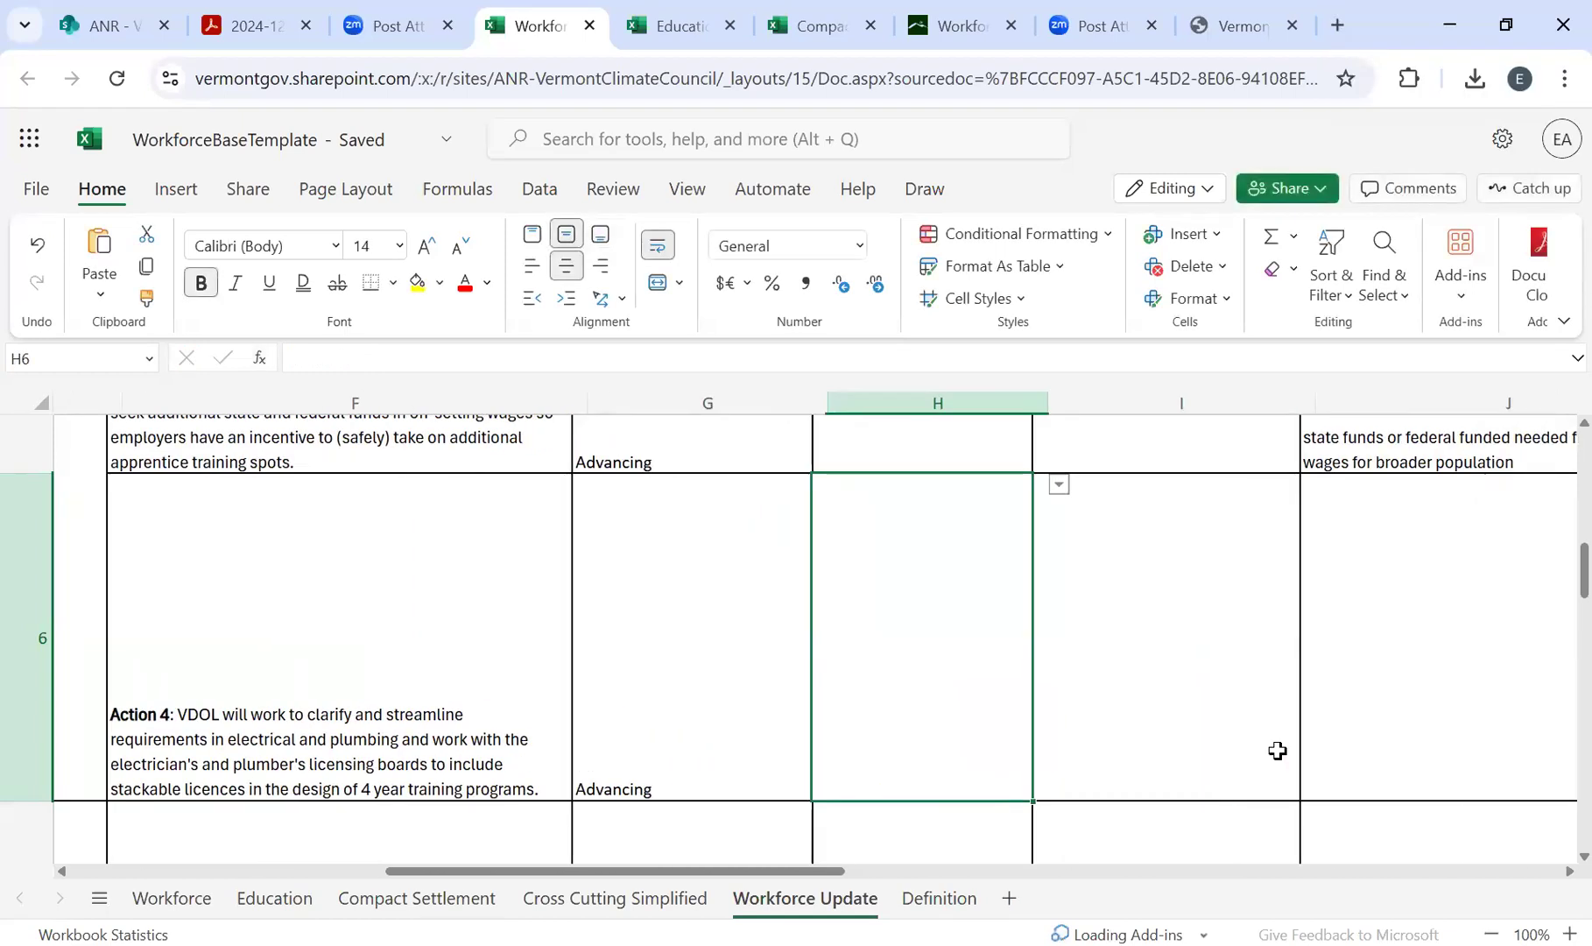
pyautogui.click(1277, 755)
pyautogui.write('DOL working on this')
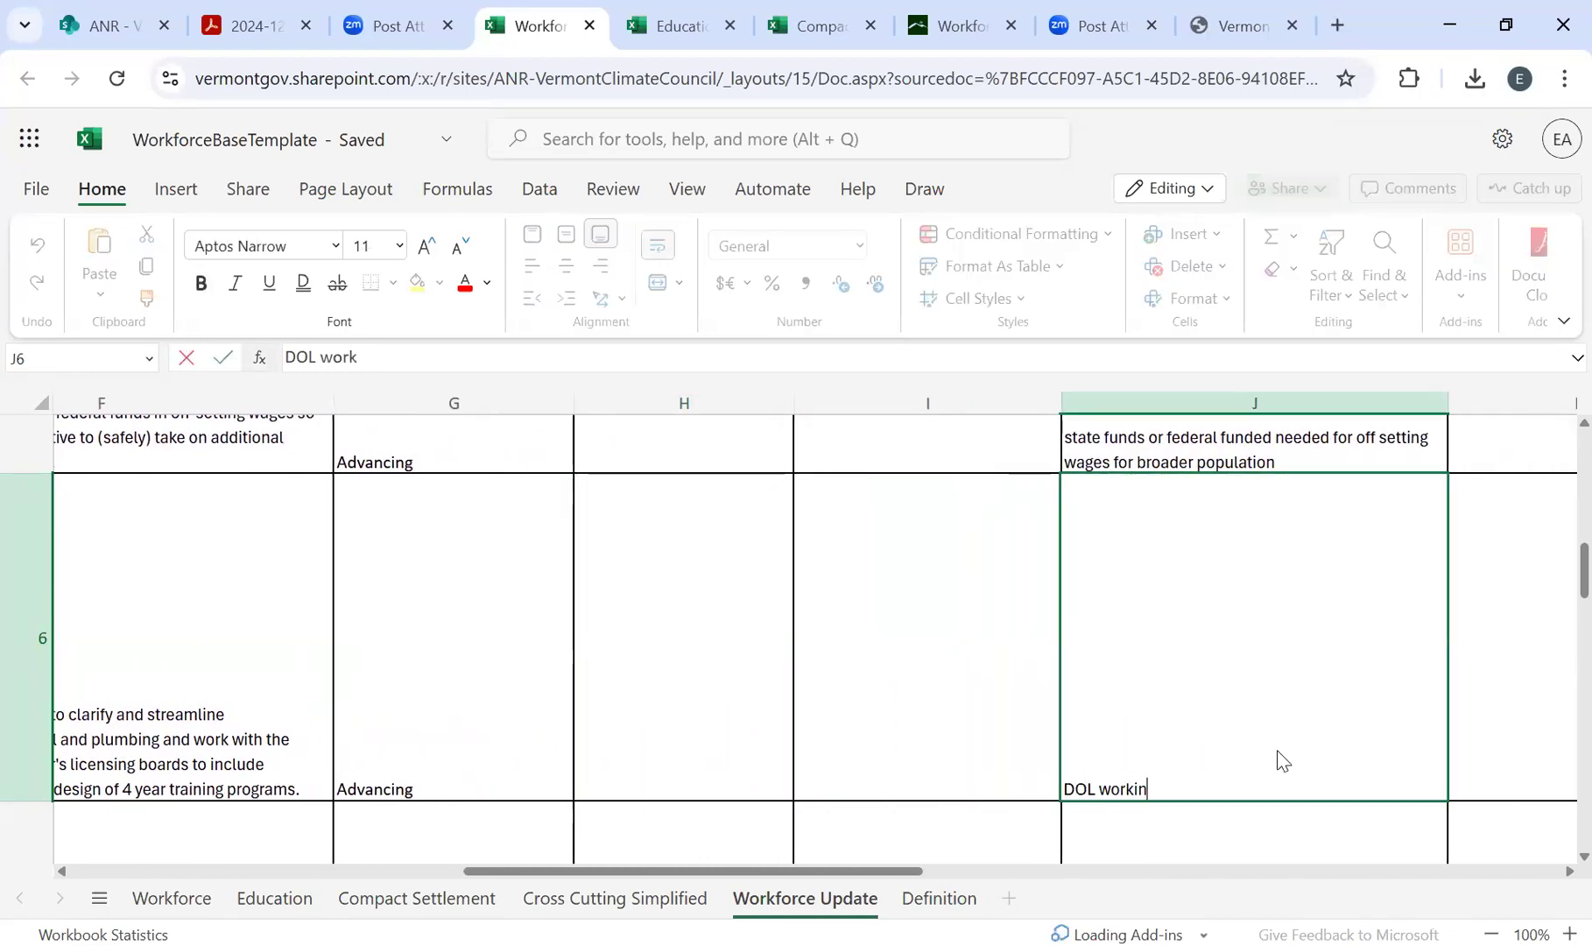
pyautogui.click(415, 704)
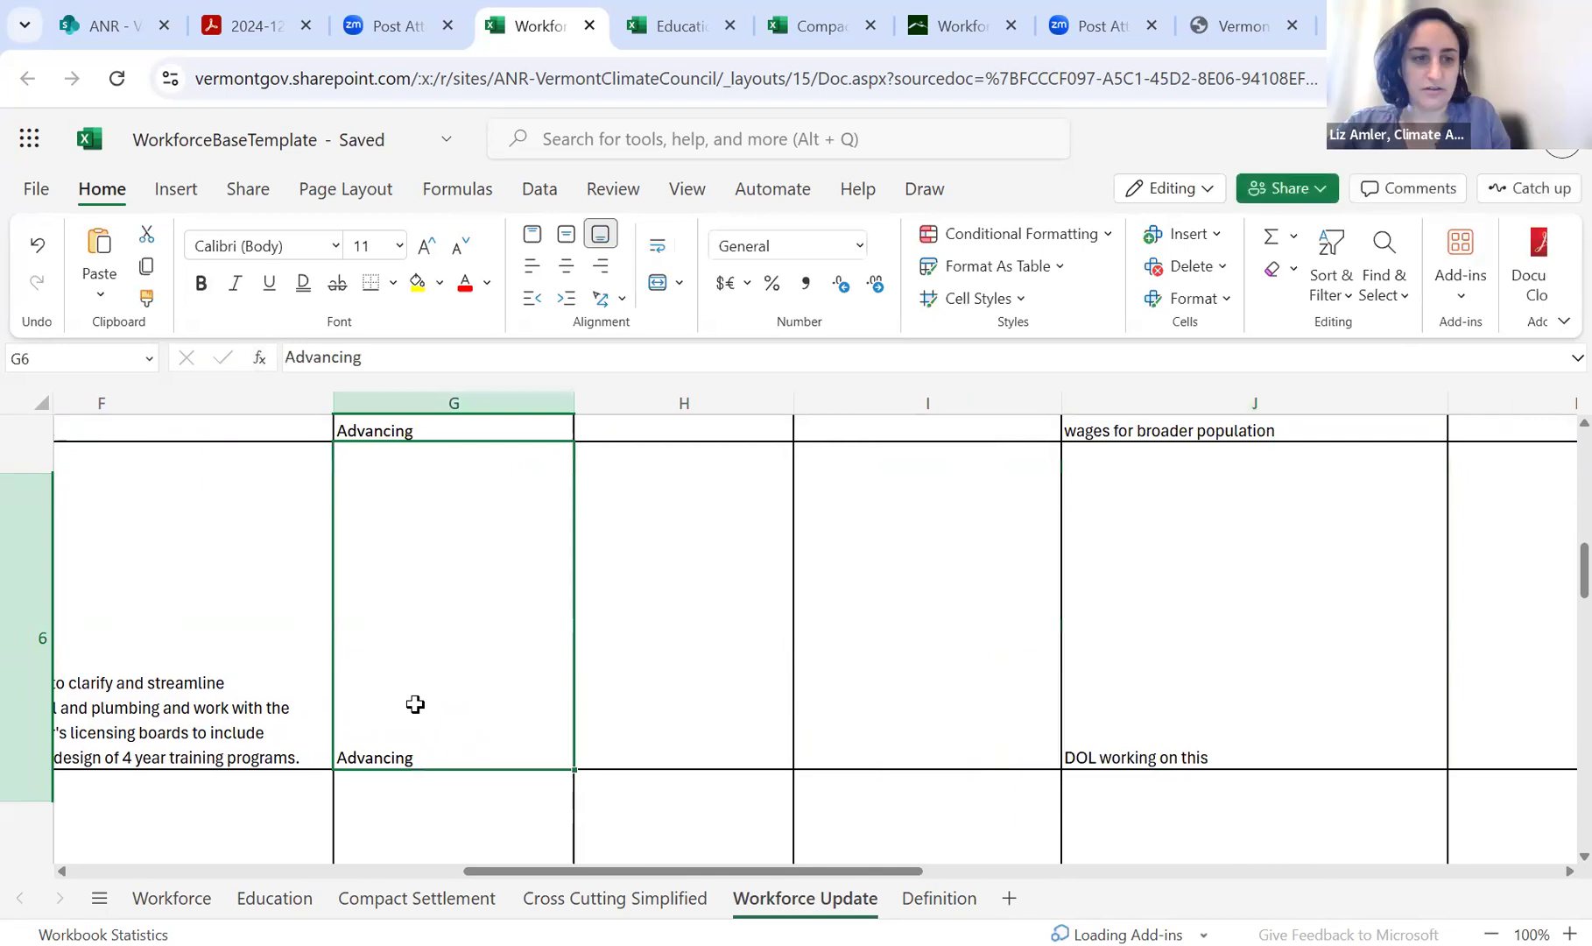
pyautogui.scroll(-1, 415, 709)
pyautogui.click(416, 714)
pyautogui.rightClick(416, 715)
pyautogui.press('Escape')
# - Open the contractor network Strategy text in E7 for editing
pyautogui.hscroll(-5, 349, 688)
pyautogui.scroll(-2, 351, 691)
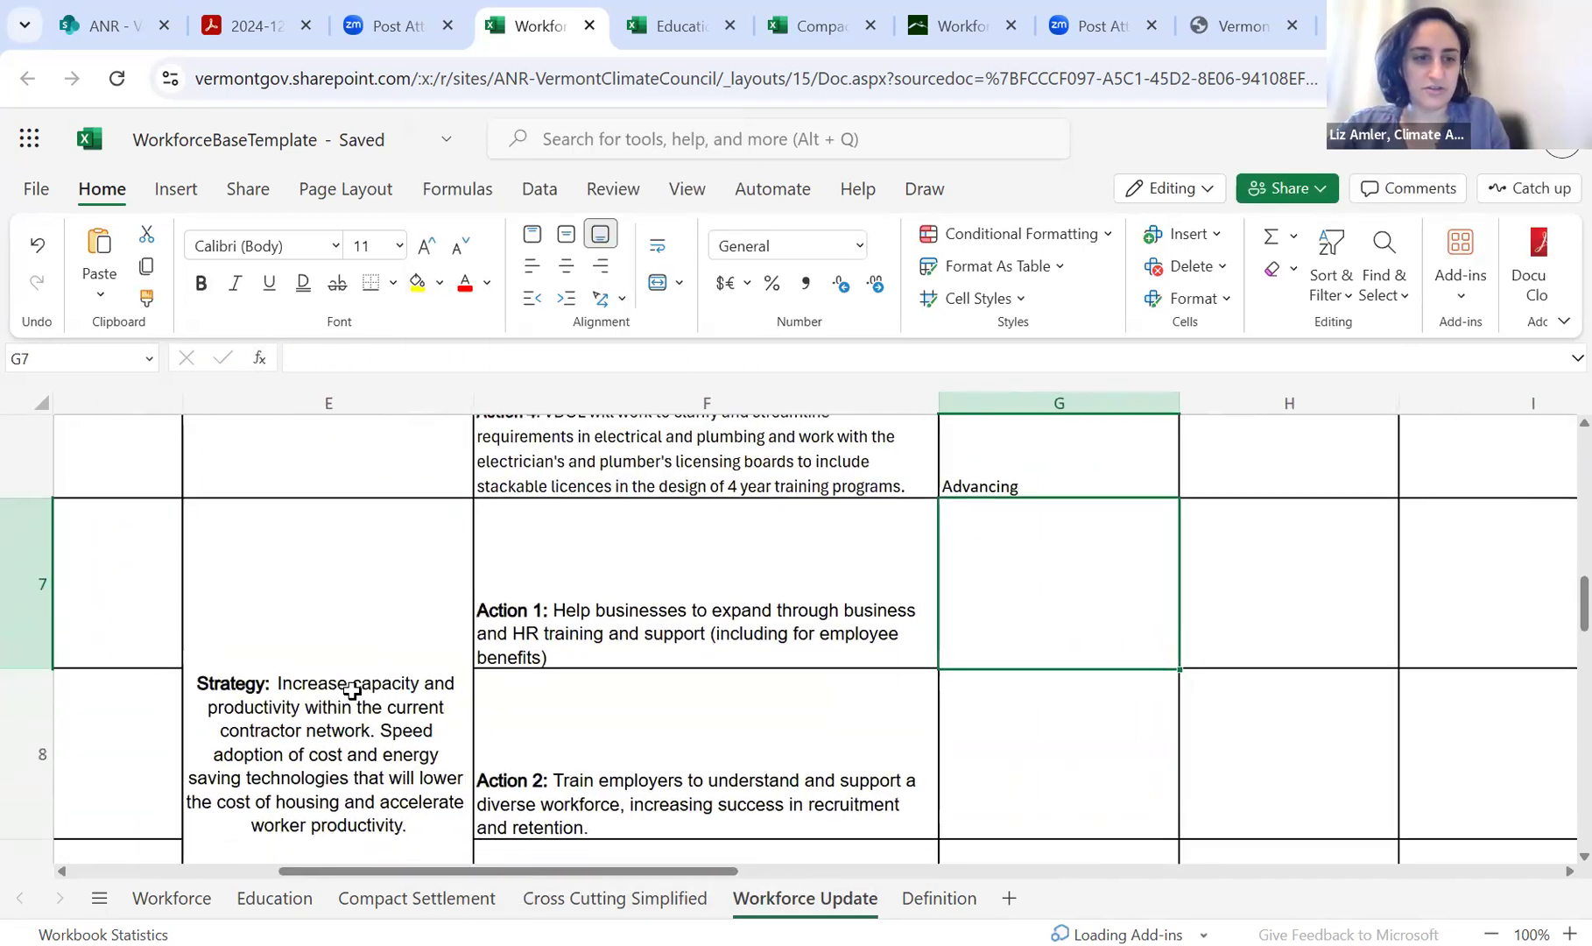
pyautogui.scroll(-2, 352, 690)
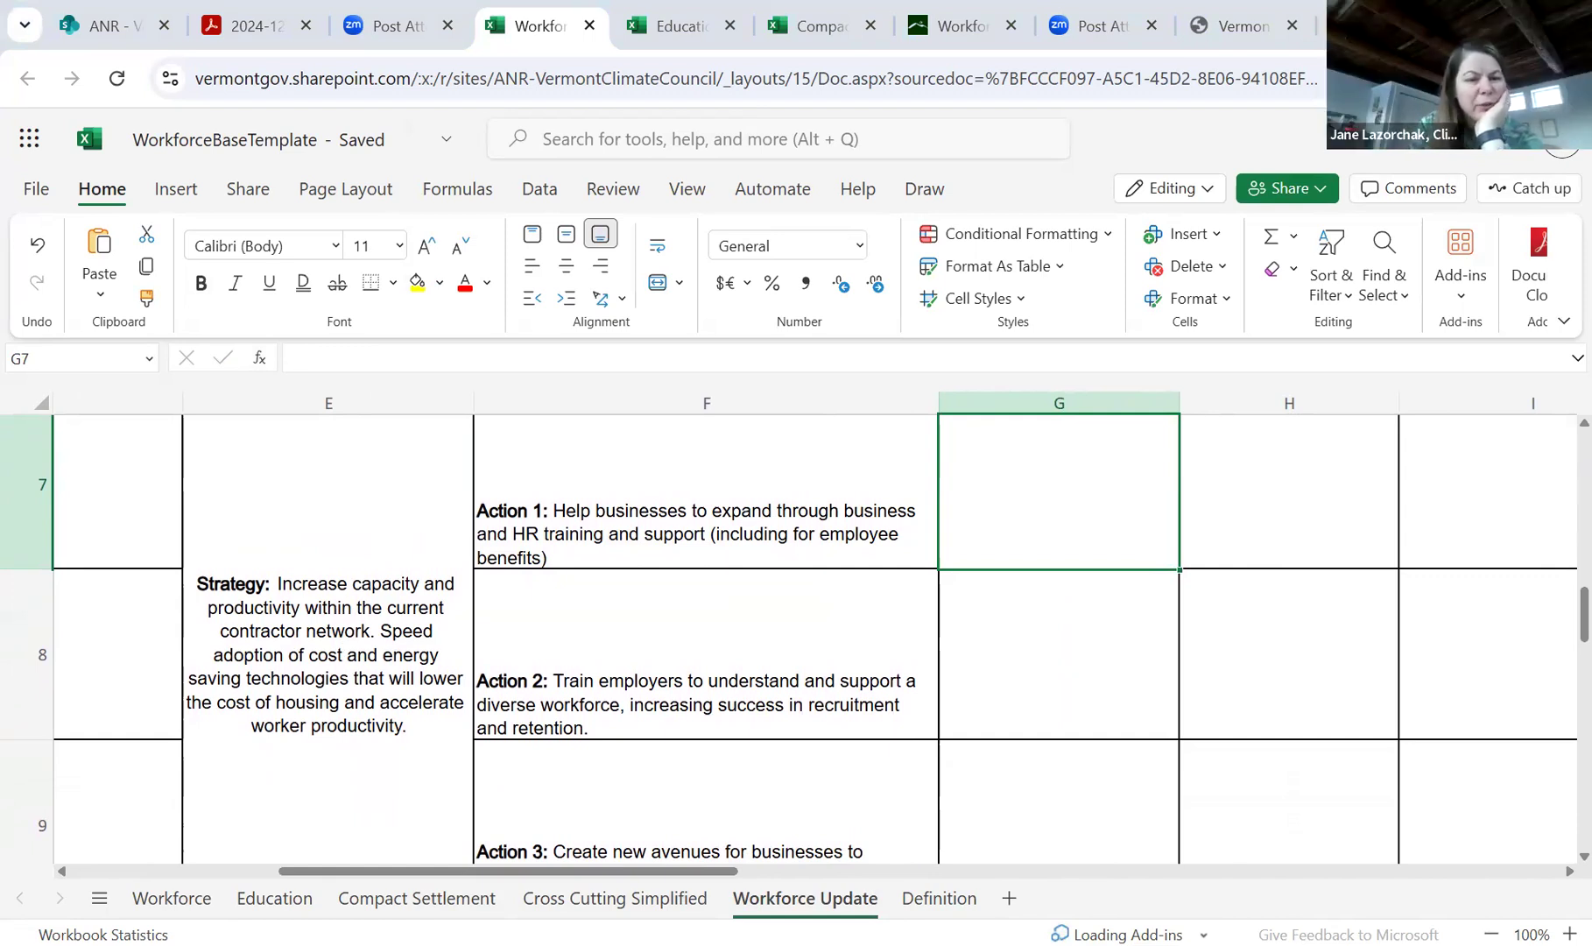
pyautogui.click(269, 517)
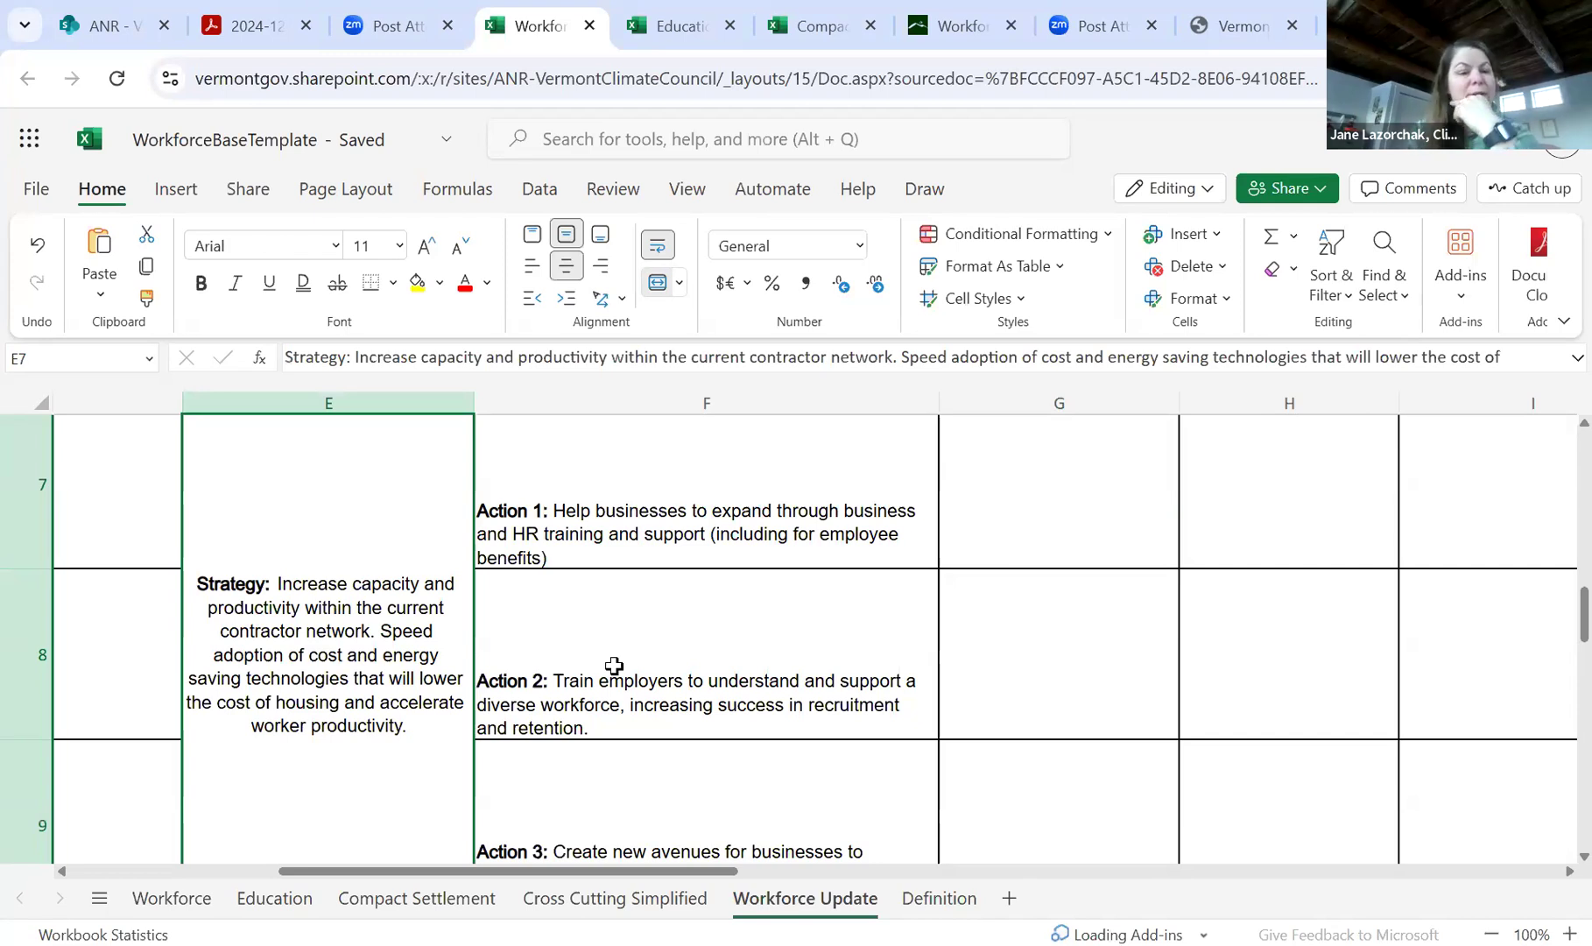
pyautogui.doubleClick(417, 658)
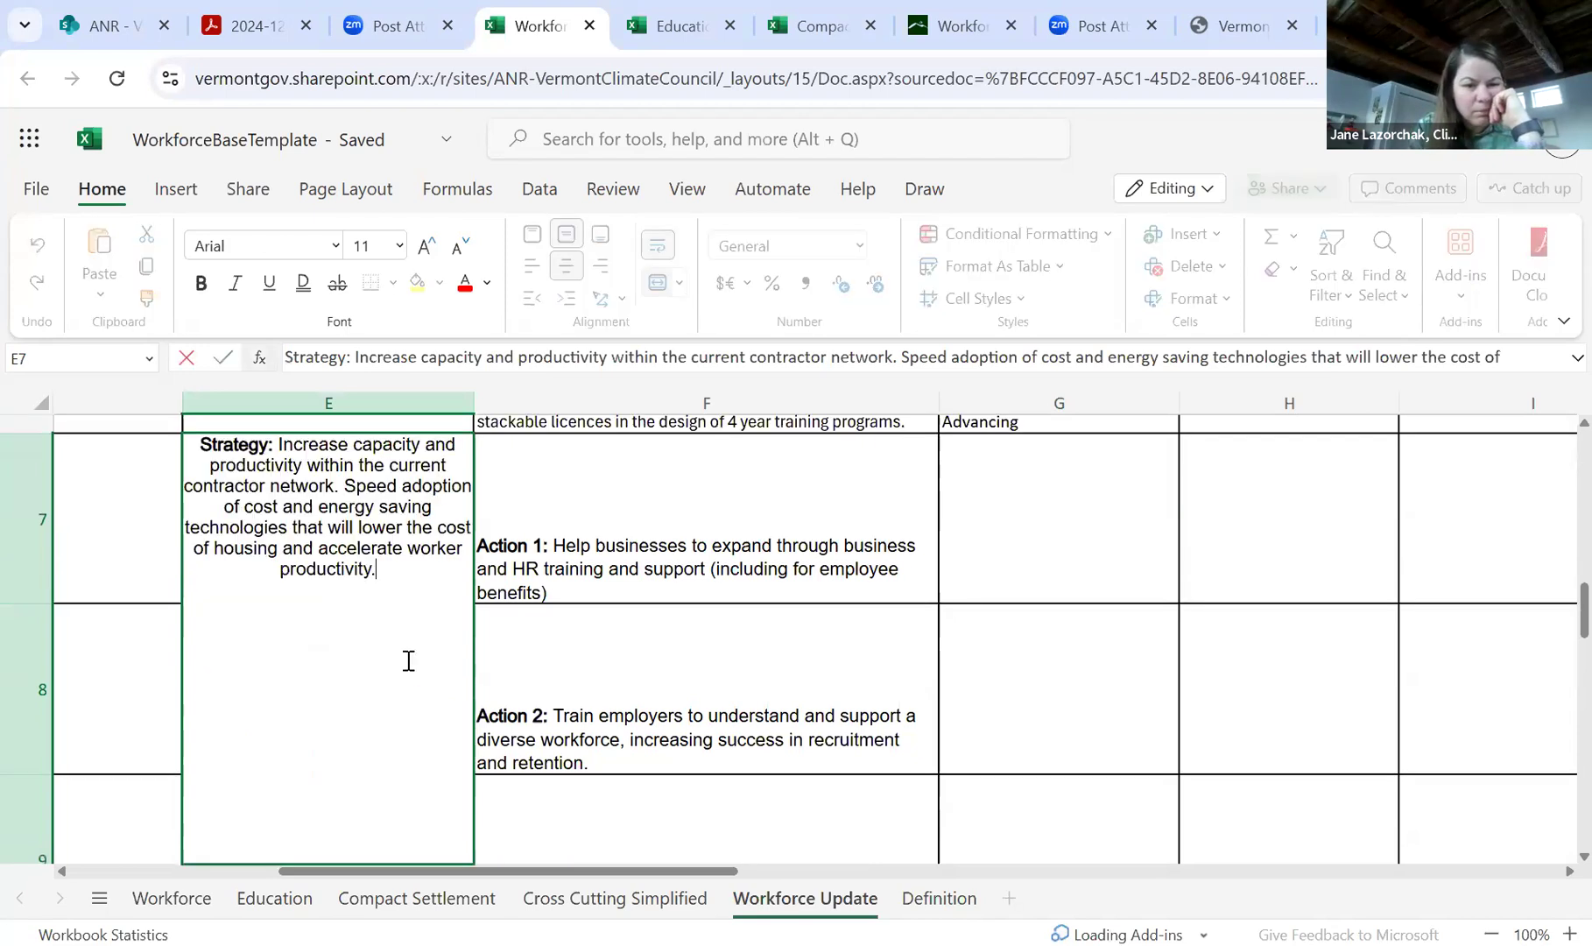
pyautogui.click(318, 505)
pyautogui.press('BackSpace')
pyautogui.press('BackSpace')
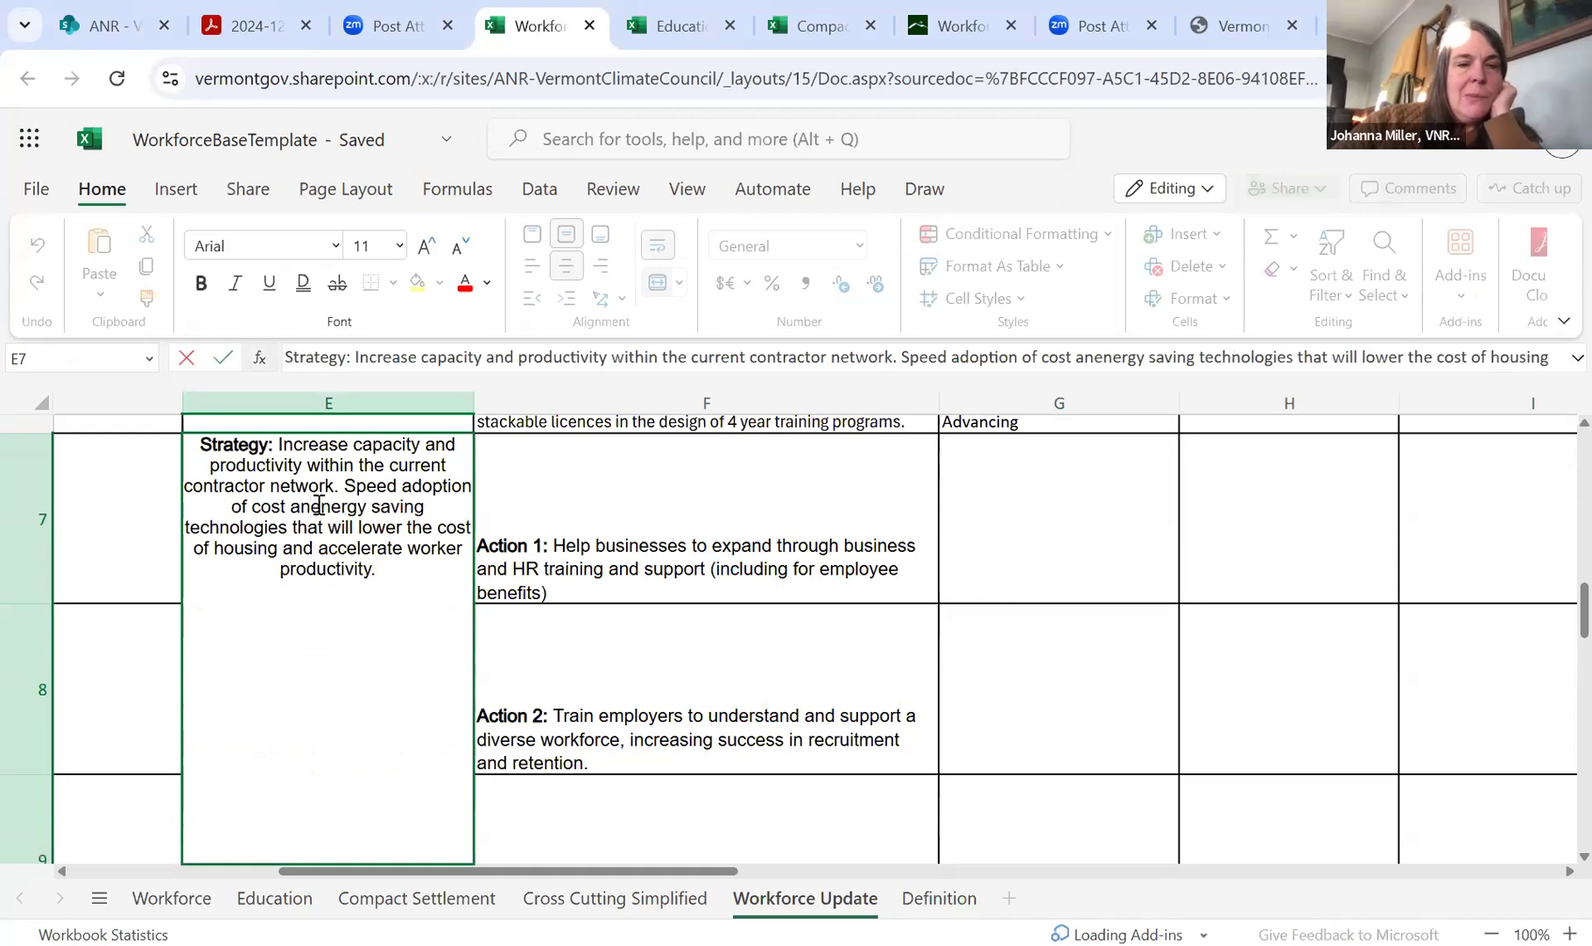
pyautogui.write('d')
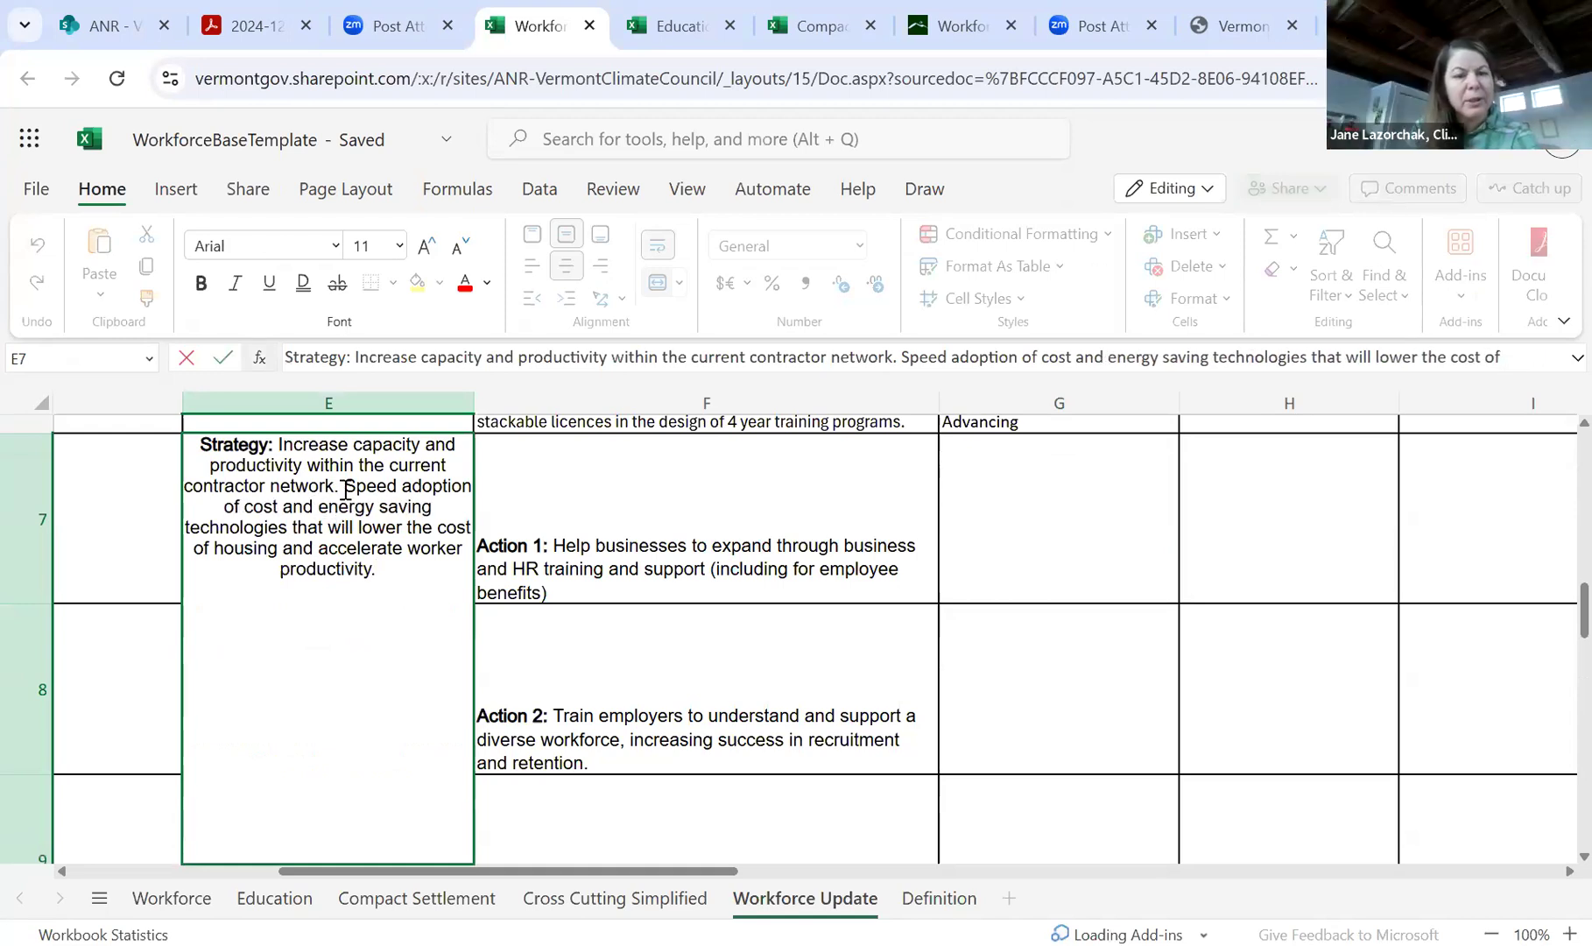
# - Join the first two sentences of the E7 Strategy, replacing the period after "network" with "to" and making "speed" lowercase
pyautogui.click(345, 489)
pyautogui.press('BackSpace')
pyautogui.press('BackSpace')
pyautogui.write('to')
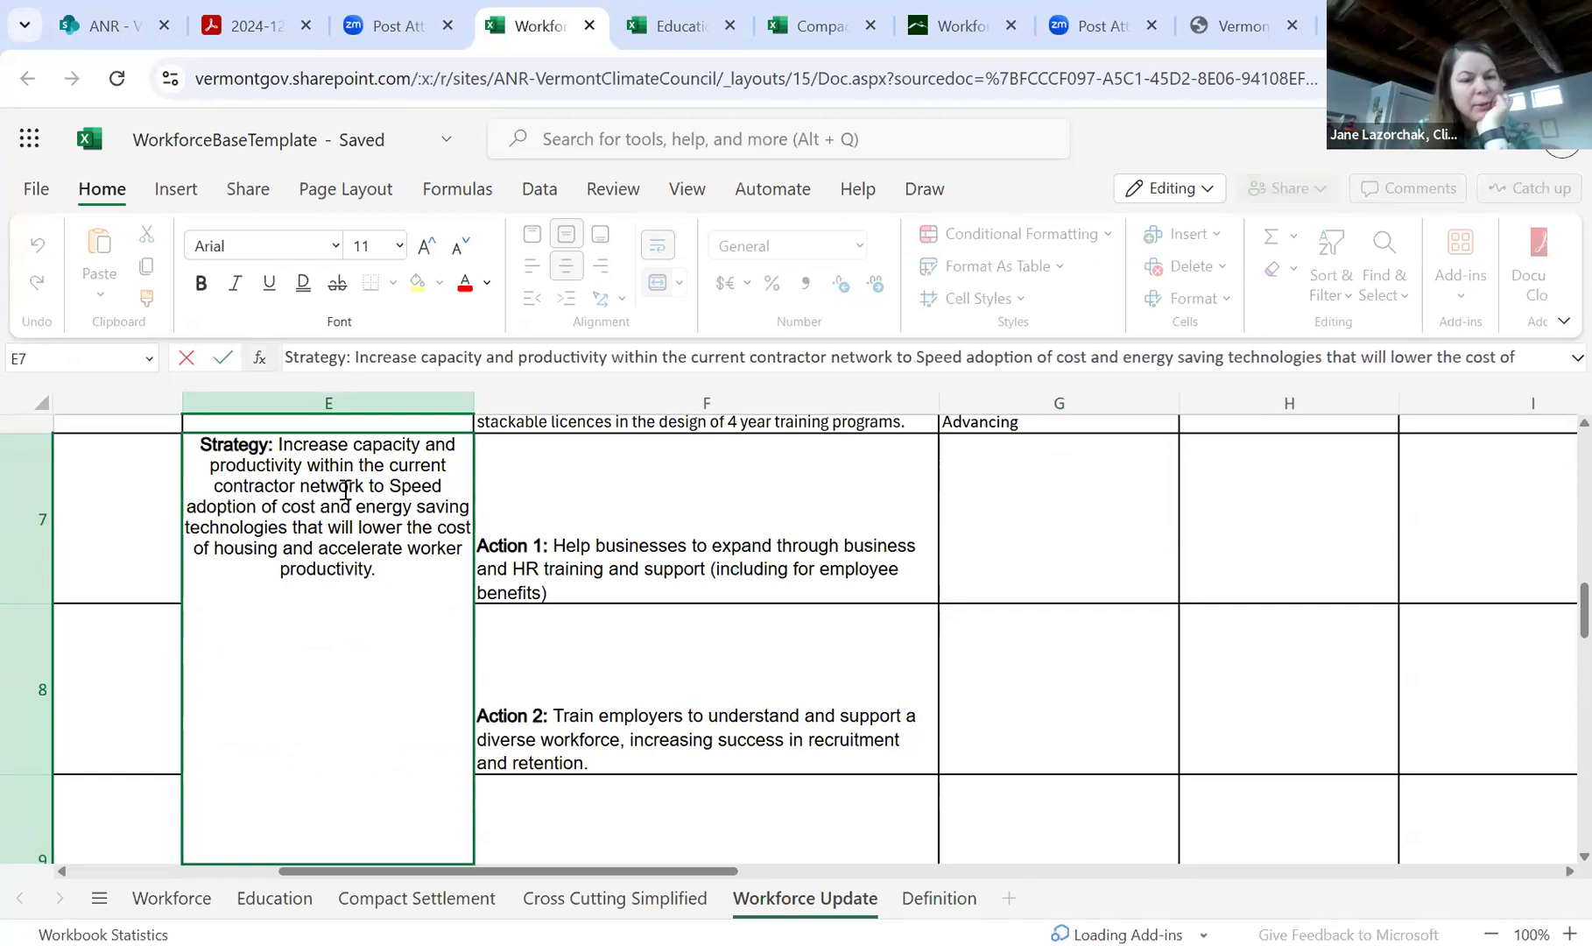
pyautogui.press('Delete')
pyautogui.write('s')
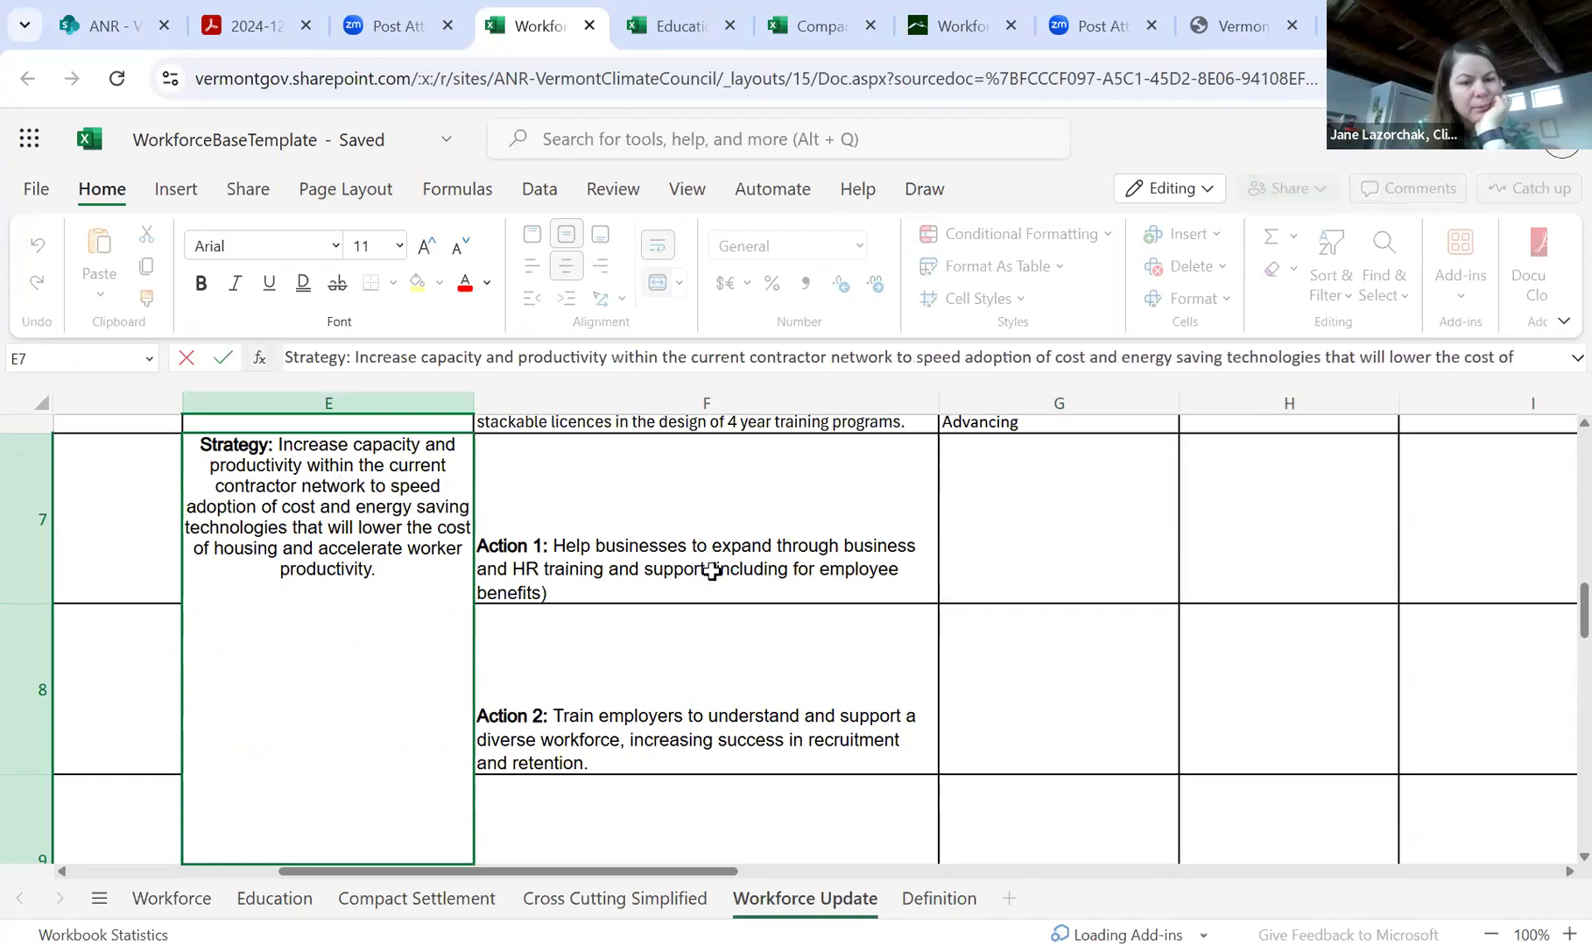
pyautogui.click(718, 571)
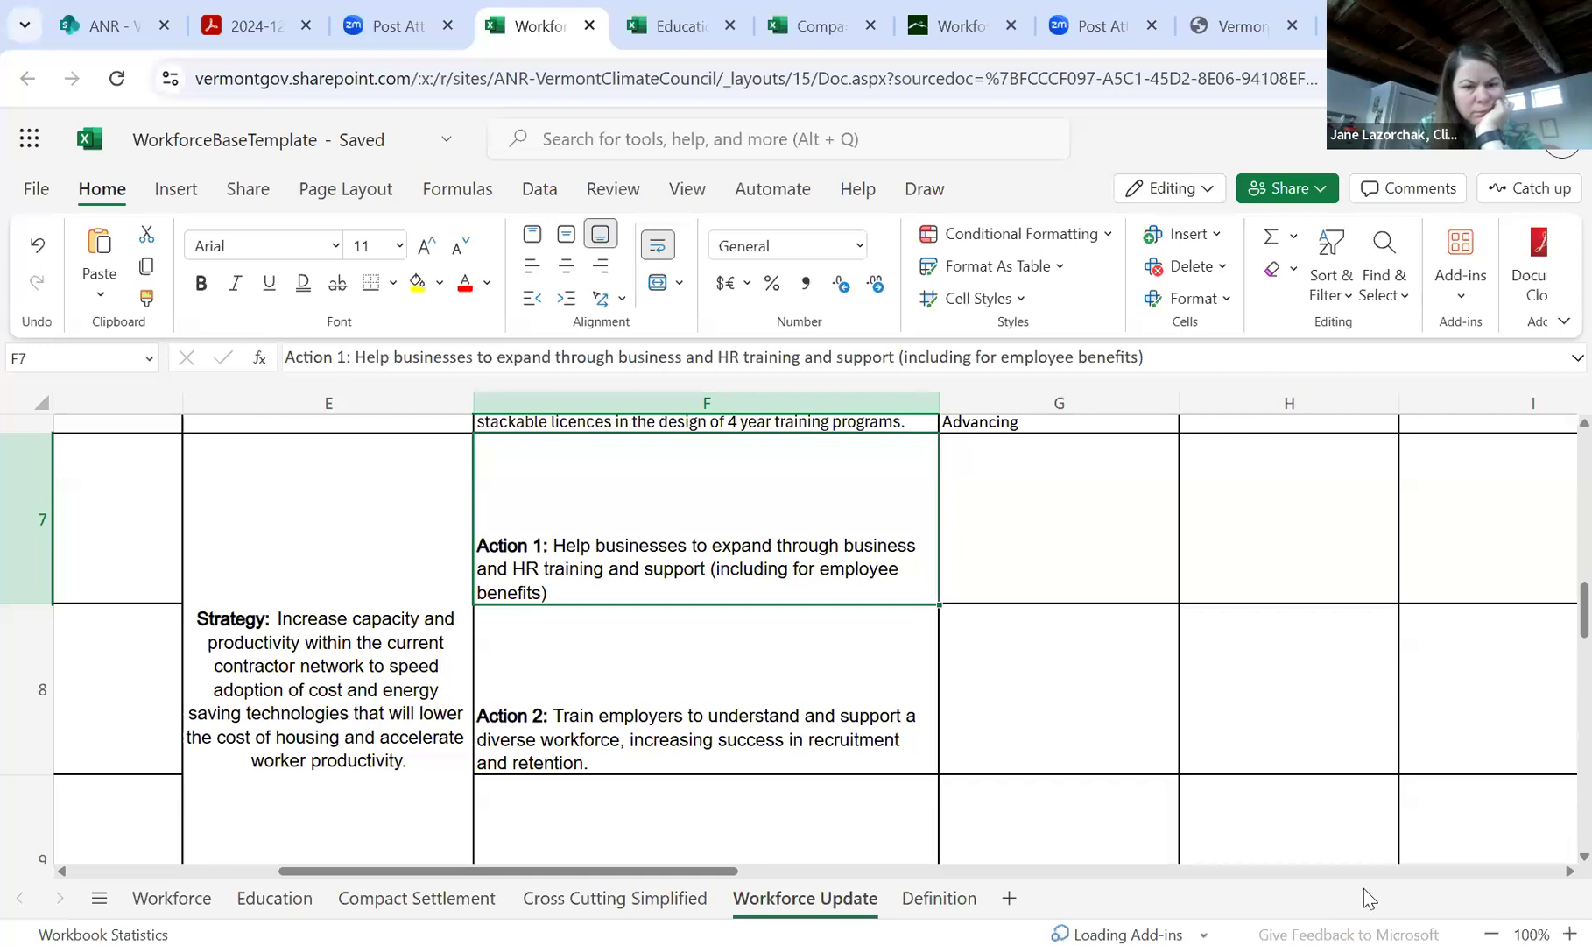
# - Copy the Action 2 wording in F8 from "Train employers" through "retention.", leaving out its label
pyautogui.click(145, 527)
pyautogui.scroll(-1, 149, 534)
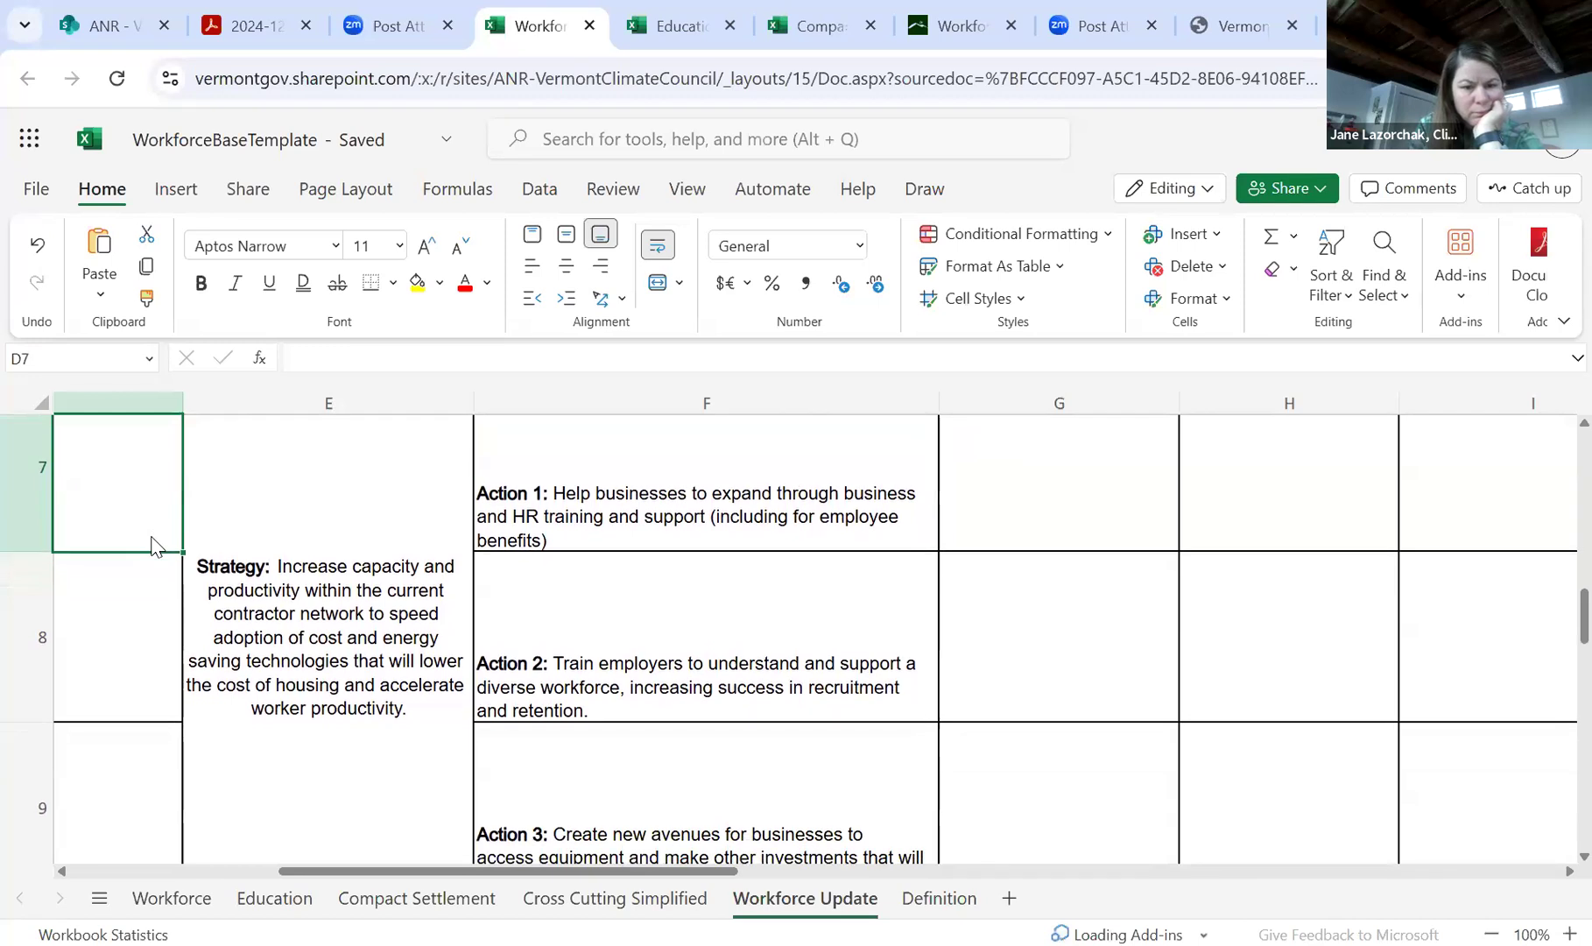
pyautogui.scroll(-1, 147, 534)
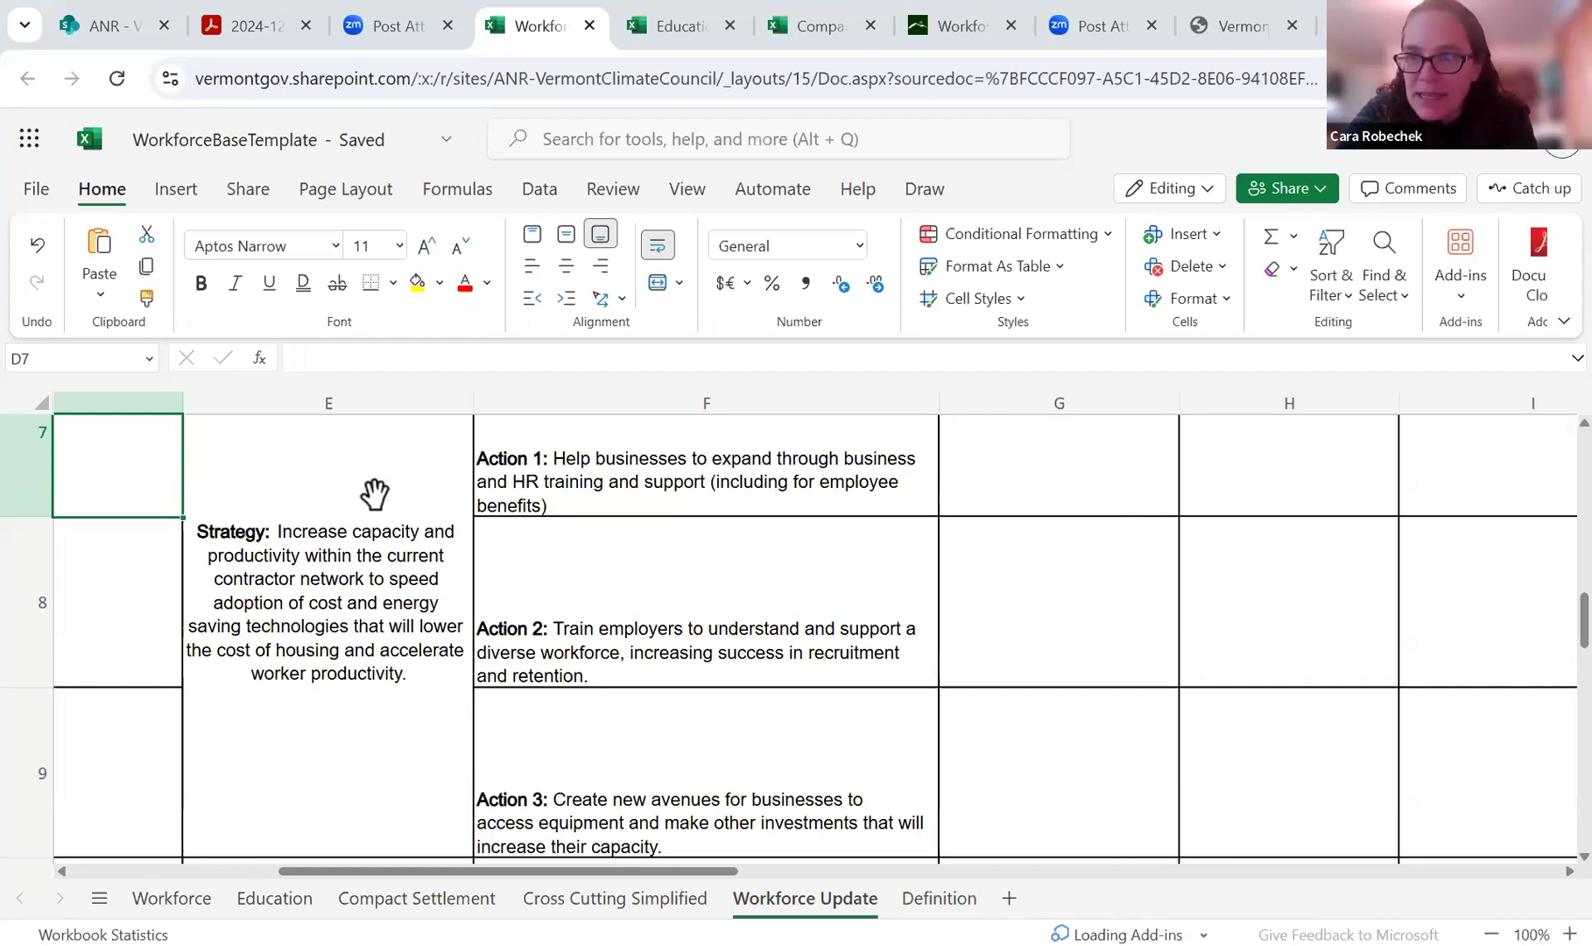
pyautogui.click(538, 553)
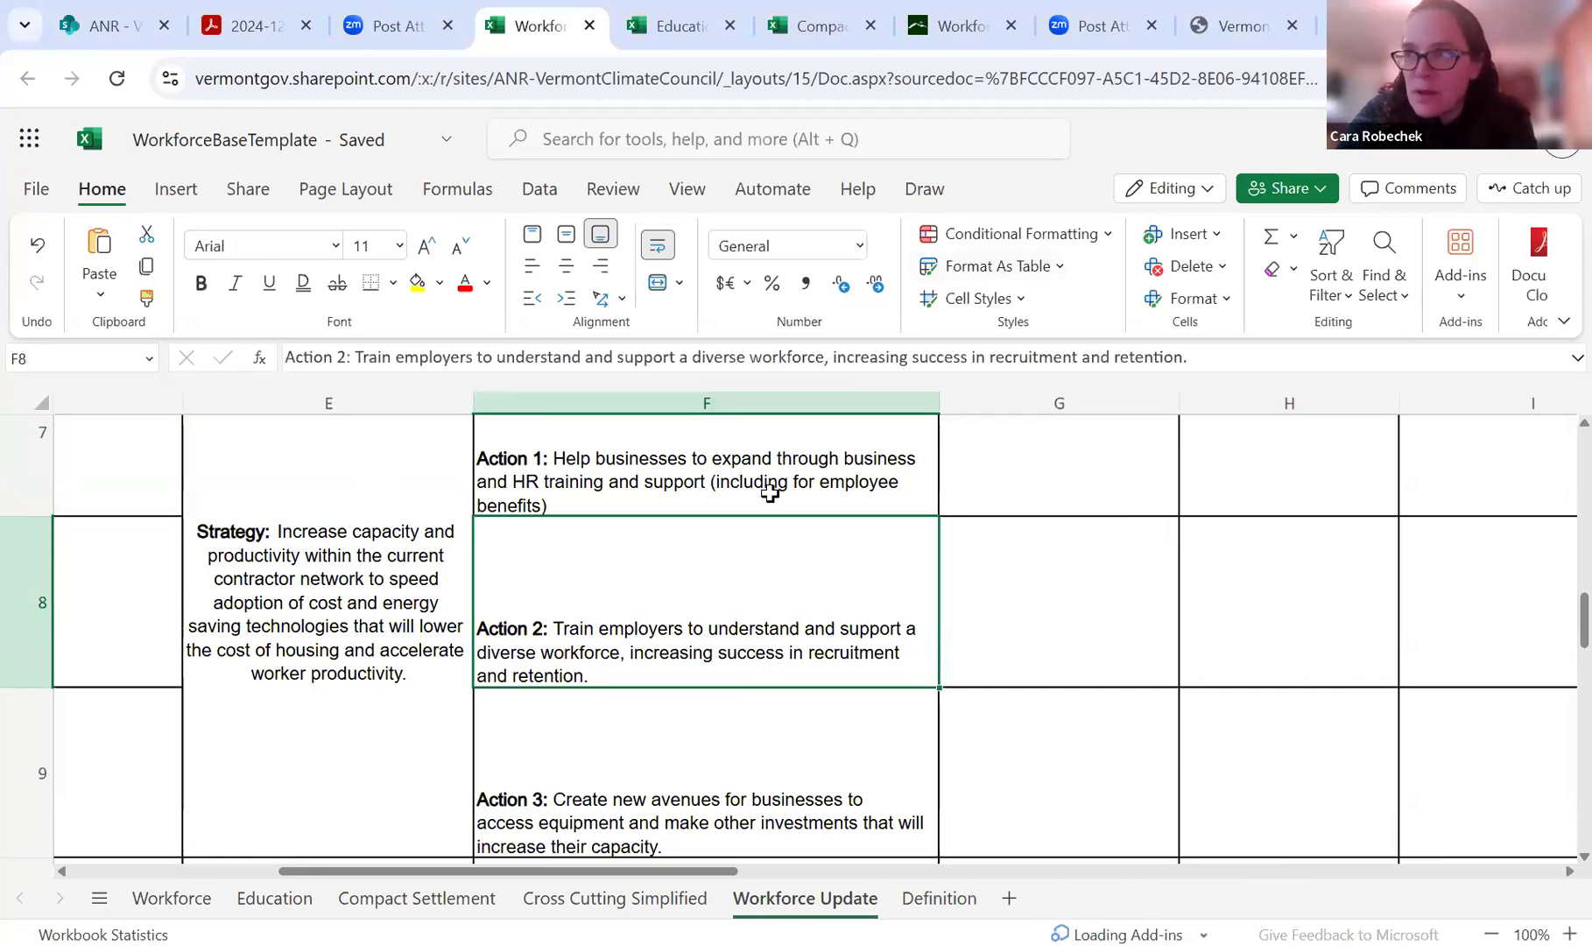
pyautogui.doubleClick(697, 671)
pyautogui.moveTo(697, 671); pyautogui.dragTo(555, 631)
pyautogui.hotkey('ctrl', 'c')
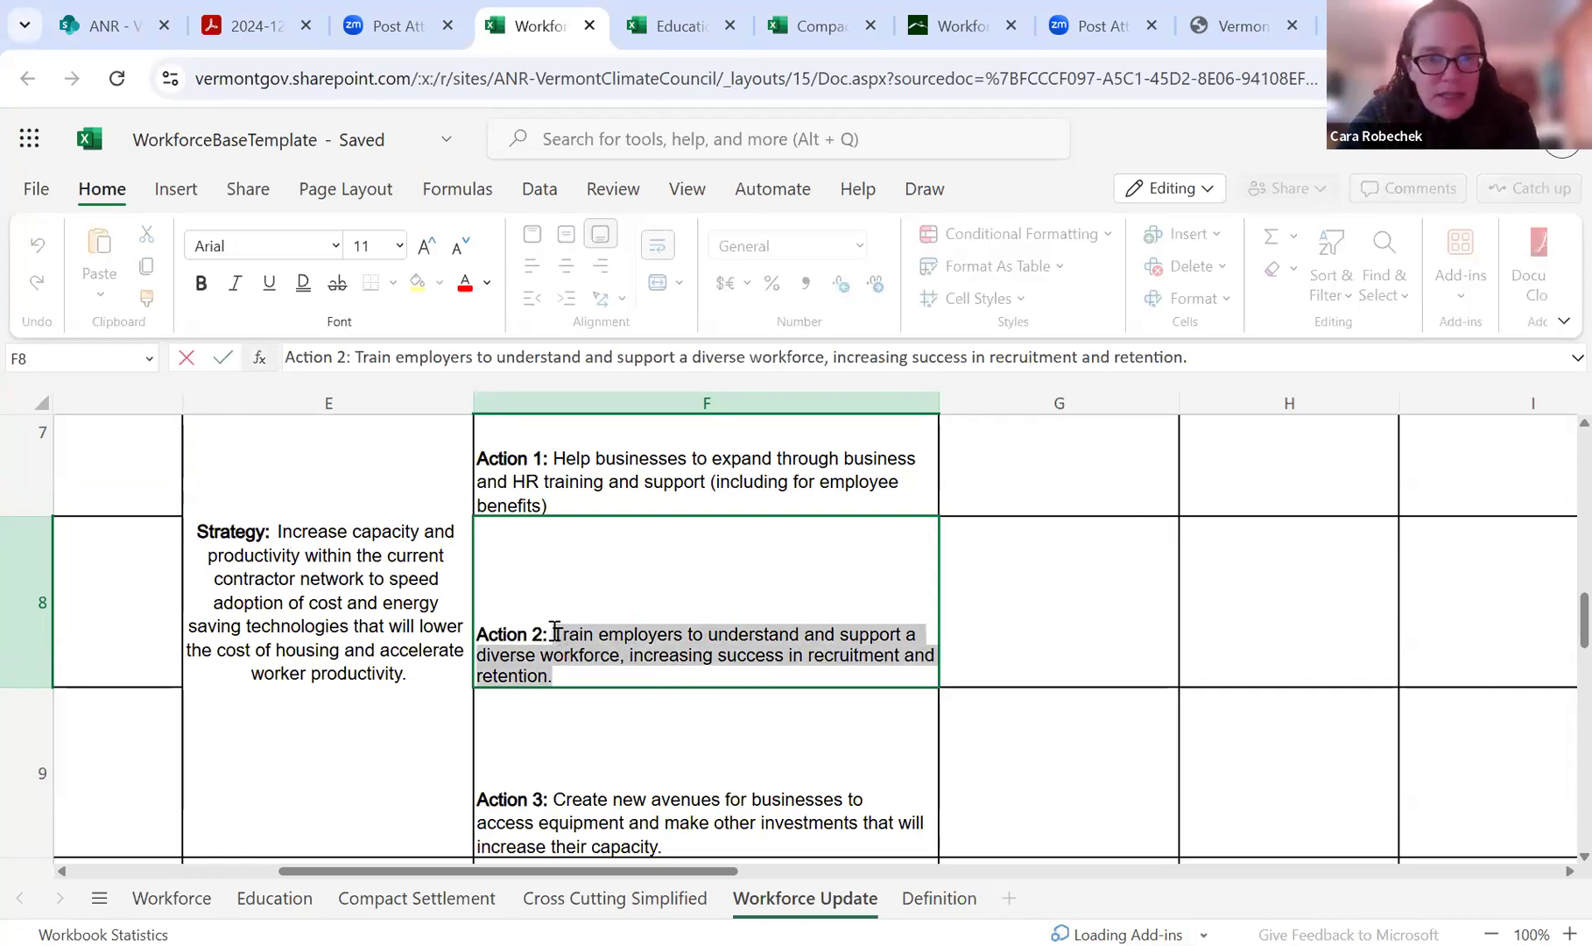
# - Append a period and the copied Action 2 wording to the end of the Action 1 text in F7
pyautogui.click(591, 499)
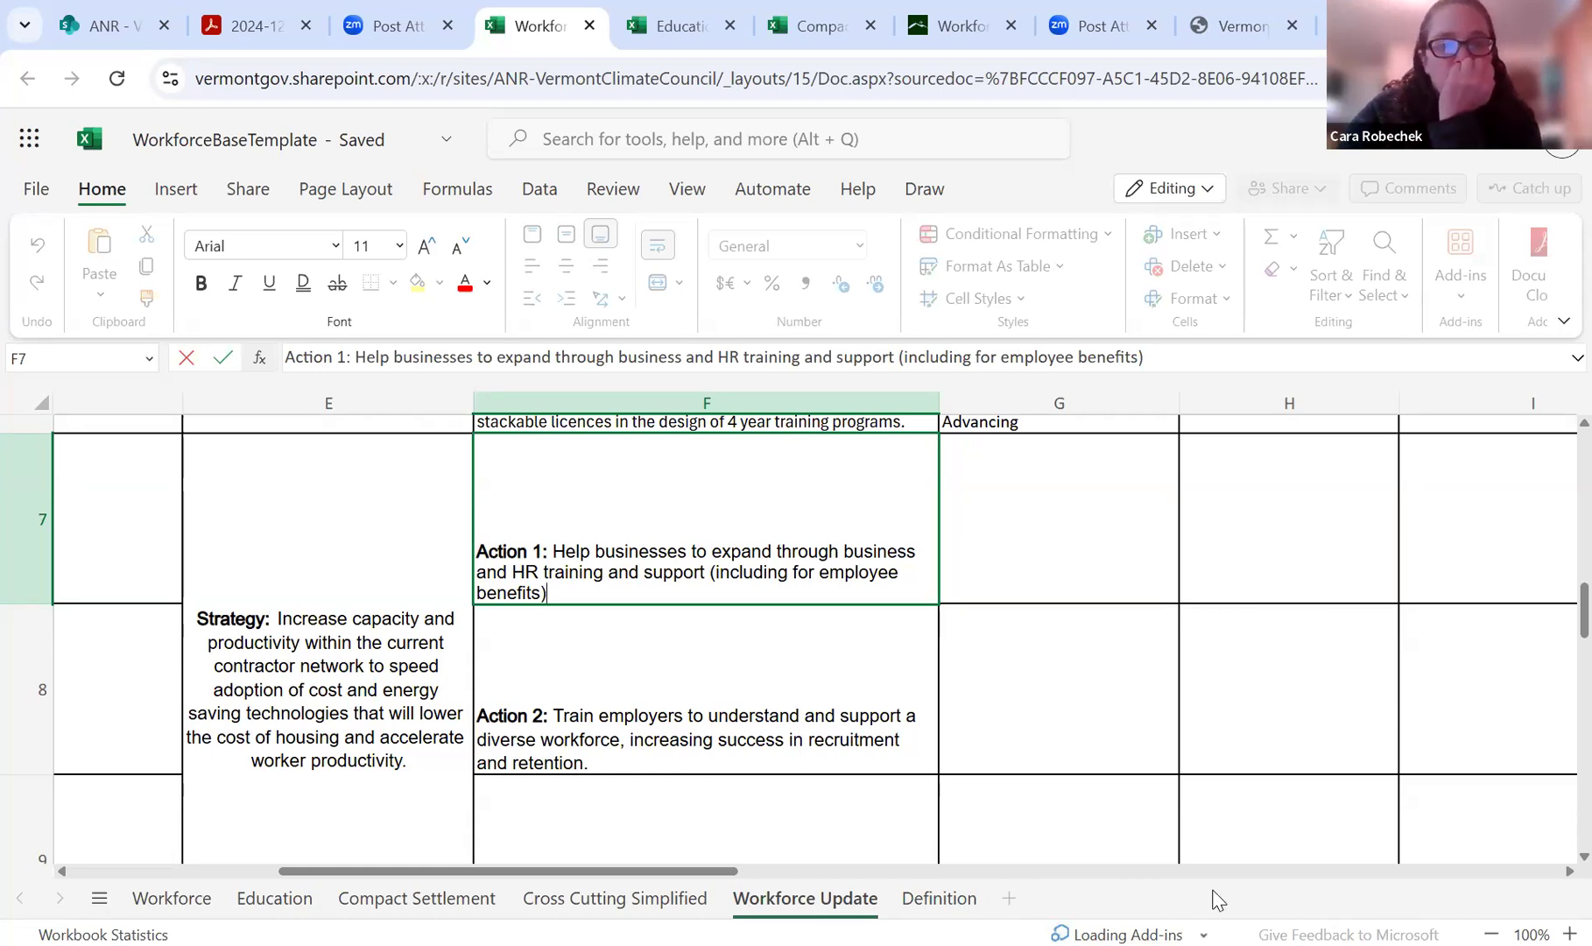
pyautogui.click(567, 585)
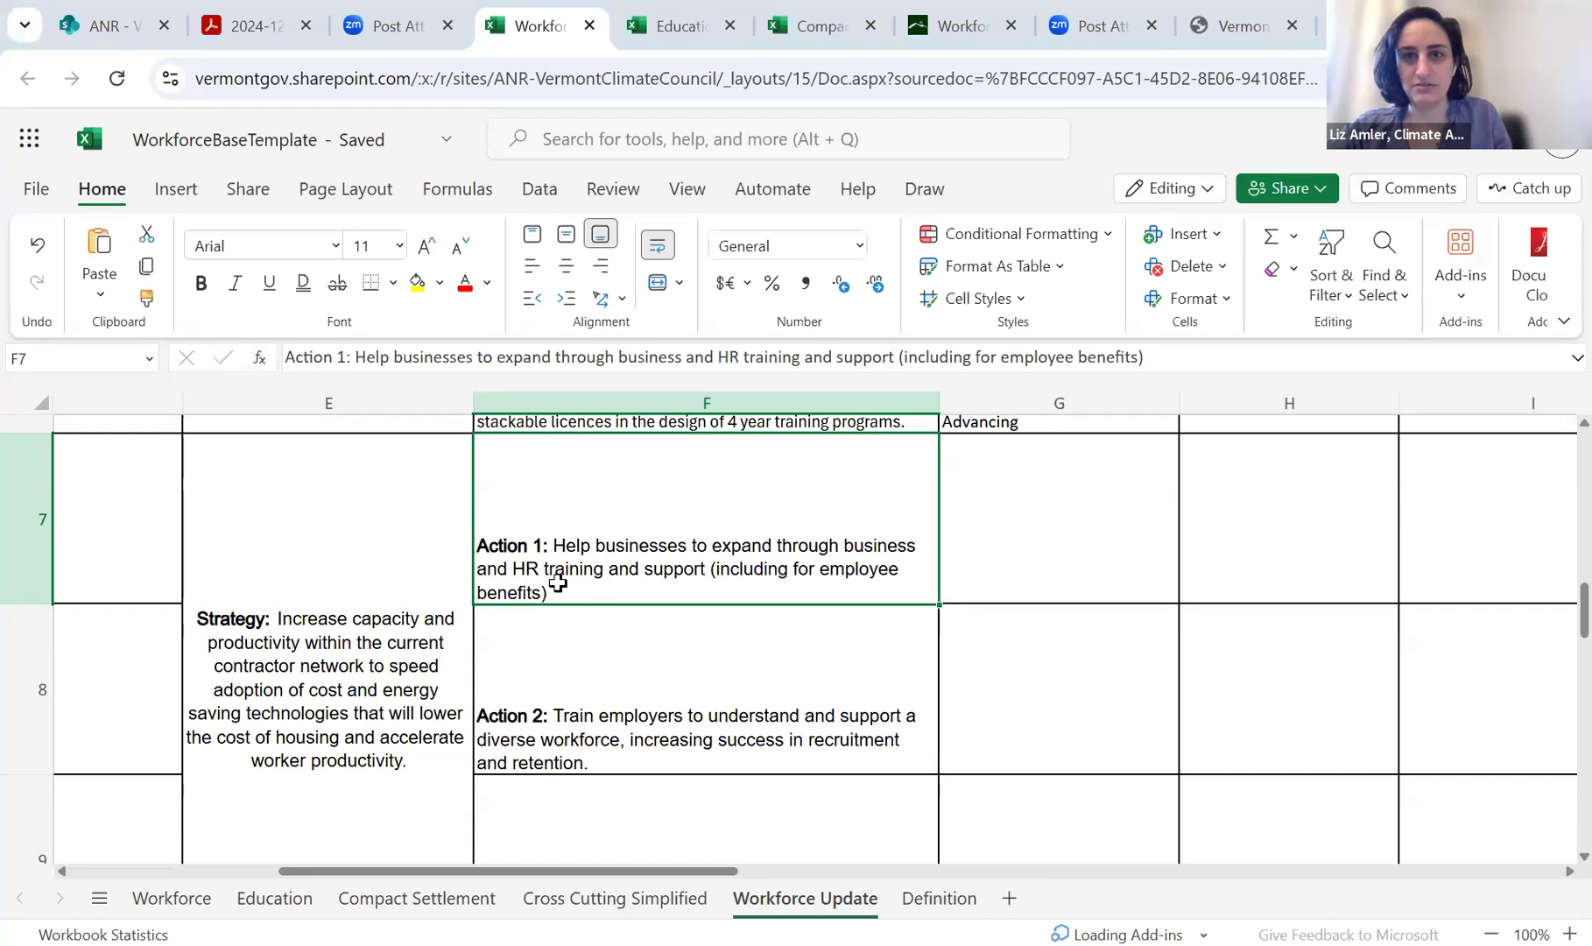
pyautogui.tripleClick(579, 592)
pyautogui.click(578, 592)
pyautogui.write('.')
pyautogui.hotkey('ctrl', 'v')
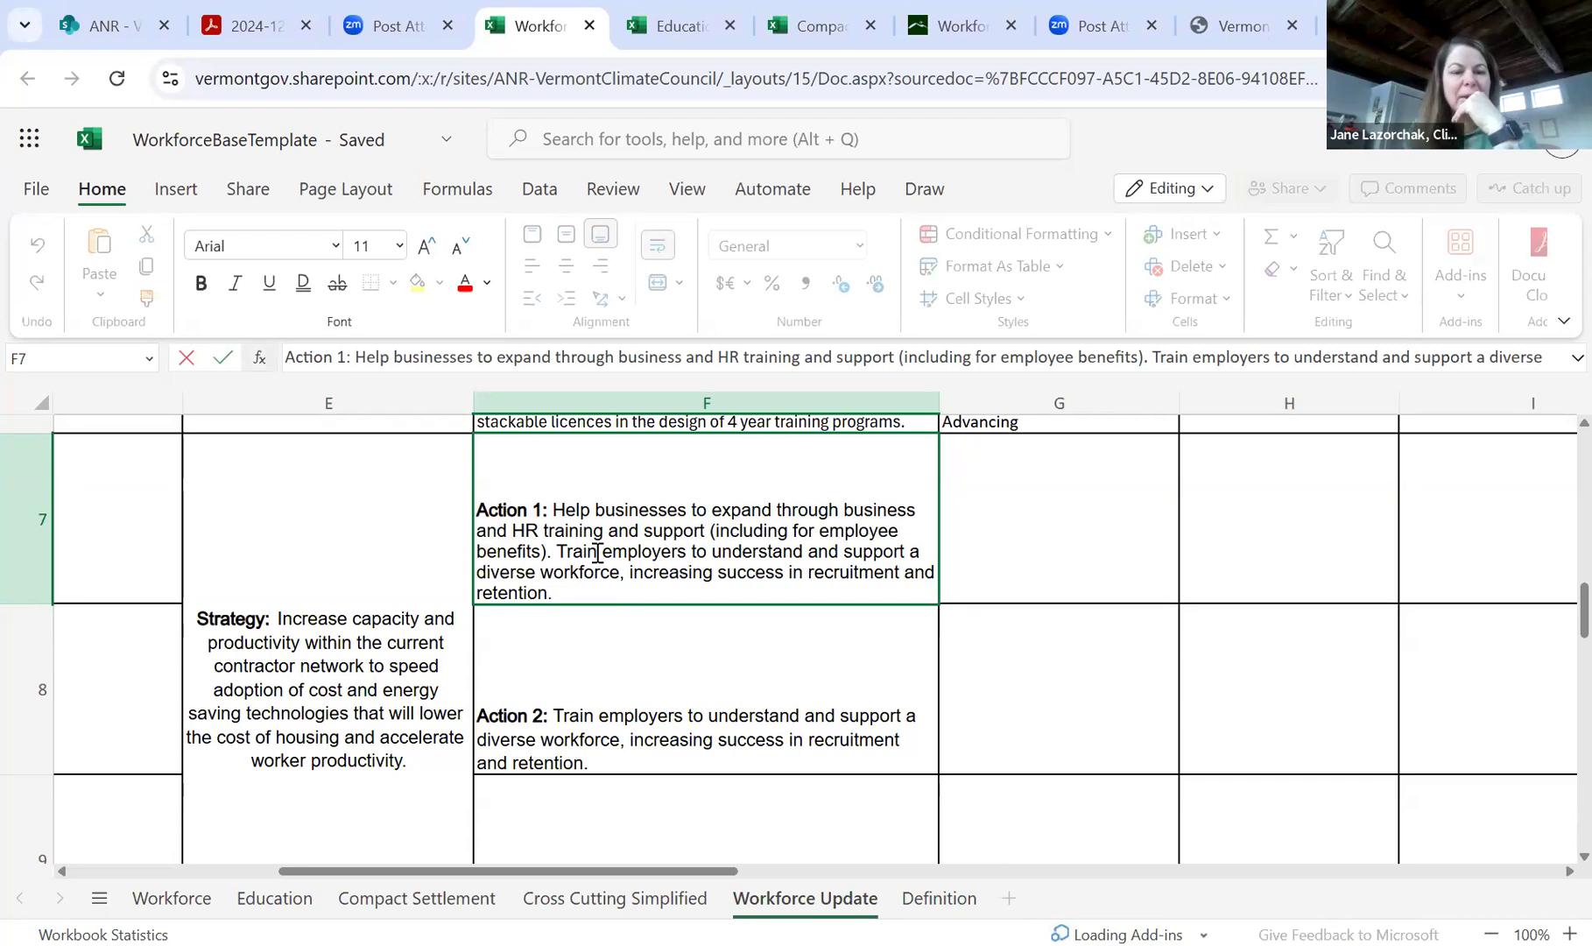
# - Merge the appended sentence into Action 1 by replacing ". Train" after "benefits)" with "to train"
pyautogui.press('BackSpace')
pyautogui.press('BackSpace')
pyautogui.press('BackSpace')
pyautogui.press('BackSpace')
pyautogui.press('BackSpace')
pyautogui.press('BackSpace')
pyautogui.press('BackSpace')
pyautogui.write('to train')
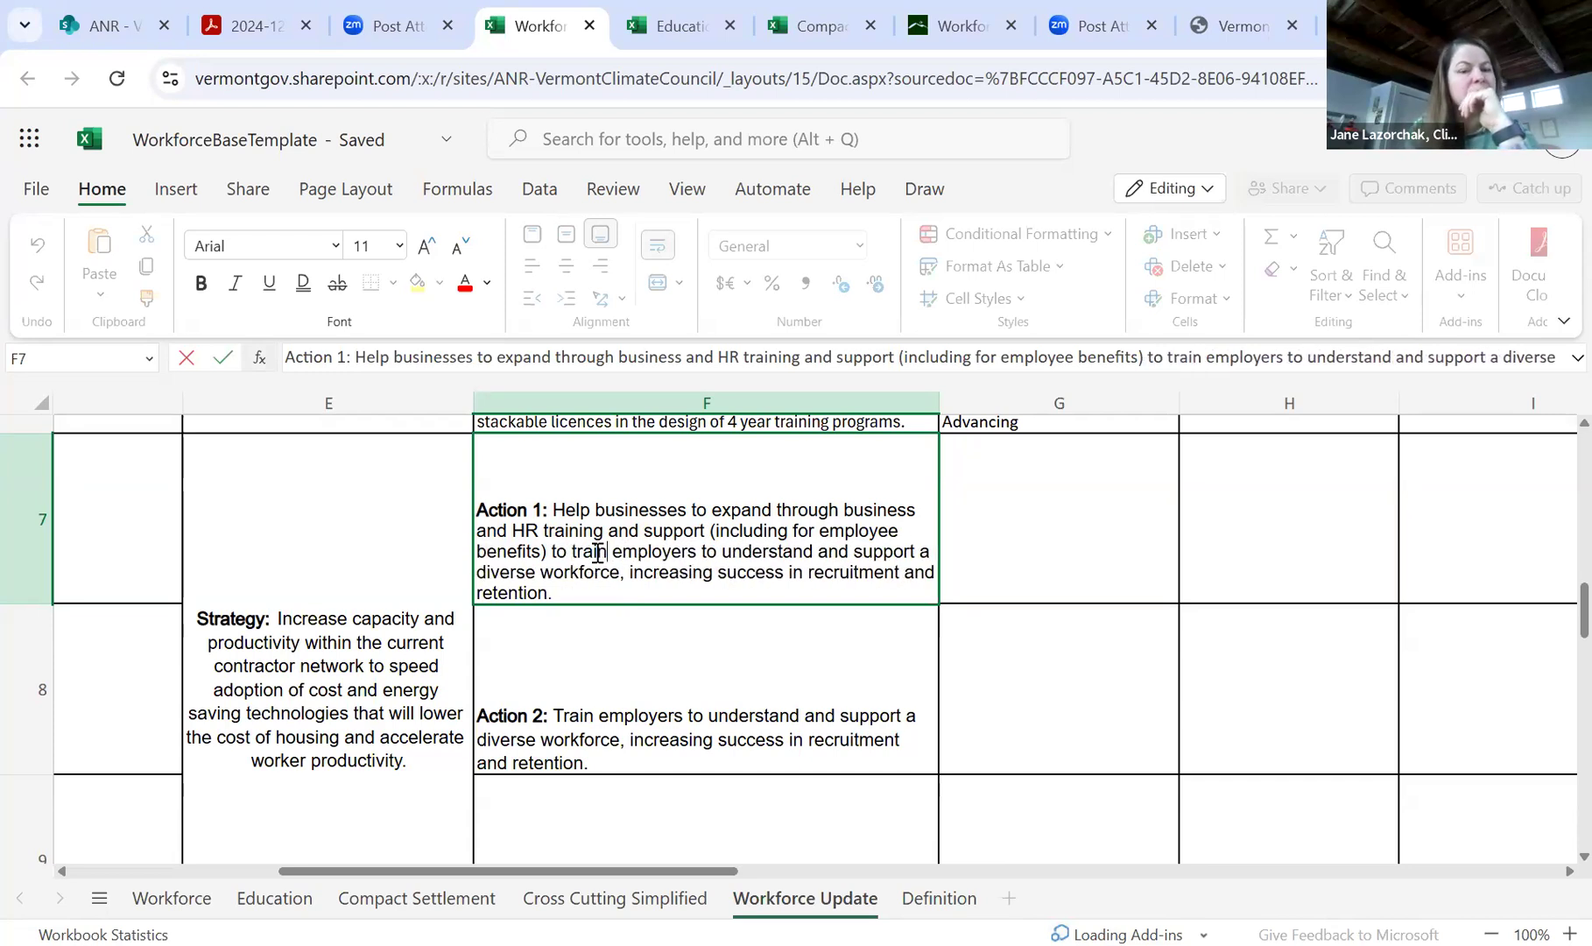
pyautogui.click(645, 647)
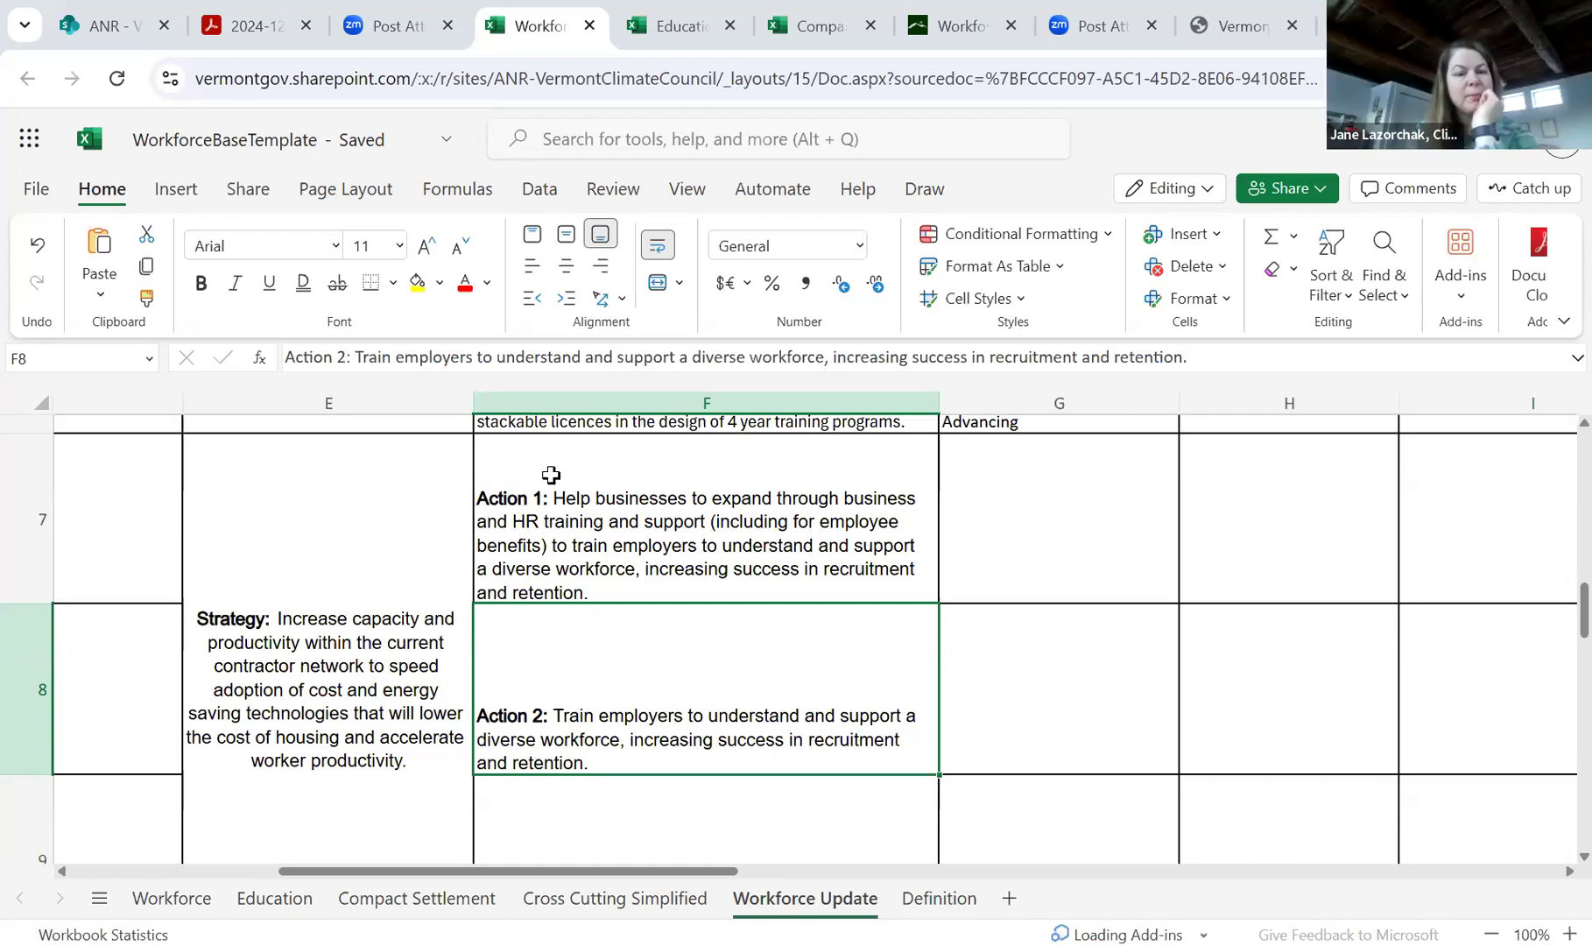
# - Insert "Strengthen partnerships to support" in non-bold text right after the "Action 1:" label in F7
pyautogui.click(549, 474)
pyautogui.doubleClick(552, 501)
pyautogui.write('Str')
pyautogui.press('BackSpace')
pyautogui.press('BackSpace')
pyautogui.press('BackSpace')
pyautogui.click(200, 284)
pyautogui.write('Strengthen partnerships to support')
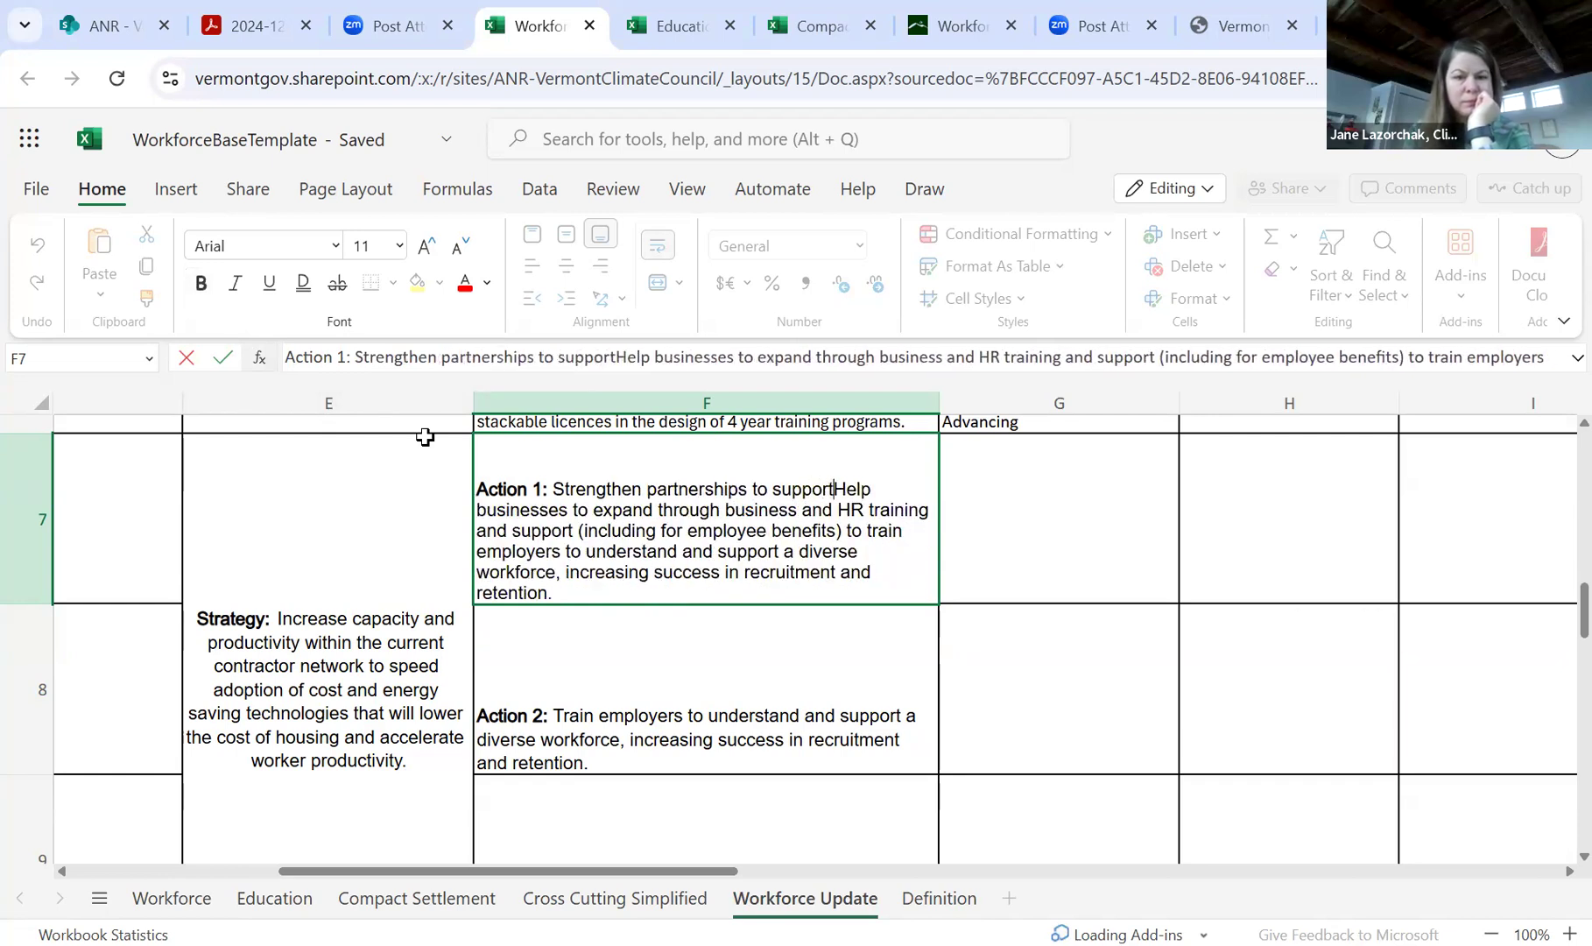
# - Delete "through business and" from the Action 1 text in F7
pyautogui.moveTo(878, 491); pyautogui.dragTo(750, 492)
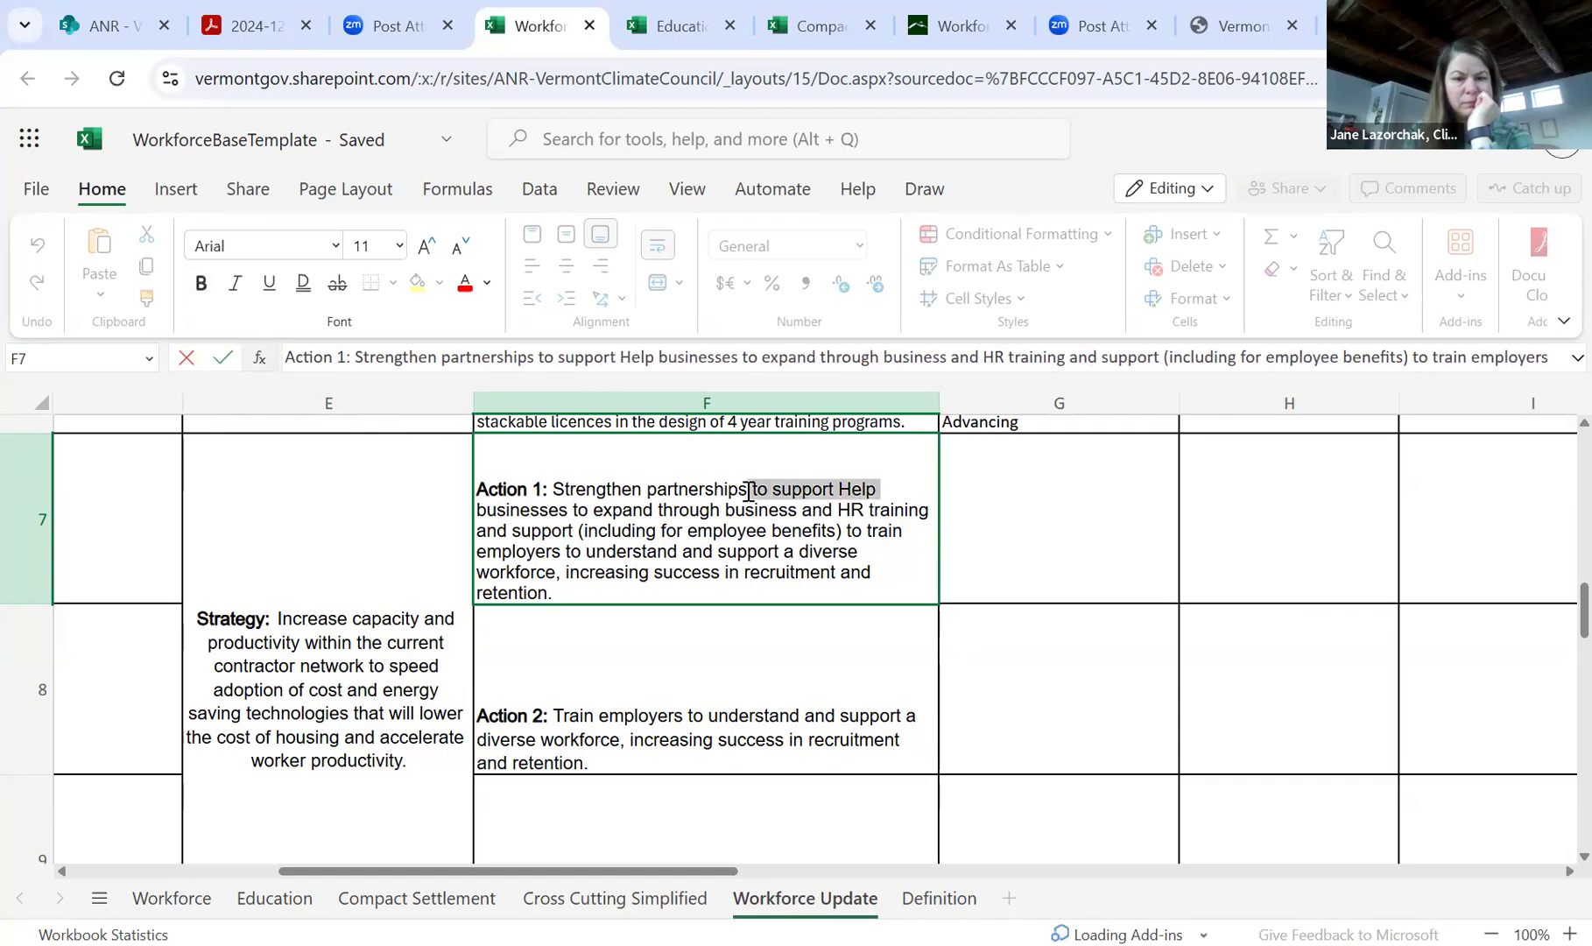
pyautogui.click(662, 507)
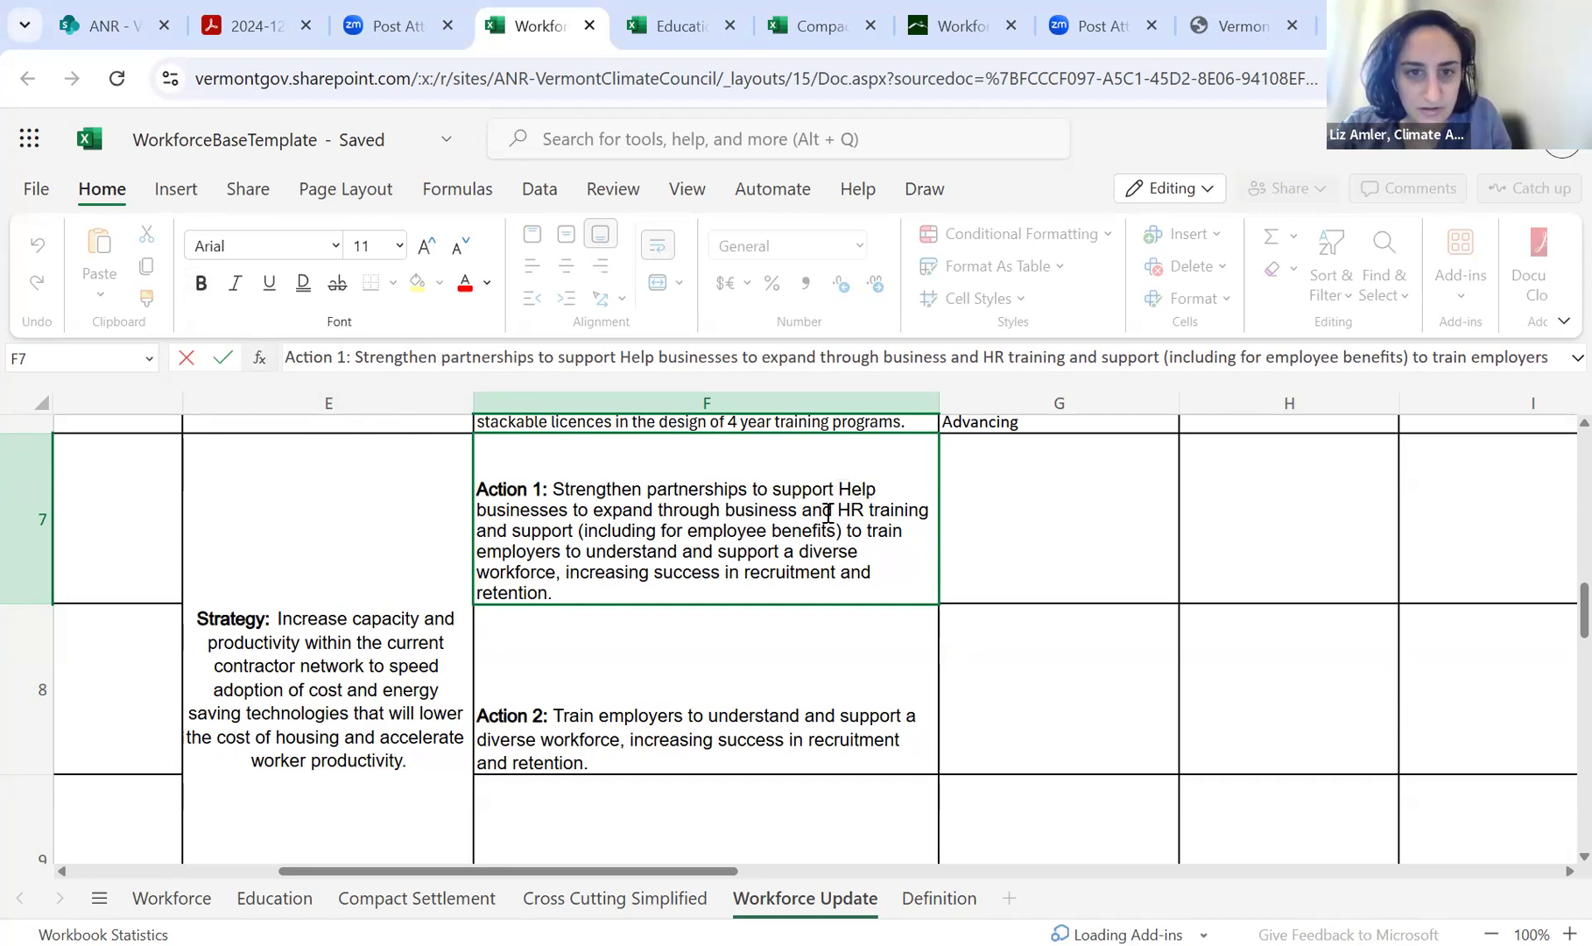
pyautogui.moveTo(833, 509); pyautogui.dragTo(666, 509)
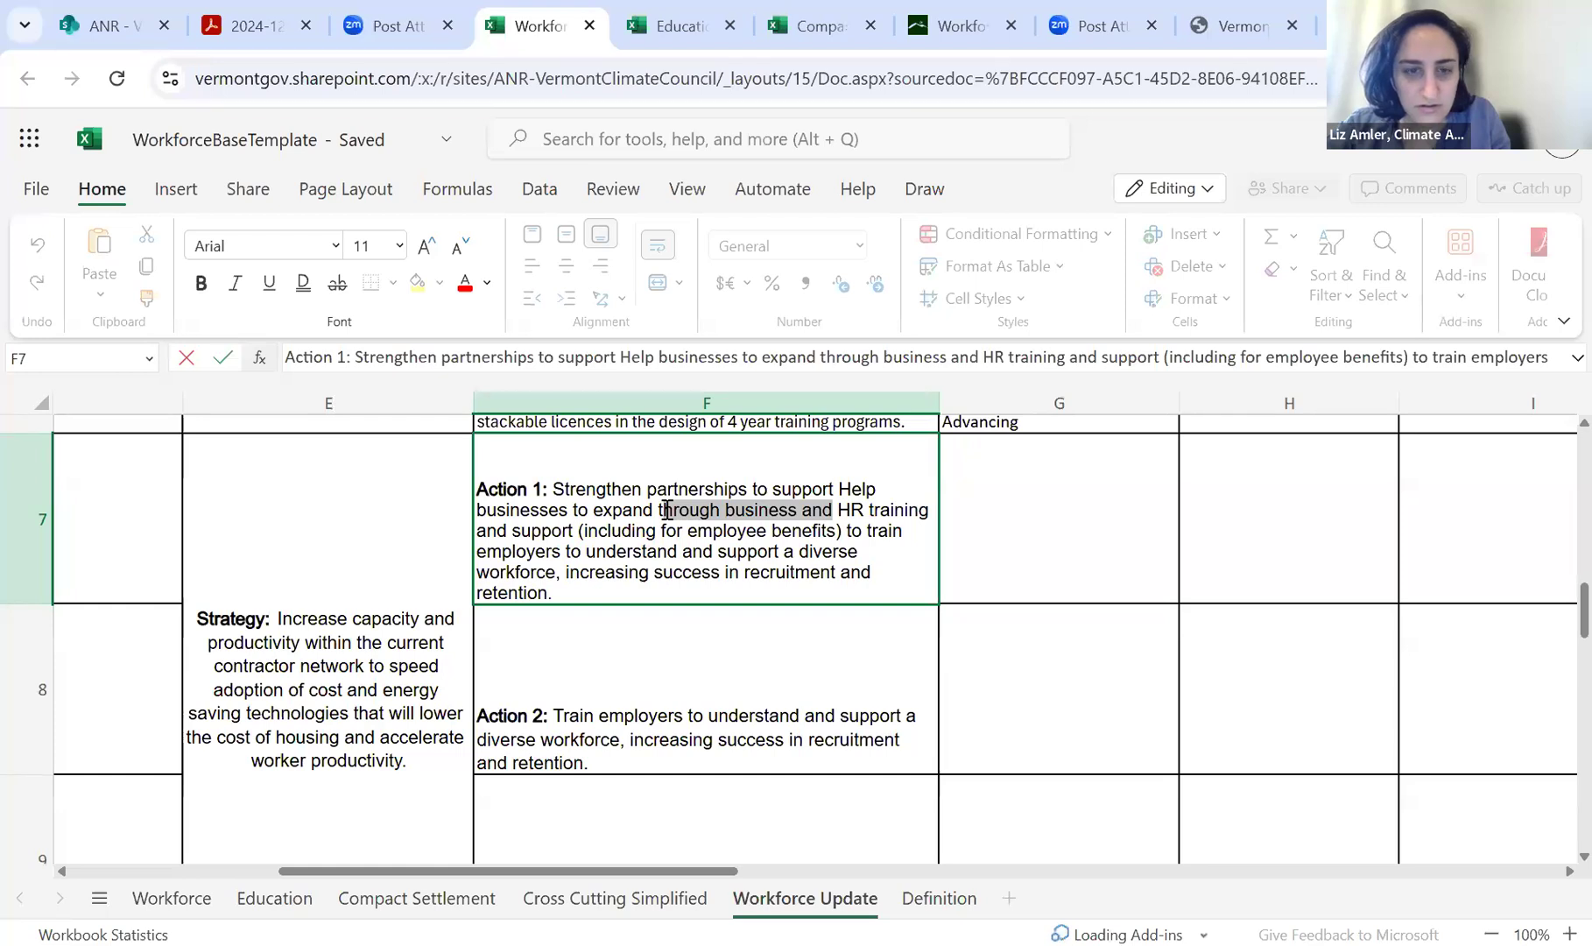
pyautogui.press('BackSpace')
pyautogui.press('BackSpace')
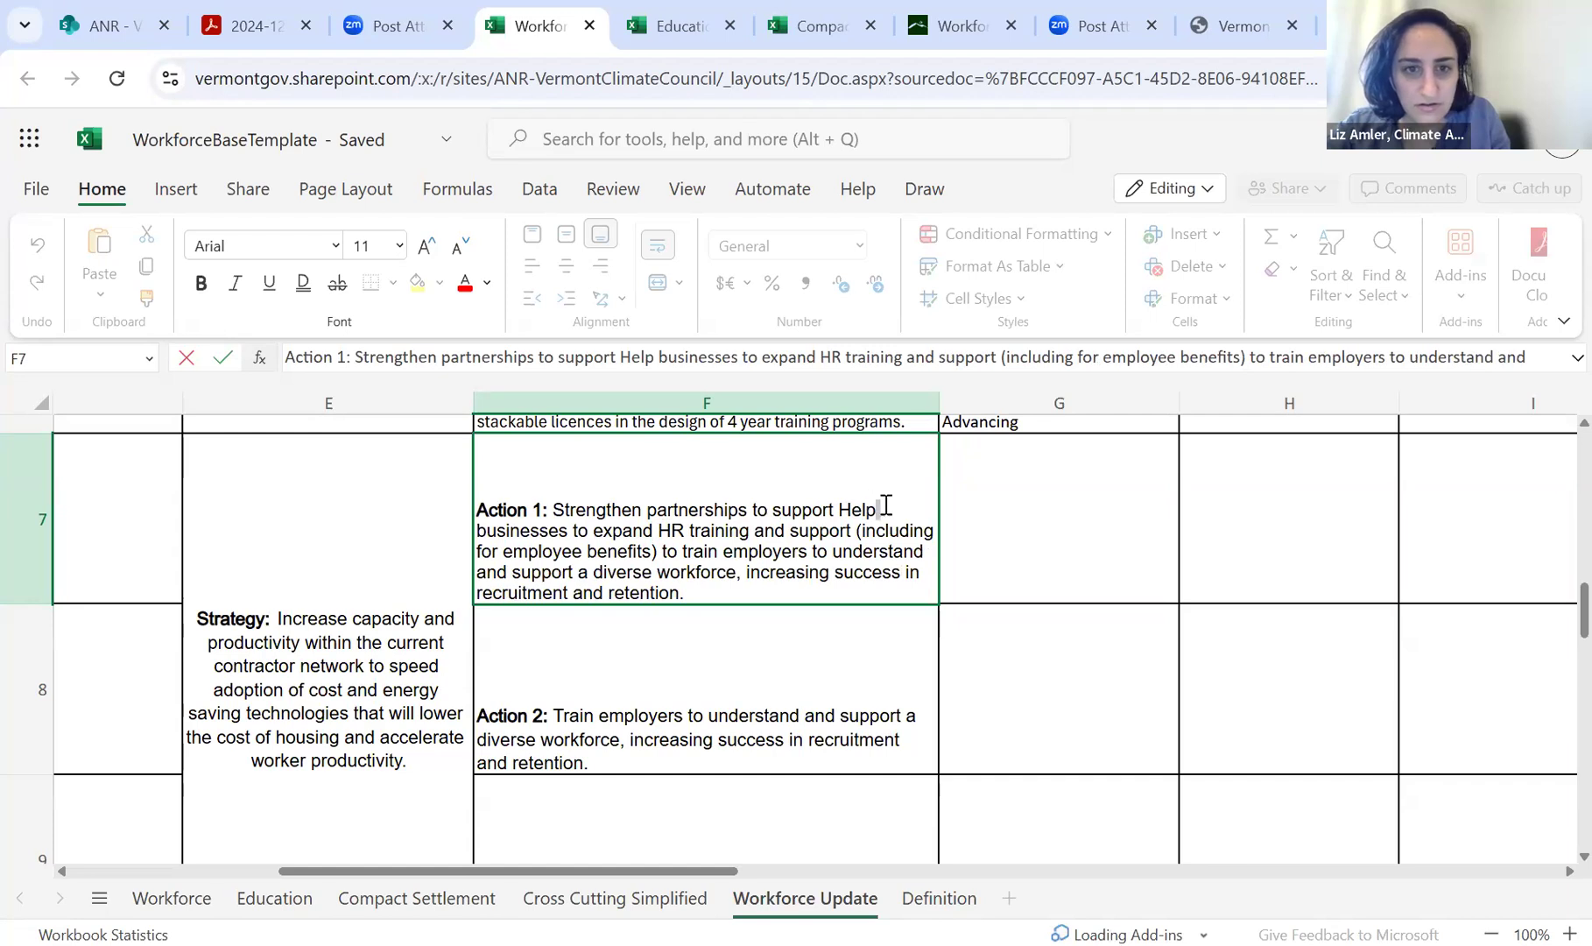
# - Remove "Help" before "businesses" in the Action 1 text and commit the cell
pyautogui.press('Left')
pyautogui.press('Left')
pyautogui.press('Left')
pyautogui.press('Left')
pyautogui.press('Left')
pyautogui.press('Left')
pyautogui.press('Left')
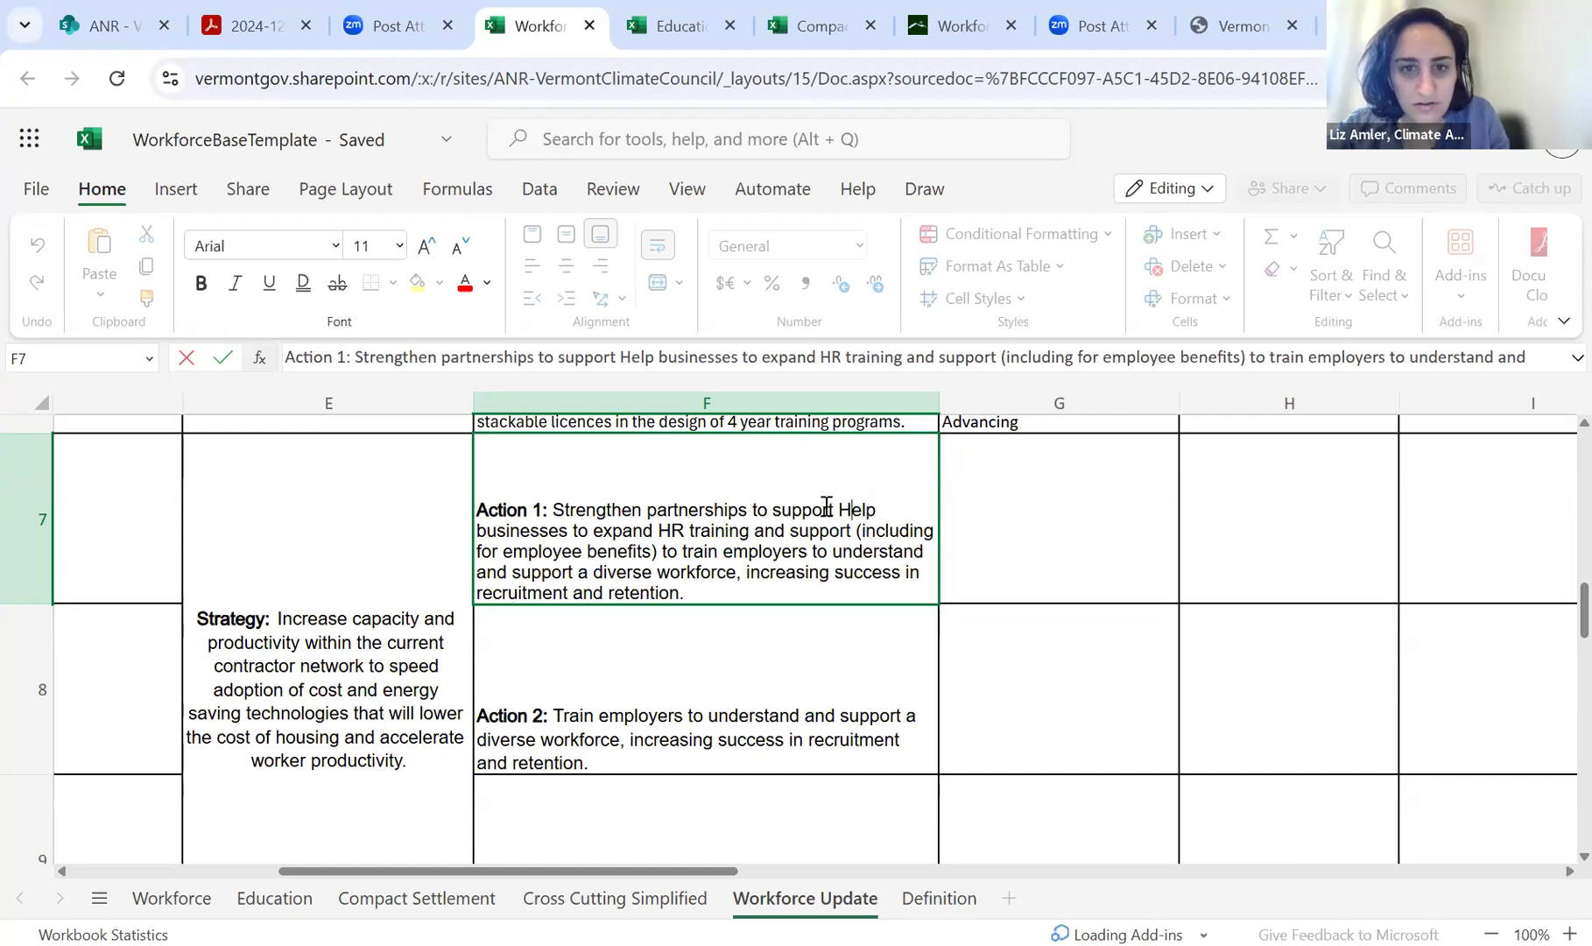
pyautogui.click(885, 508)
pyautogui.press('BackSpace')
pyautogui.press('BackSpace')
pyautogui.press('BackSpace')
pyautogui.press('BackSpace')
pyautogui.press('BackSpace')
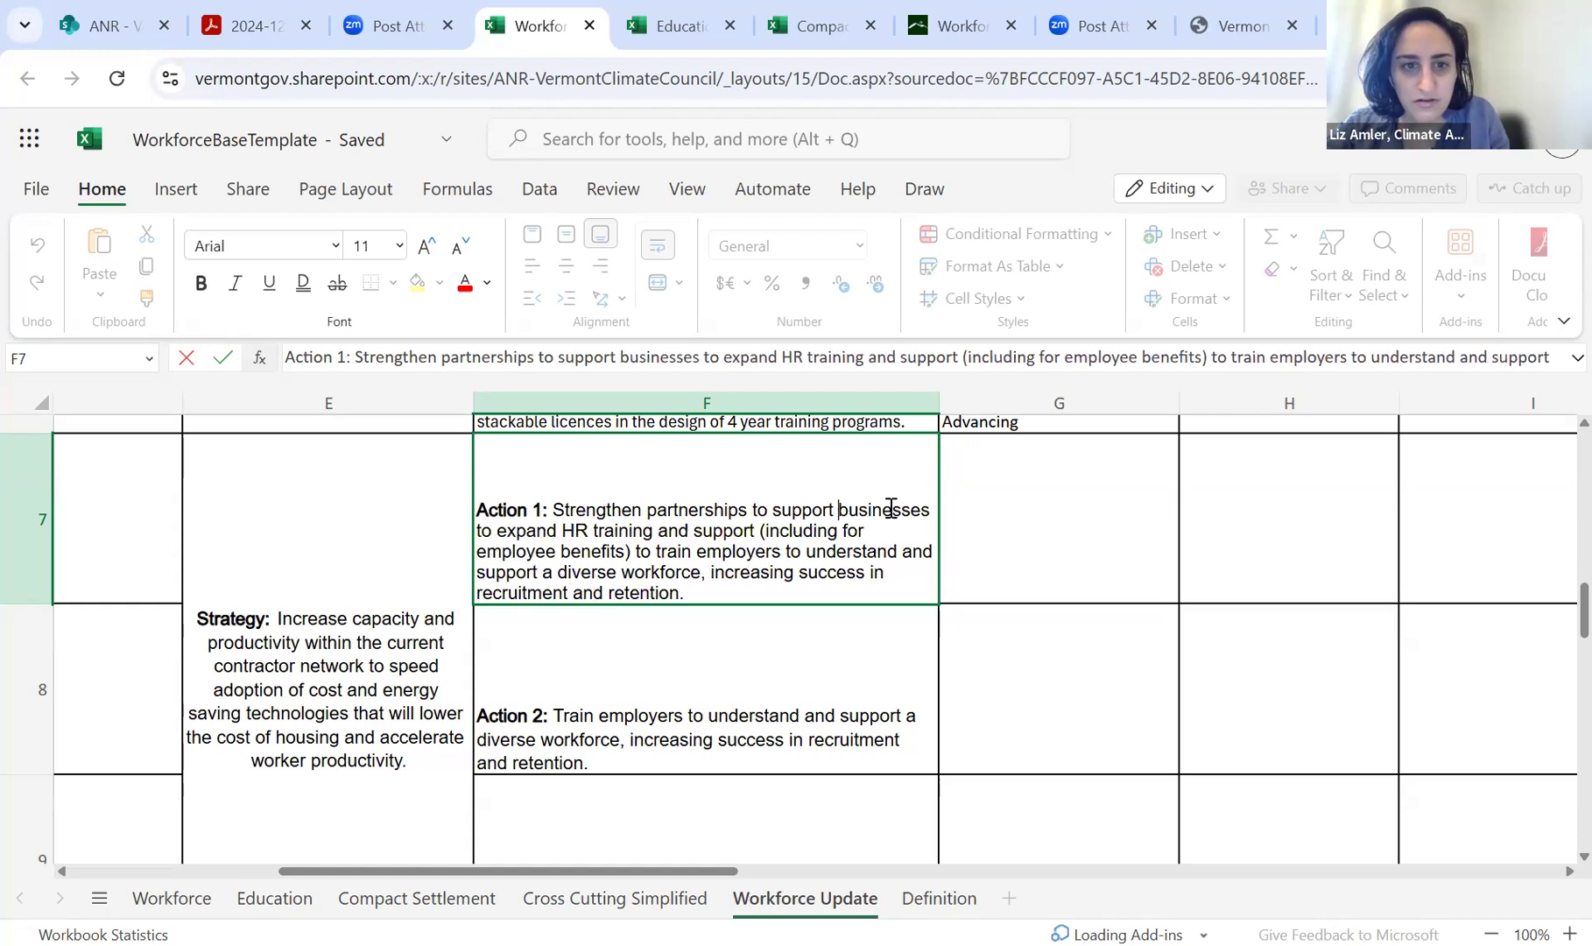
pyautogui.click(1017, 501)
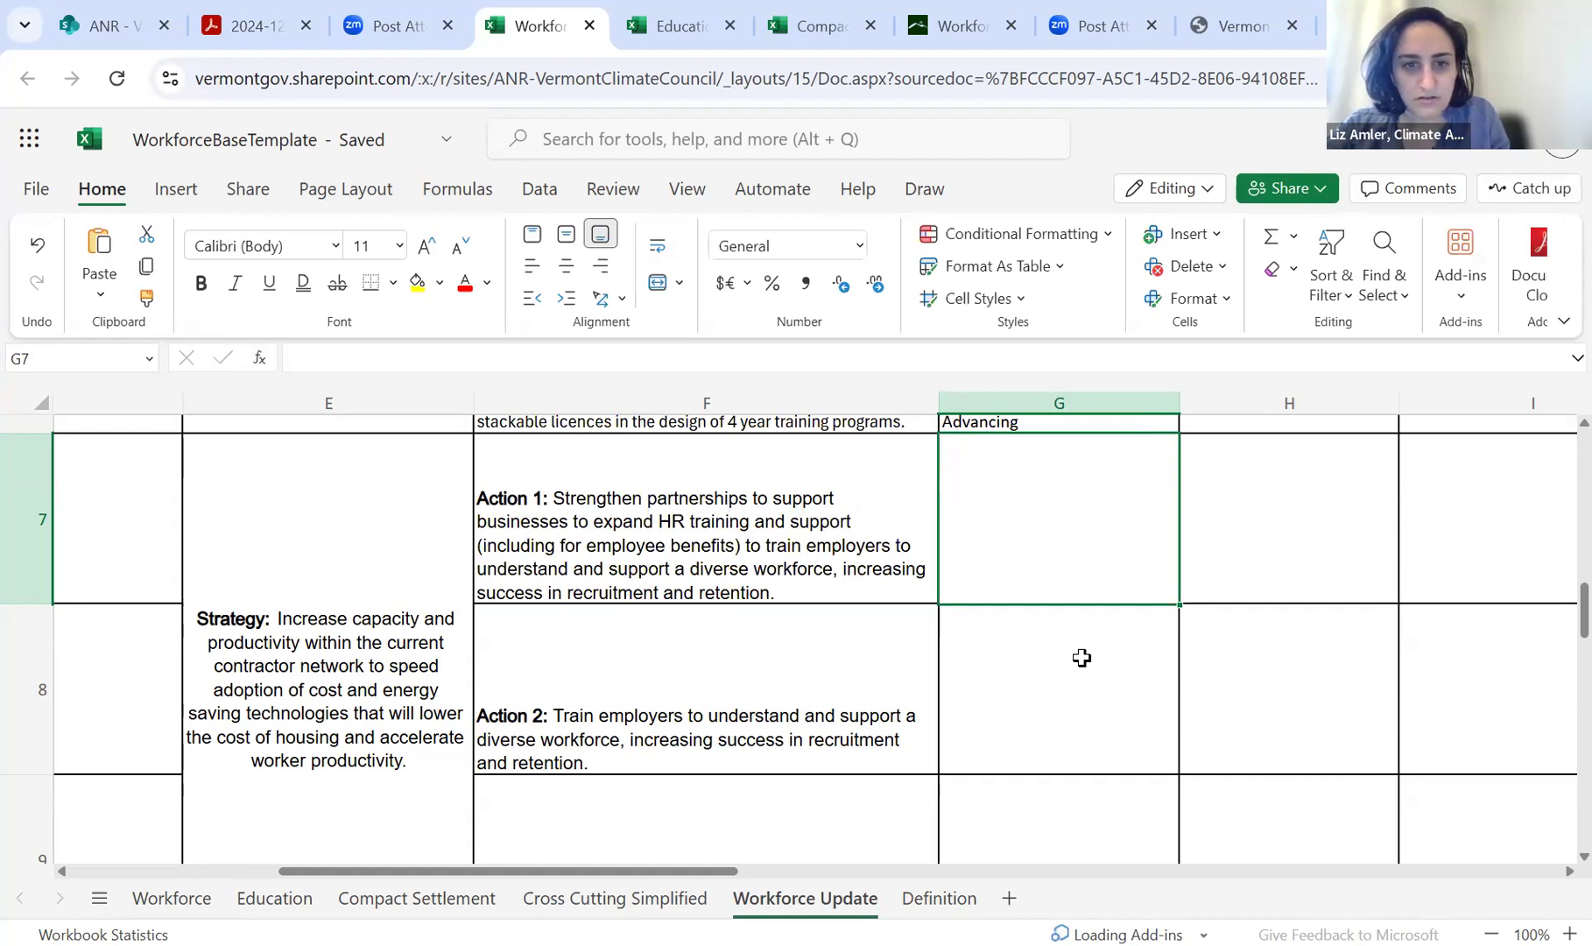
# - Replace "support businesses to expand" with "support business expansion of" in the Action 1 text in F7
pyautogui.doubleClick(792, 520)
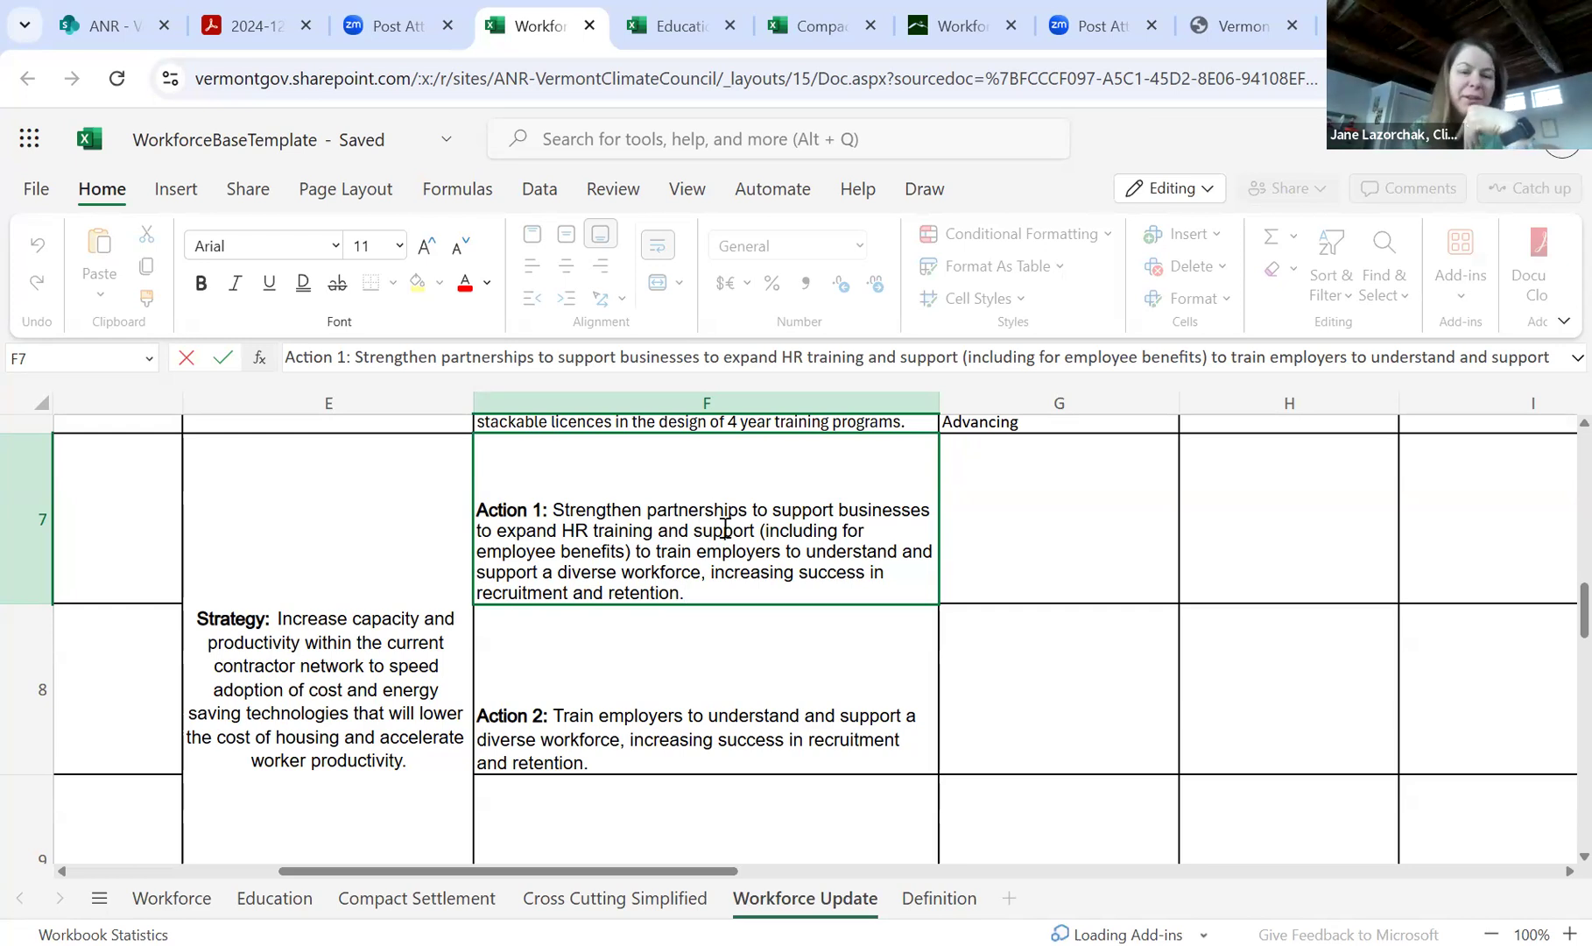
pyautogui.moveTo(562, 529); pyautogui.dragTo(767, 508)
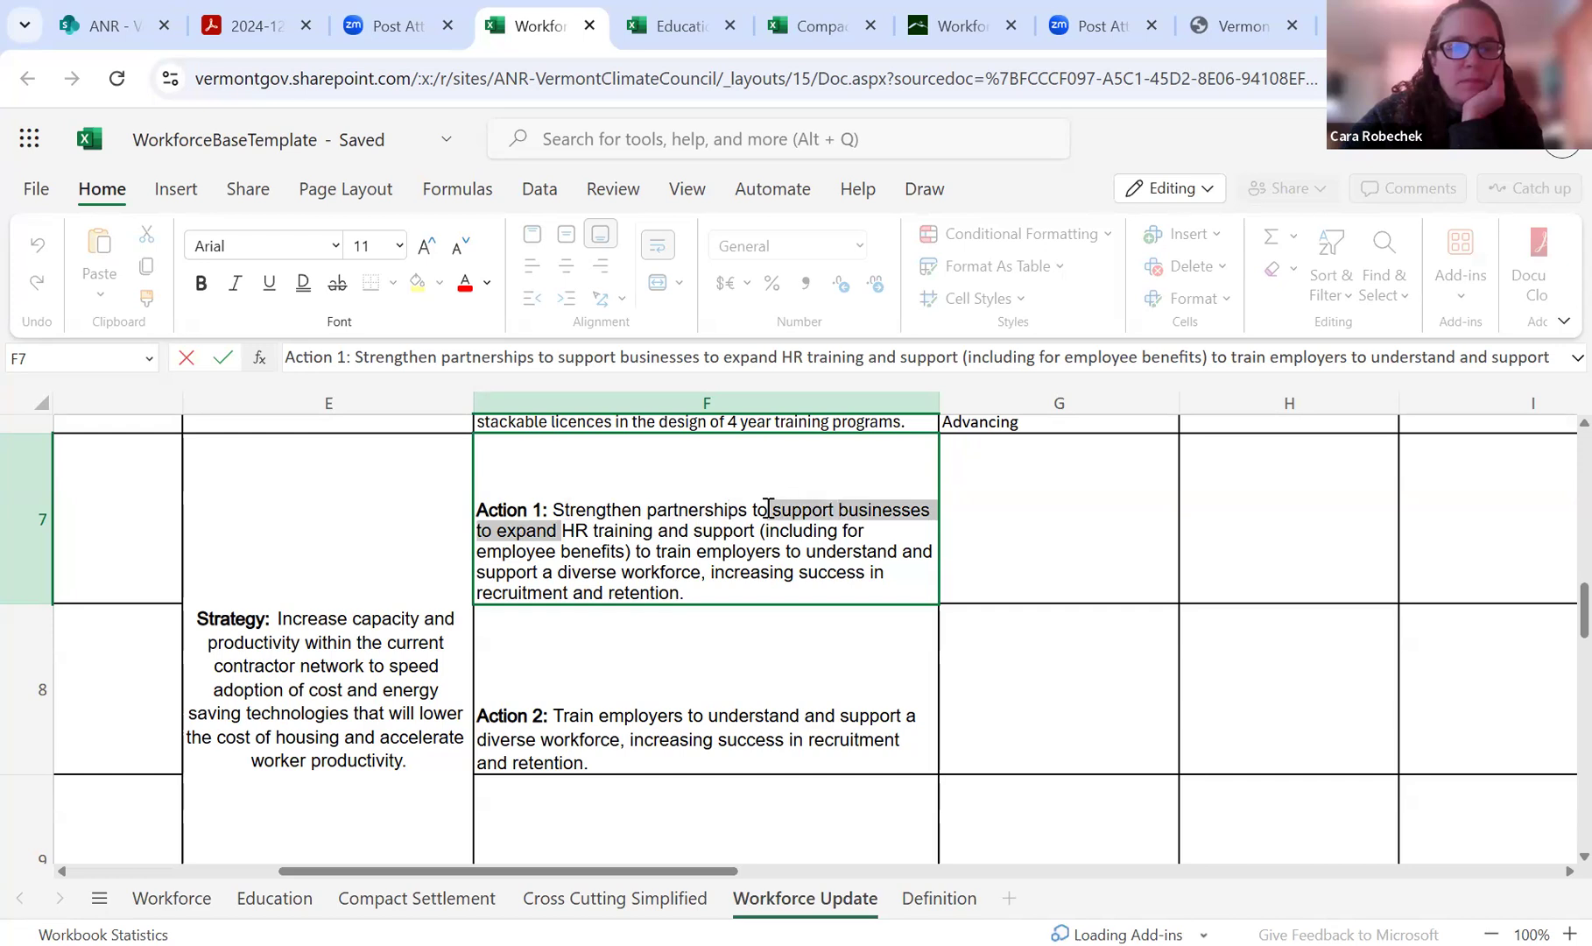
pyautogui.write('e')
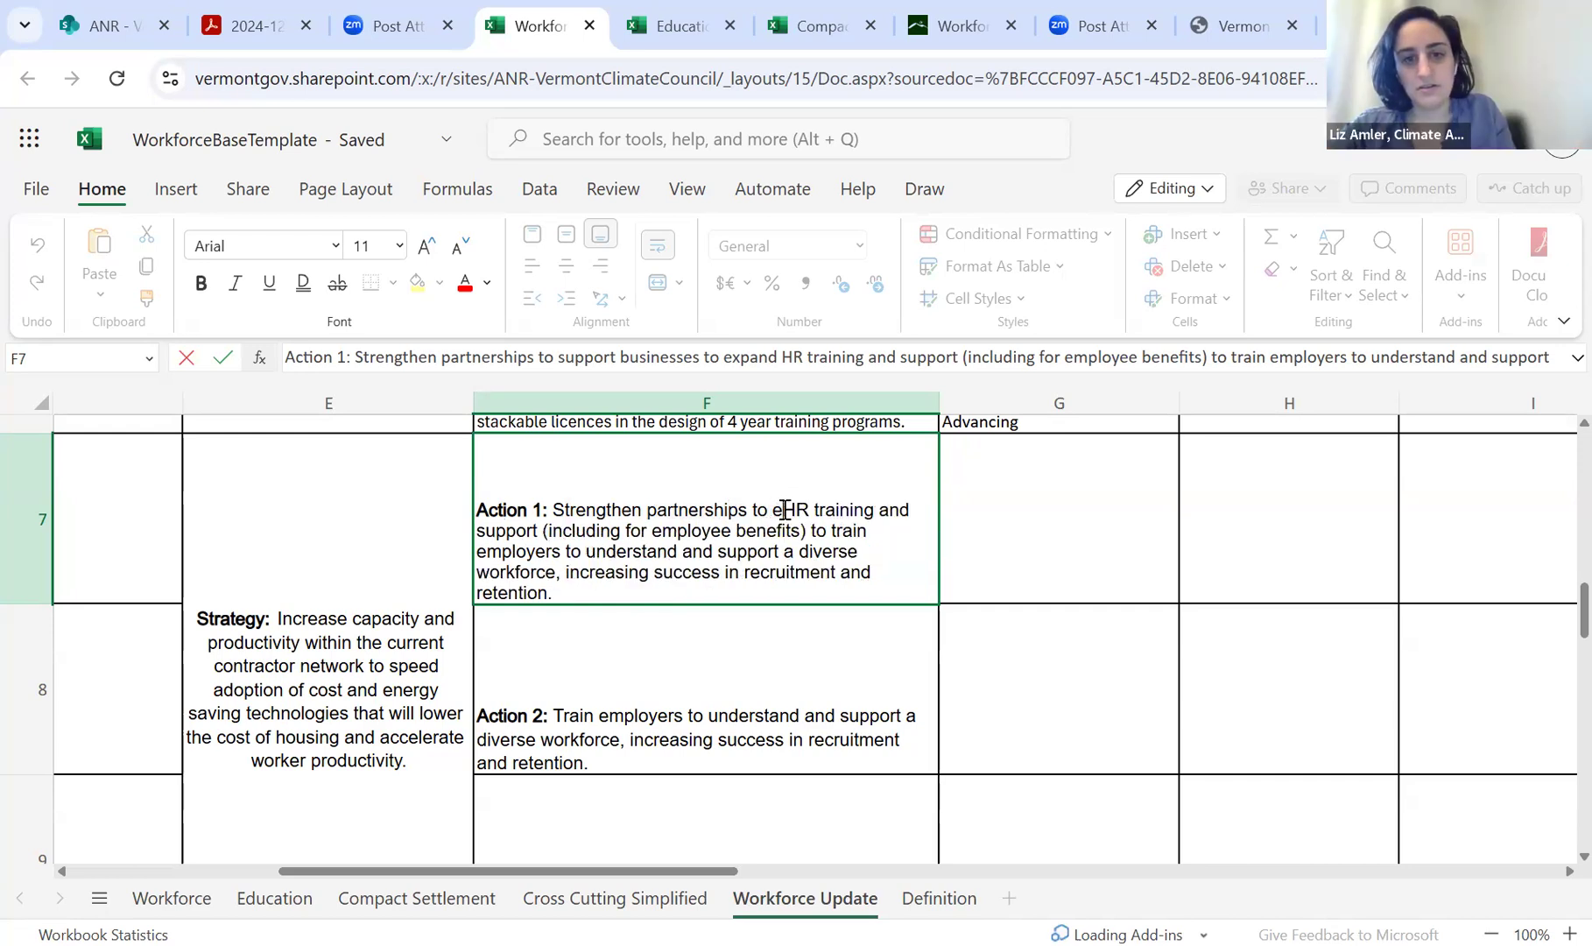
pyautogui.press('BackSpace')
pyautogui.write('support business')
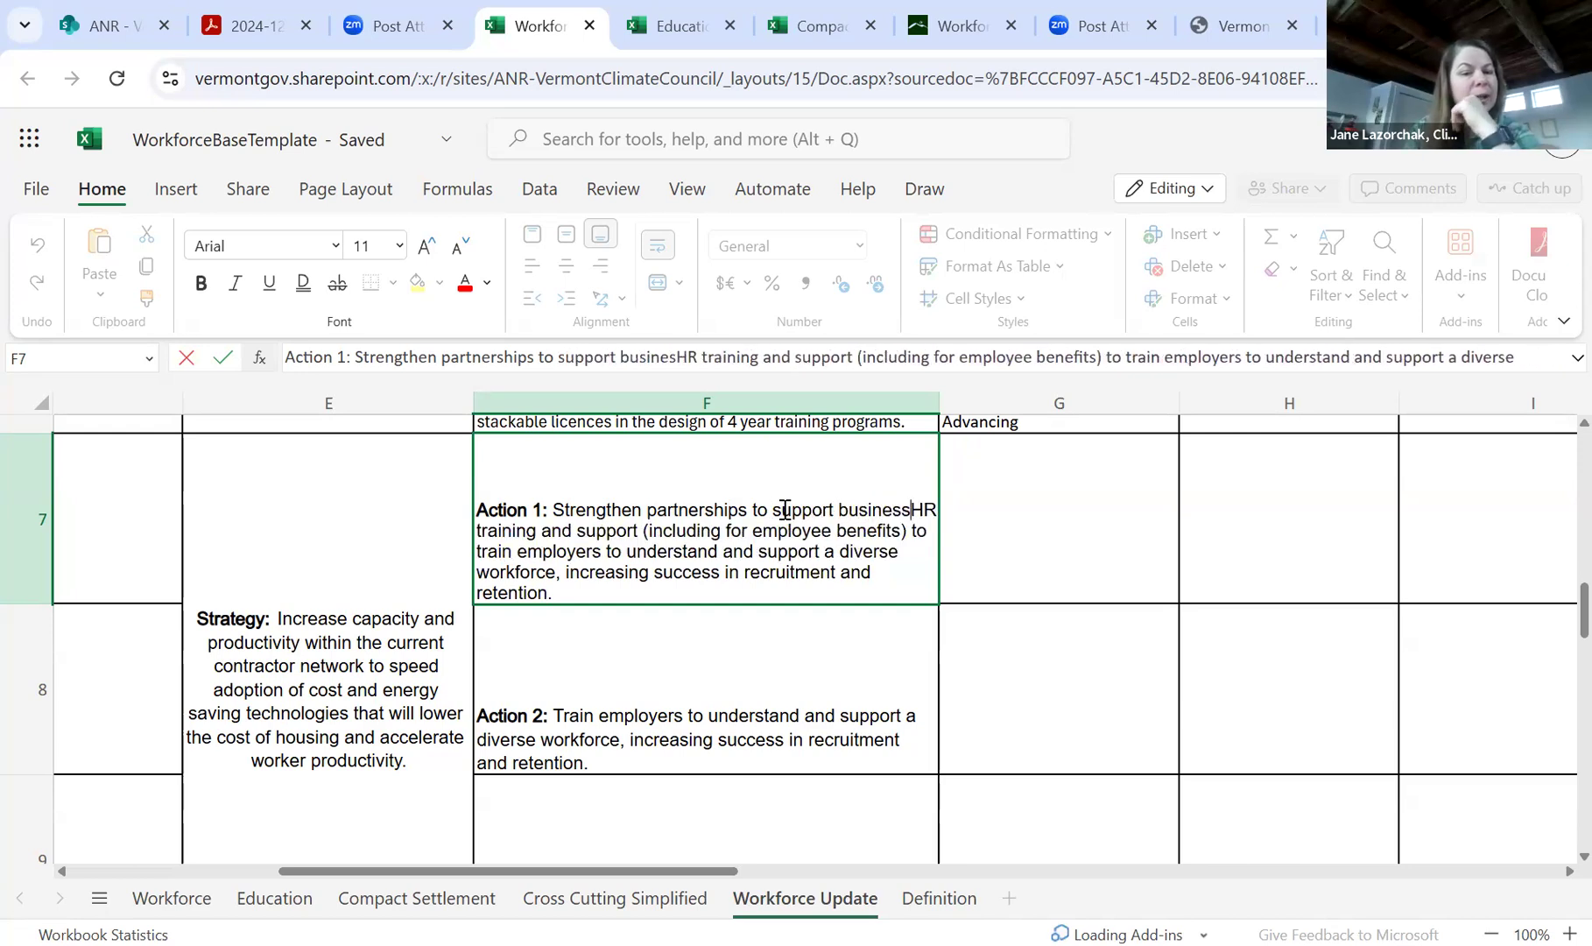
pyautogui.write(' expansion of')
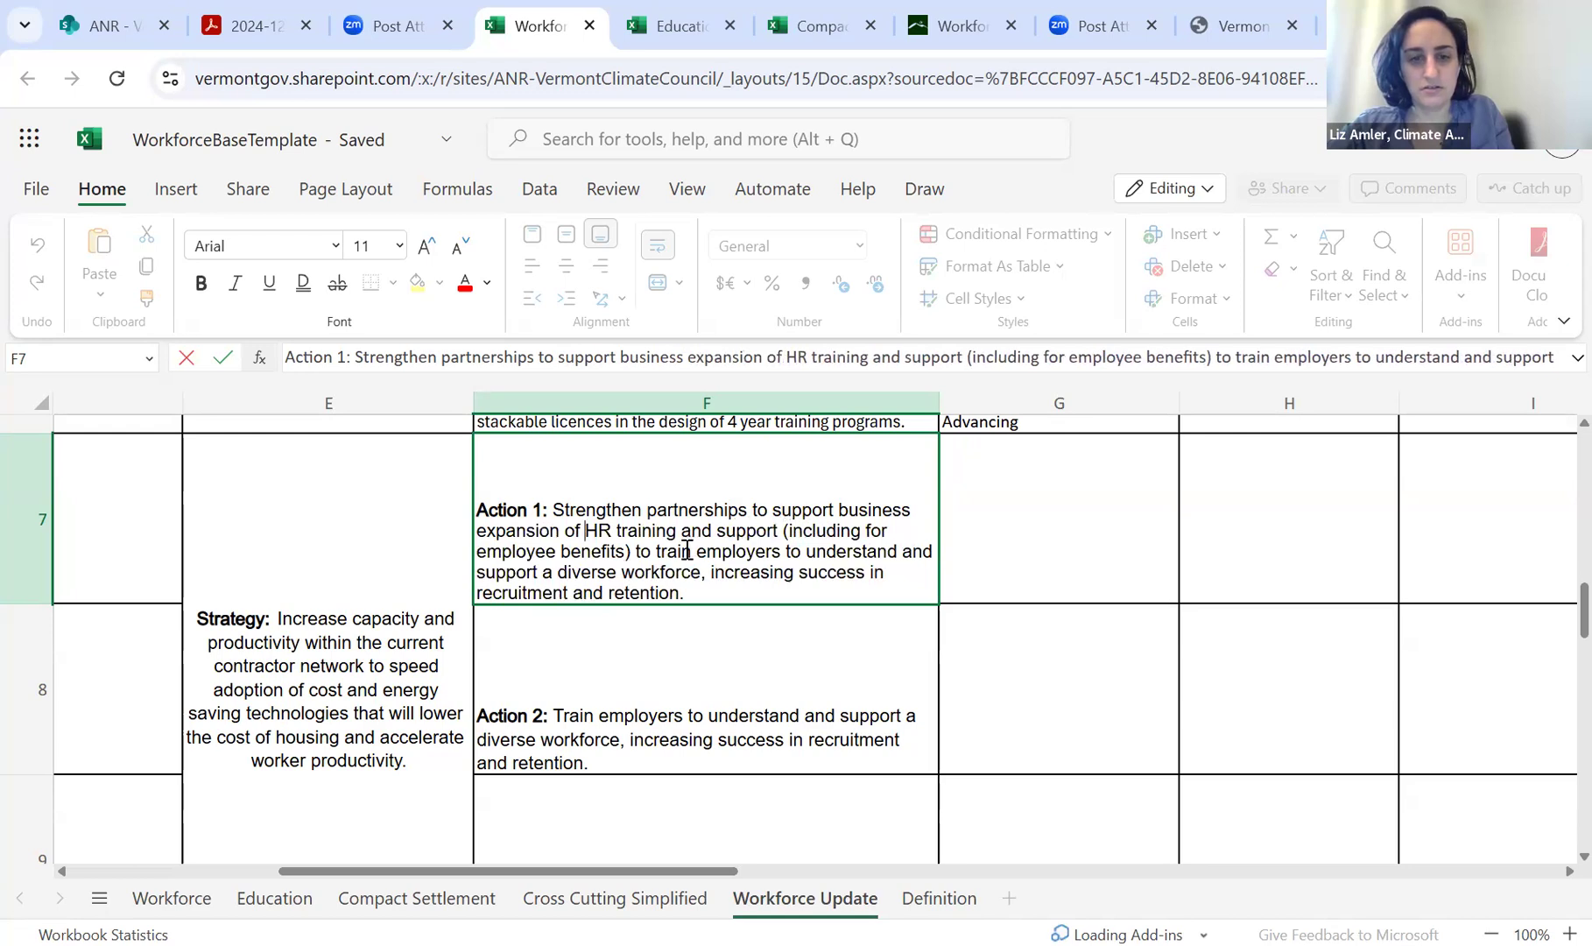
pyautogui.click(1050, 574)
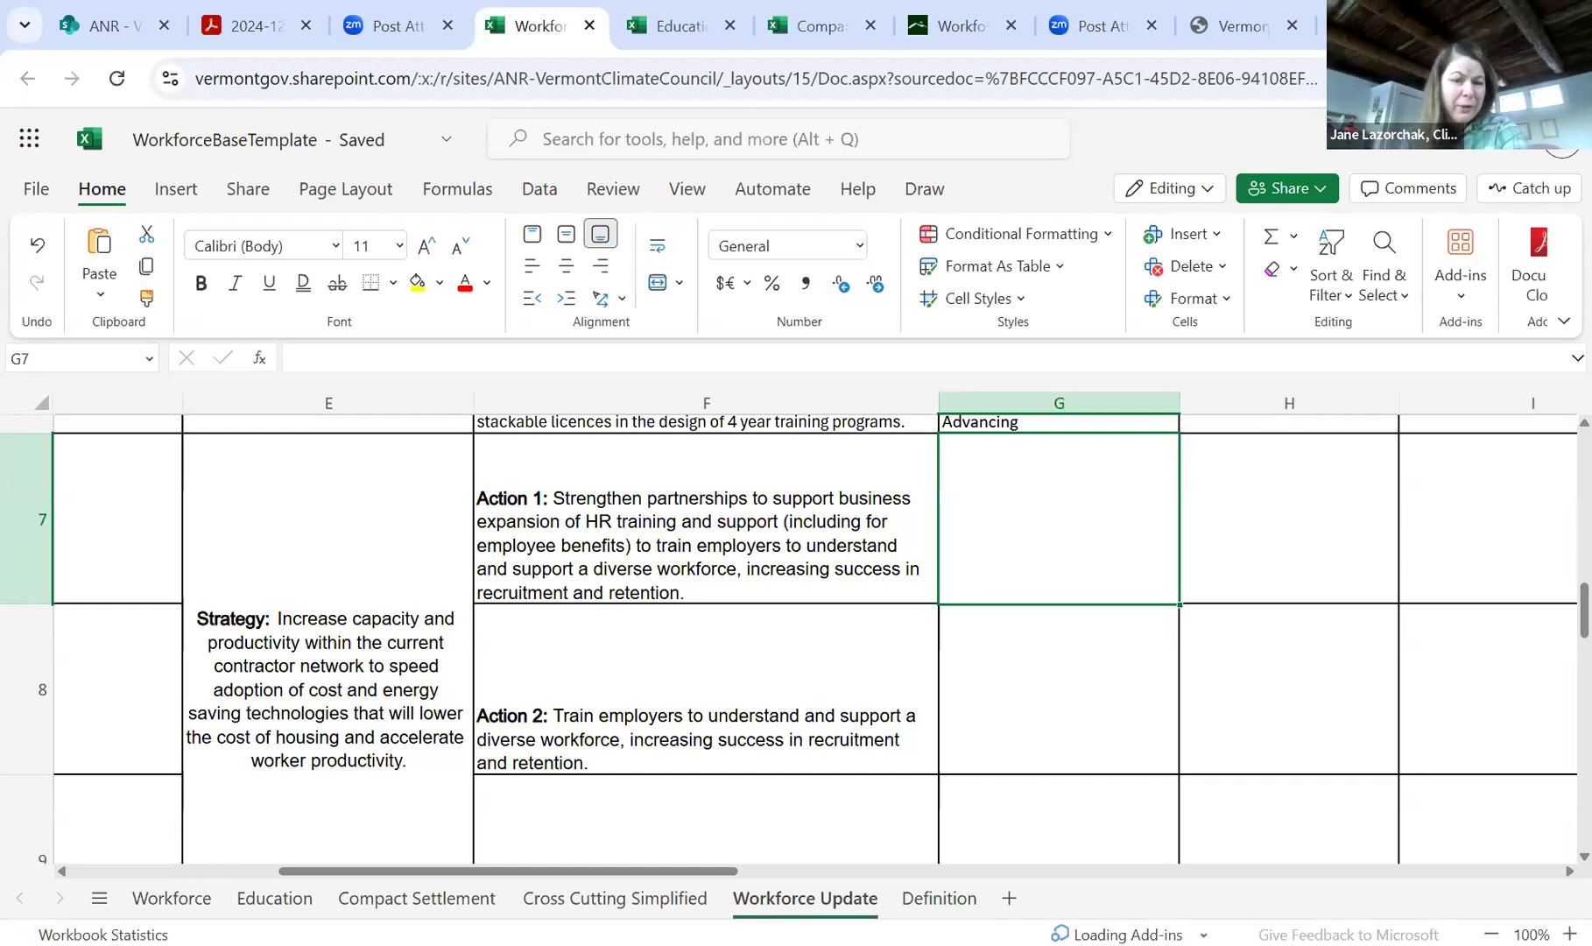
# - Replace "understand and support a diverse workforce, increasing" with "increase" in the Action 1 text in F7
pyautogui.doubleClick(805, 586)
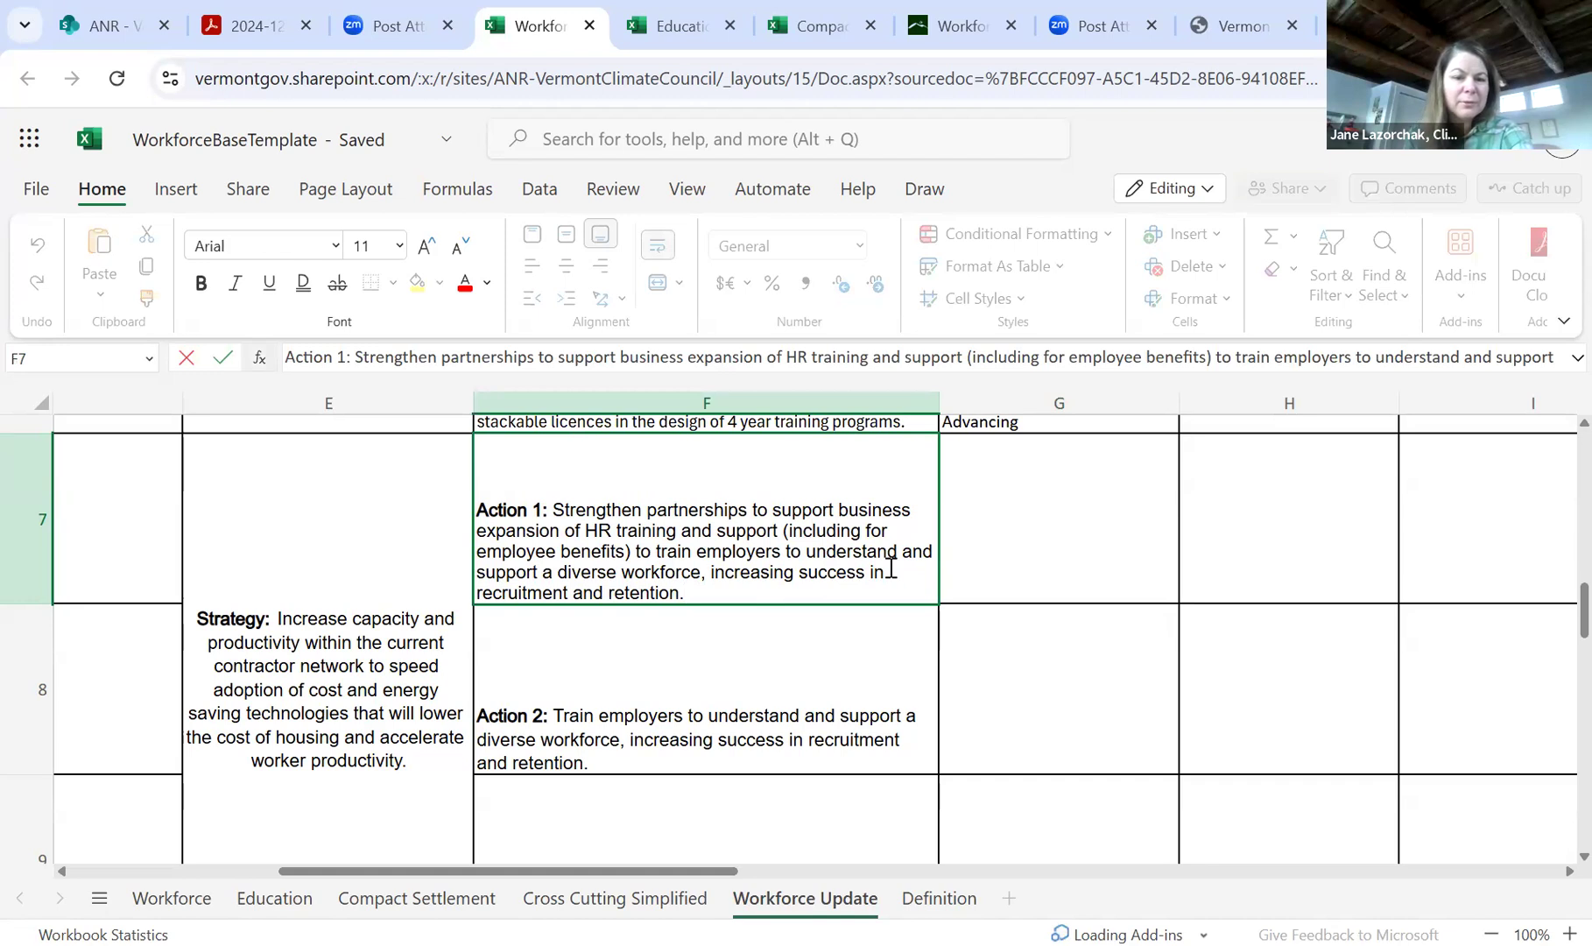
pyautogui.moveTo(889, 569); pyautogui.dragTo(847, 565)
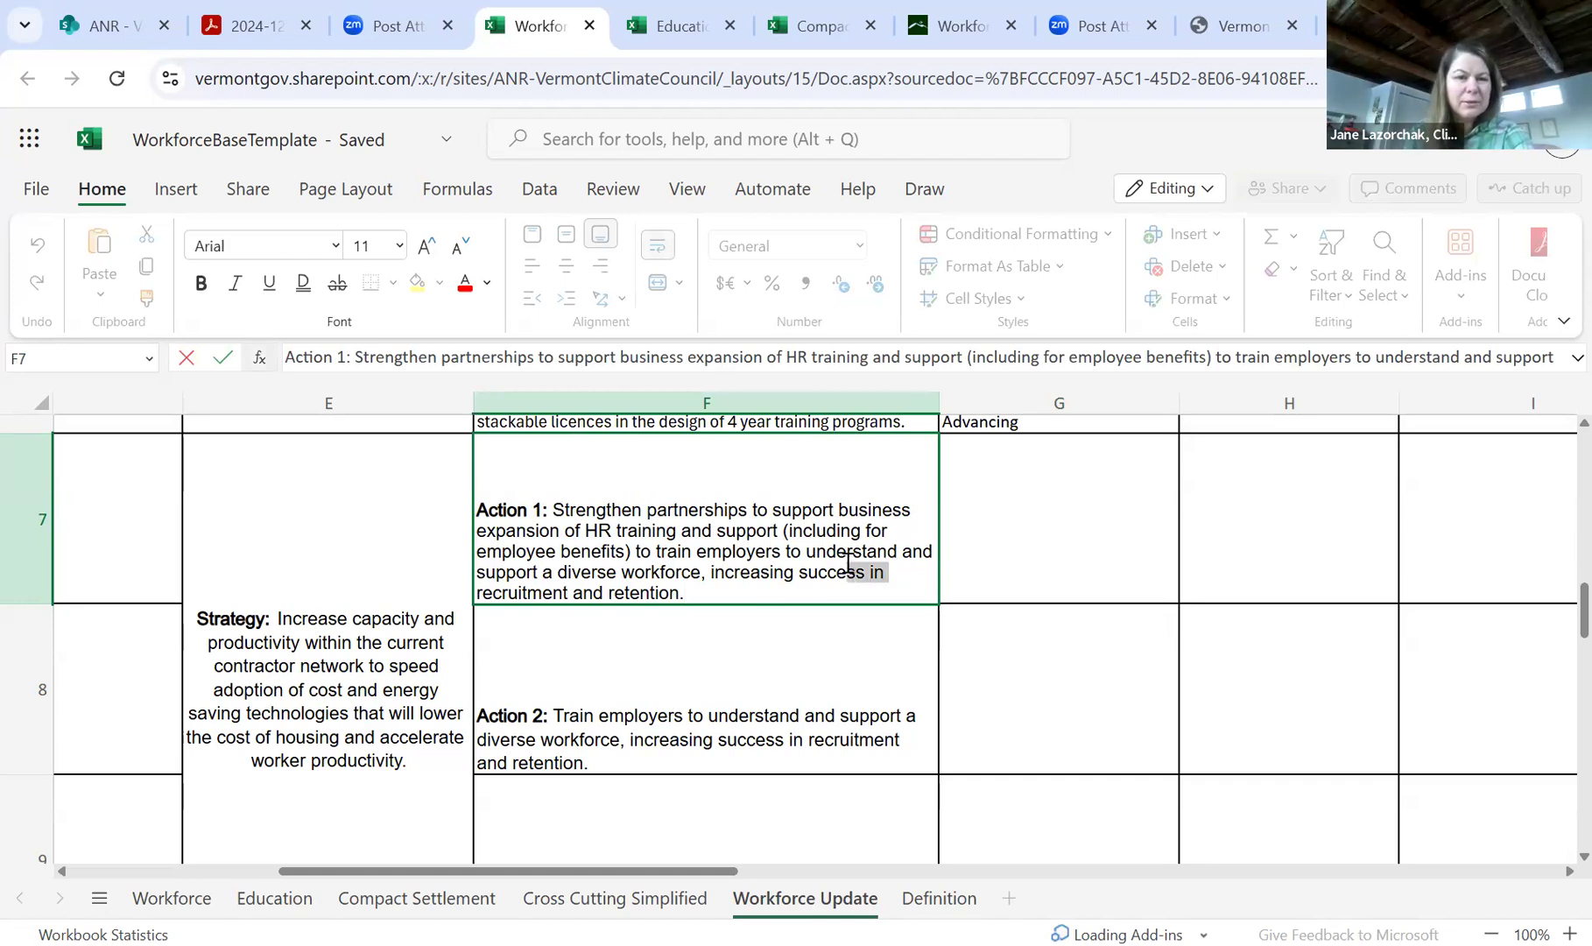
pyautogui.click(772, 571)
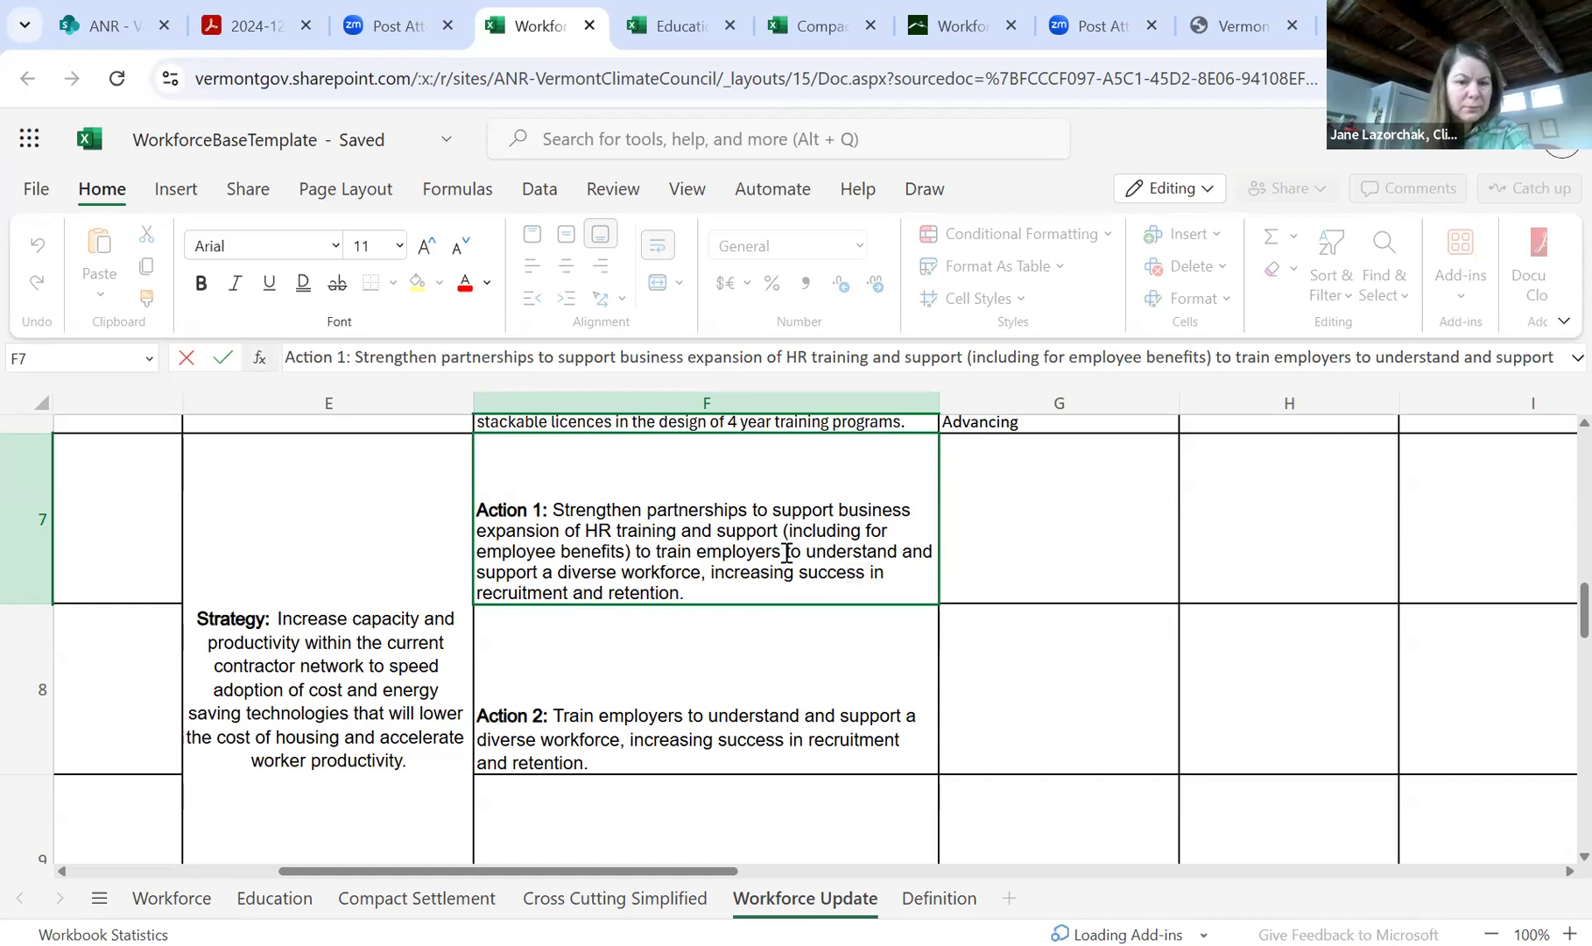
pyautogui.moveTo(887, 569); pyautogui.dragTo(848, 565)
pyautogui.moveTo(705, 573); pyautogui.dragTo(804, 551)
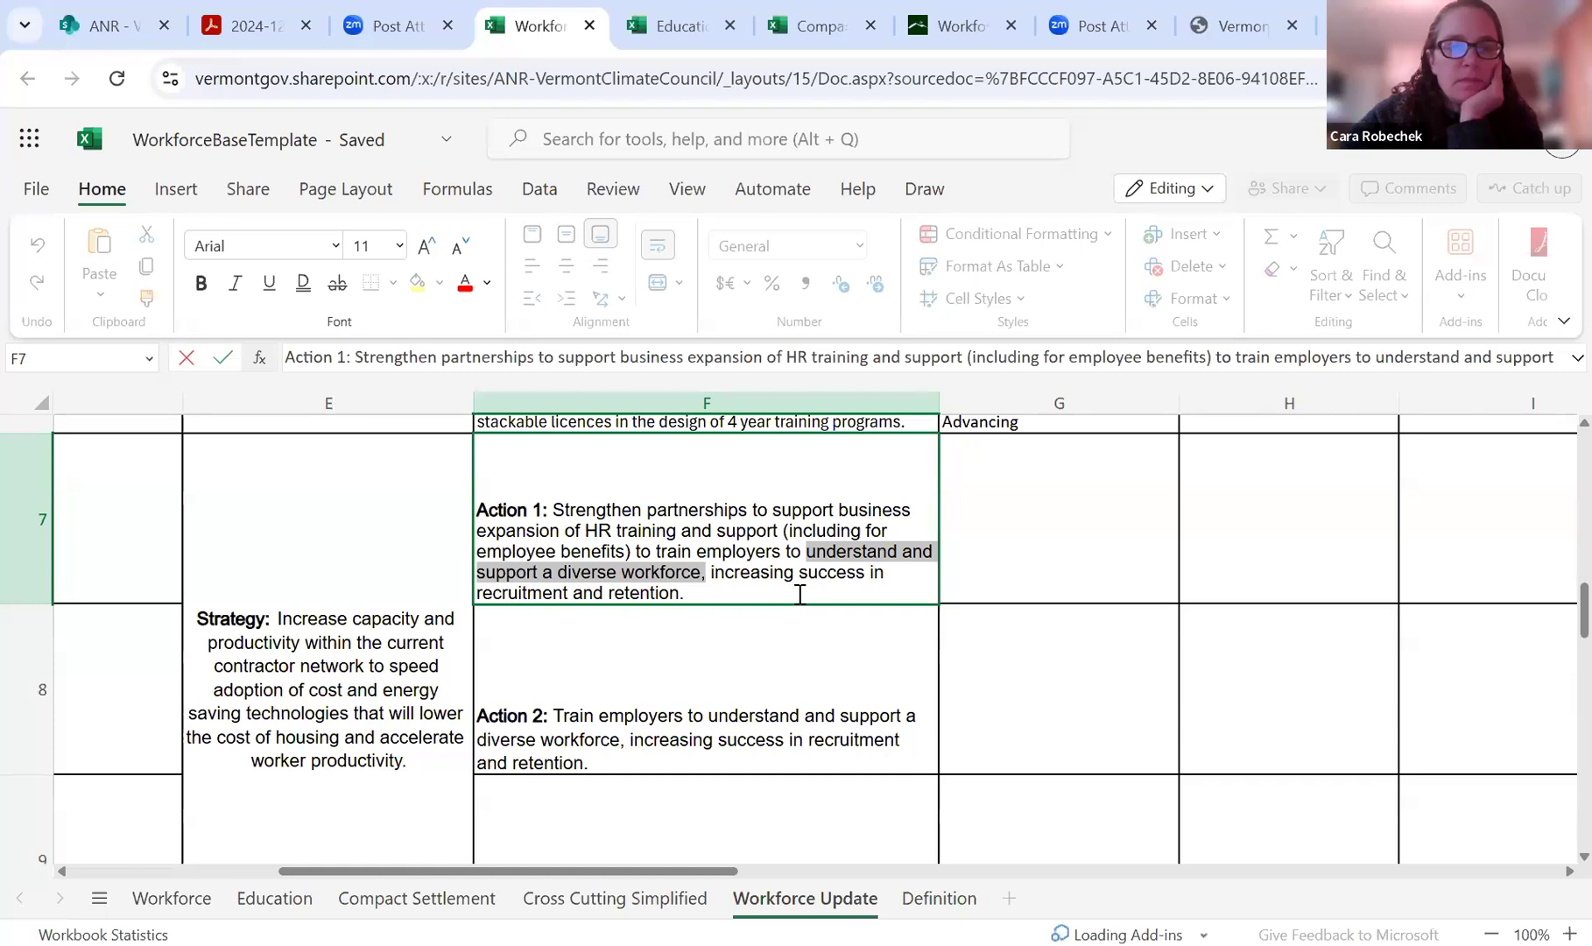
pyautogui.press('BackSpace')
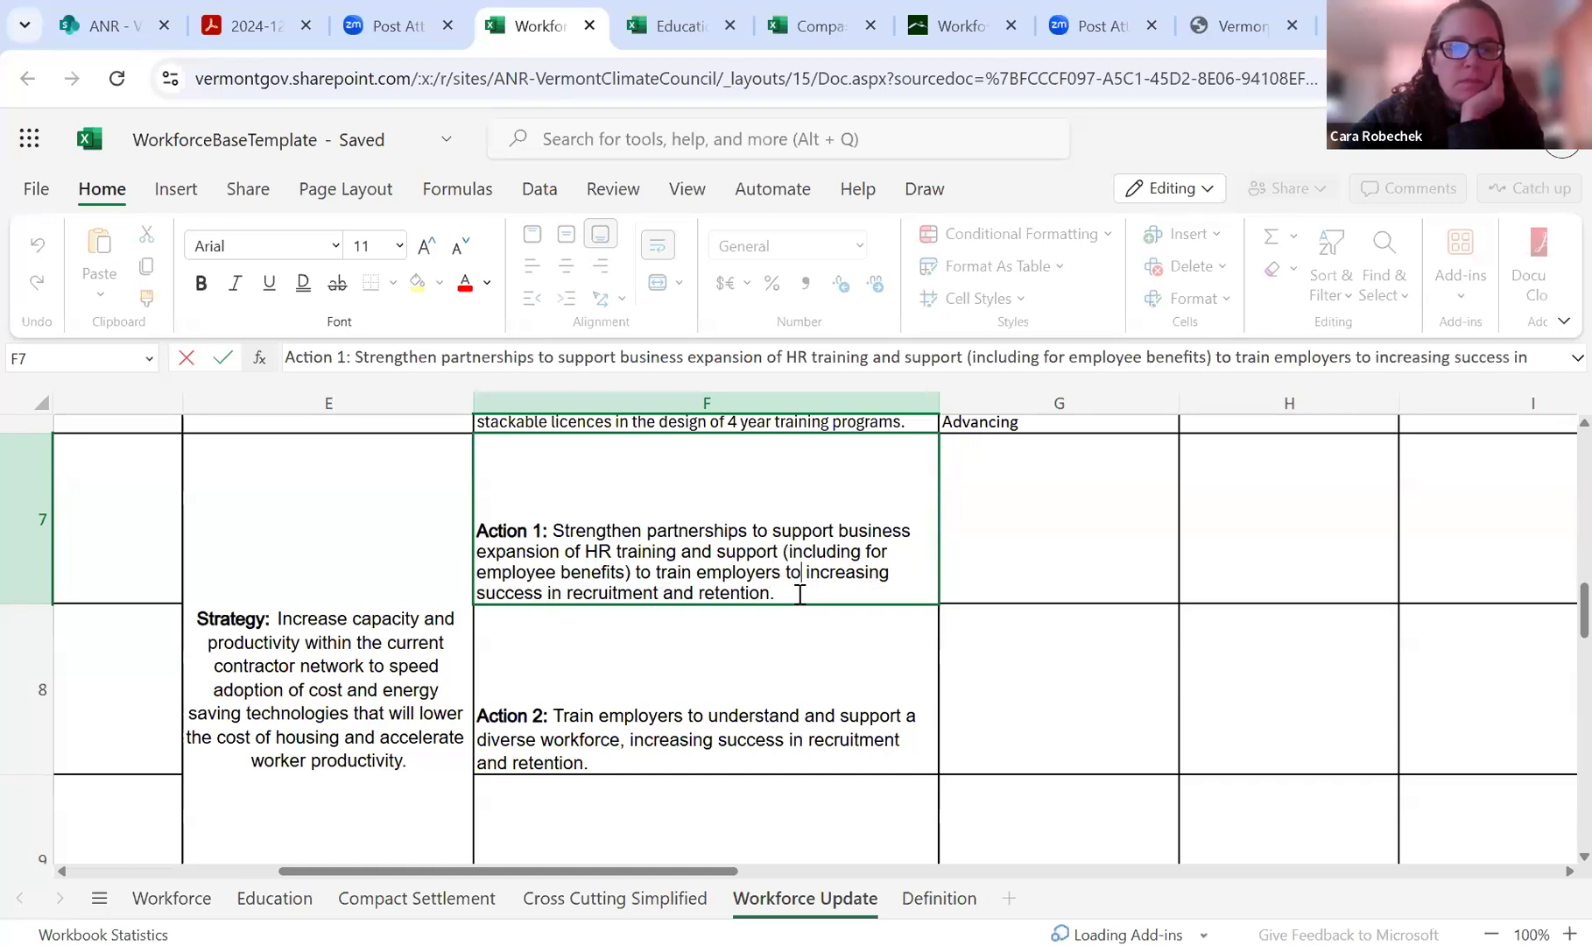
pyautogui.click(890, 569)
pyautogui.press('BackSpace')
pyautogui.press('BackSpace')
pyautogui.press('BackSpace')
pyautogui.write('e')
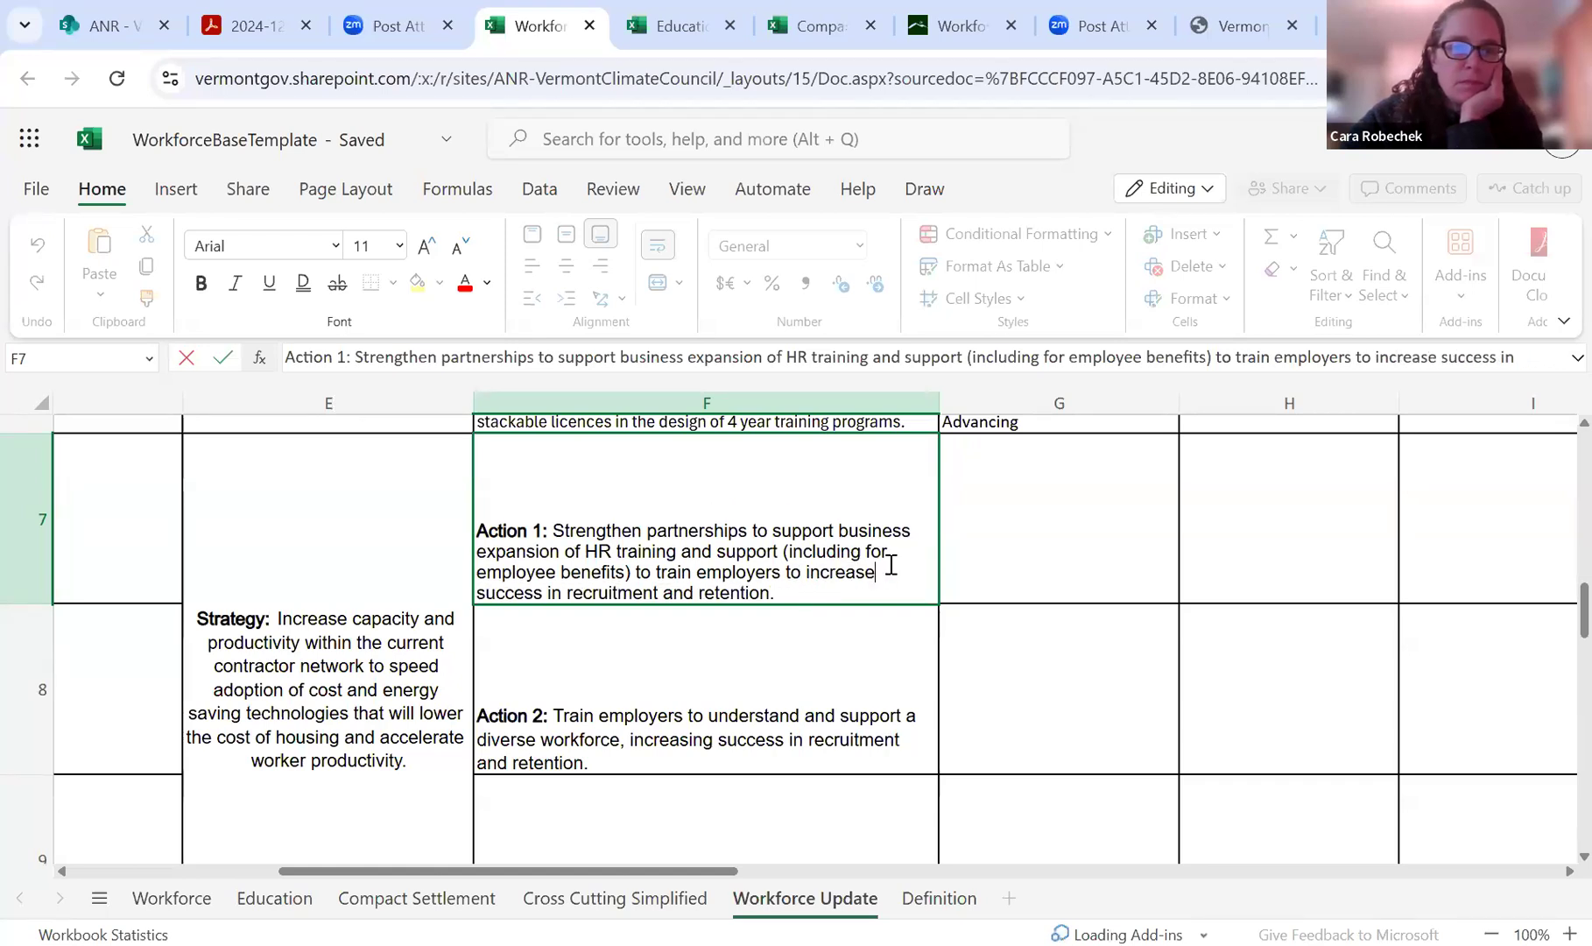
pyautogui.click(1001, 578)
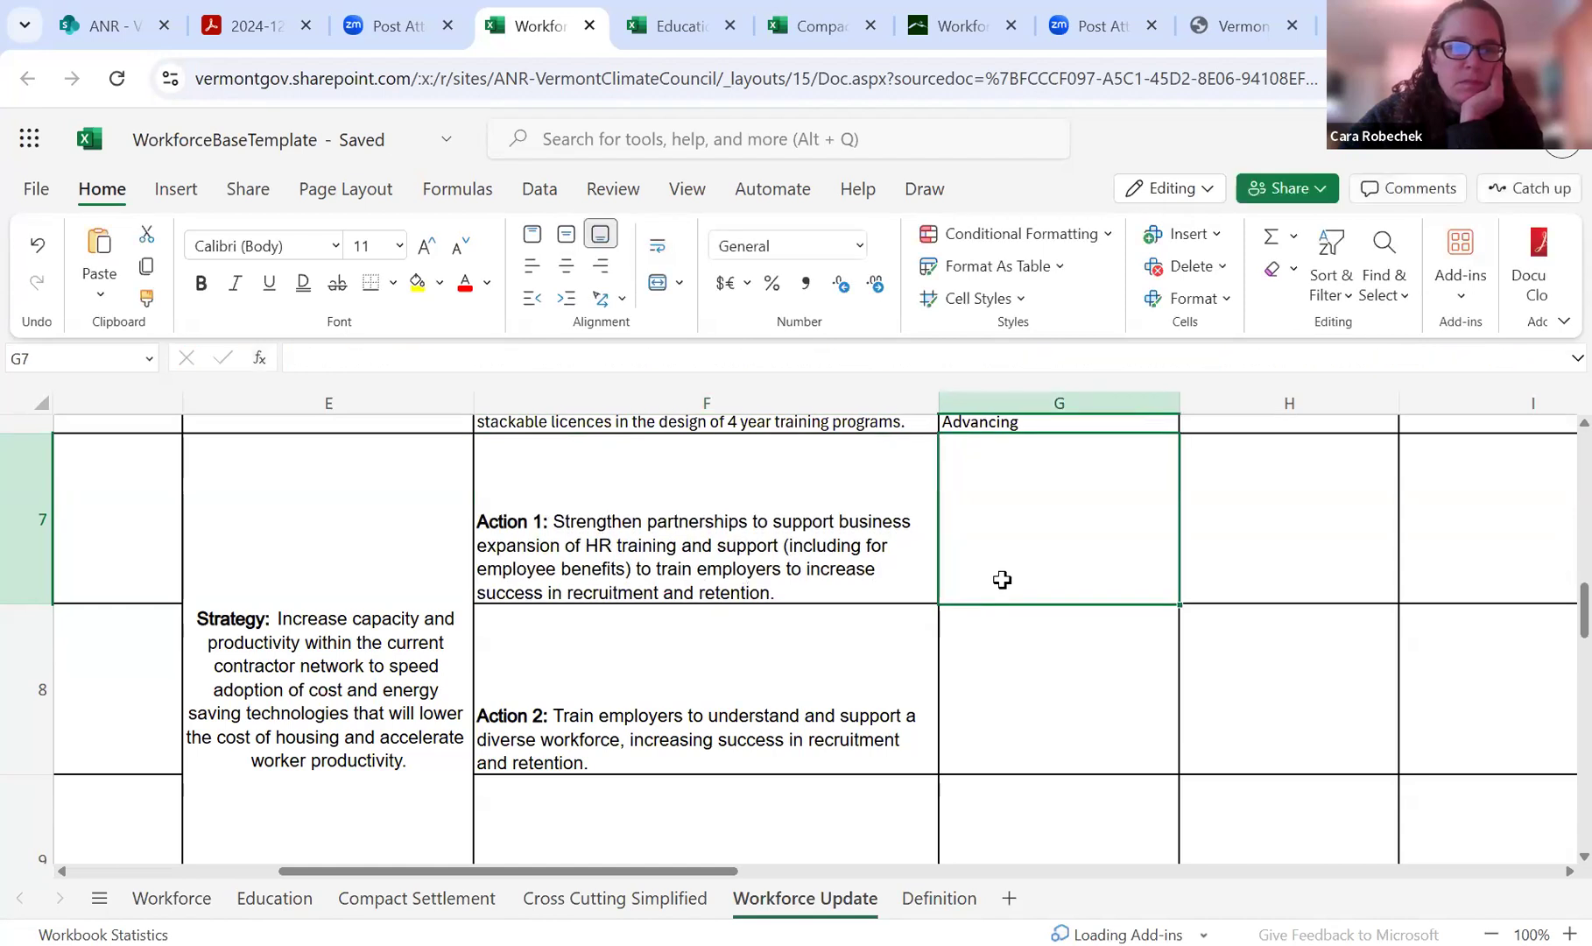
# - Change "to train employers" to "training employers" in the Action 1 text in F7 and commit the cell
pyautogui.doubleClick(704, 569)
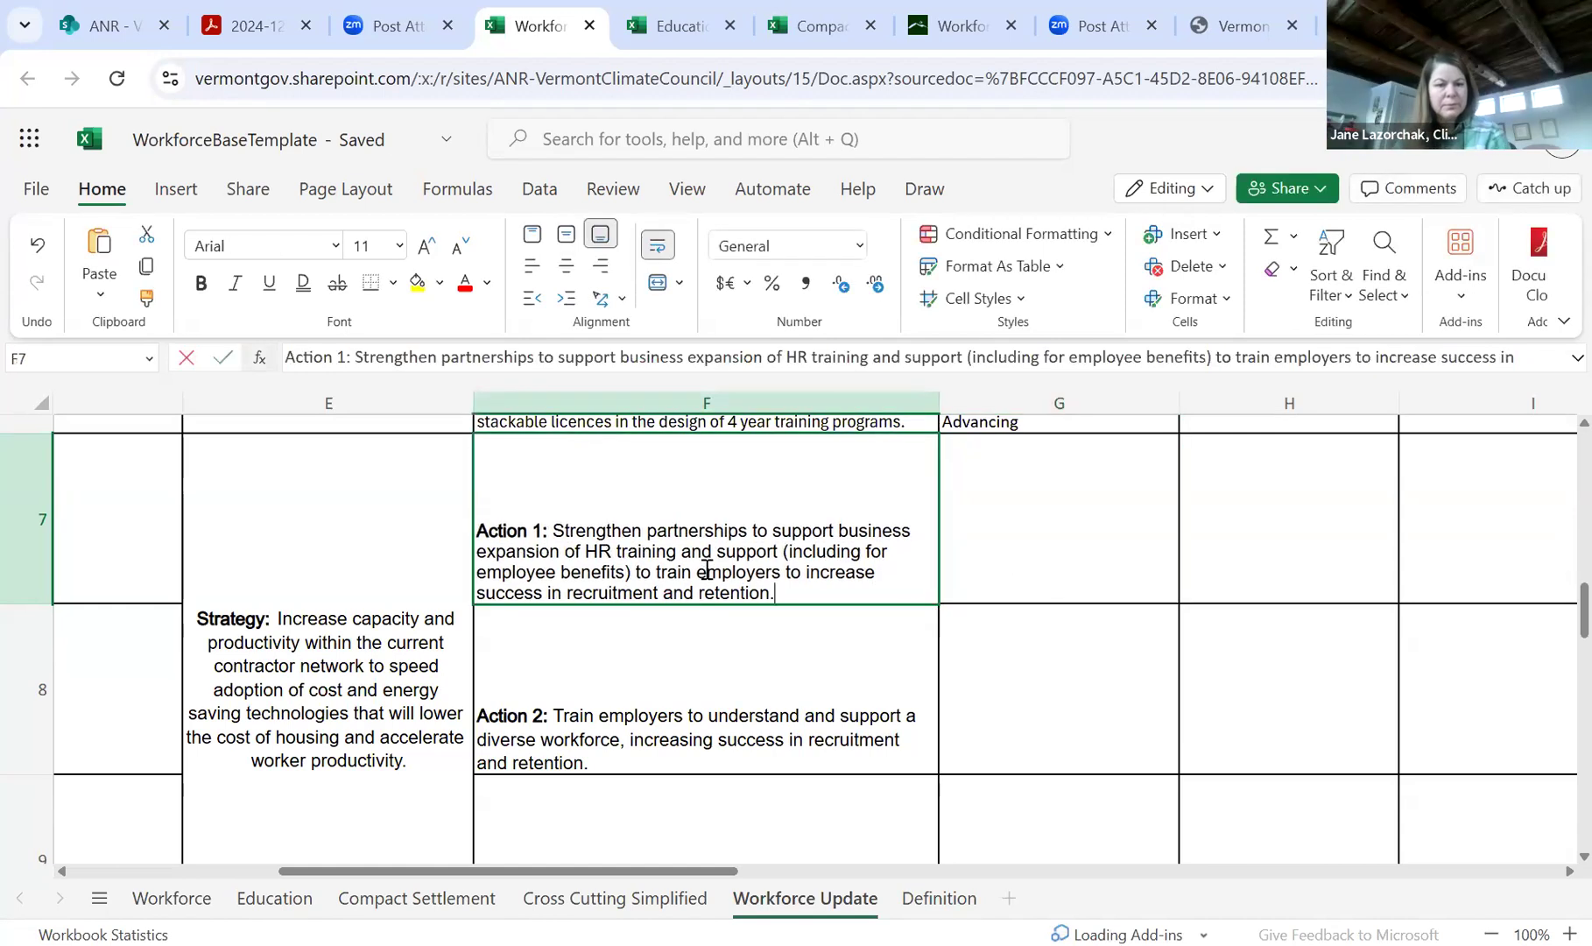
pyautogui.click(657, 574)
pyautogui.press('BackSpace')
pyautogui.press('BackSpace')
pyautogui.press('BackSpace')
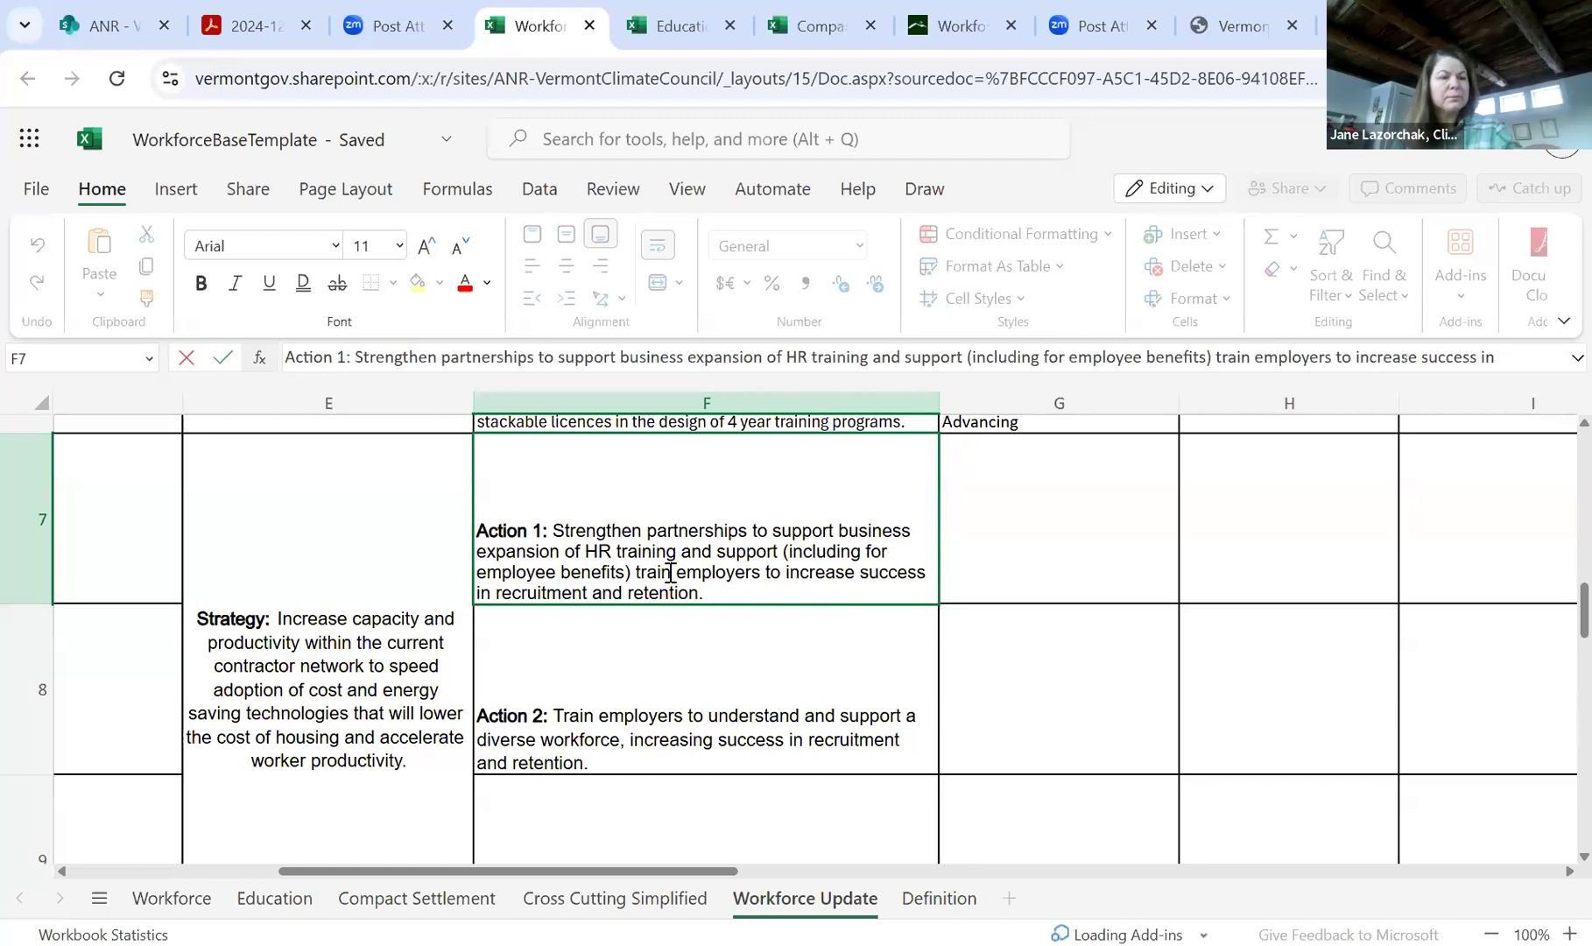
pyautogui.write('ing')
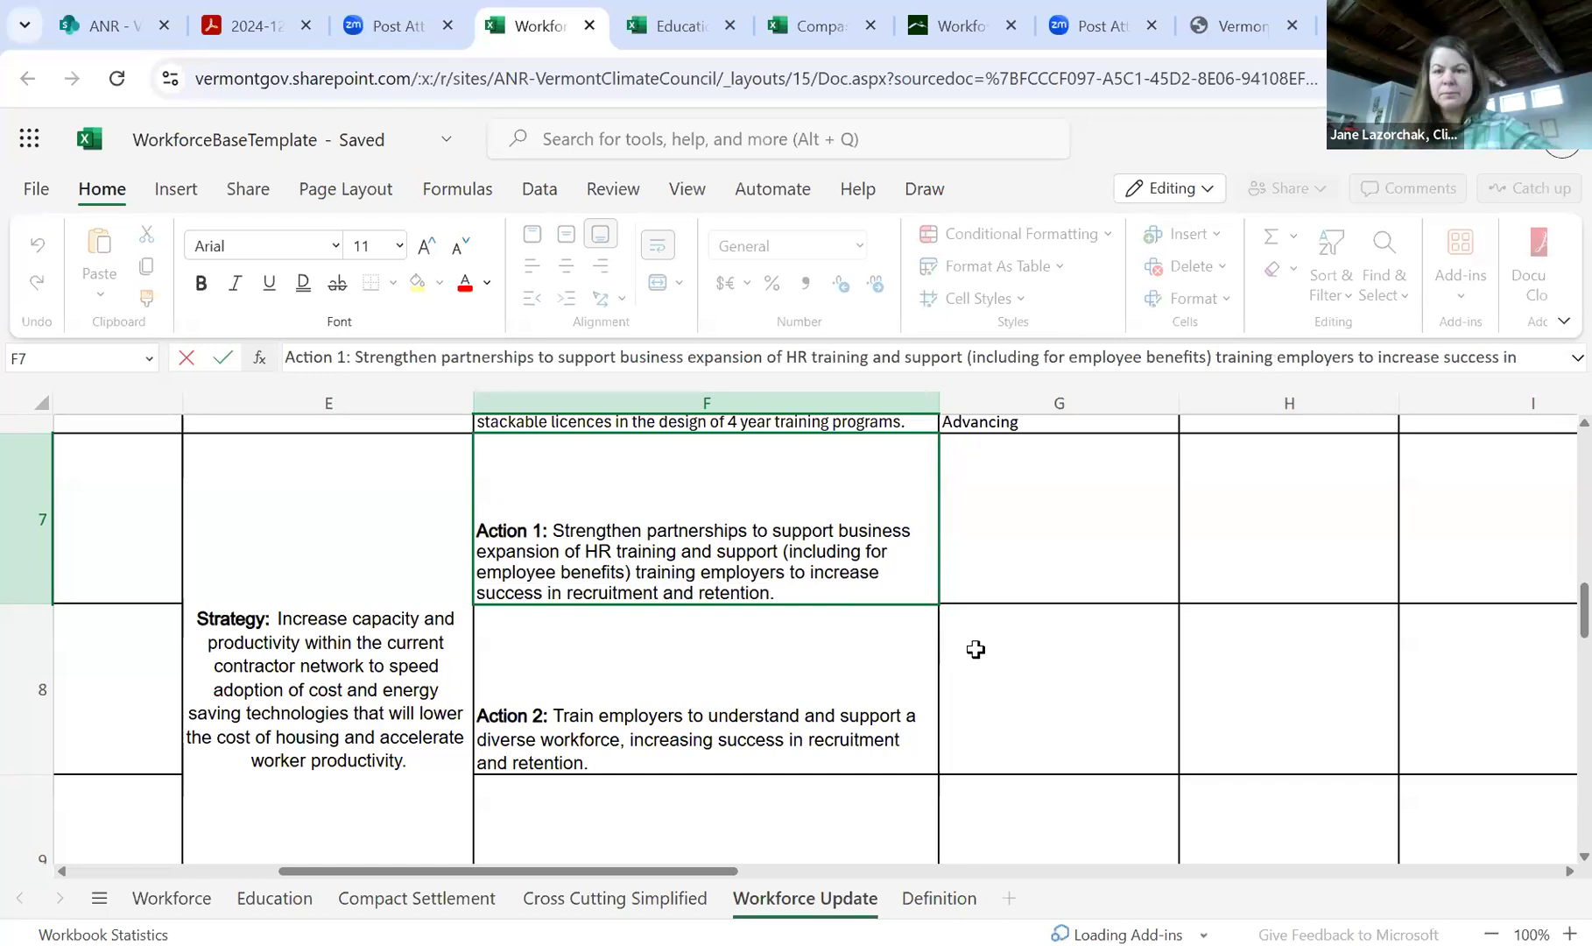
pyautogui.click(980, 650)
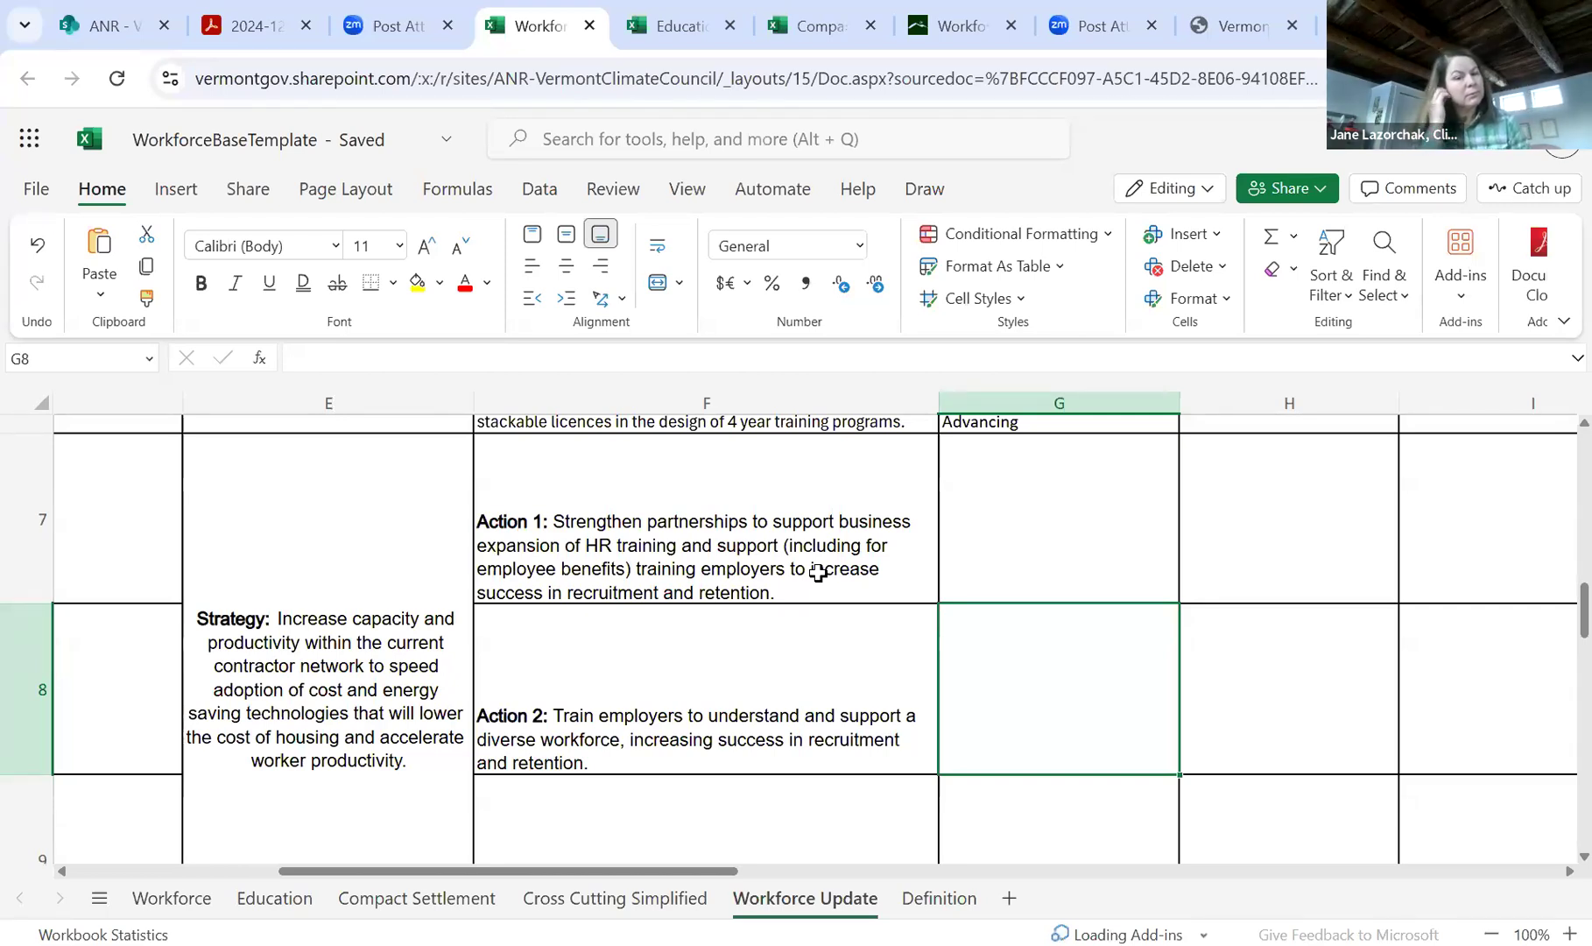
# - Try rewording the Action 1 phrase in F7 as "to train employers increase success"
pyautogui.doubleClick(704, 558)
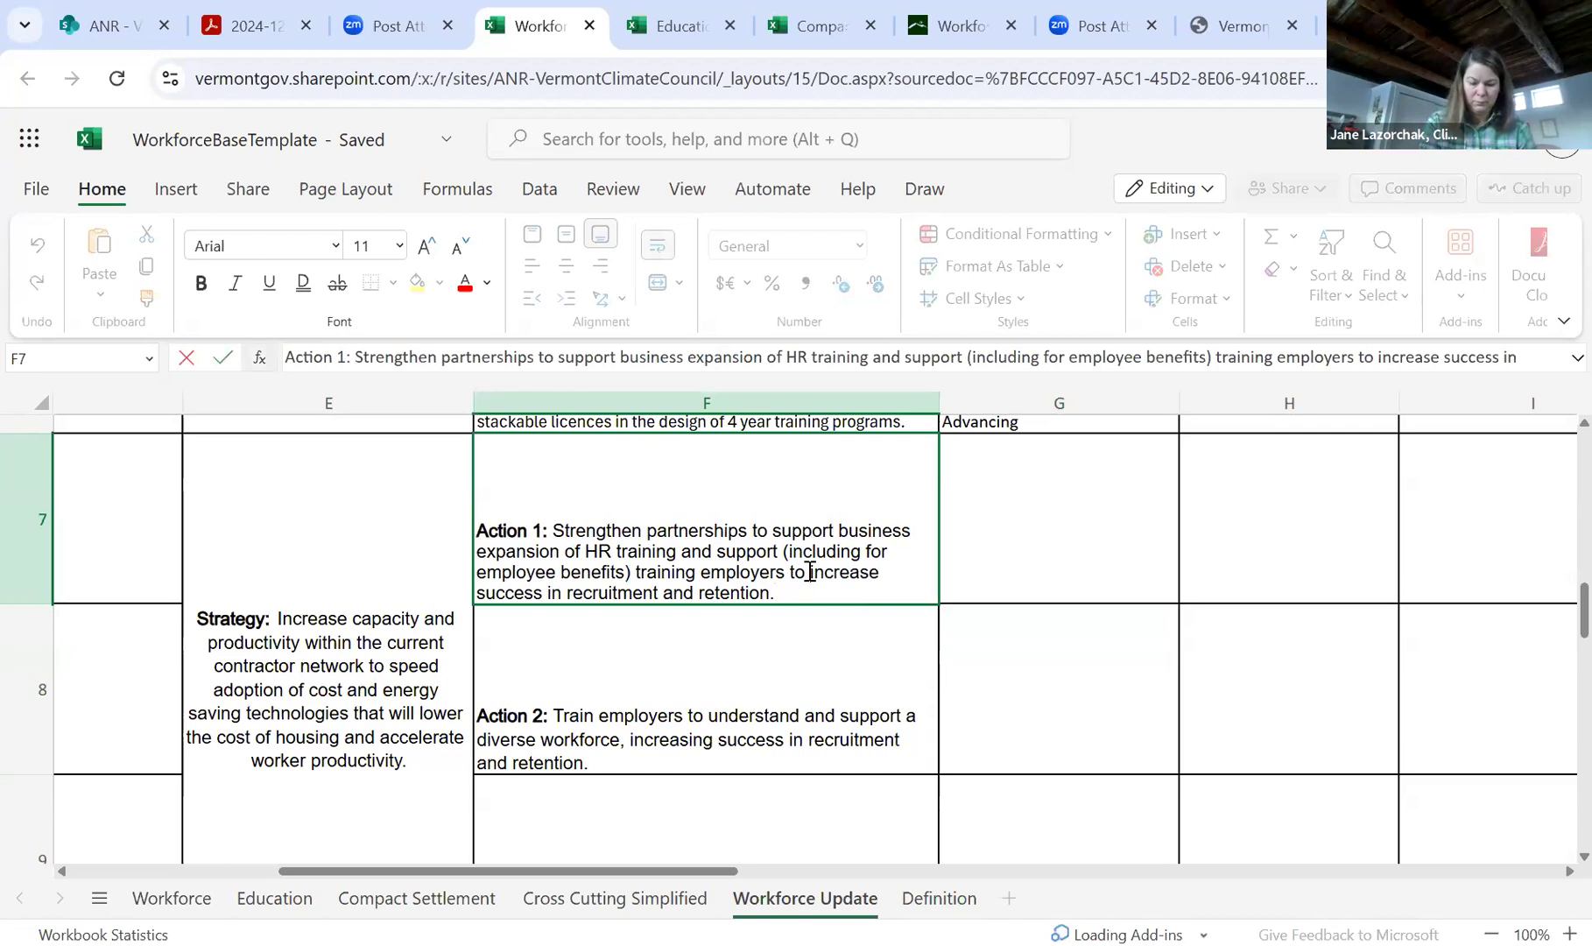
pyautogui.click(810, 572)
pyautogui.press('BackSpace')
pyautogui.press('BackSpace')
pyautogui.press('BackSpace')
pyautogui.click(693, 577)
pyautogui.press('BackSpace')
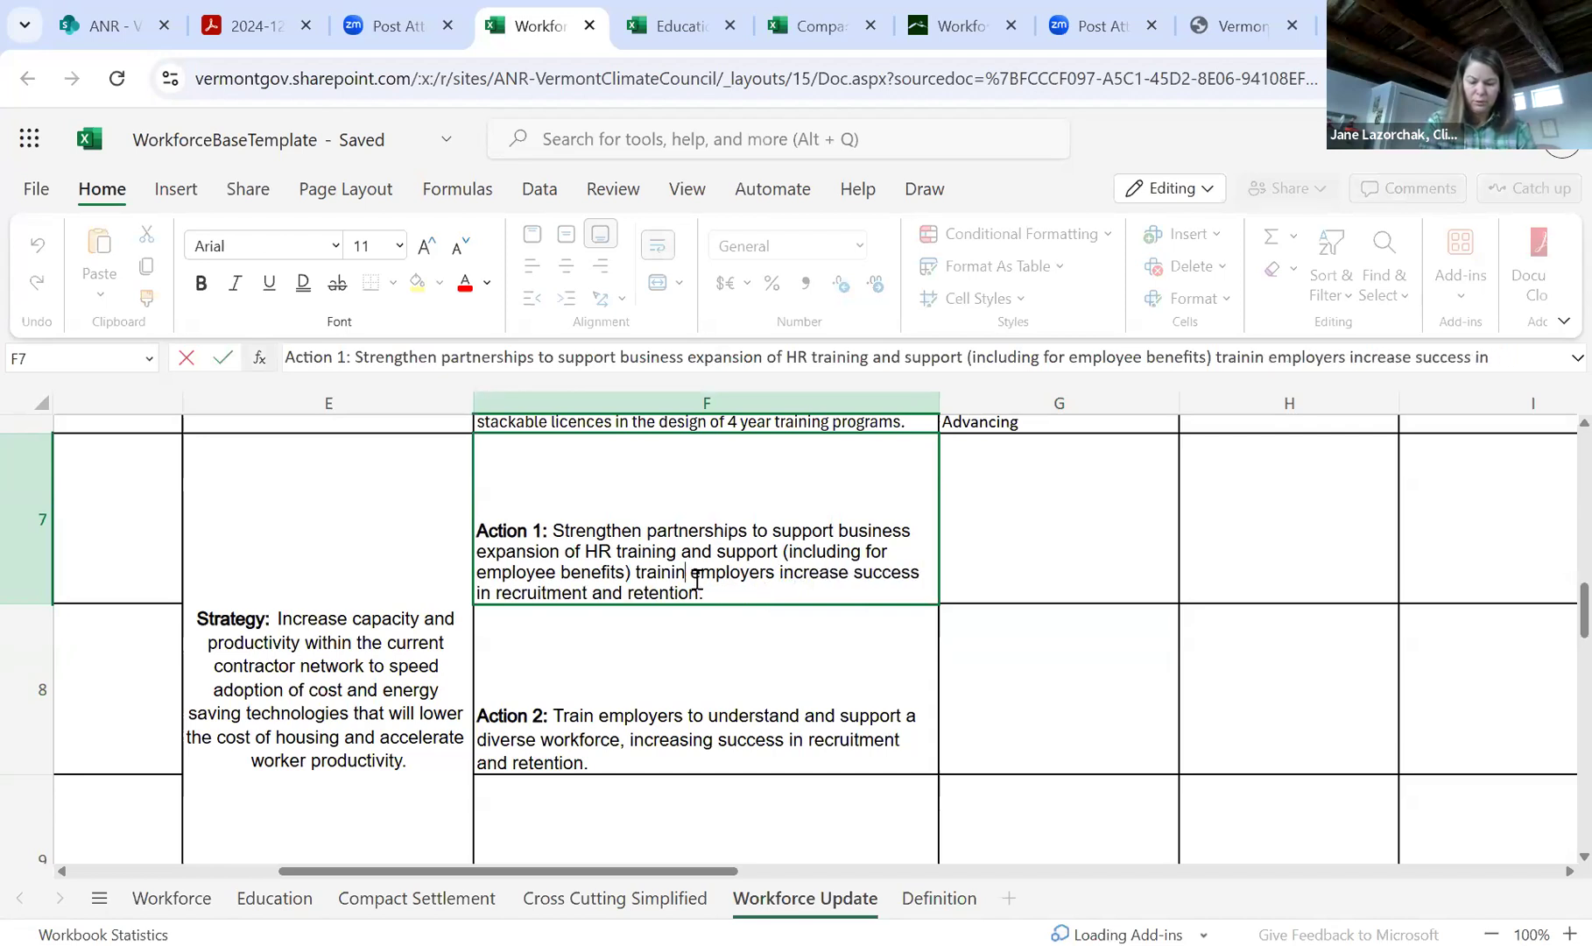
pyautogui.press('BackSpace')
pyautogui.press('BackSpace')
pyautogui.press('BackSpace')
pyautogui.press('BackSpace')
pyautogui.press('BackSpace')
pyautogui.press('BackSpace')
pyautogui.write('o train')
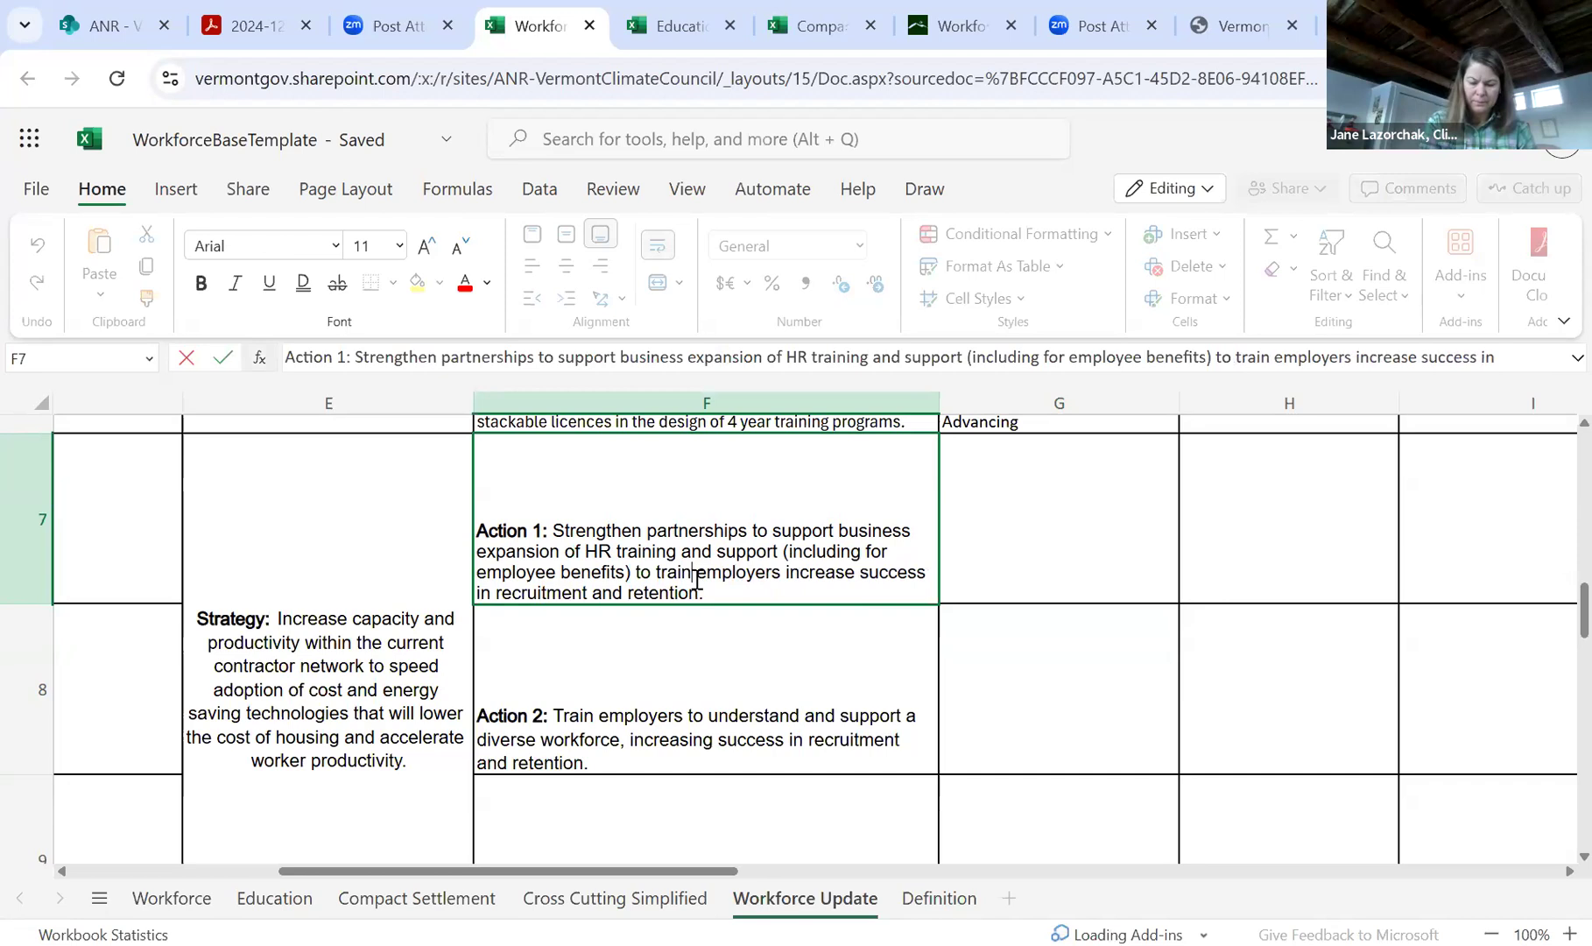
# - Restore the Action 1 phrase in F7 to "training employers to increase success" and commit the cell
pyautogui.press('BackSpace')
pyautogui.press('BackSpace')
pyautogui.press('BackSpace')
pyautogui.press('BackSpace')
pyautogui.press('BackSpace')
pyautogui.press('BackSpace')
pyautogui.press('BackSpace')
pyautogui.press('BackSpace')
pyautogui.write('training')
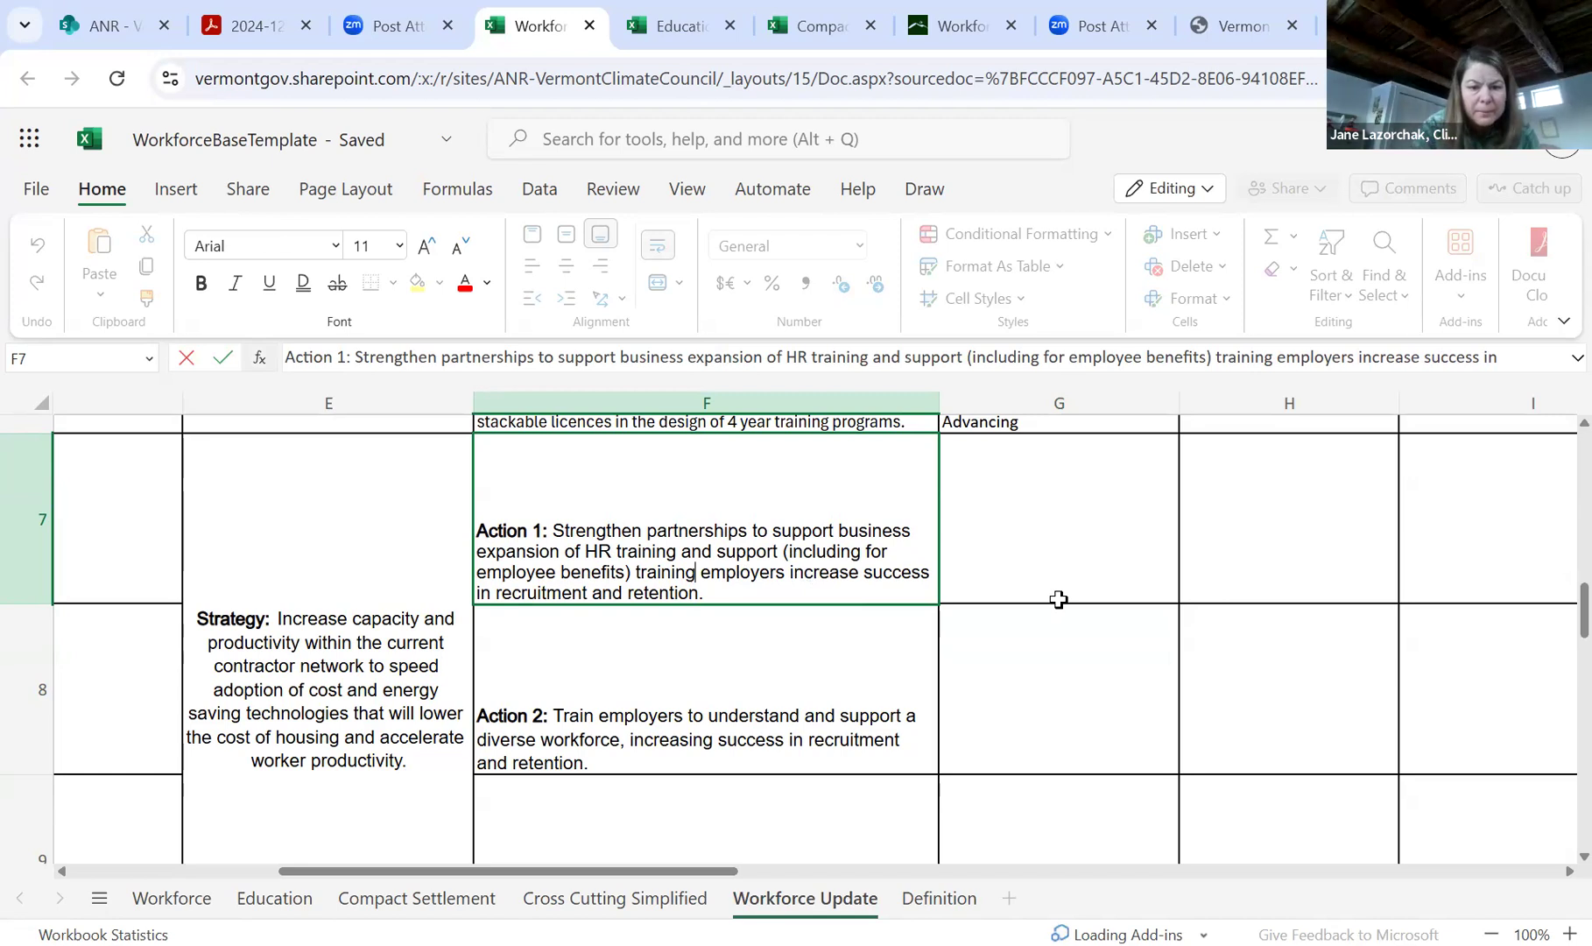
pyautogui.click(790, 567)
pyautogui.write('to')
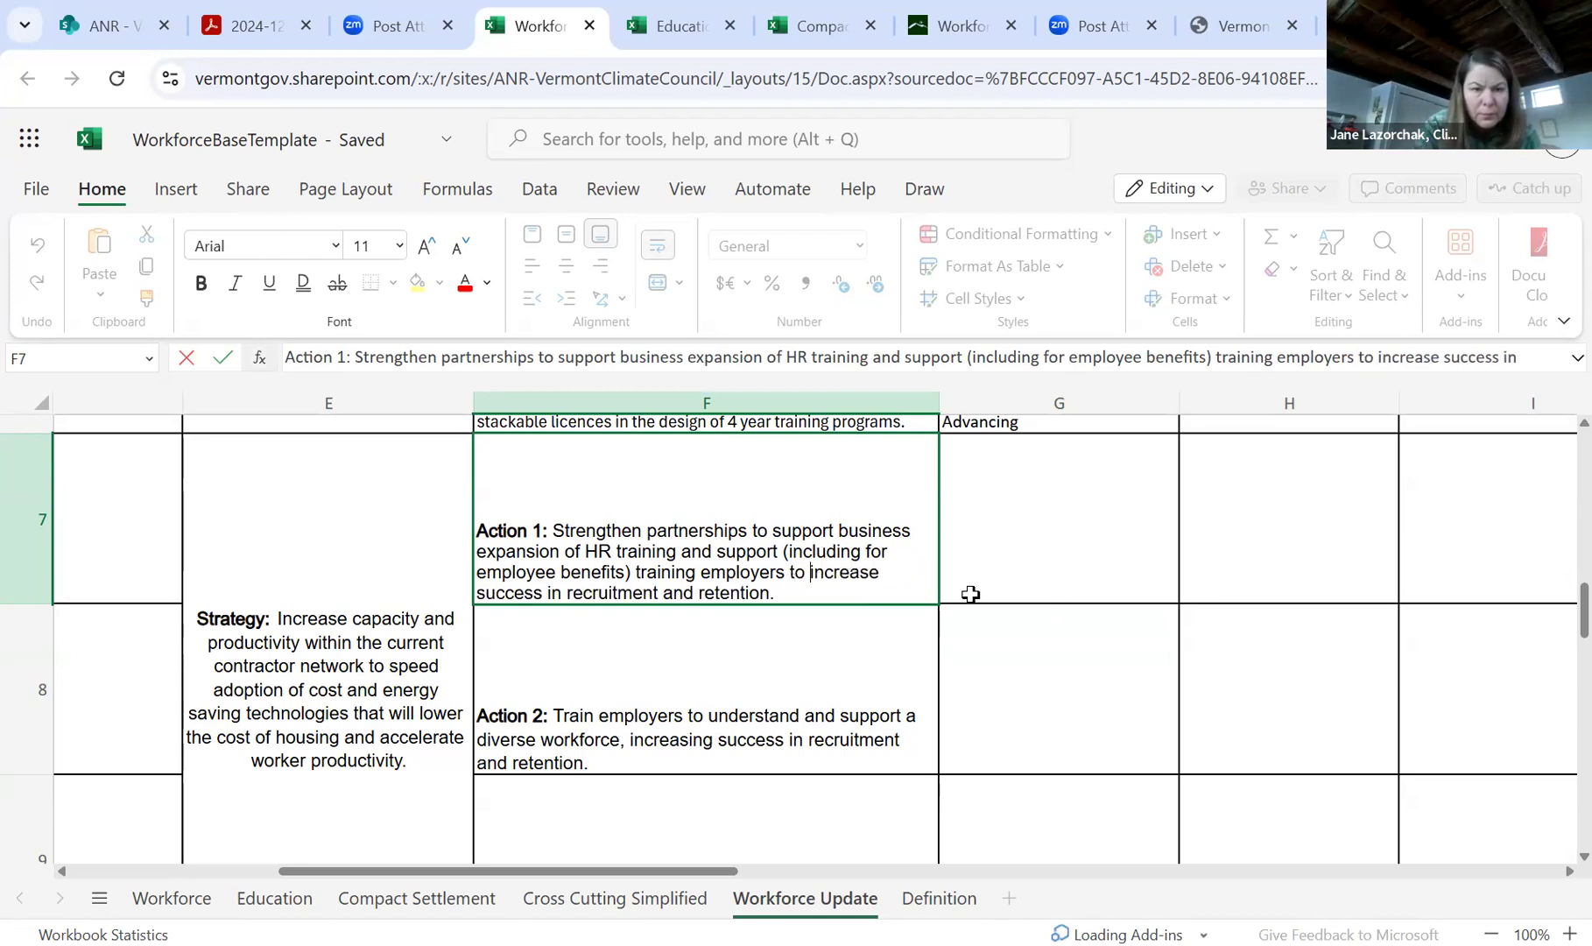
pyautogui.click(970, 593)
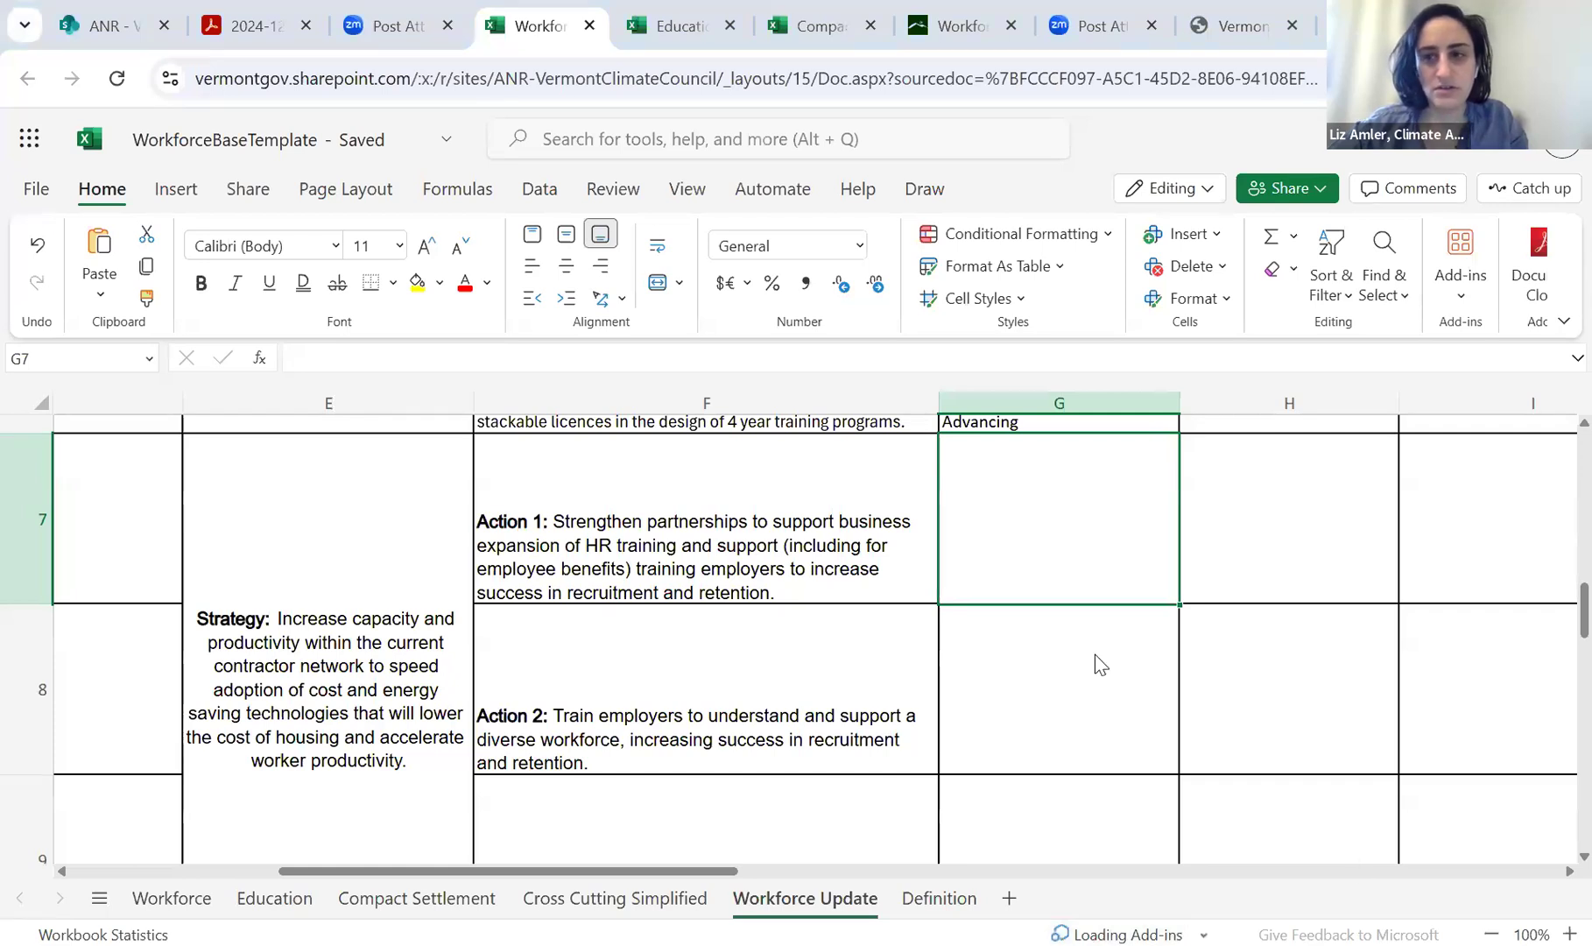
# - Strike through the Action 2 text in F8 about training employers to support a diverse workforce
pyautogui.scroll(-1, 446, 539)
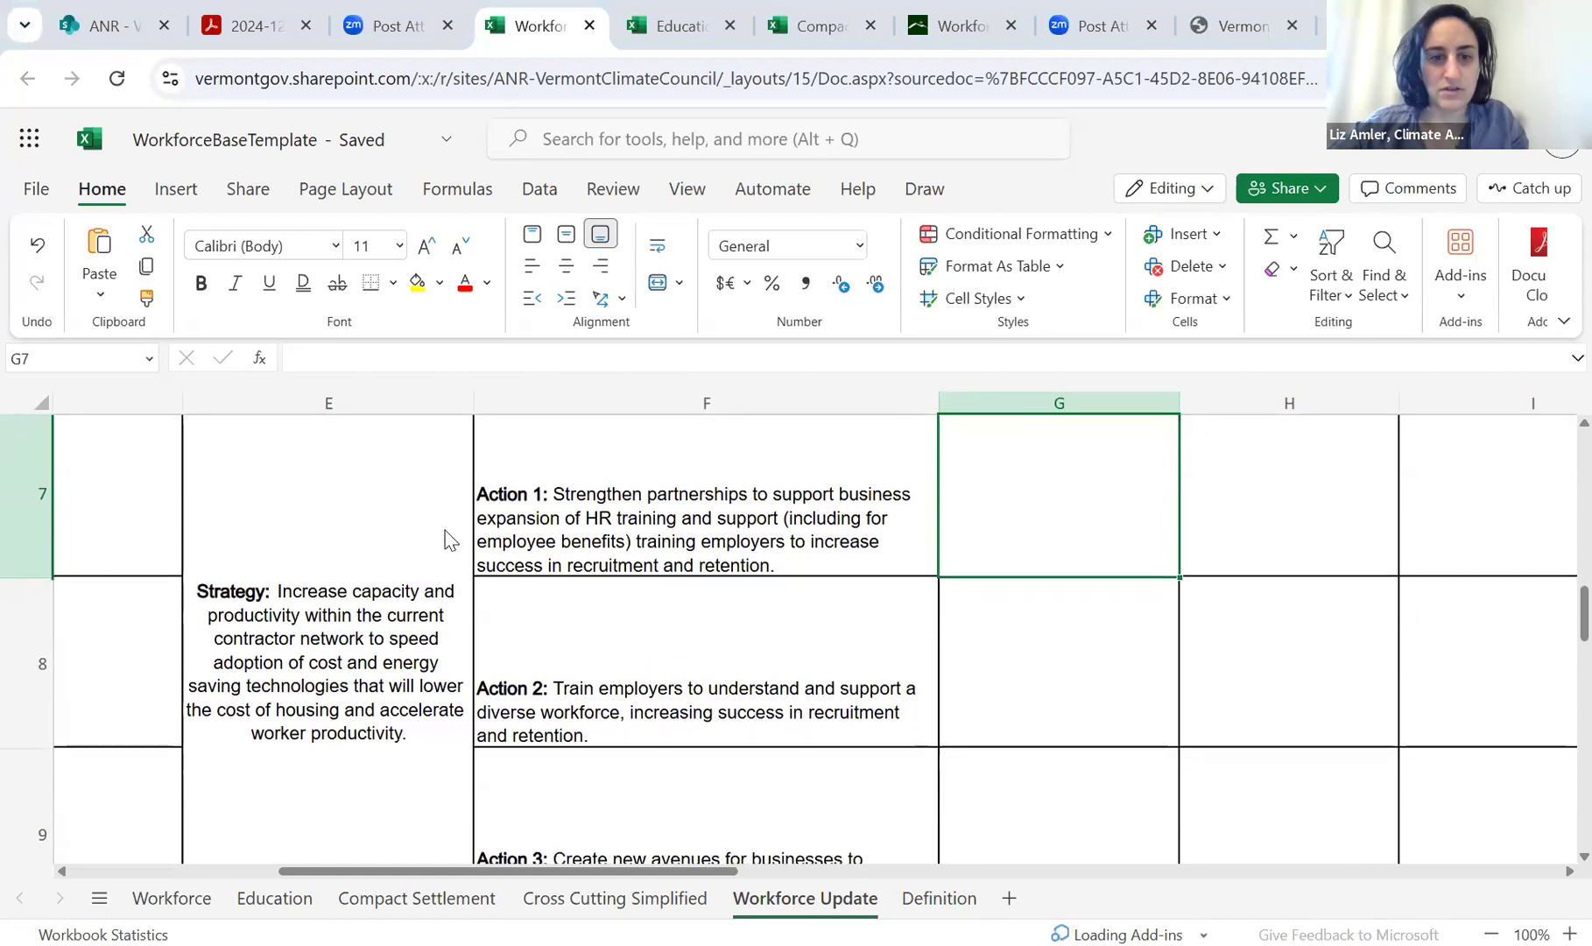
pyautogui.scroll(-3, 446, 539)
pyautogui.hscroll(2, 446, 538)
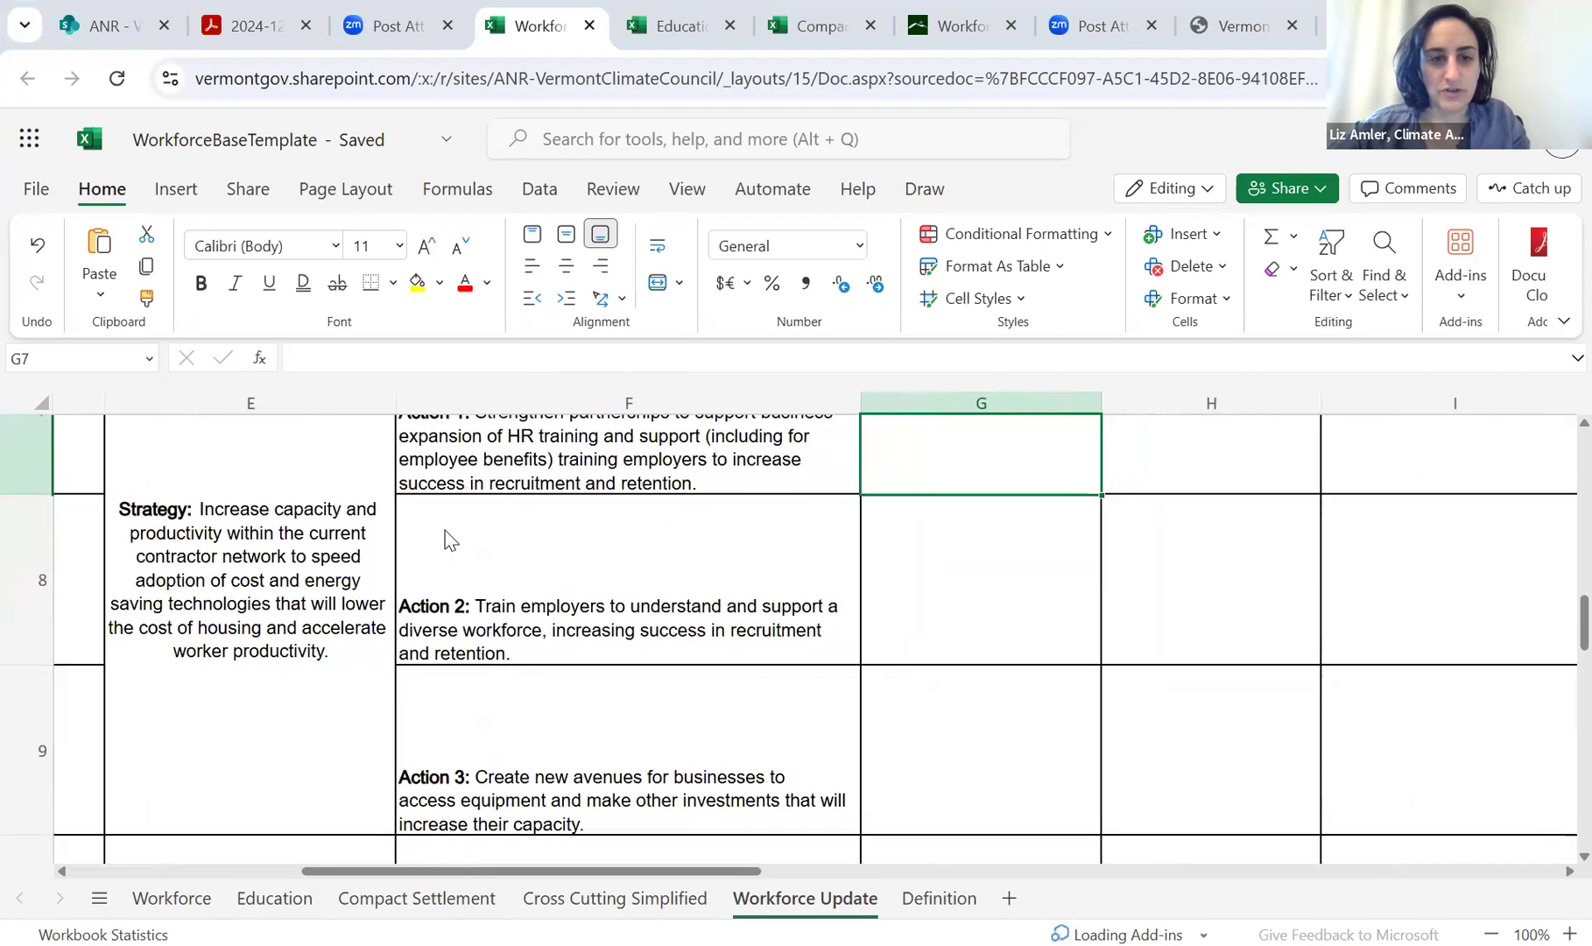
pyautogui.scroll(-1, 447, 539)
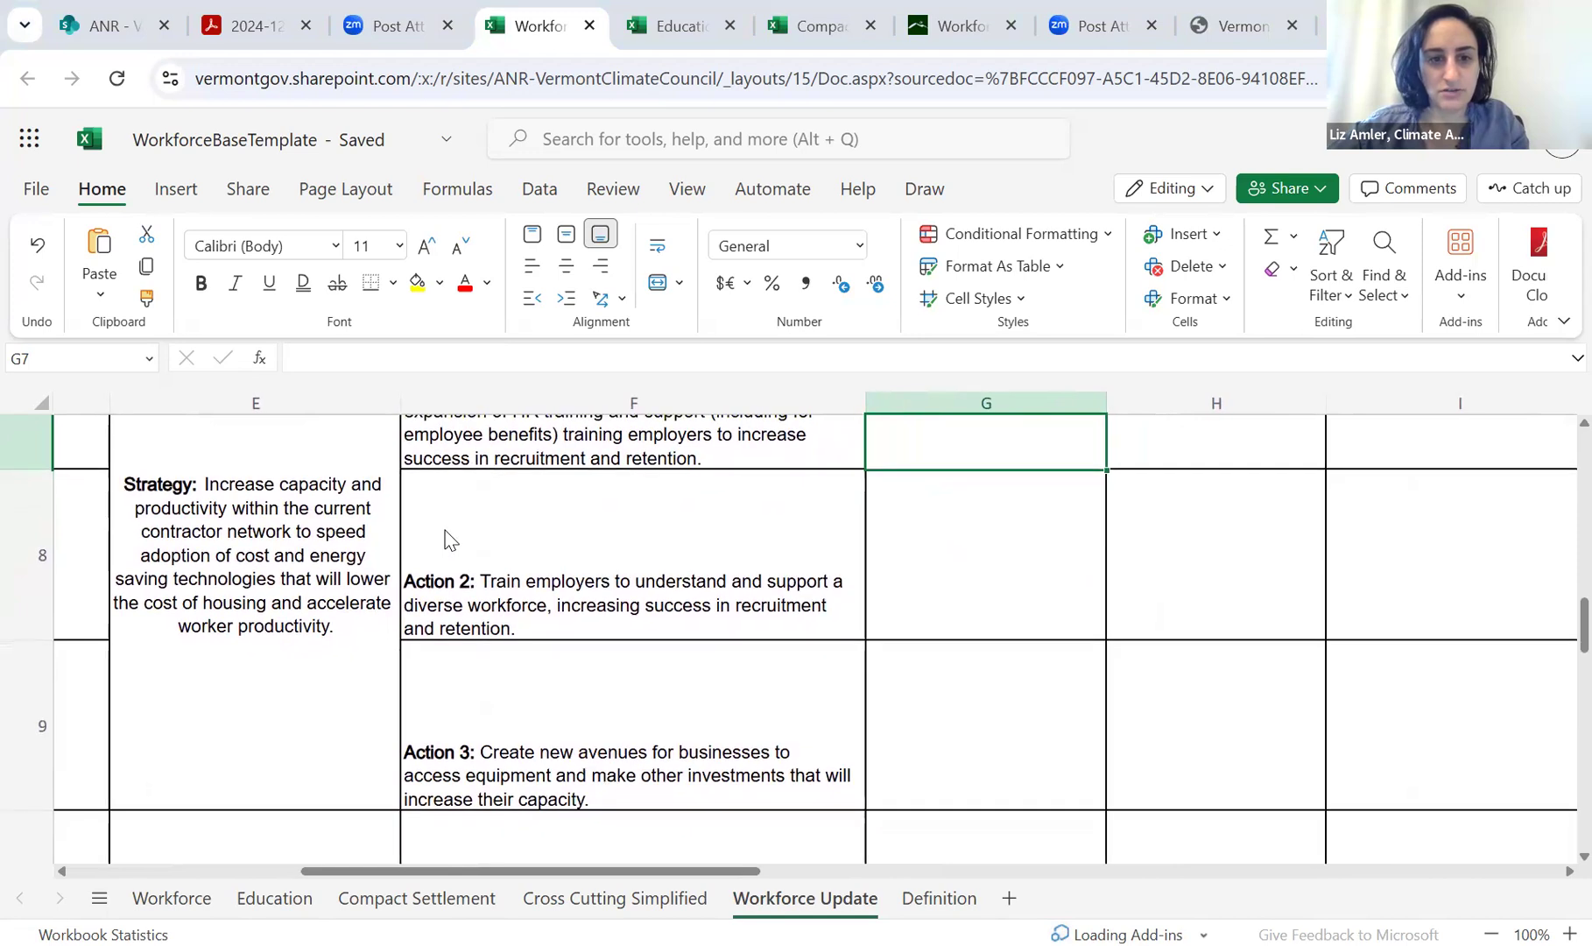
pyautogui.scroll(-1, 448, 551)
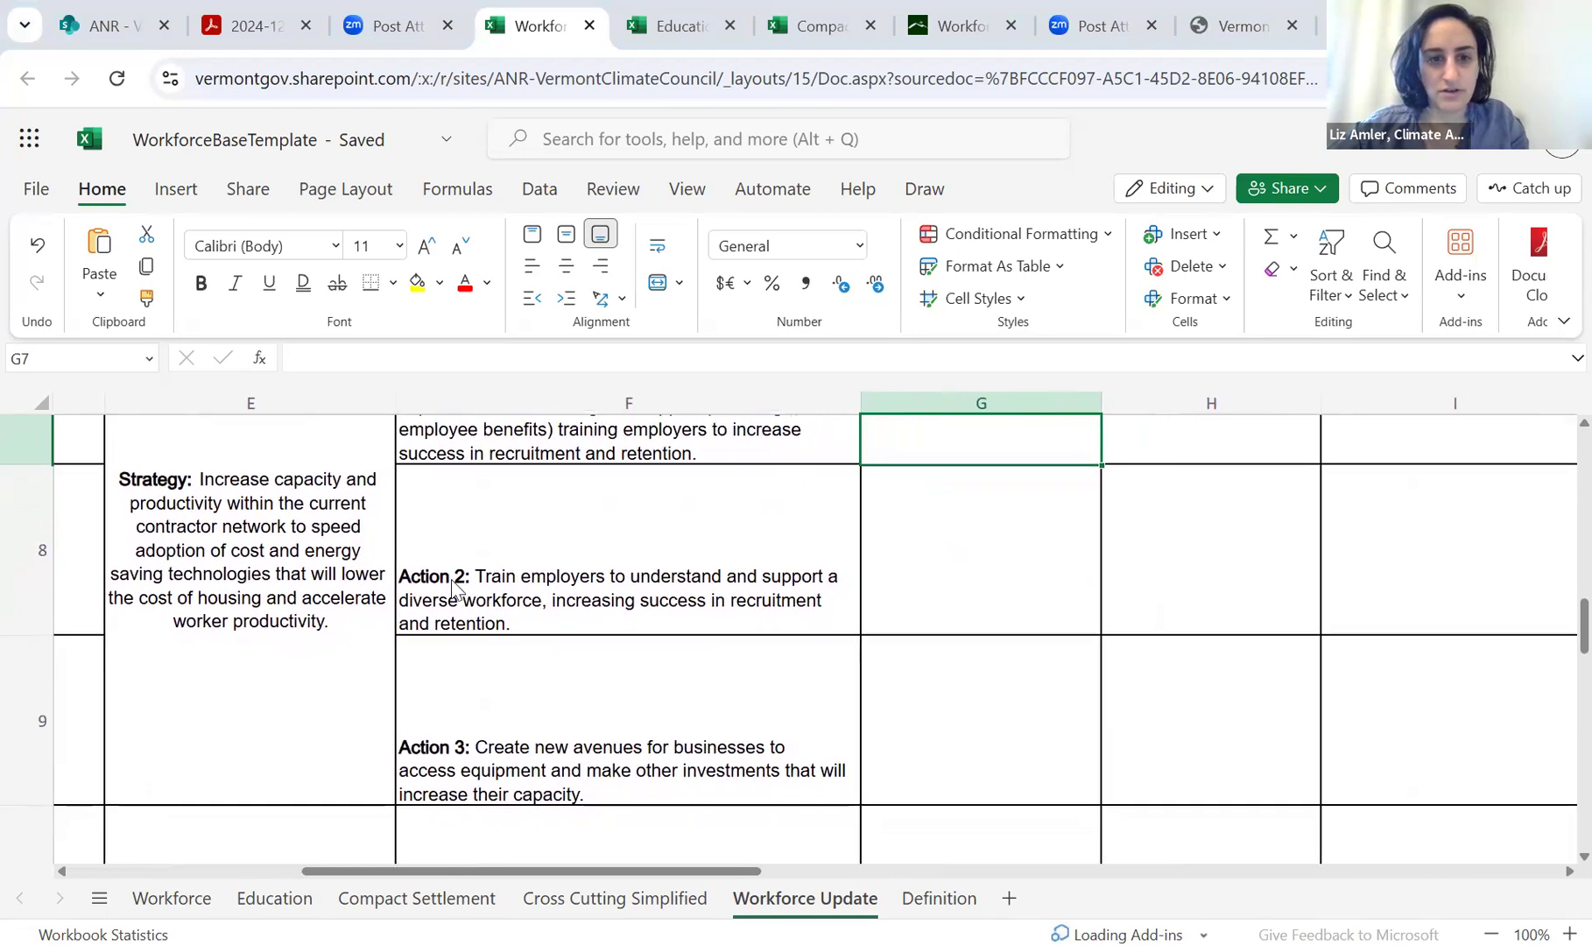
pyautogui.click(558, 534)
pyautogui.click(336, 283)
# - Review Action 3 in row 9, then the supportive-environment strategy in E10 and its actions
pyautogui.scroll(-1, 596, 626)
pyautogui.scroll(1, 604, 630)
pyautogui.scroll(-2, 604, 632)
pyautogui.scroll(-1, 616, 710)
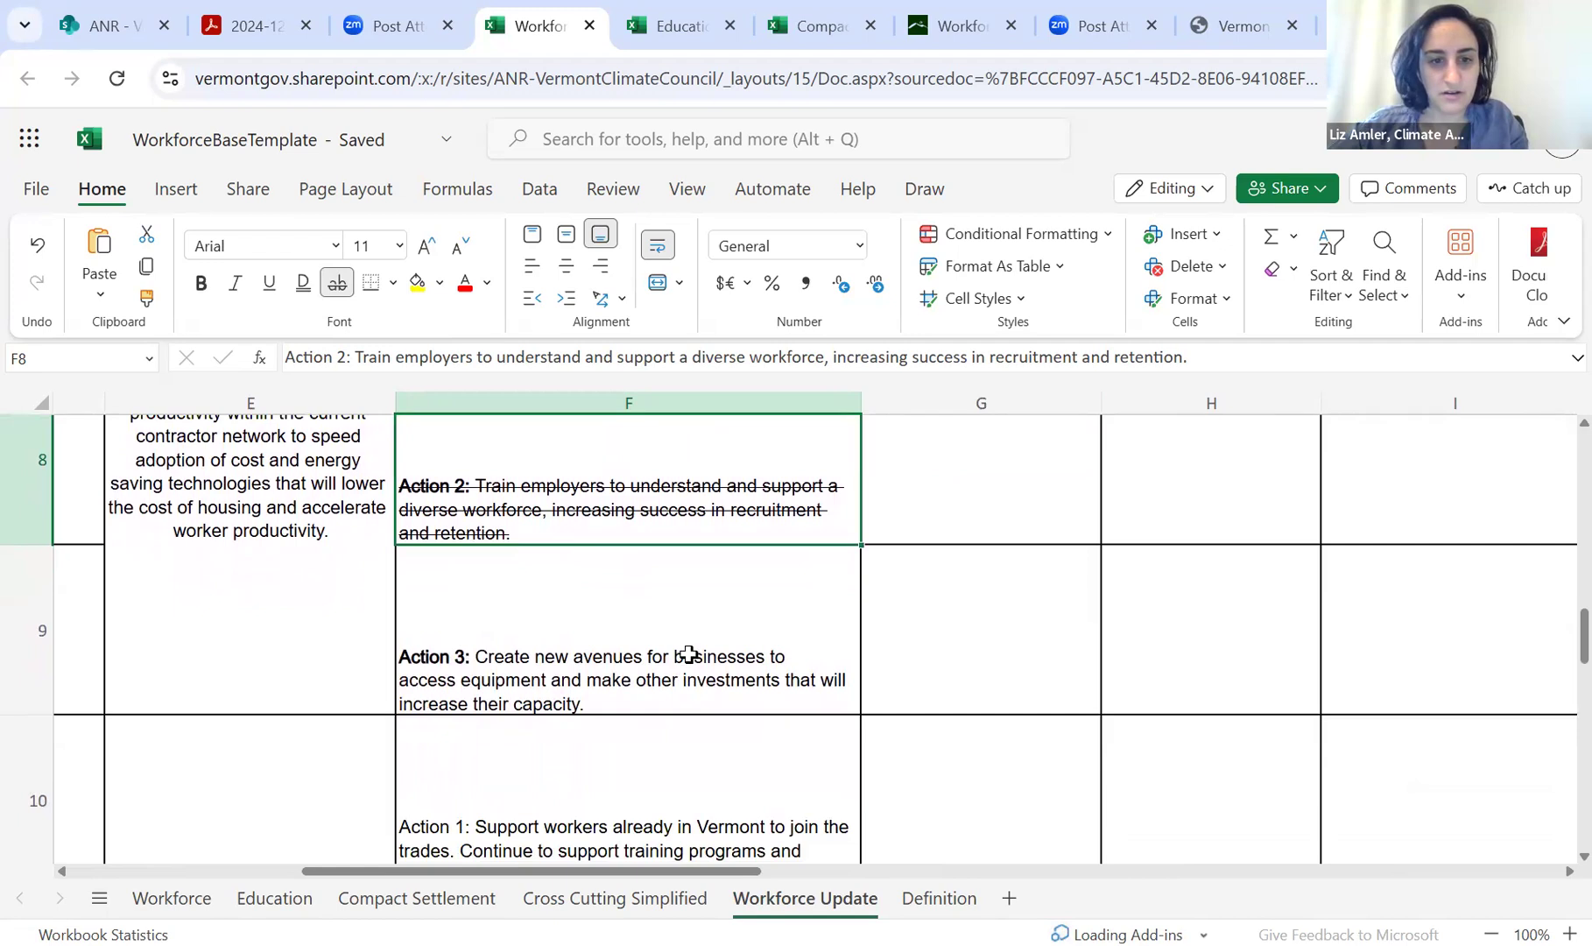
pyautogui.click(688, 656)
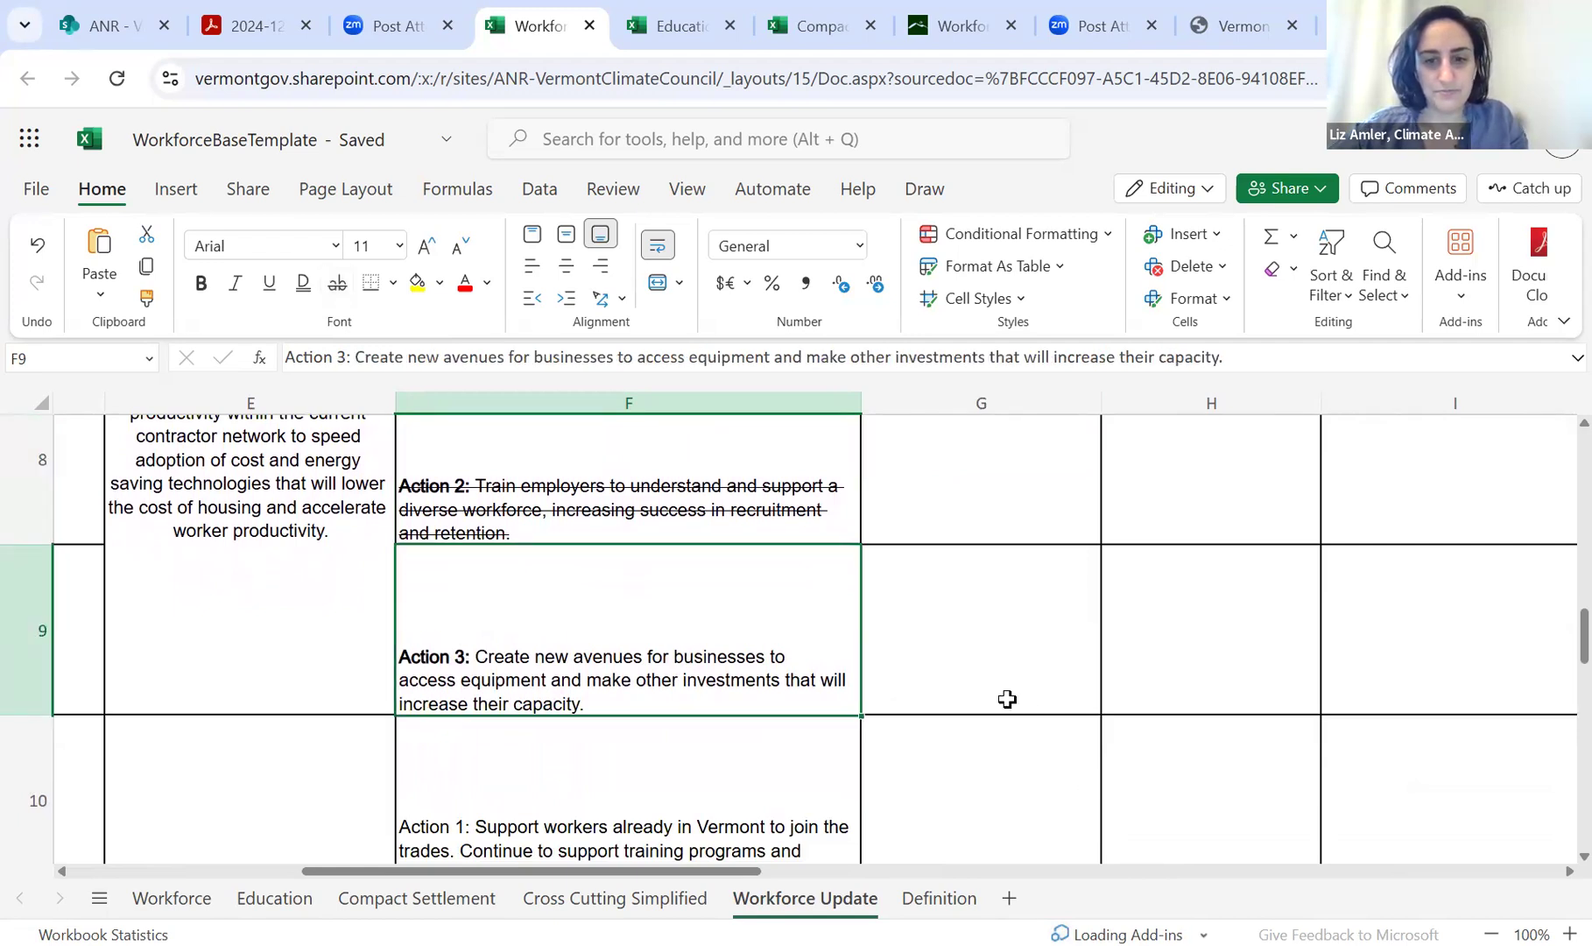
pyautogui.click(988, 665)
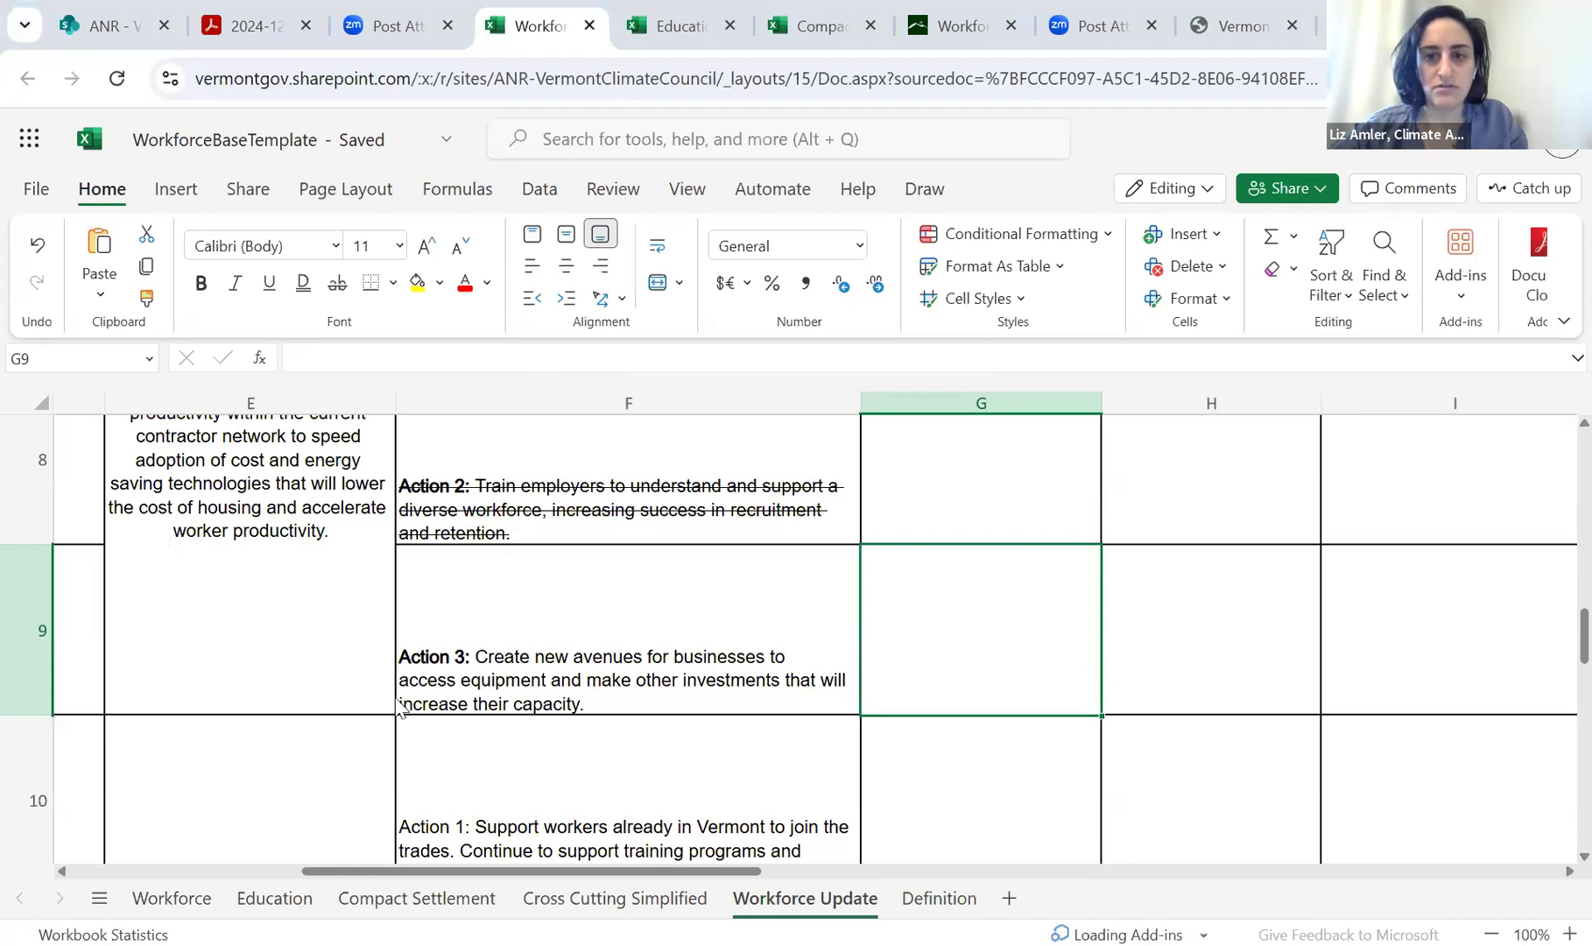
pyautogui.click(383, 745)
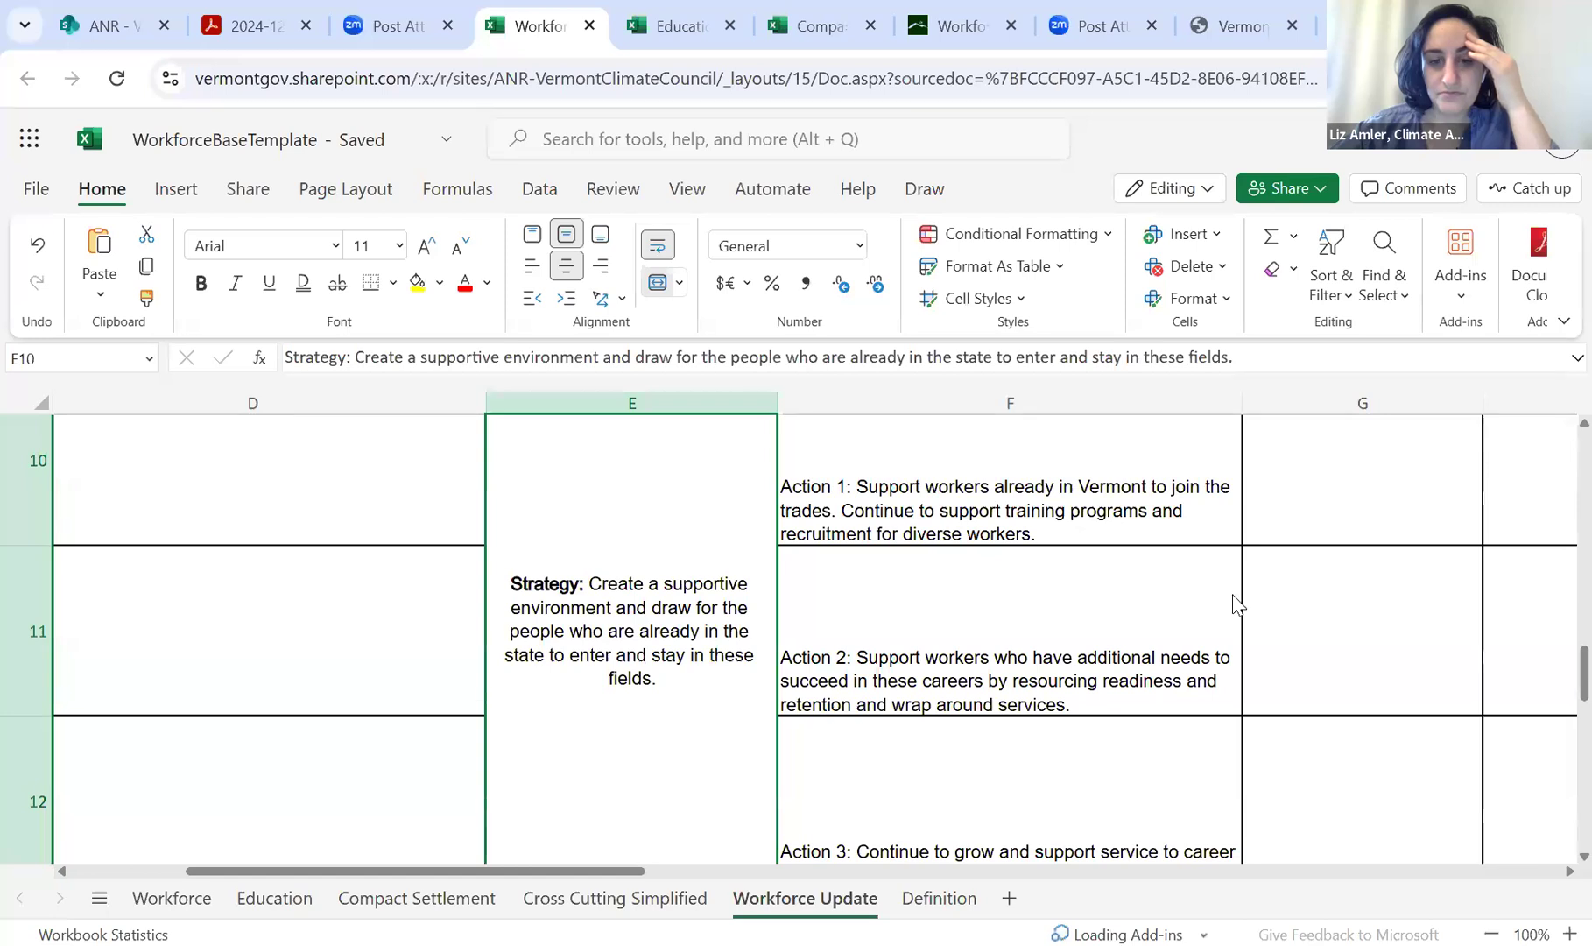
pyautogui.scroll(-1, 1235, 604)
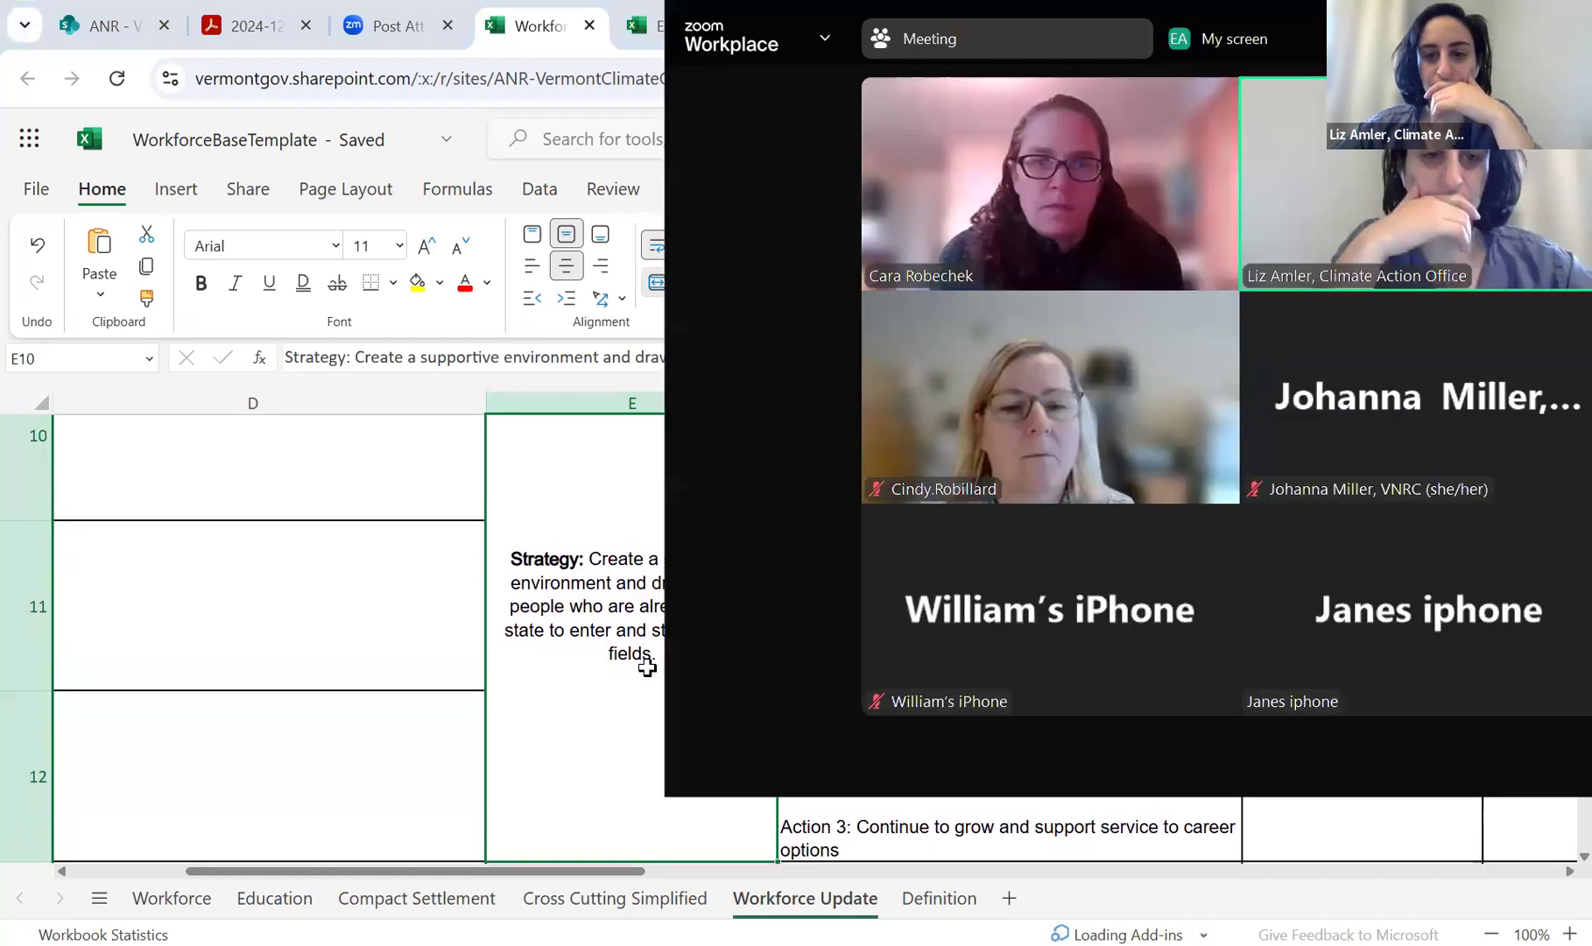
pyautogui.click(646, 667)
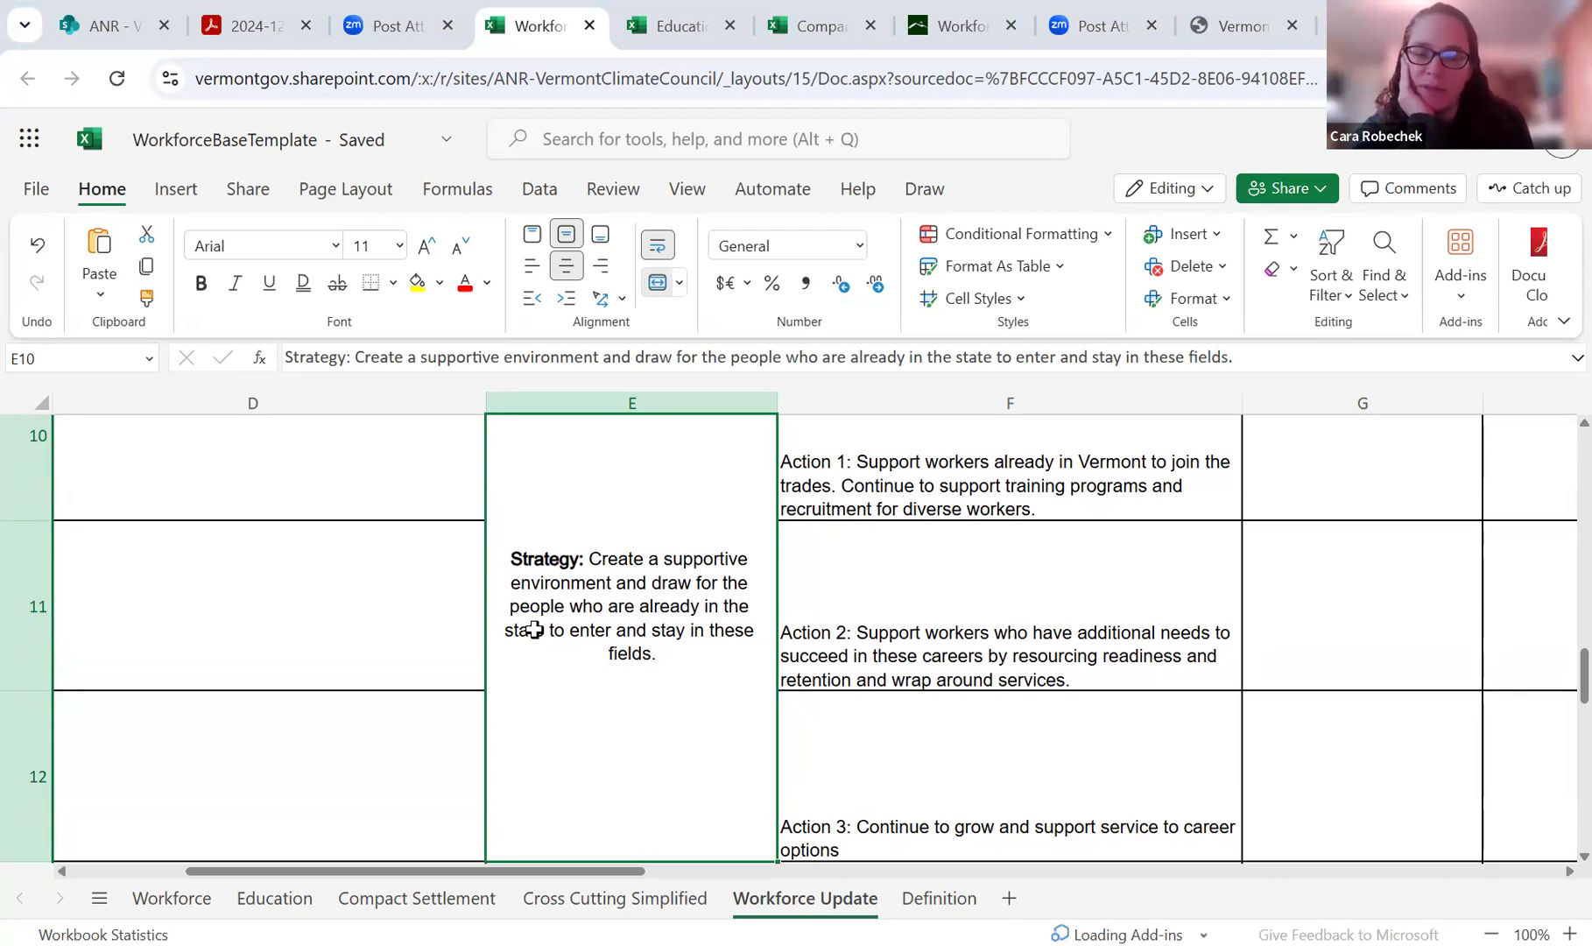
# - Copy the Action 2 sentence about workers with additional needs from F11 and append it to Action 1 in F10
pyautogui.click(952, 633)
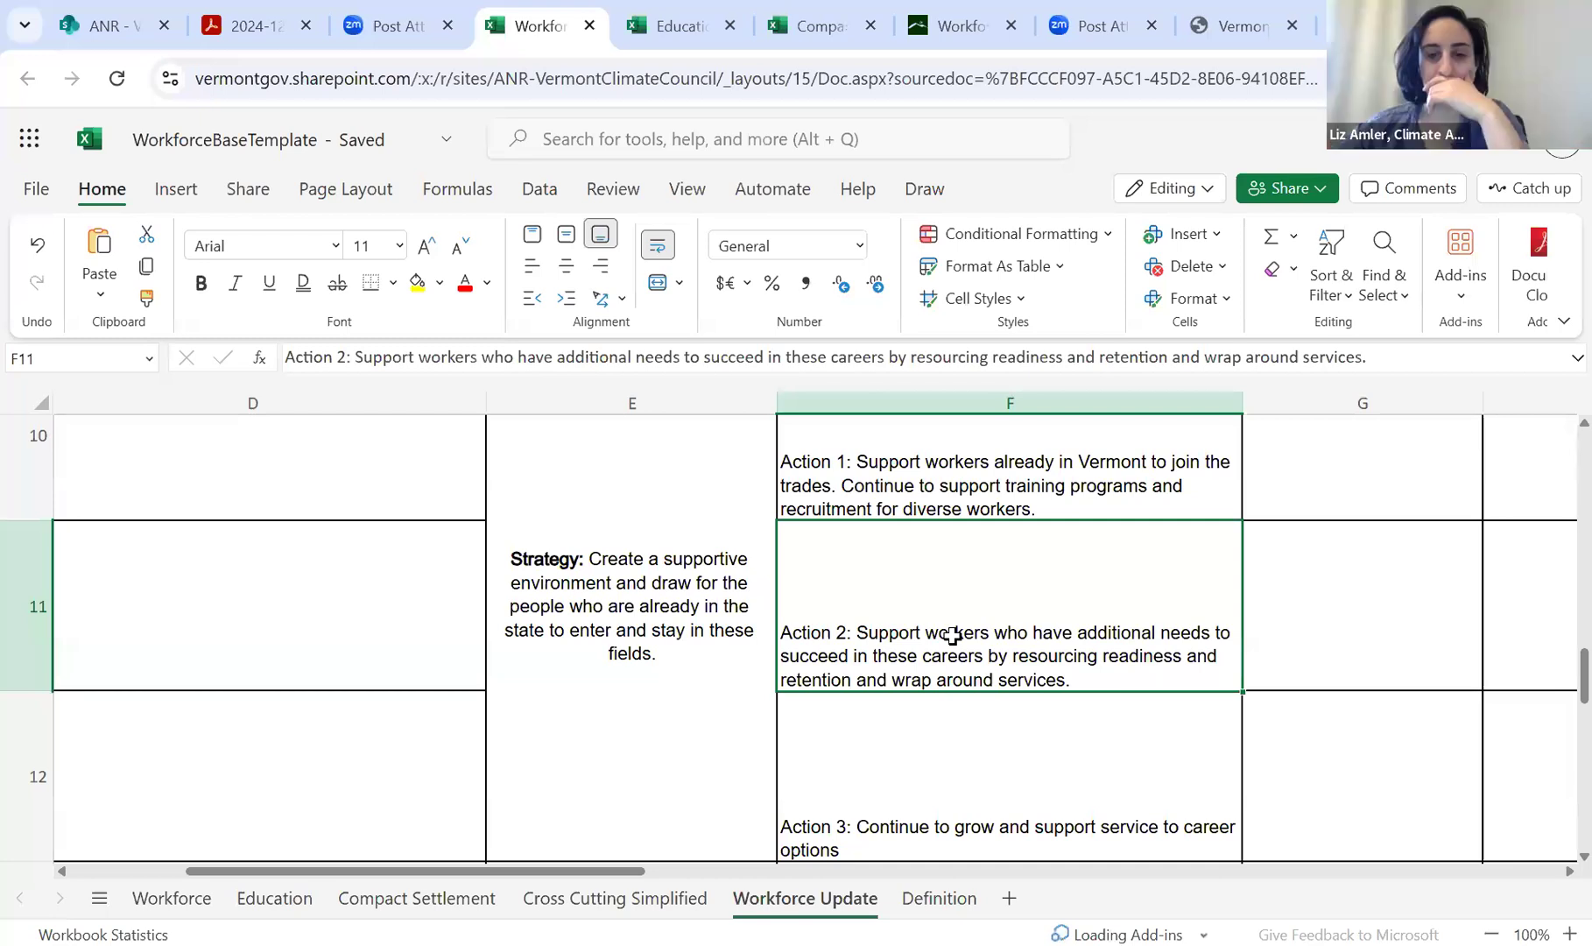
pyautogui.doubleClick(952, 634)
pyautogui.moveTo(1105, 669); pyautogui.dragTo(861, 630)
pyautogui.hotkey('ctrl', 'c')
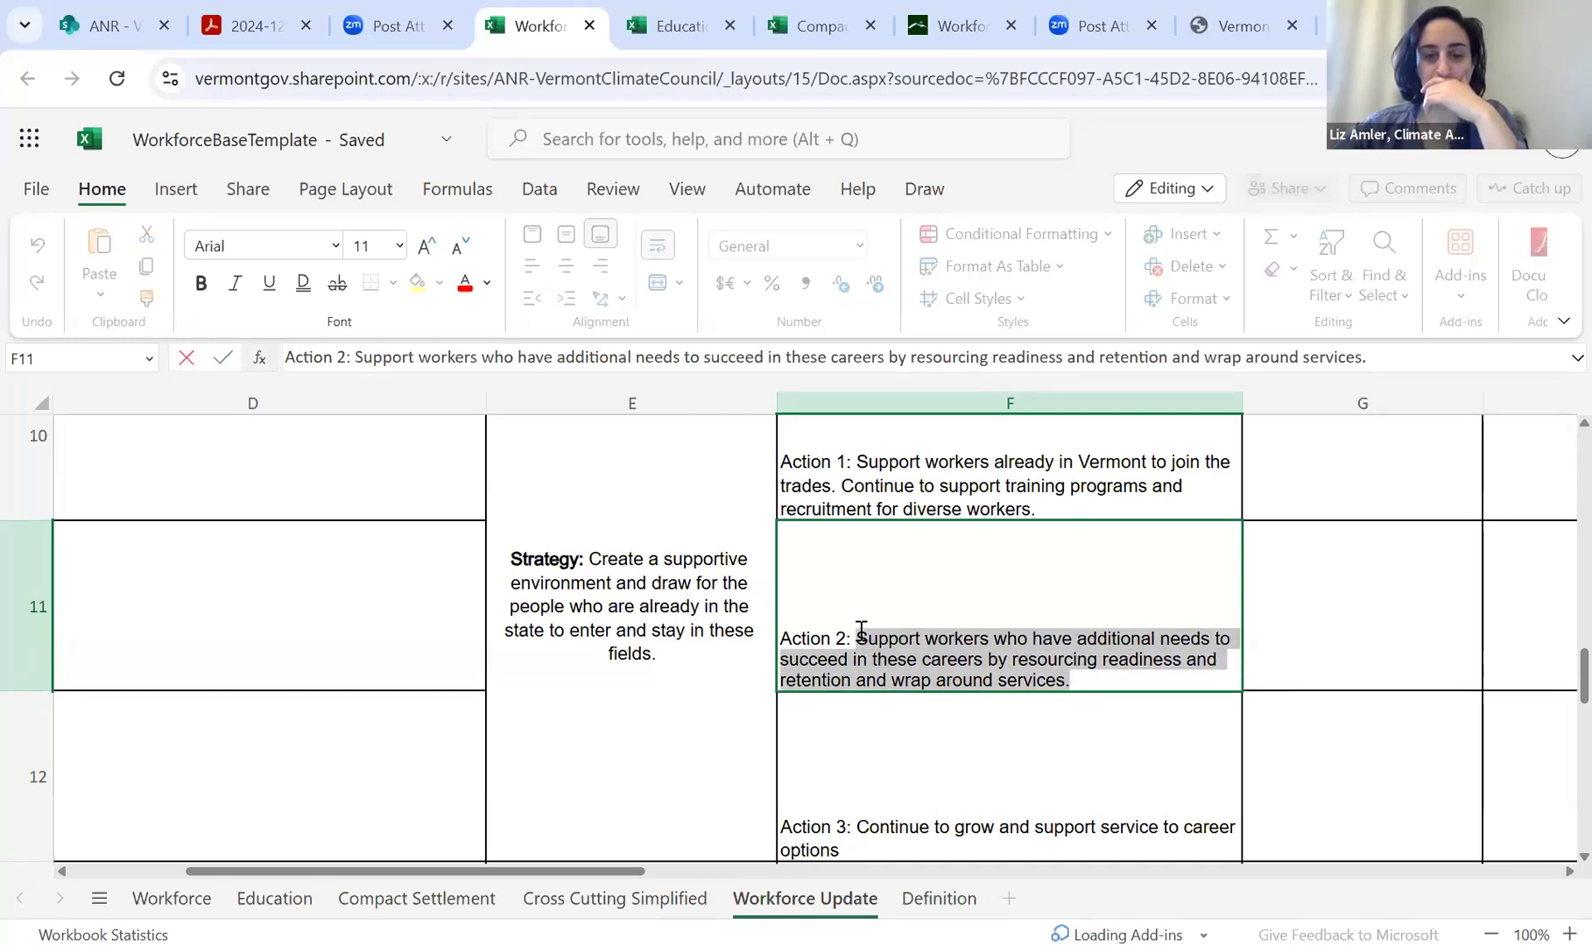
pyautogui.doubleClick(1055, 505)
pyautogui.hotkey('ctrl', 'v')
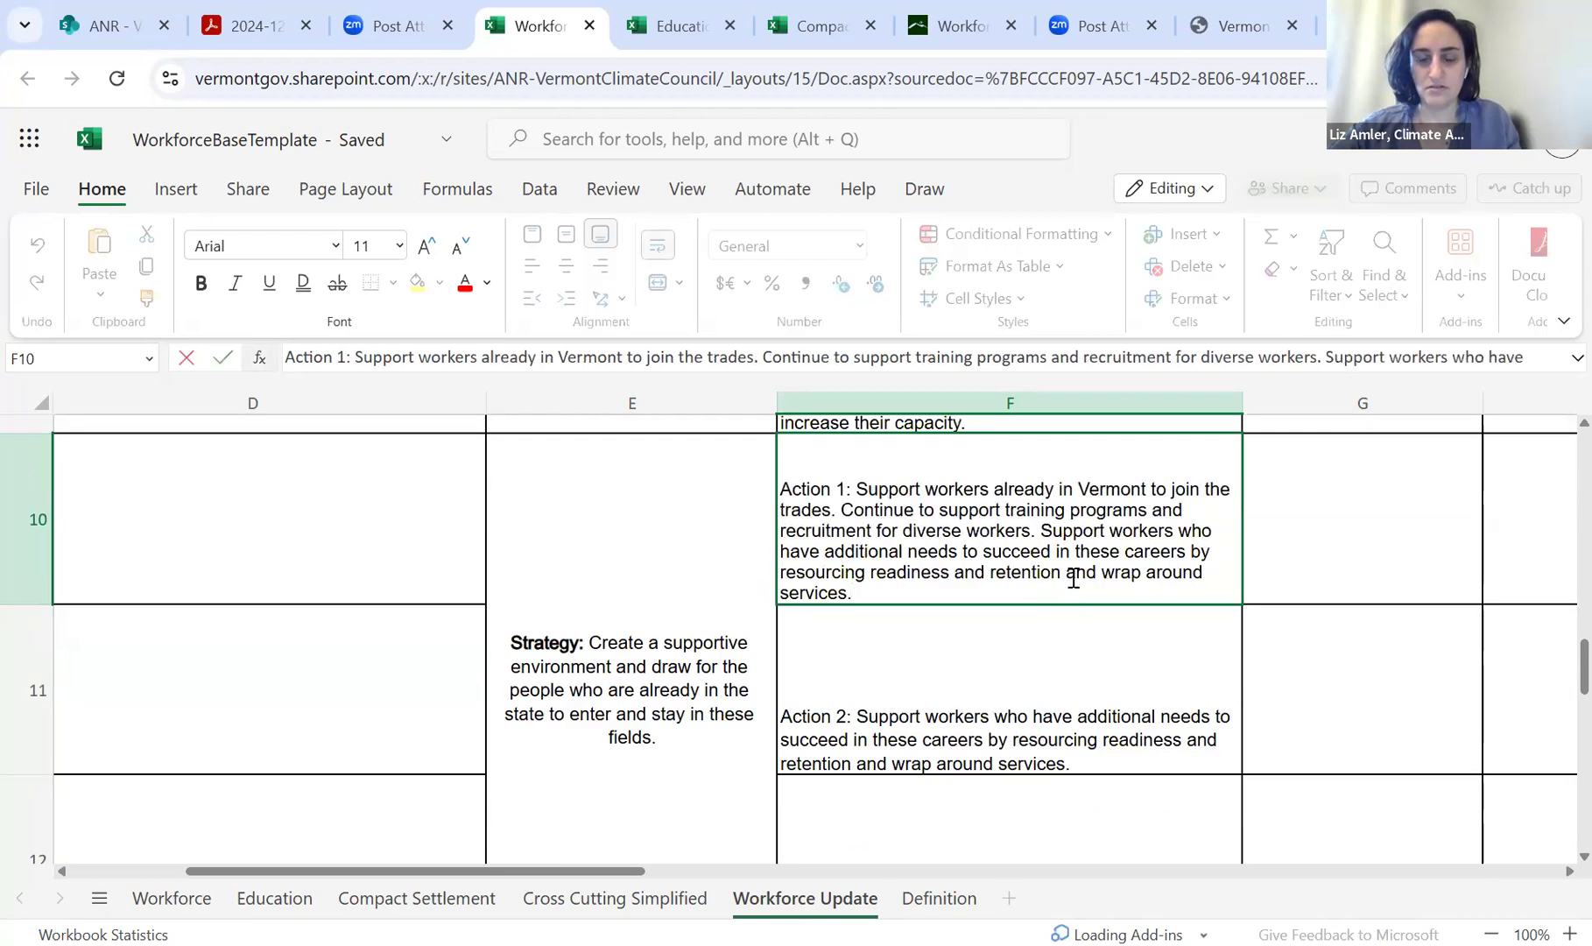
# - Strike through the Action 2 text in F11 about supporting workers who have additional needs
pyautogui.click(1058, 718)
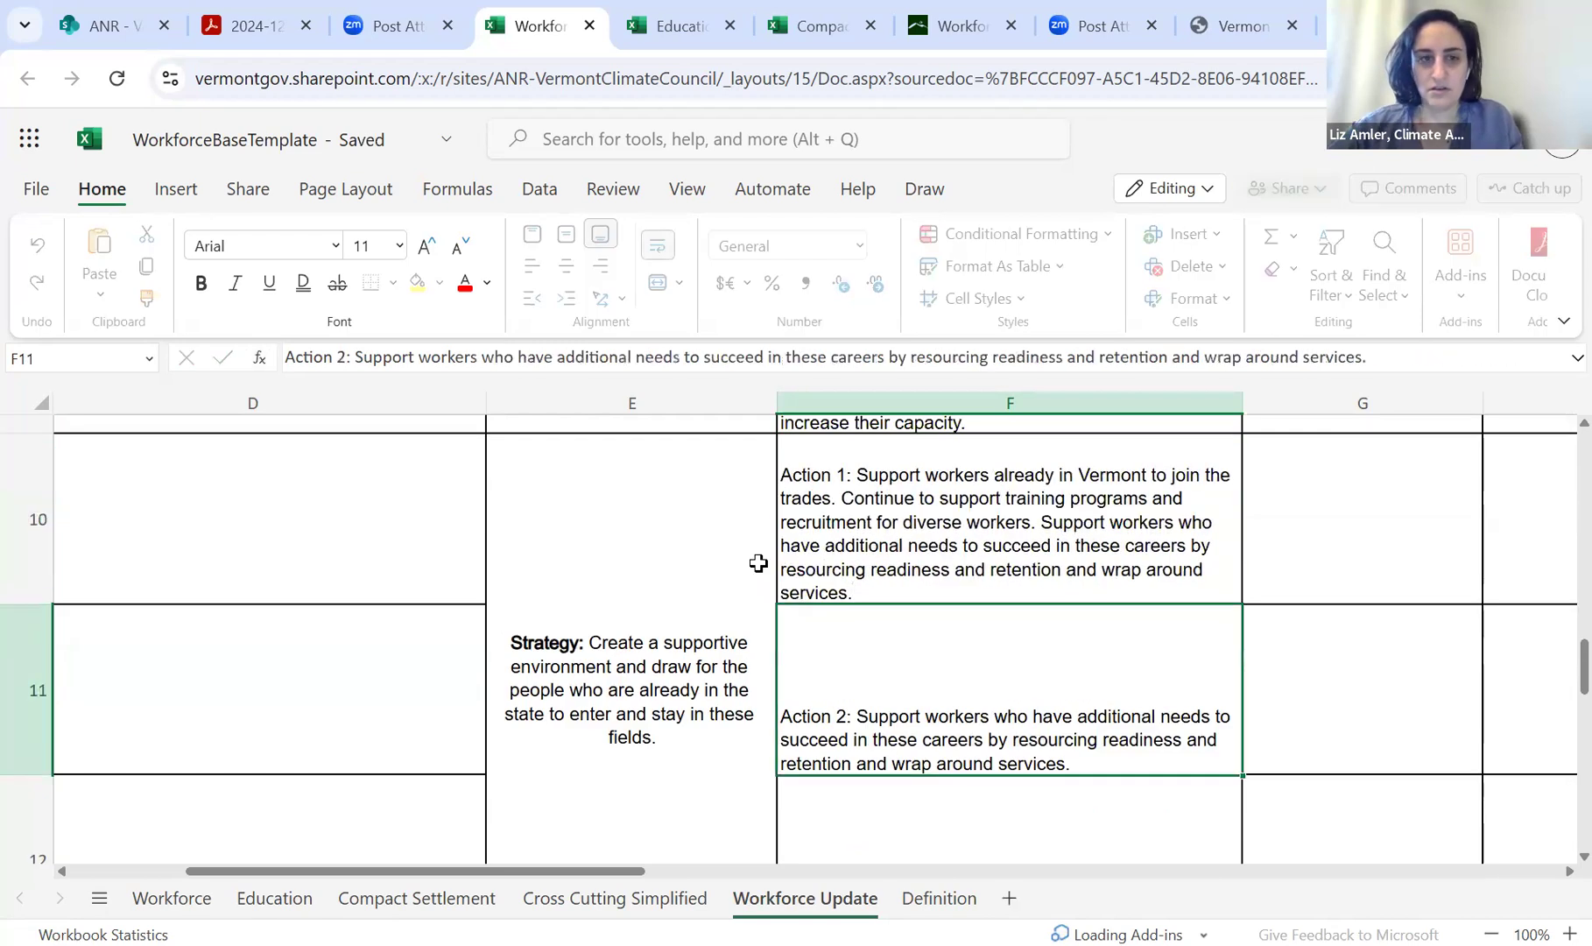
pyautogui.click(341, 285)
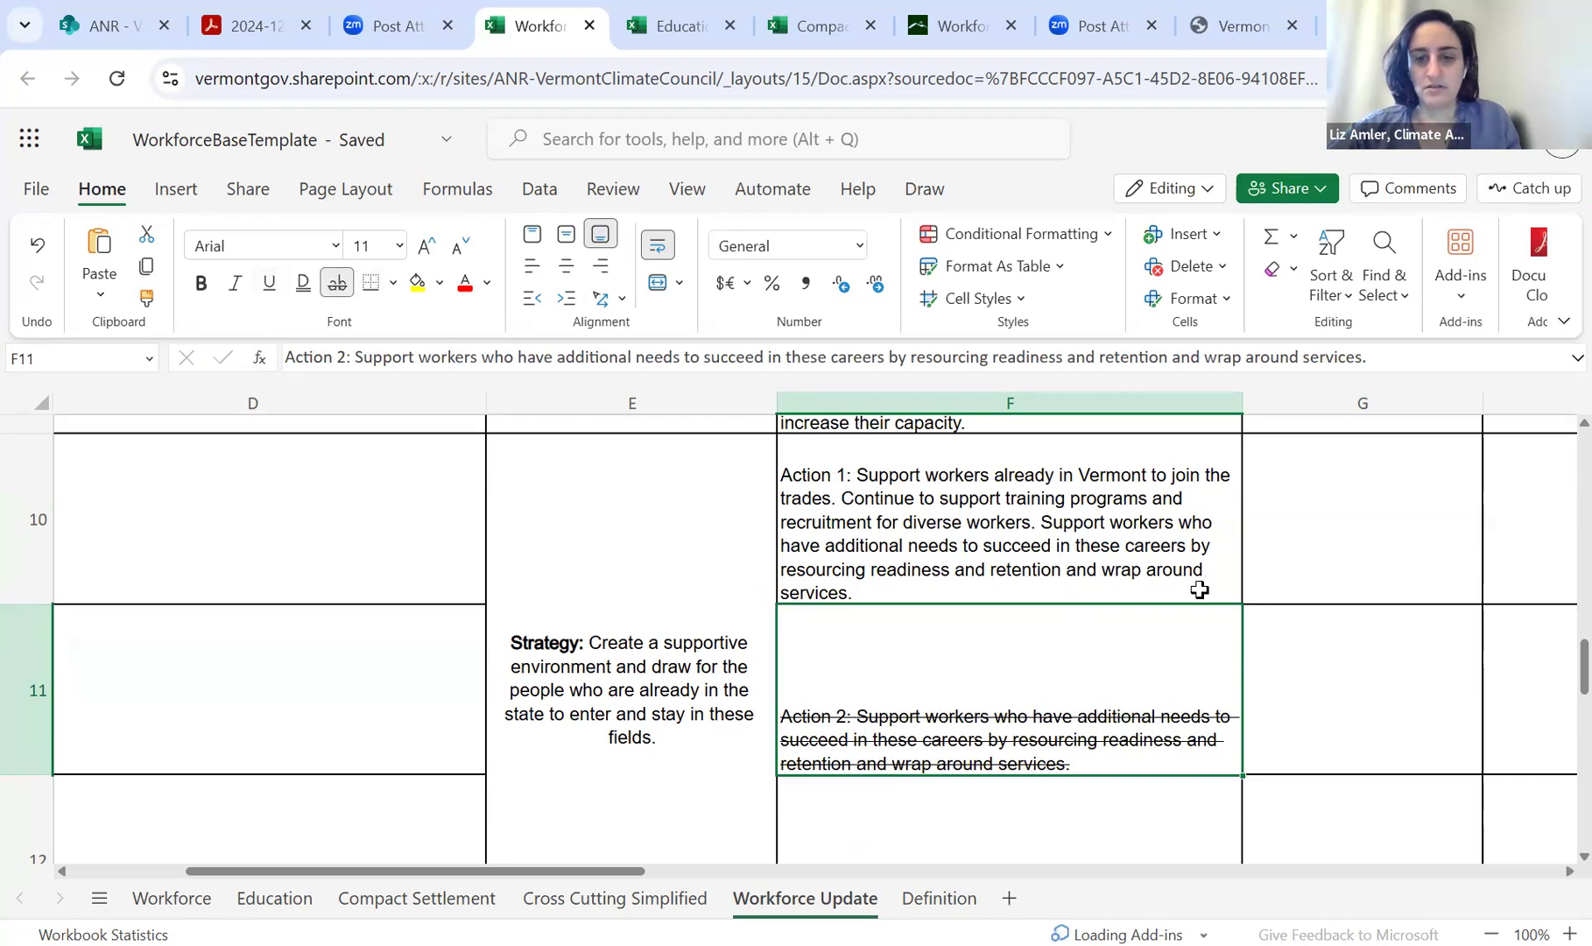
pyautogui.click(1293, 650)
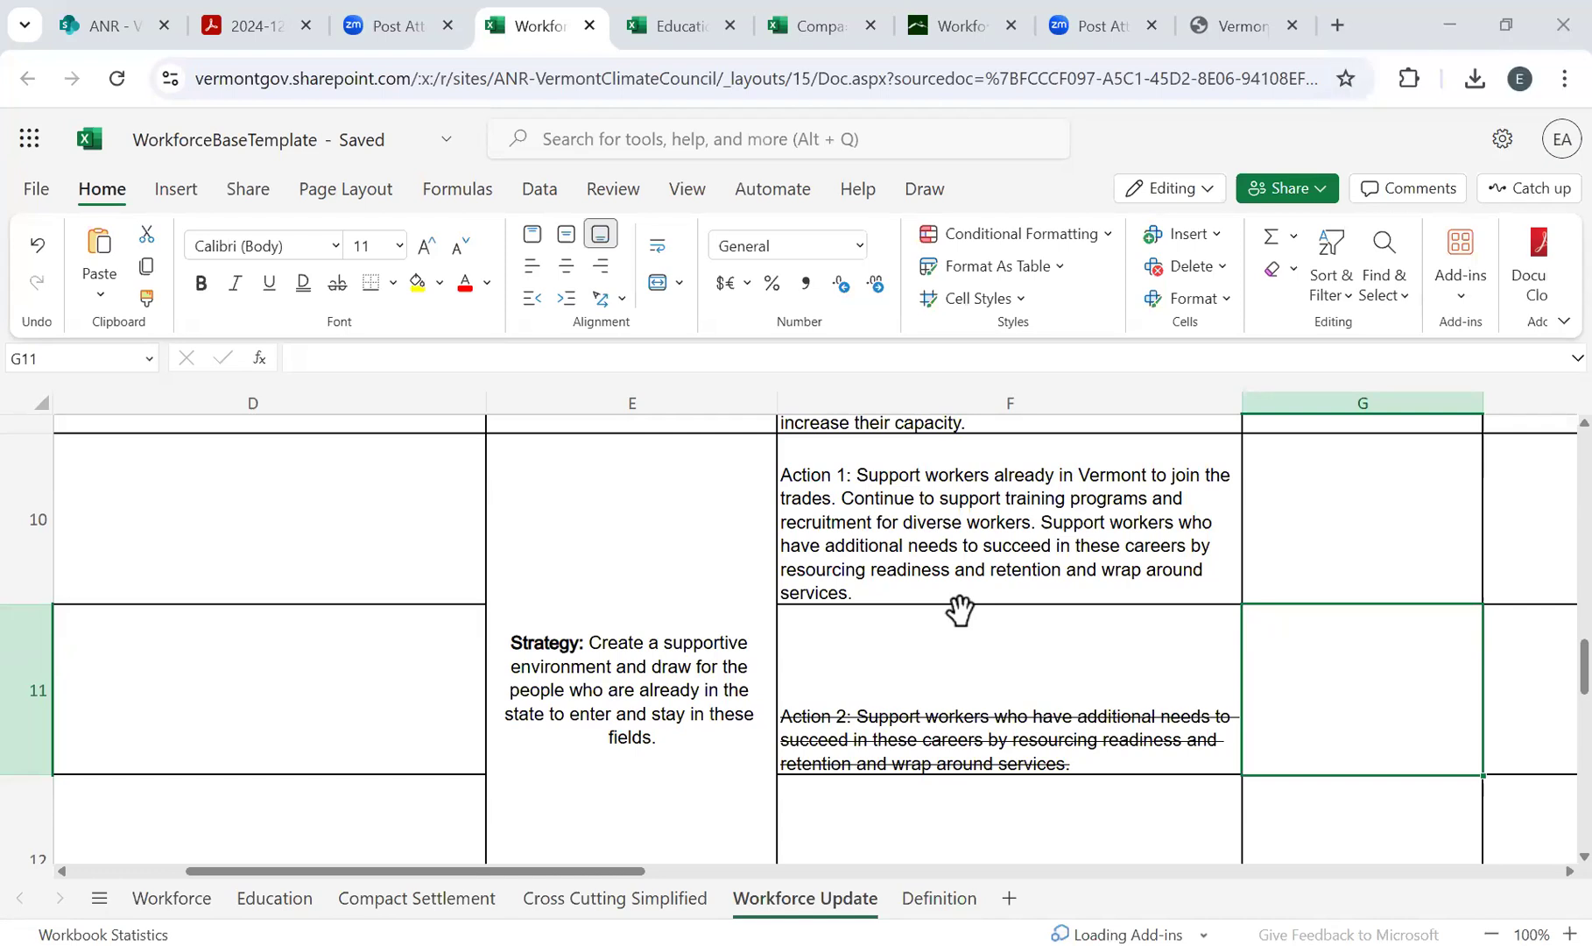
# - Delete "Create a supportive environment and draw for the" from the strategy in E10 and commit the cell
pyautogui.click(578, 550)
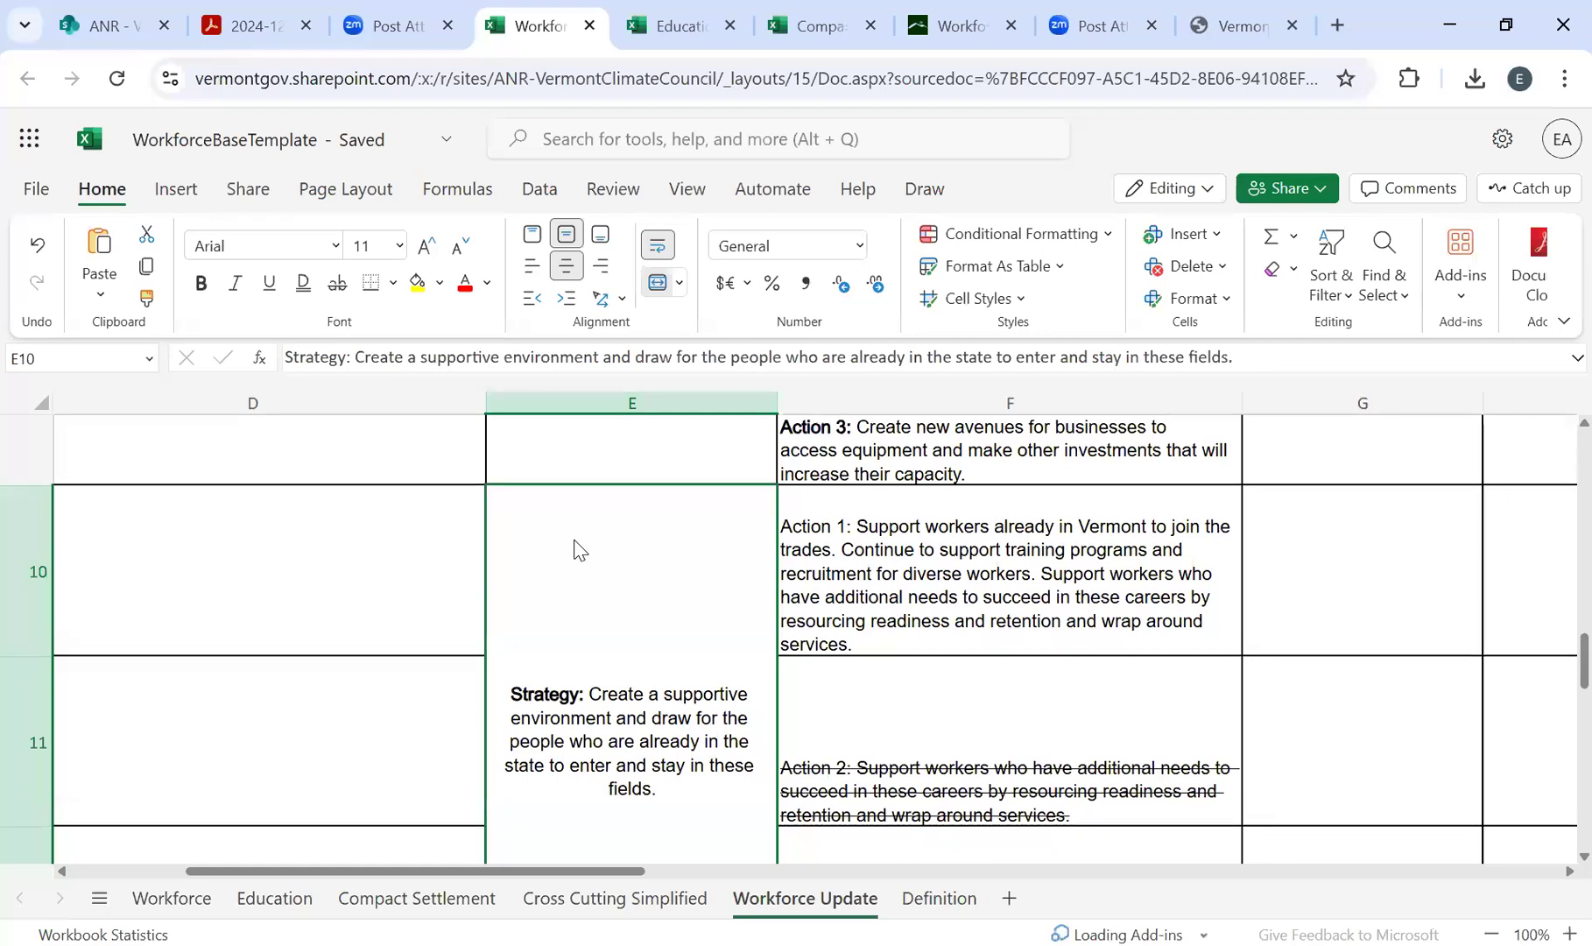
pyautogui.scroll(-1, 578, 550)
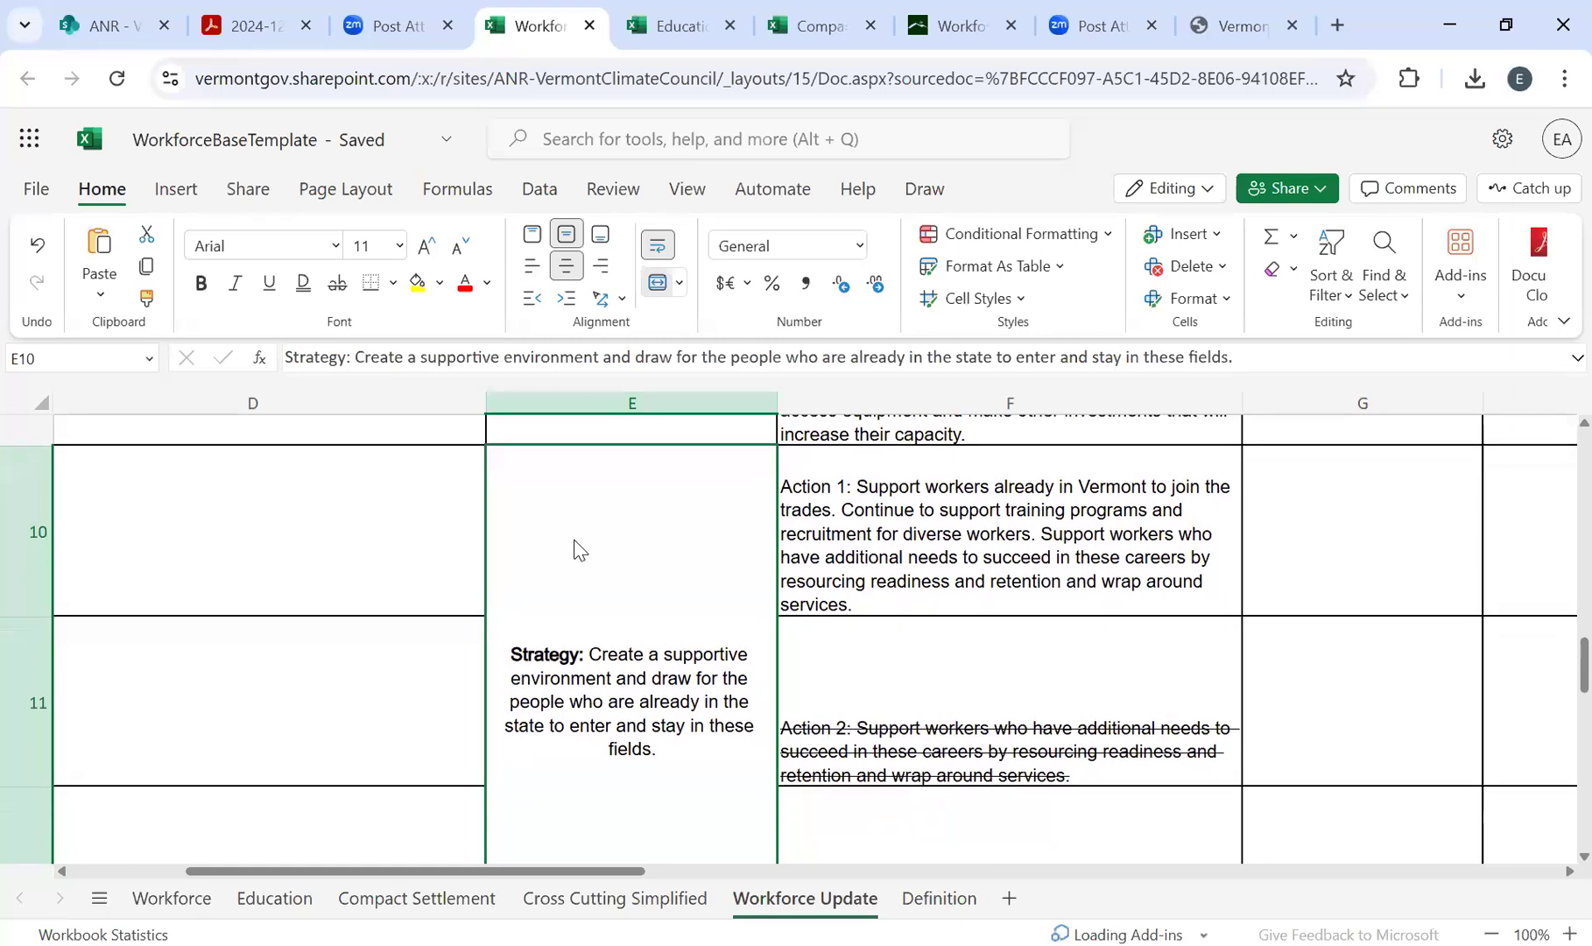
pyautogui.doubleClick(655, 669)
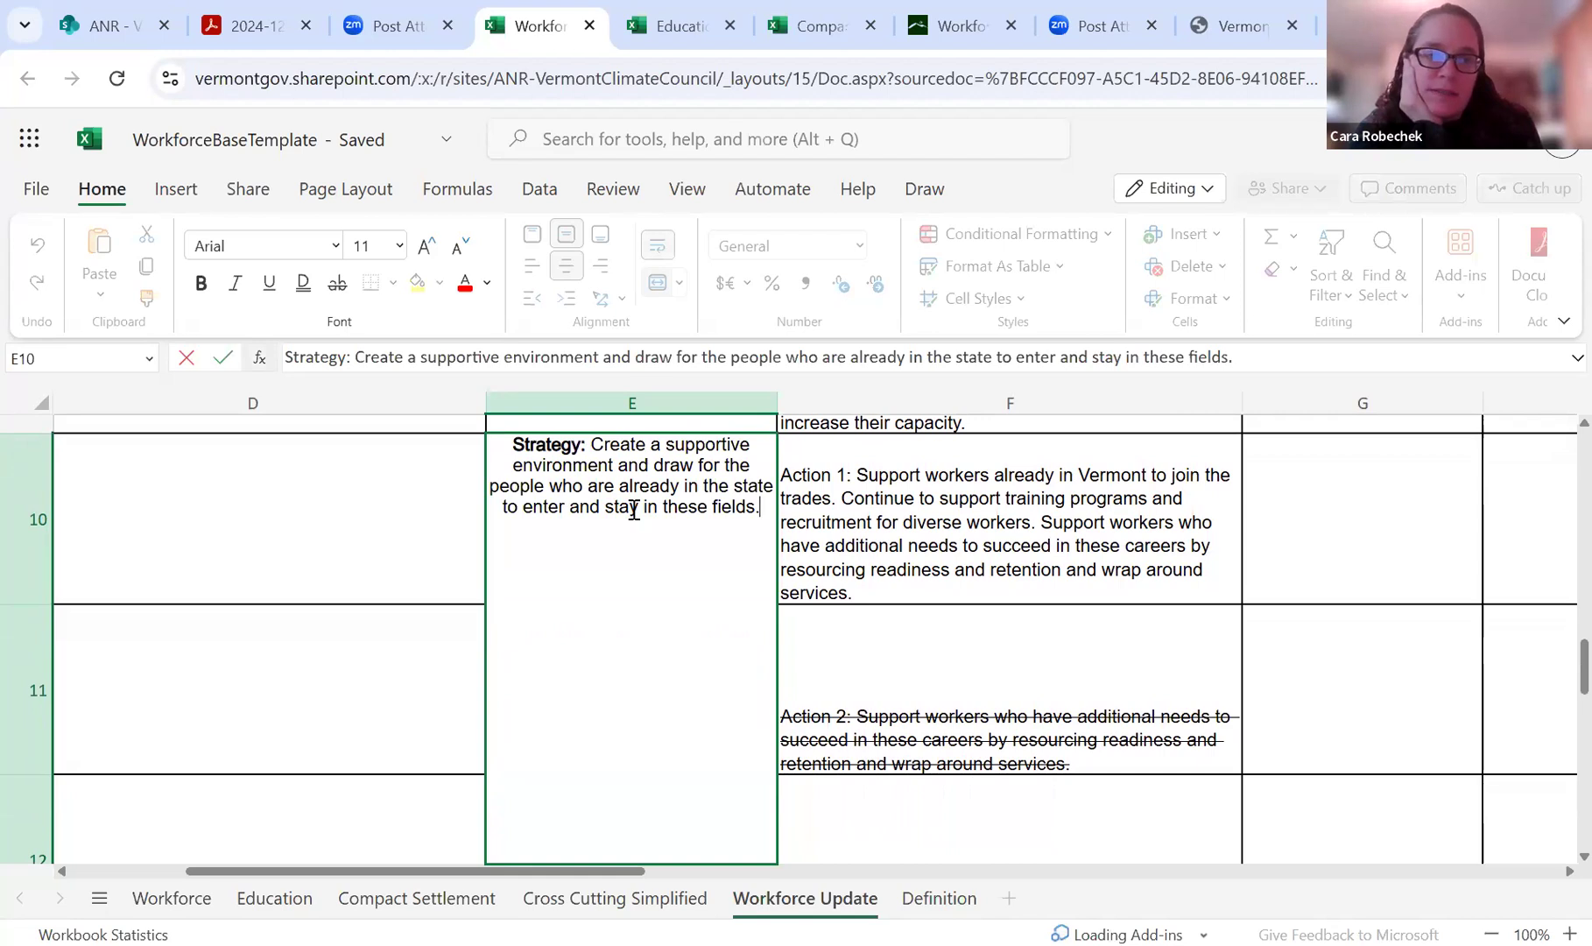
pyautogui.moveTo(751, 464)
pyautogui.mouseDown()
pyautogui.moveTo(692, 444)
pyautogui.moveTo(593, 449)
pyautogui.mouseUp()
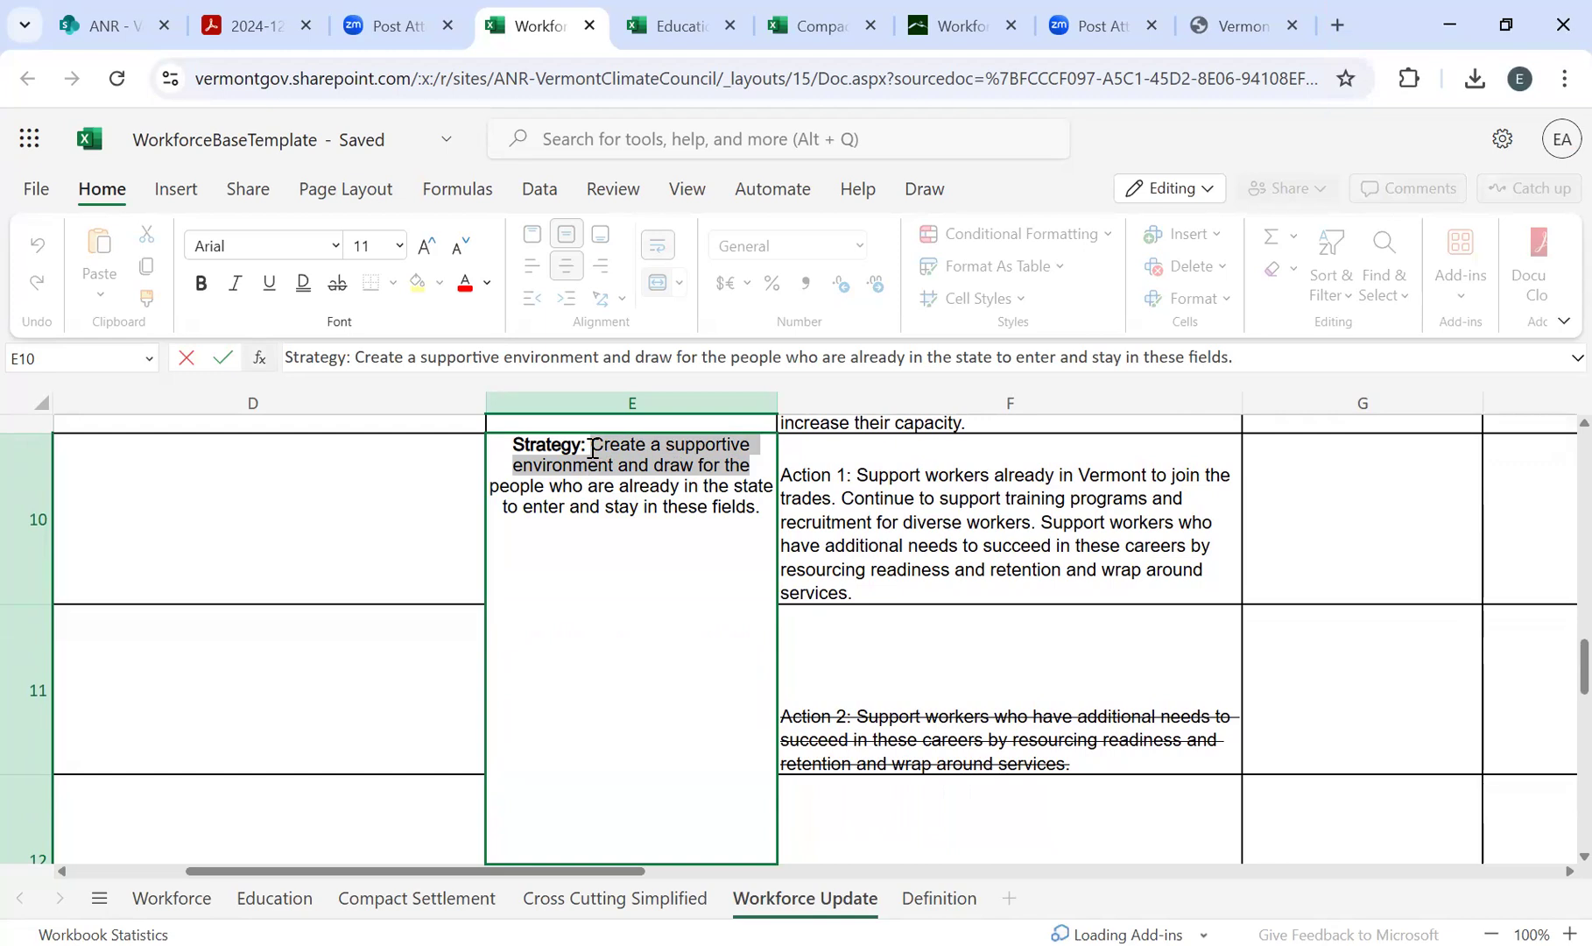
pyautogui.write('T')
pyautogui.press('BackSpace')
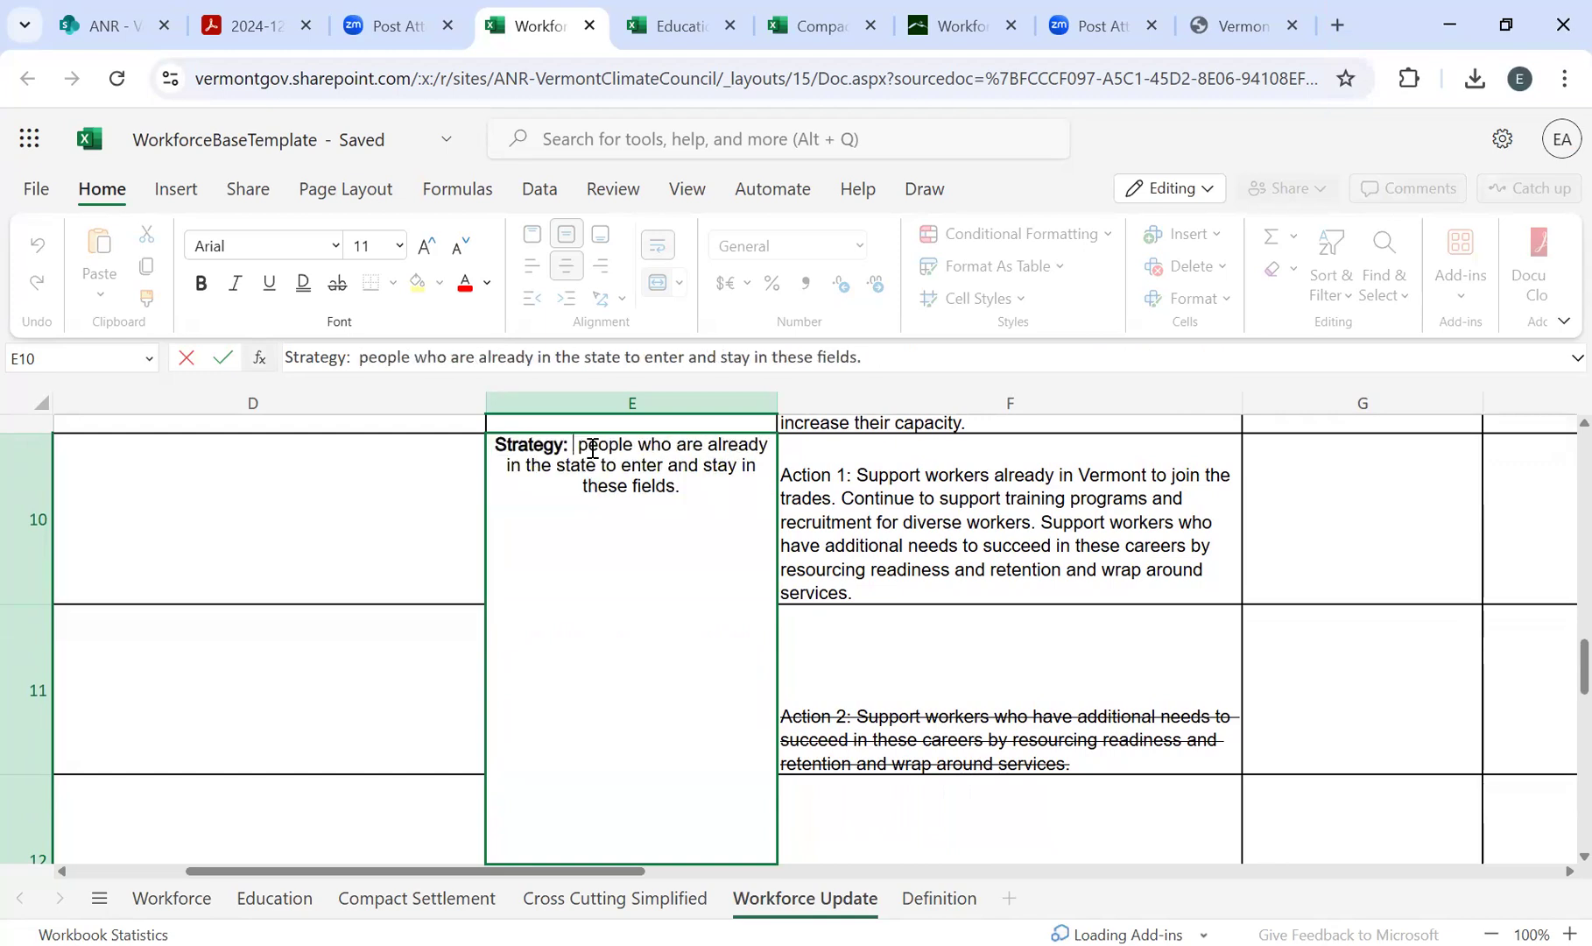
pyautogui.write('T')
pyautogui.press('BackSpace')
pyautogui.click(573, 656)
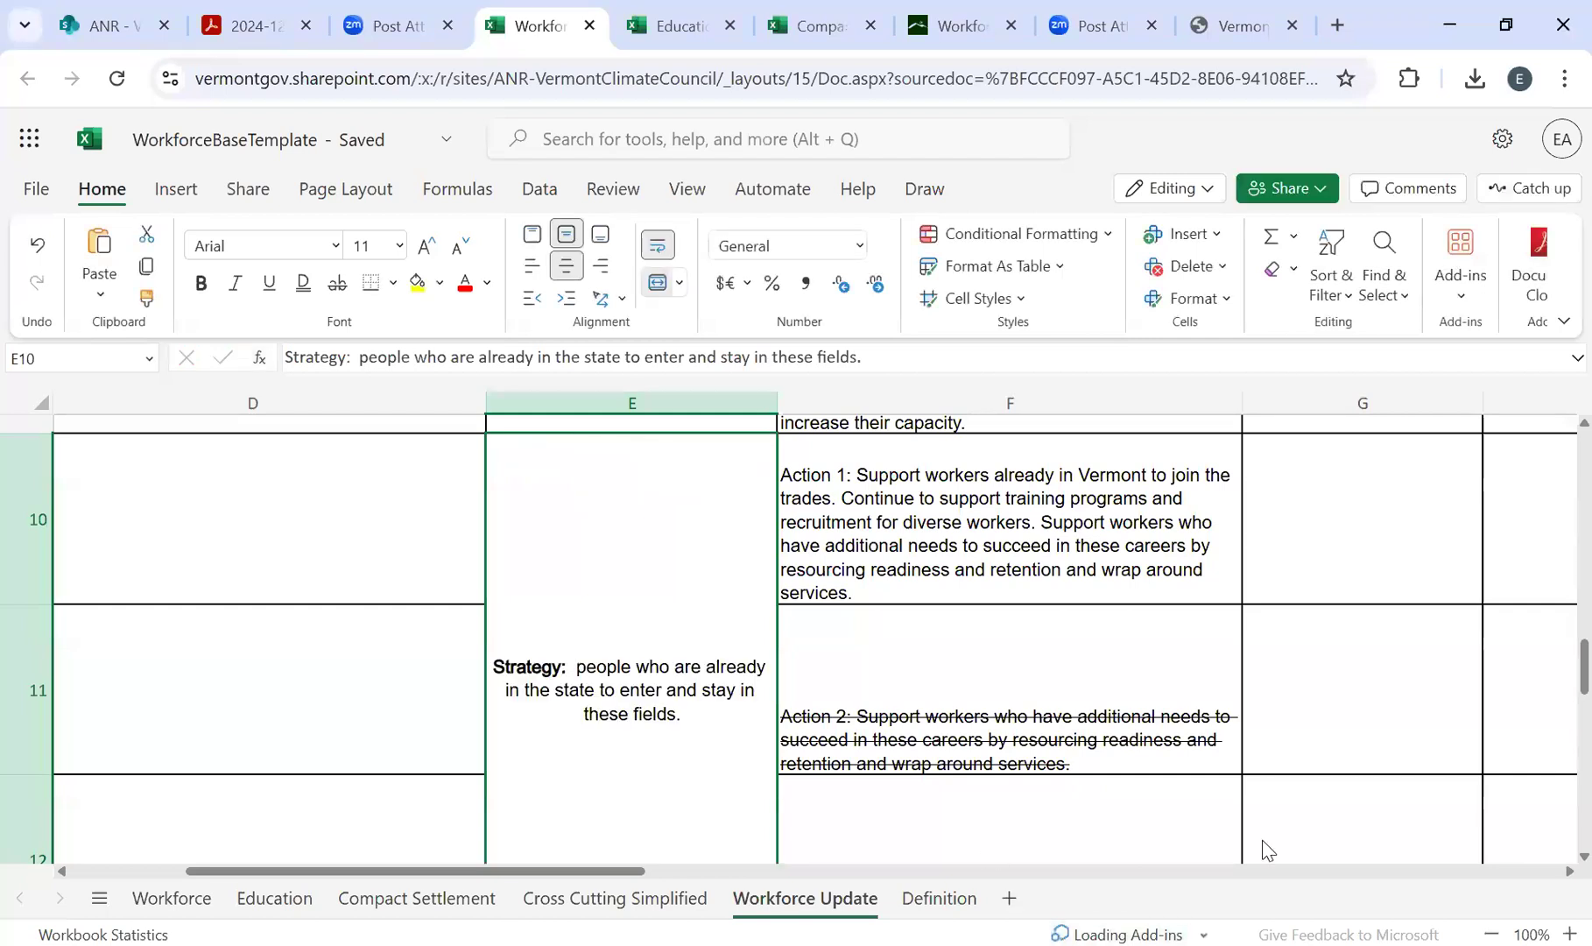
pyautogui.doubleClick(572, 444)
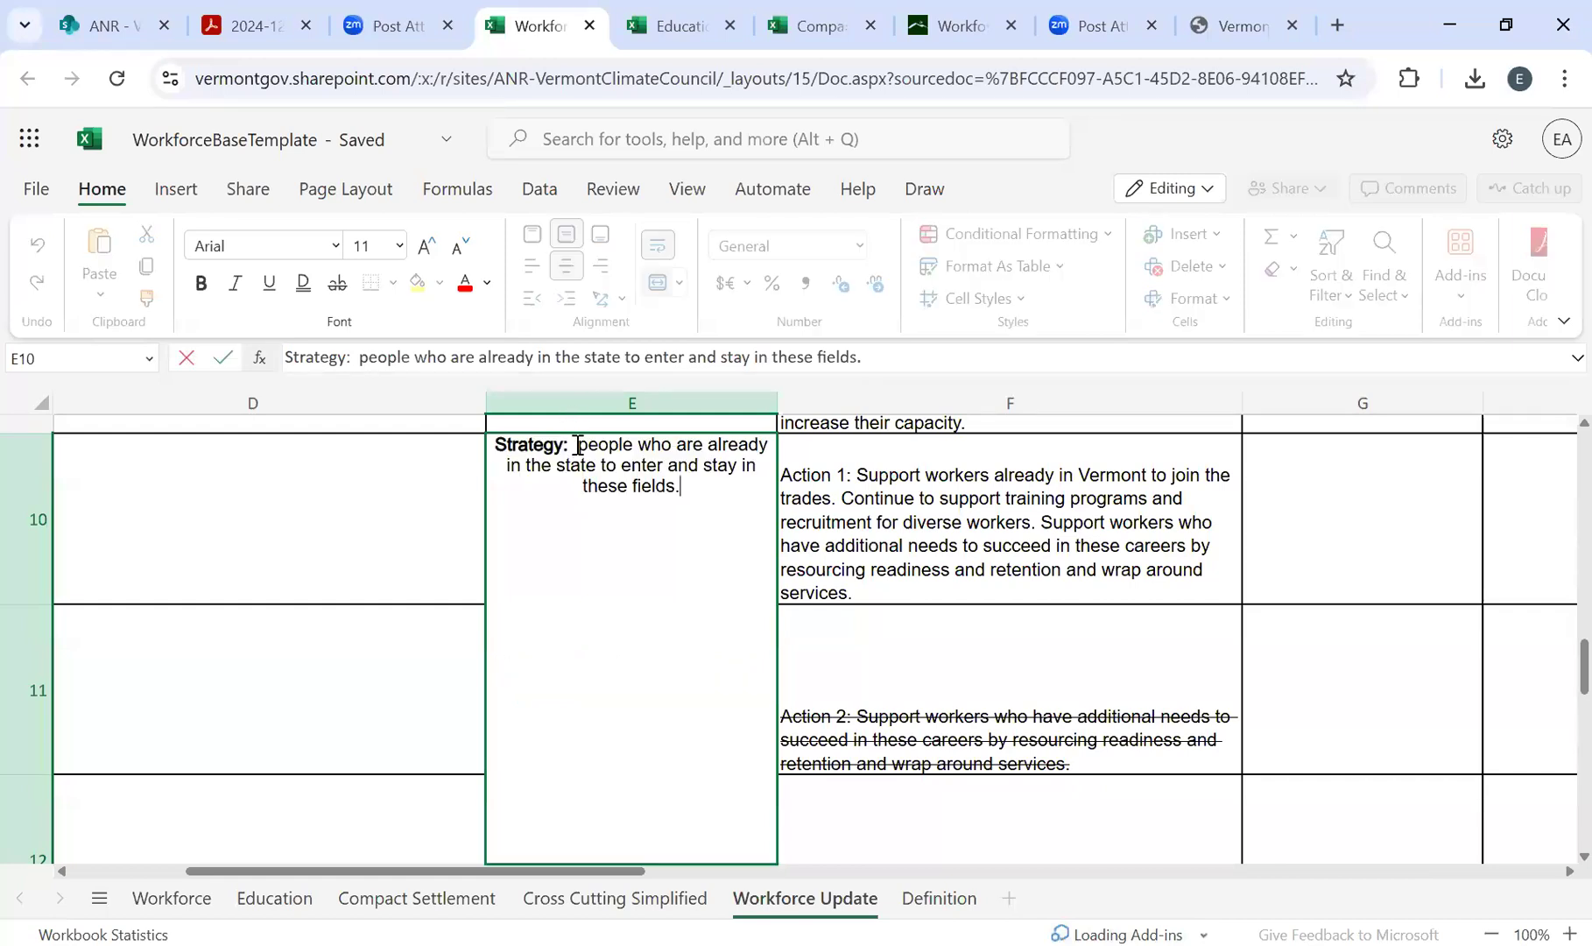
pyautogui.write('In')
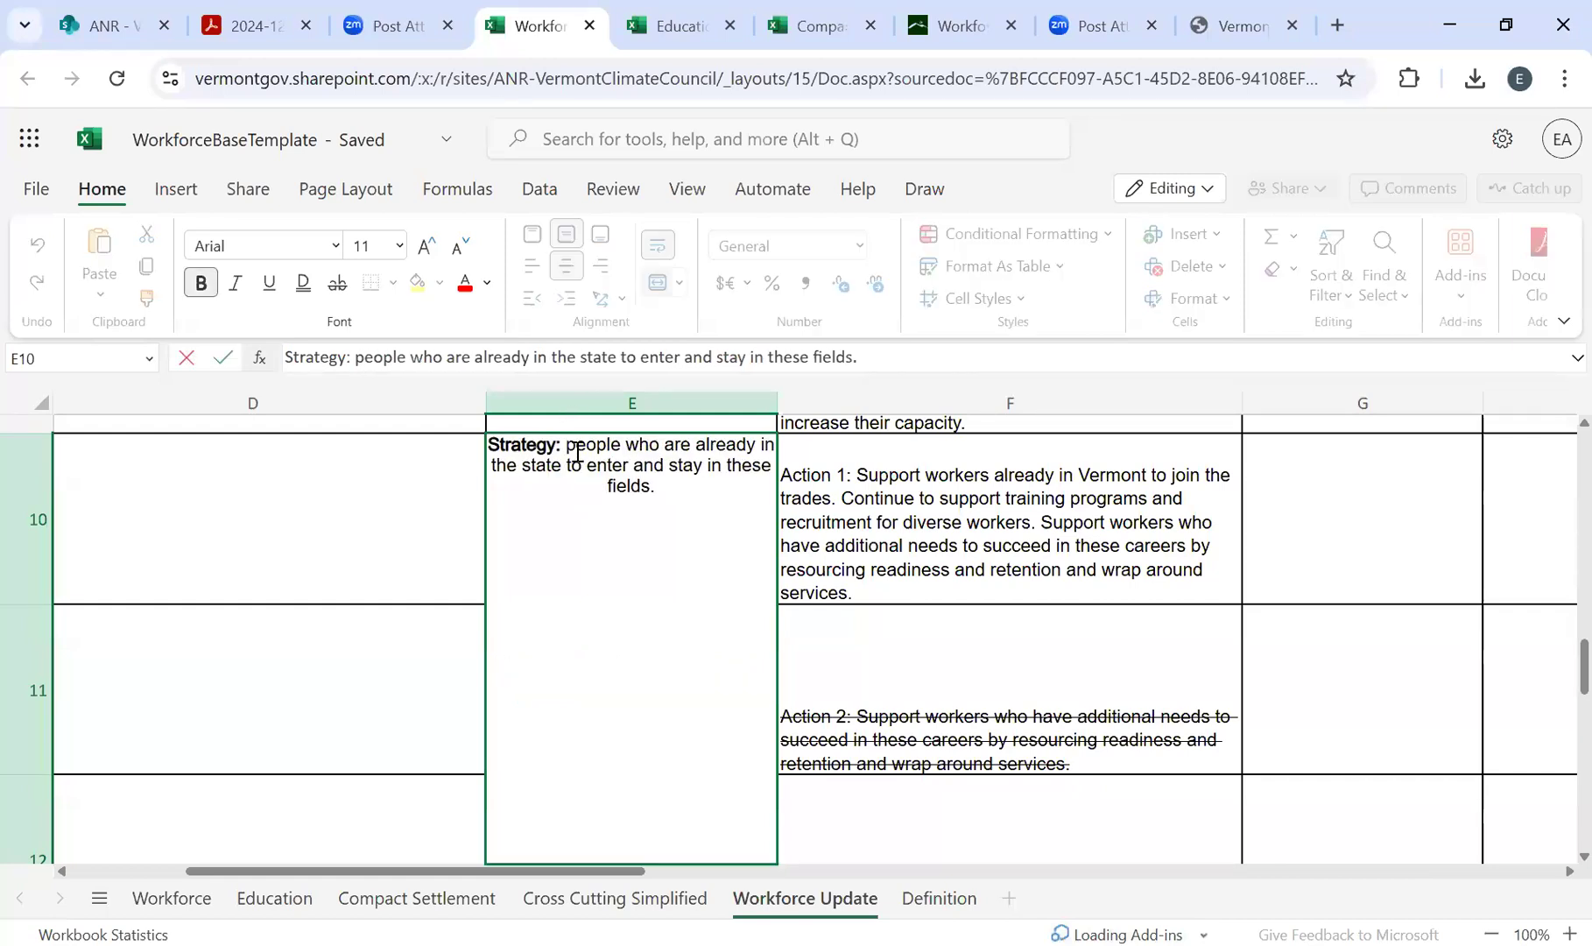
pyautogui.write('c')
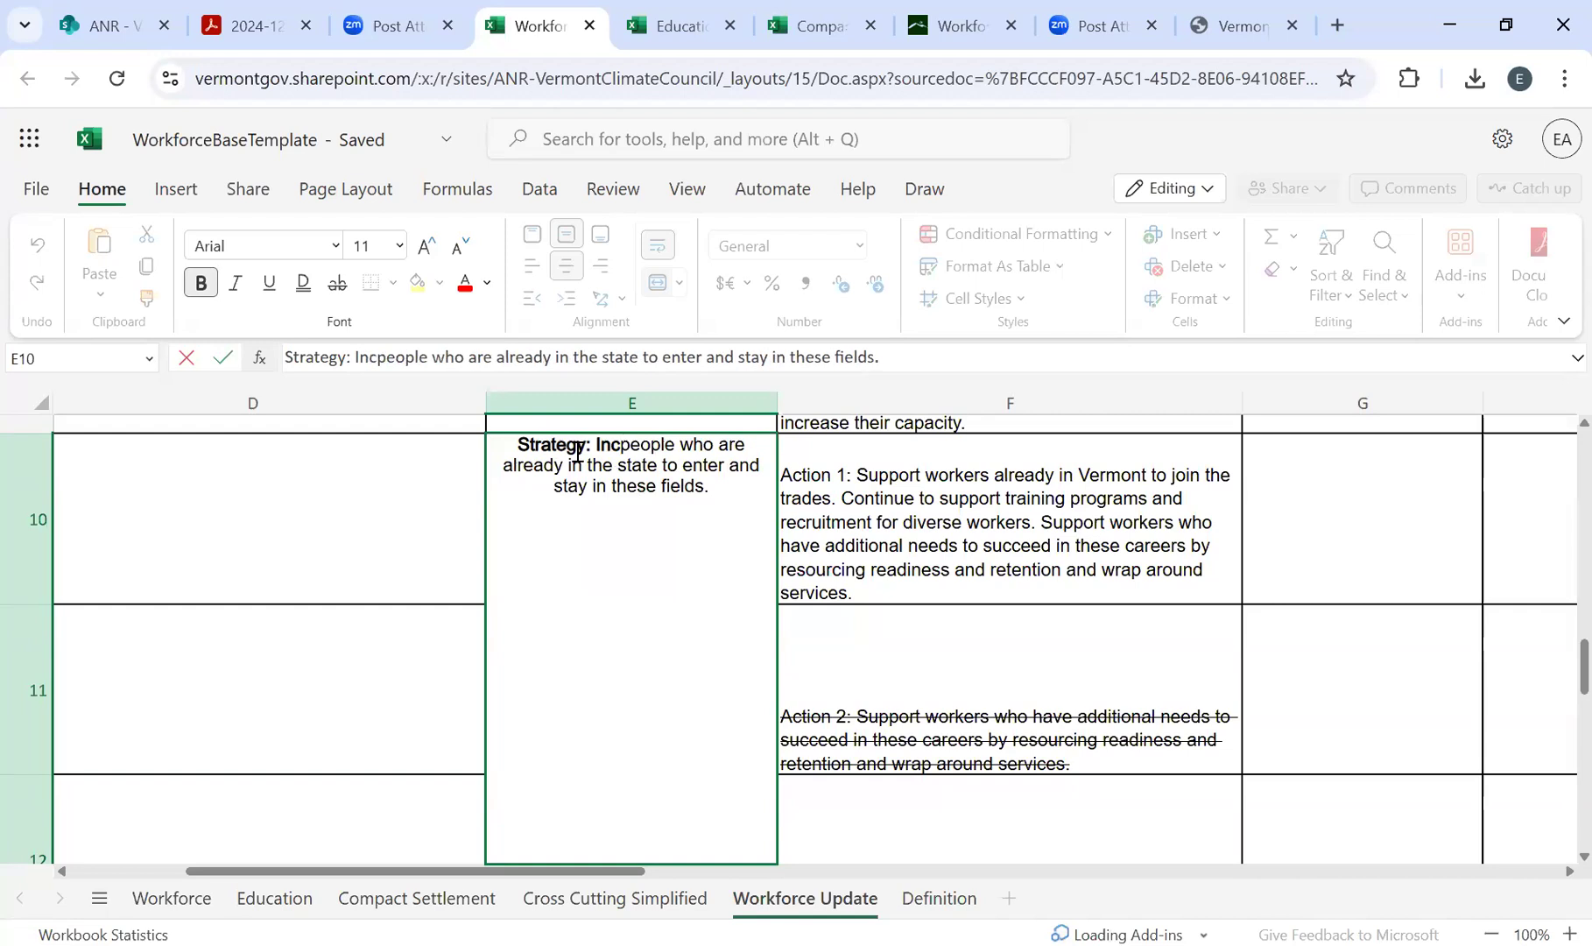
pyautogui.press('BackSpace')
pyautogui.press('BackSpace')
pyautogui.press('BackSpace')
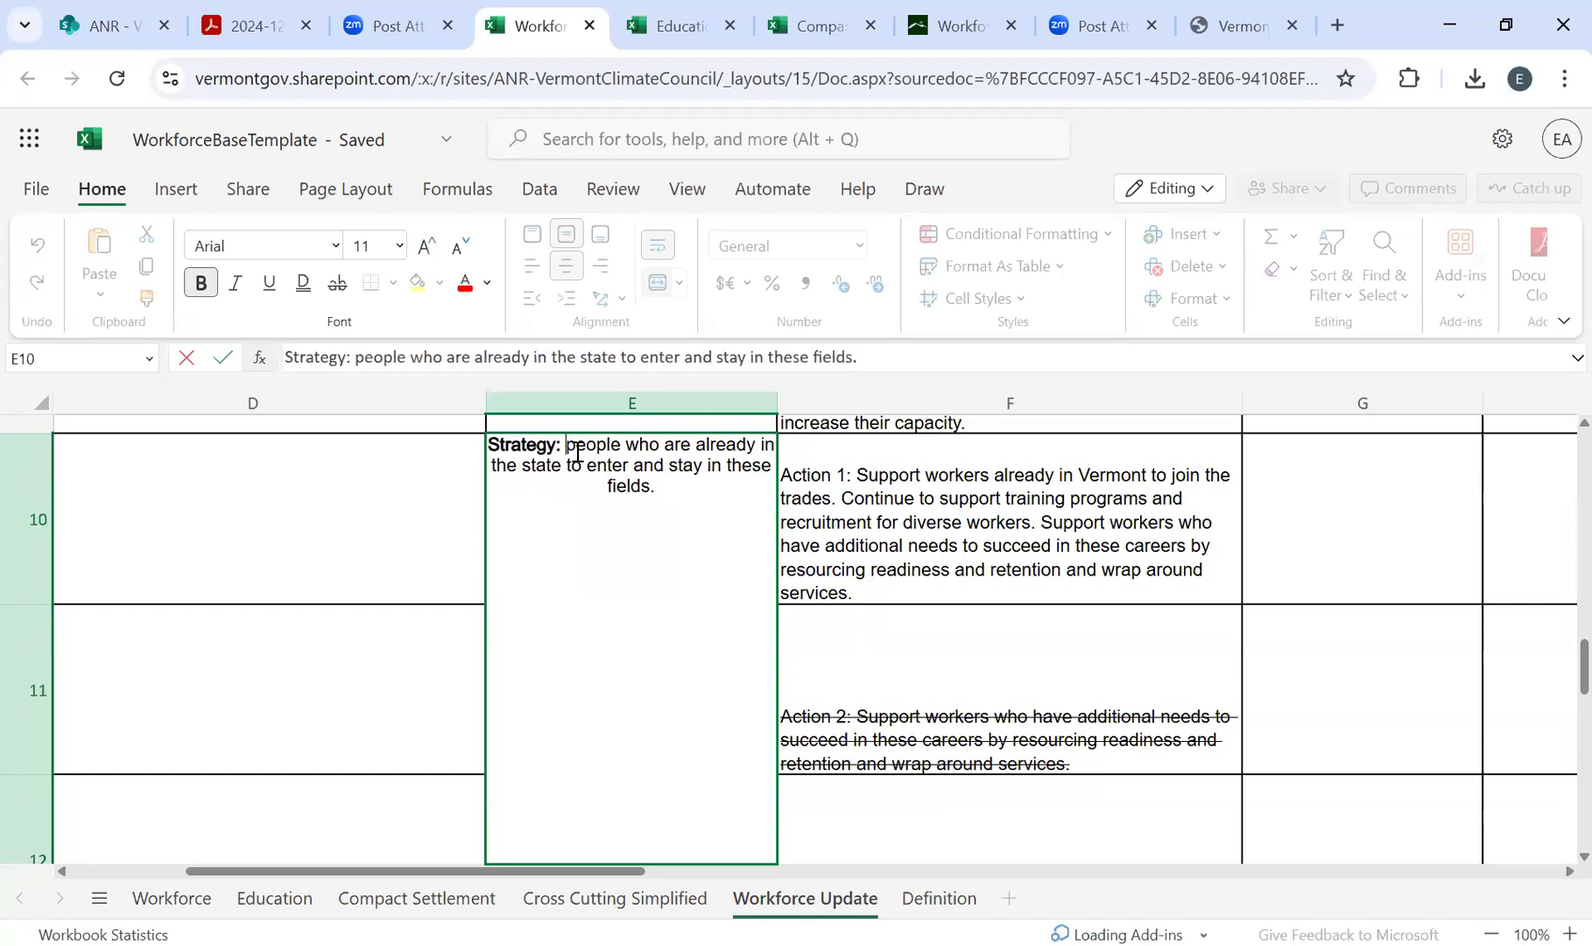
pyautogui.write('Es')
pyautogui.press('BackSpace')
pyautogui.press('BackSpace')
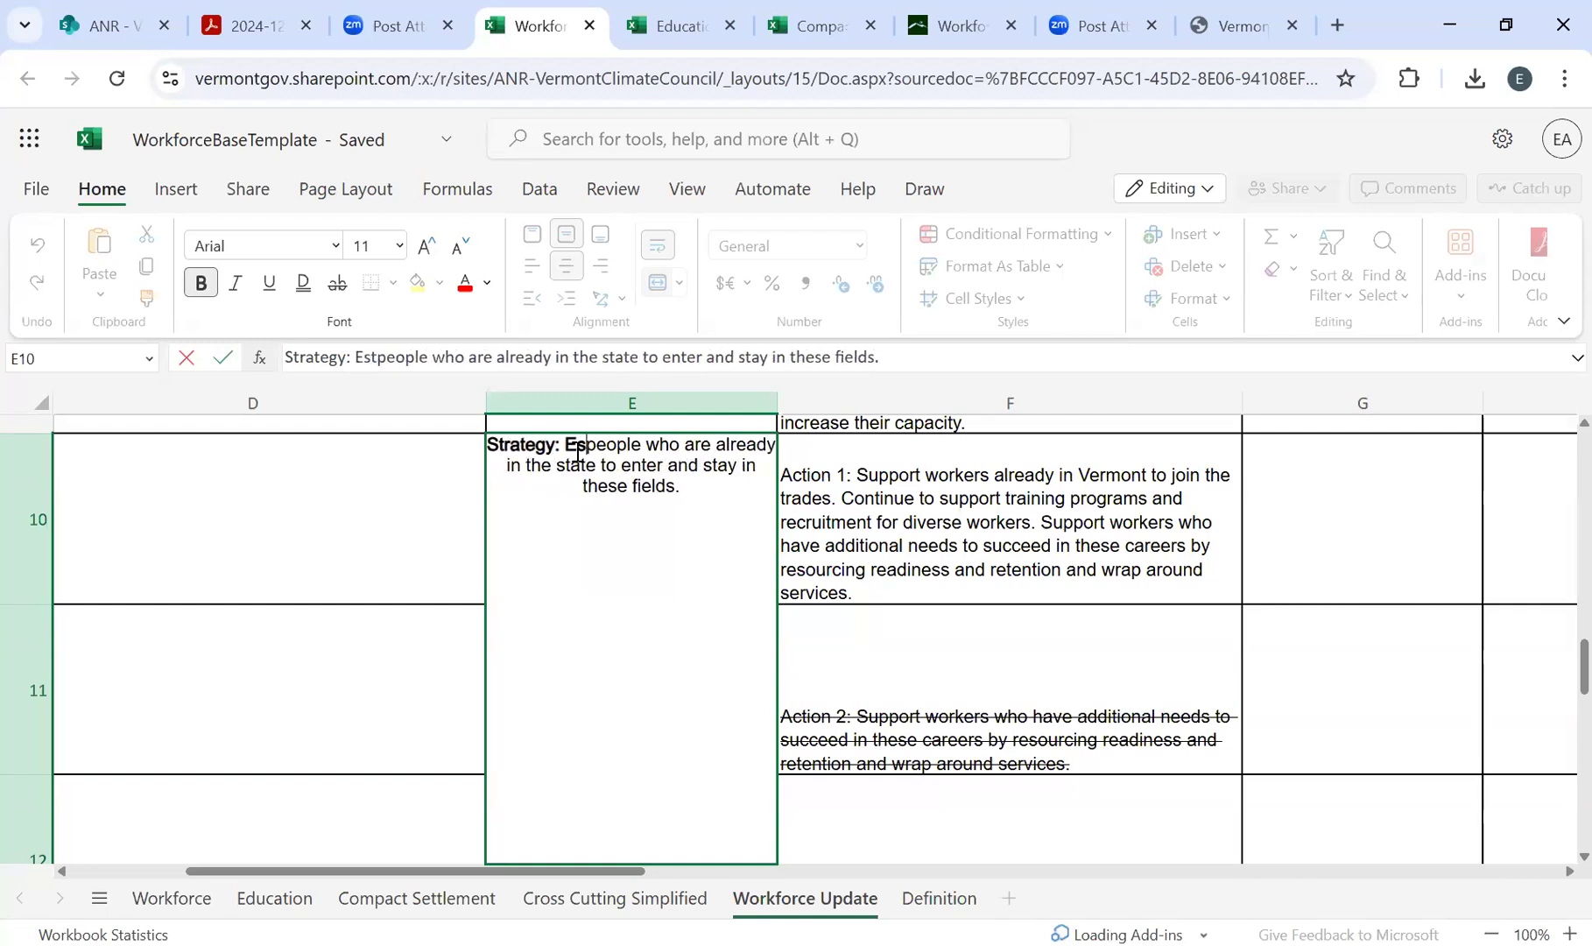
pyautogui.write('I')
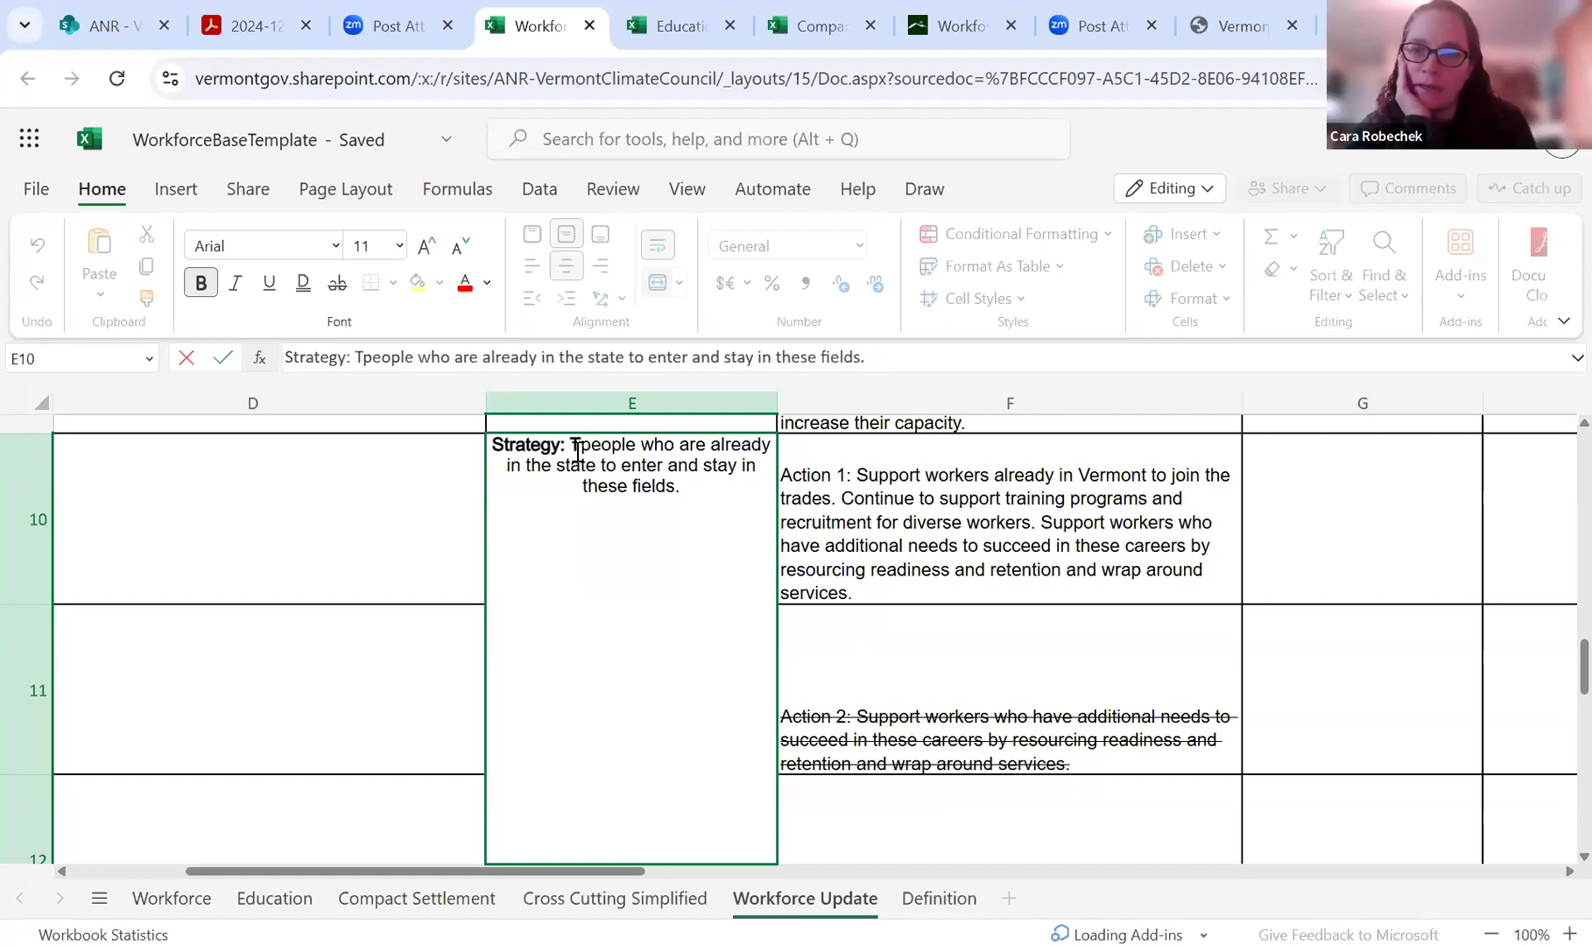
pyautogui.press('BackSpace')
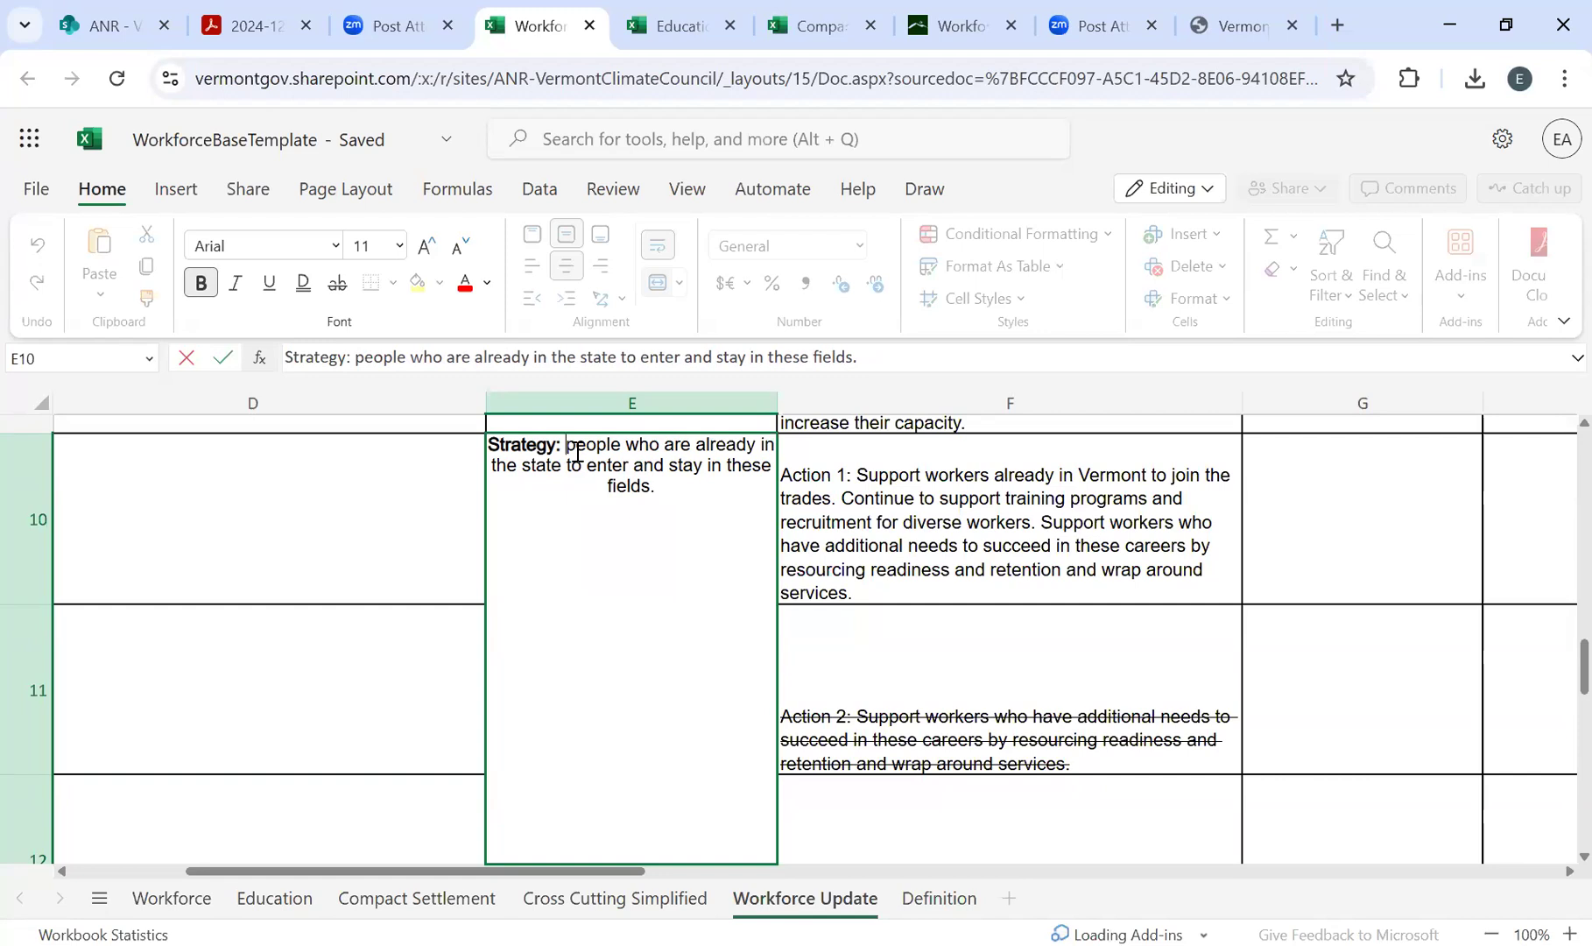
# - Start the E10 strategy with "Target outreach for" and remove bold from all the text after the "Strategy:" label
pyautogui.write('Target outreach for')
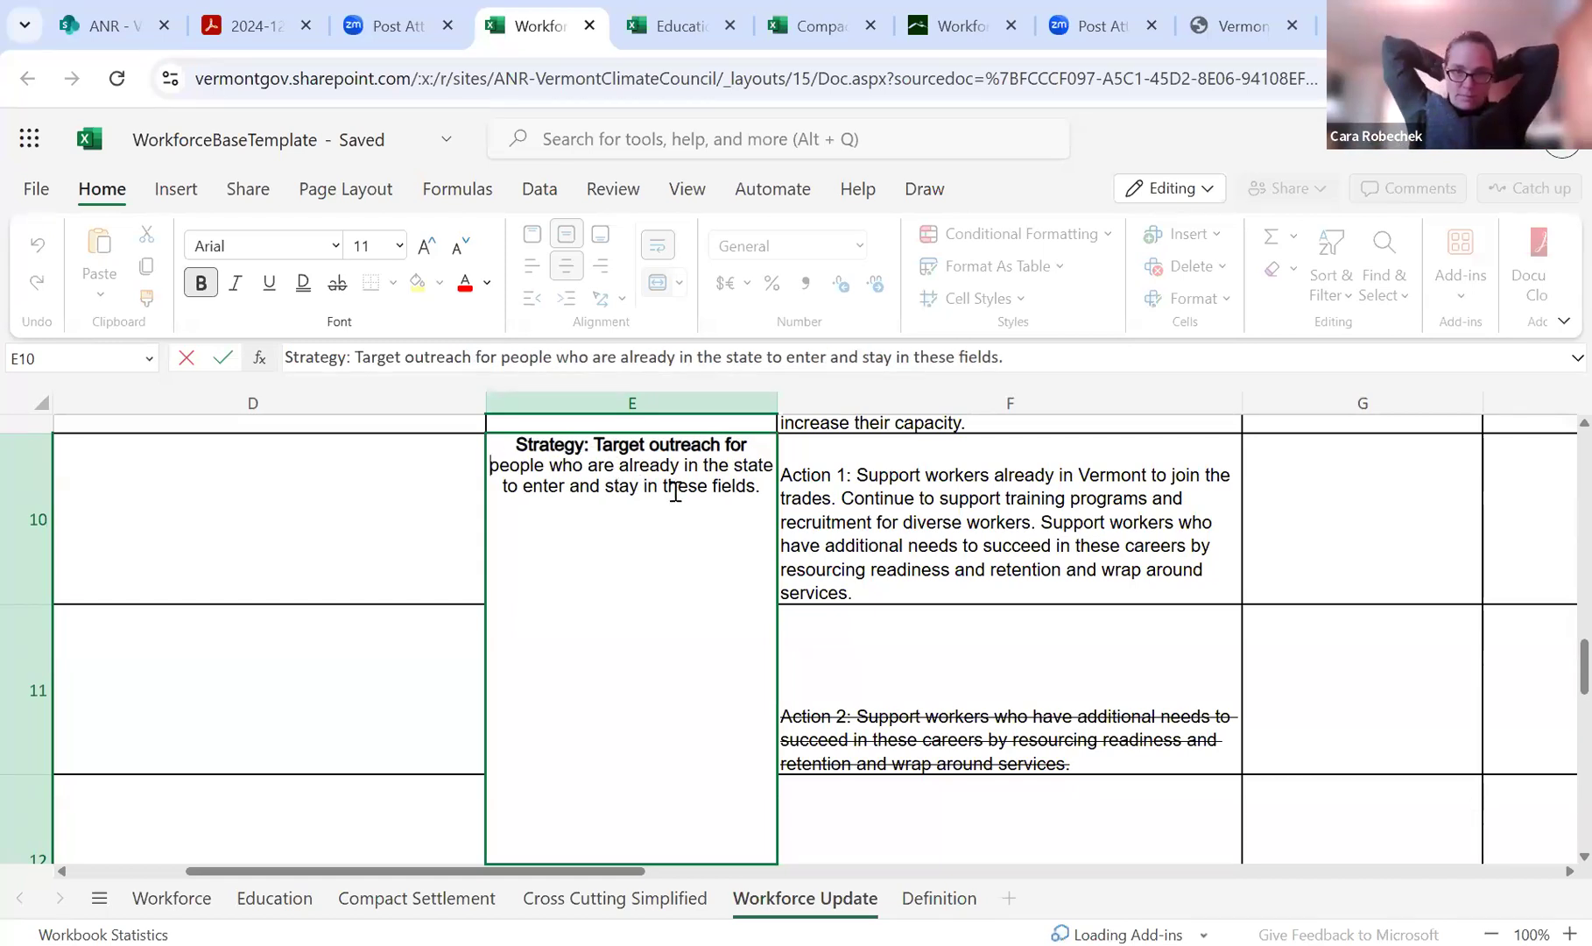
pyautogui.moveTo(769, 486); pyautogui.dragTo(595, 444)
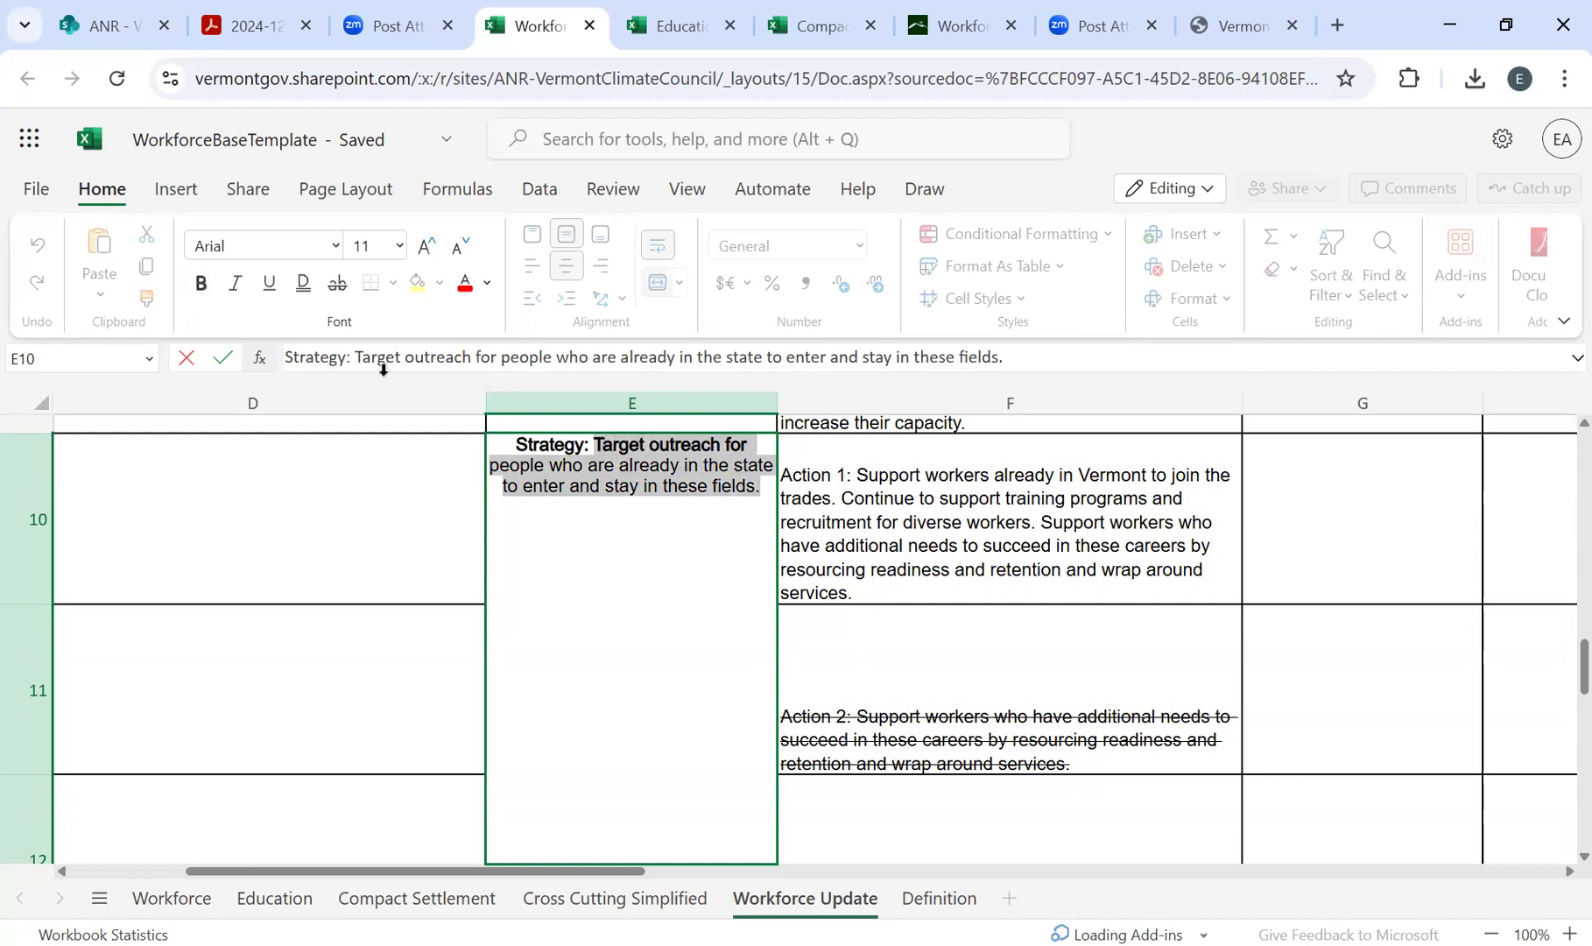
pyautogui.click(201, 282)
pyautogui.click(201, 282)
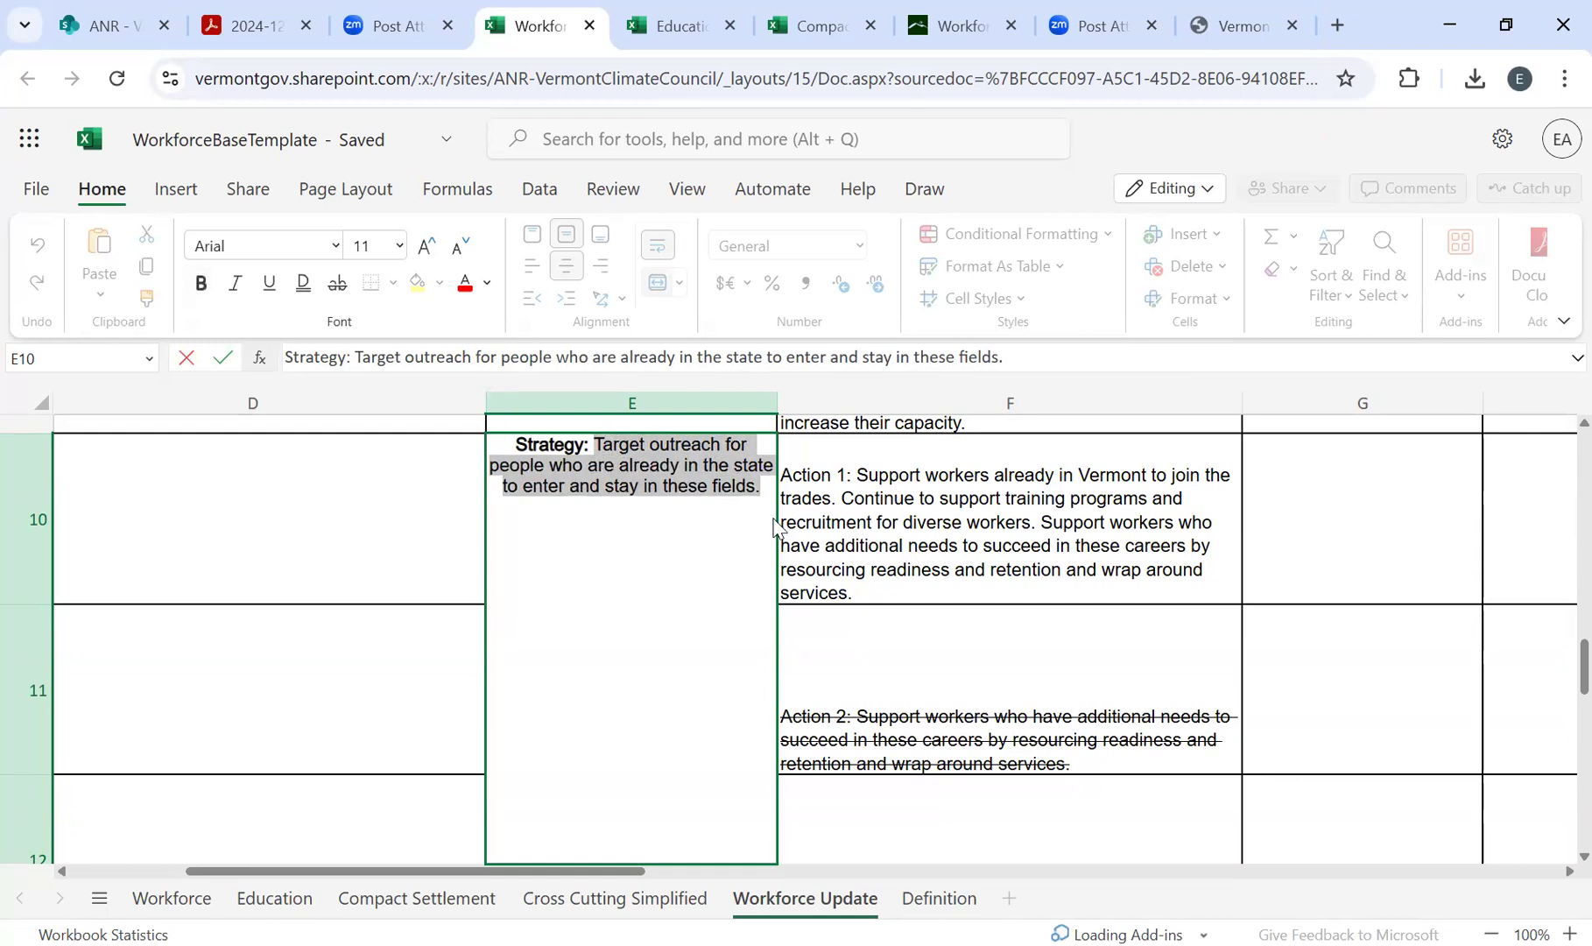
# - Replace "people who are already in the state" in the E10 strategy with "existing Vermont residents" and commit the cell
pyautogui.click(688, 477)
pyautogui.moveTo(772, 465); pyautogui.dragTo(493, 470)
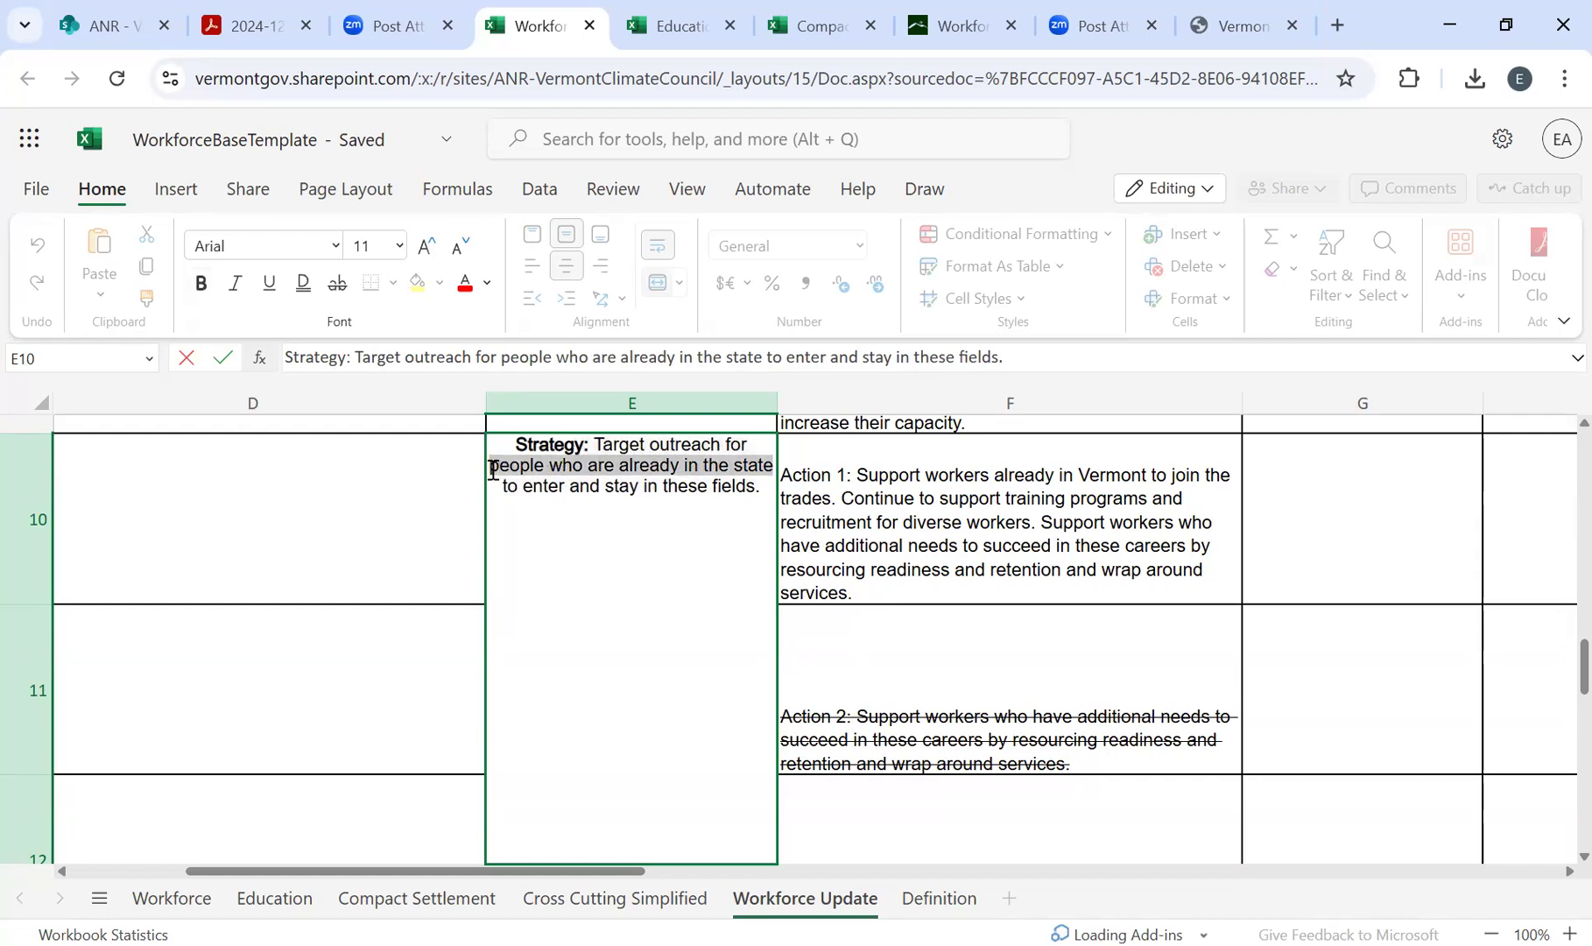
pyautogui.write('Vermont residents')
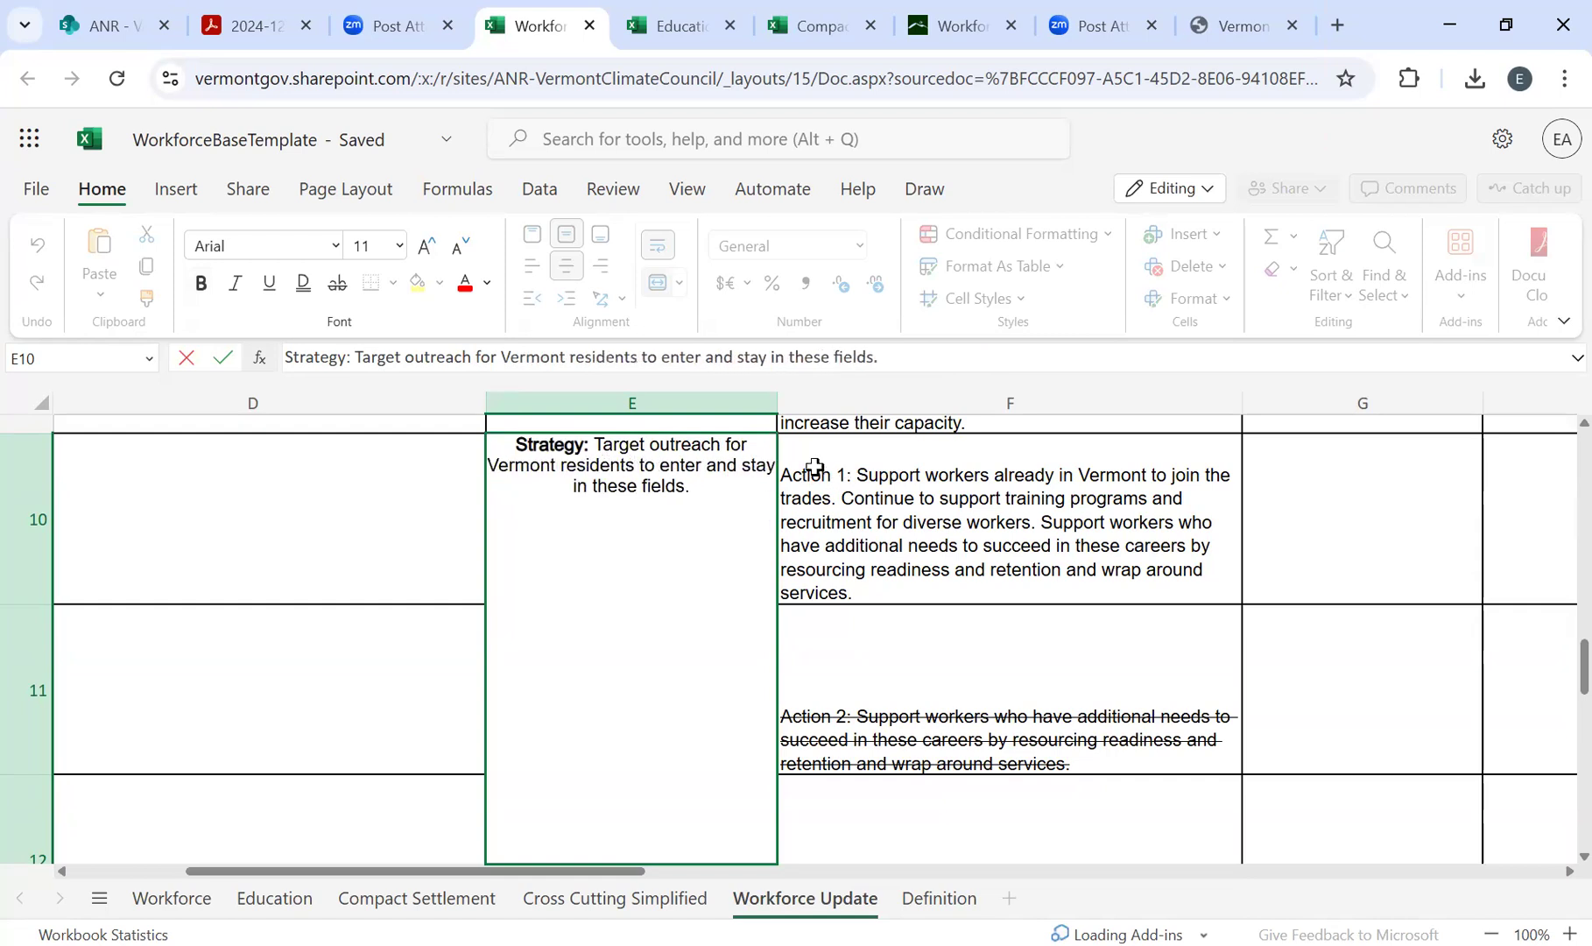
pyautogui.click(755, 447)
pyautogui.write('existing')
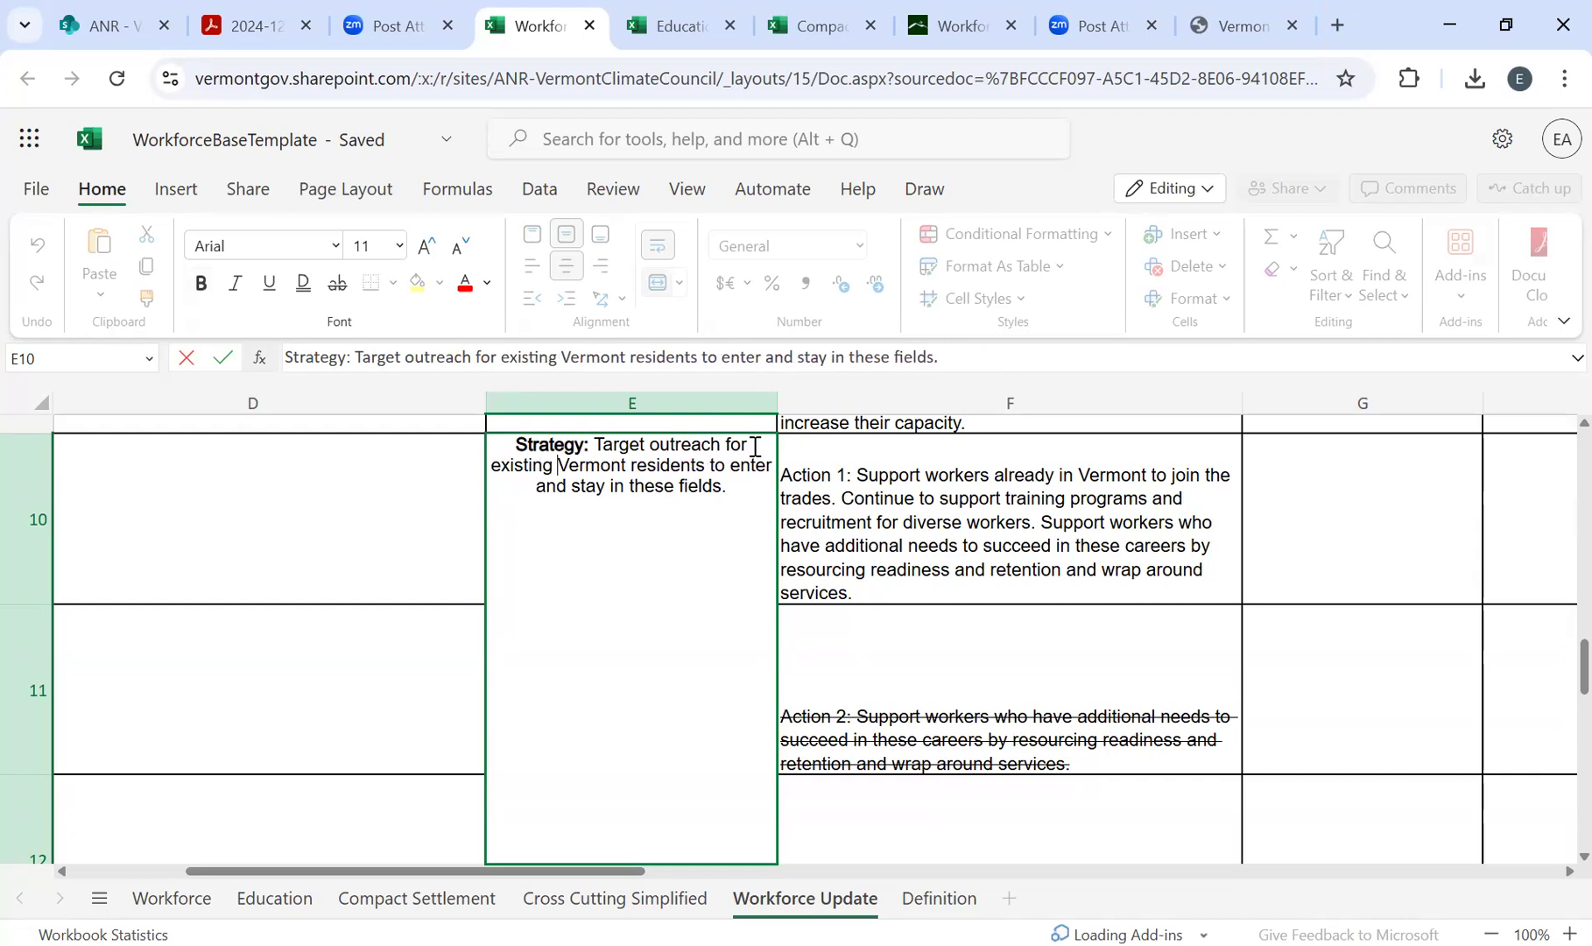
pyautogui.click(917, 534)
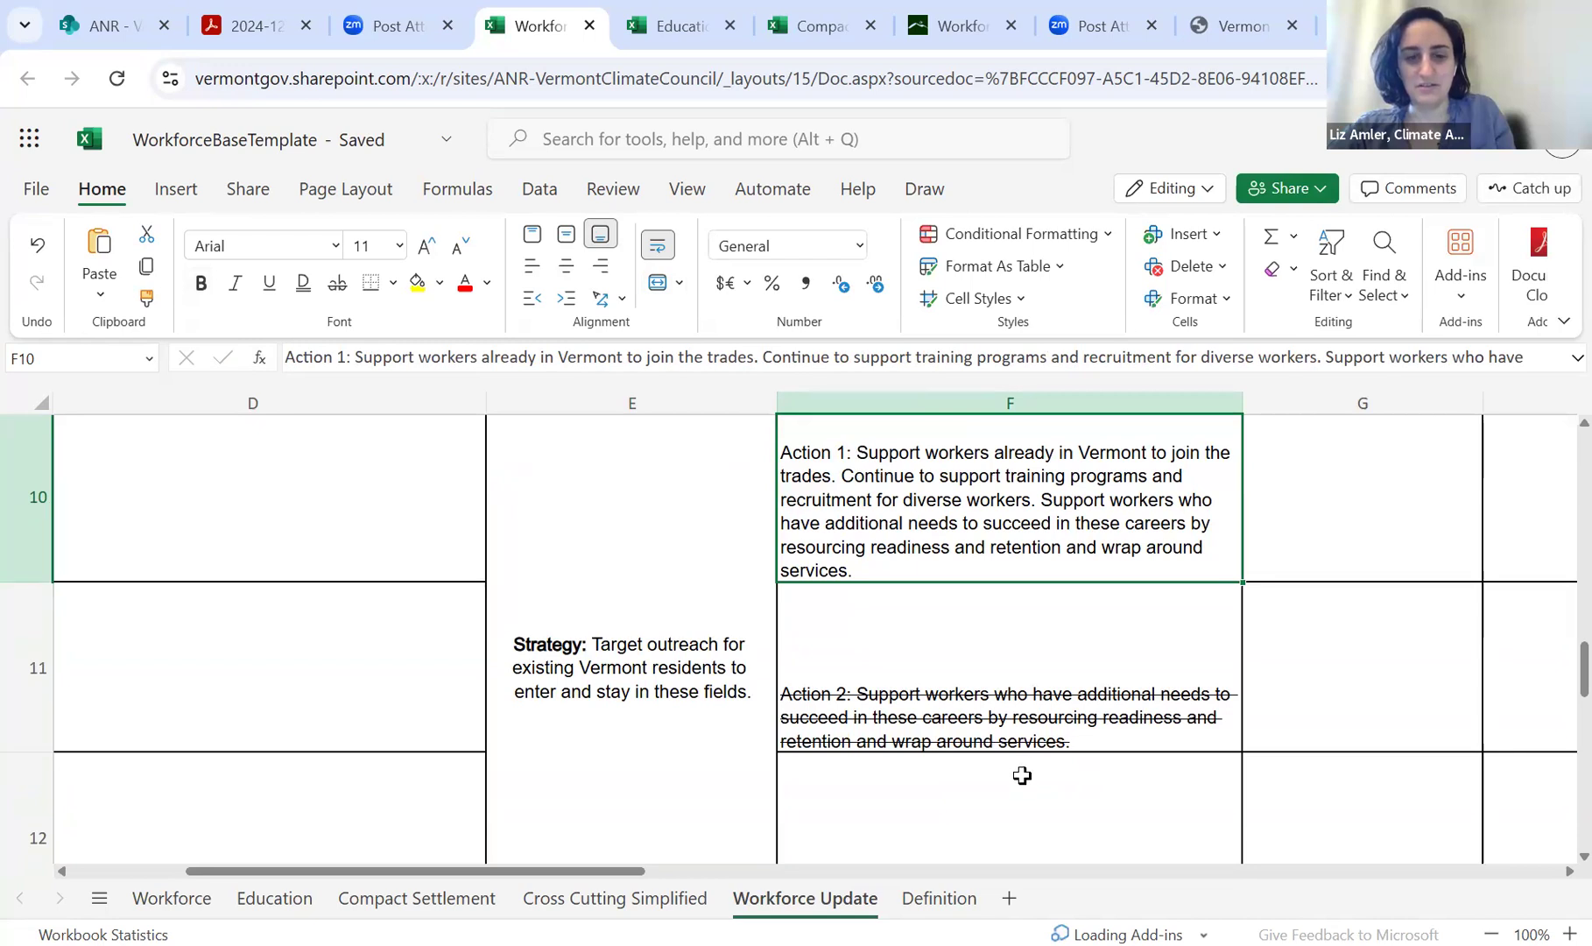
# - Insert ", training, support systems" after "Target outreach" in the E10 strategy and commit the cell
pyautogui.scroll(-1, 1022, 775)
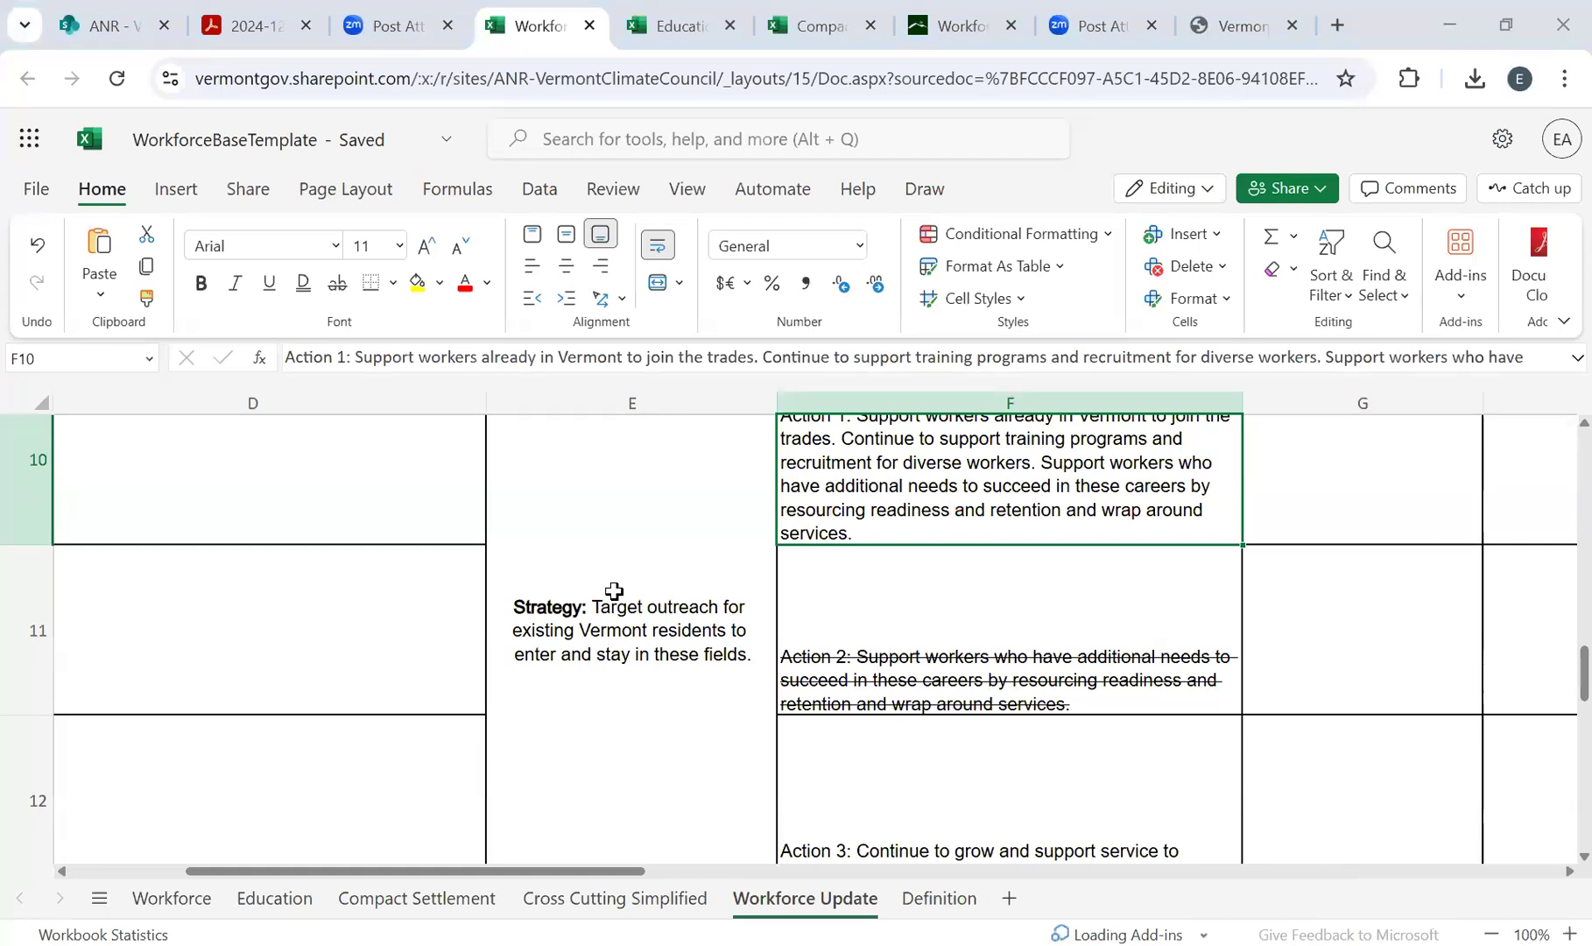
pyautogui.doubleClick(679, 499)
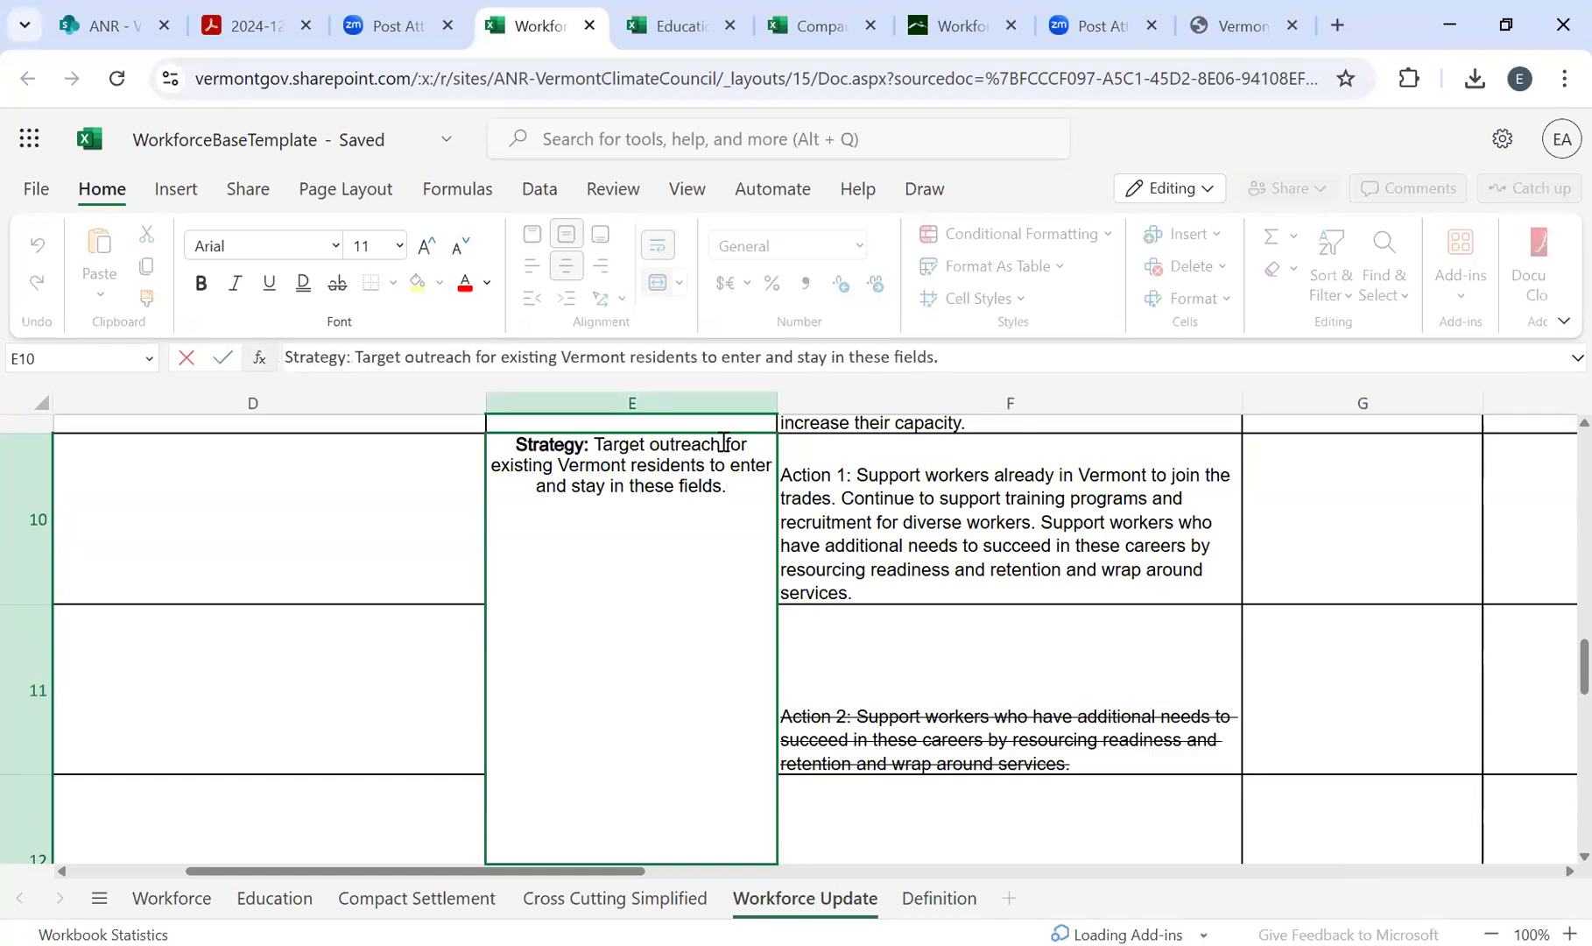
pyautogui.click(723, 444)
pyautogui.write(', training,')
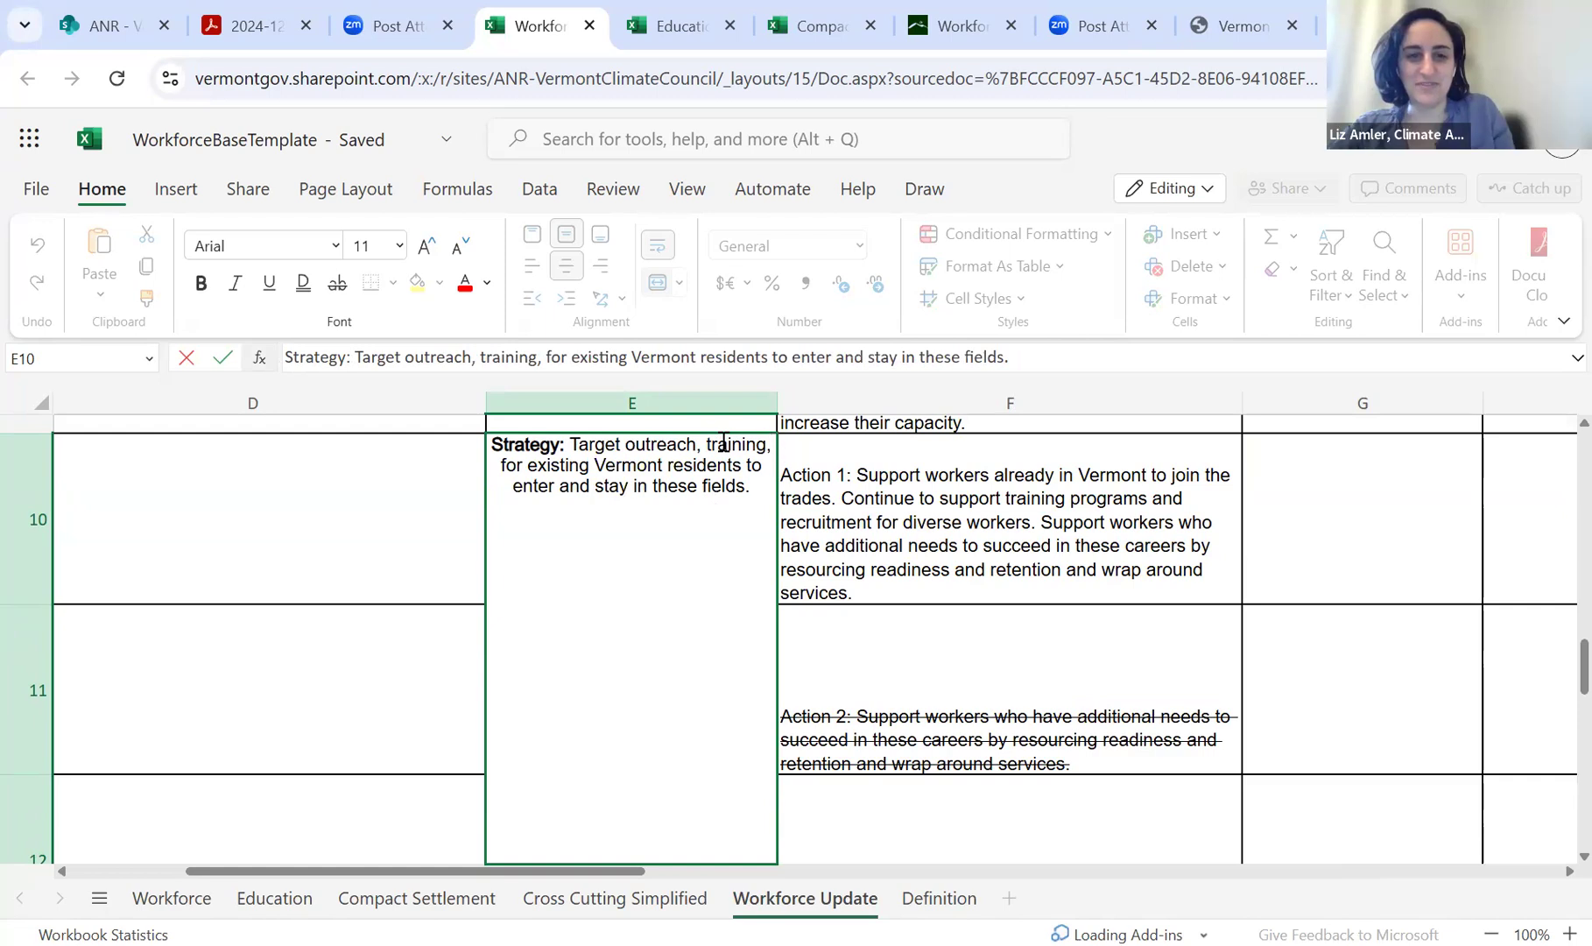
pyautogui.write('support')
pyautogui.write(' systems')
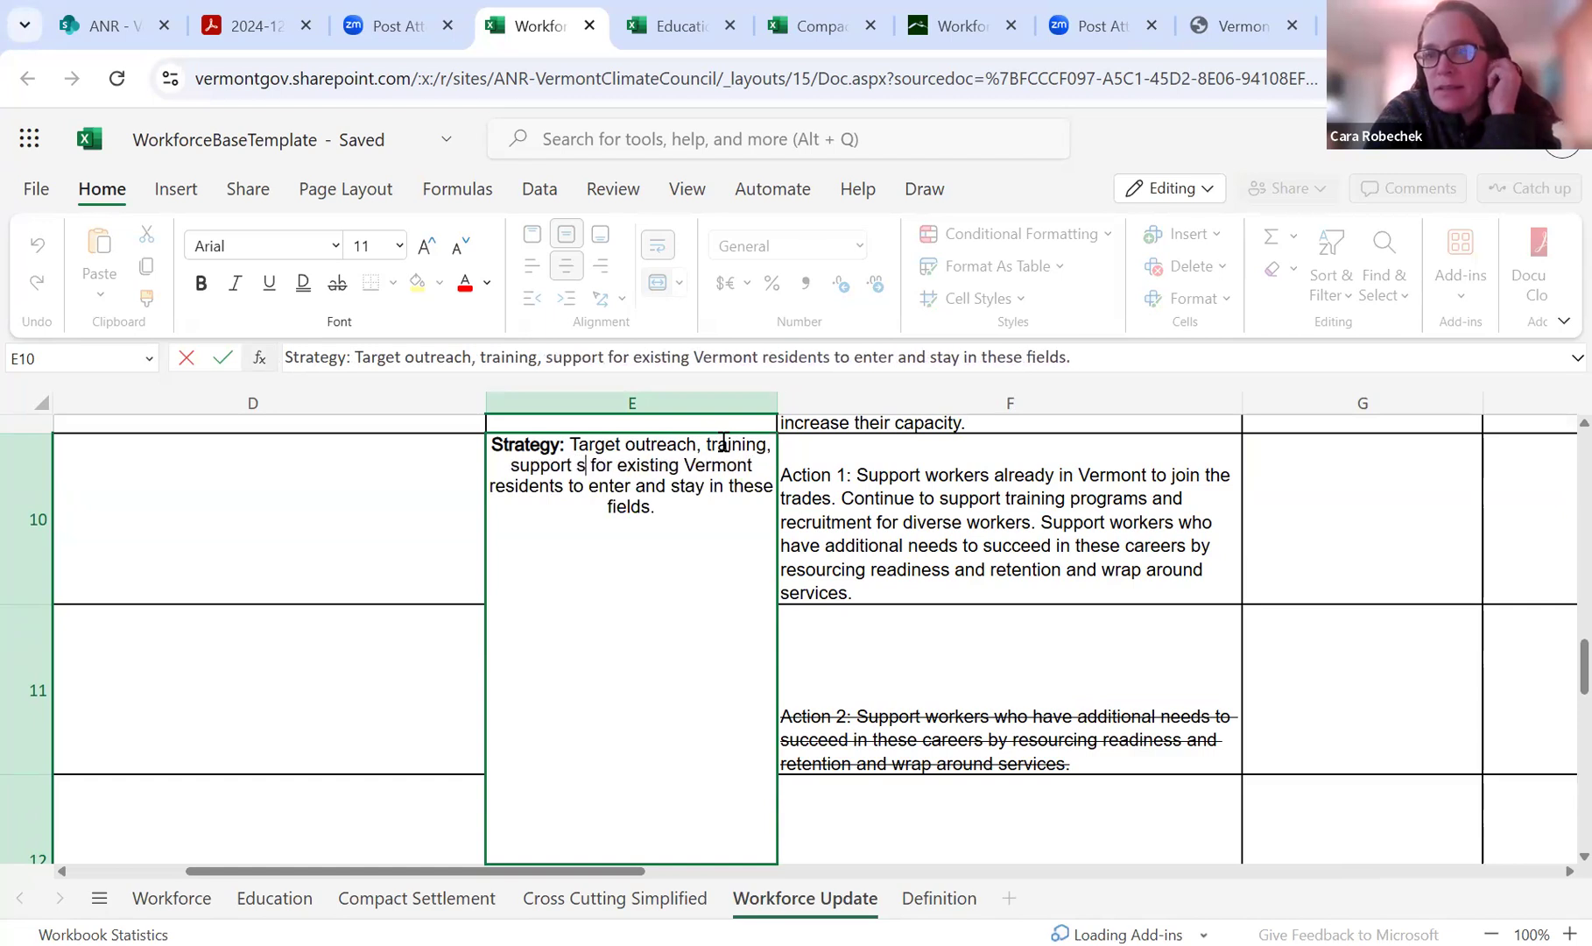
pyautogui.click(884, 541)
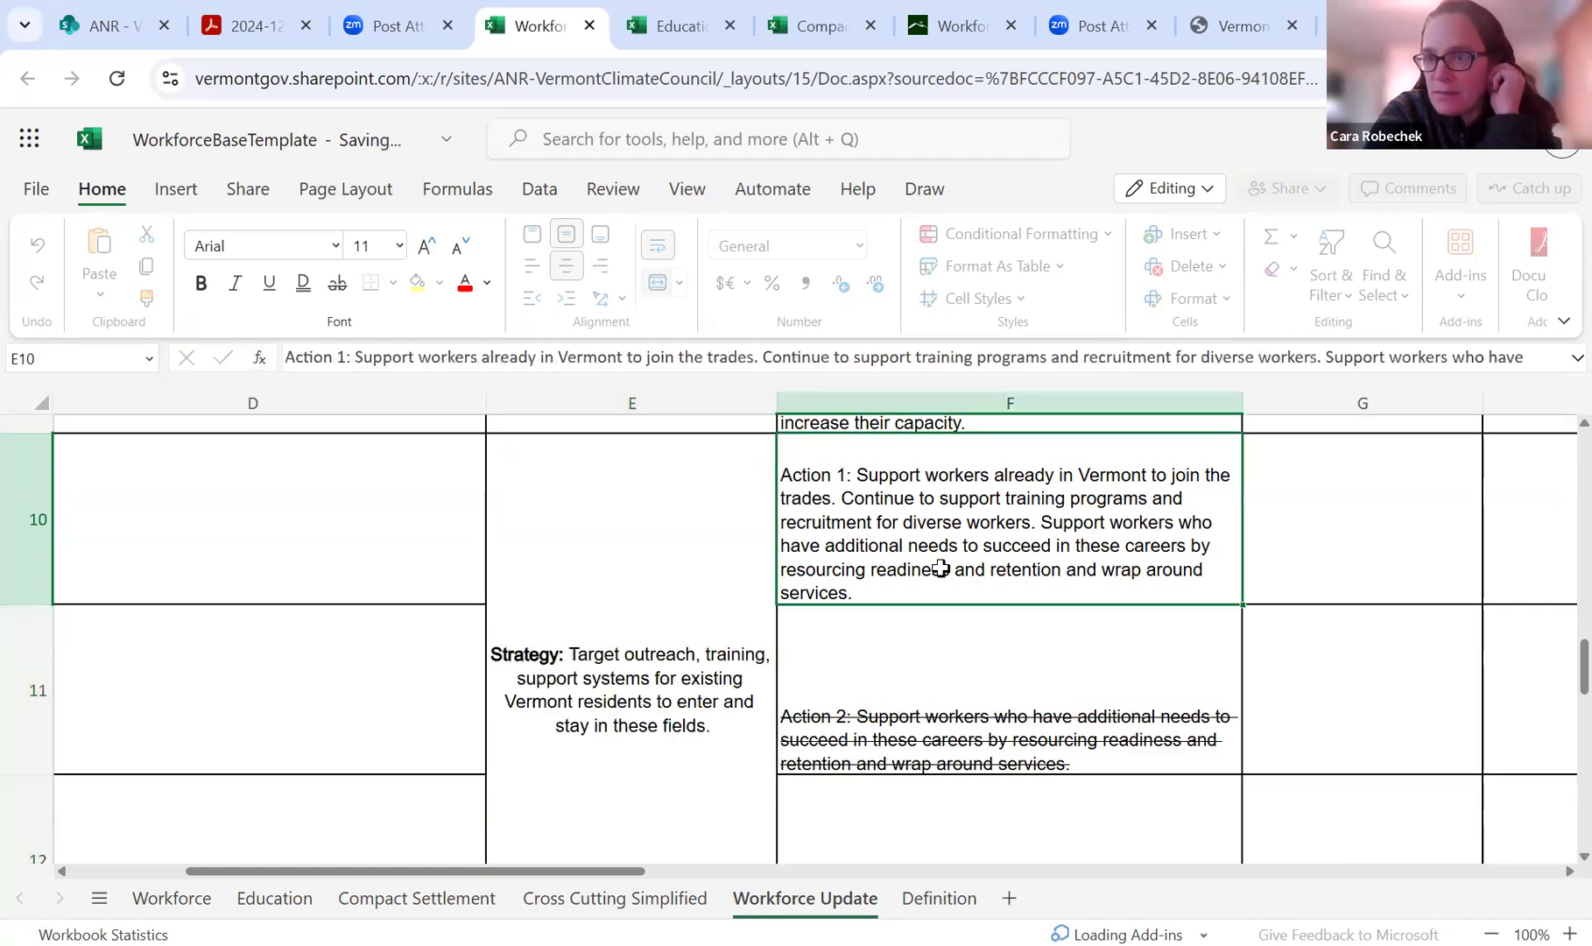
# - Replace "these fields." at the end of the E10 strategy with "climate and clean energy careers." and commit the cell
pyautogui.scroll(-2, 718, 571)
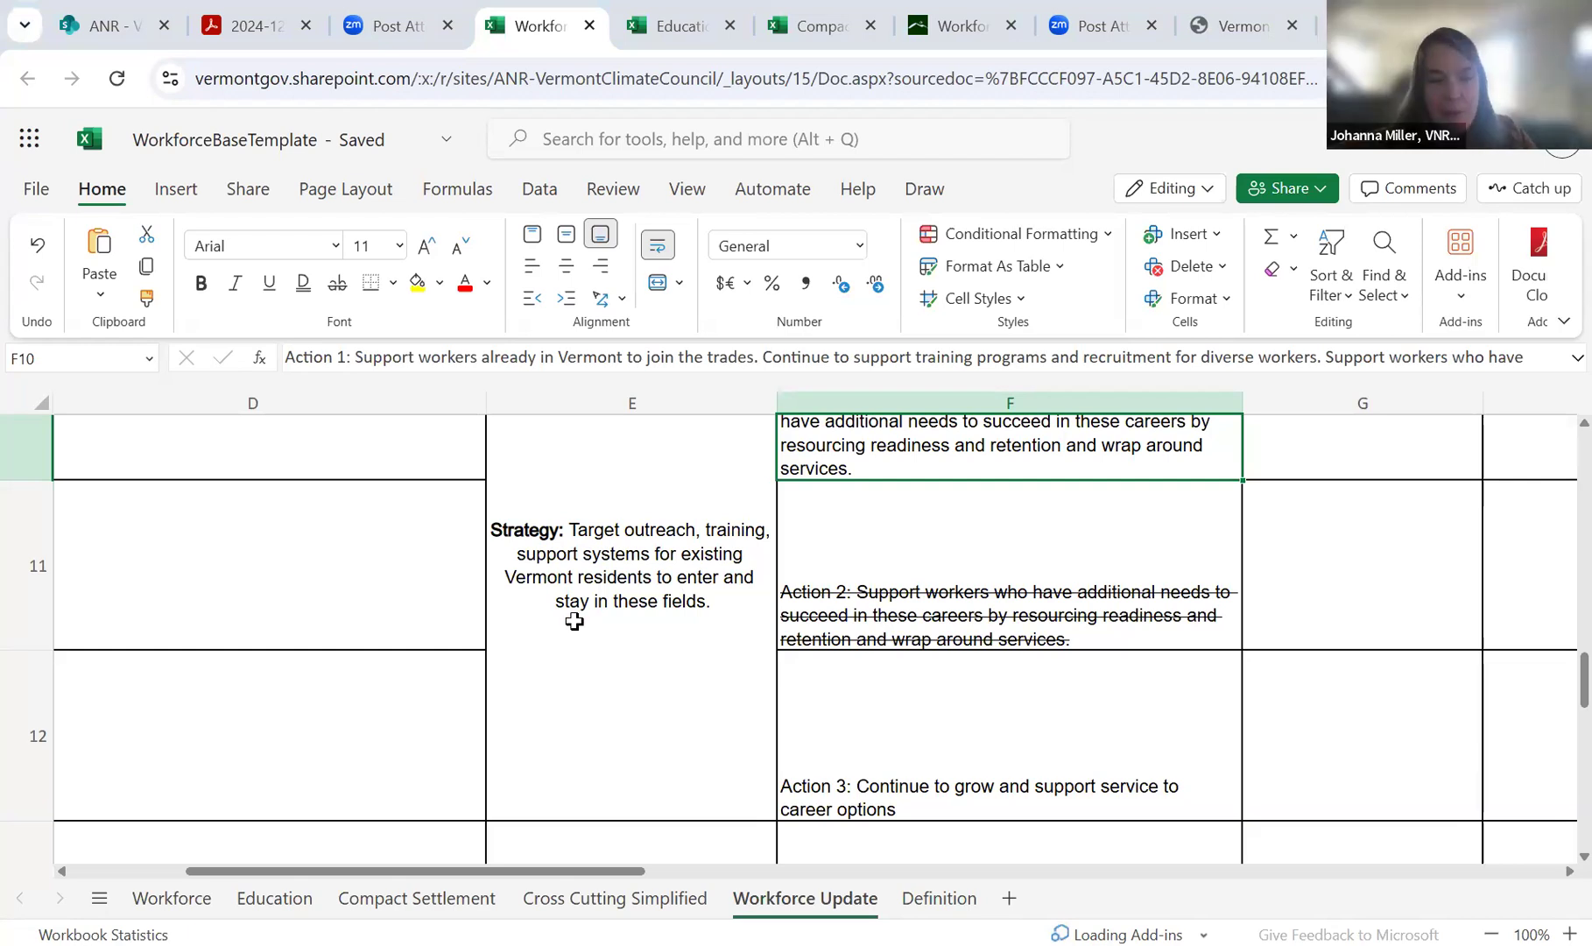
pyautogui.doubleClick(707, 508)
pyautogui.keyDown('shift'); pyautogui.click(593, 526); pyautogui.keyUp('shift')
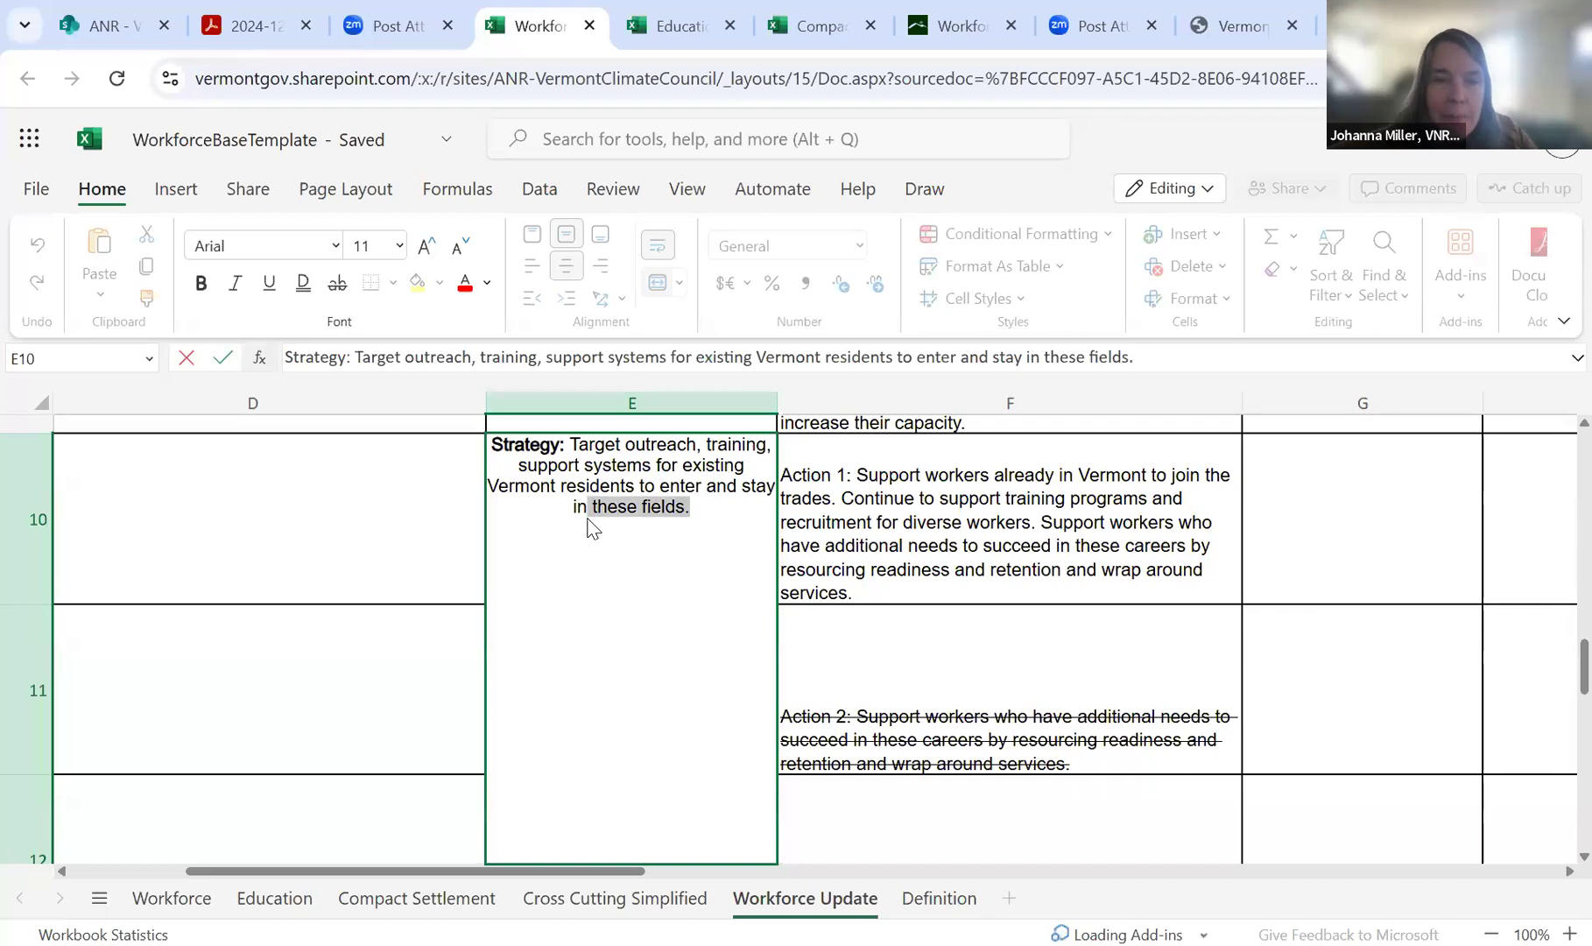
pyautogui.write('clim')
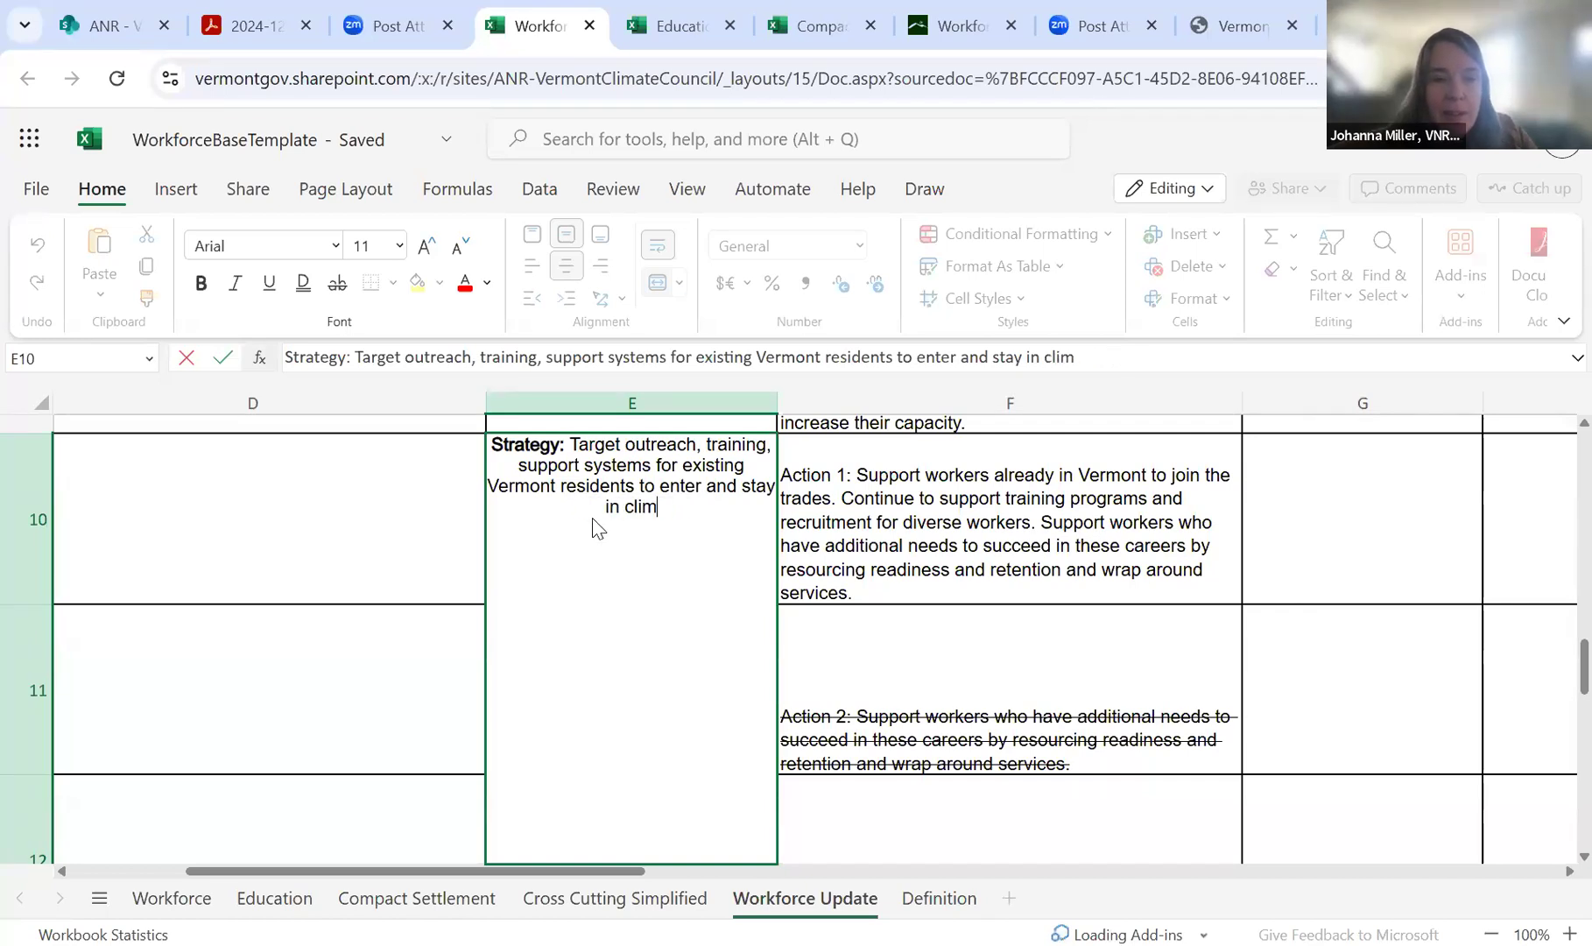
pyautogui.write('ate and clean energy car')
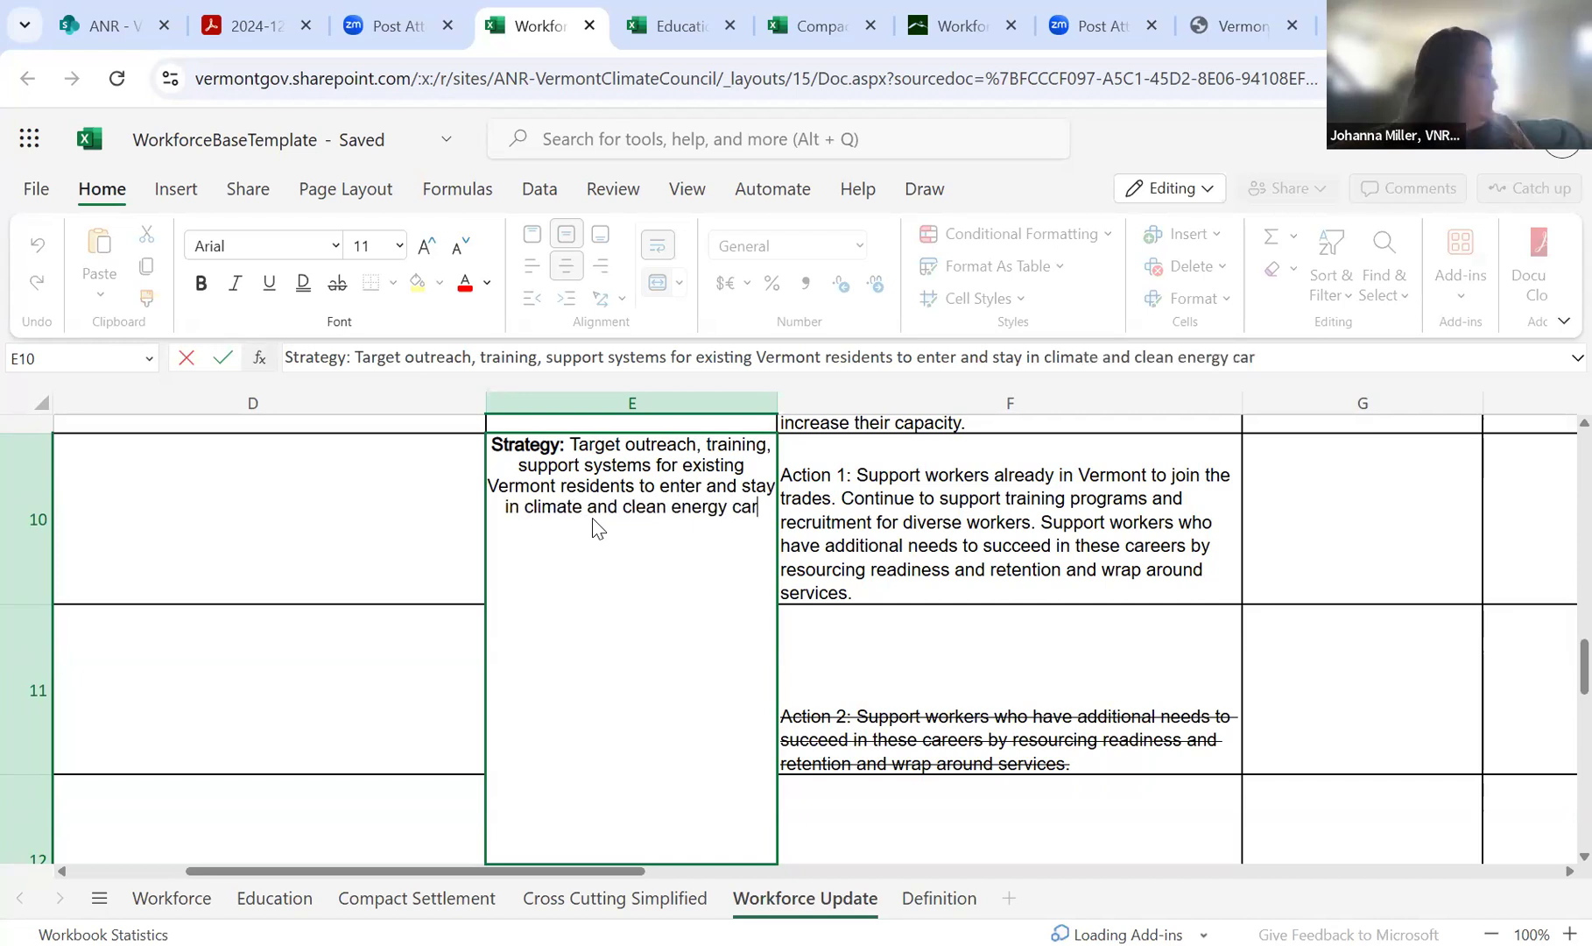
pyautogui.write('eers.')
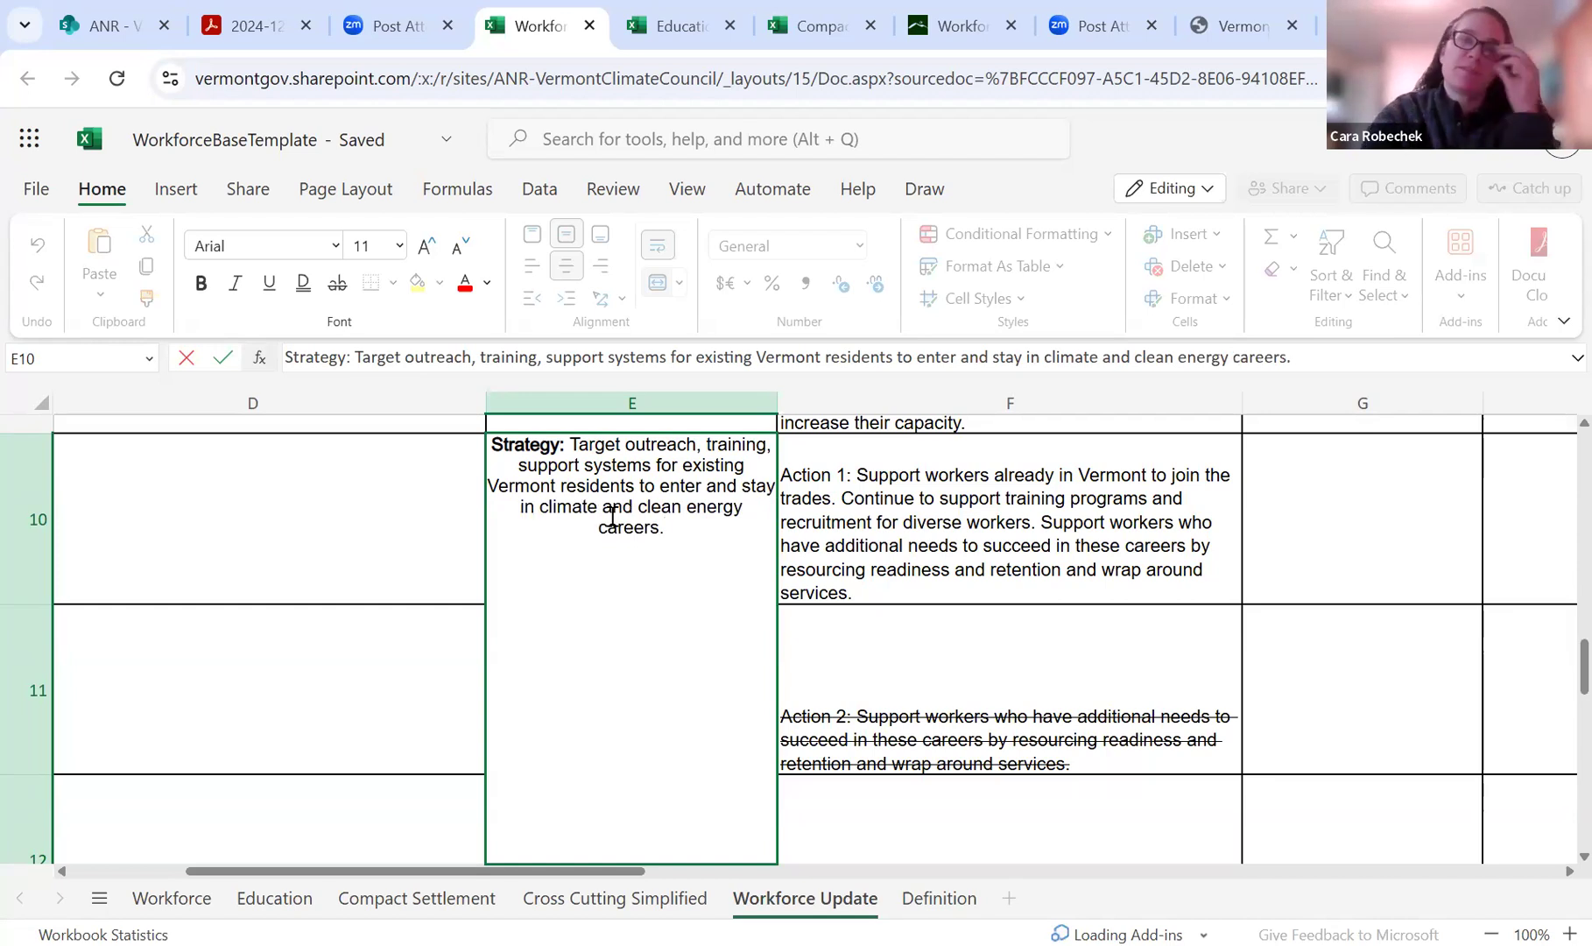
pyautogui.click(1168, 630)
# - Examine the wording of Actions 2 and 3 in column F against the E10 strategy
pyautogui.scroll(-1, 1168, 629)
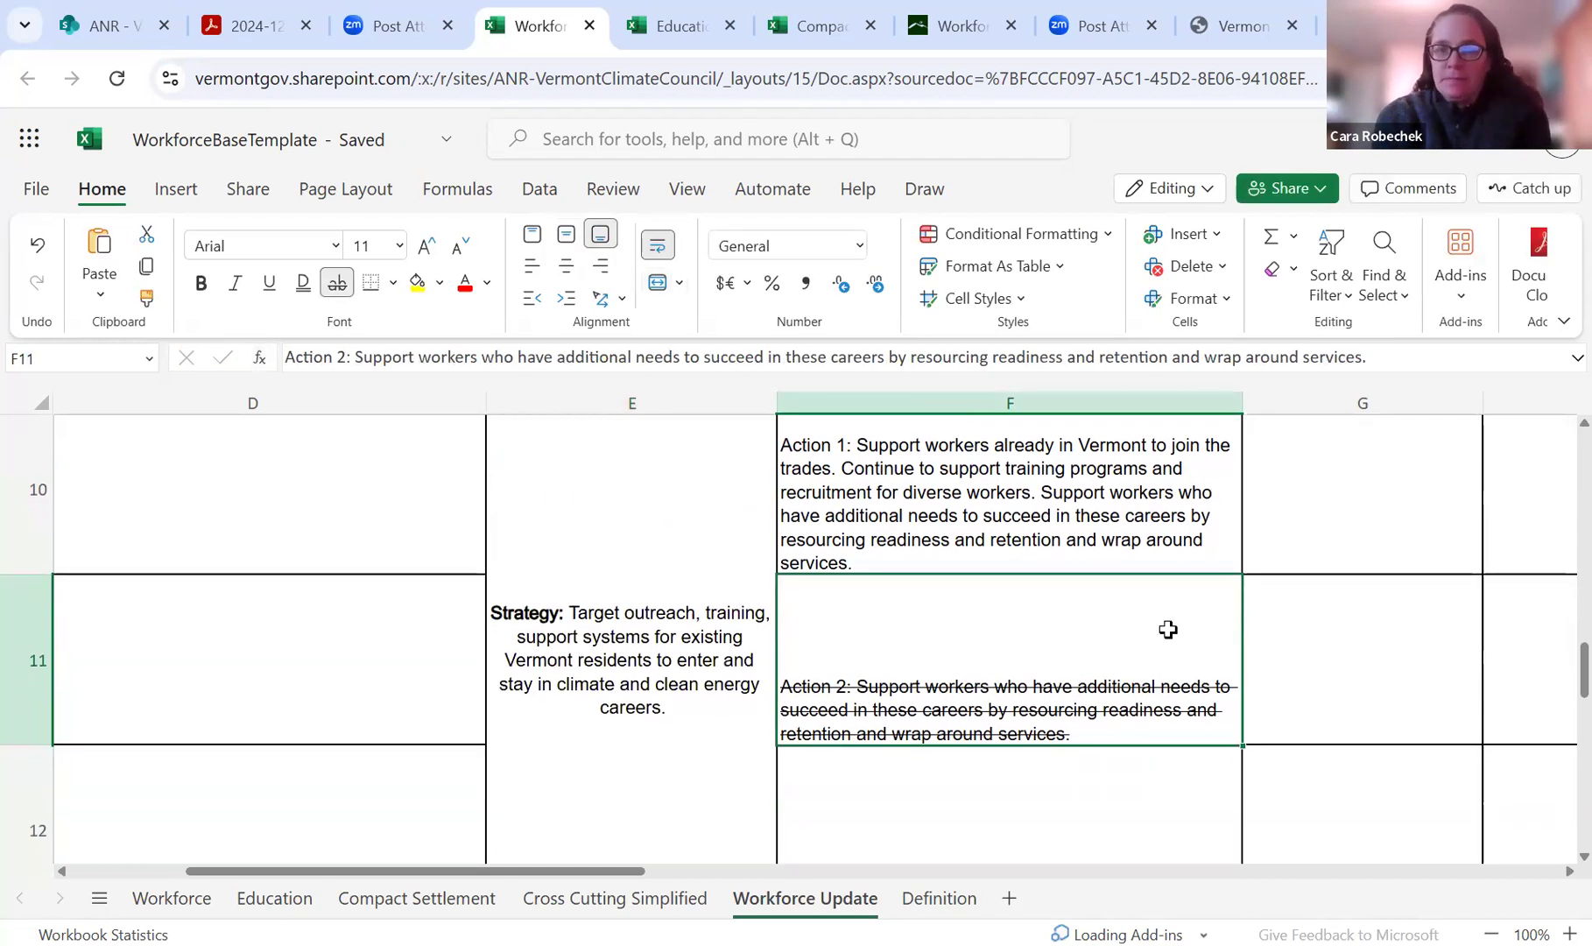
pyautogui.scroll(-1, 1244, 712)
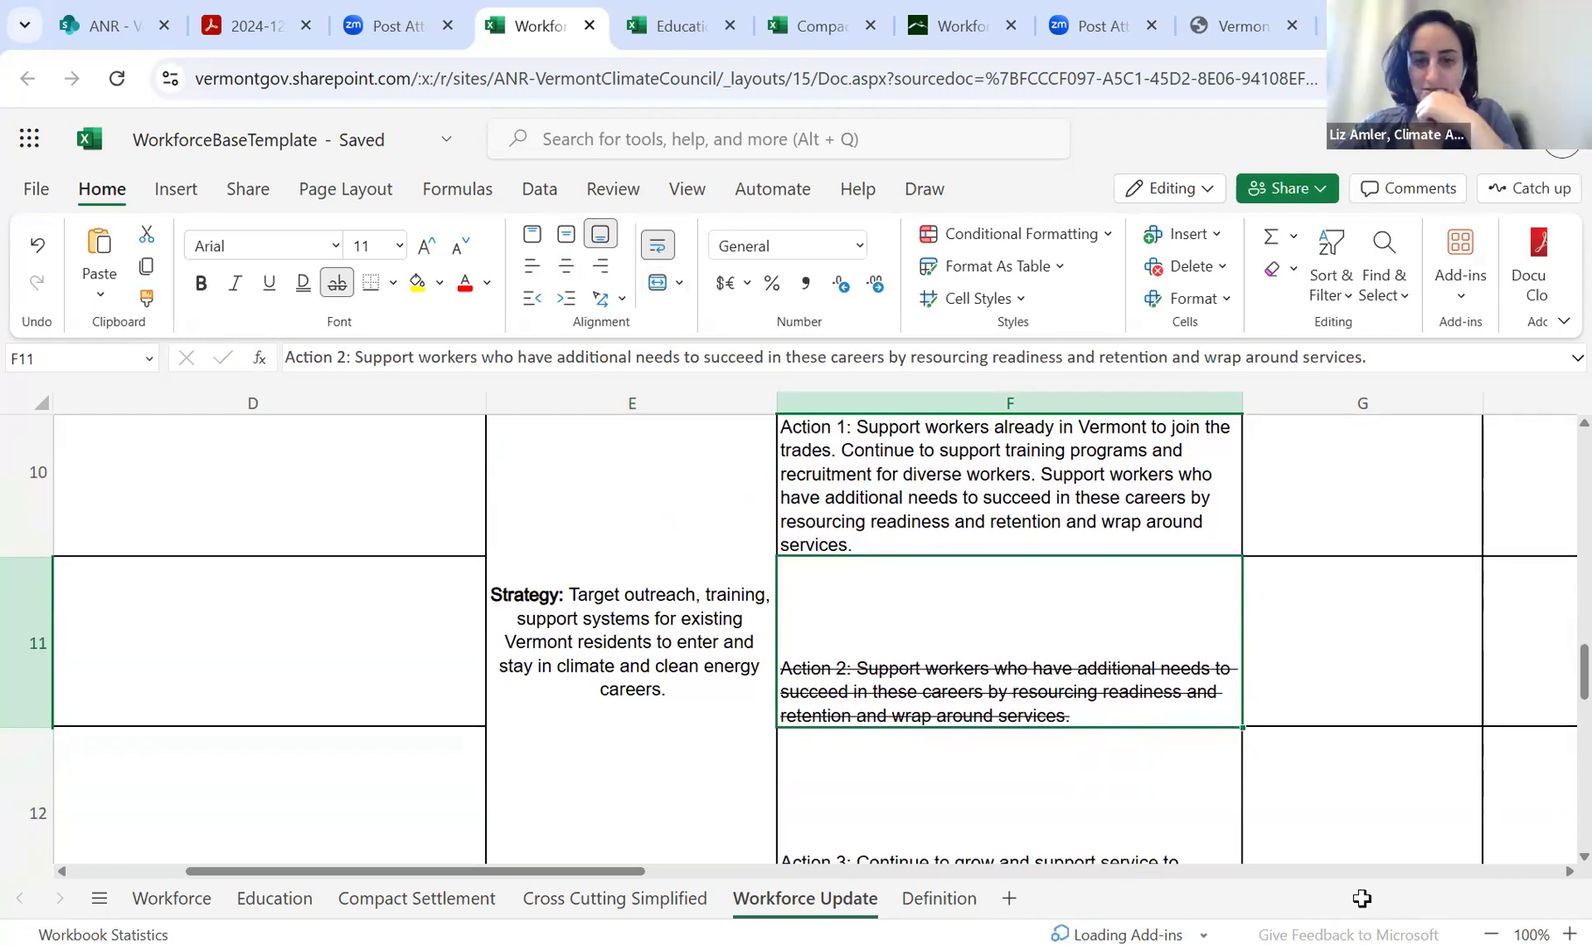
pyautogui.scroll(-1, 498, 597)
pyautogui.click(949, 723)
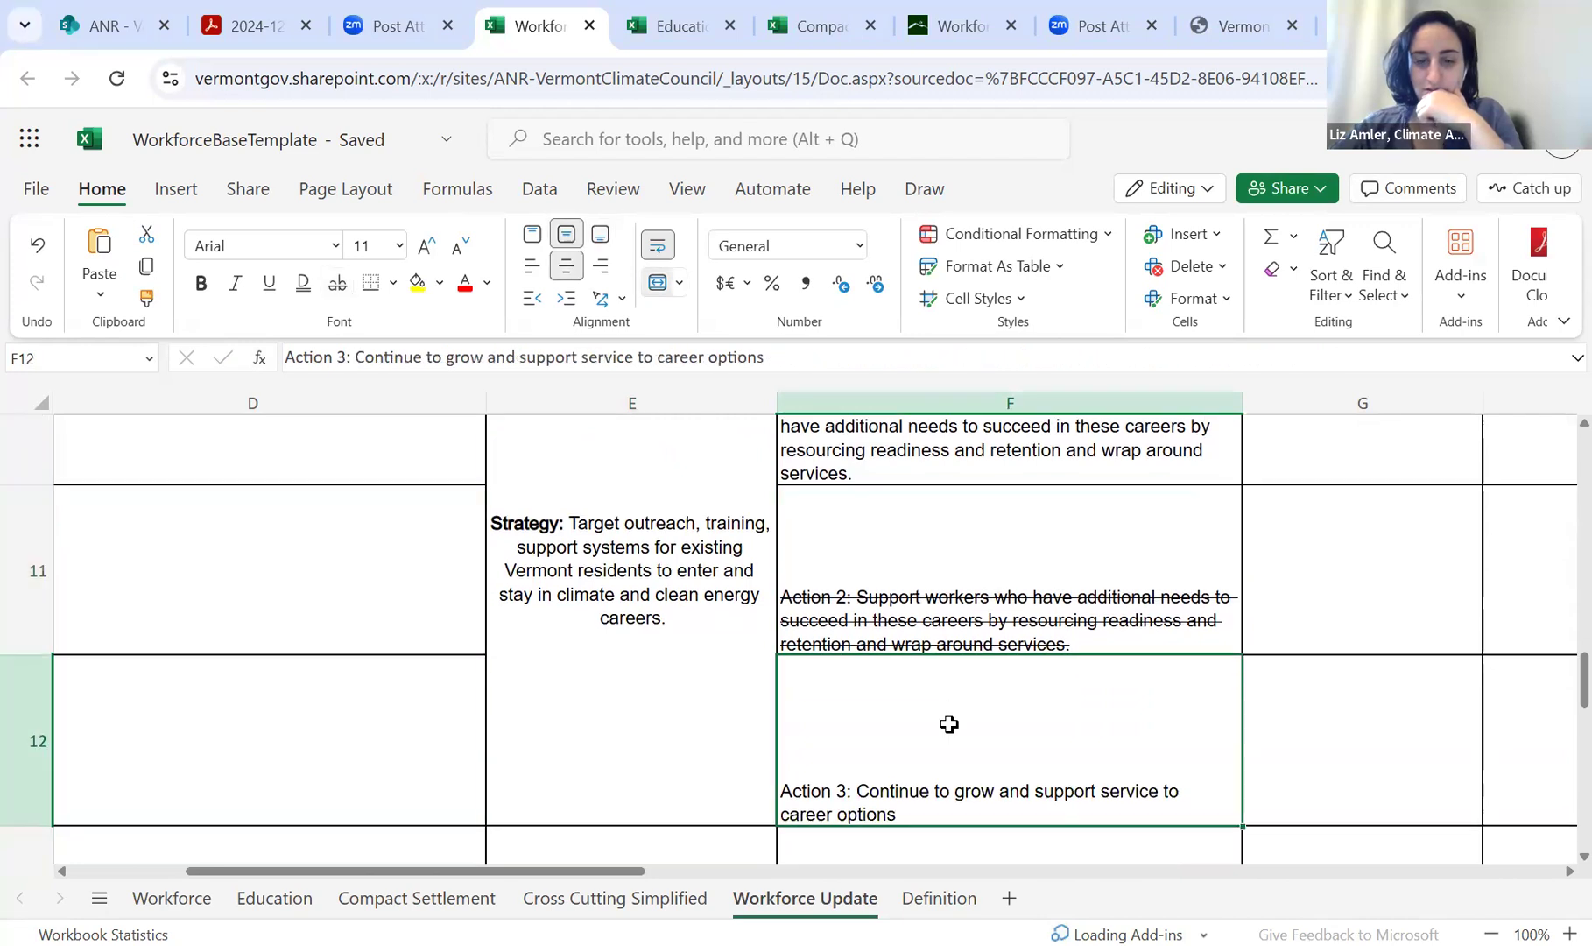
pyautogui.scroll(-1, 949, 724)
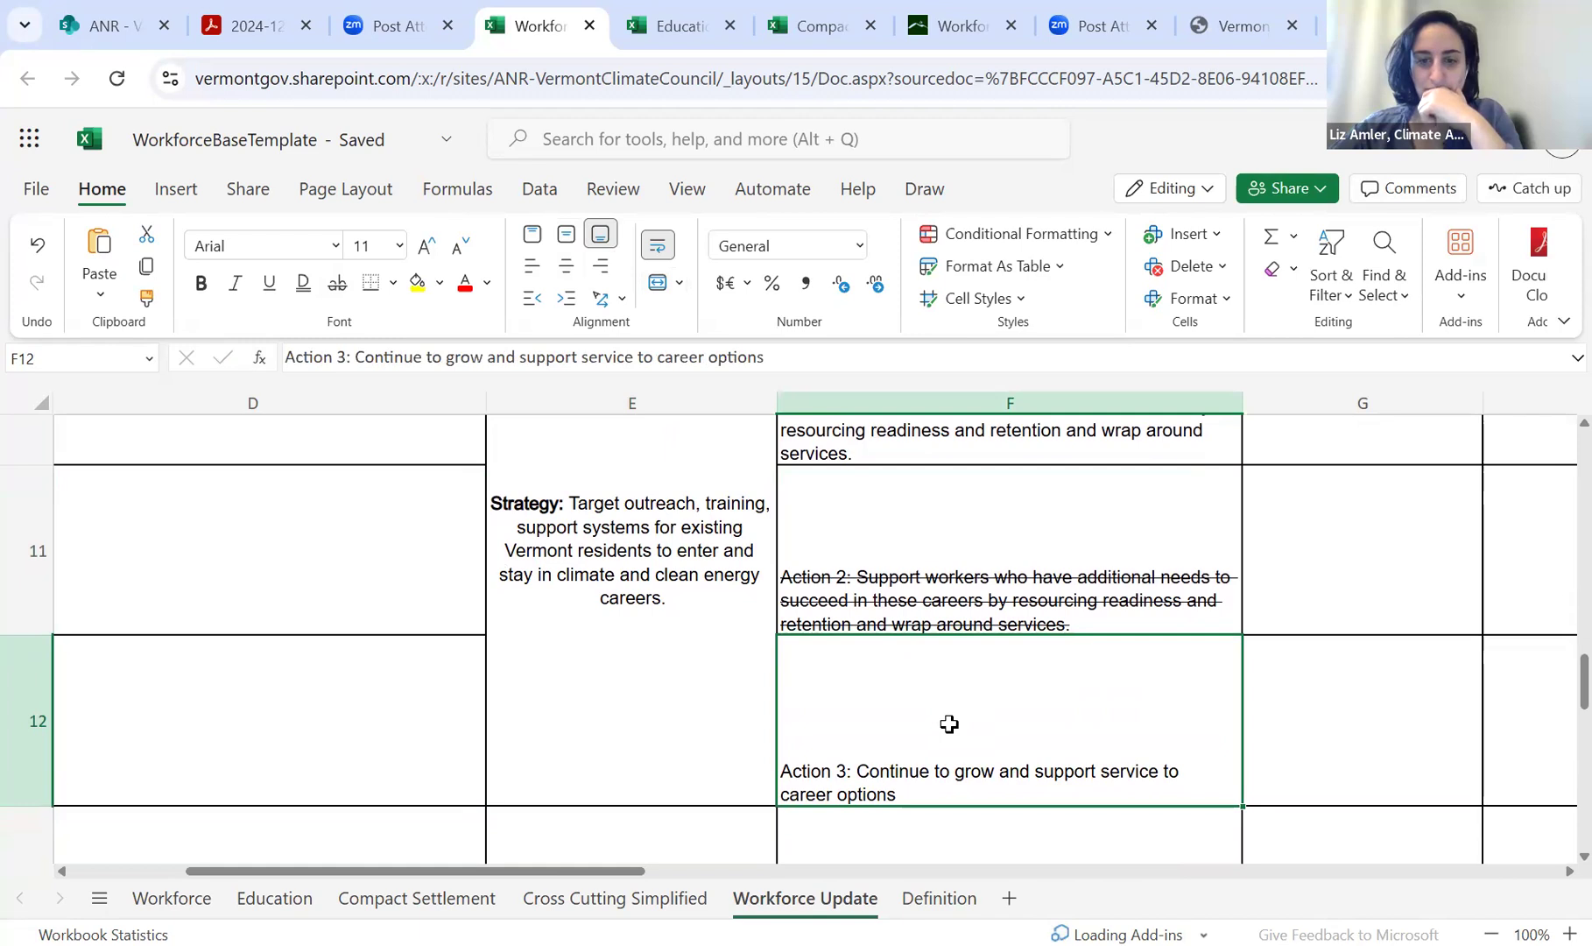
pyautogui.scroll(-1, 949, 723)
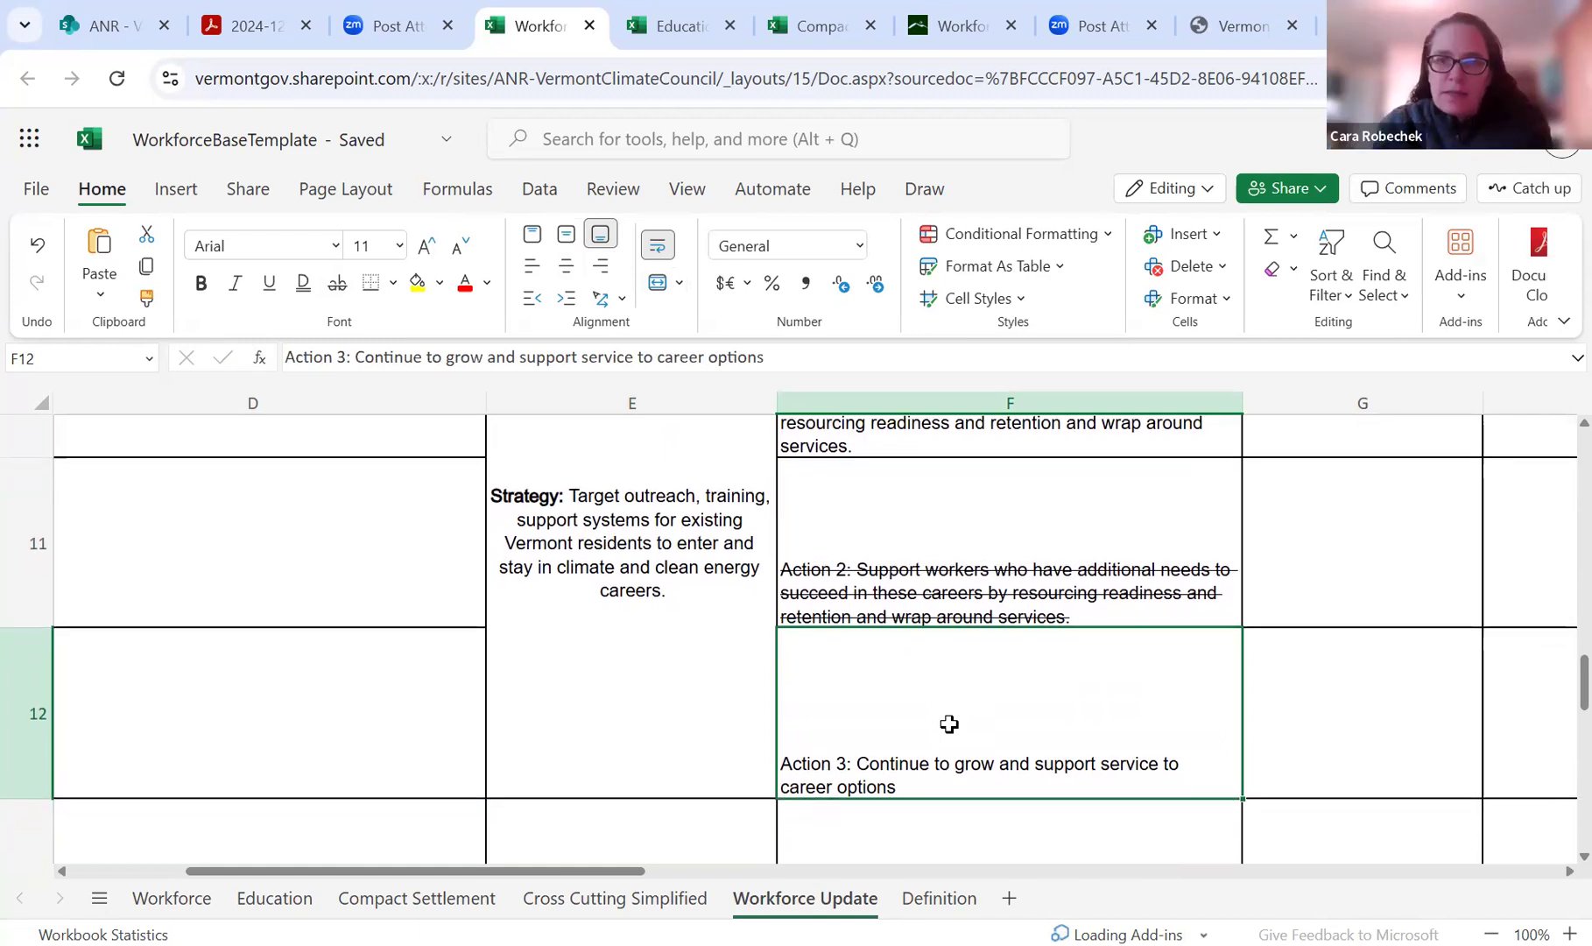
pyautogui.click(1254, 765)
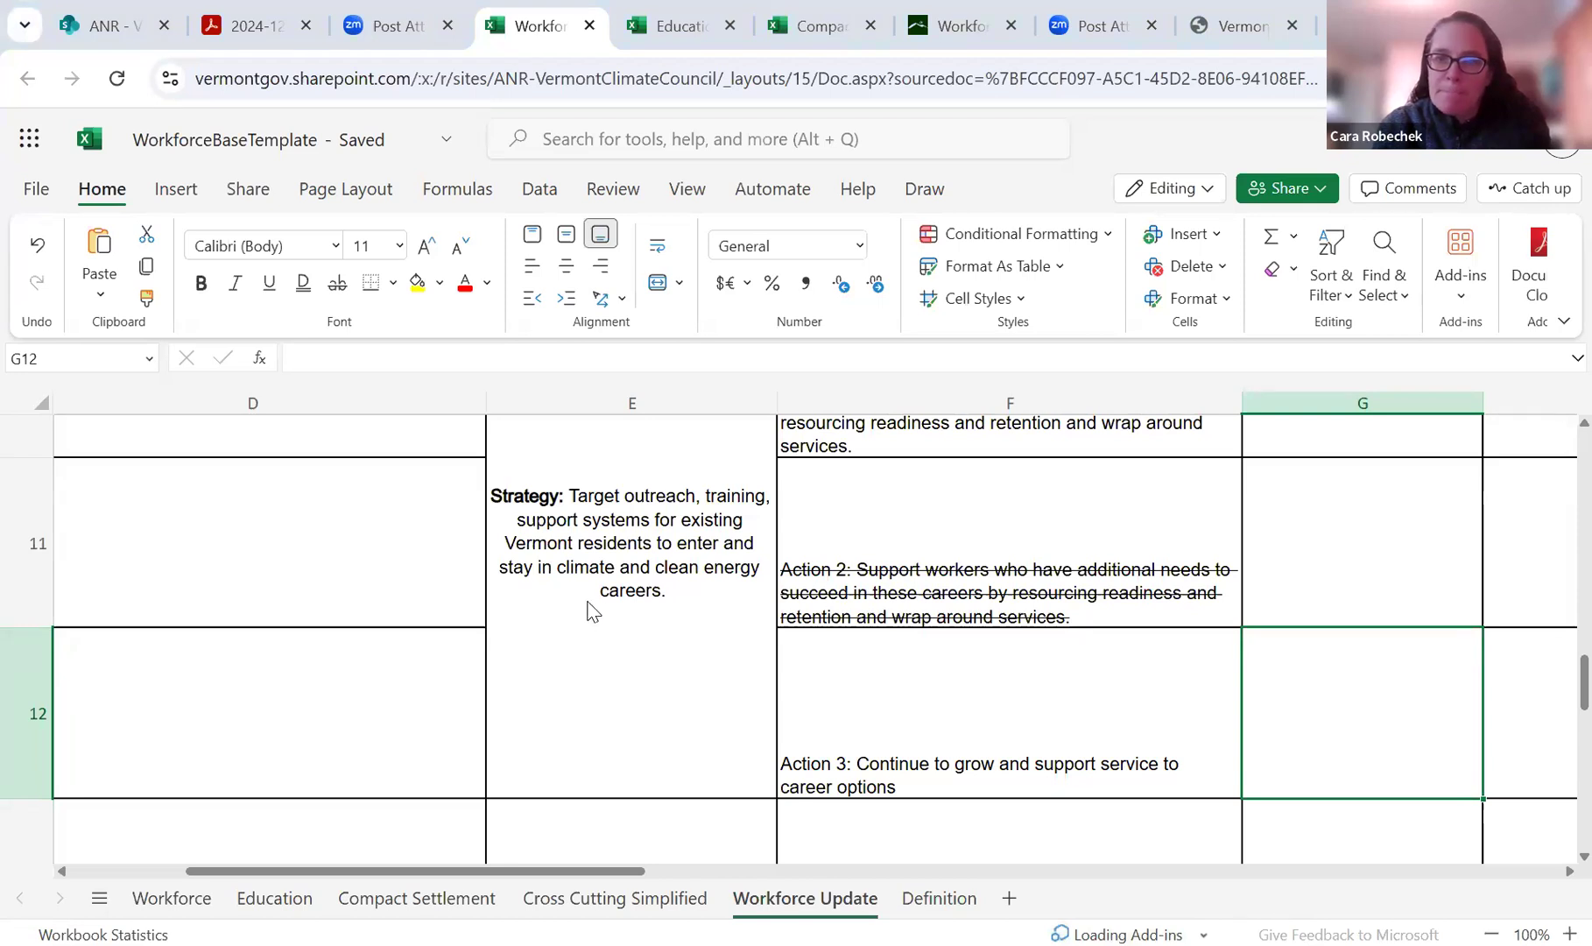
pyautogui.click(849, 835)
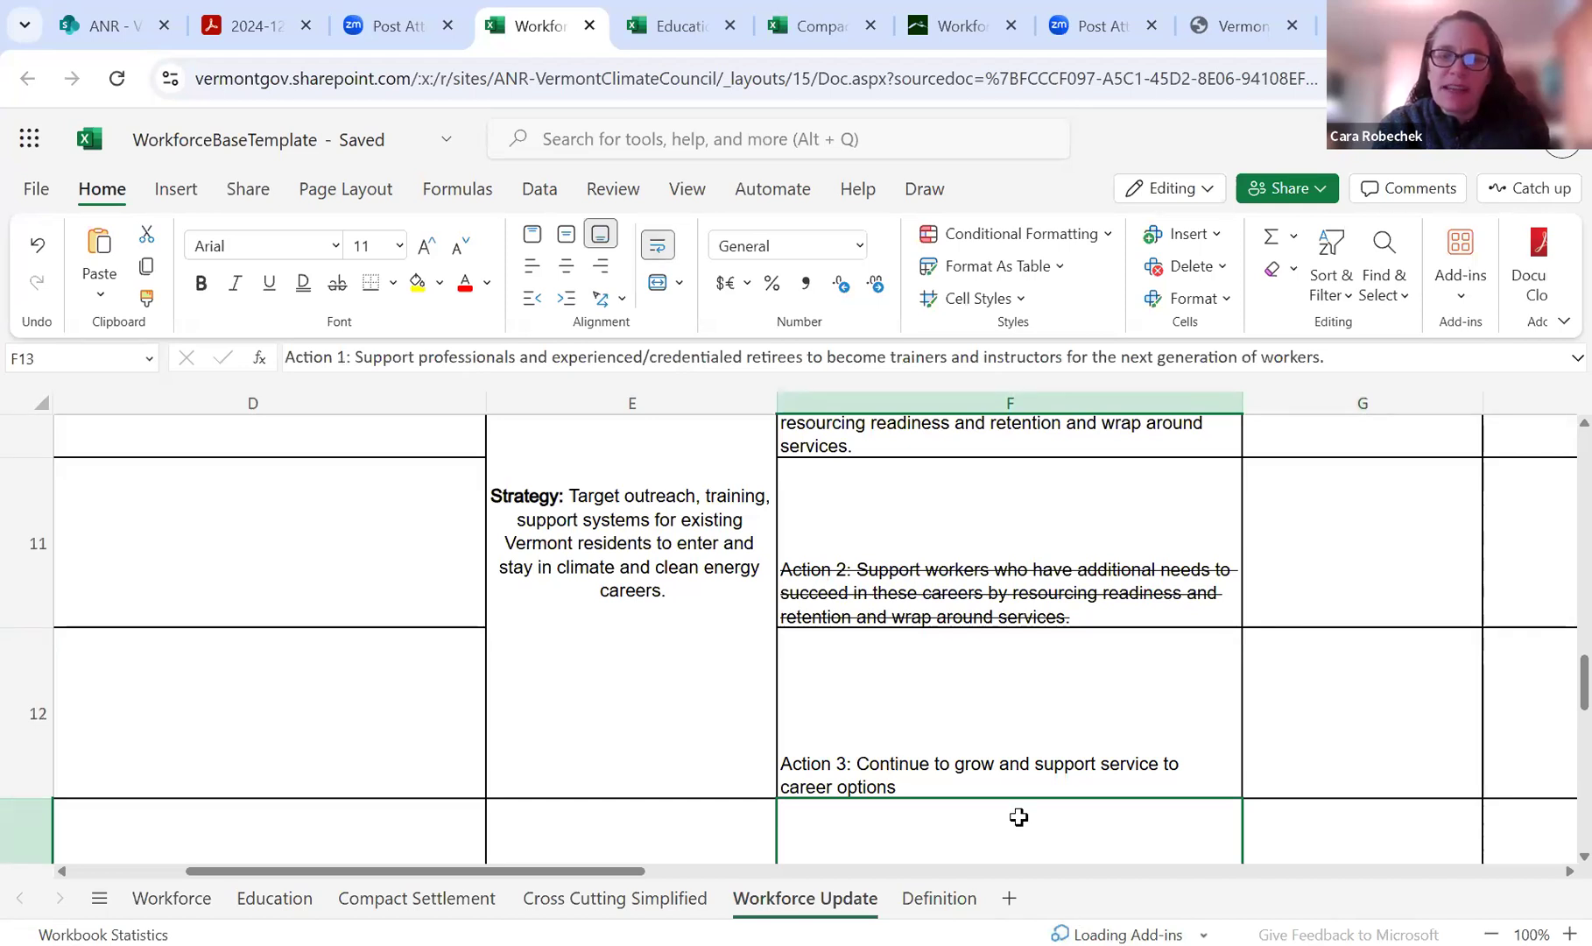
# - Hyphenate "service-to-career" in Action 3 in F12 and commit the cell
pyautogui.click(1152, 763)
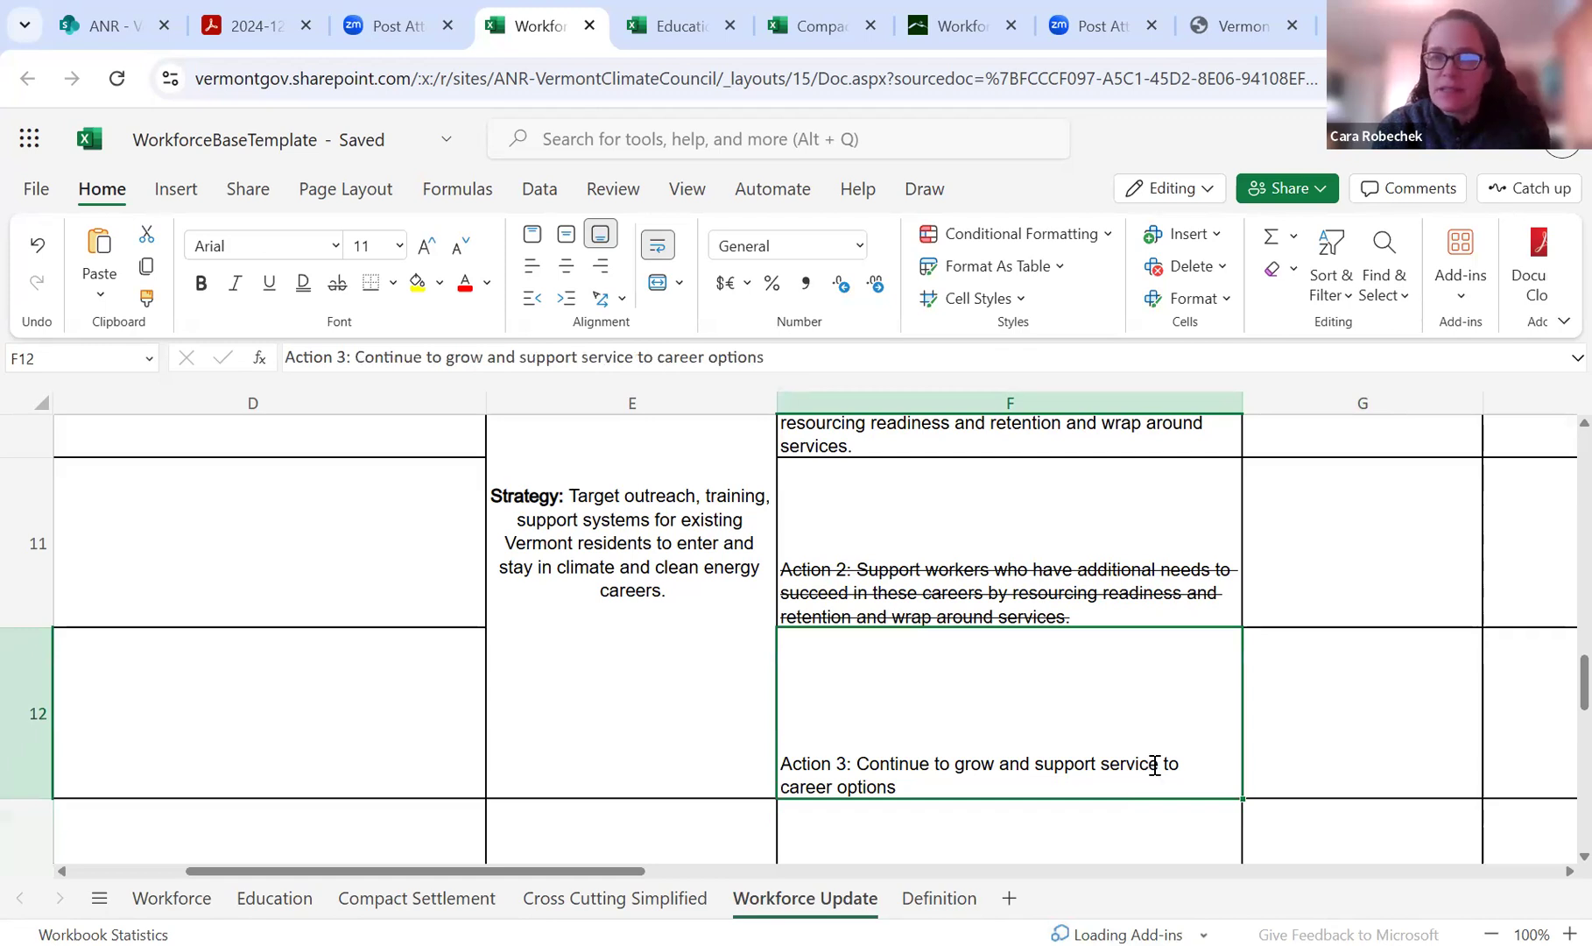
pyautogui.doubleClick(1154, 764)
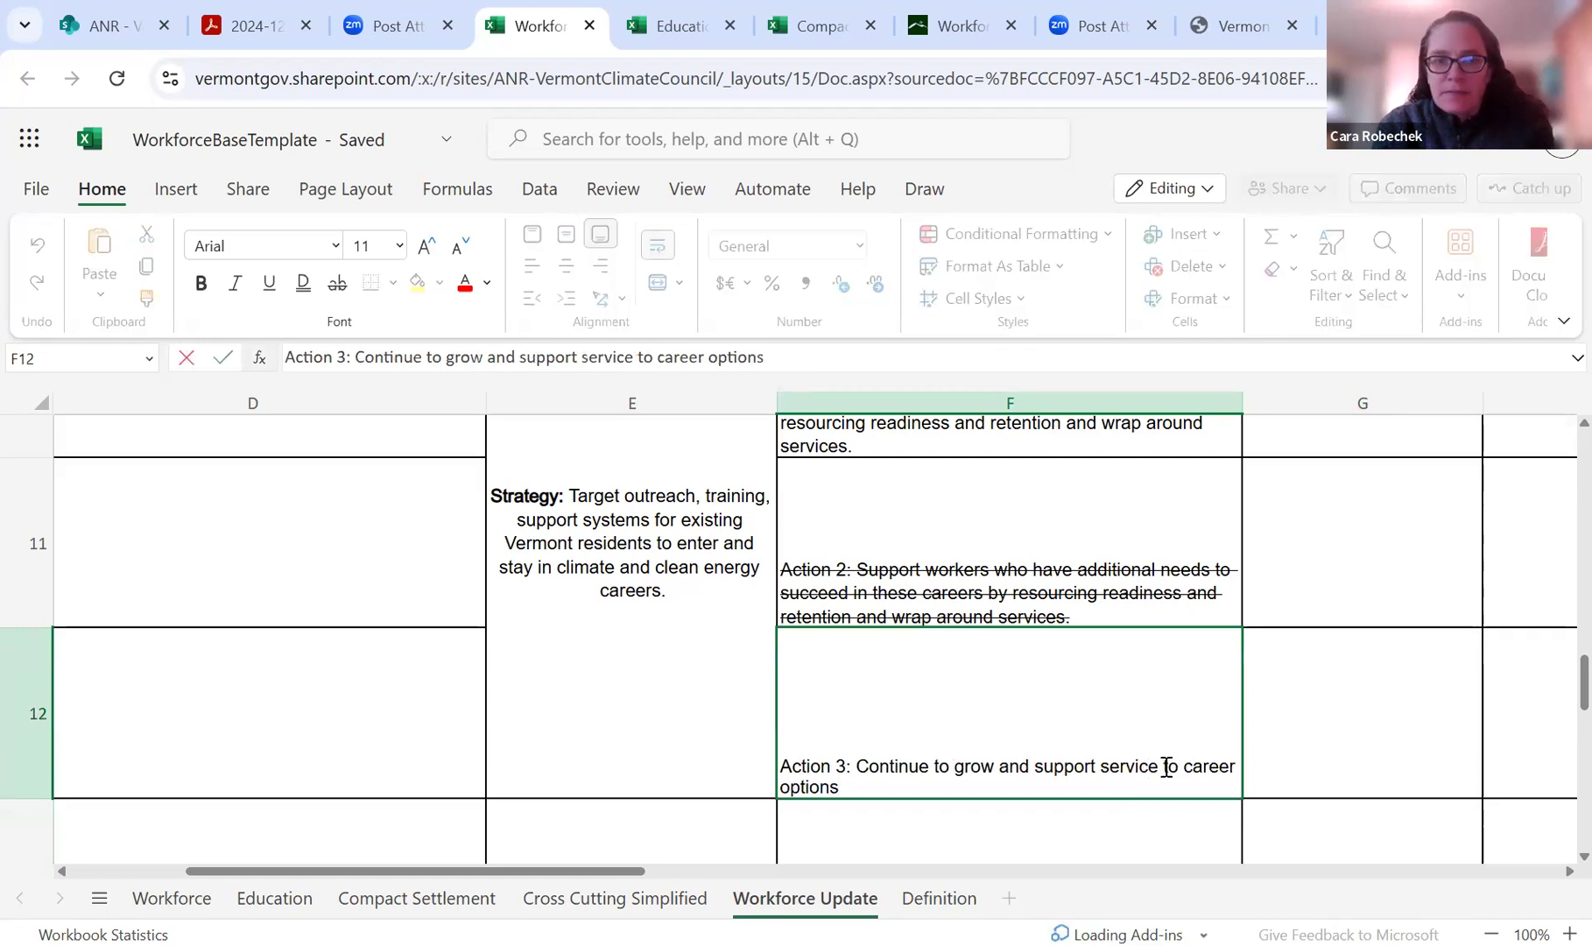
pyautogui.click(1167, 765)
pyautogui.press('BackSpace')
pyautogui.write('-')
pyautogui.click(1184, 765)
pyautogui.press('BackSpace')
pyautogui.write('-')
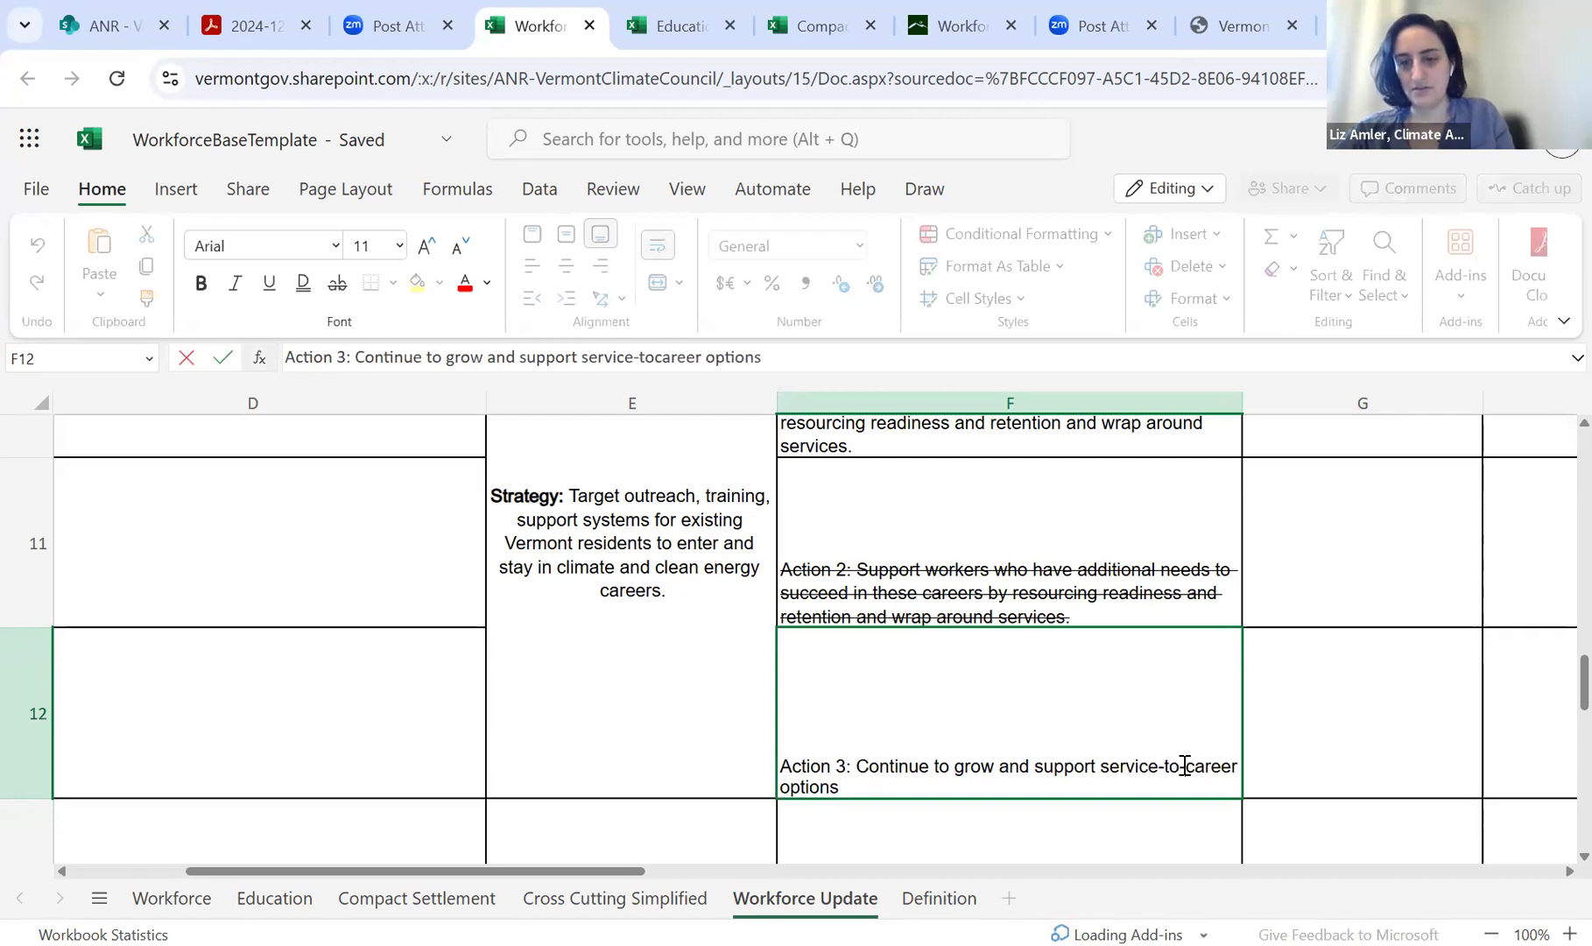
pyautogui.click(1267, 771)
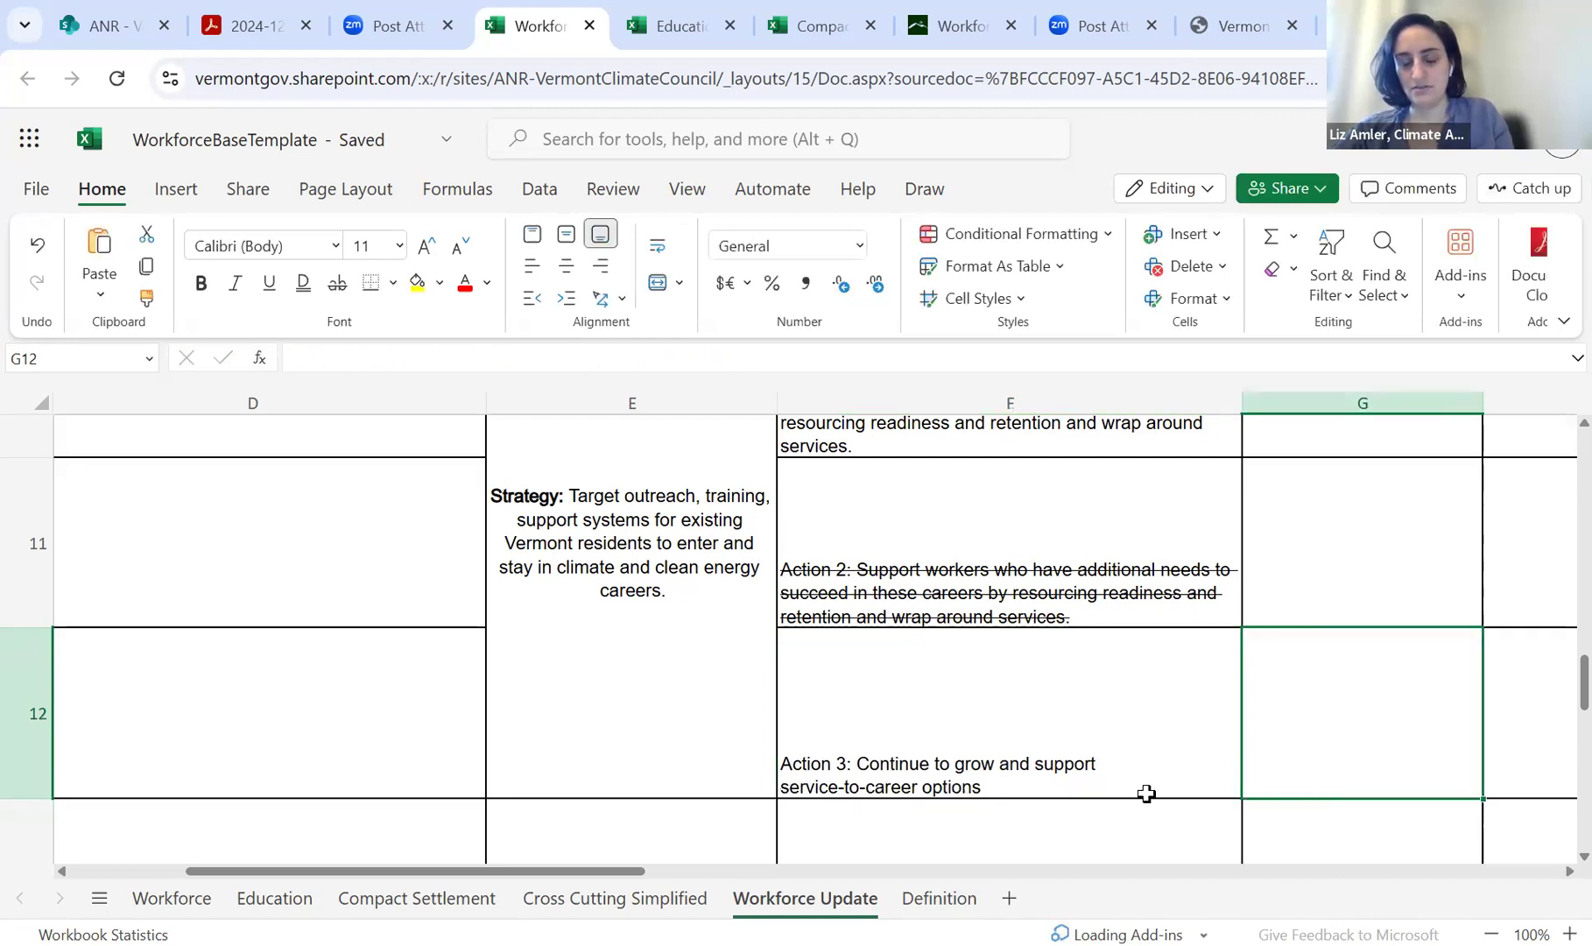
# - Add "and pre-apprenticeship opportunities" to the end of Action 3 in F12 and commit the cell
pyautogui.scroll(-1, 1144, 796)
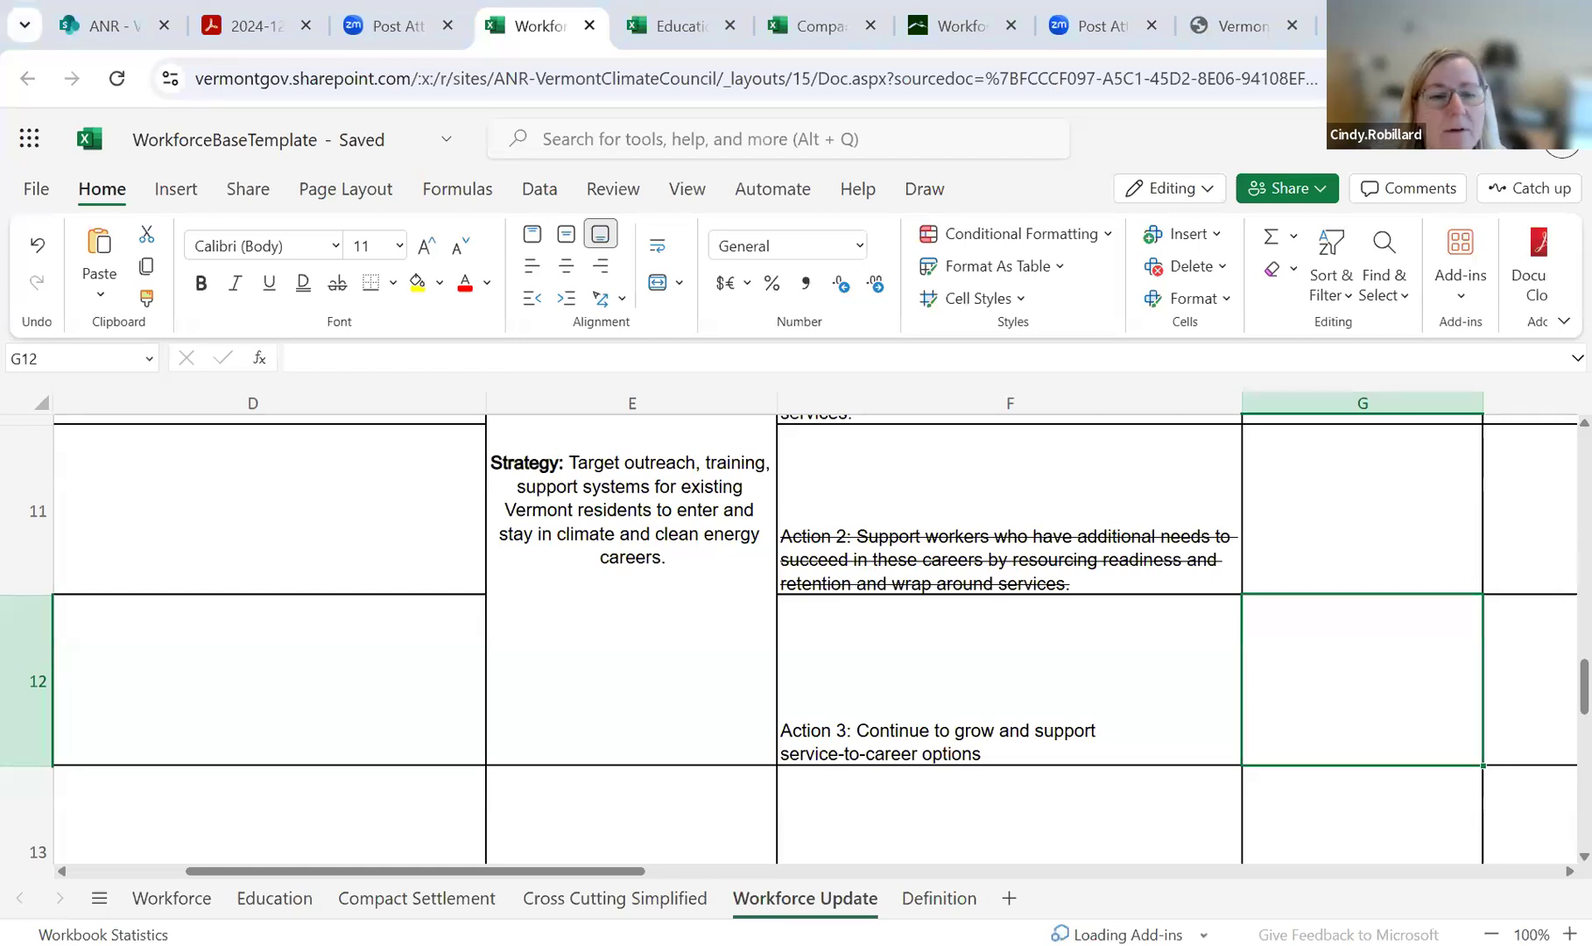
pyautogui.click(579, 535)
pyautogui.doubleClick(1021, 741)
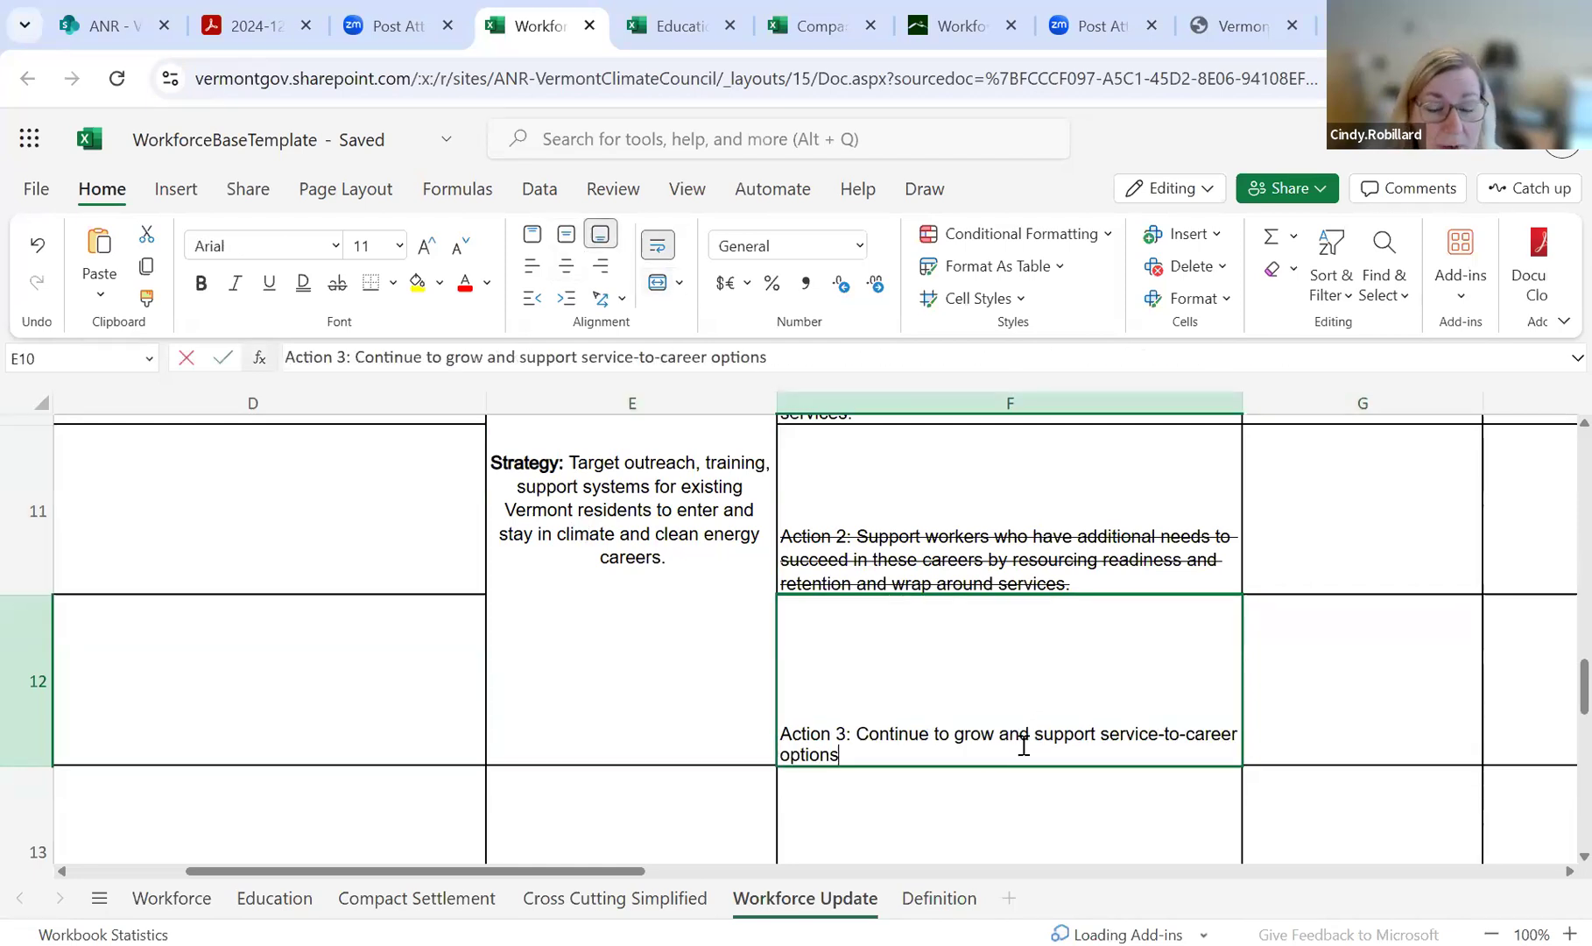
pyautogui.write('and pre')
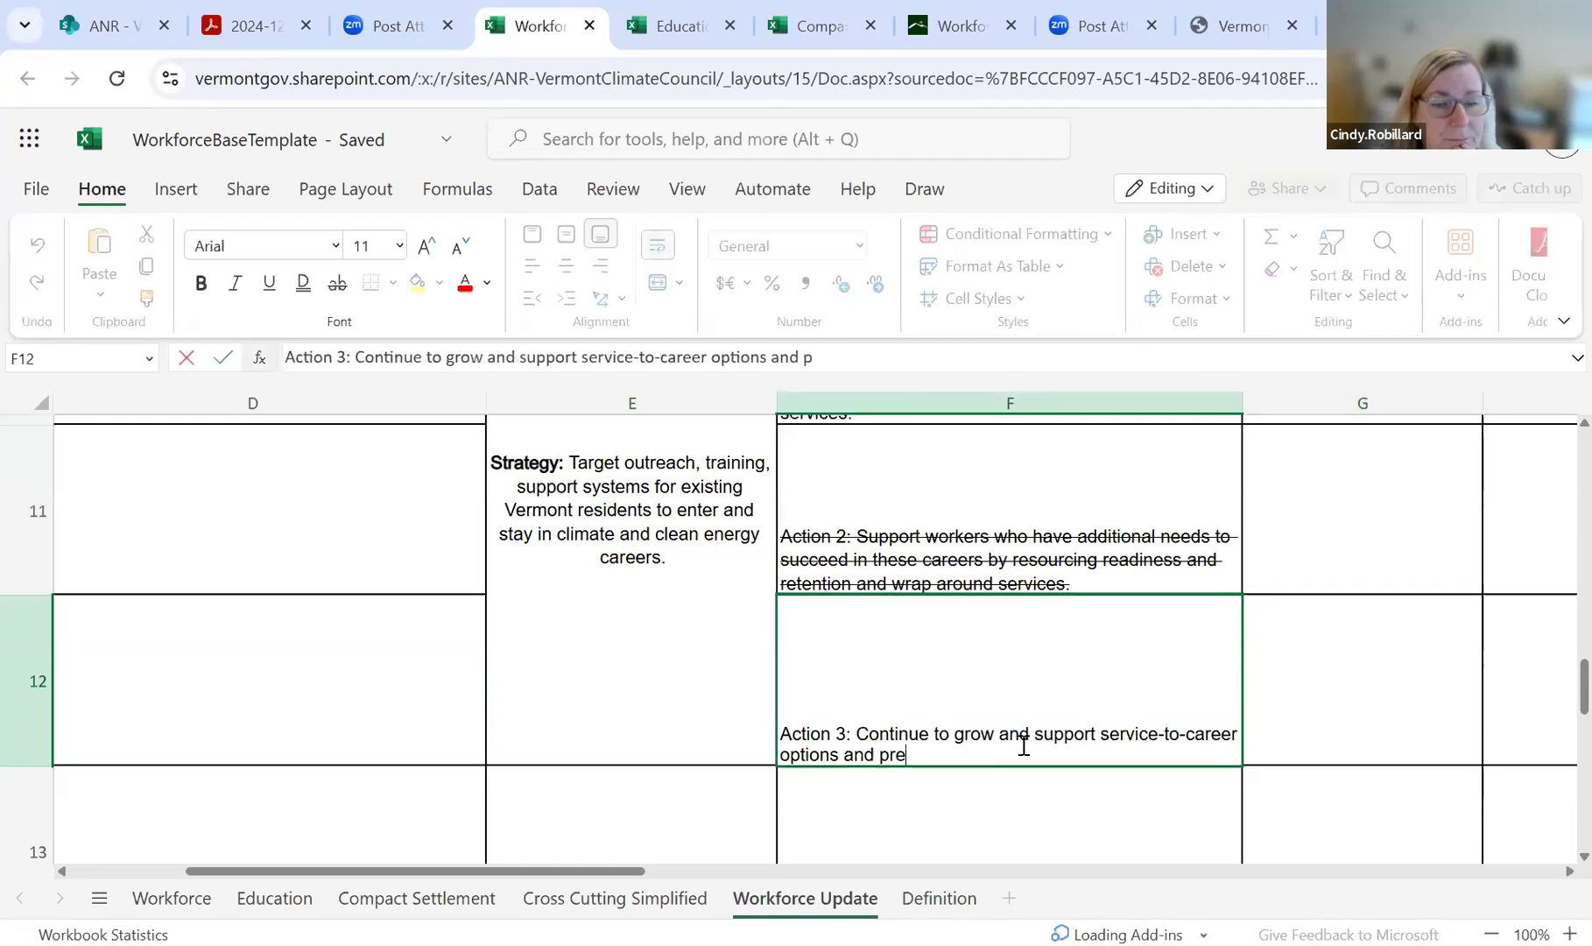
pyautogui.write('-apprenti')
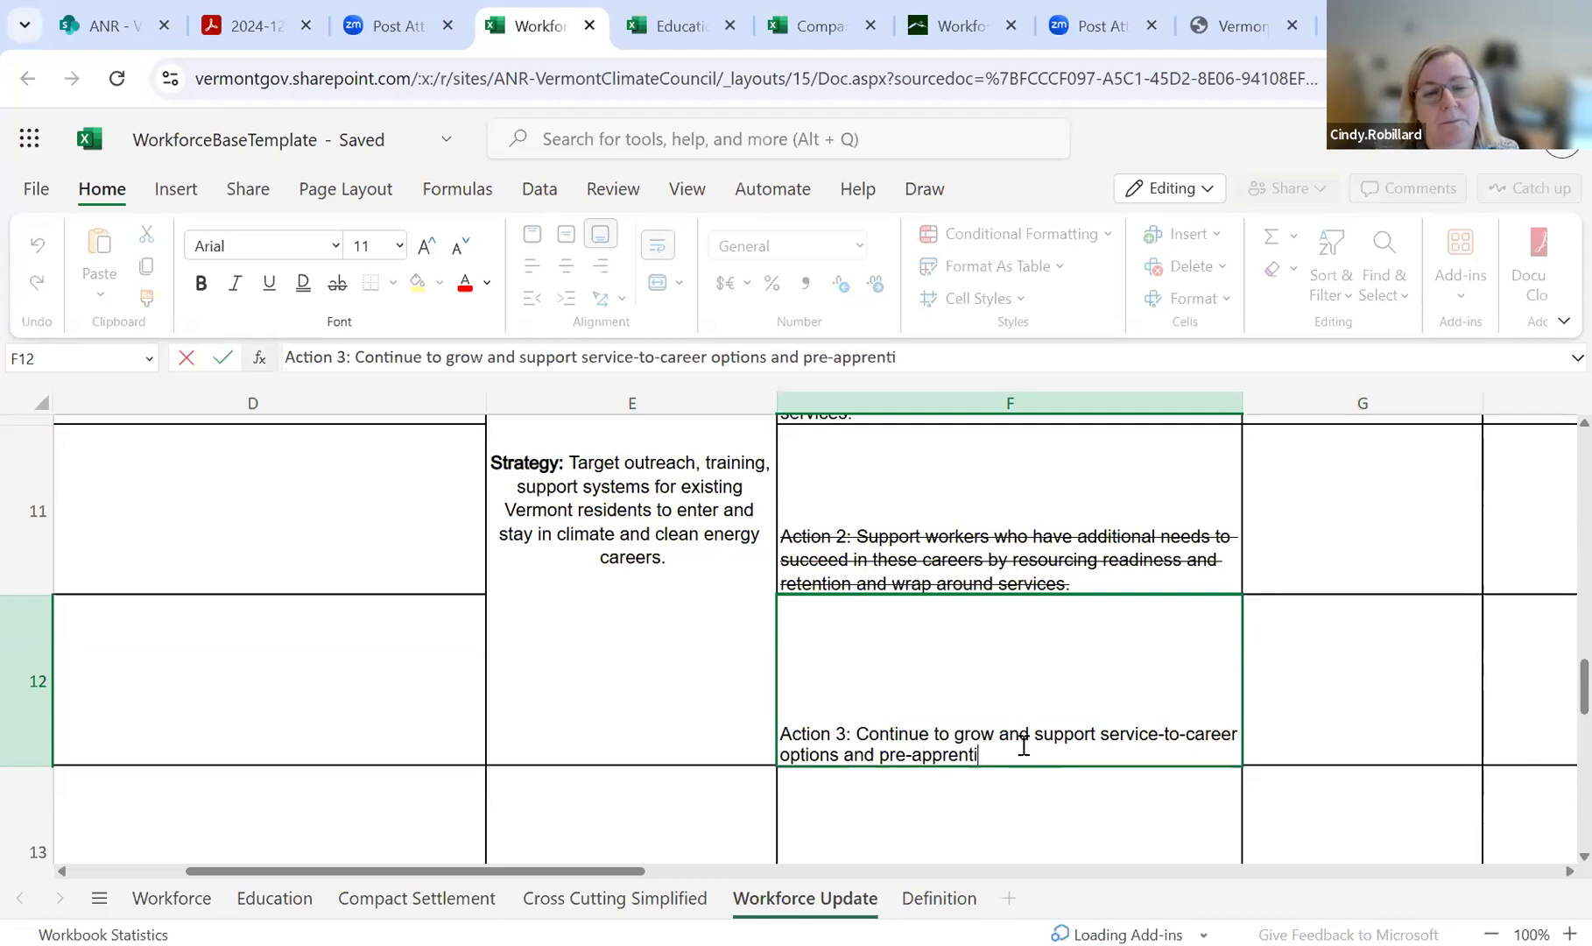
pyautogui.write('ceship opportunities')
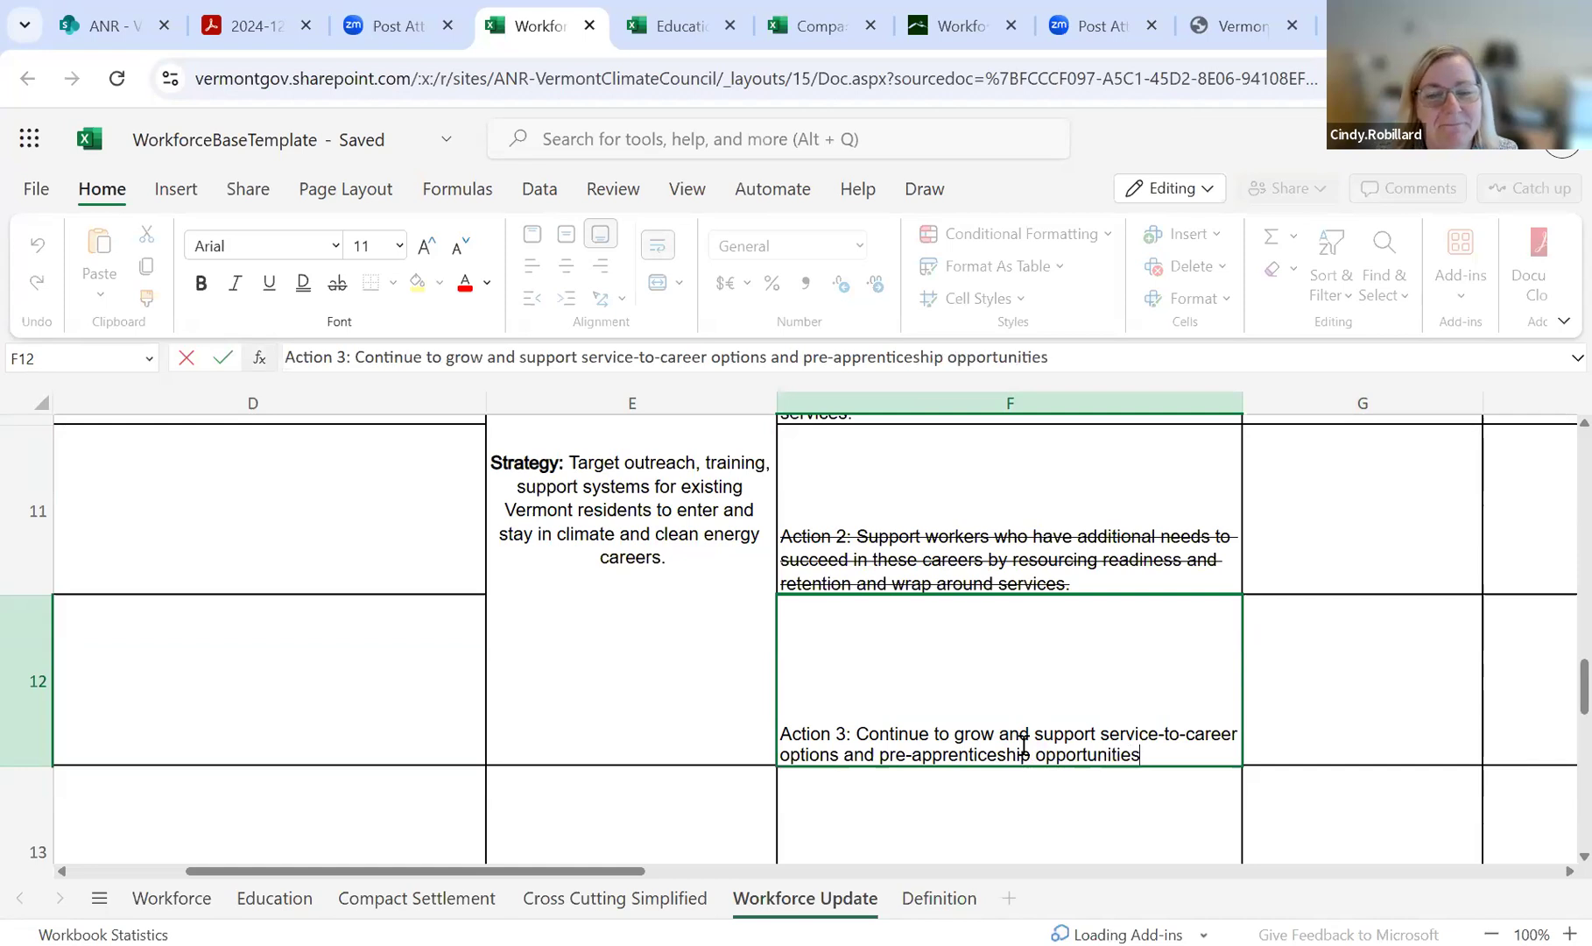
pyautogui.click(1324, 783)
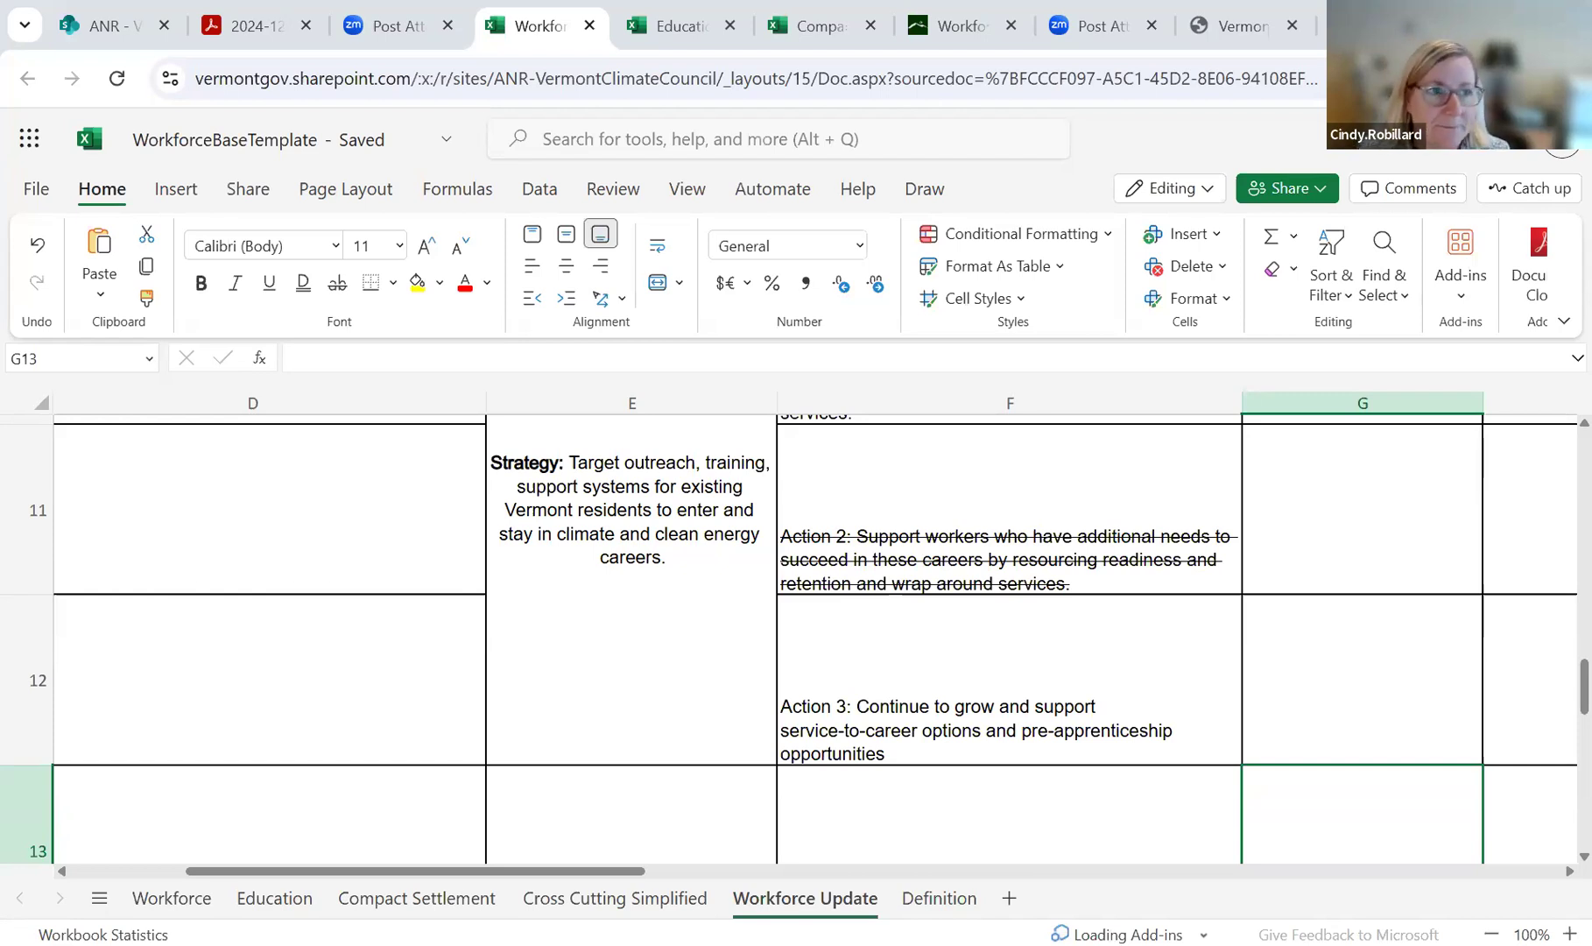
# - Insert ", earn and learn" after "pre-apprenticeship" in Action 3 in F12 and commit the cell
pyautogui.click(604, 610)
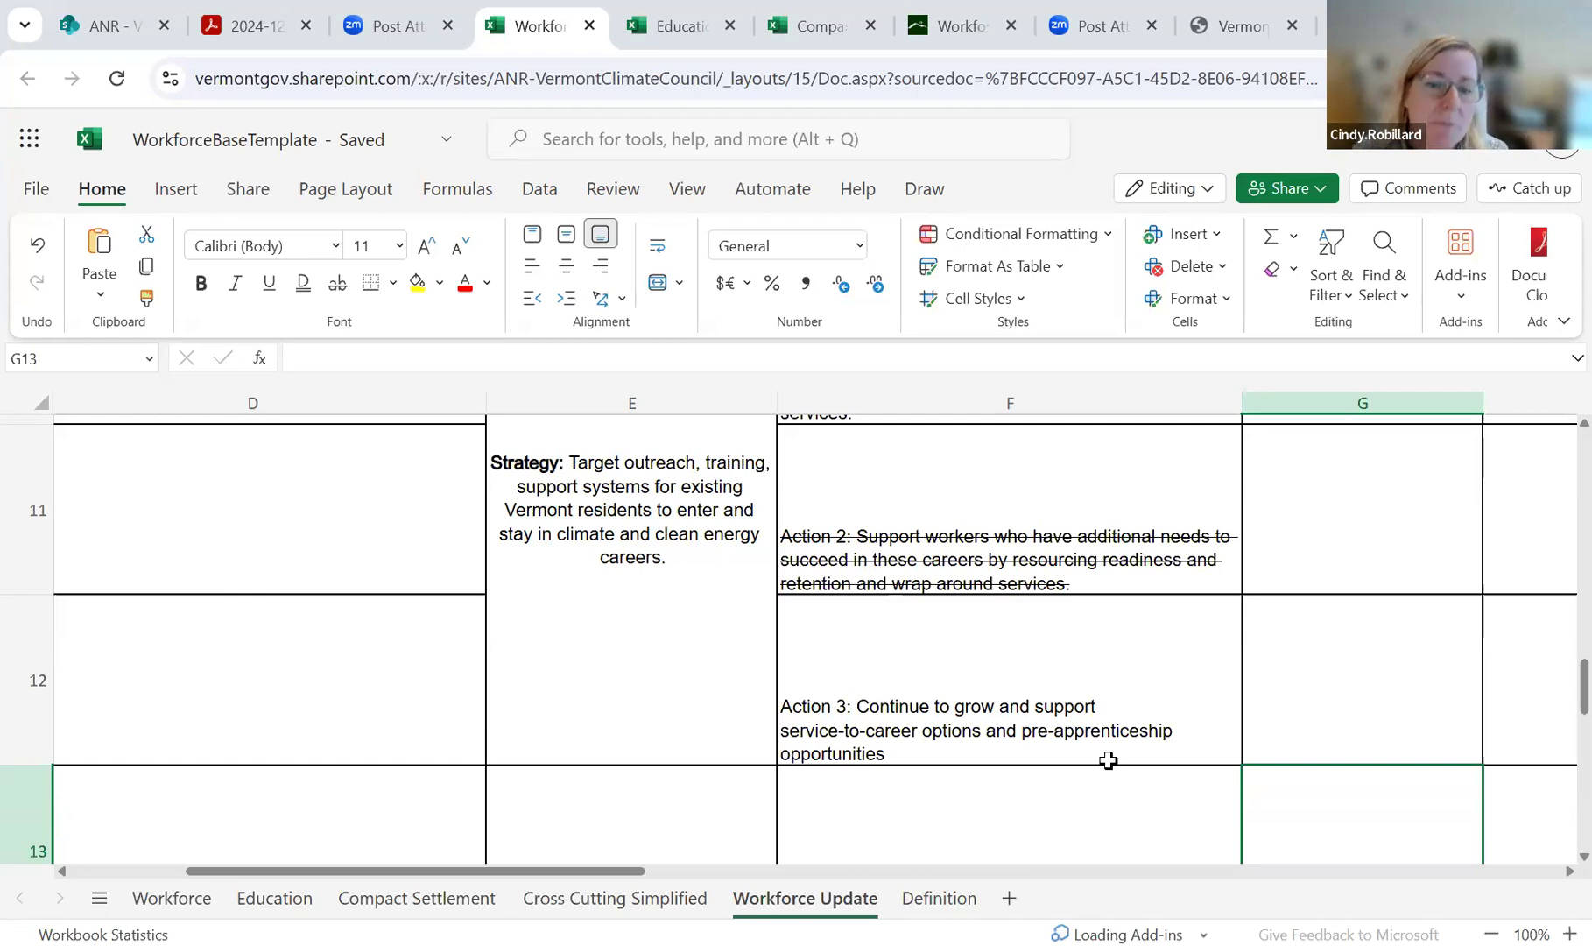
pyautogui.click(1174, 729)
pyautogui.doubleClick(1174, 729)
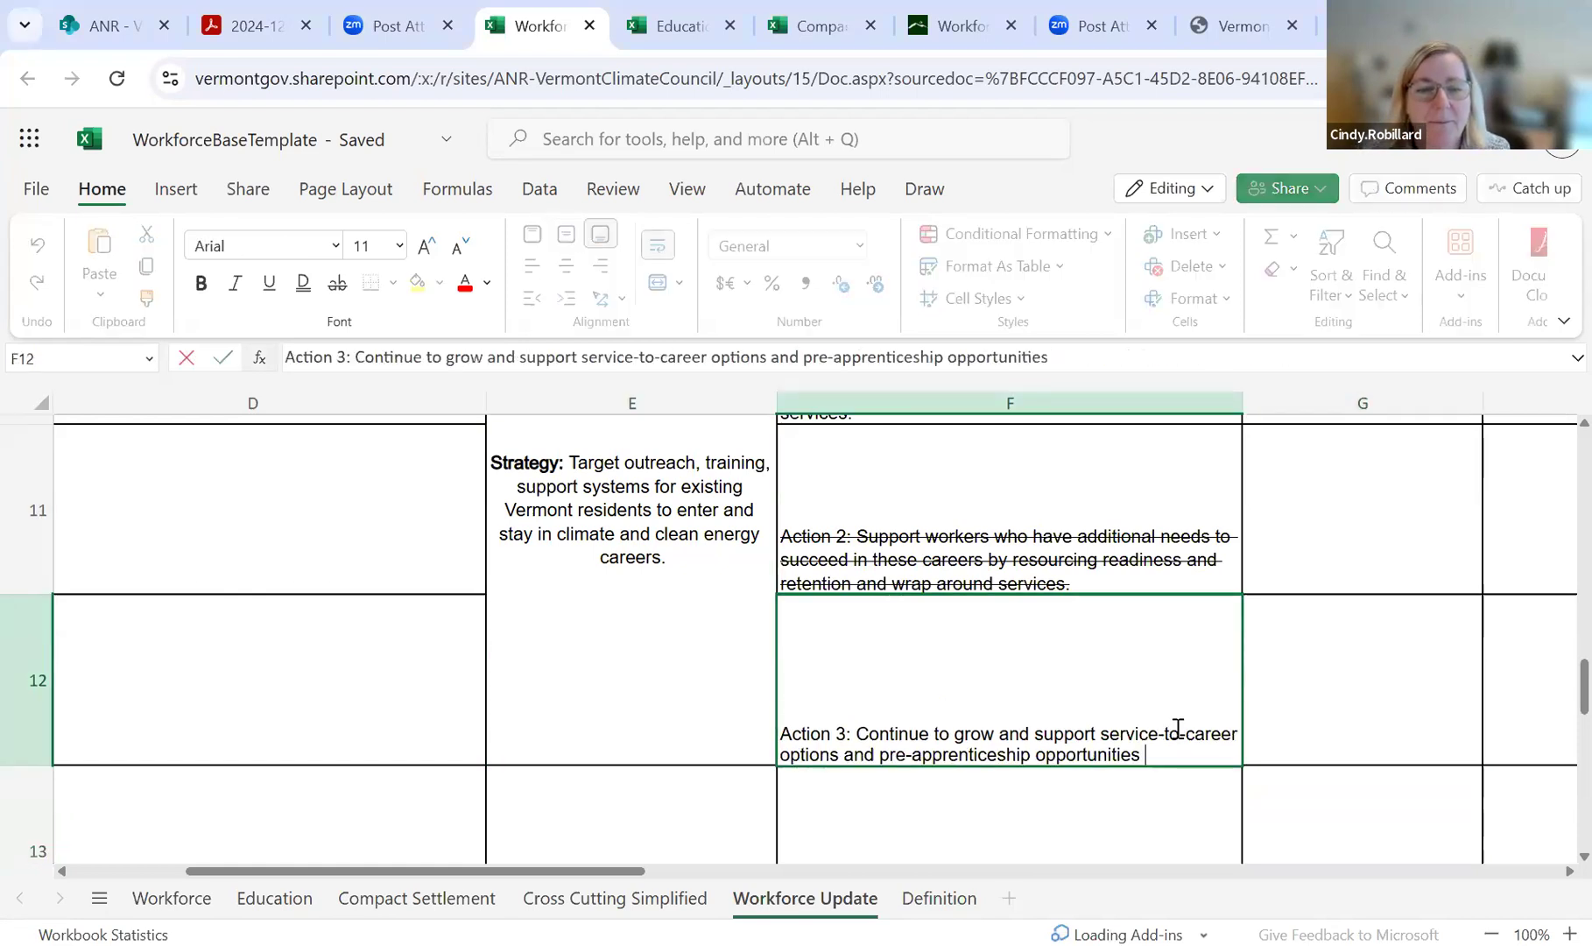
pyautogui.click(1032, 751)
pyautogui.write(', earn-')
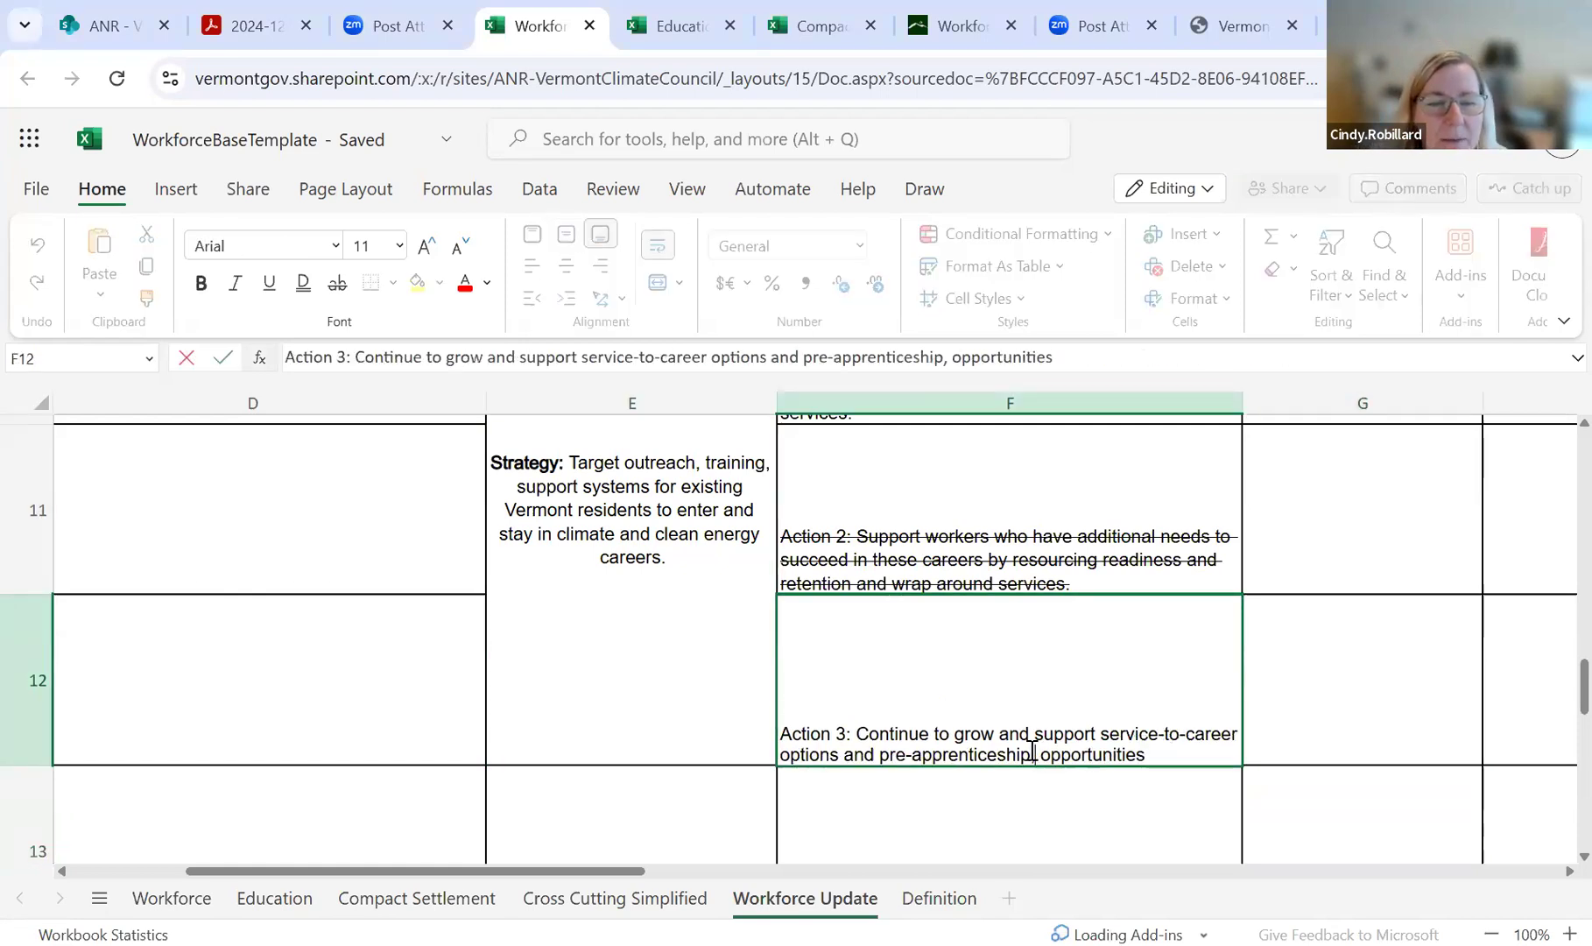
pyautogui.press('BackSpace')
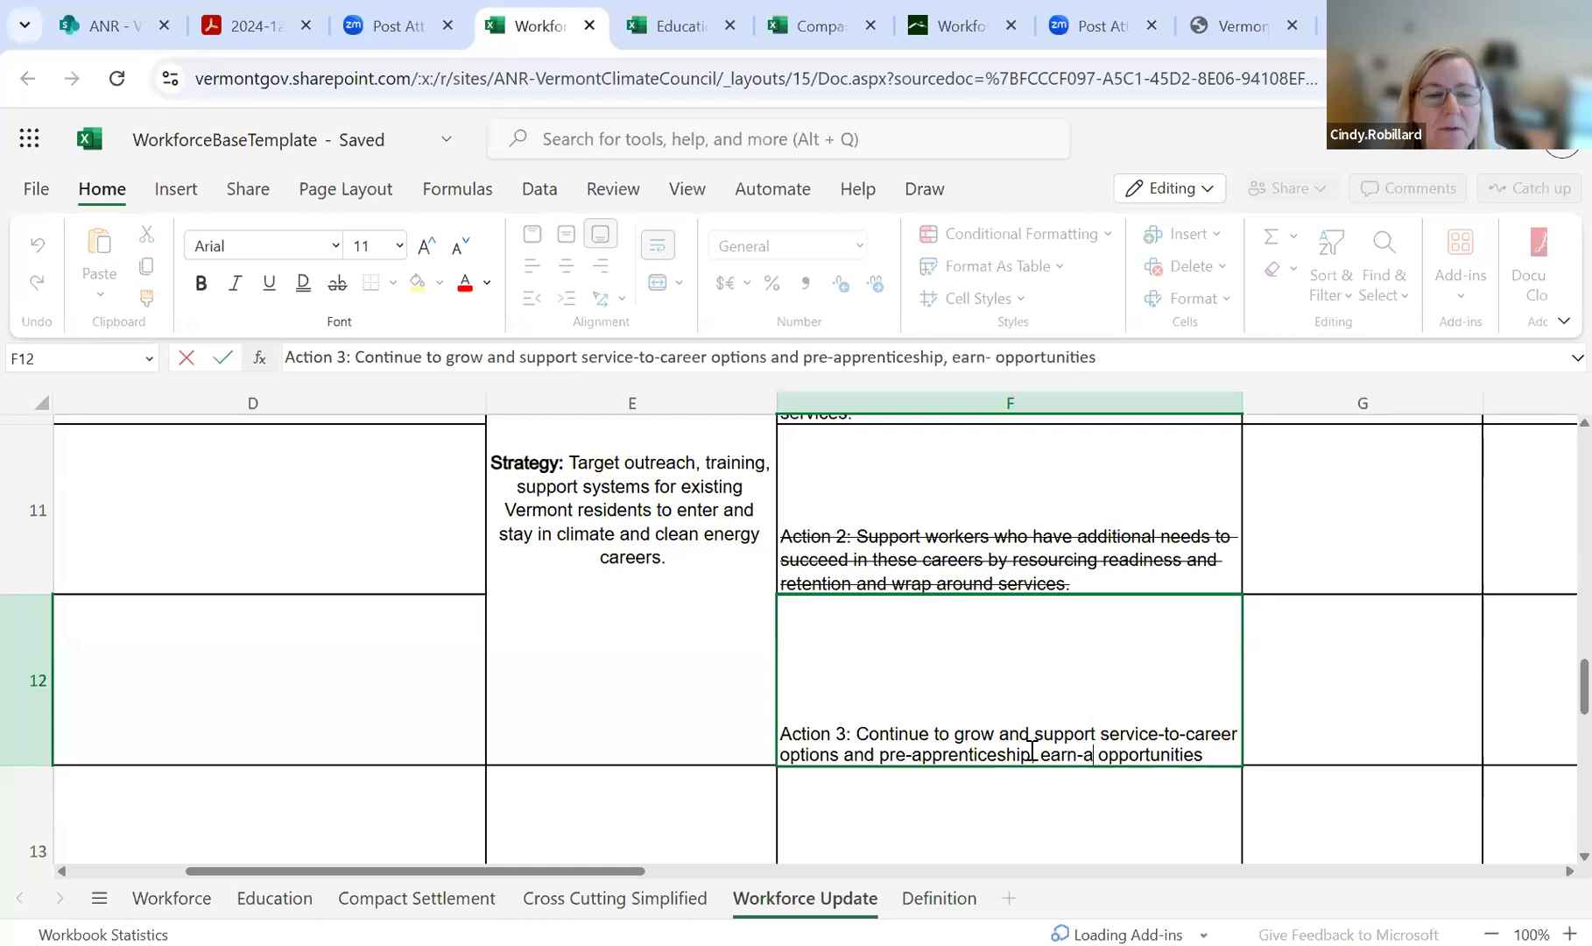
pyautogui.write('and learn')
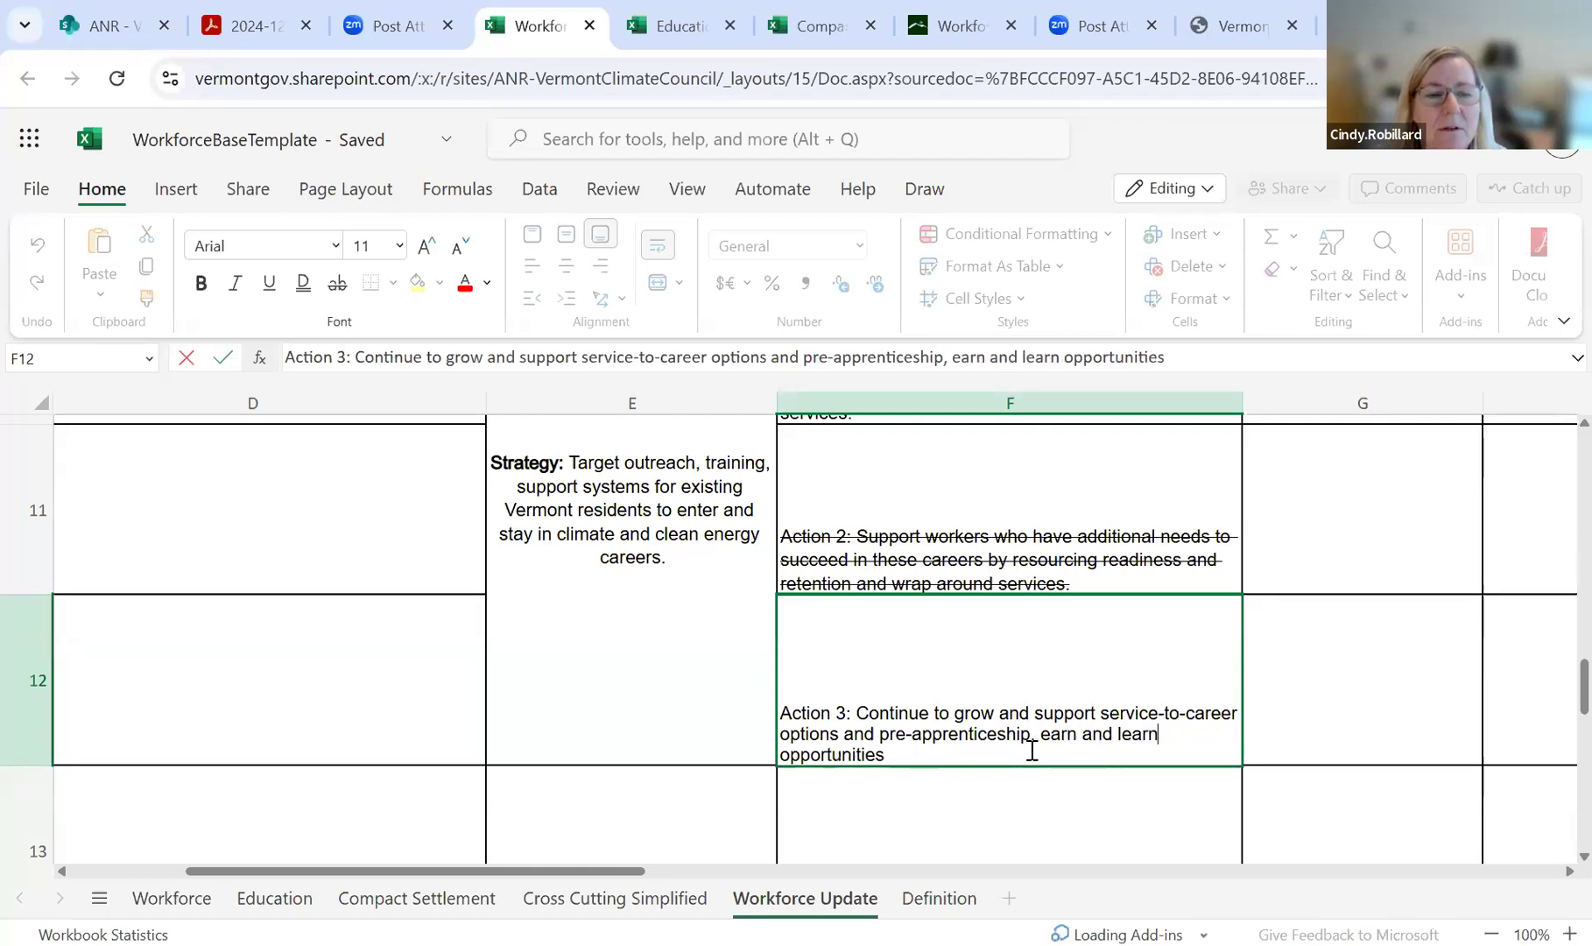
pyautogui.click(1314, 675)
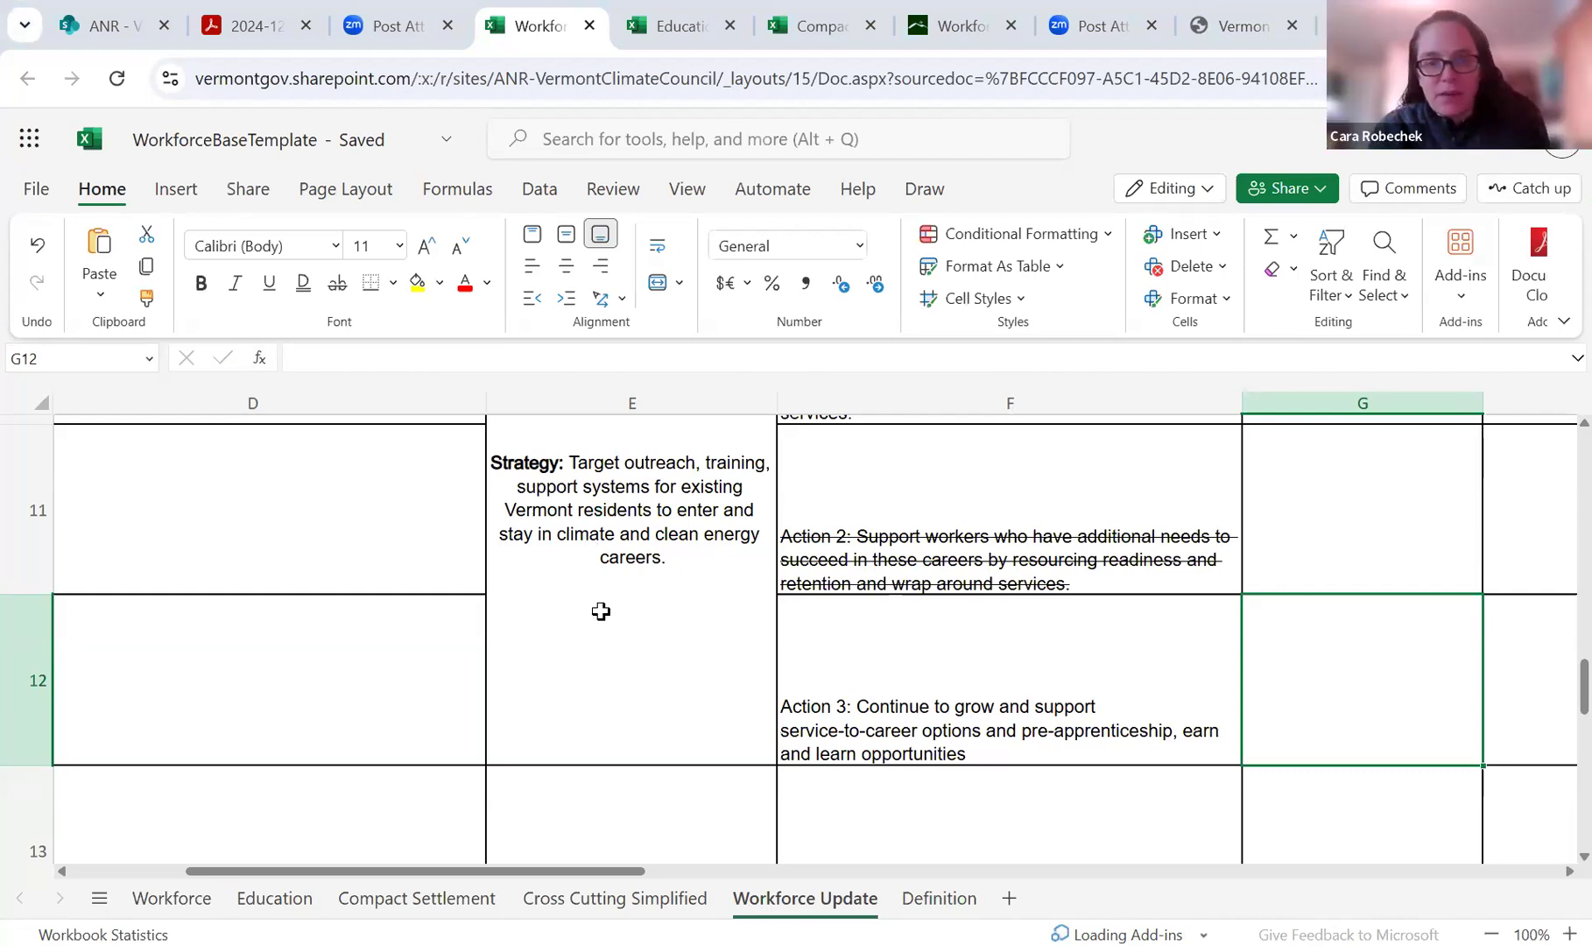
# - Insert "and" before "earn and learn opportunities" in Action 3 in F12 and commit the cell
pyautogui.click(687, 616)
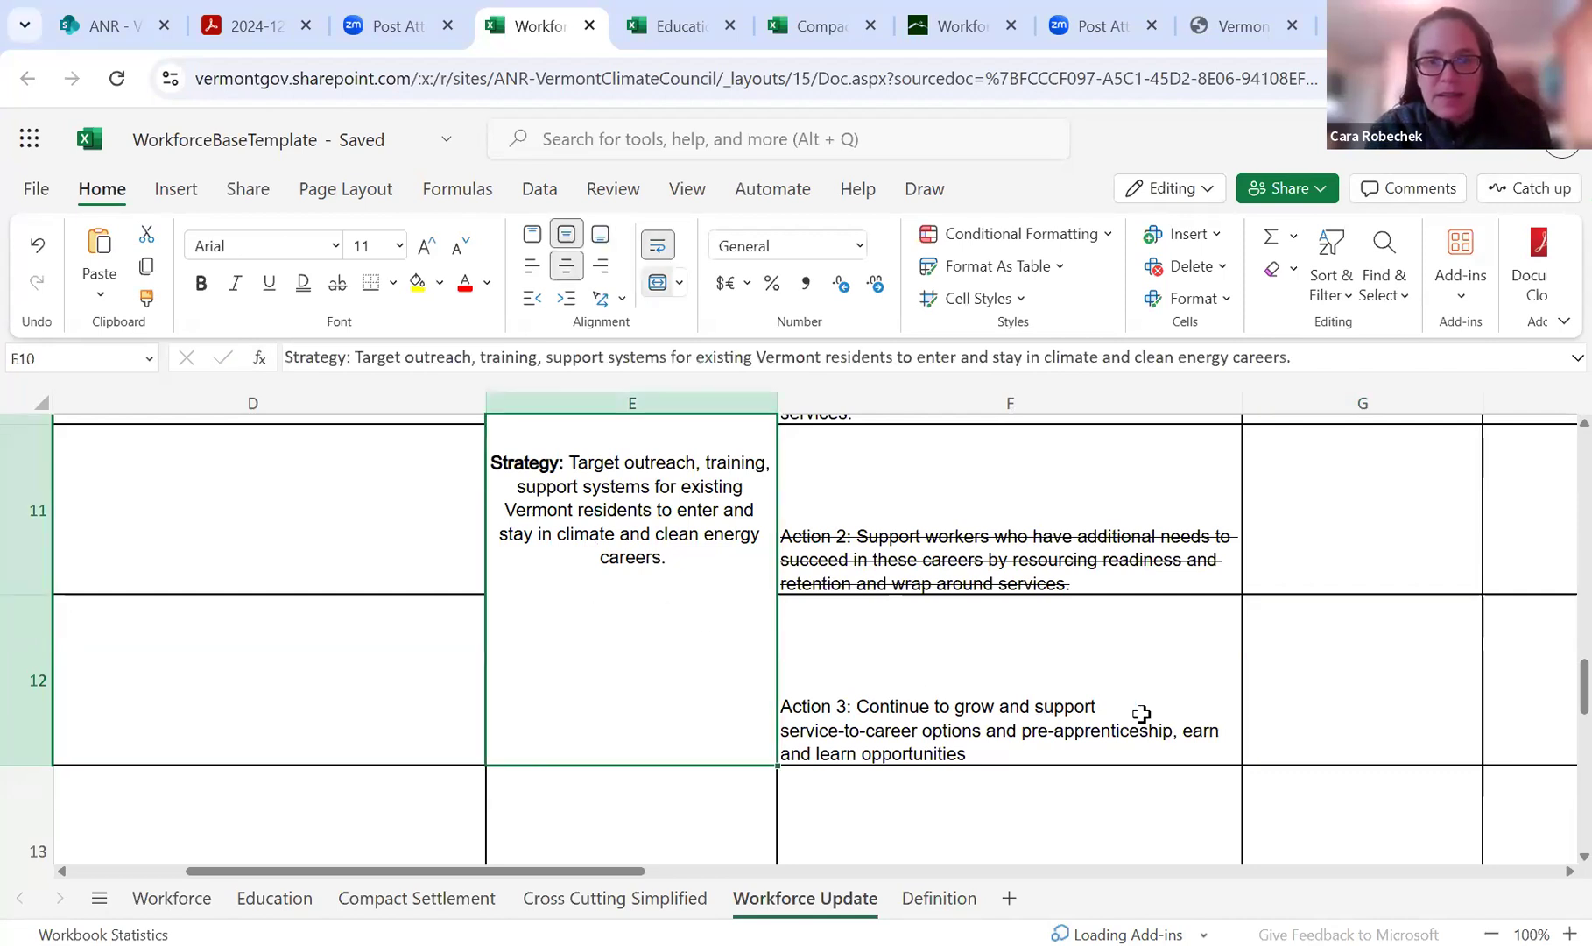
pyautogui.doubleClick(1182, 727)
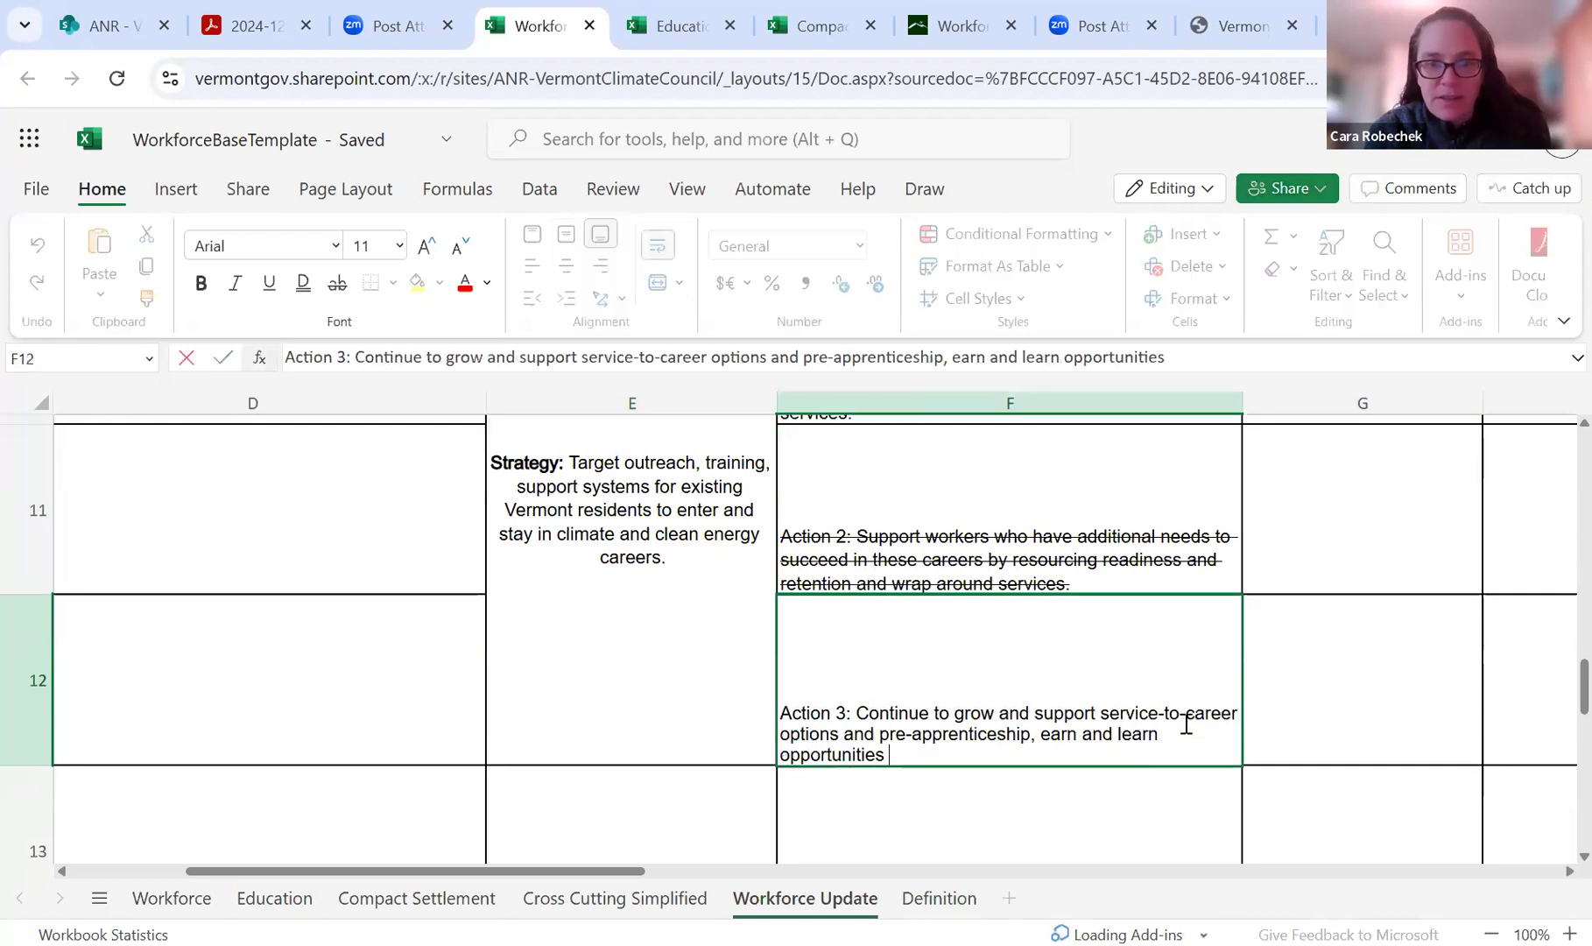
pyautogui.click(1042, 729)
pyautogui.write('and')
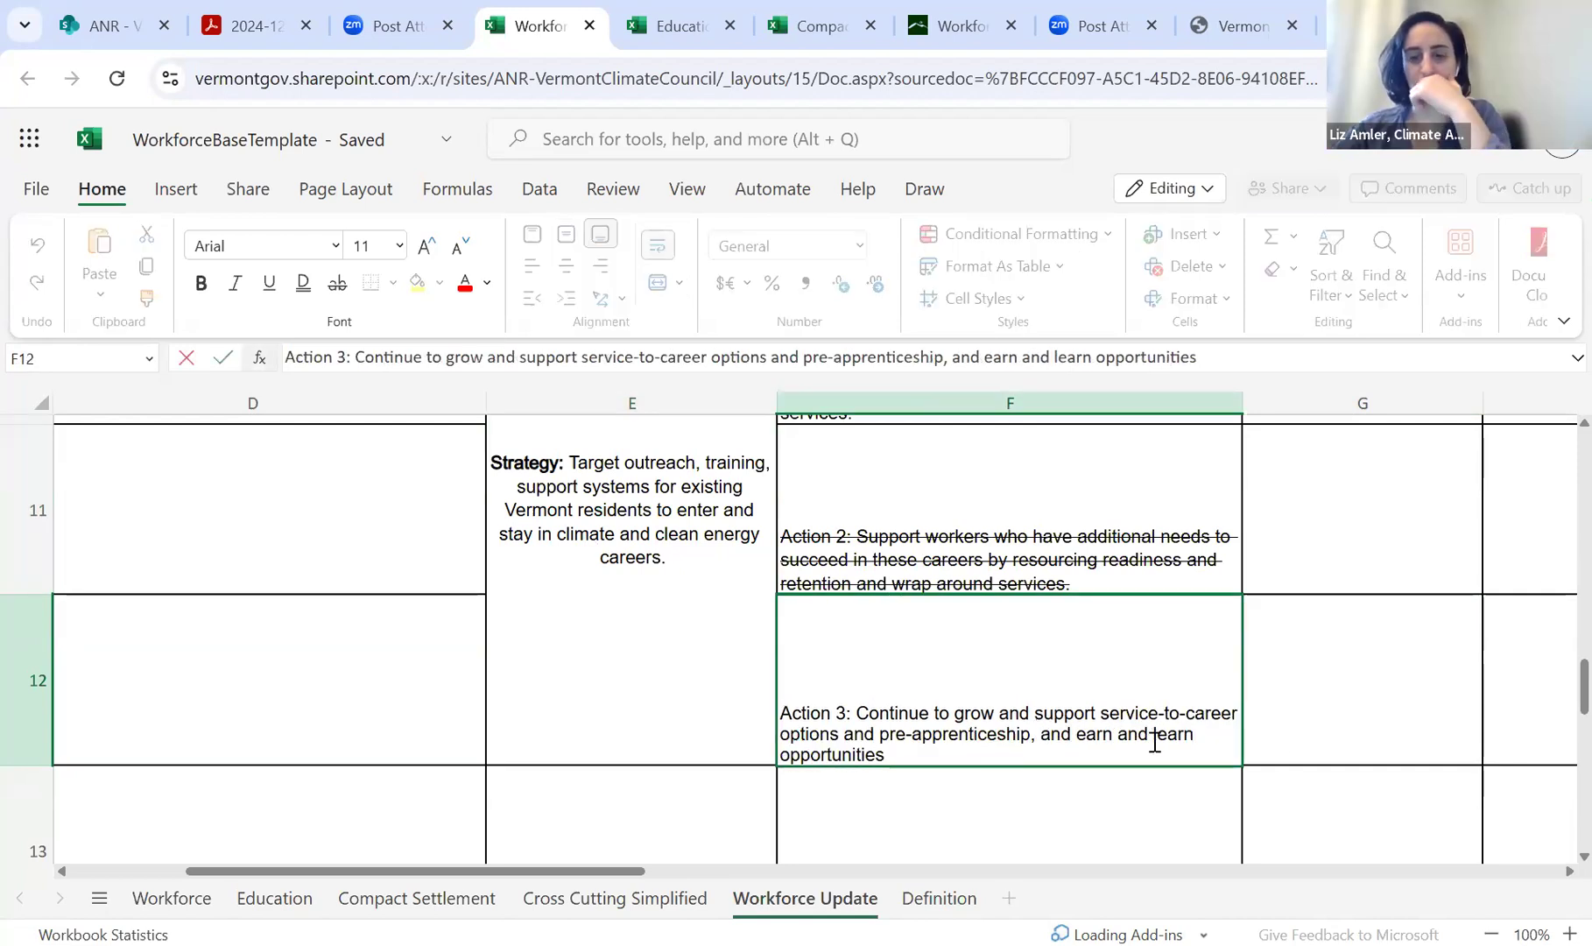
pyautogui.click(1305, 751)
# - Insert "workforce strategies such as" before "service-to-career options" in Action 3 in F12
pyautogui.scroll(-1, 1305, 753)
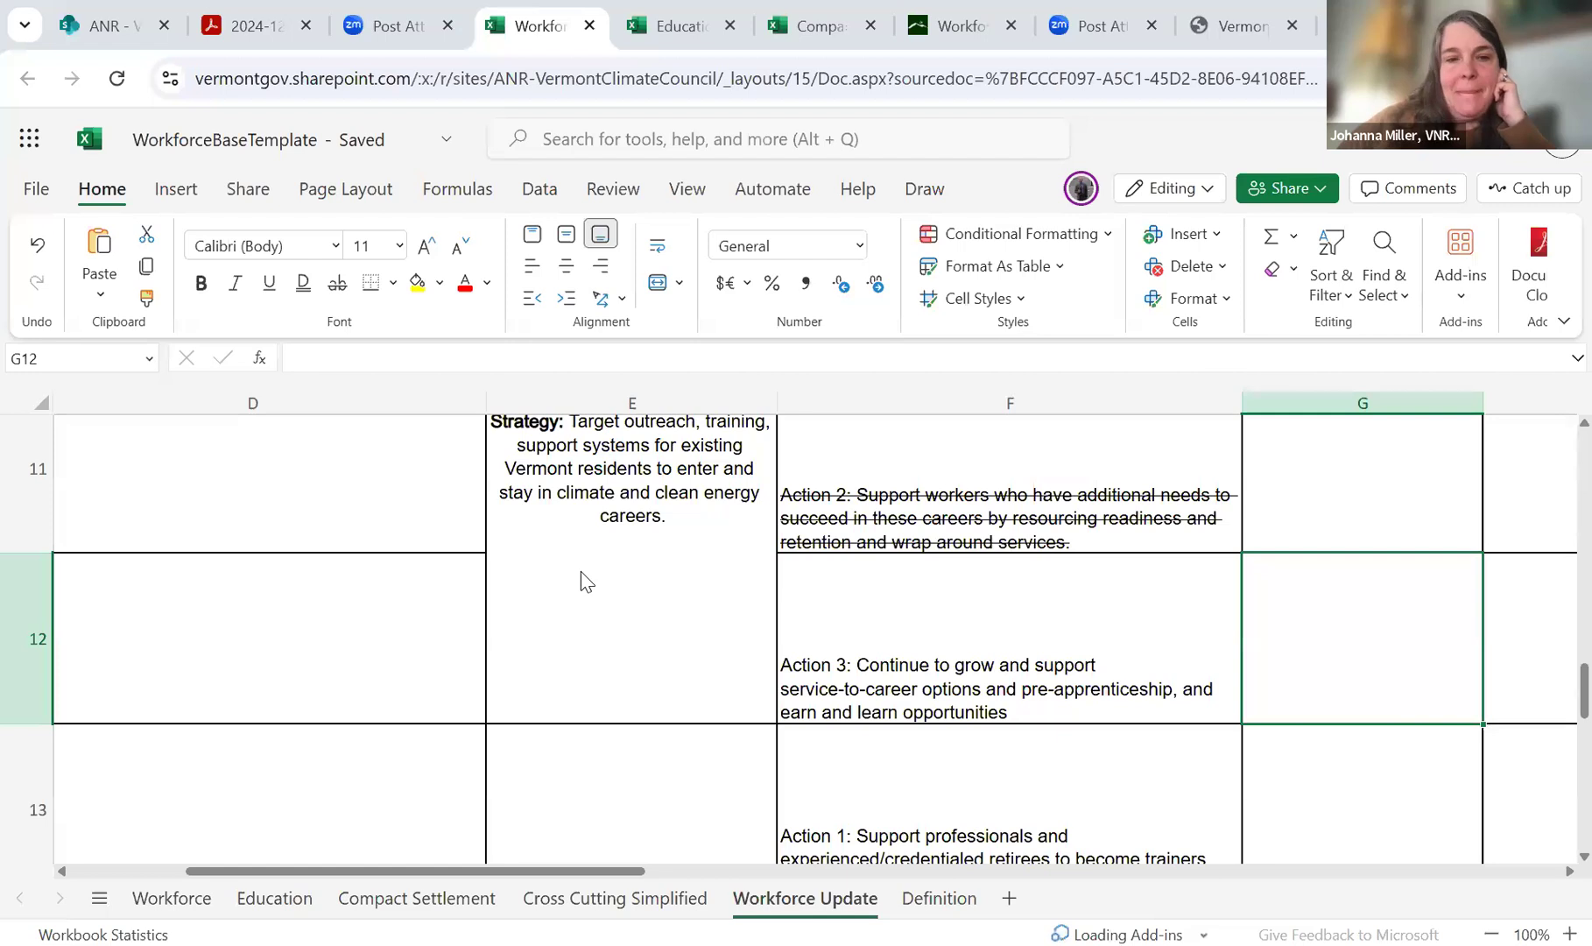
pyautogui.doubleClick(1121, 673)
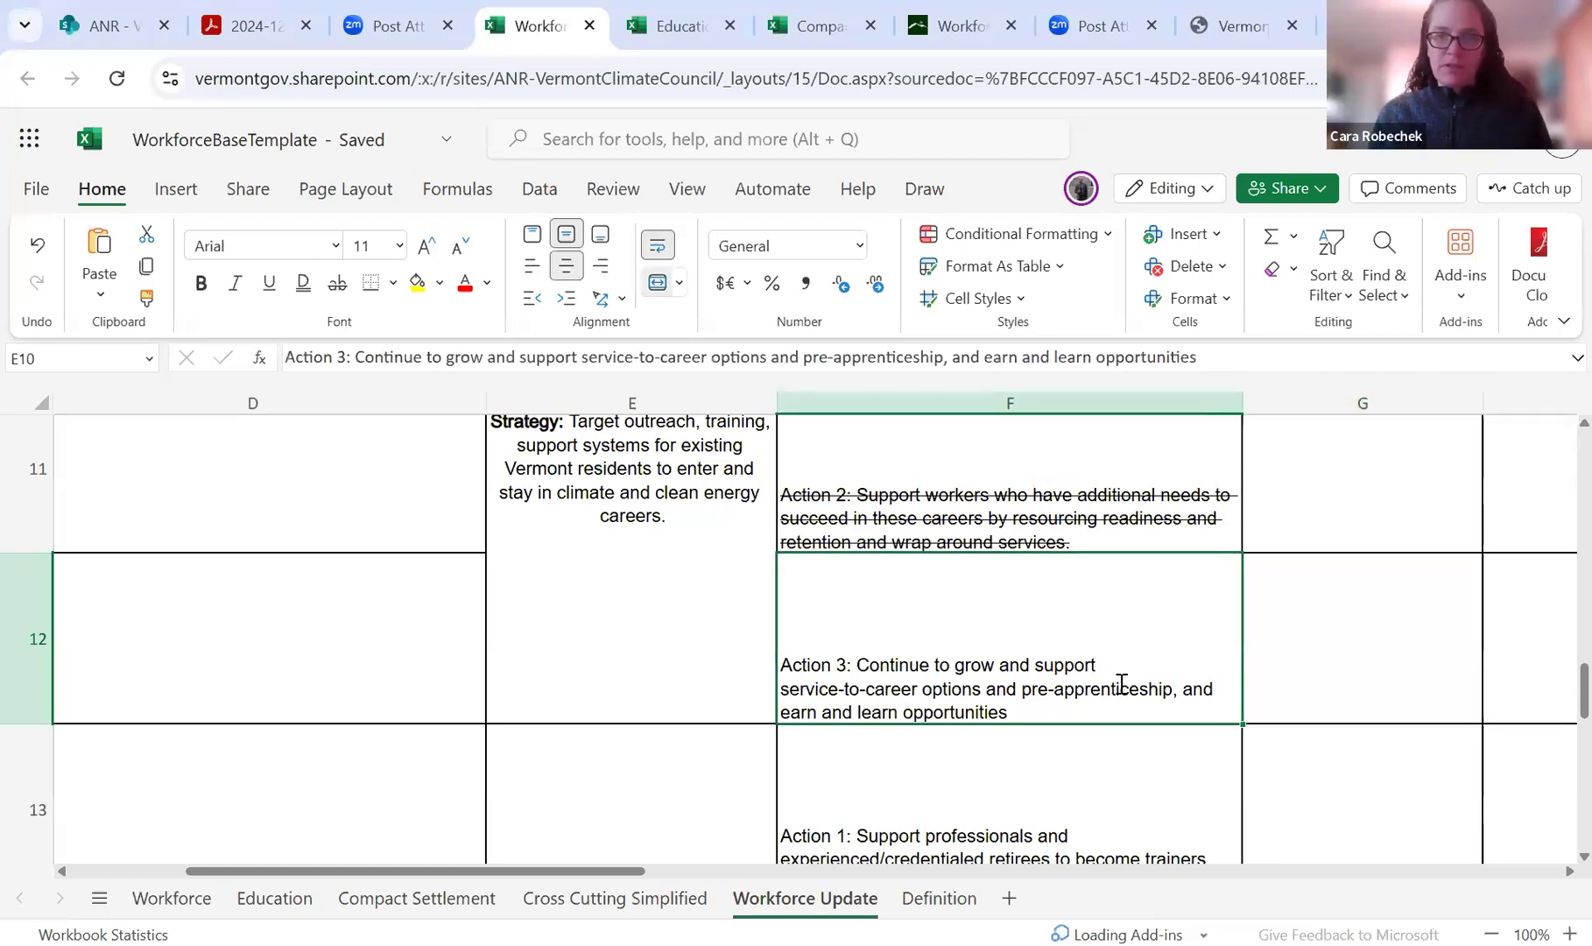
pyautogui.click(1096, 670)
pyautogui.write('work')
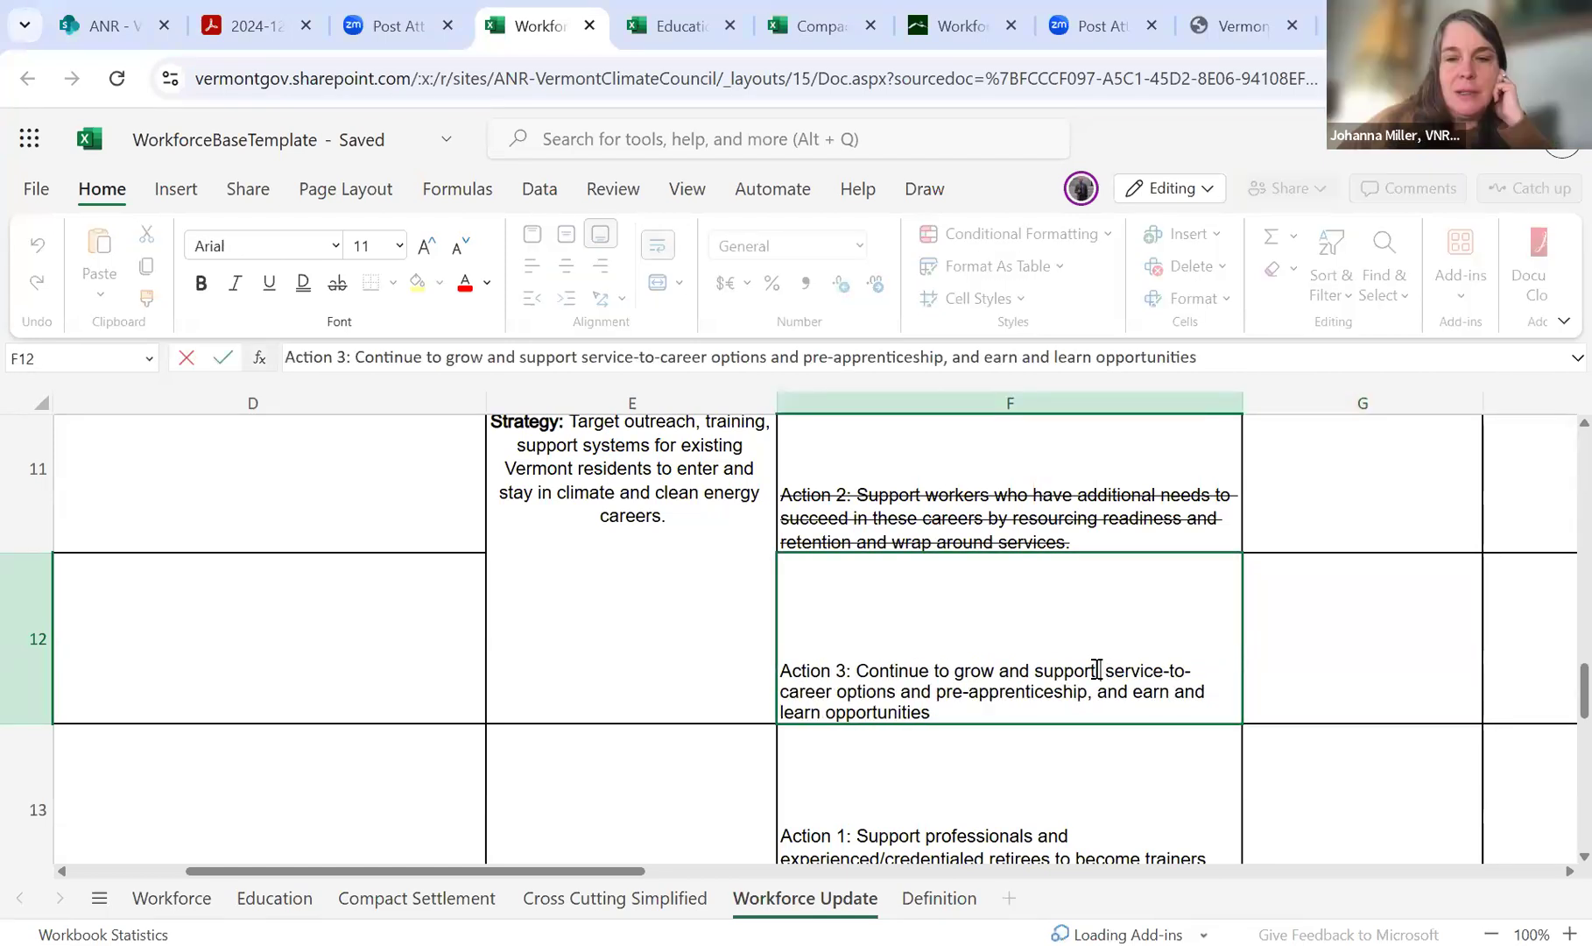
pyautogui.write('force st')
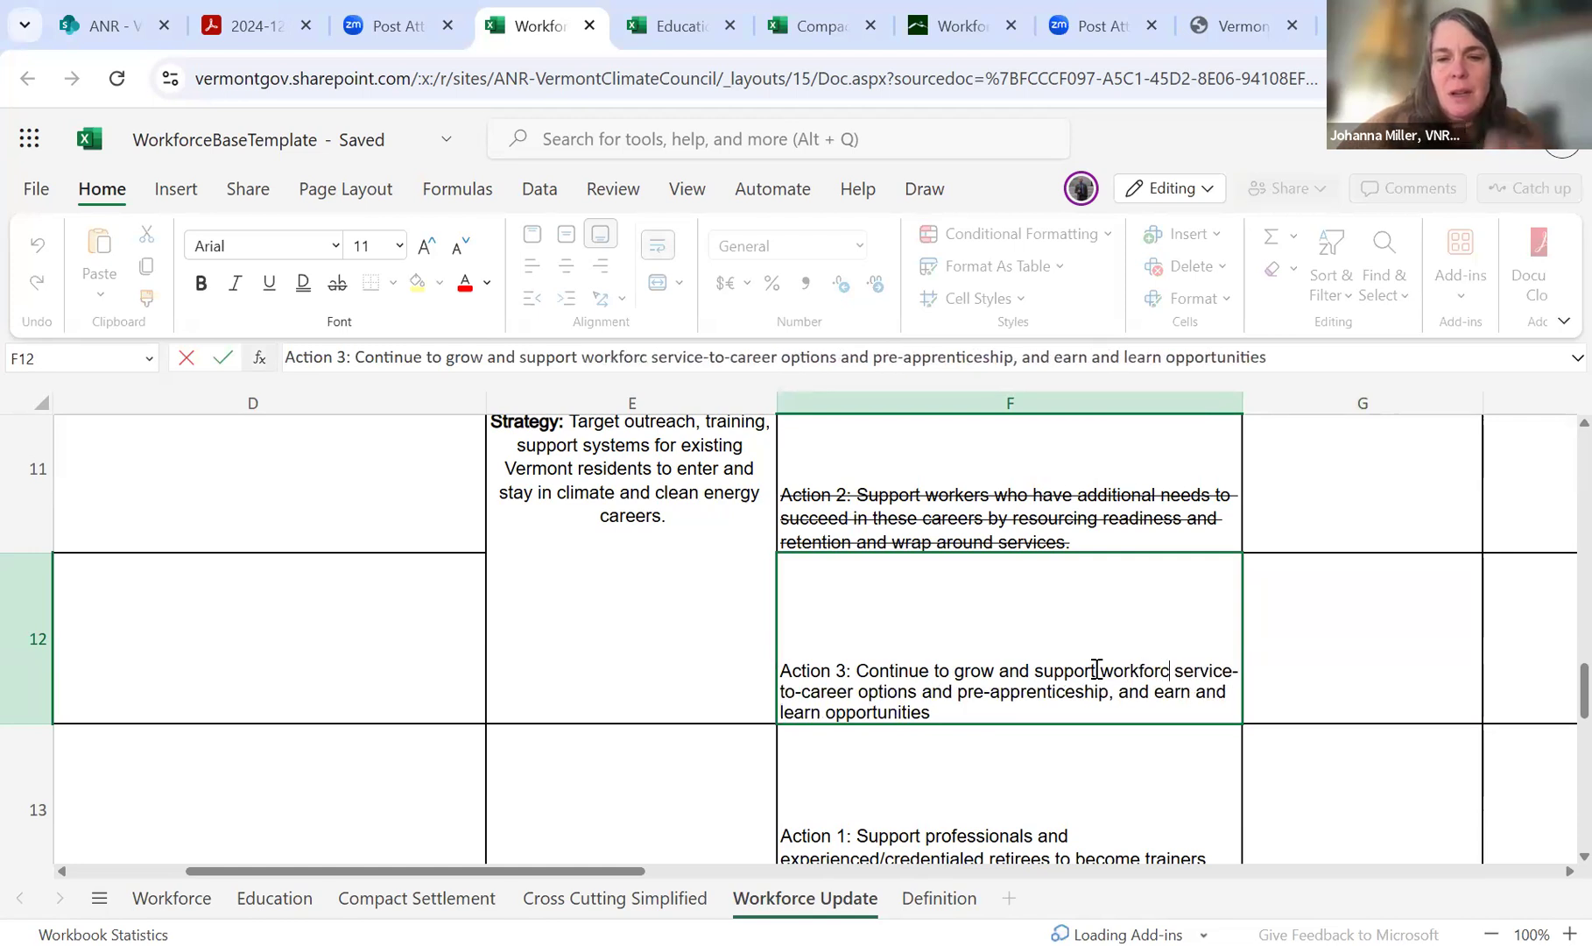
pyautogui.write('rategies such as')
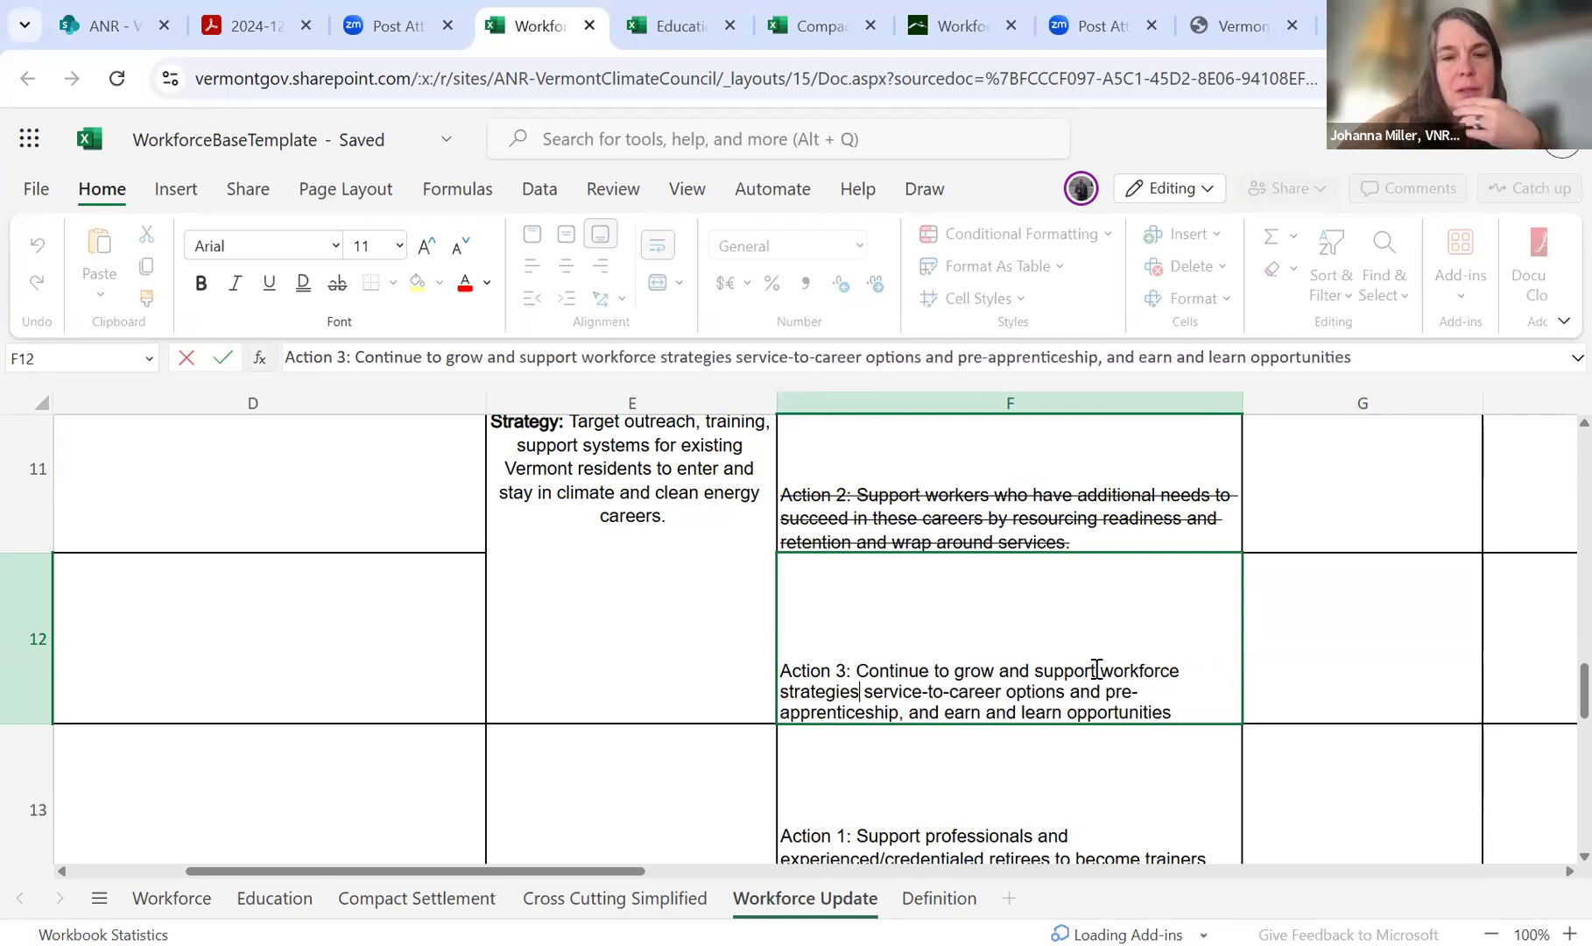
pyautogui.press('BackSpace')
pyautogui.press('BackSpace')
pyautogui.press('BackSpace')
pyautogui.press('BackSpace')
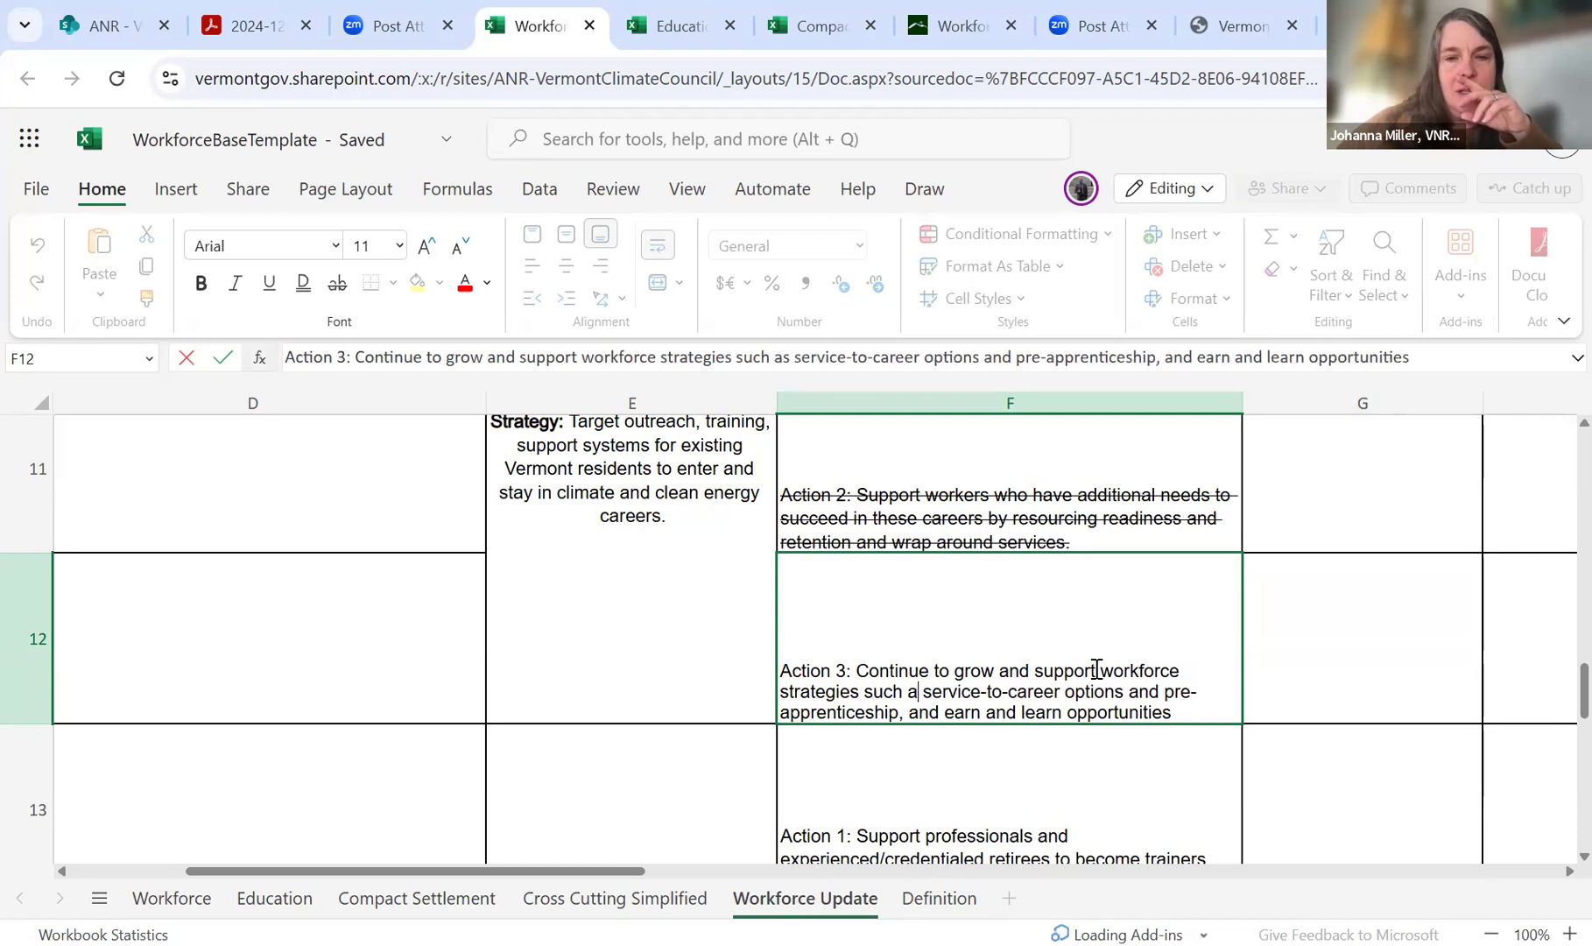
pyautogui.write('h as')
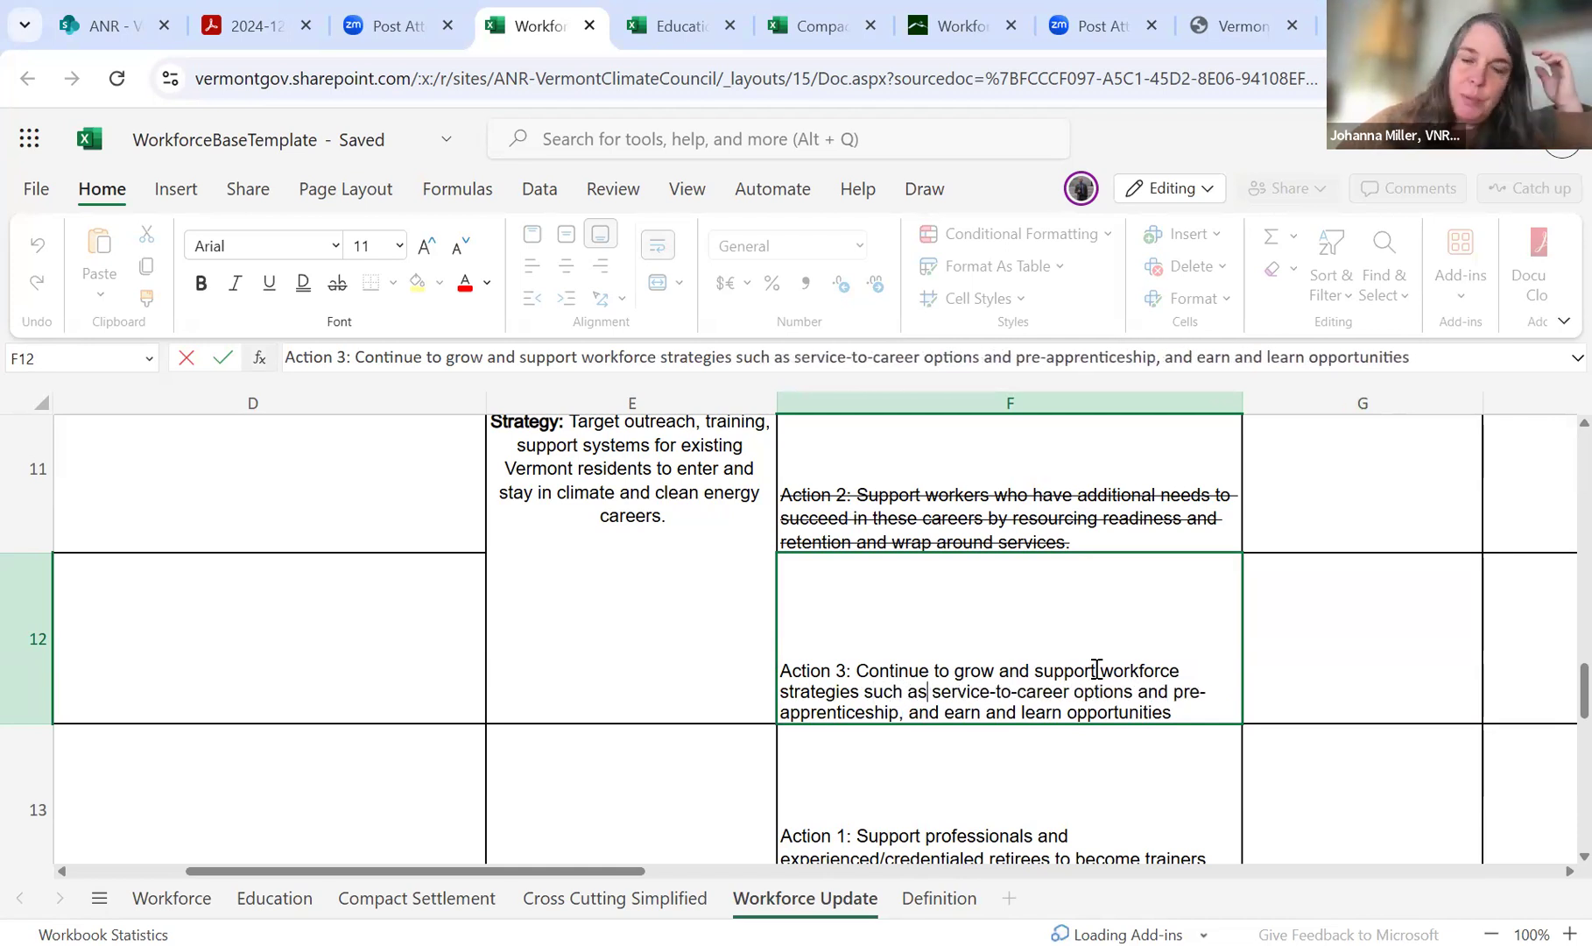
# - Replace "and" before "pre-apprenticeship" with a comma after "options" in Action 3 in F12 and commit the cell
pyautogui.click(1134, 690)
pyautogui.write(',')
pyautogui.click(1175, 690)
pyautogui.press('BackSpace')
pyautogui.press('BackSpace')
pyautogui.press('BackSpace')
pyautogui.press('BackSpace')
pyautogui.click(1176, 691)
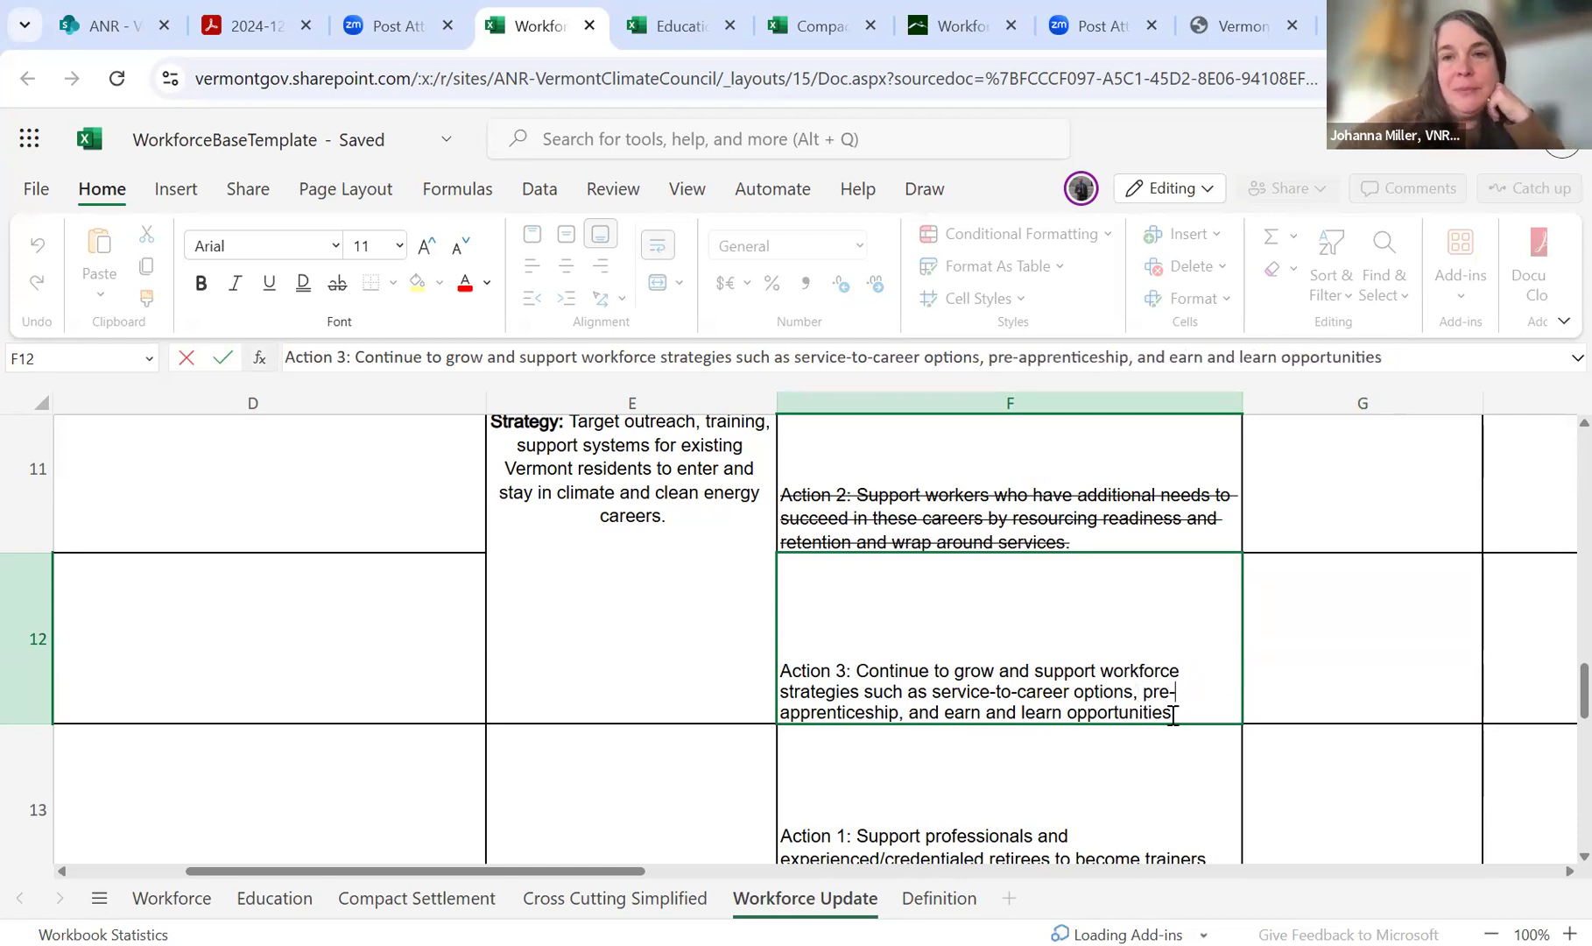
pyautogui.click(1311, 654)
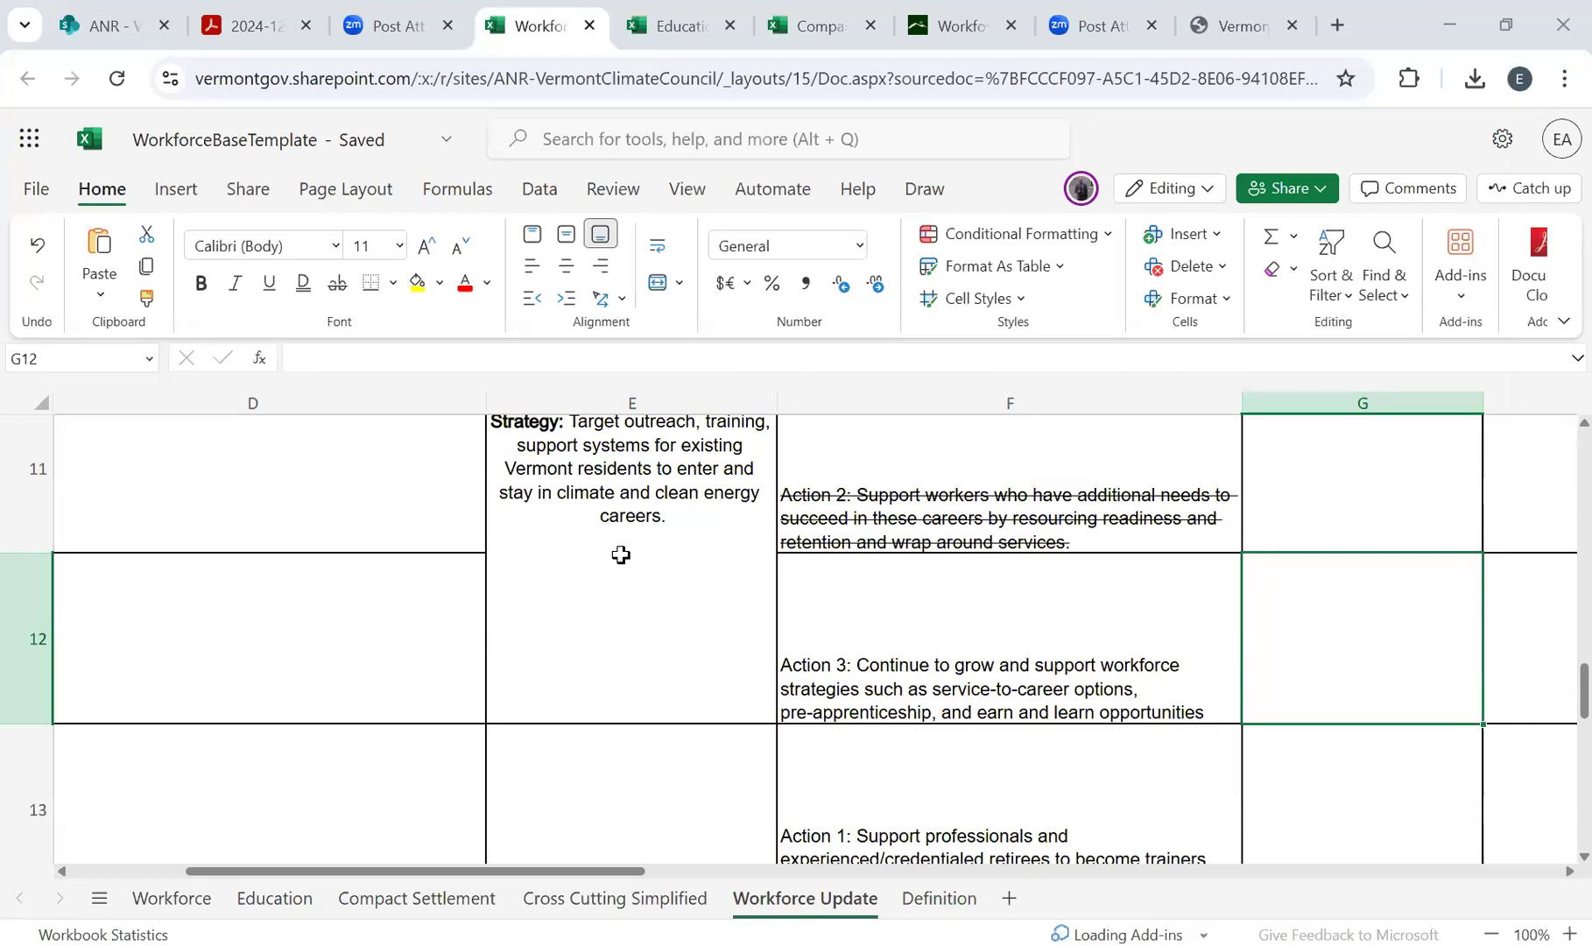
# - Change the ending of the strategy in E10 to "climate, agriculture, and clean energy careers." and commit the cell
pyautogui.click(736, 622)
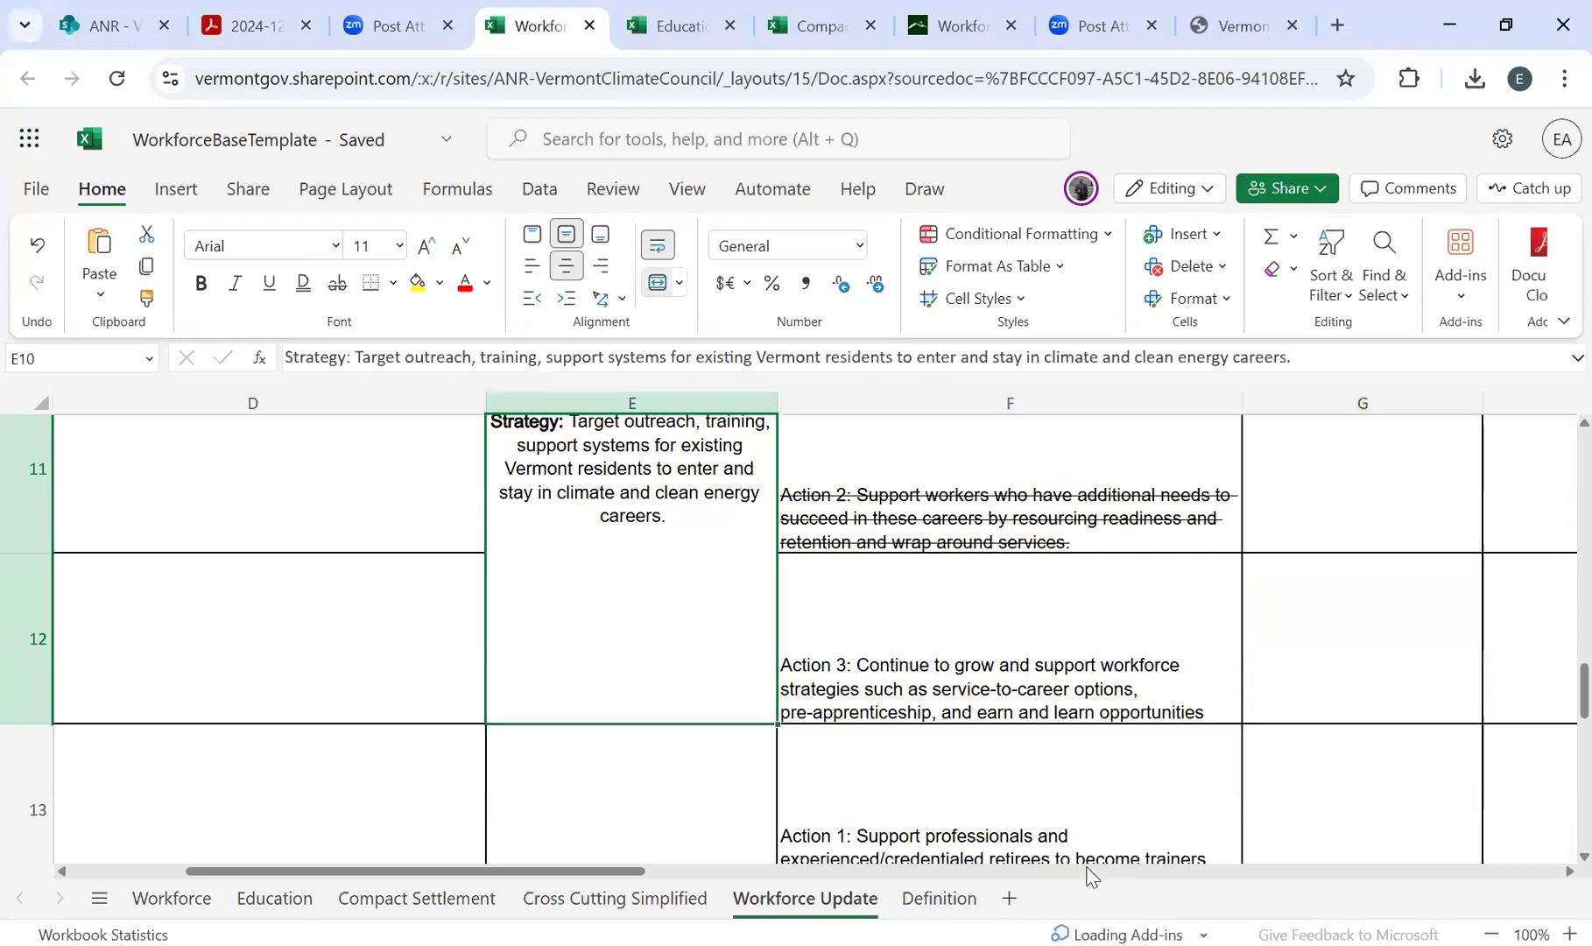
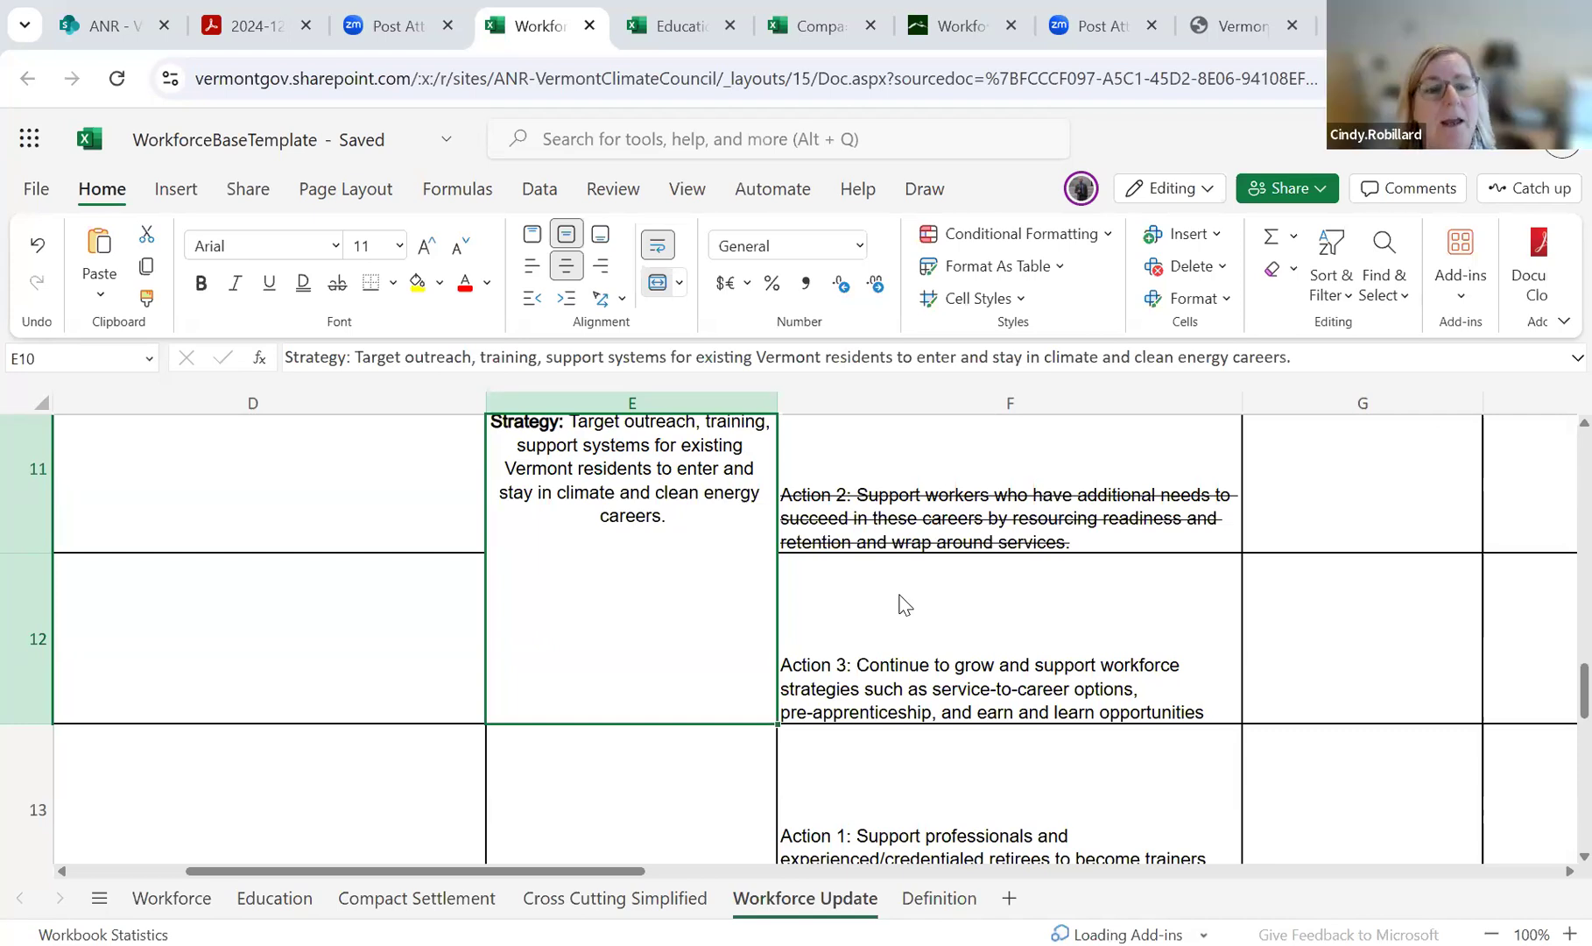
pyautogui.scroll(2, 585, 563)
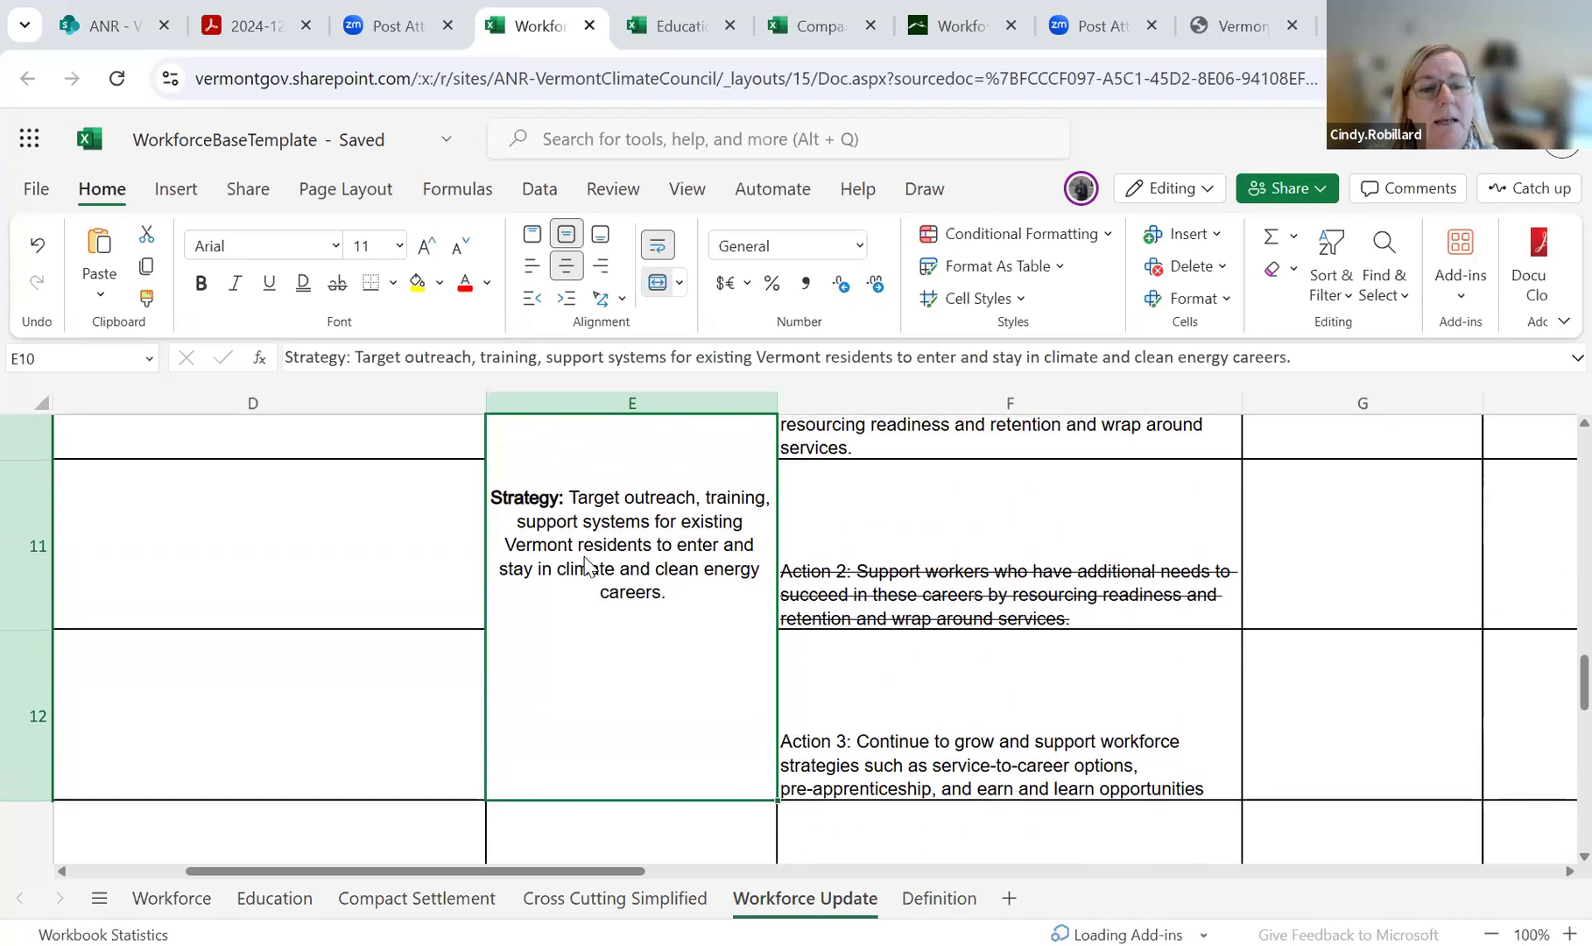
pyautogui.hscroll(1, 584, 562)
pyautogui.hscroll(1, 584, 562)
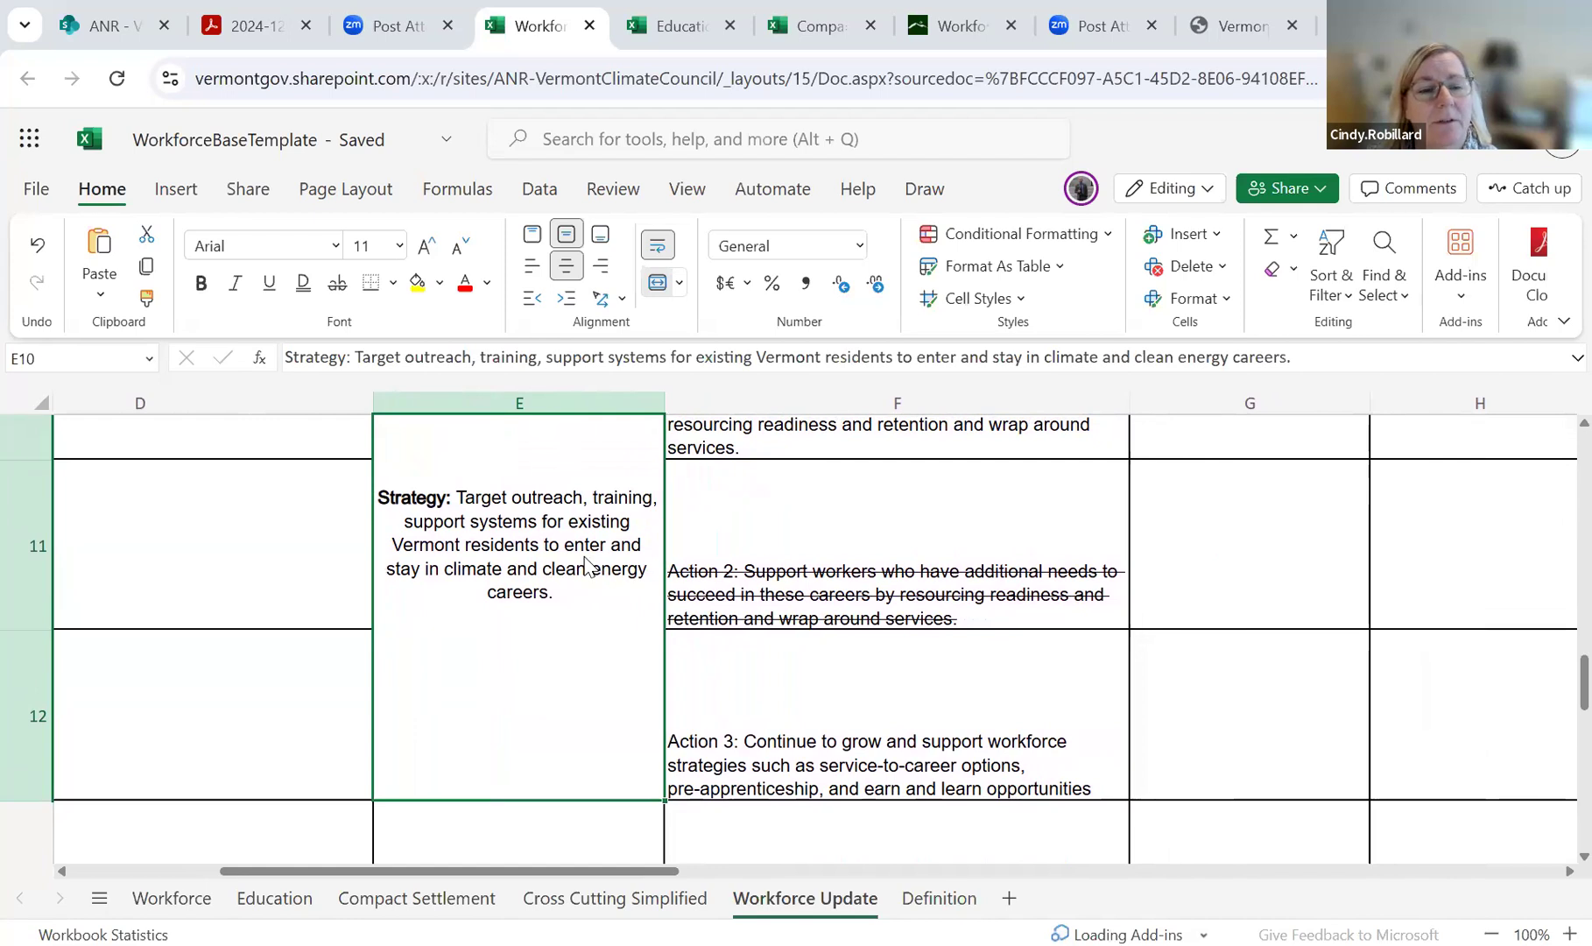
pyautogui.doubleClick(526, 523)
pyautogui.press('BackSpace')
pyautogui.press('BackSpace')
pyautogui.press('BackSpace')
pyautogui.press('BackSpace')
pyautogui.press('BackSpace')
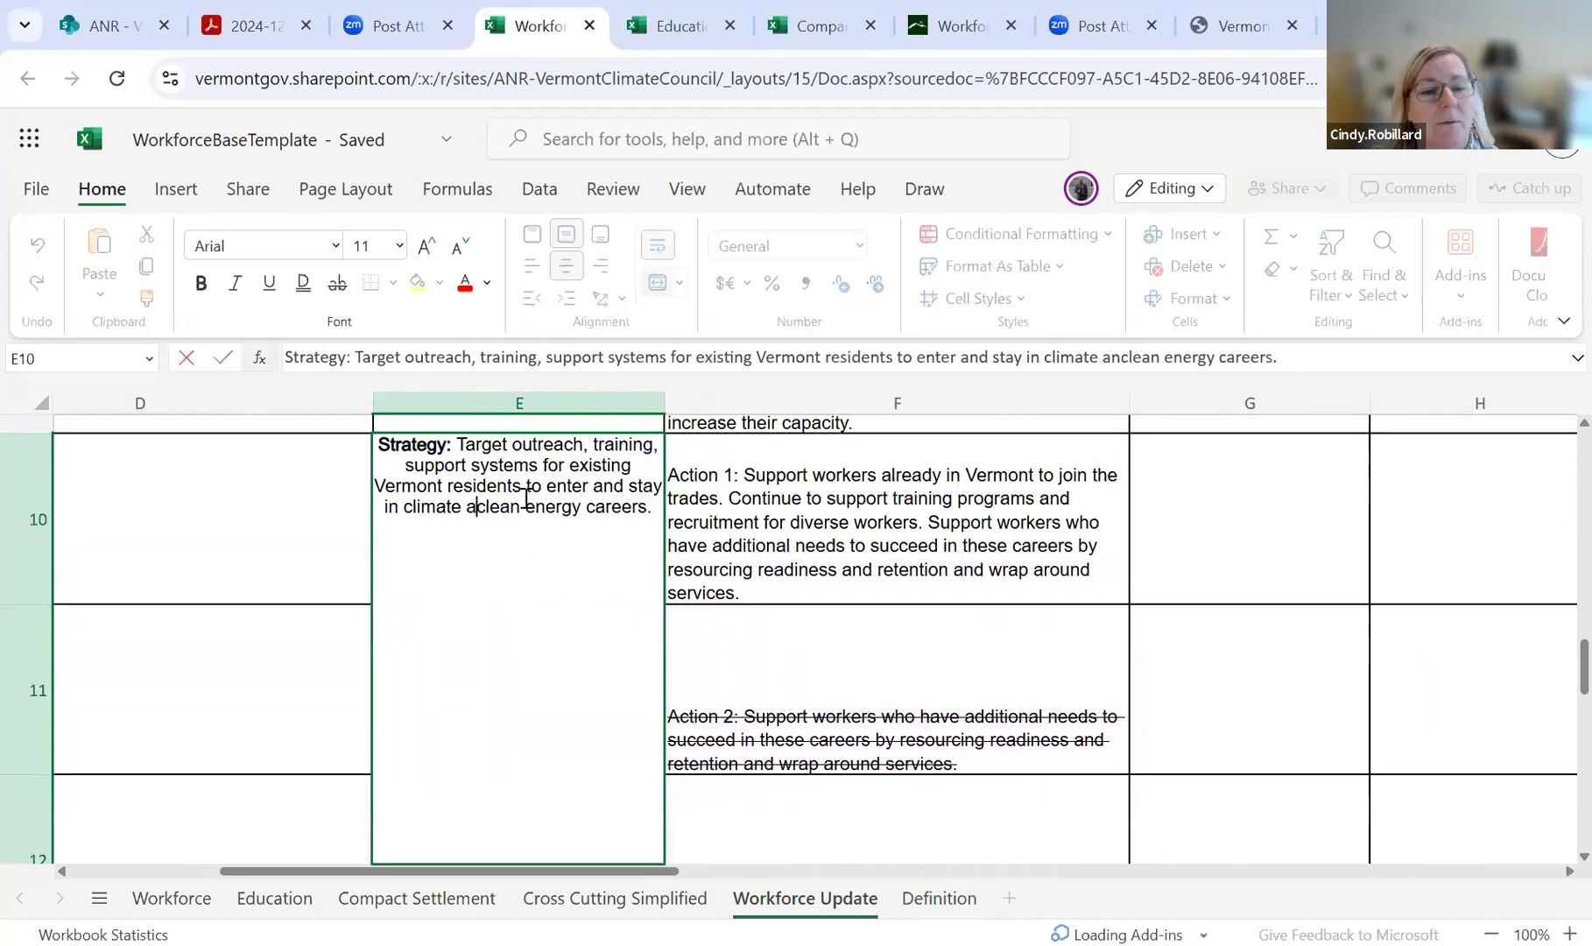
pyautogui.write(', agri')
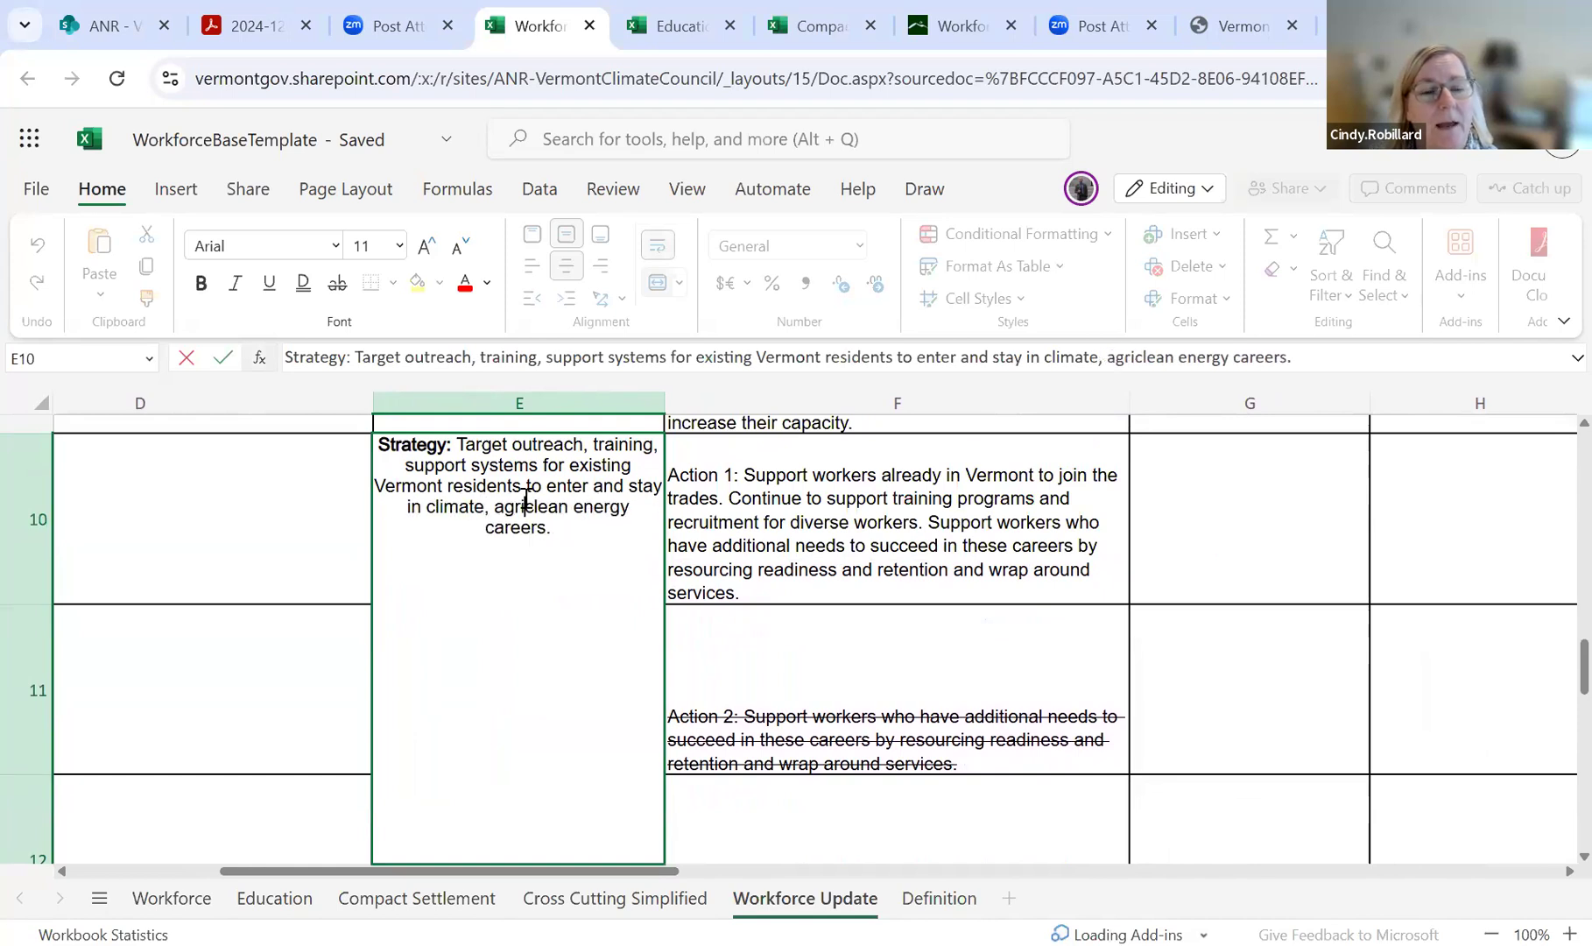
pyautogui.write('culture, and c')
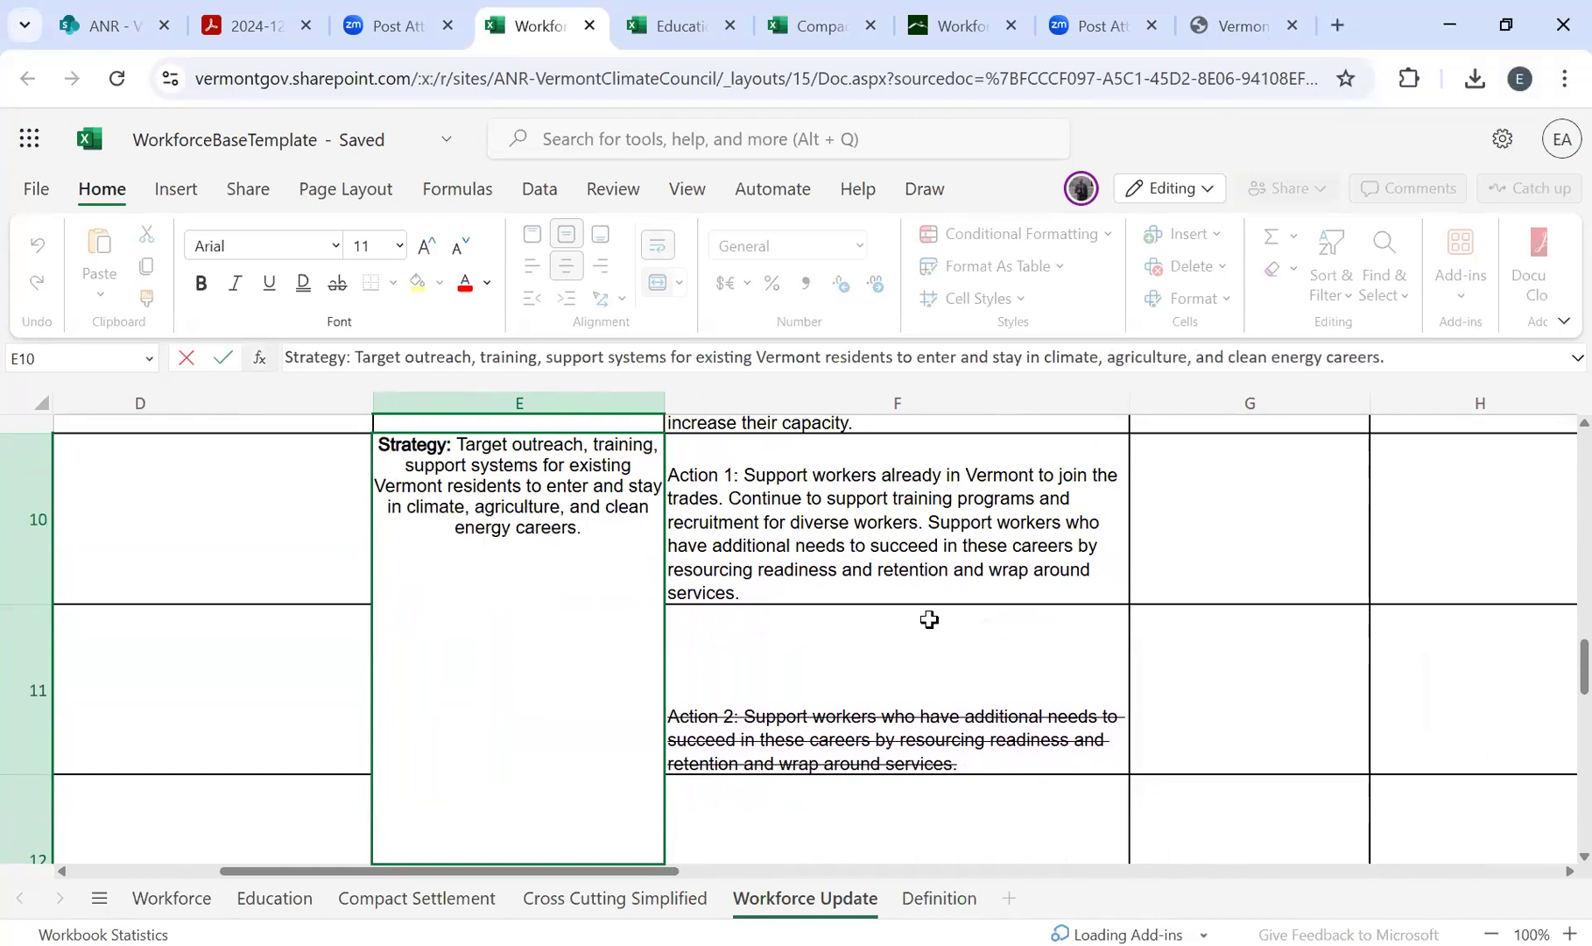
pyautogui.click(929, 688)
pyautogui.scroll(-2, 977, 768)
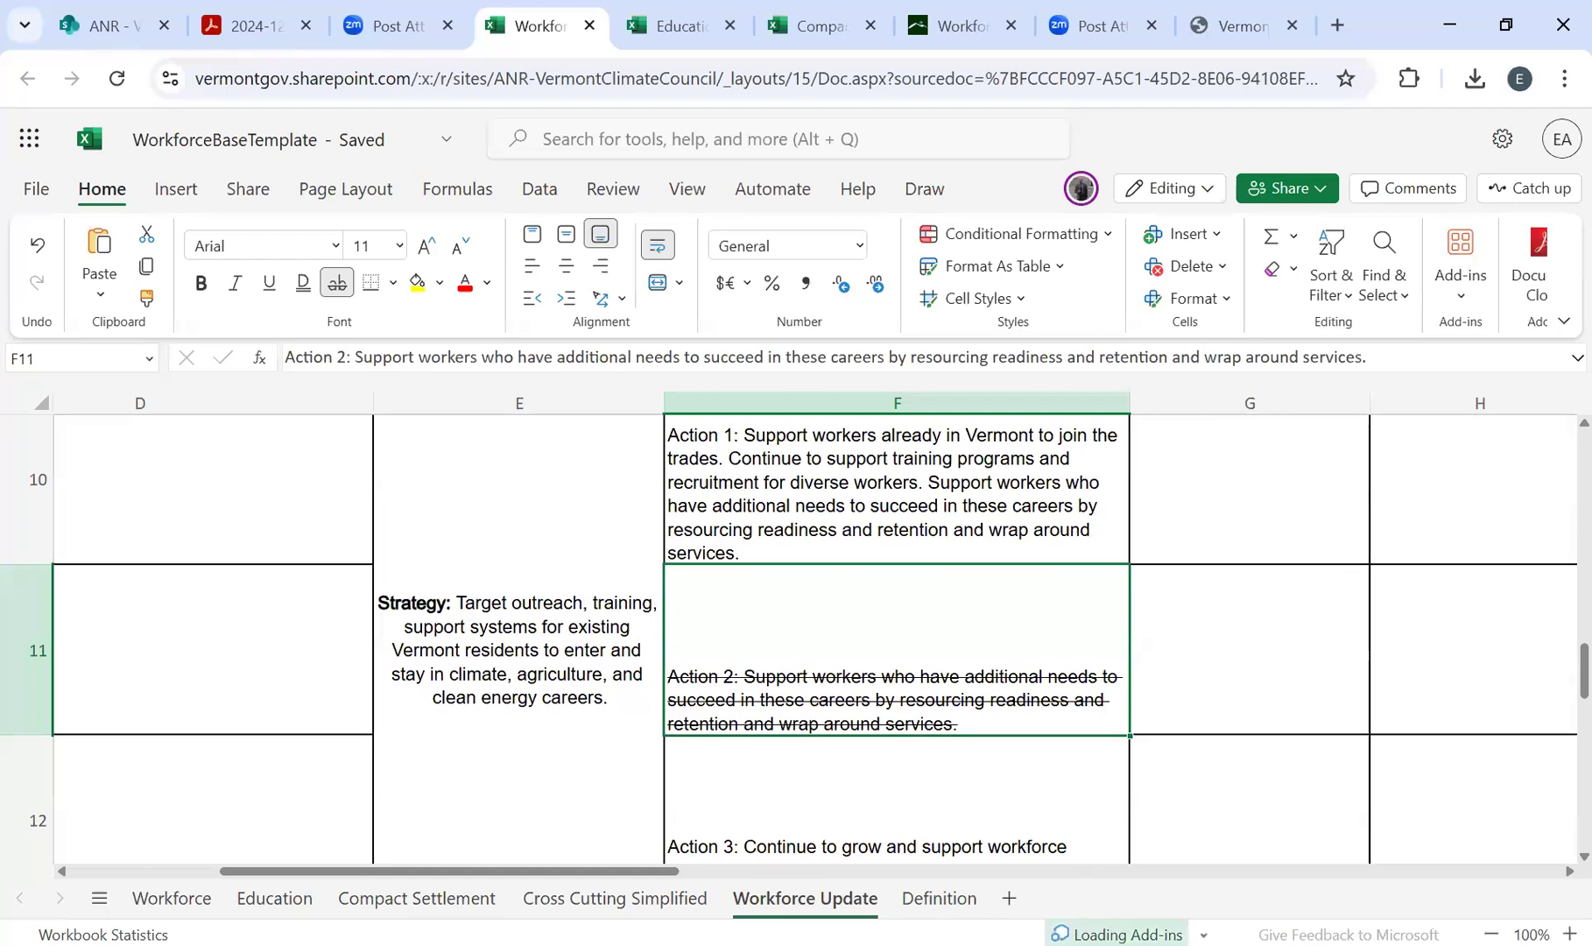
pyautogui.scroll(-1, 1094, 797)
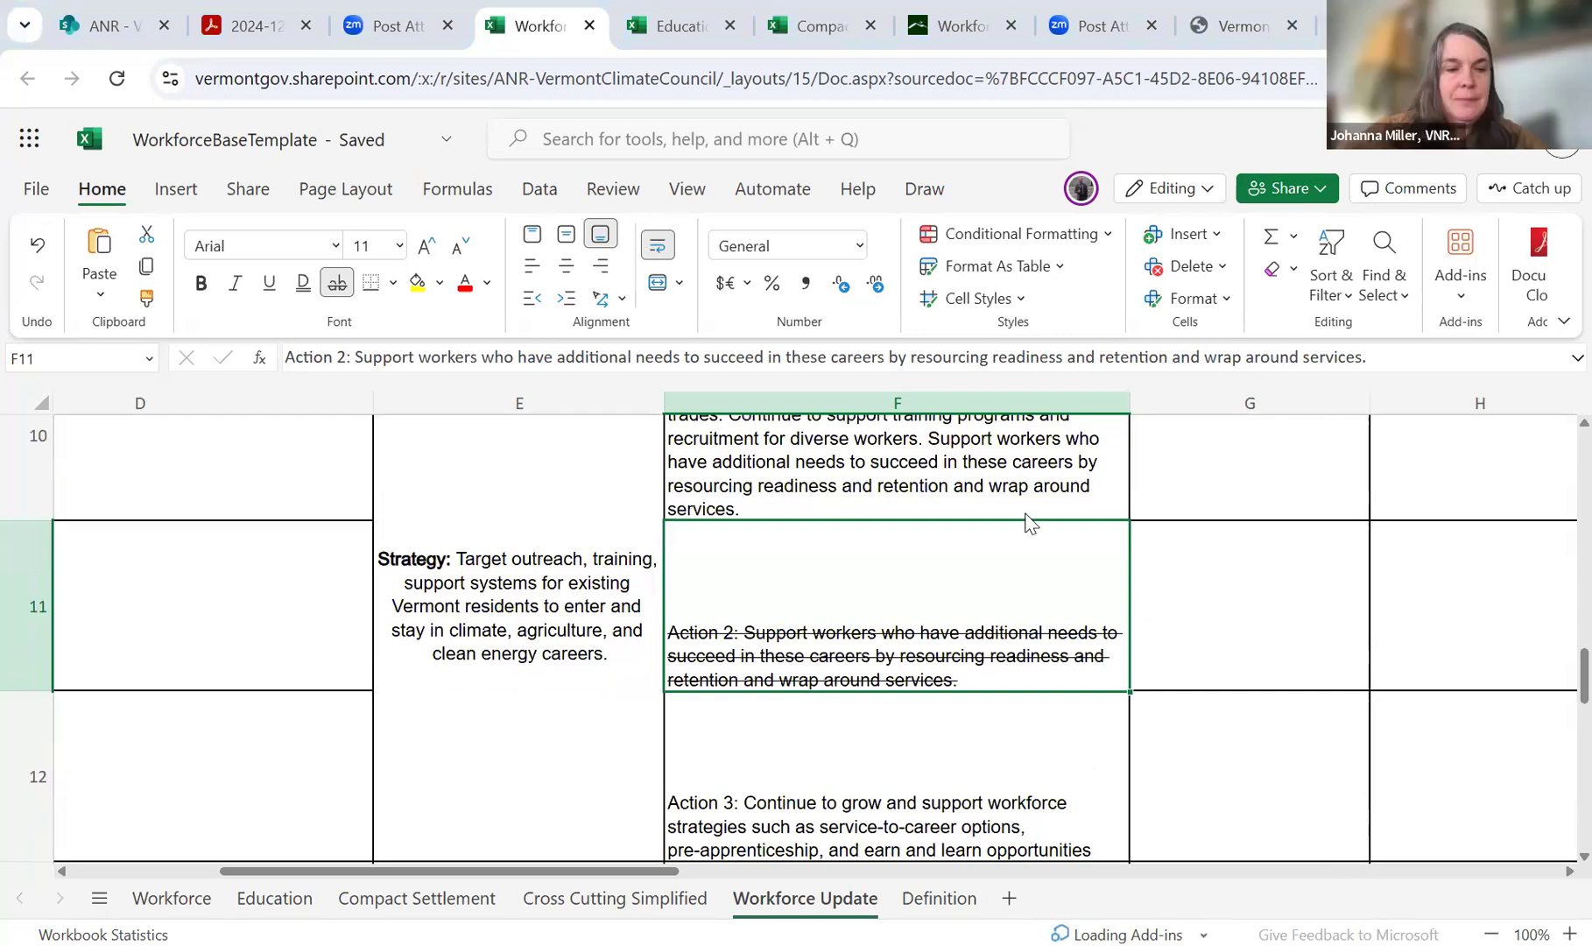
# - Replace "agriculture" with "farm and forestry" in the strategy in E10 and commit the cell
pyautogui.doubleClick(580, 631)
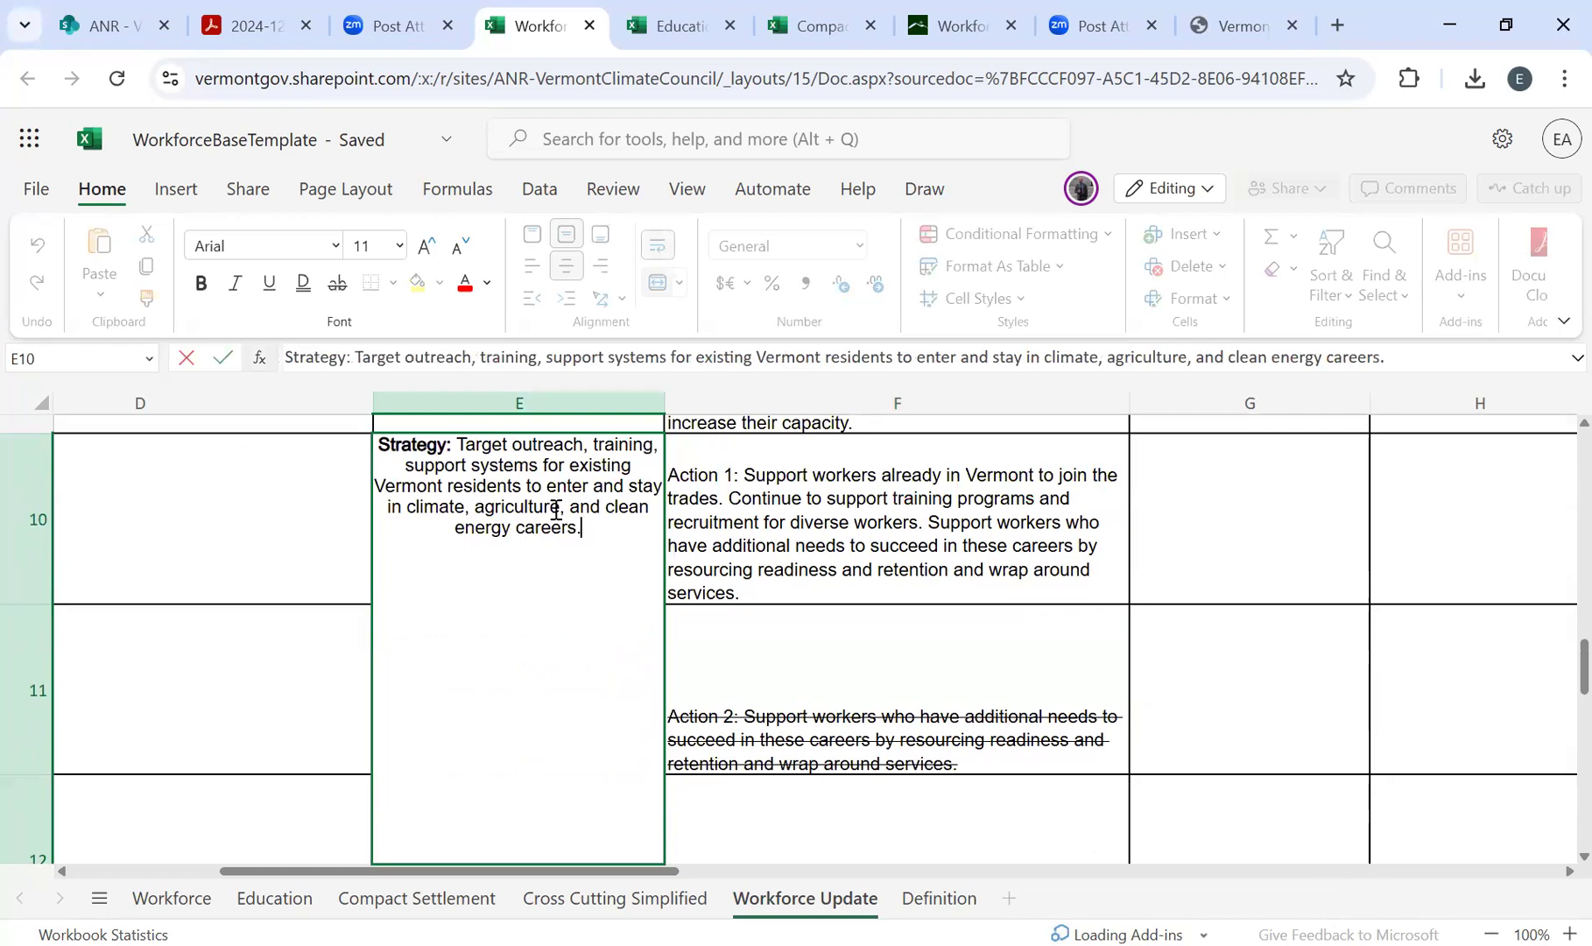
pyautogui.doubleClick(479, 506)
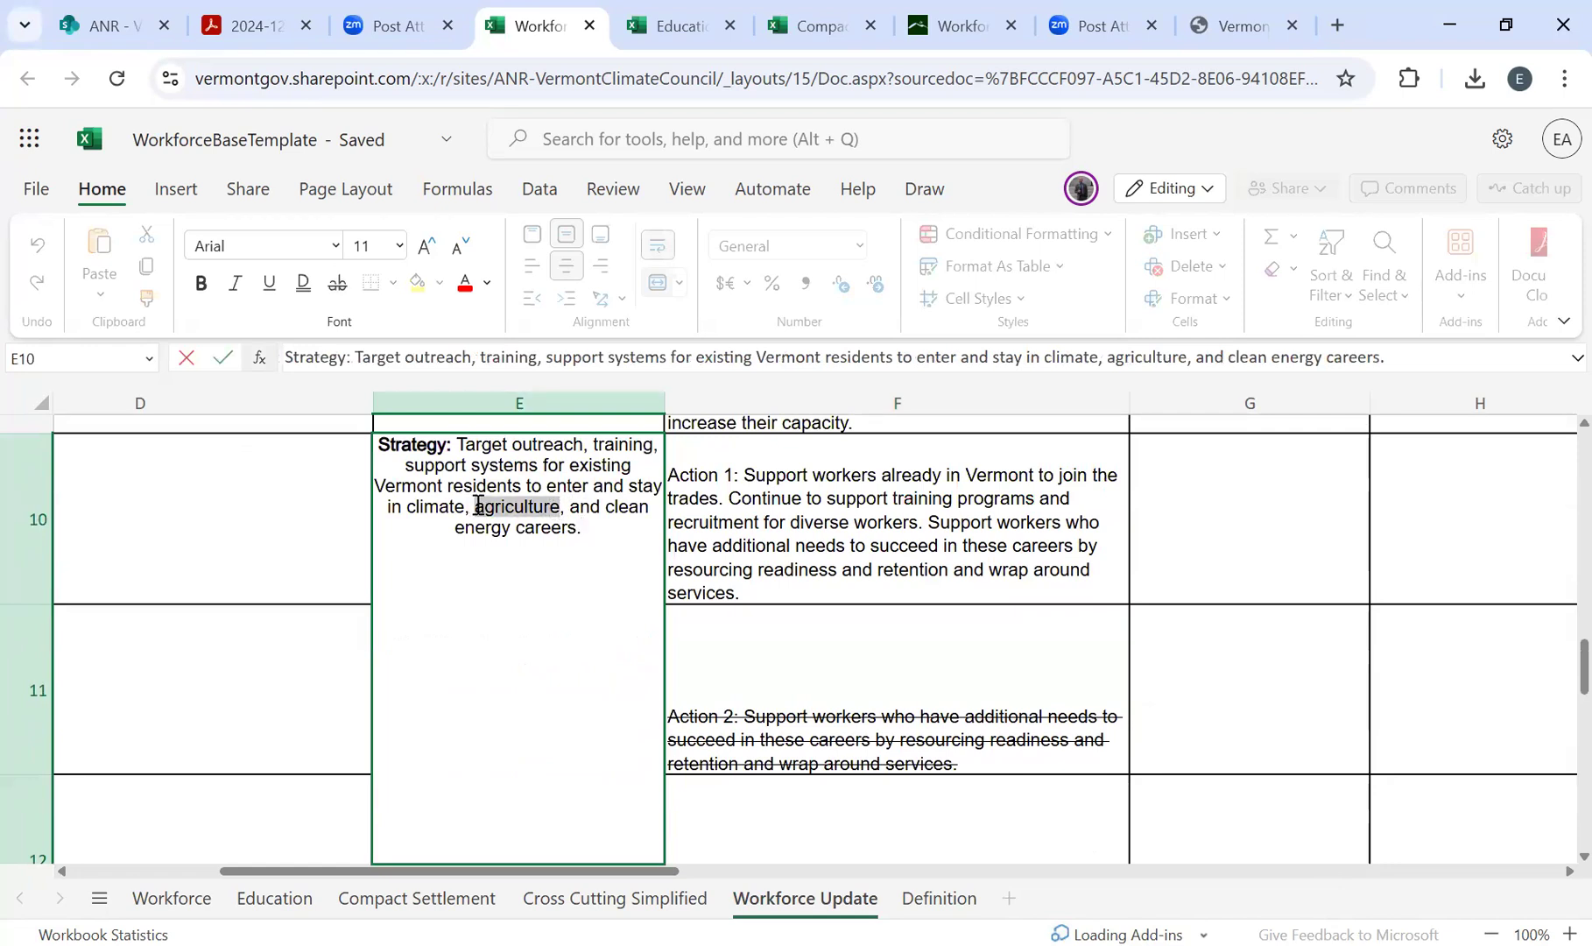
pyautogui.write('na')
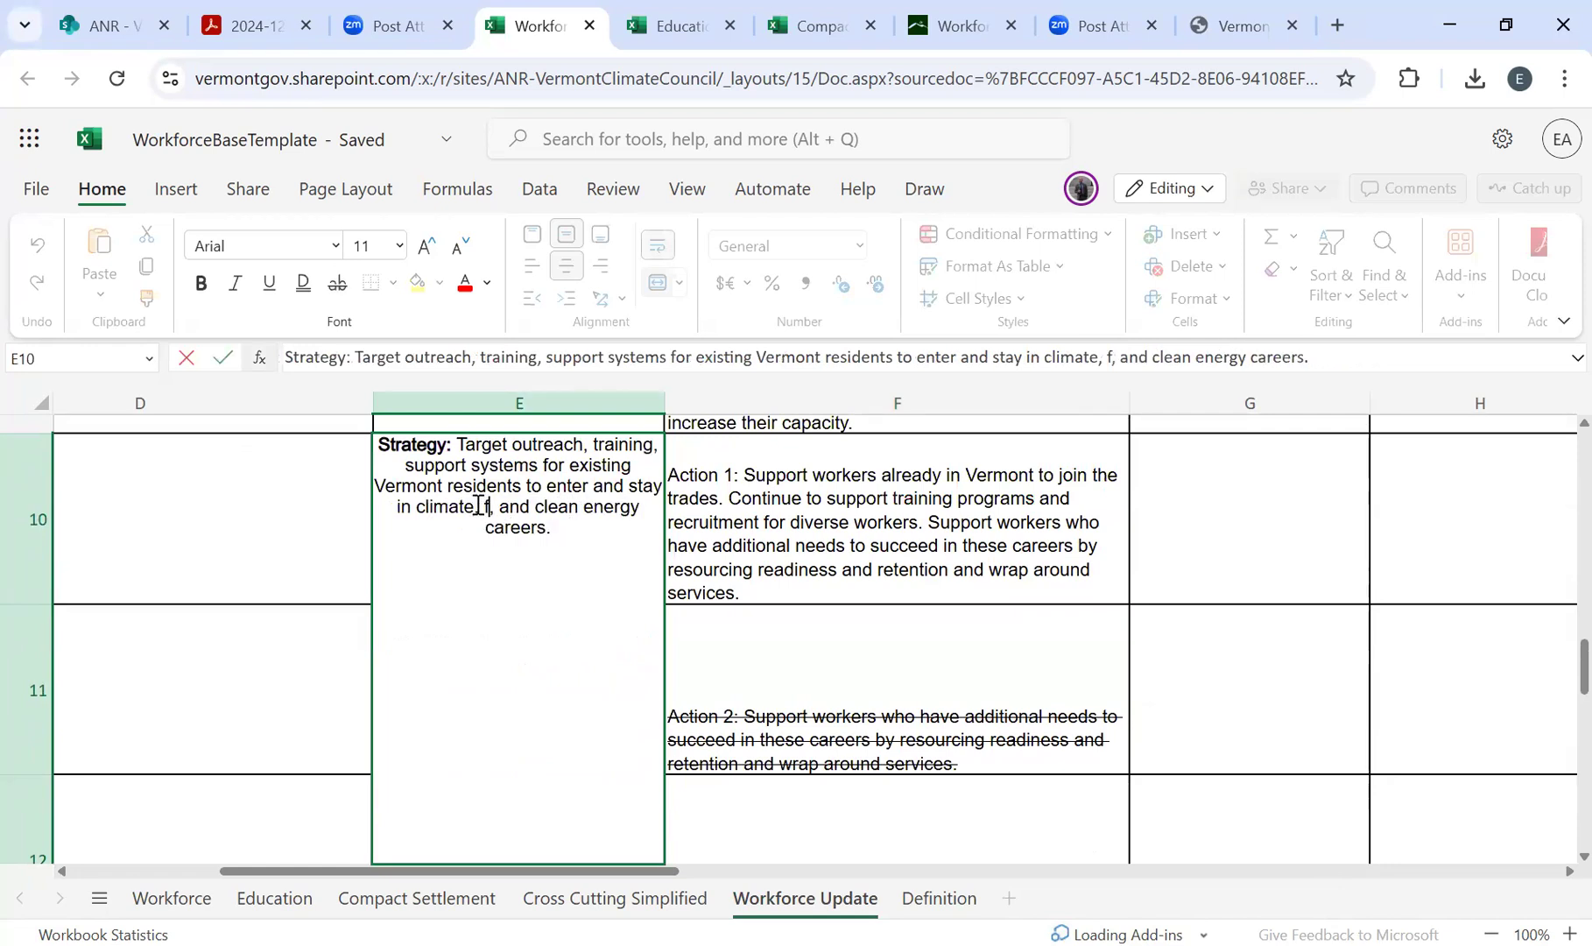
pyautogui.press('BackSpace')
pyautogui.press('BackSpace')
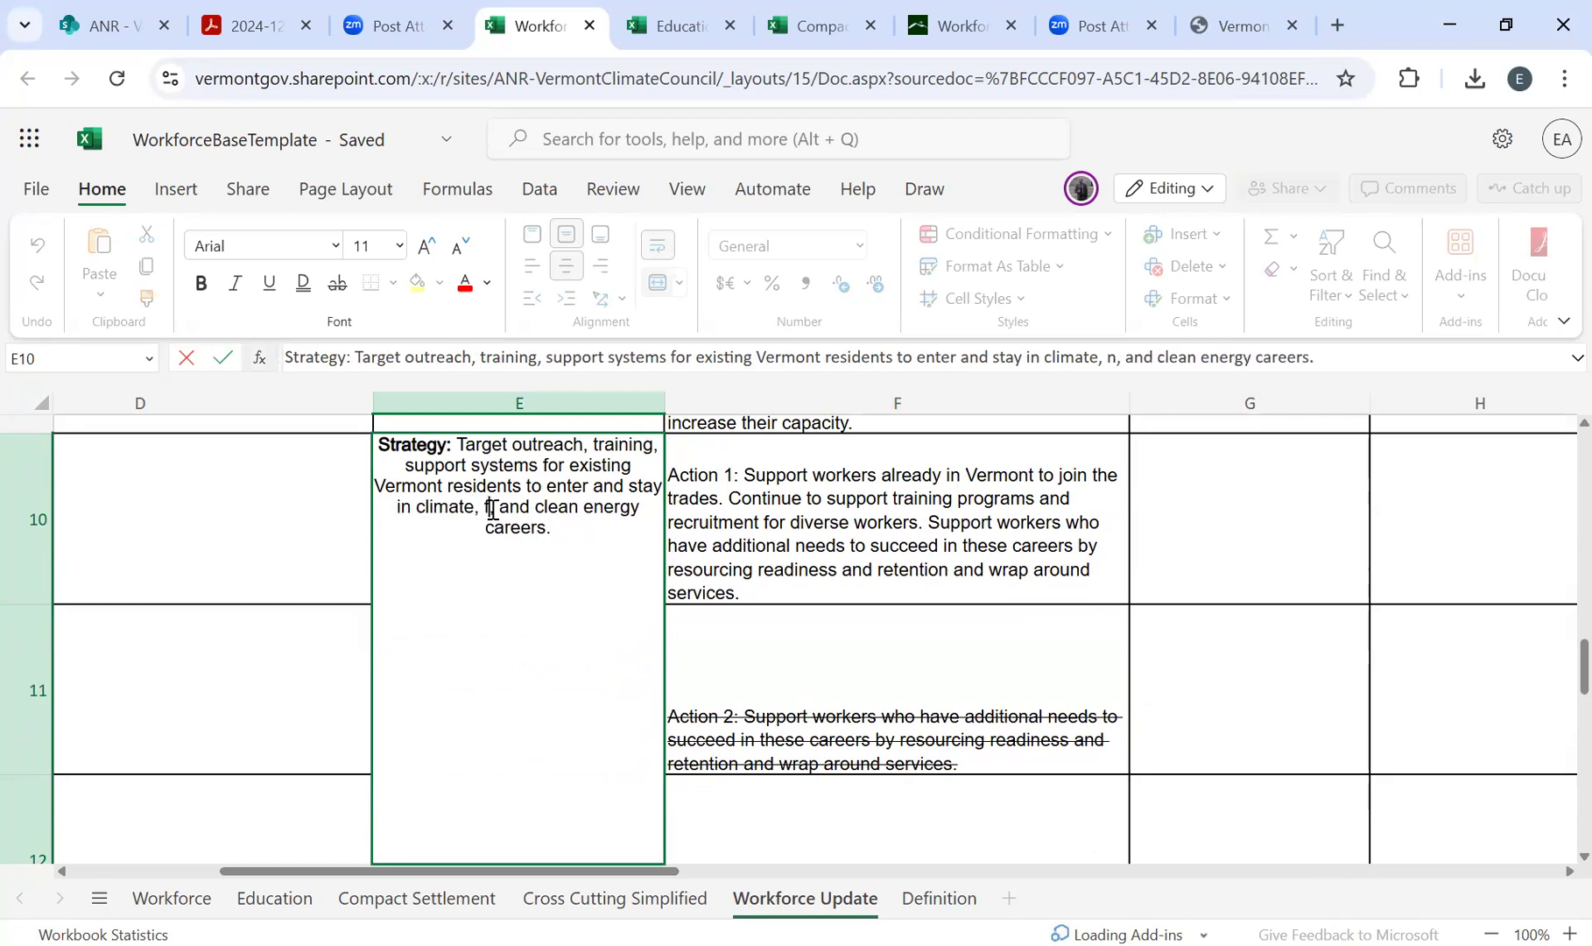
pyautogui.write('farm and forestry')
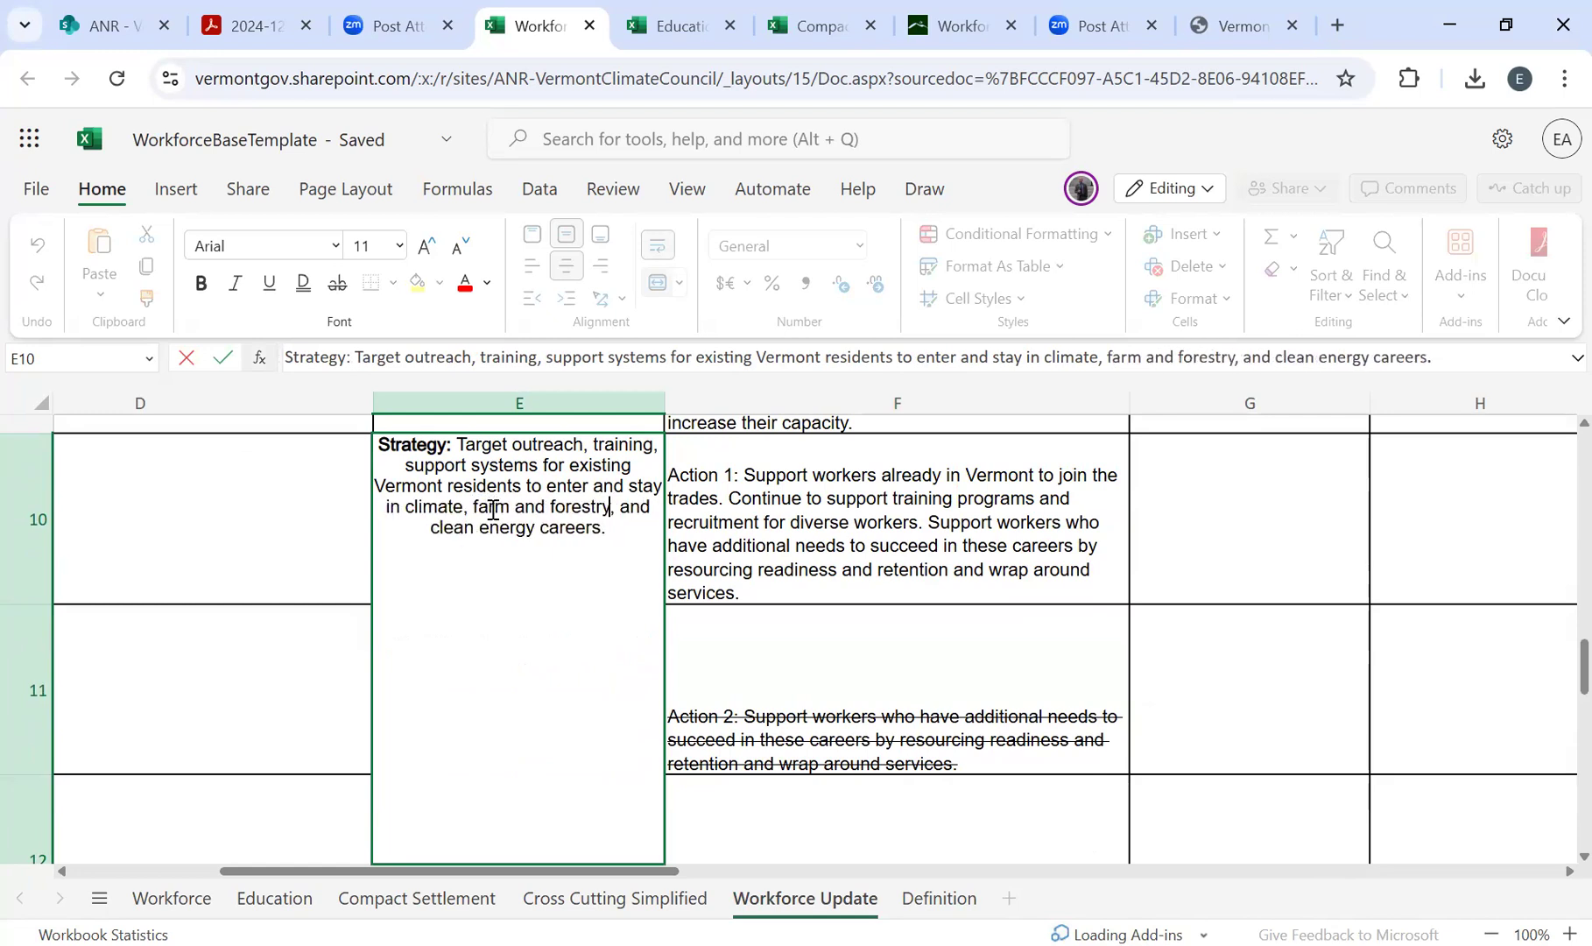
pyautogui.click(621, 507)
pyautogui.click(871, 618)
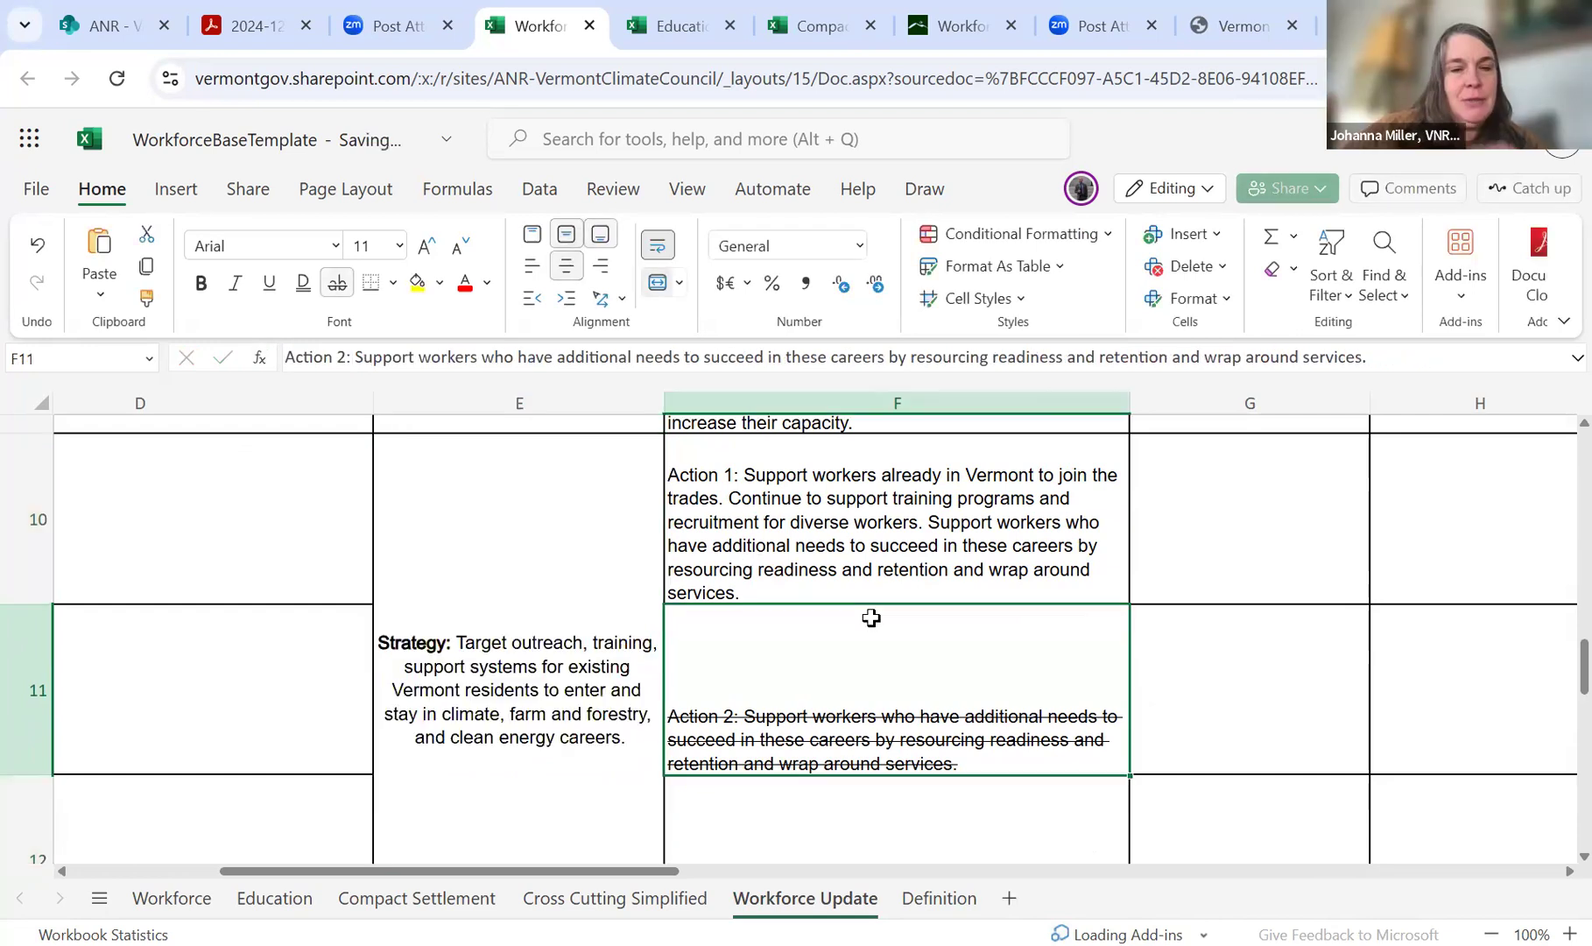
pyautogui.scroll(-1, 871, 618)
pyautogui.scroll(-2, 881, 640)
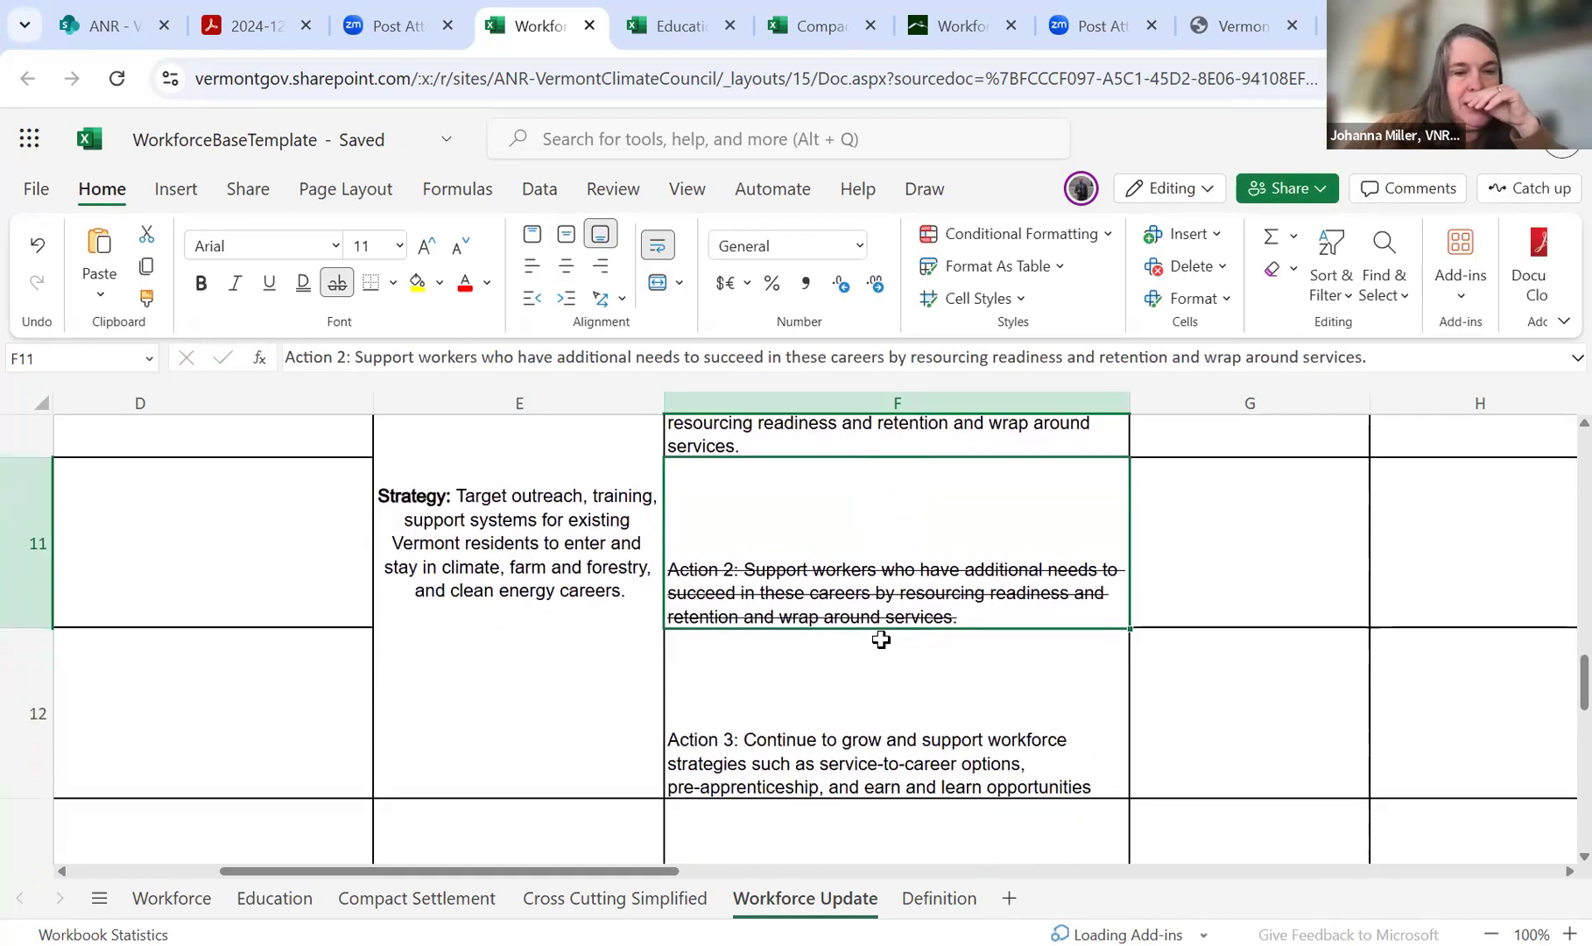
# - Reword the end of the strategy in E10 to "and other clean energy and resilience careers"
pyautogui.click(551, 592)
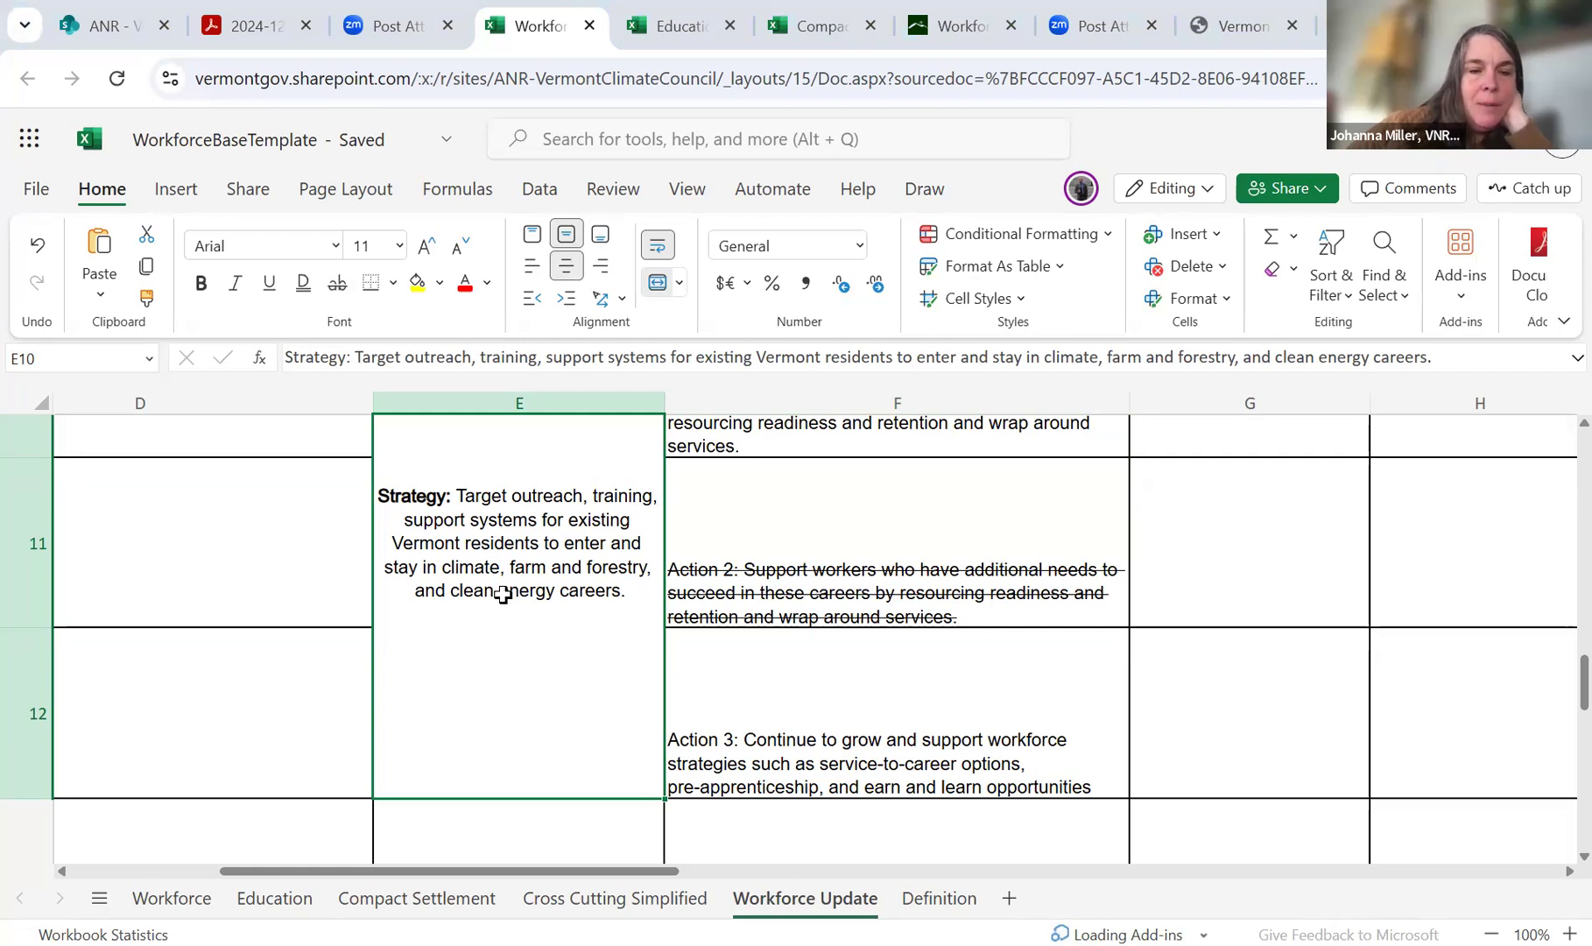
pyautogui.doubleClick(448, 591)
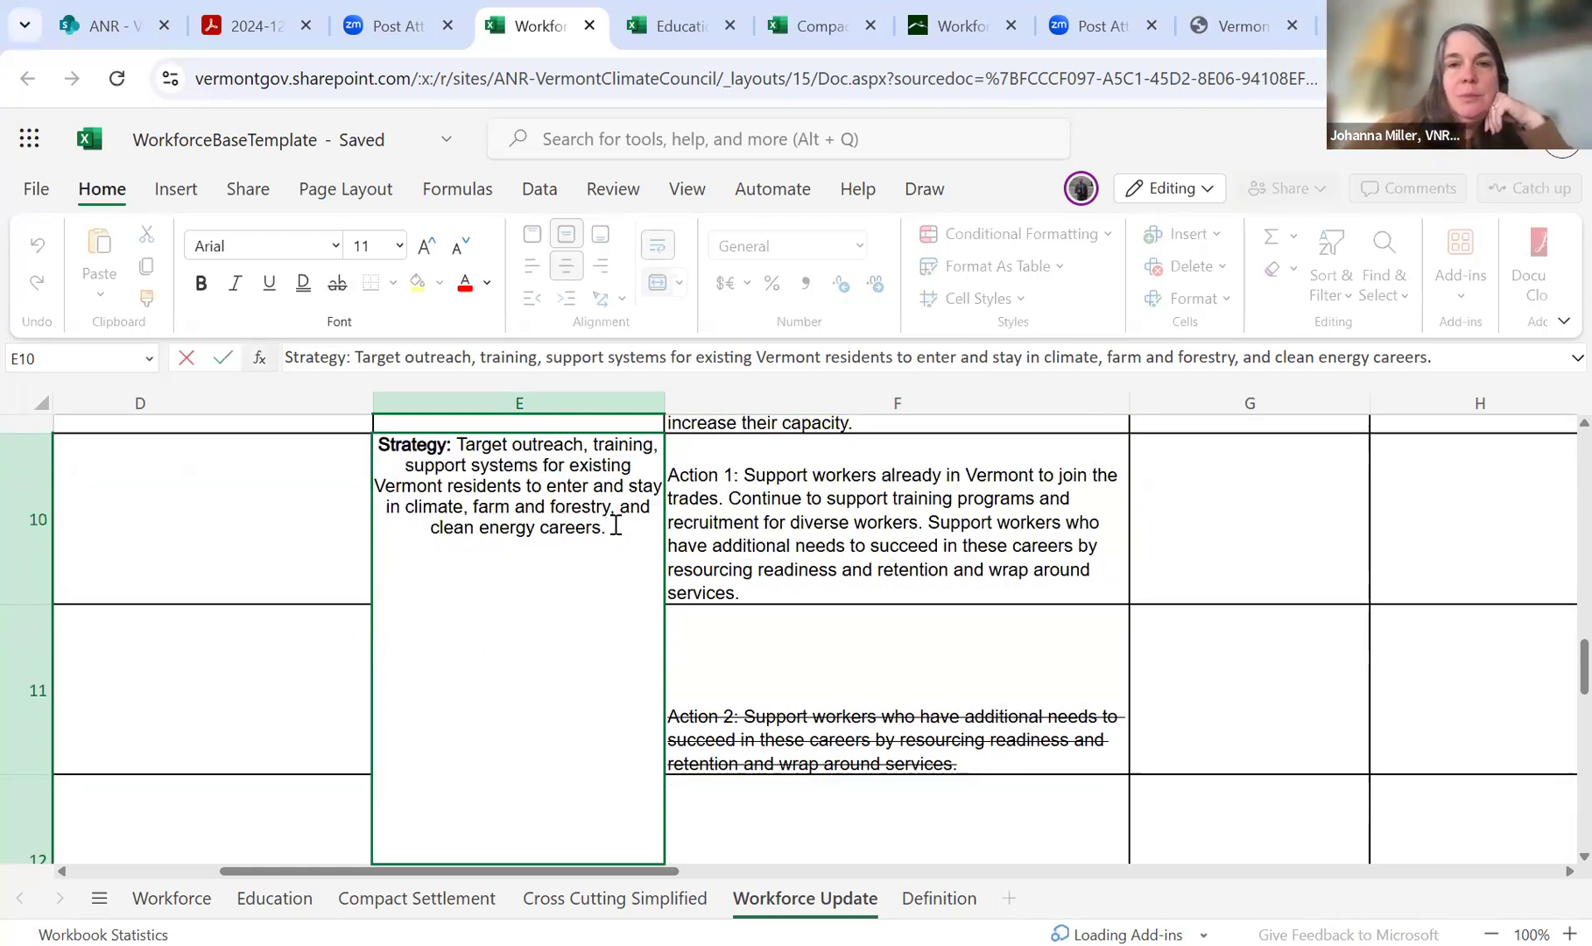
pyautogui.click(649, 505)
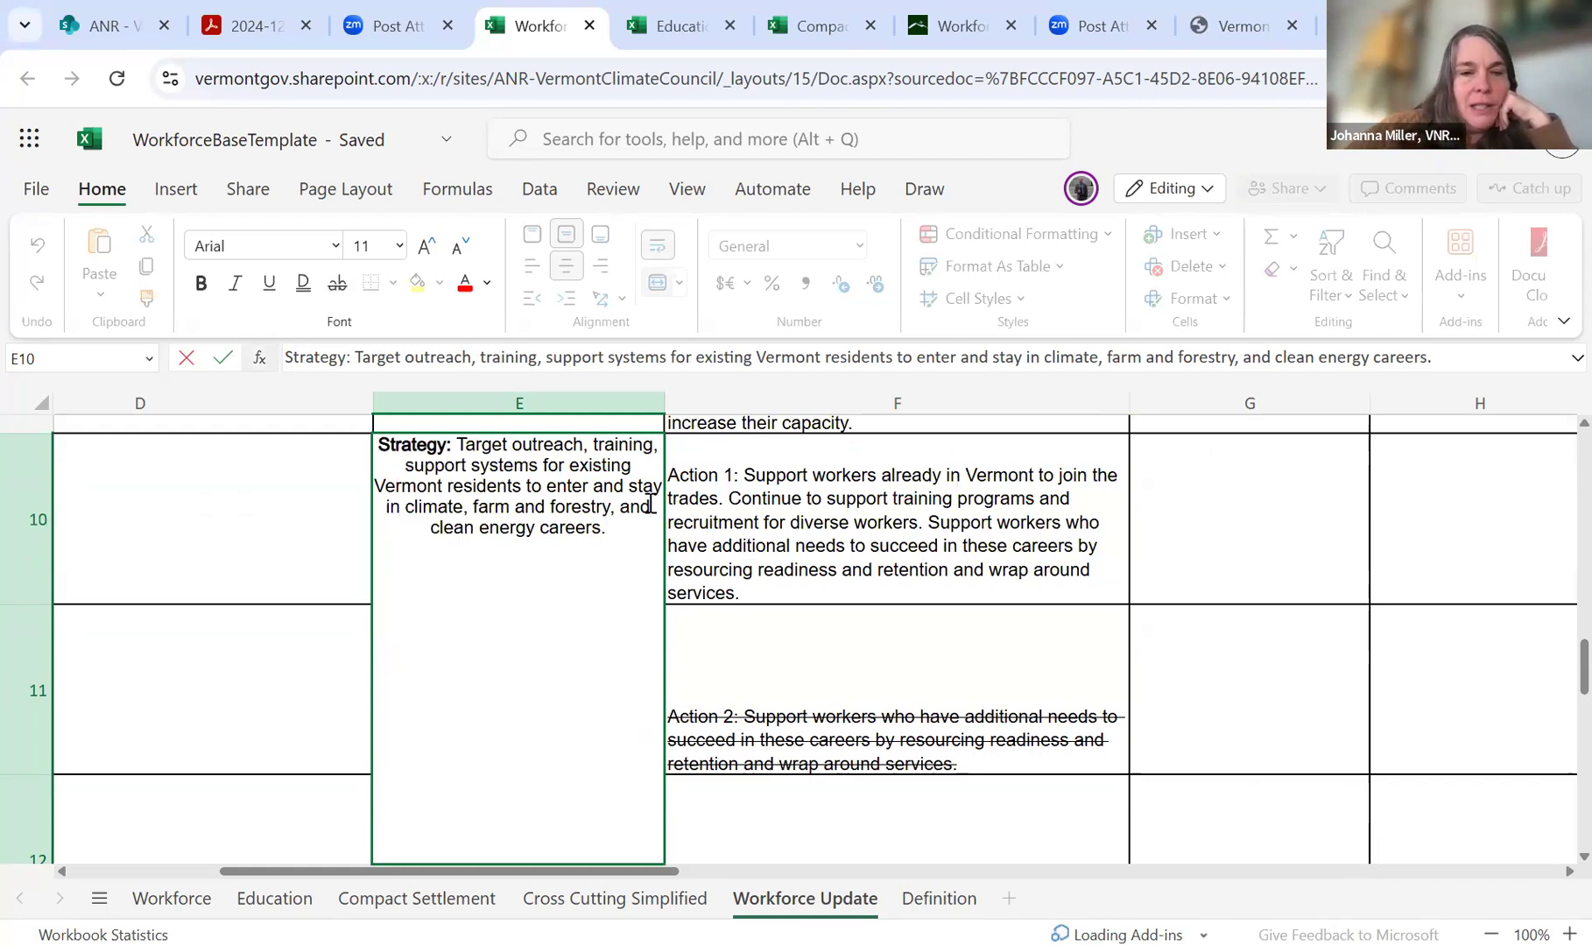
pyautogui.write('other')
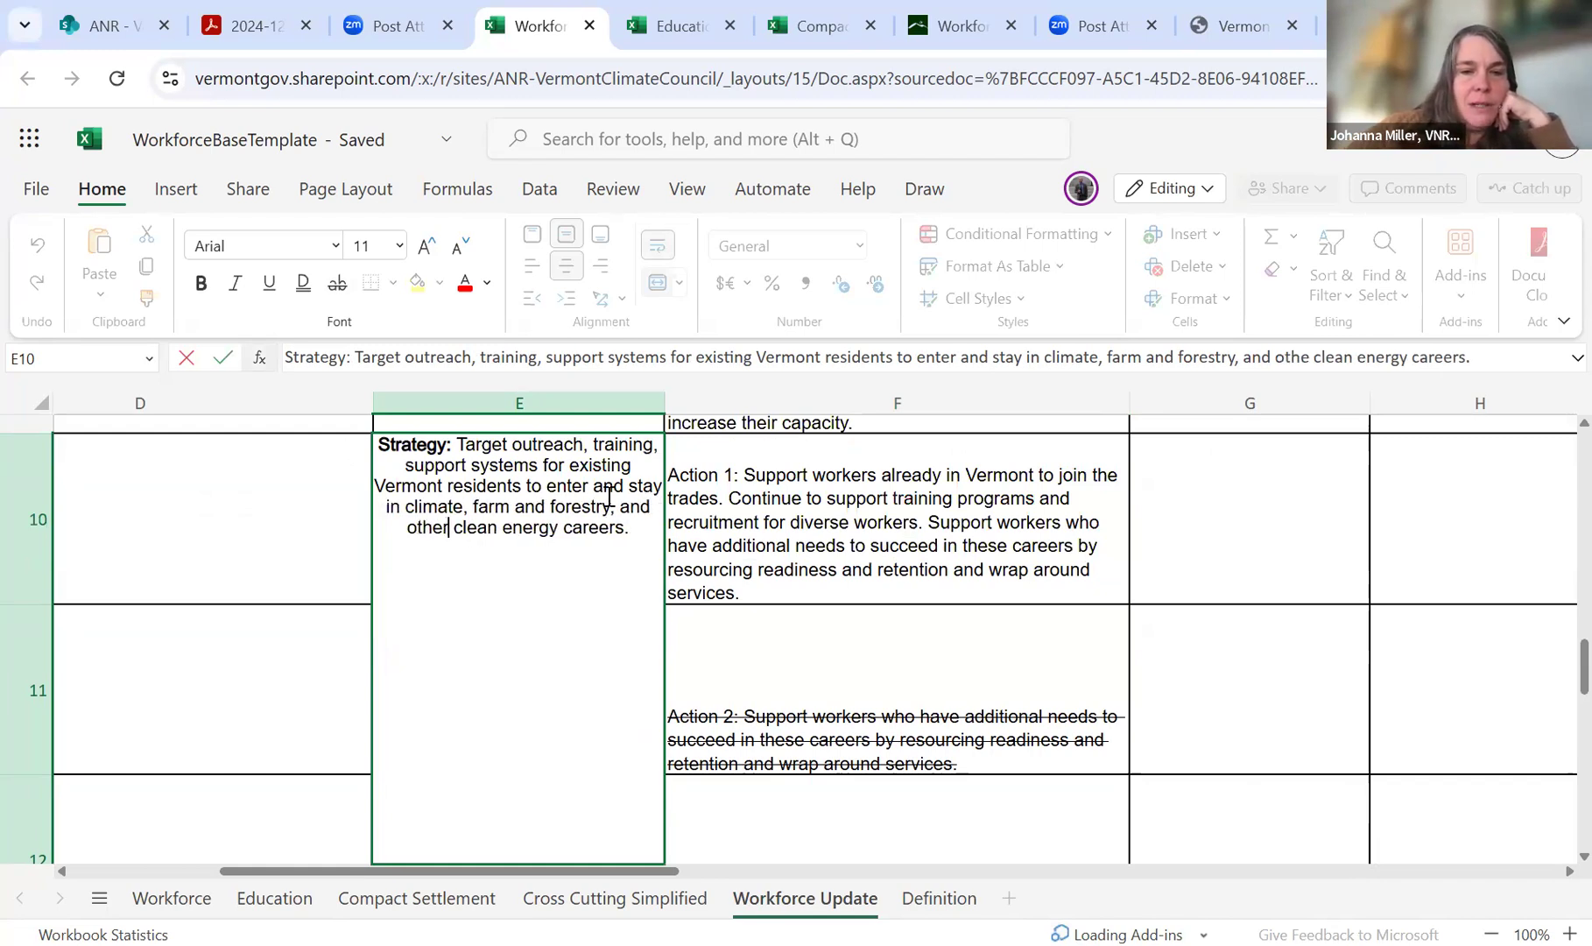
pyautogui.doubleClick(564, 526)
pyautogui.write('and resilie')
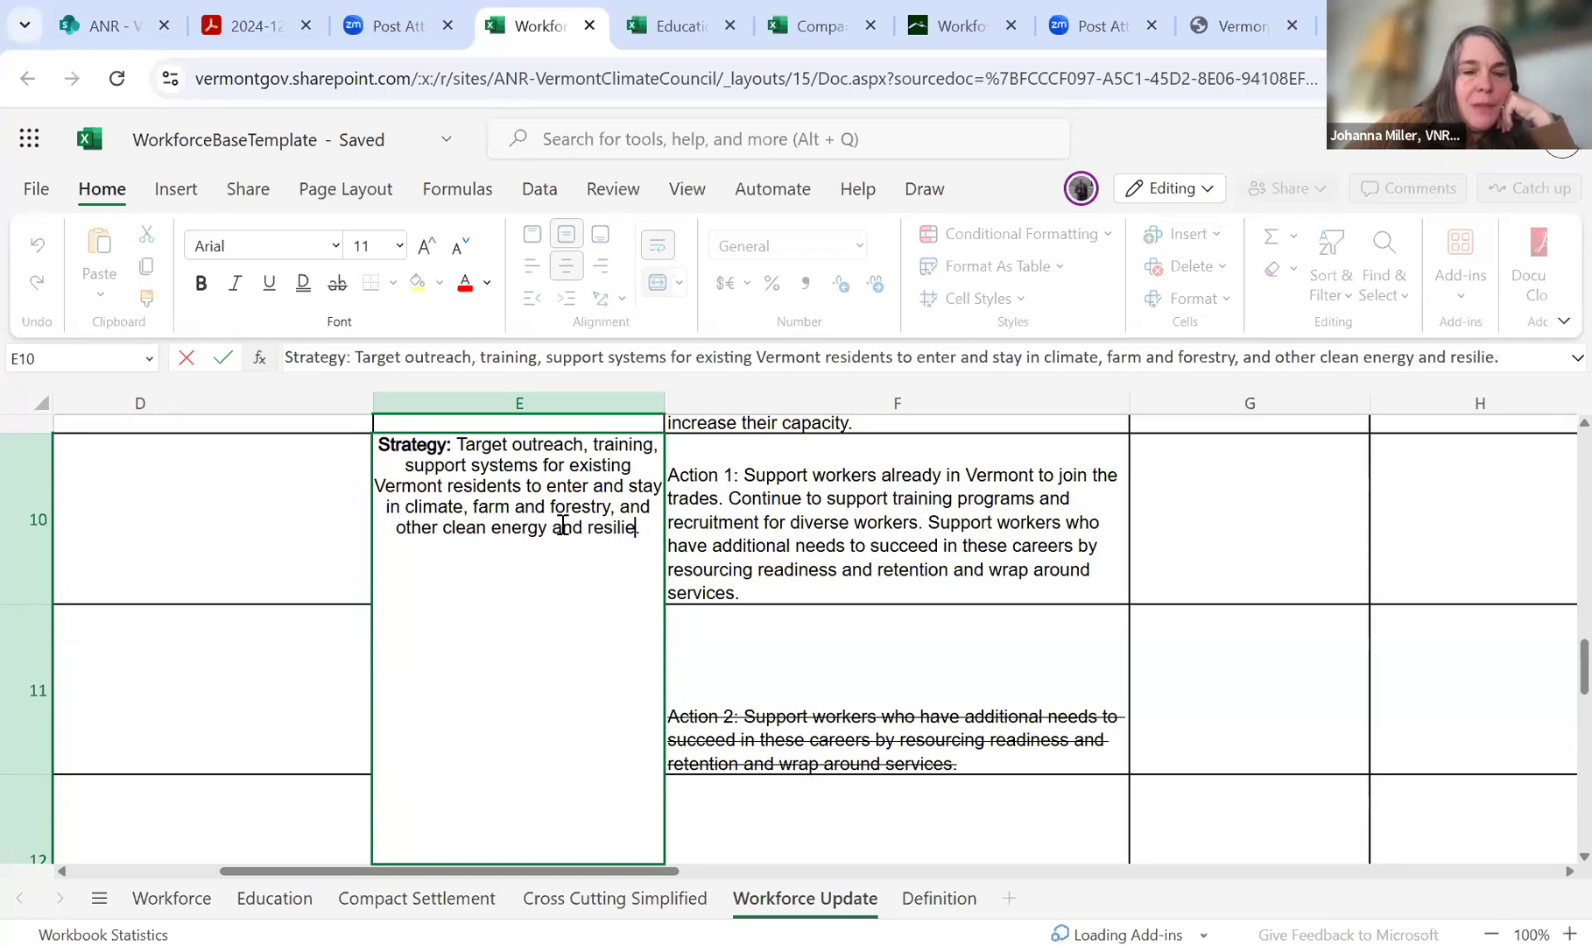
pyautogui.write('nce cae')
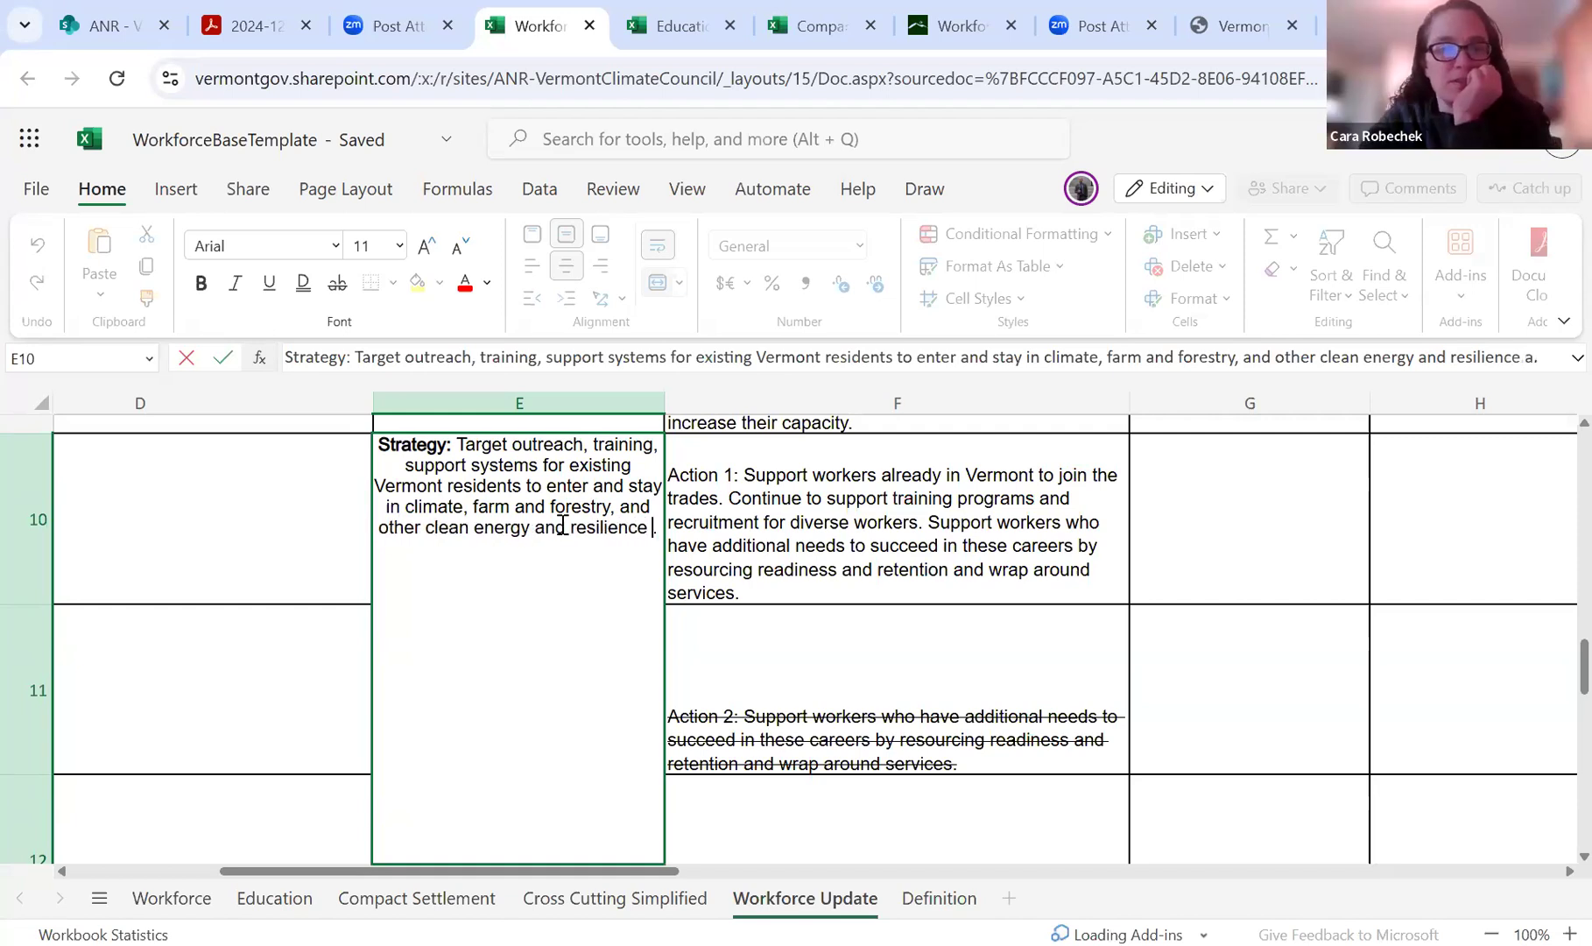
pyautogui.press('BackSpace')
pyautogui.write('reers')
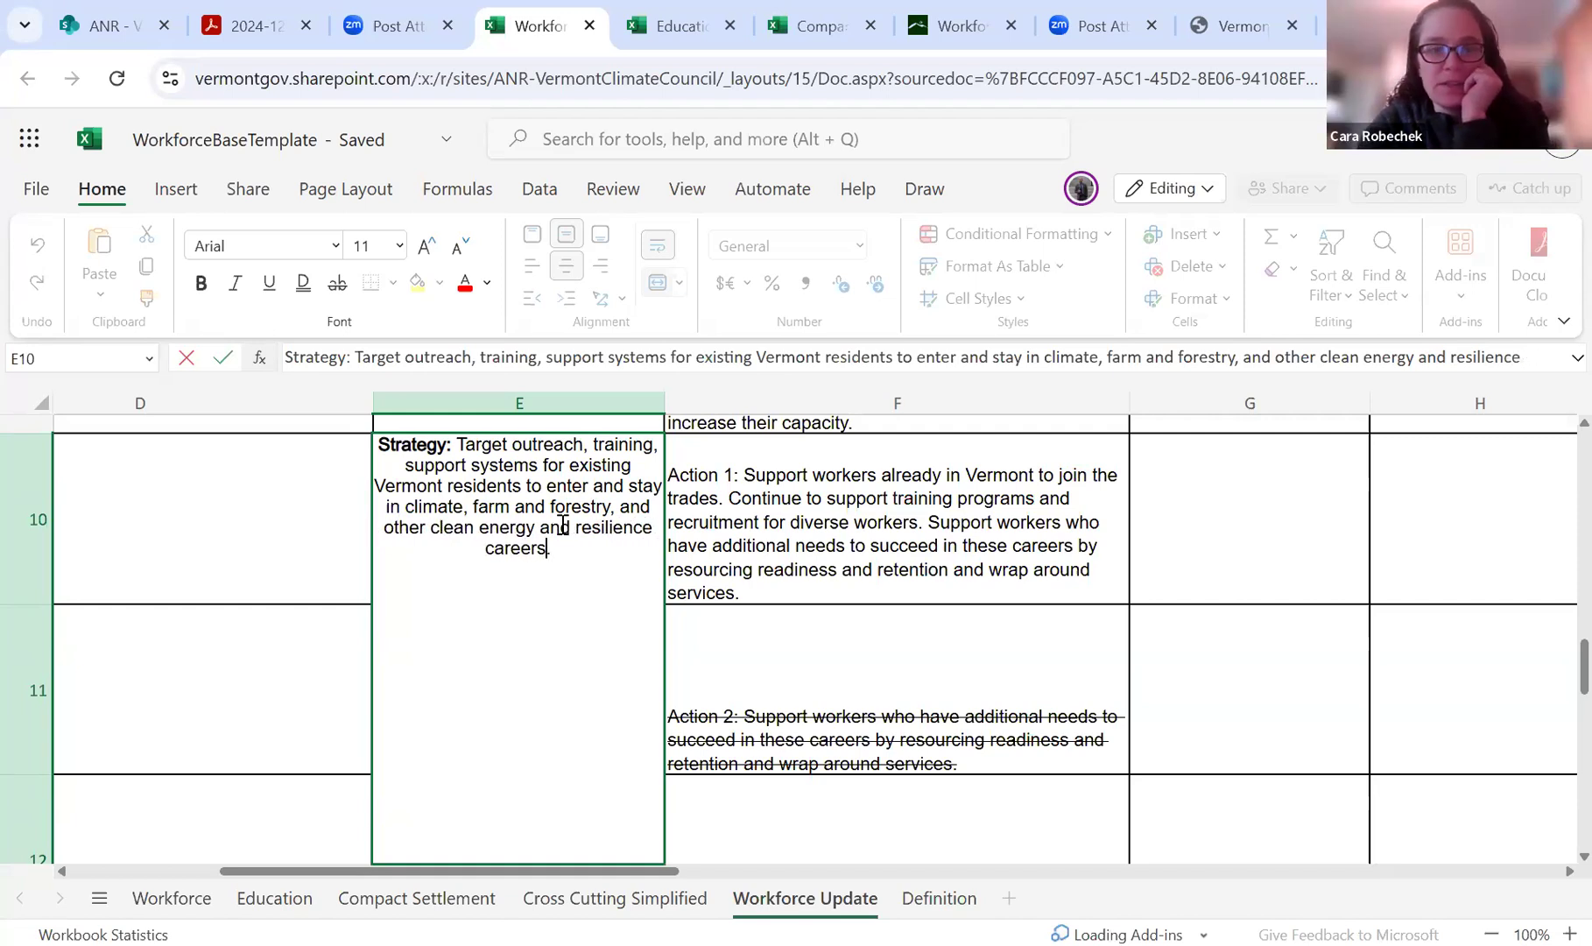
# - Insert "careers, such as" between "climate" and "farm and forestry" in the strategy in E10
pyautogui.click(462, 508)
pyautogui.write('care')
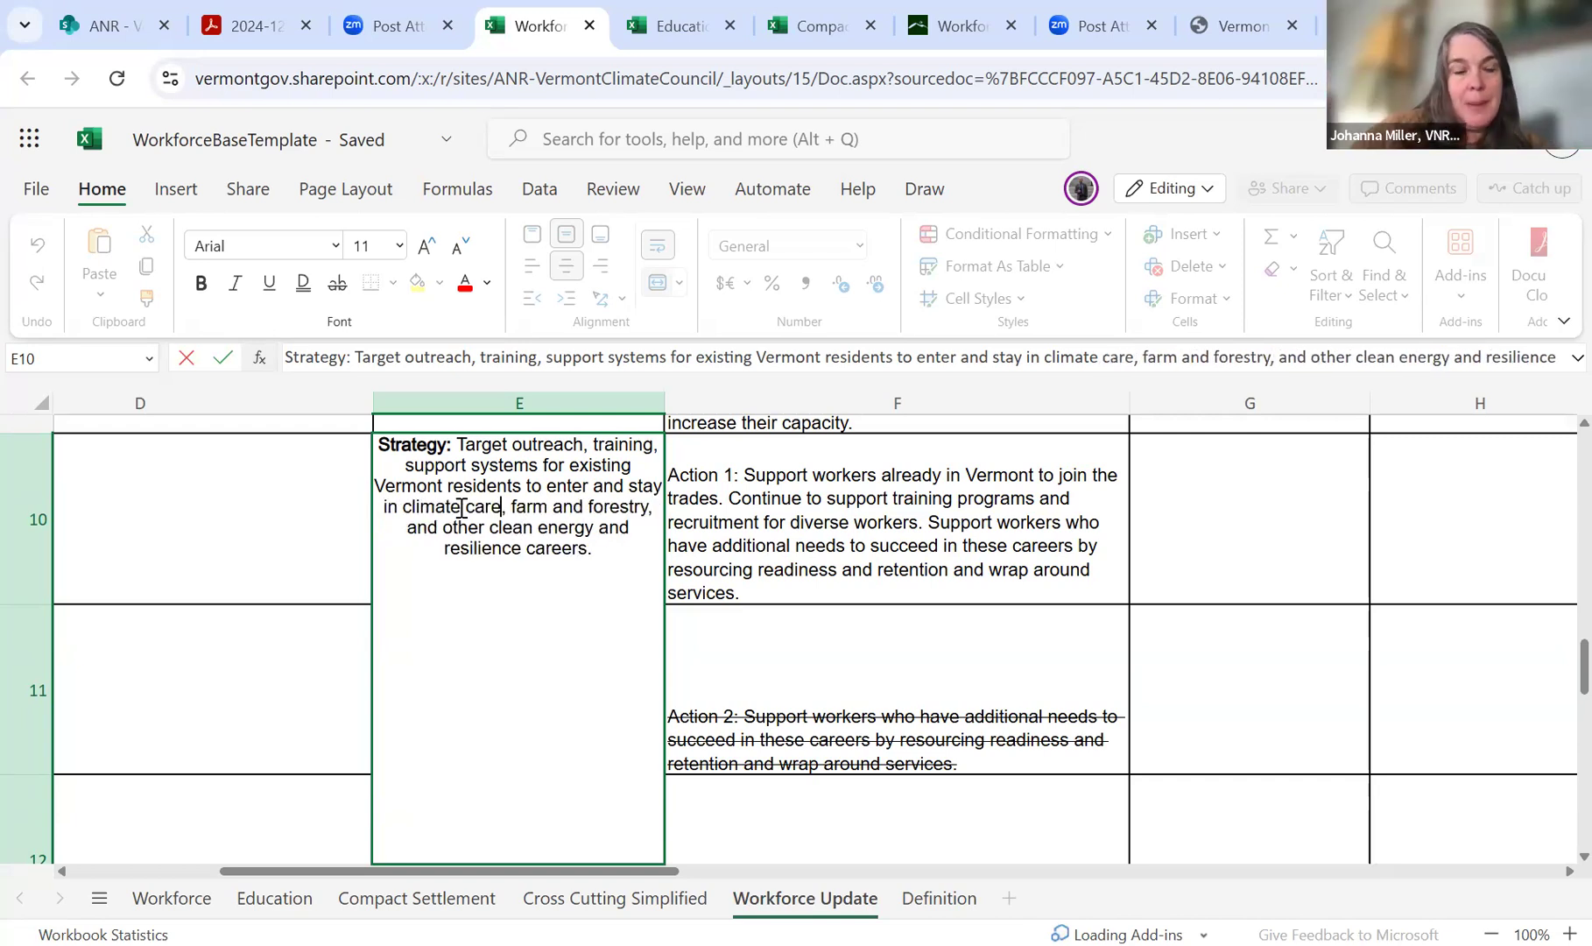
pyautogui.write('ers')
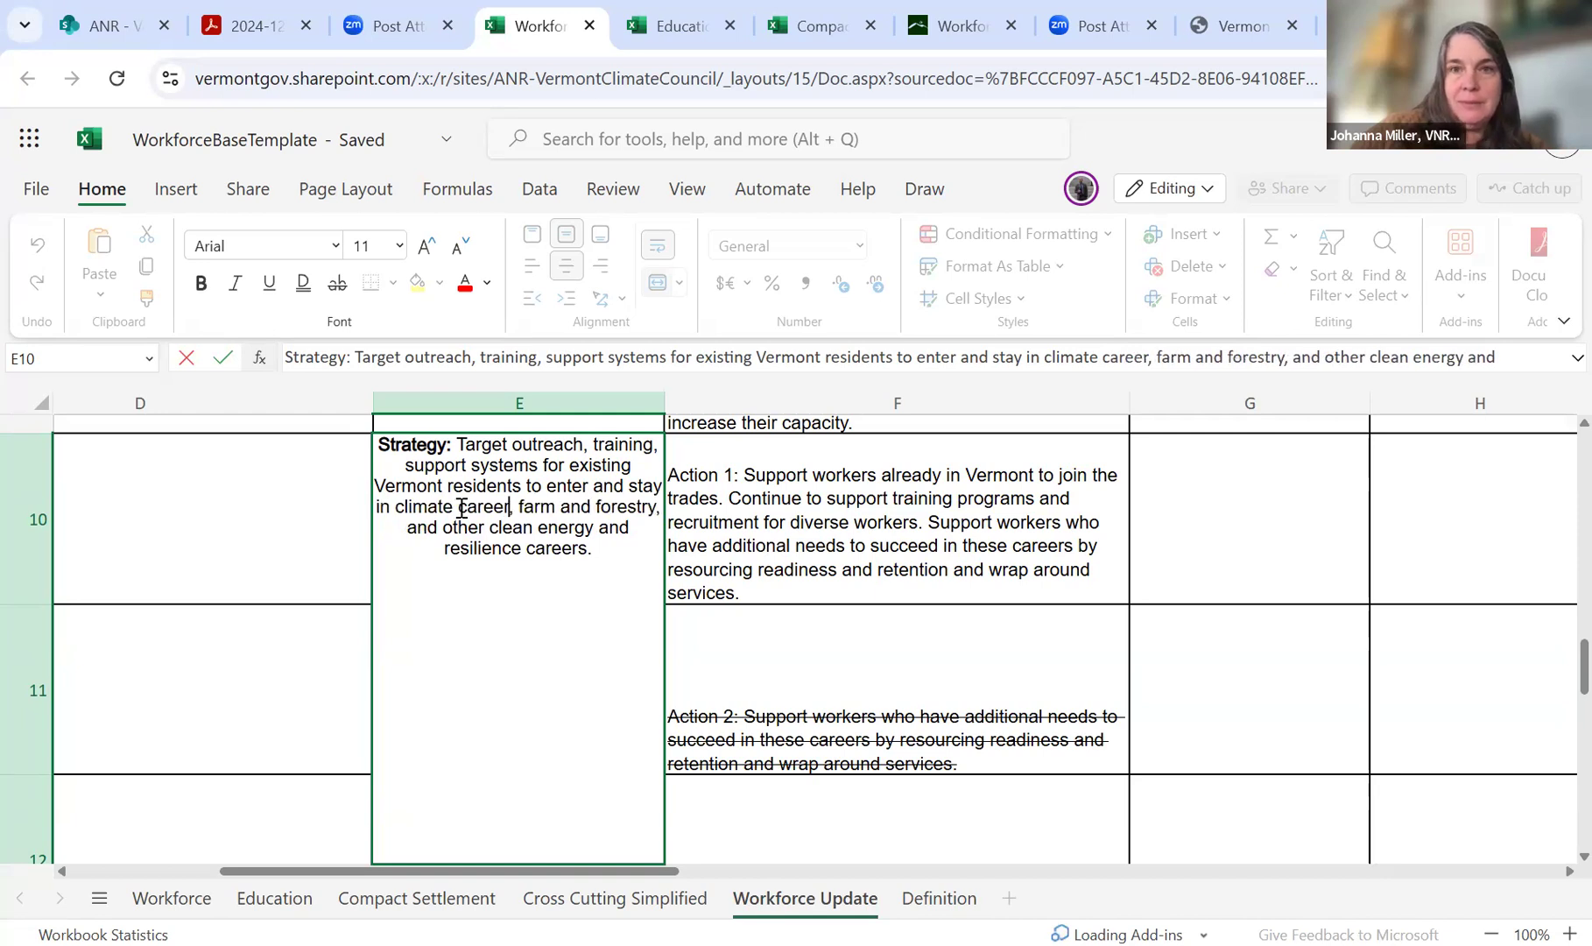
pyautogui.click(553, 509)
pyautogui.write('su')
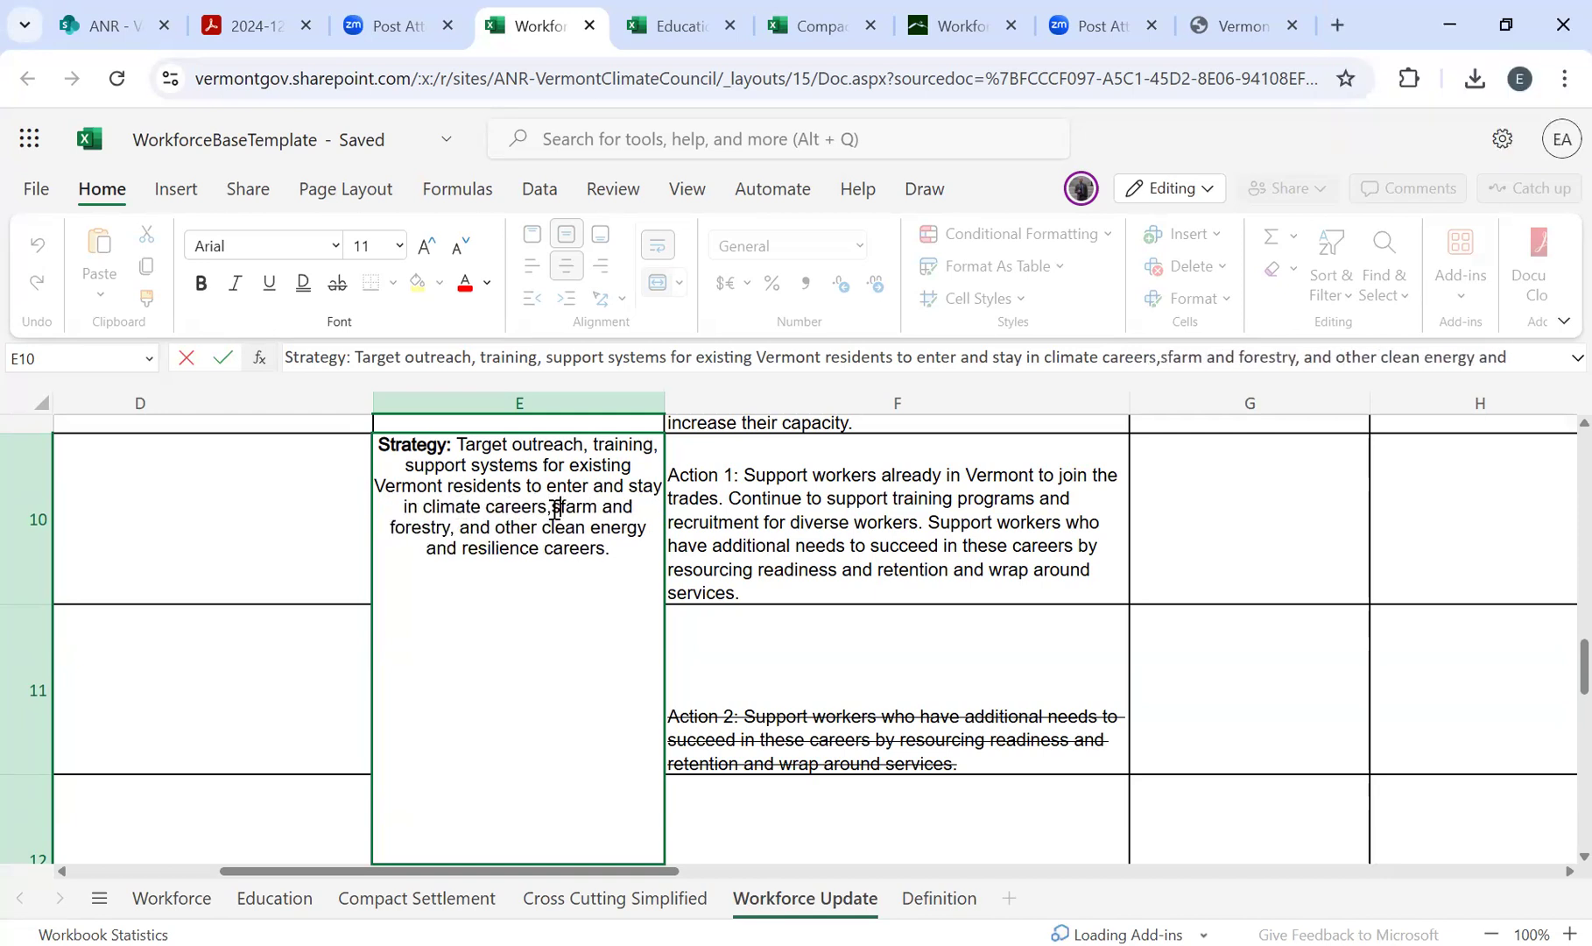
pyautogui.write('ch as')
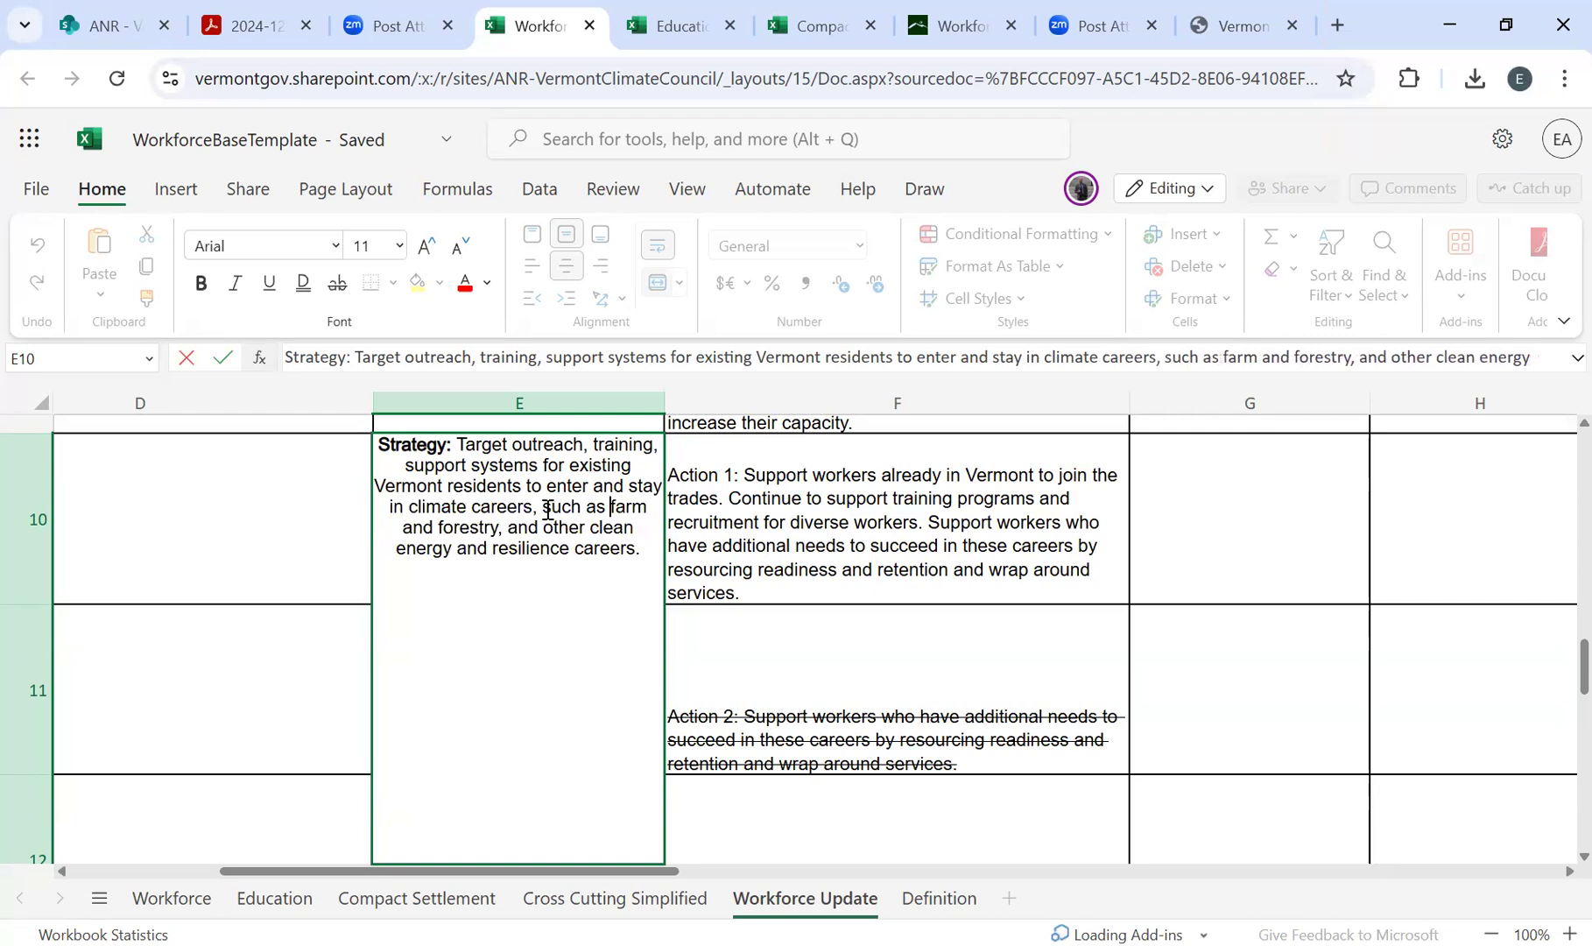
# - Delete "and" before "other clean energy" in the strategy in E10 and commit the cell
pyautogui.click(543, 523)
pyautogui.press('BackSpace')
pyautogui.press('BackSpace')
pyautogui.press('BackSpace')
pyautogui.press('BackSpace')
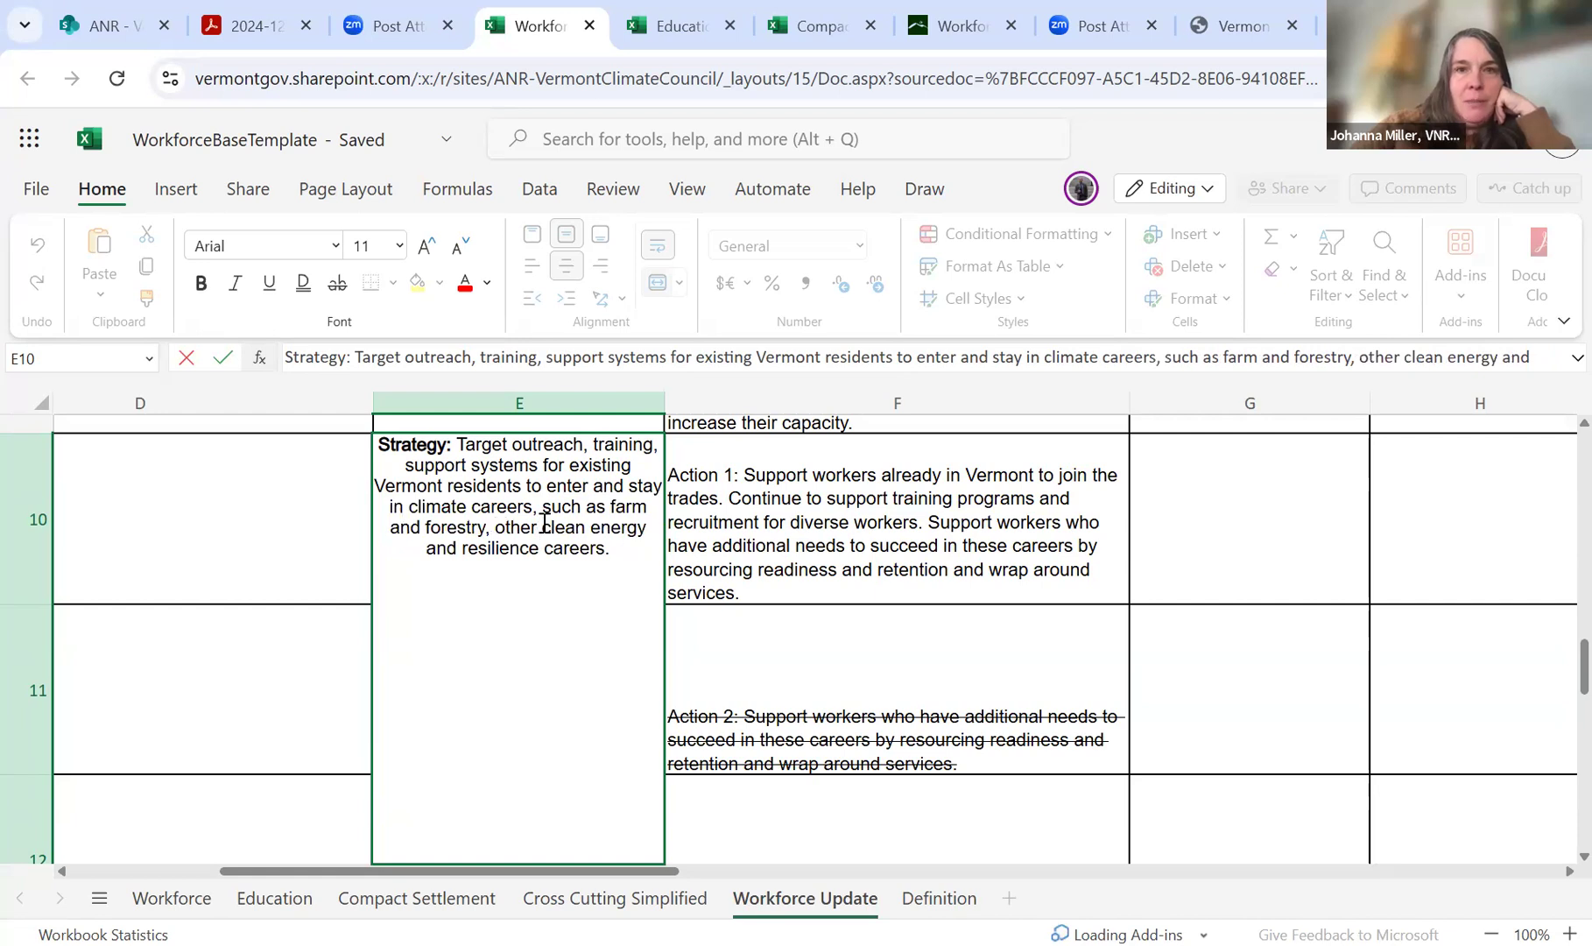
pyautogui.press('BackSpace')
pyautogui.press('BackSpace')
pyautogui.press('BackSpace')
pyautogui.press('BackSpace')
pyautogui.press('BackSpace')
pyautogui.press('BackSpace')
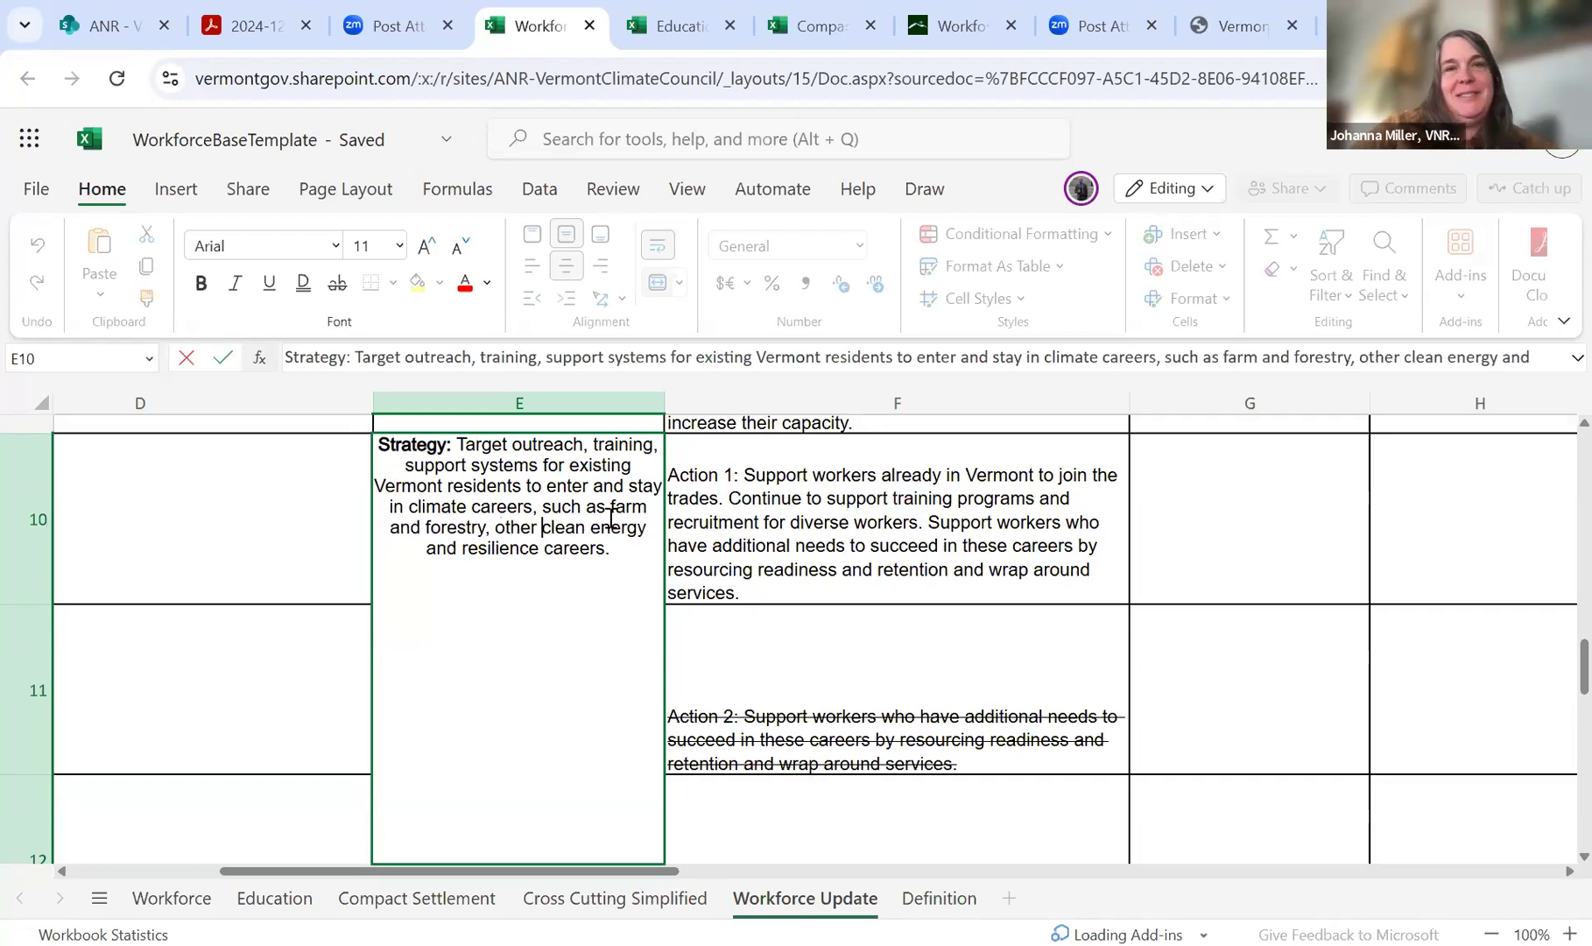
pyautogui.click(907, 592)
# - Remove "other" before "clean energy" in the strategy in E10 and commit the cell
pyautogui.scroll(-1, 1073, 786)
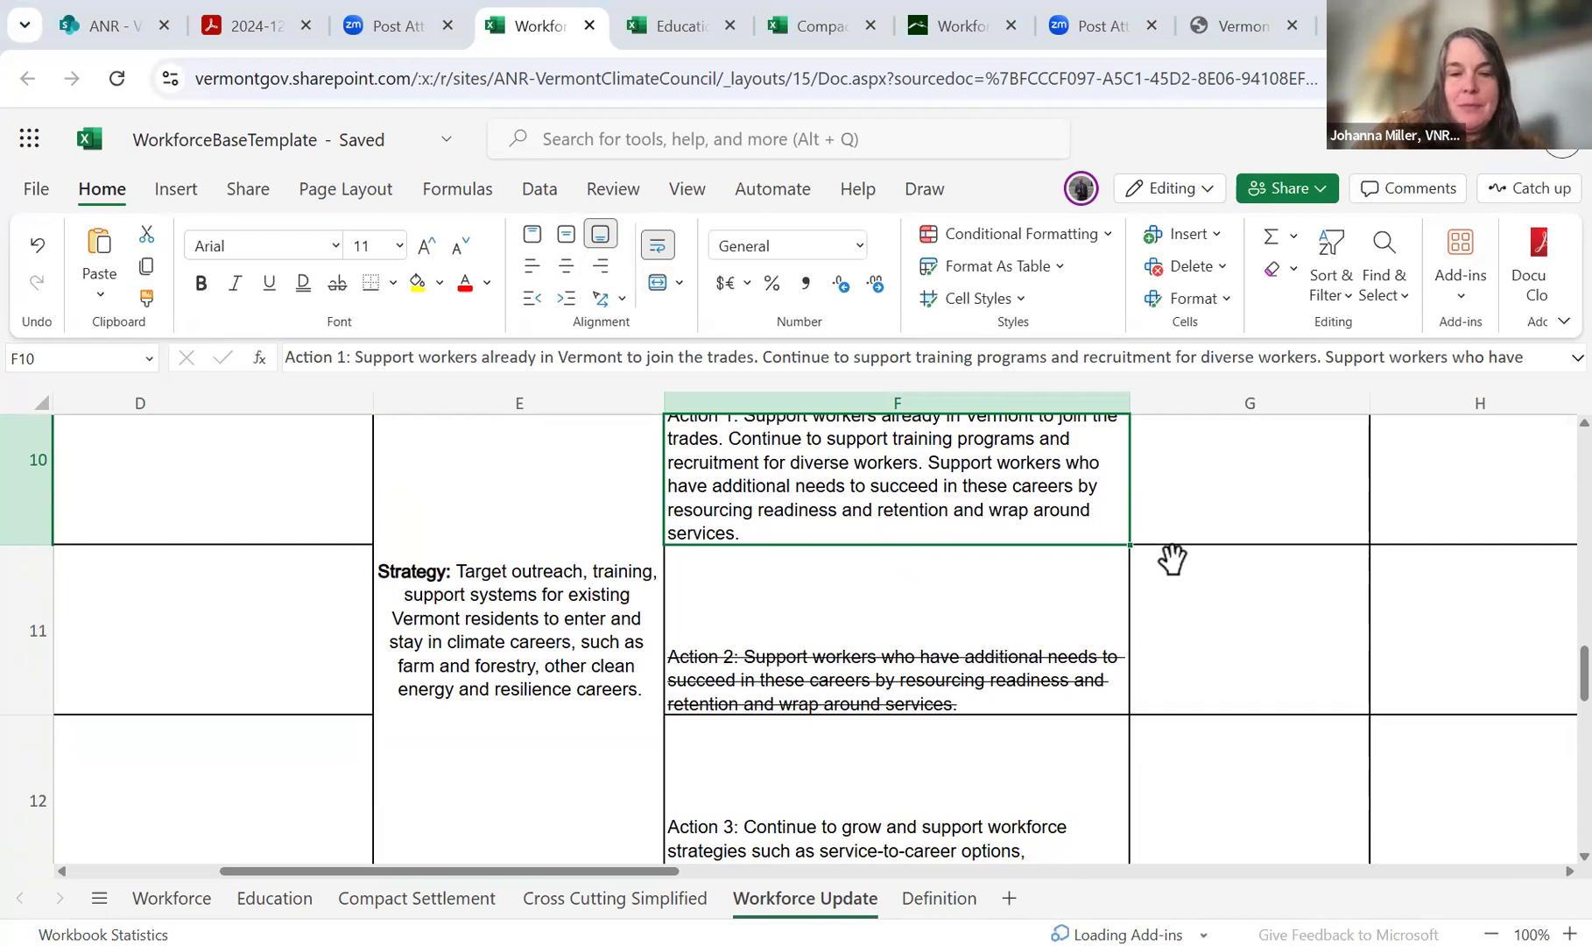
pyautogui.scroll(-1, 587, 556)
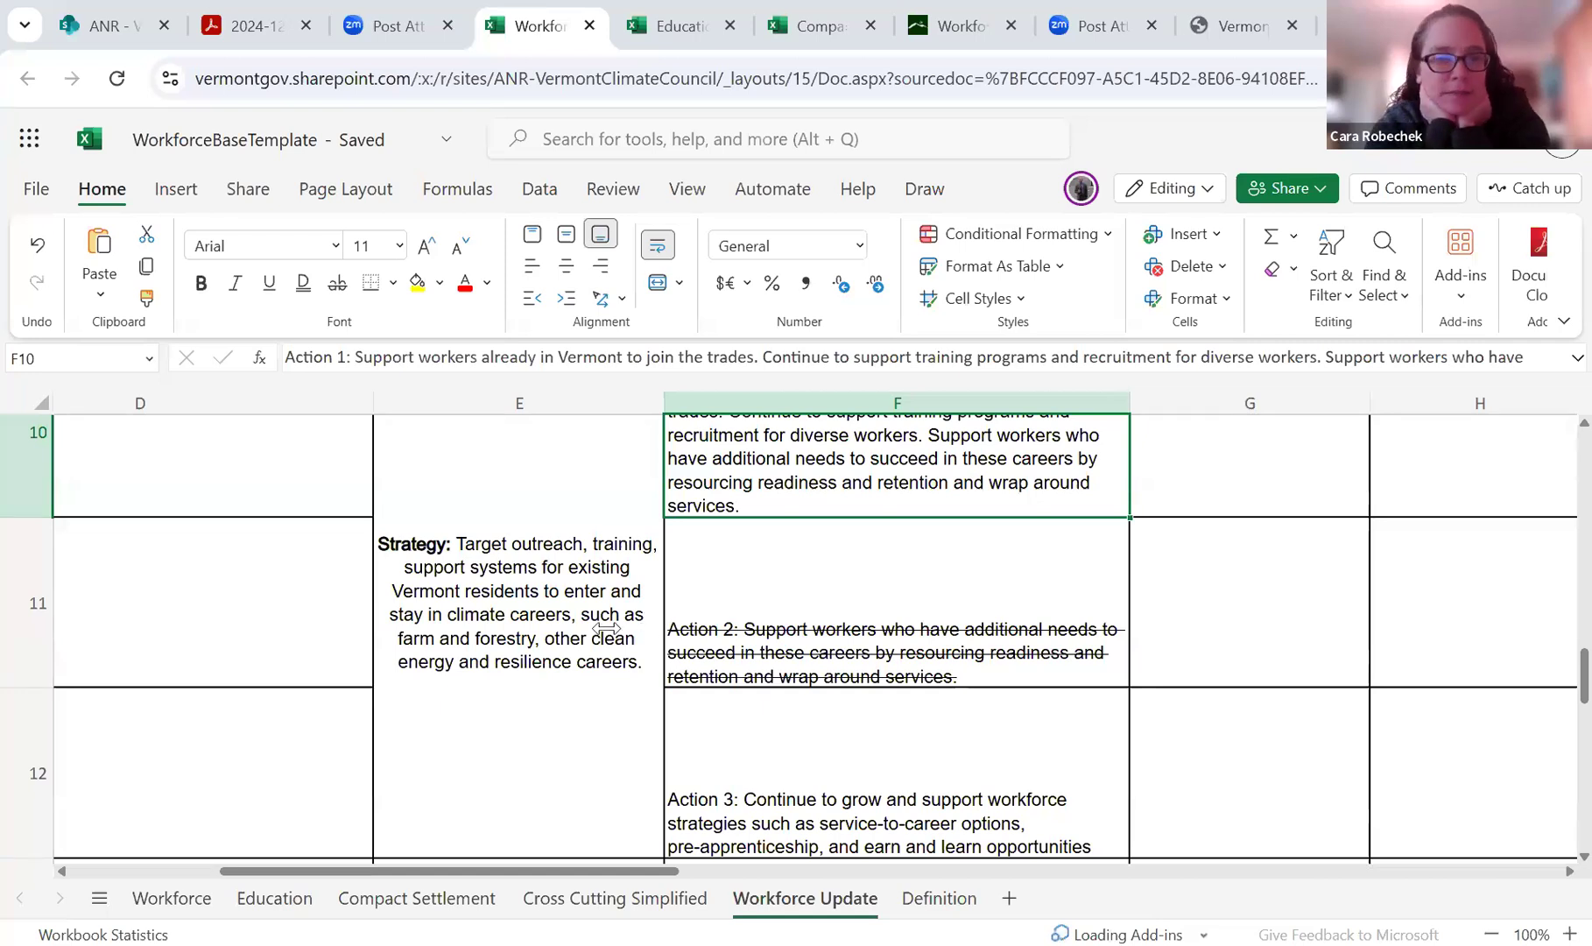
pyautogui.doubleClick(550, 527)
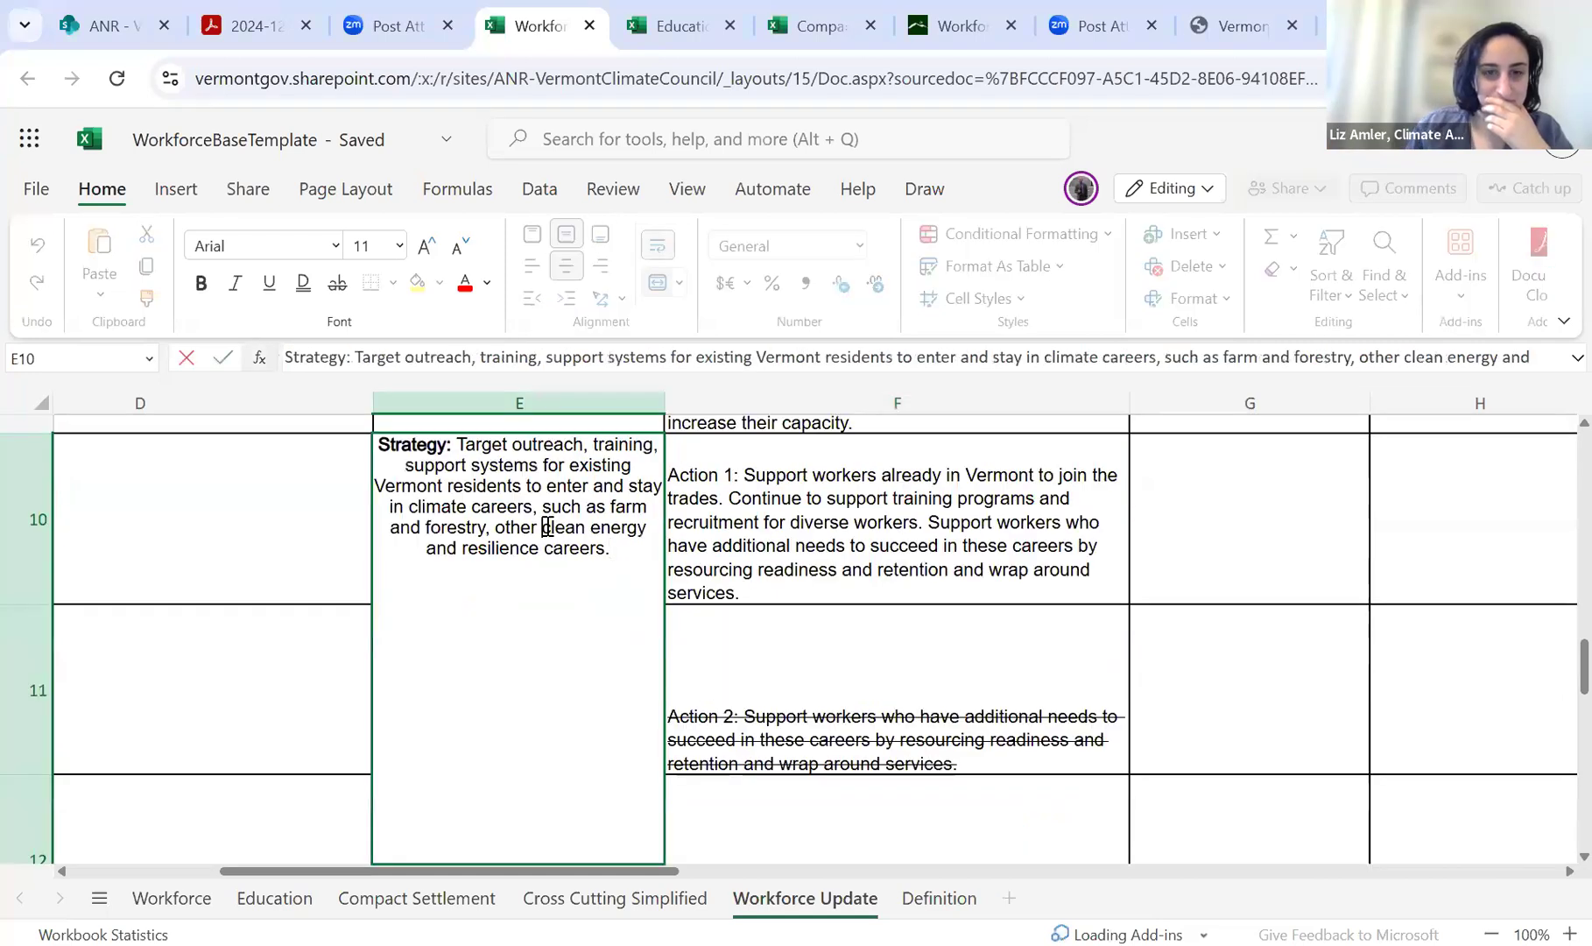
pyautogui.press('BackSpace')
pyautogui.press('BackSpace')
pyautogui.press('BackSpace')
pyautogui.press('BackSpace')
pyautogui.press('BackSpace')
pyautogui.press('BackSpace')
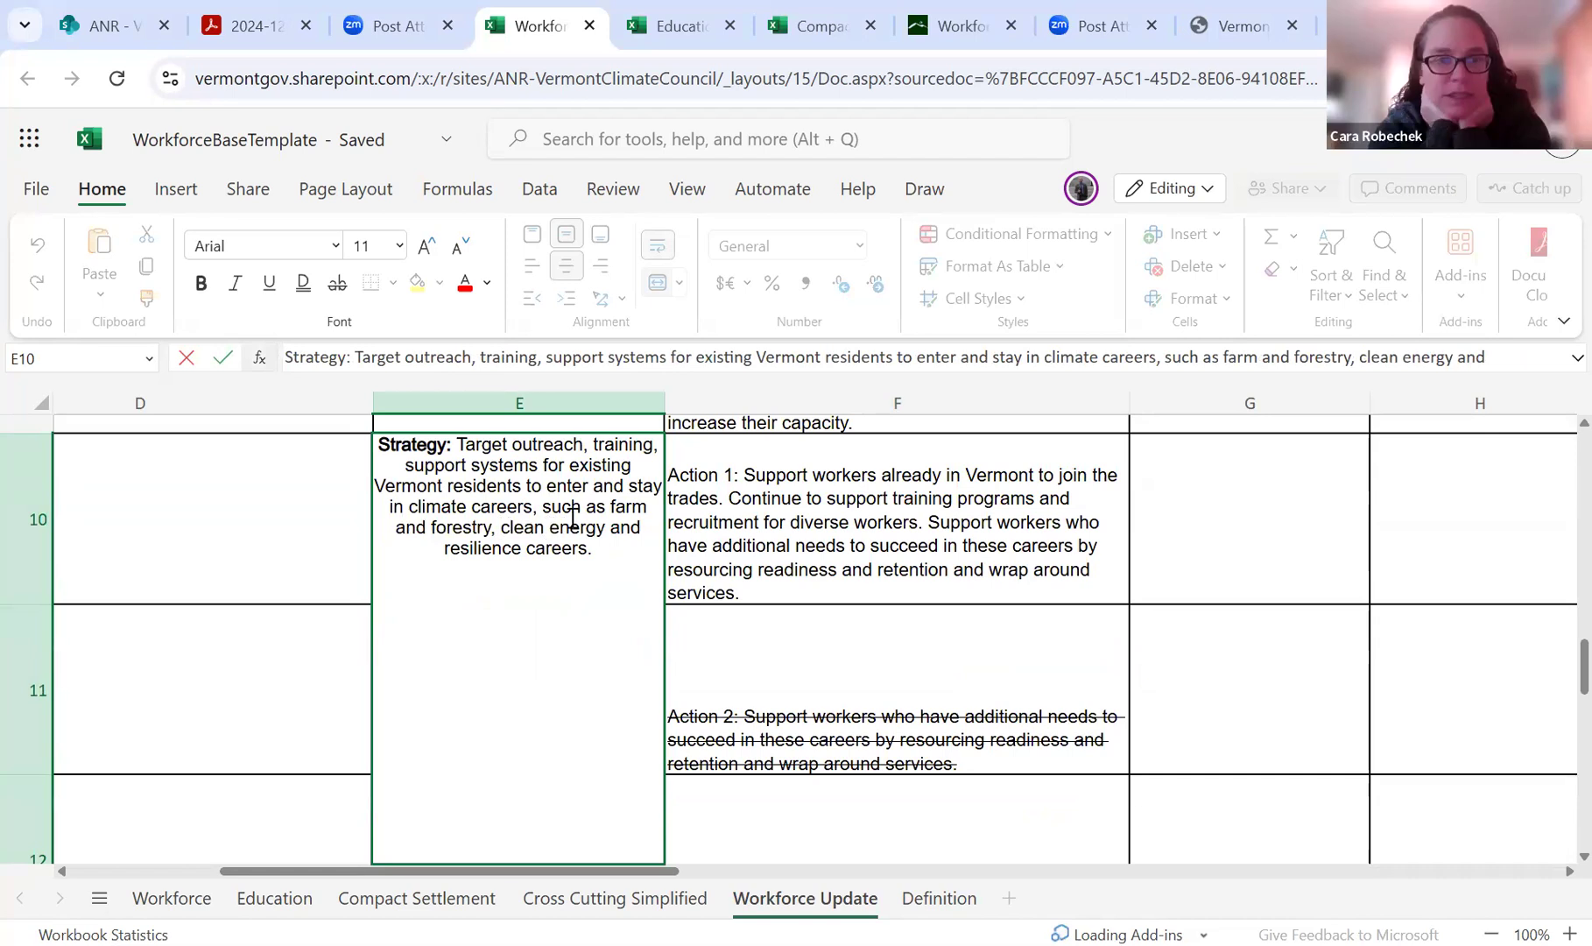
pyautogui.click(738, 567)
# - Review the revised strategy in E10 alongside its Actions 1 to 3 in rows 10 to 12
pyautogui.scroll(-2, 732, 574)
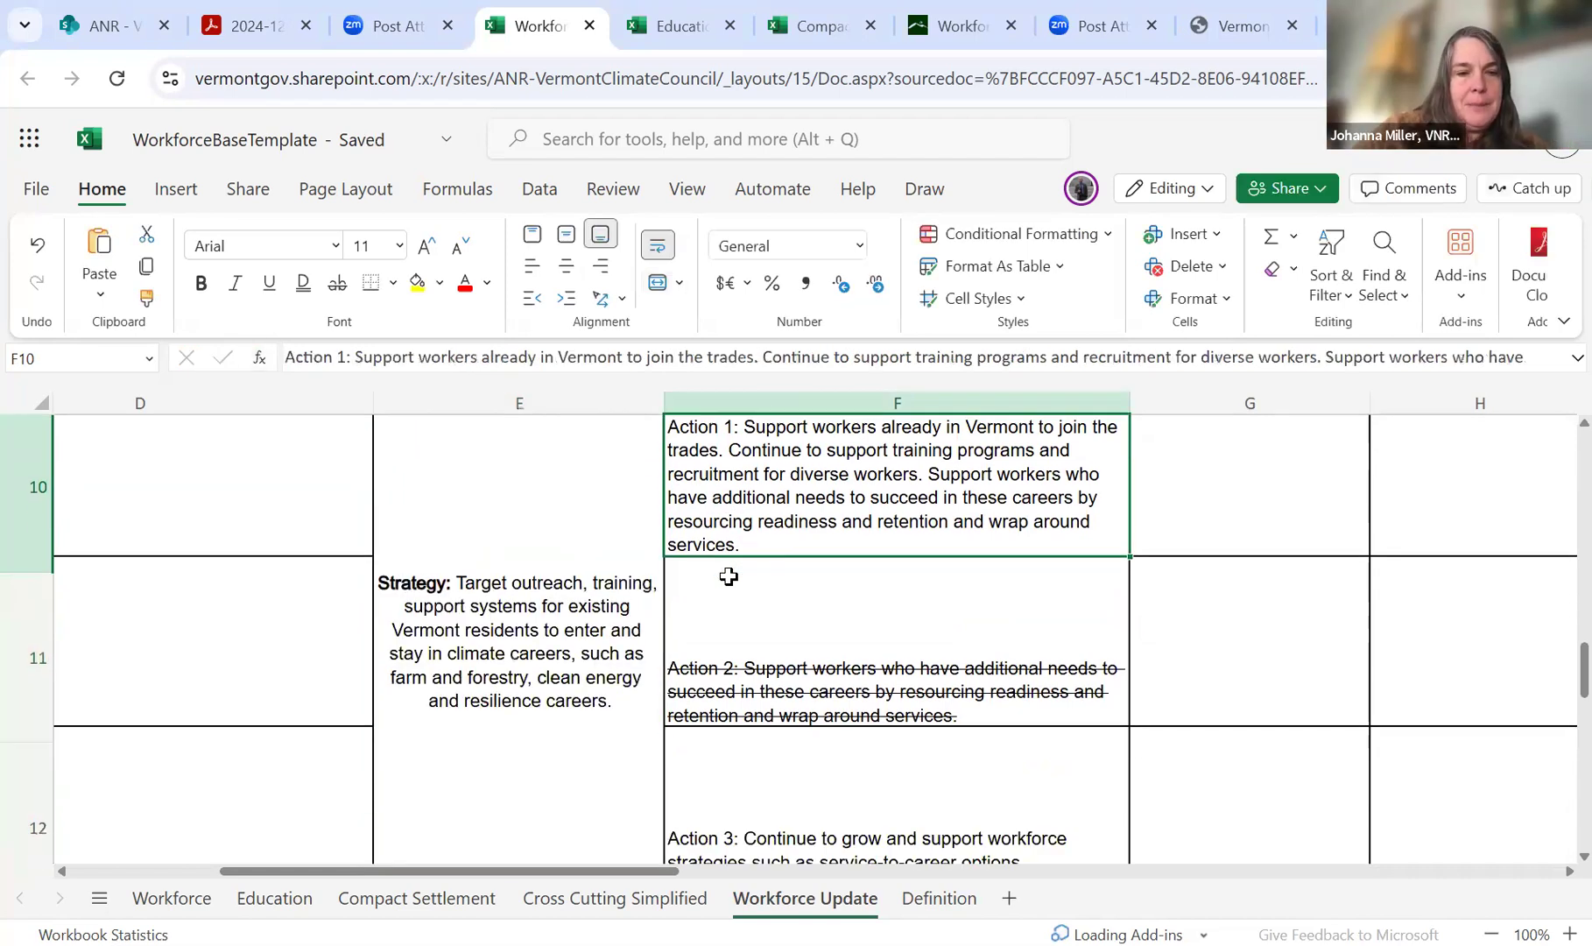
pyautogui.scroll(-2, 1141, 735)
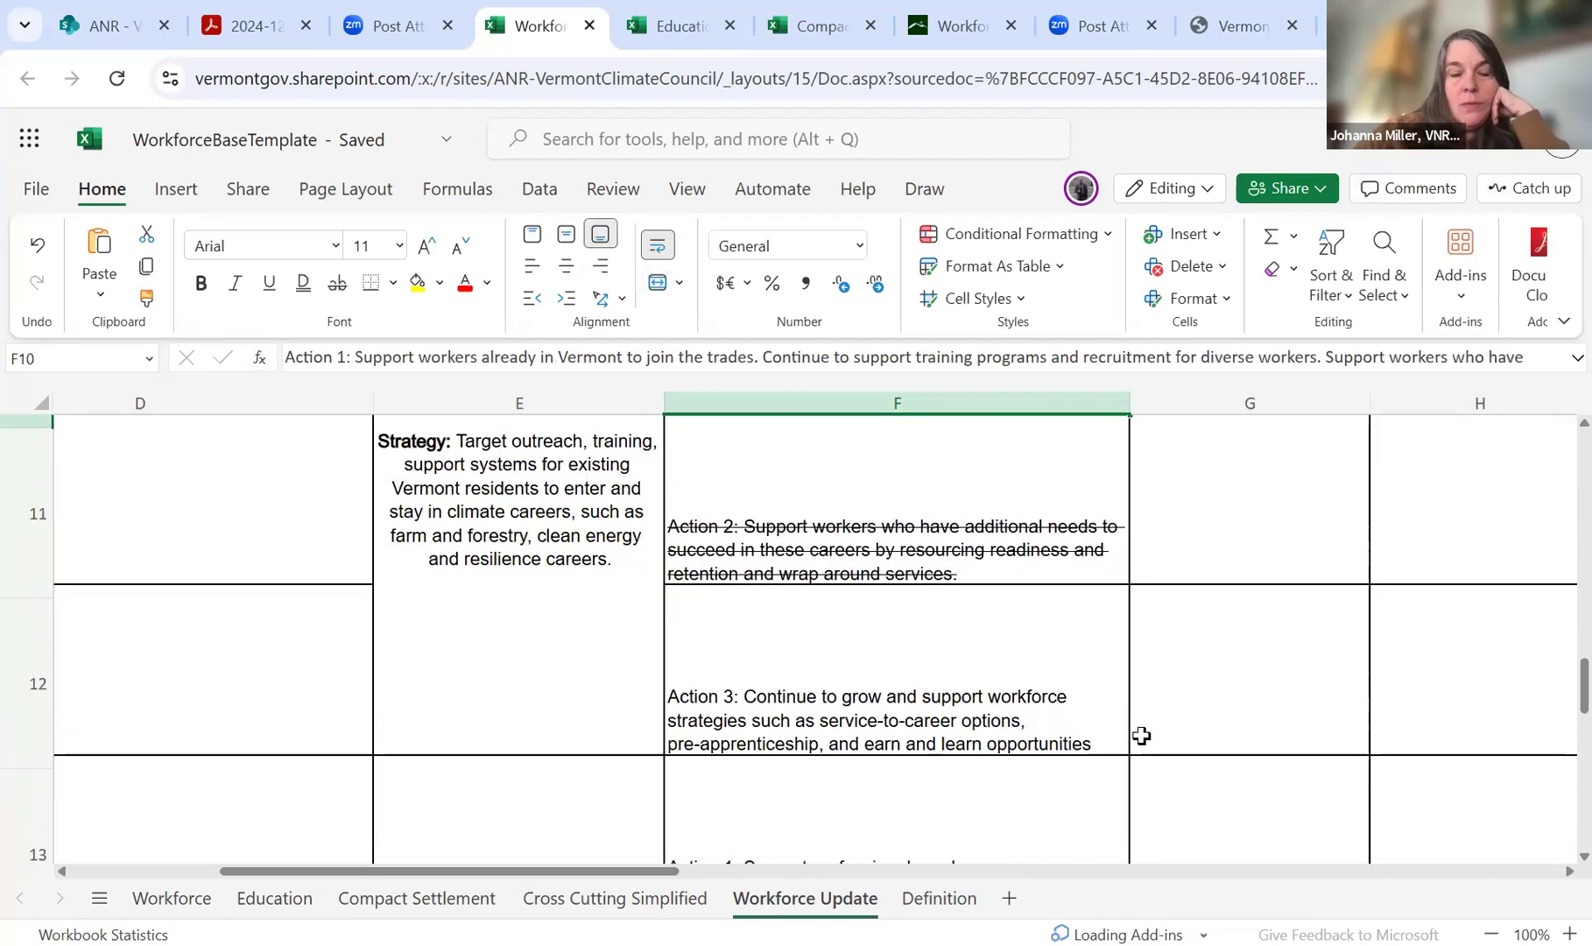
pyautogui.scroll(1, 1141, 735)
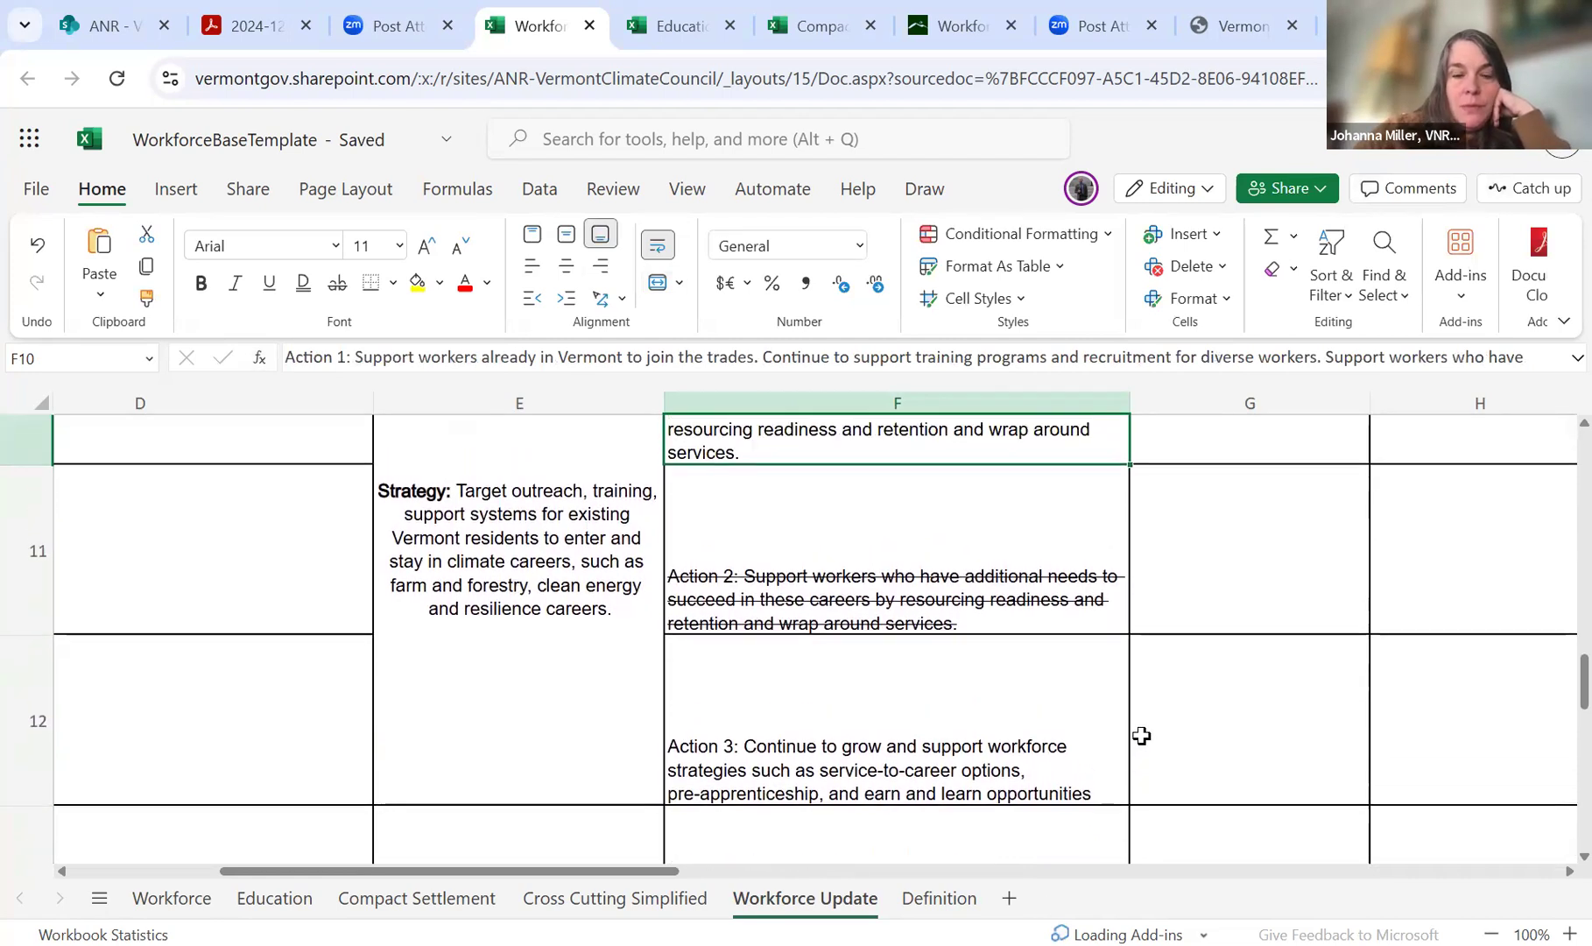
pyautogui.scroll(1, 1140, 736)
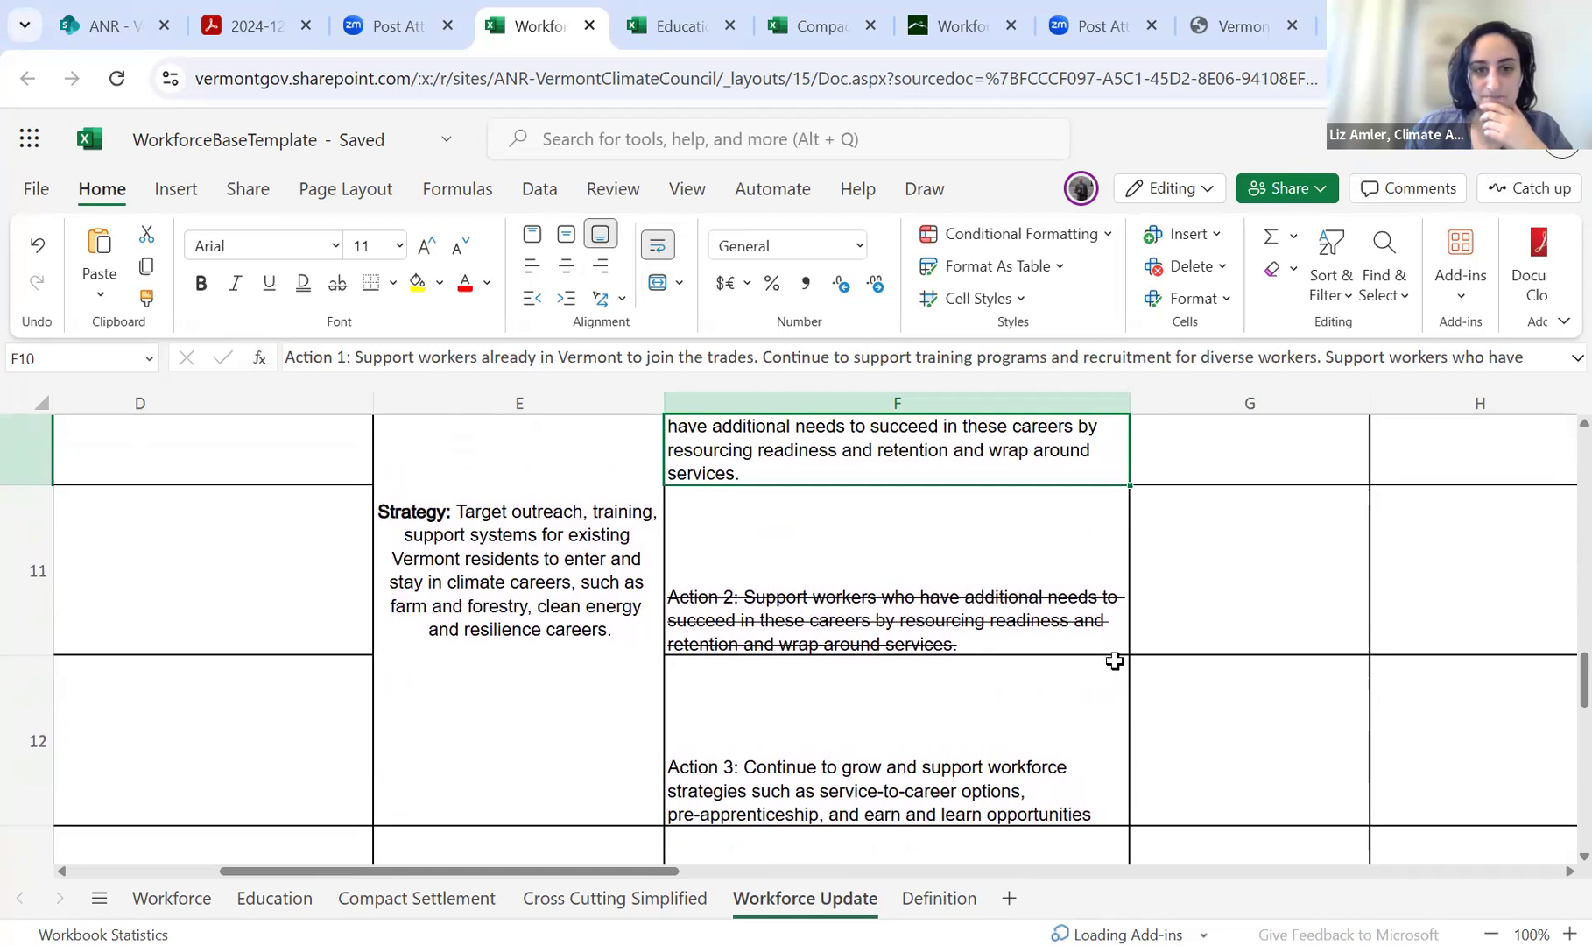
pyautogui.scroll(-1, 1113, 659)
pyautogui.scroll(2, 1114, 660)
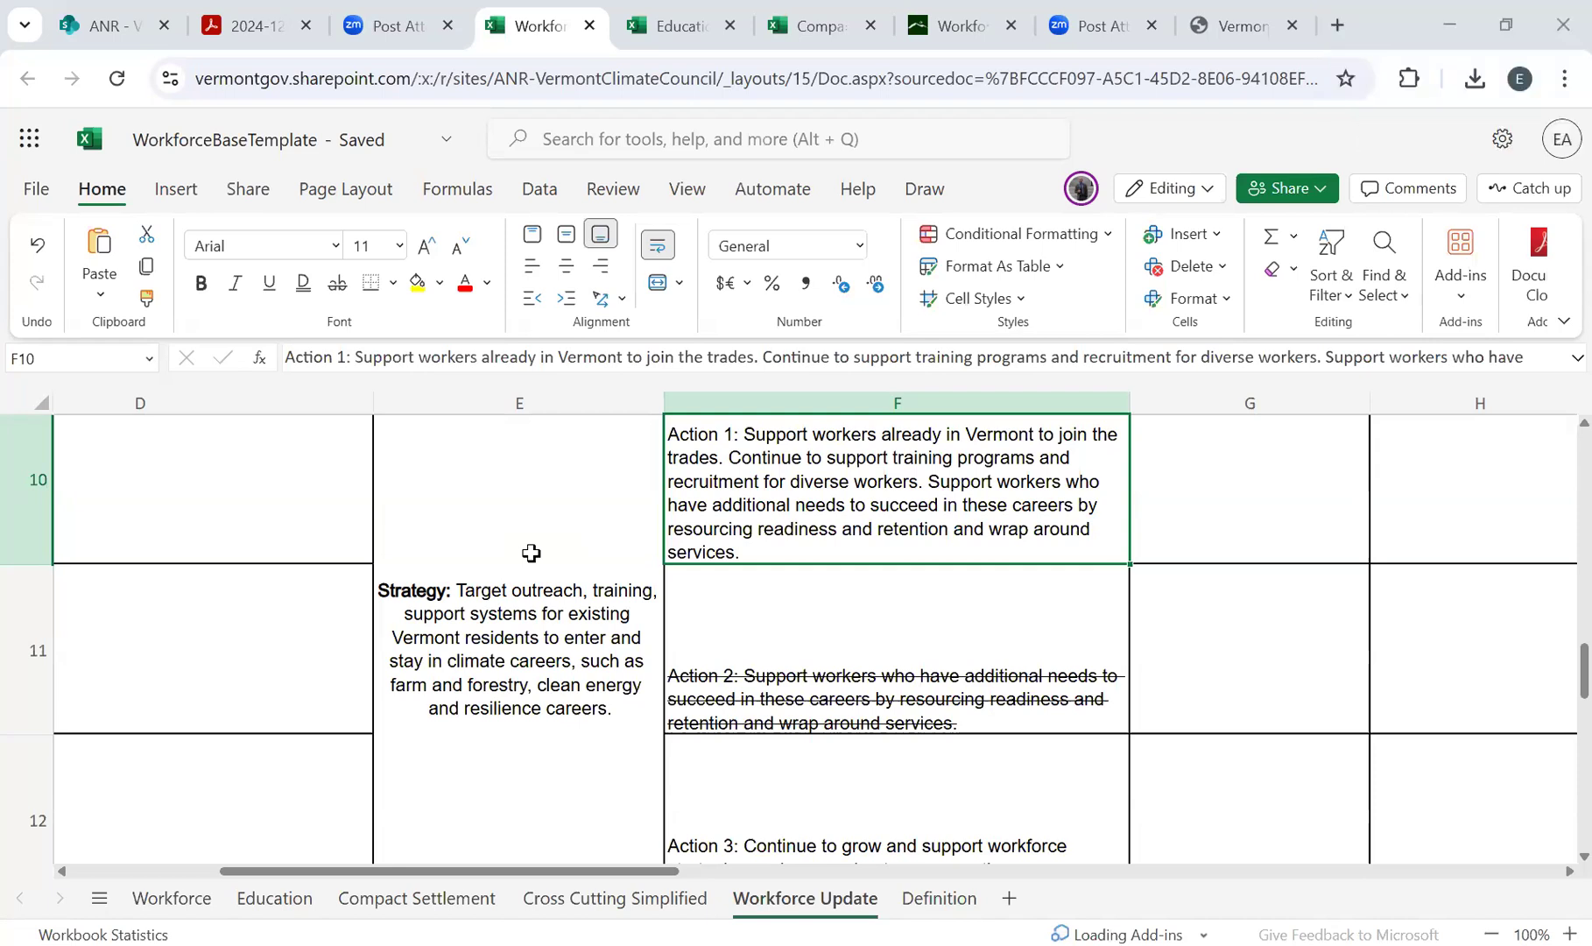
pyautogui.scroll(-2, 530, 553)
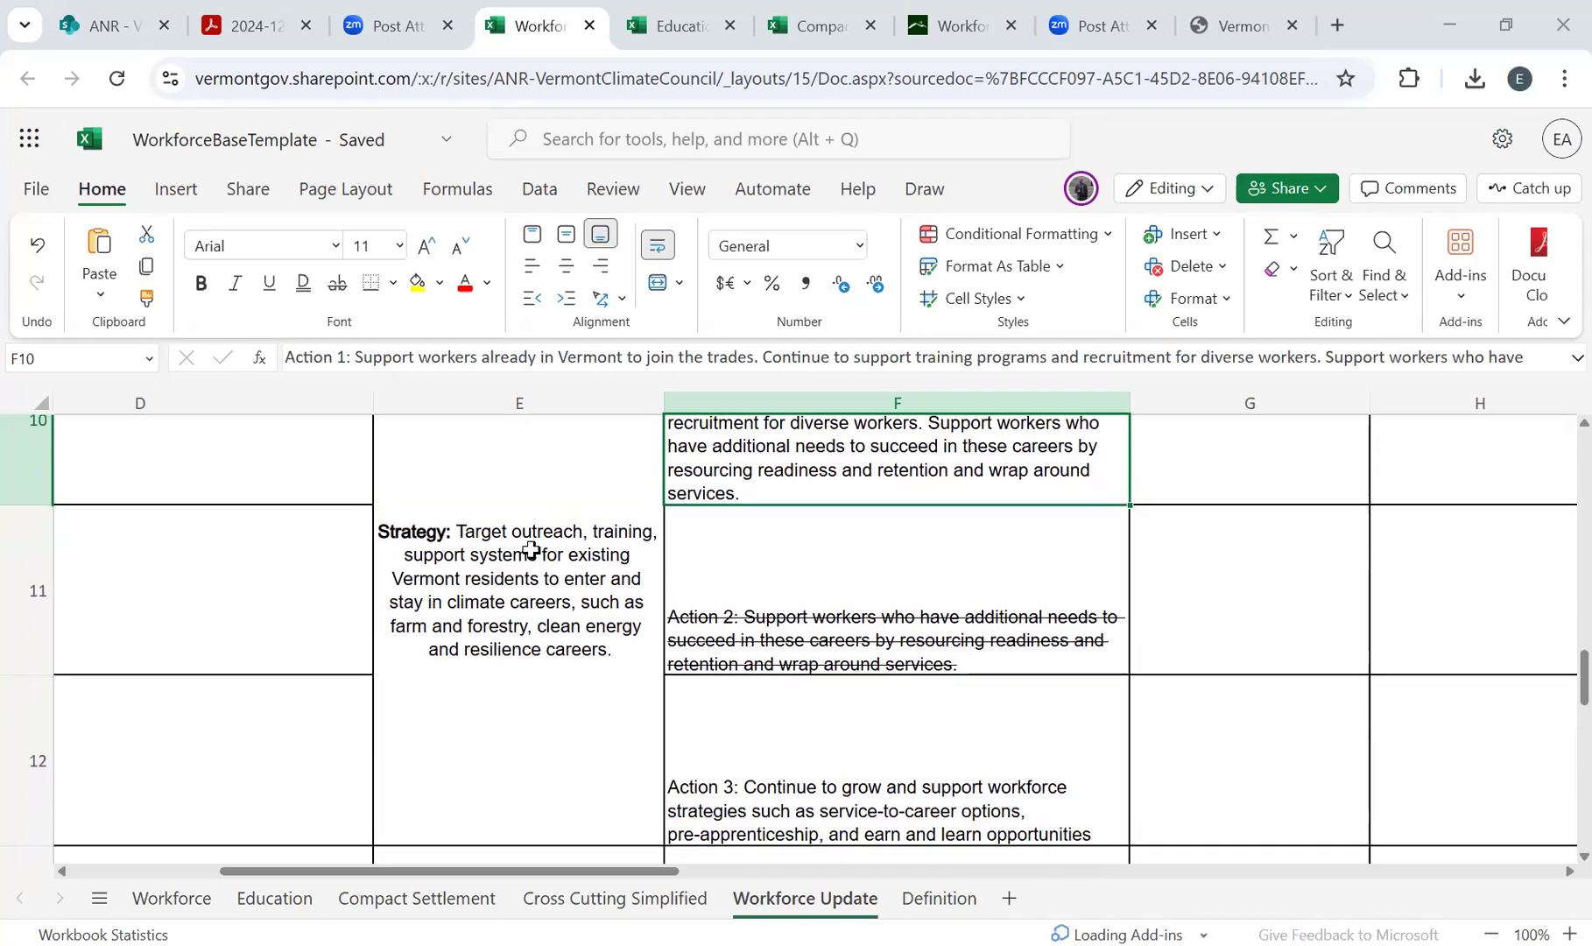
# - Examine the career path strategy in E13 and its accompanying actions in column F, rows 13 to 18
pyautogui.click(531, 550)
pyautogui.scroll(-3, 531, 550)
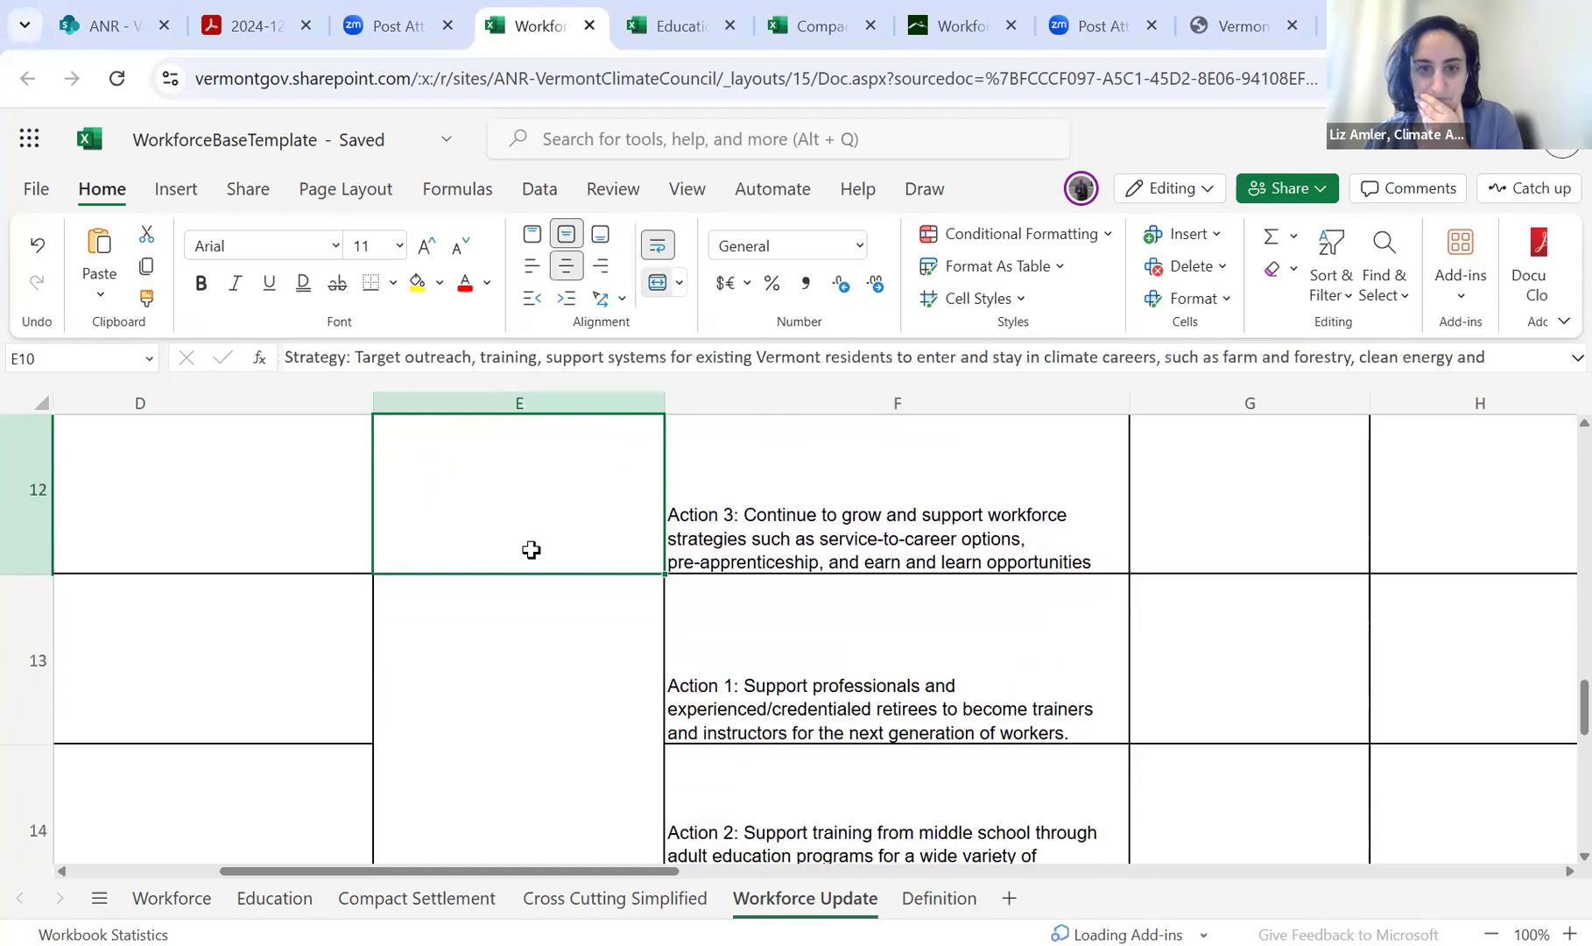
pyautogui.scroll(-3, 530, 550)
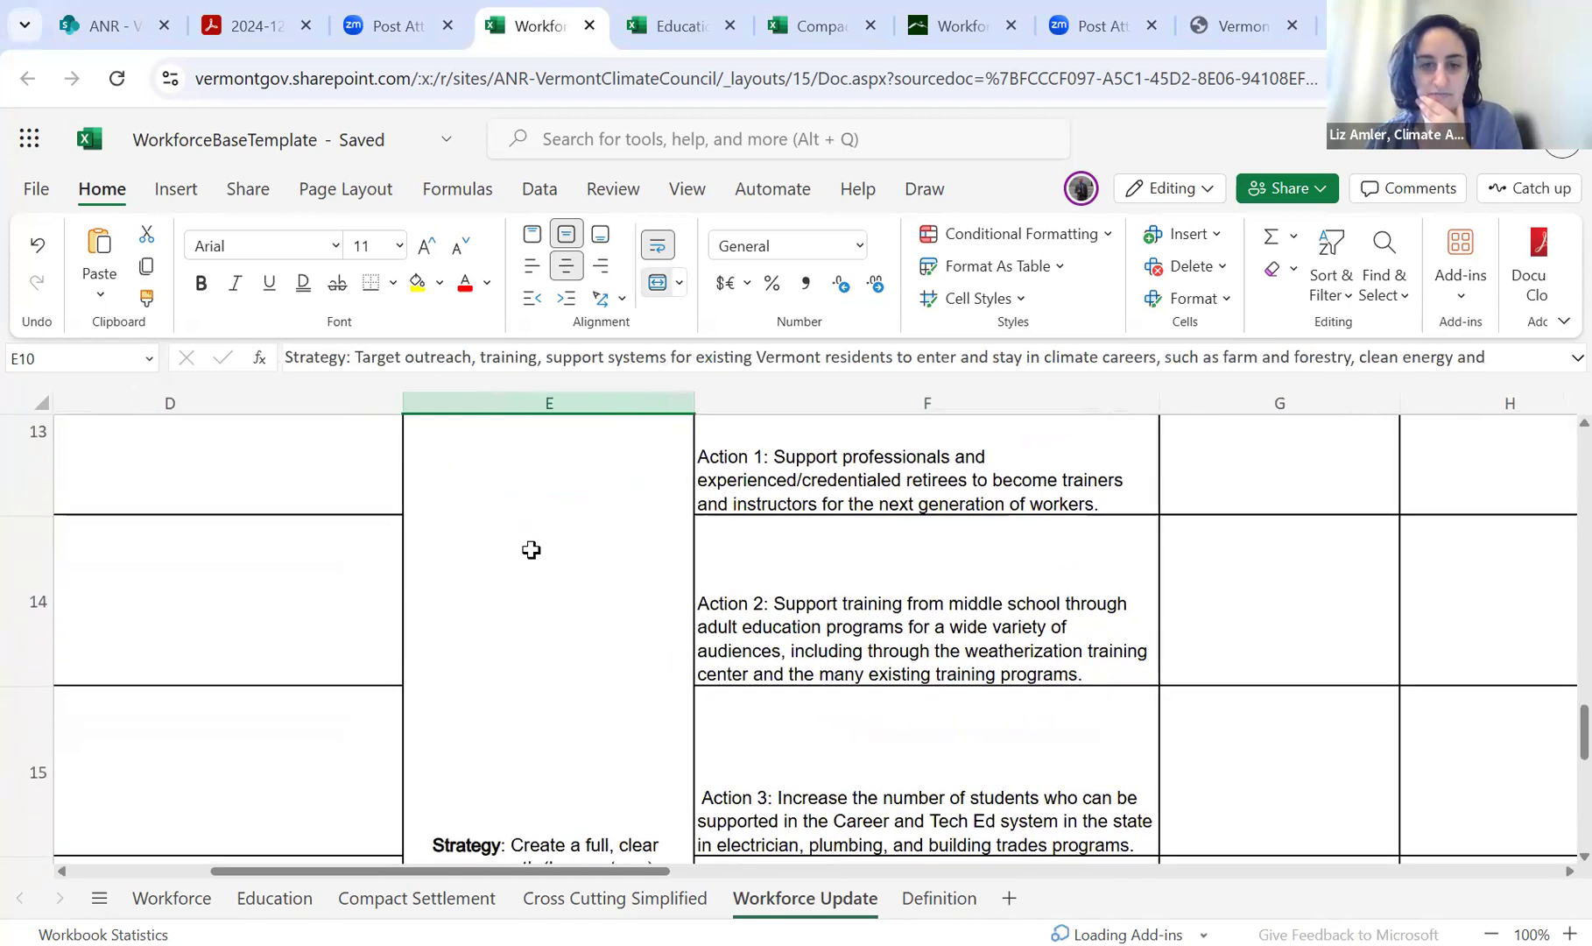
pyautogui.scroll(-5, 530, 549)
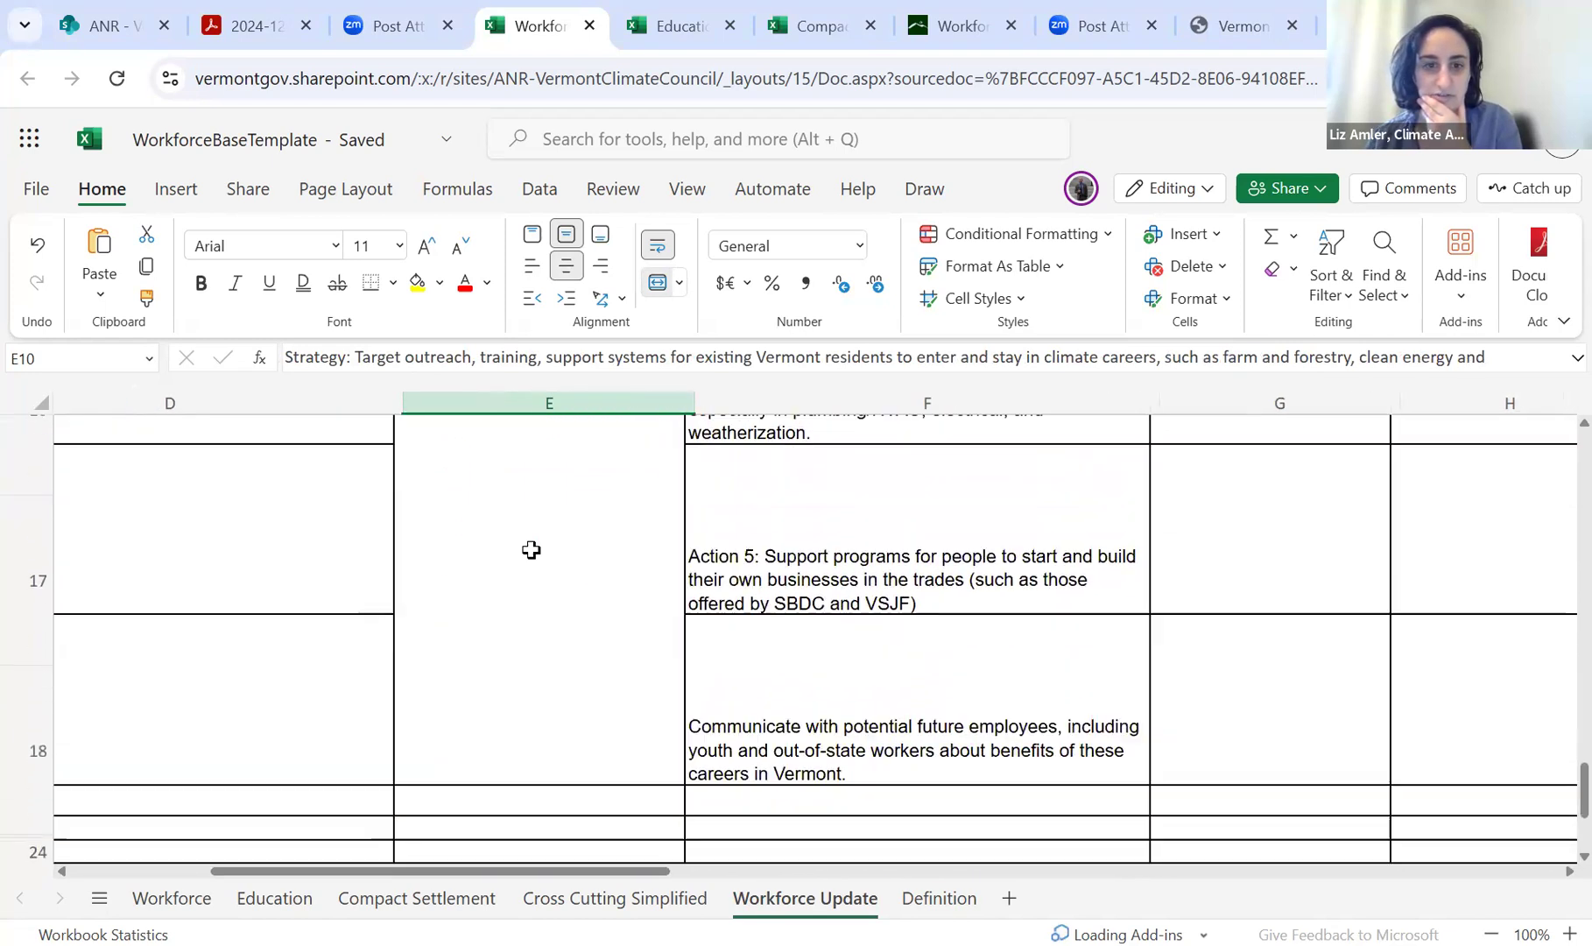
pyautogui.scroll(5, 530, 550)
pyautogui.scroll(2, 530, 549)
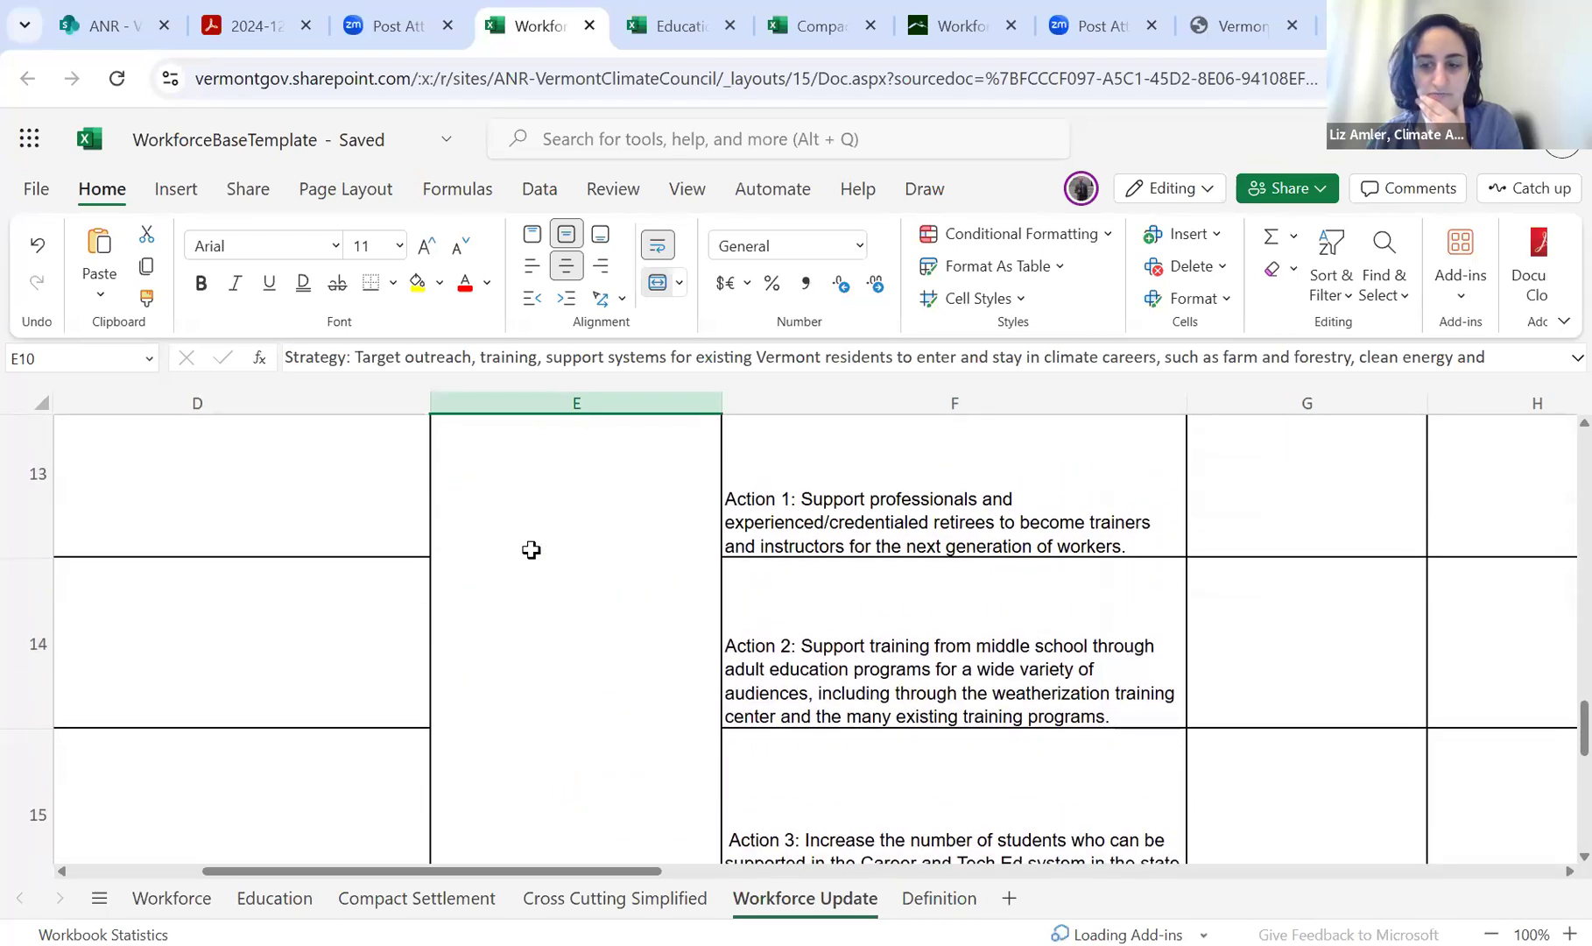
pyautogui.scroll(-1, 942, 715)
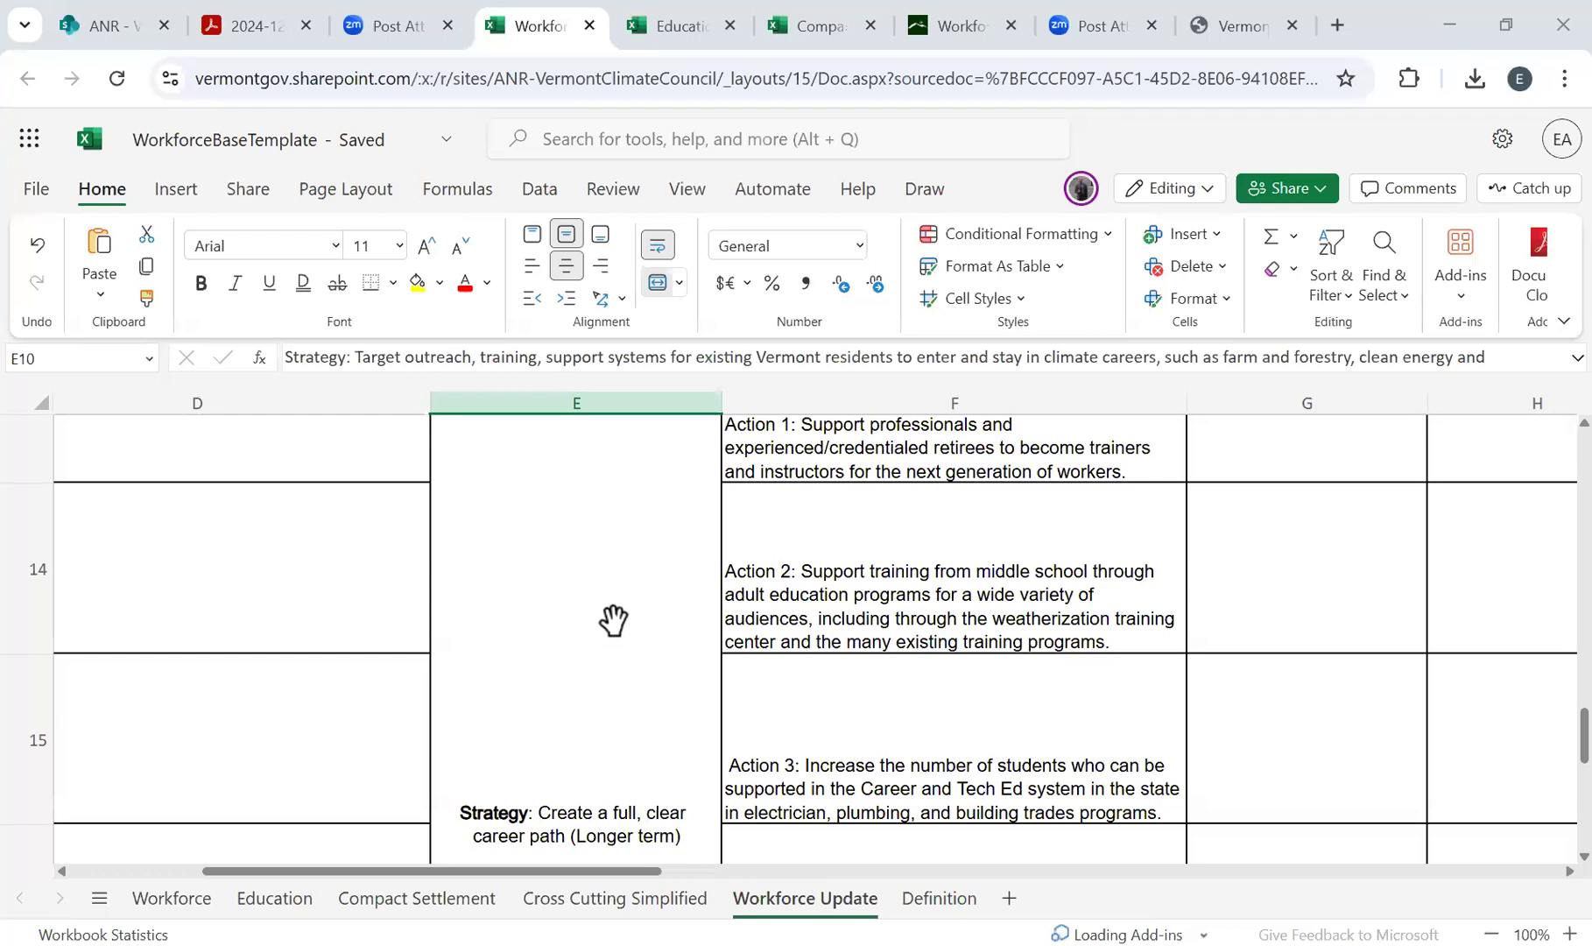
pyautogui.scroll(-1, 613, 620)
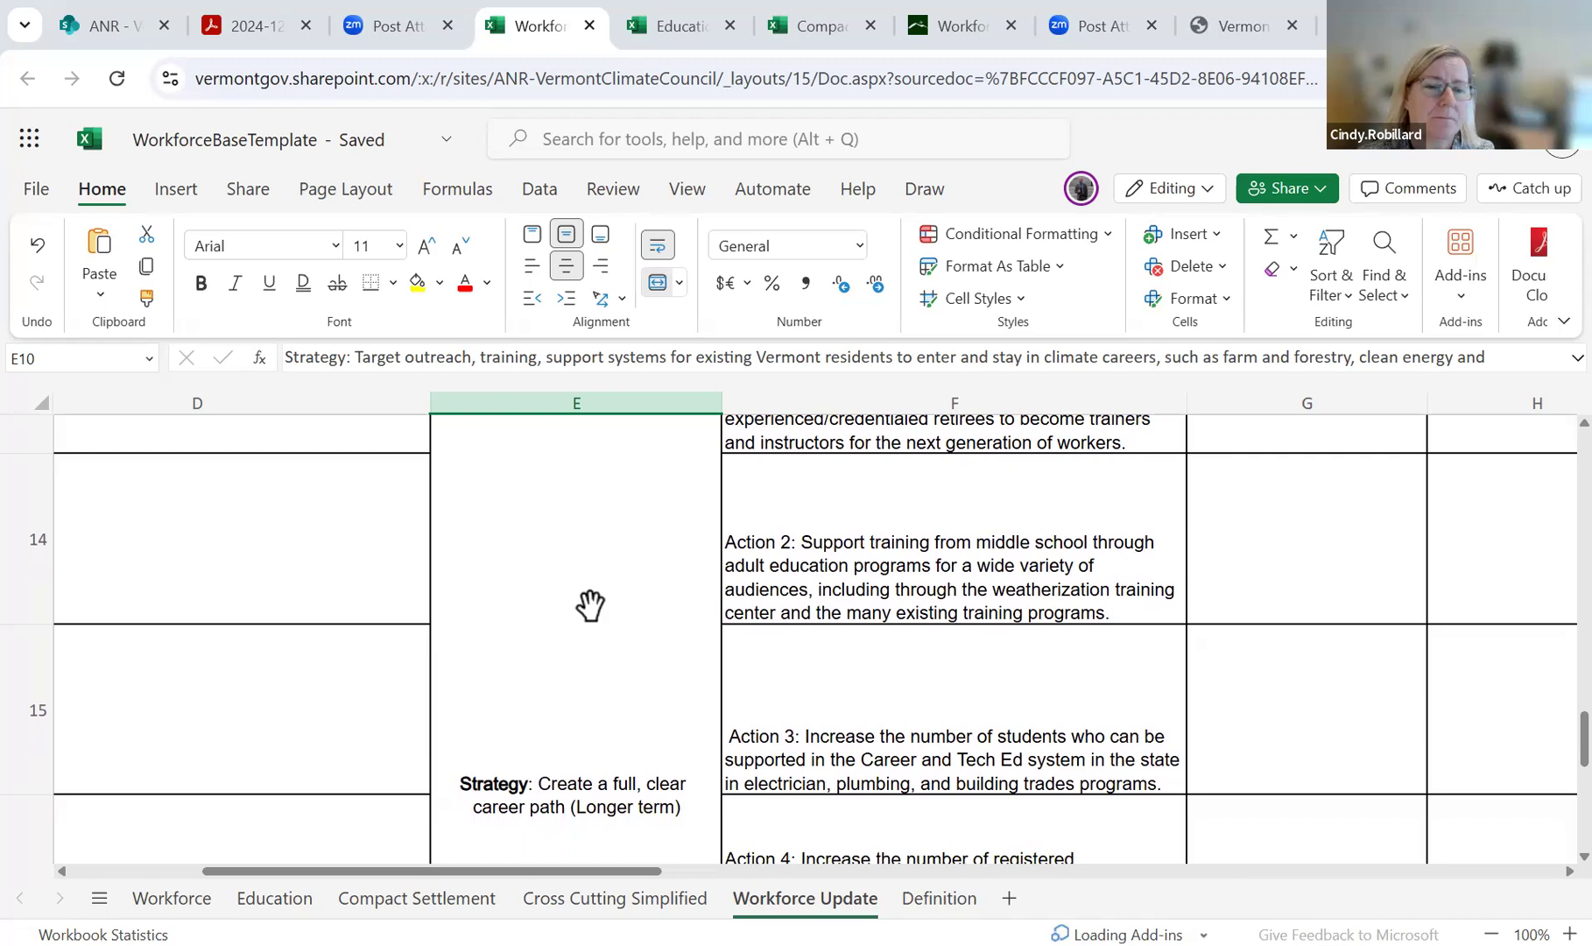
pyautogui.click(590, 604)
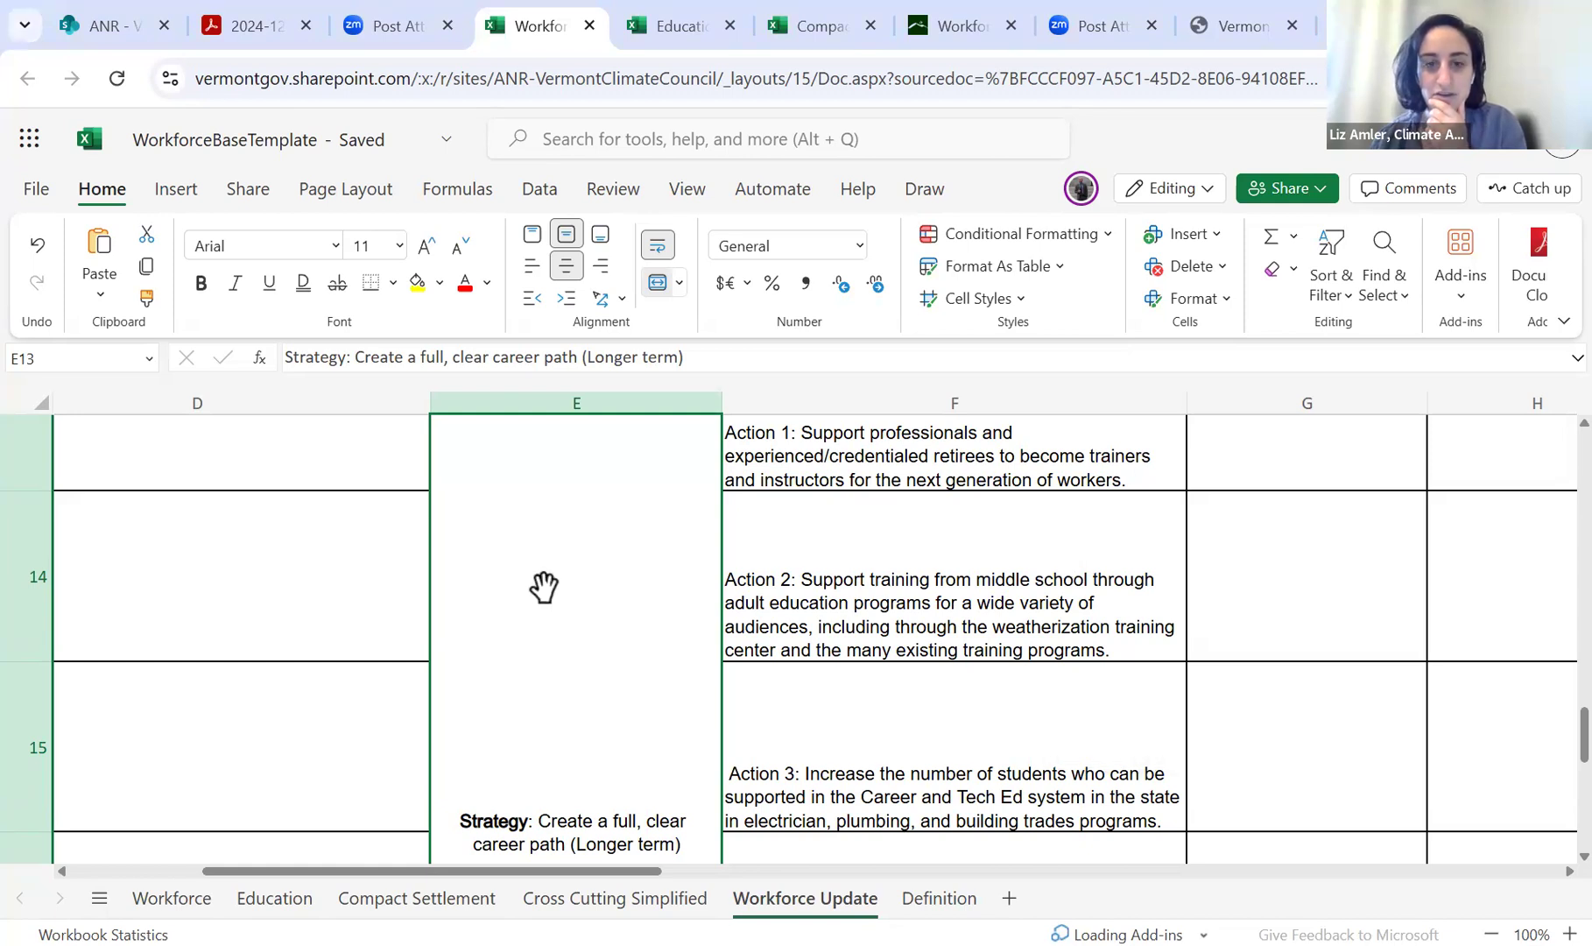
pyautogui.scroll(1, 543, 587)
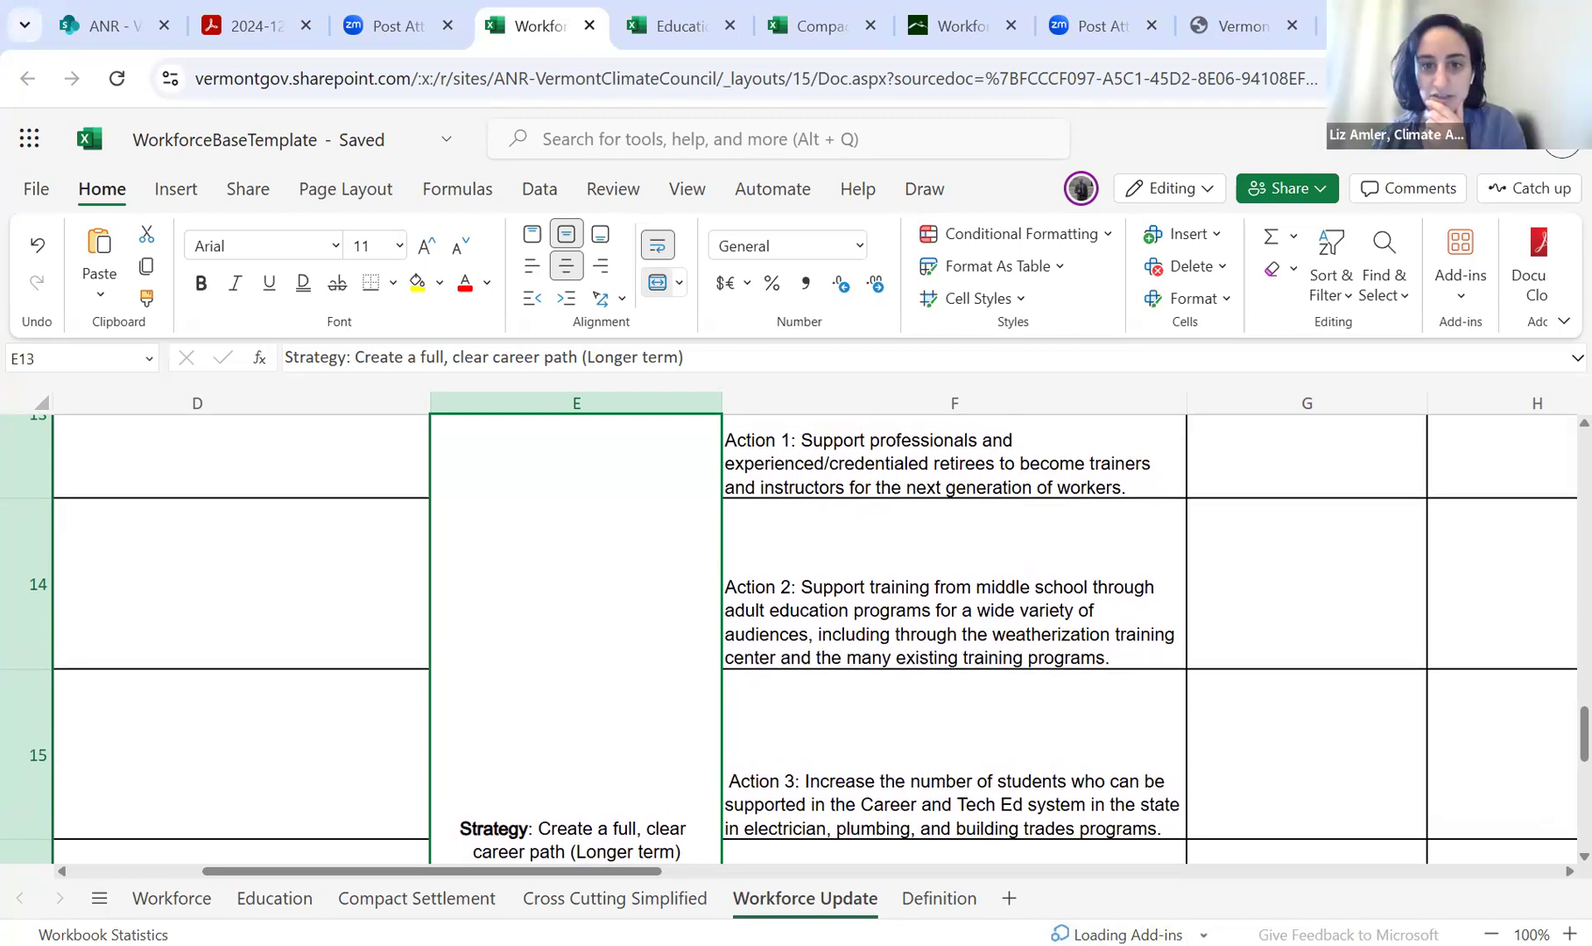
pyautogui.click(1019, 471)
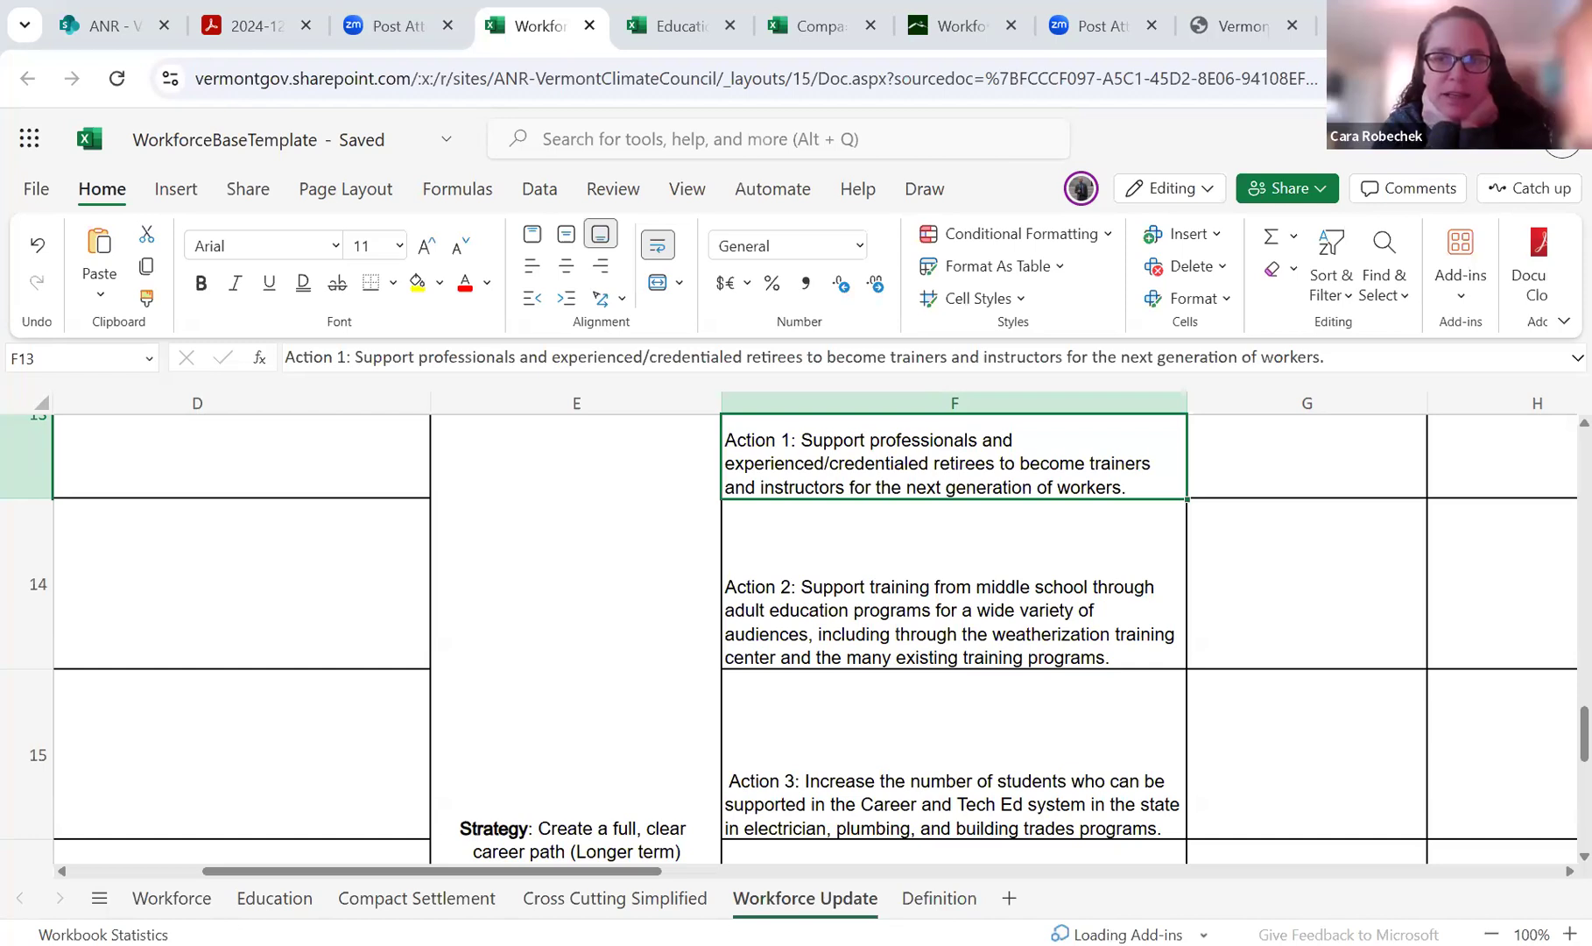
pyautogui.click(414, 538)
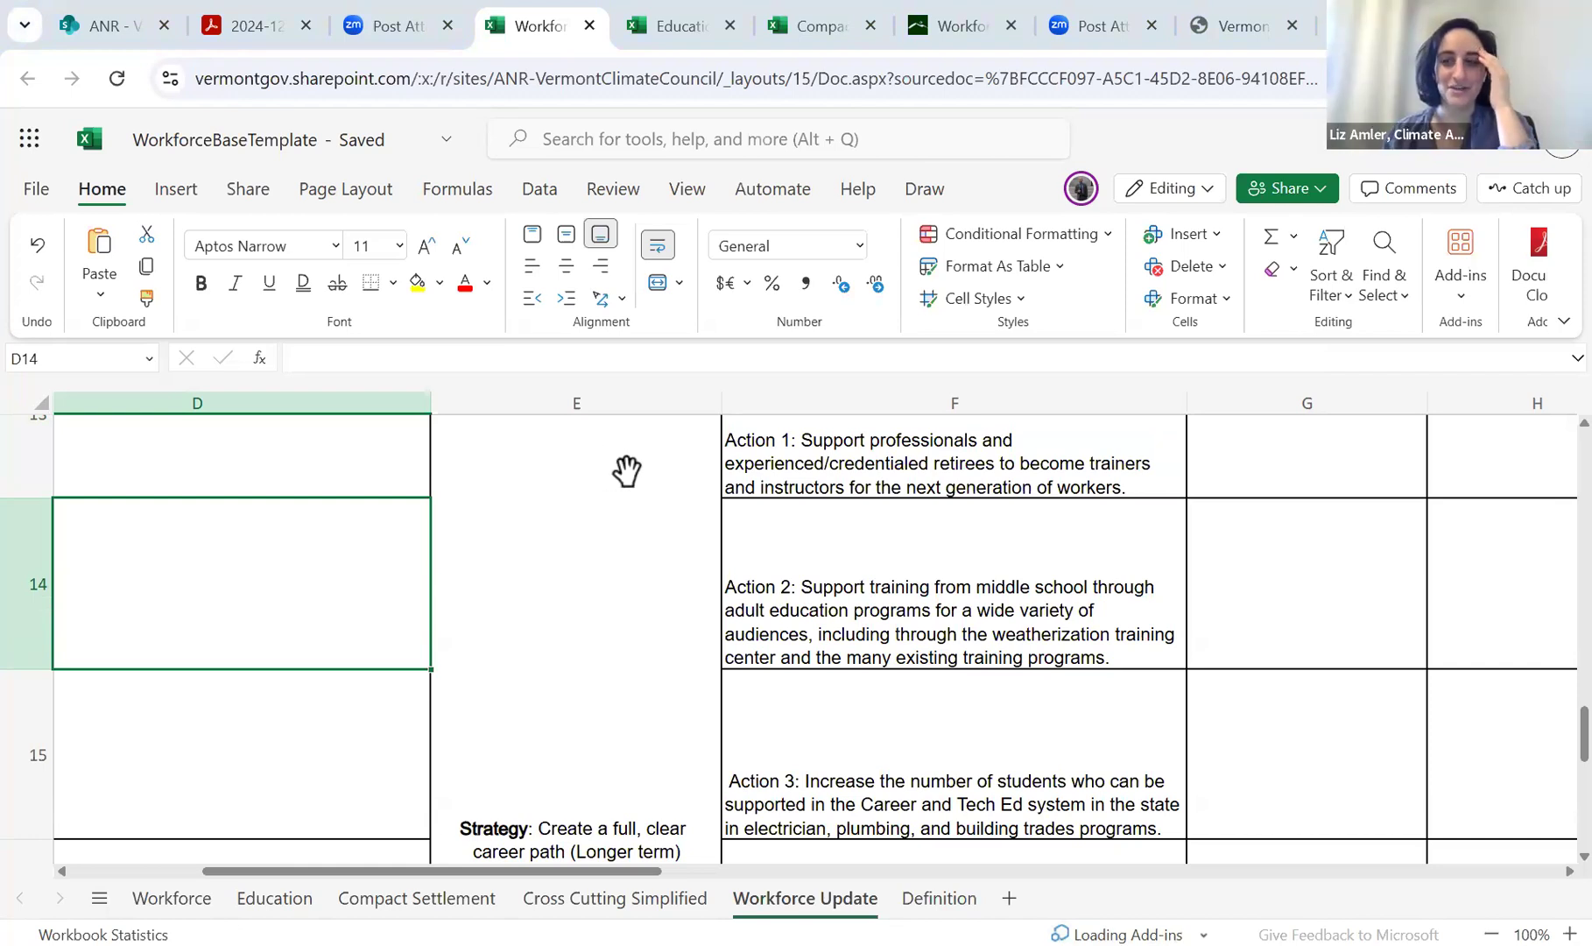
pyautogui.click(564, 517)
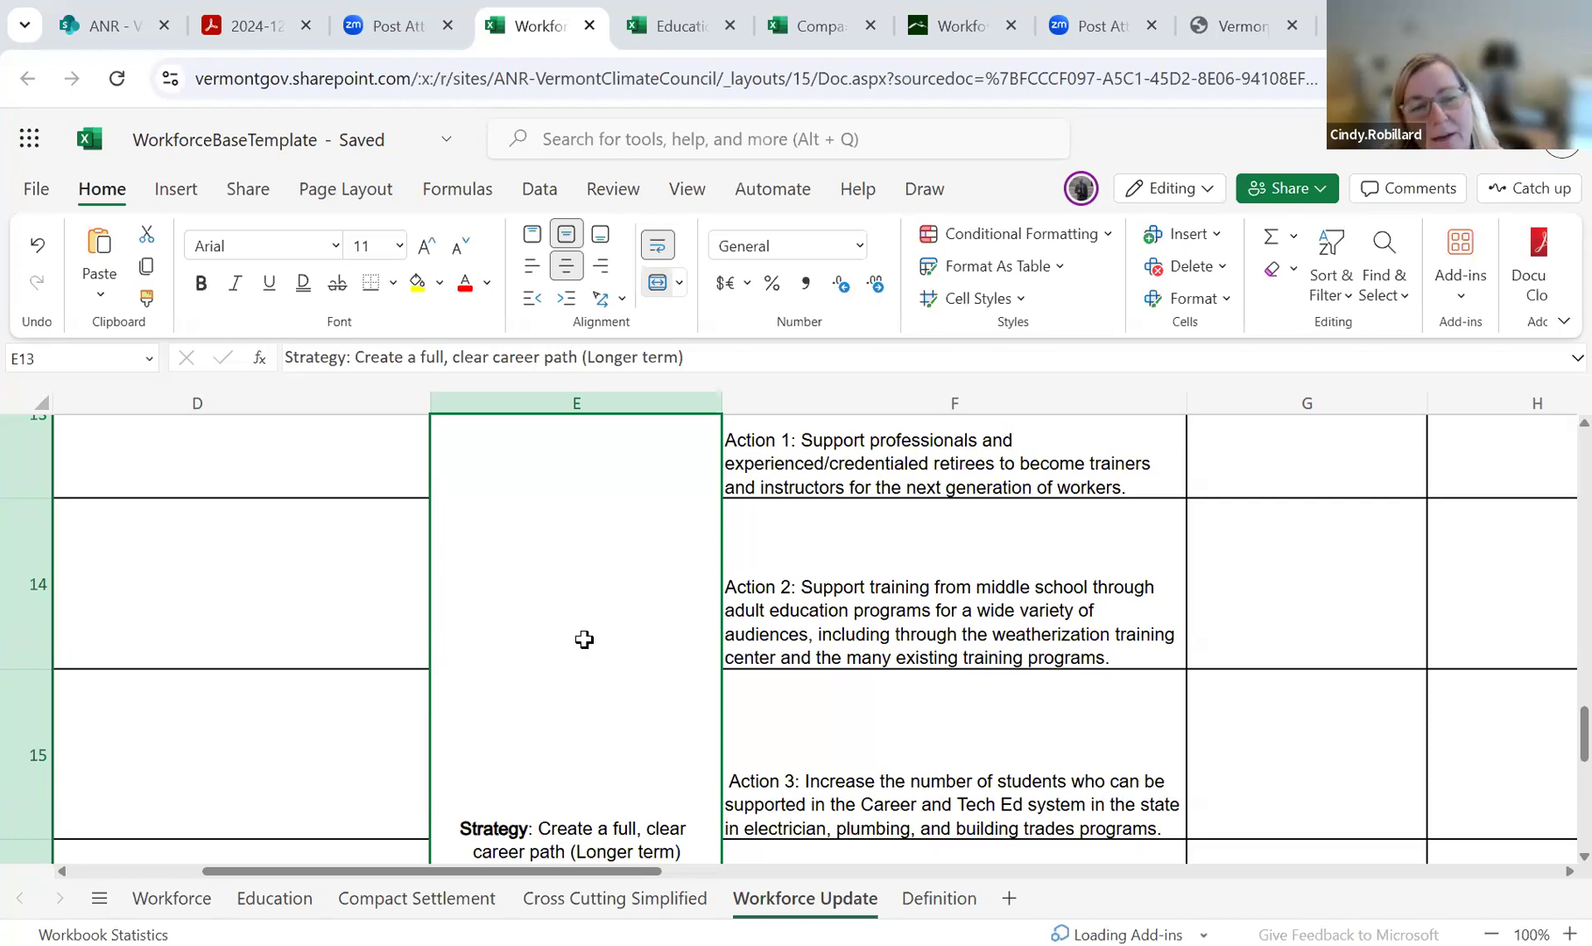
# - Change "career path" to "career pathway" in the strategy in E13 and commit the cell
pyautogui.scroll(-1, 644, 602)
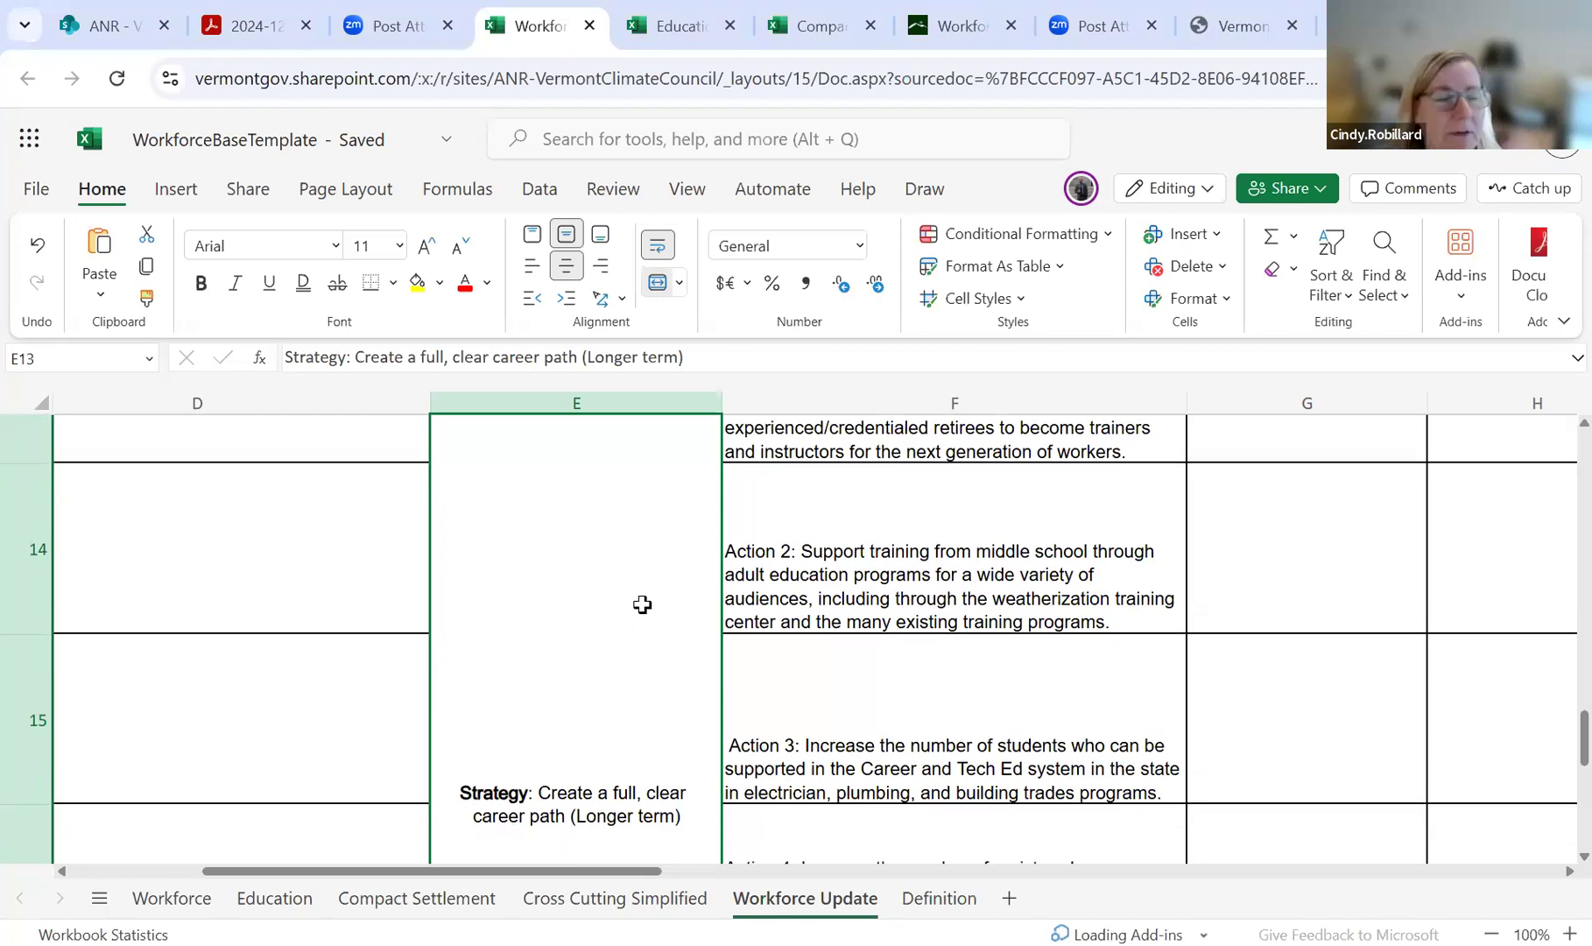
pyautogui.scroll(-1, 642, 603)
pyautogui.scroll(-1, 640, 604)
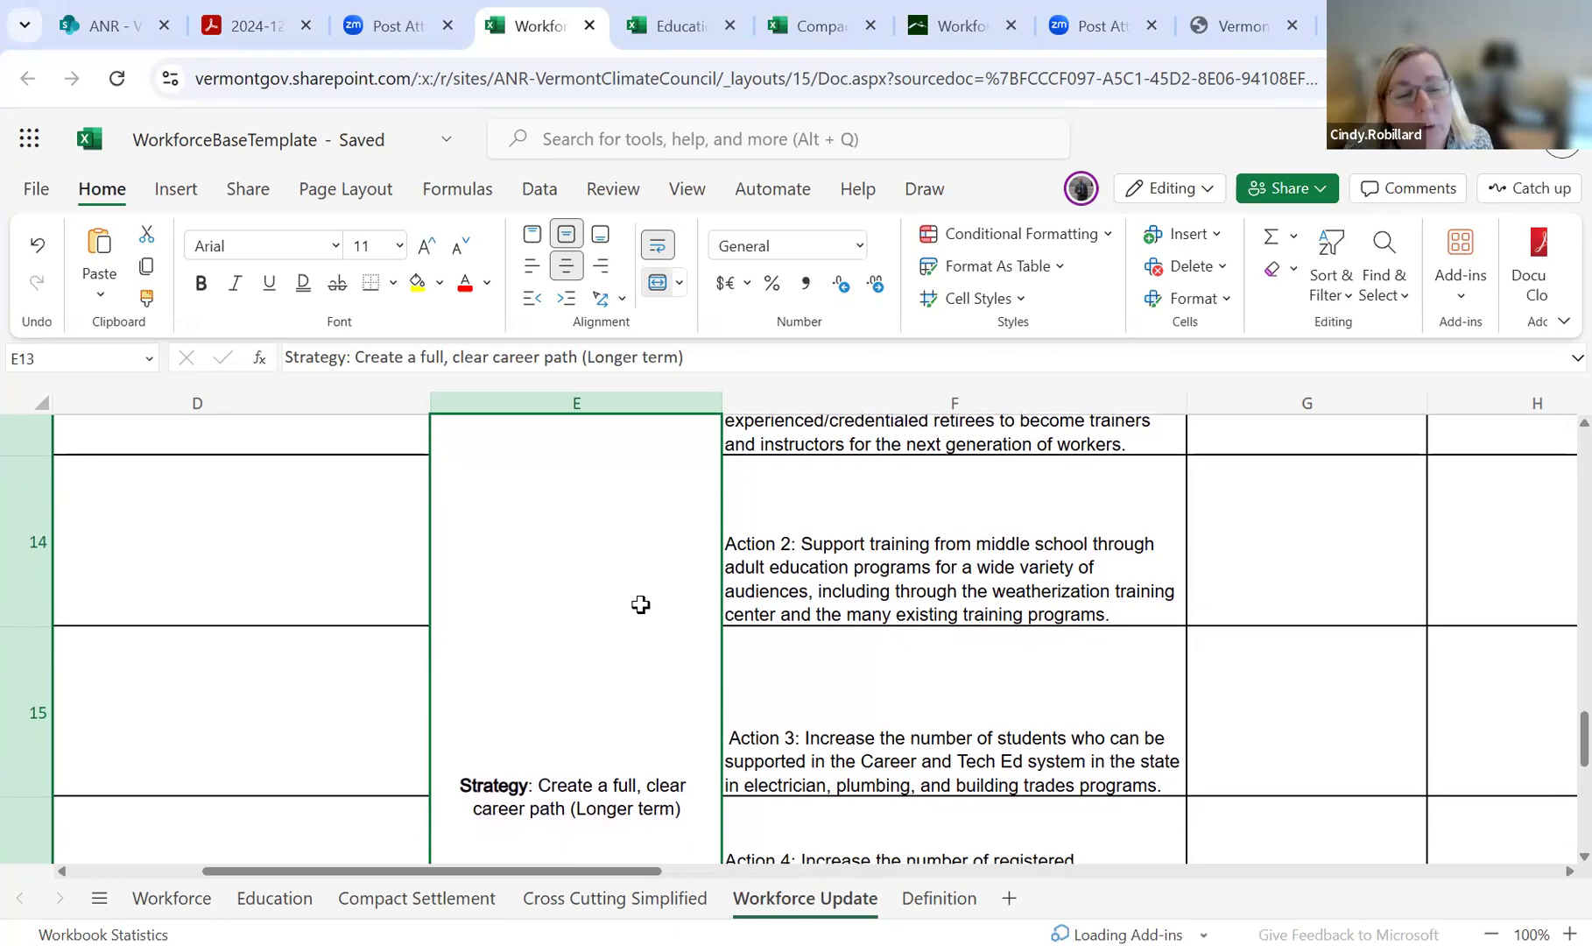
pyautogui.scroll(-1, 640, 604)
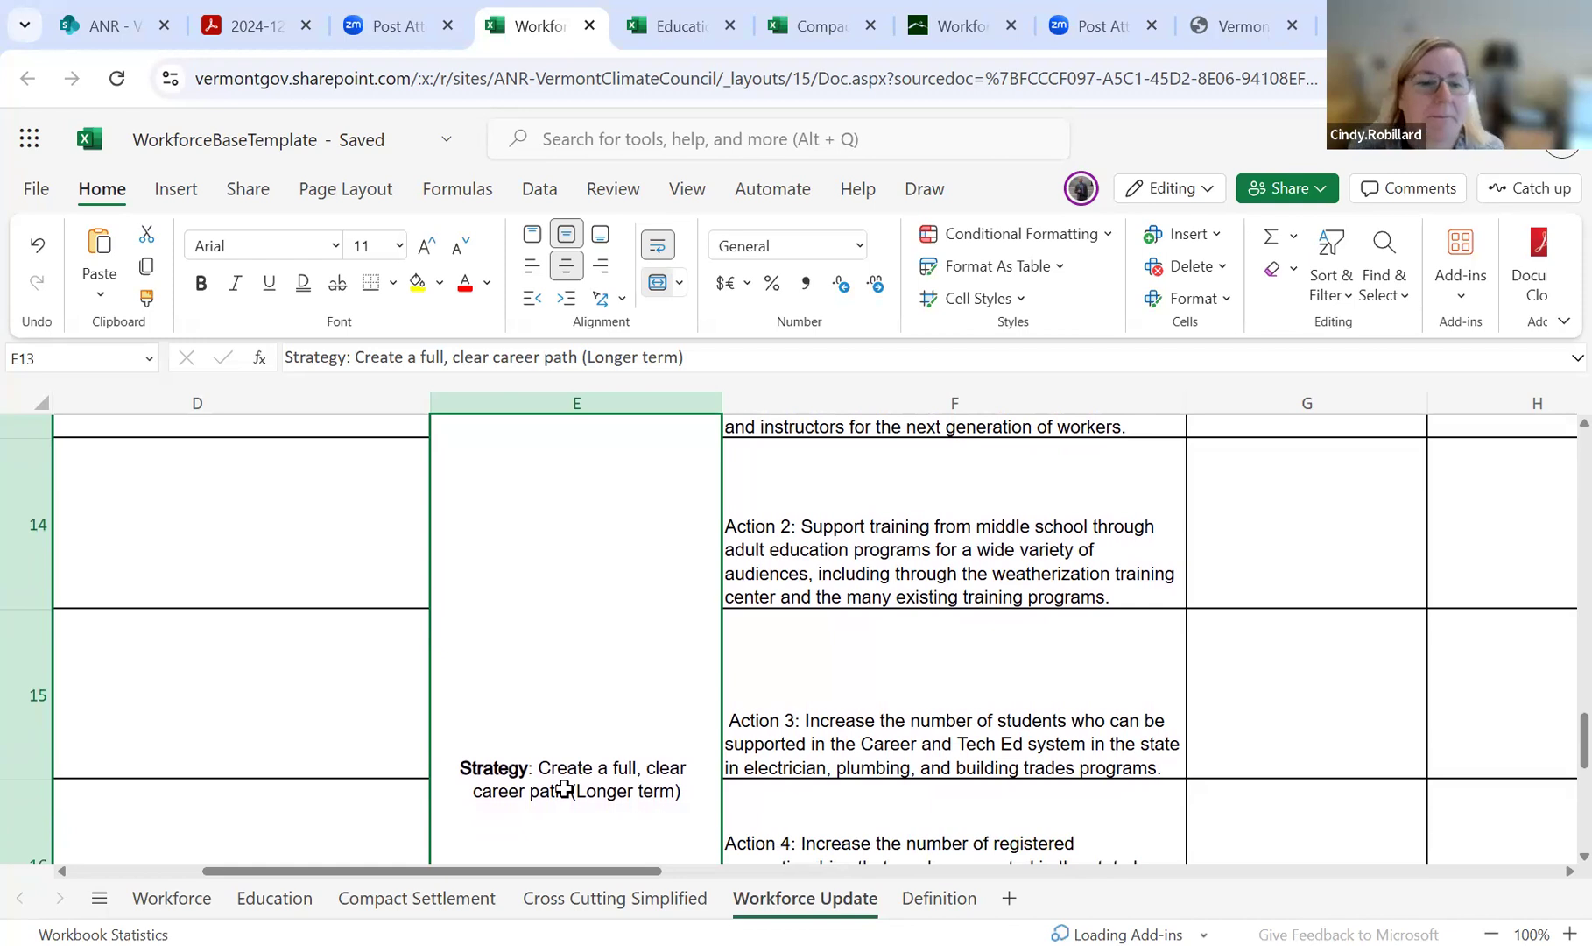
pyautogui.doubleClick(564, 789)
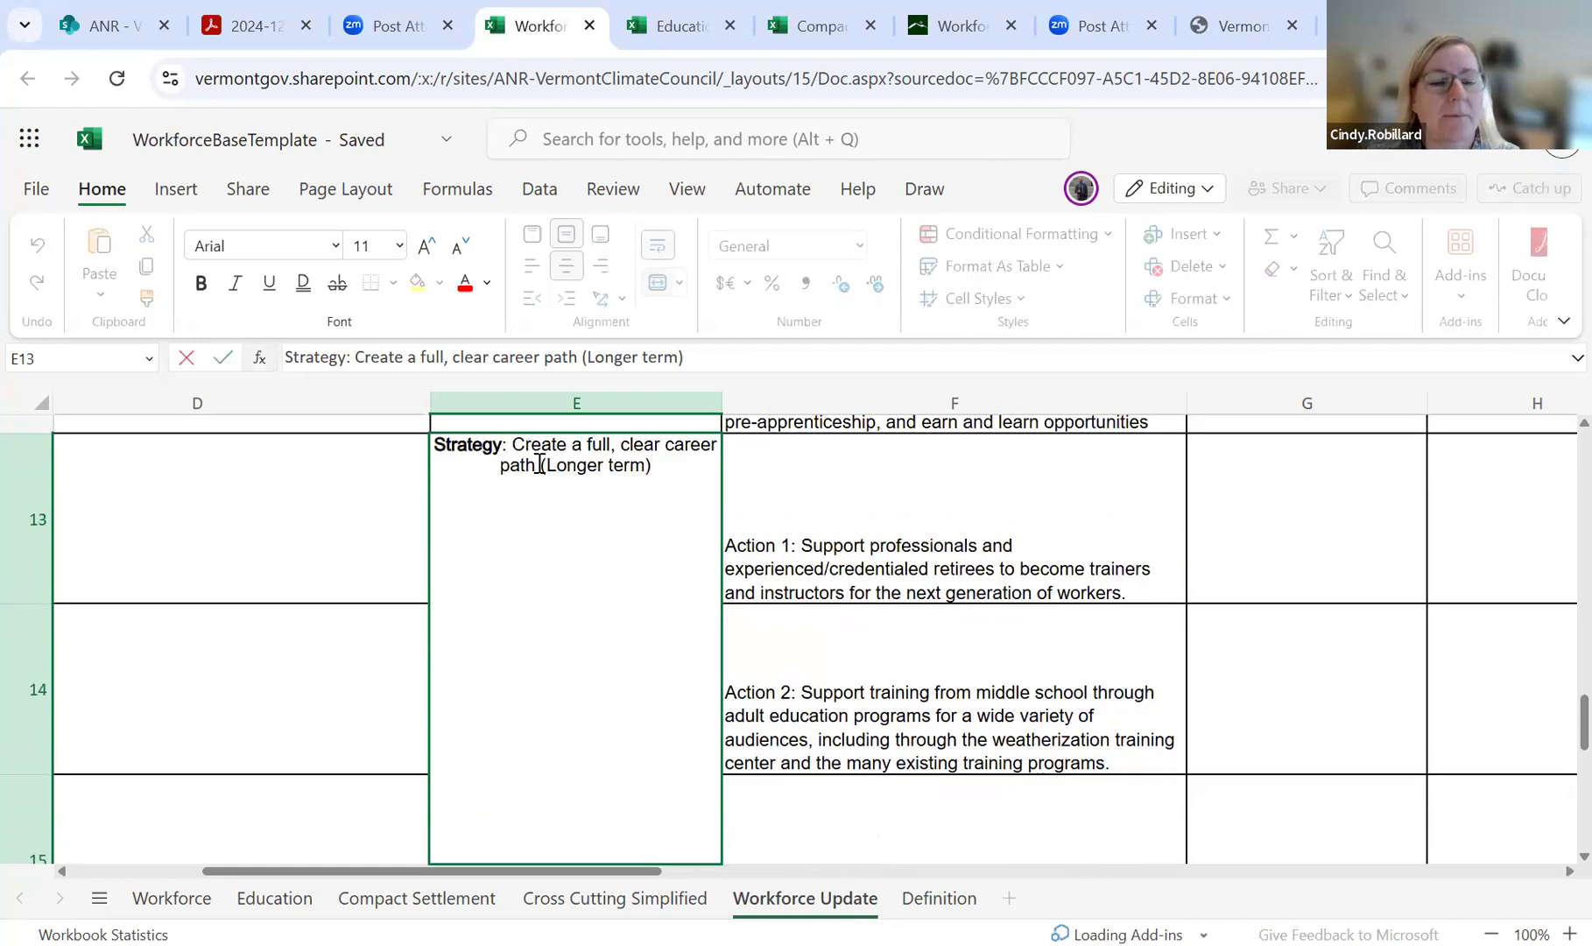
pyautogui.write('way')
pyautogui.click(893, 526)
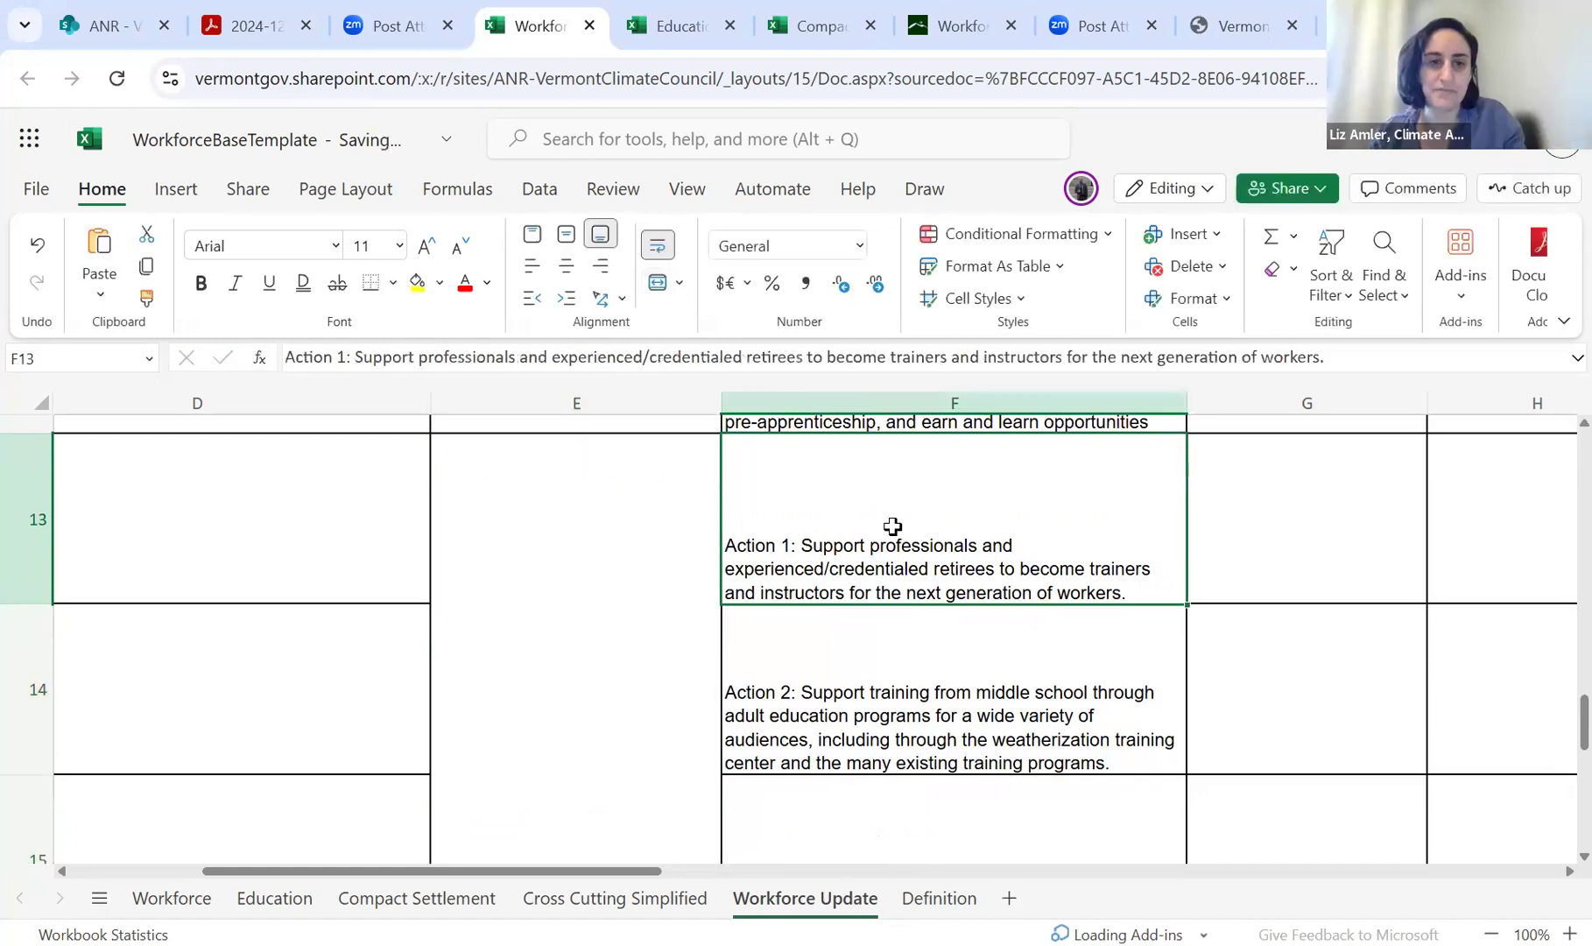
# - Copy the phrase "climate careers, such as farm and forestry, clean energy and resilience careers." from the strategy in E10
pyautogui.scroll(3, 892, 526)
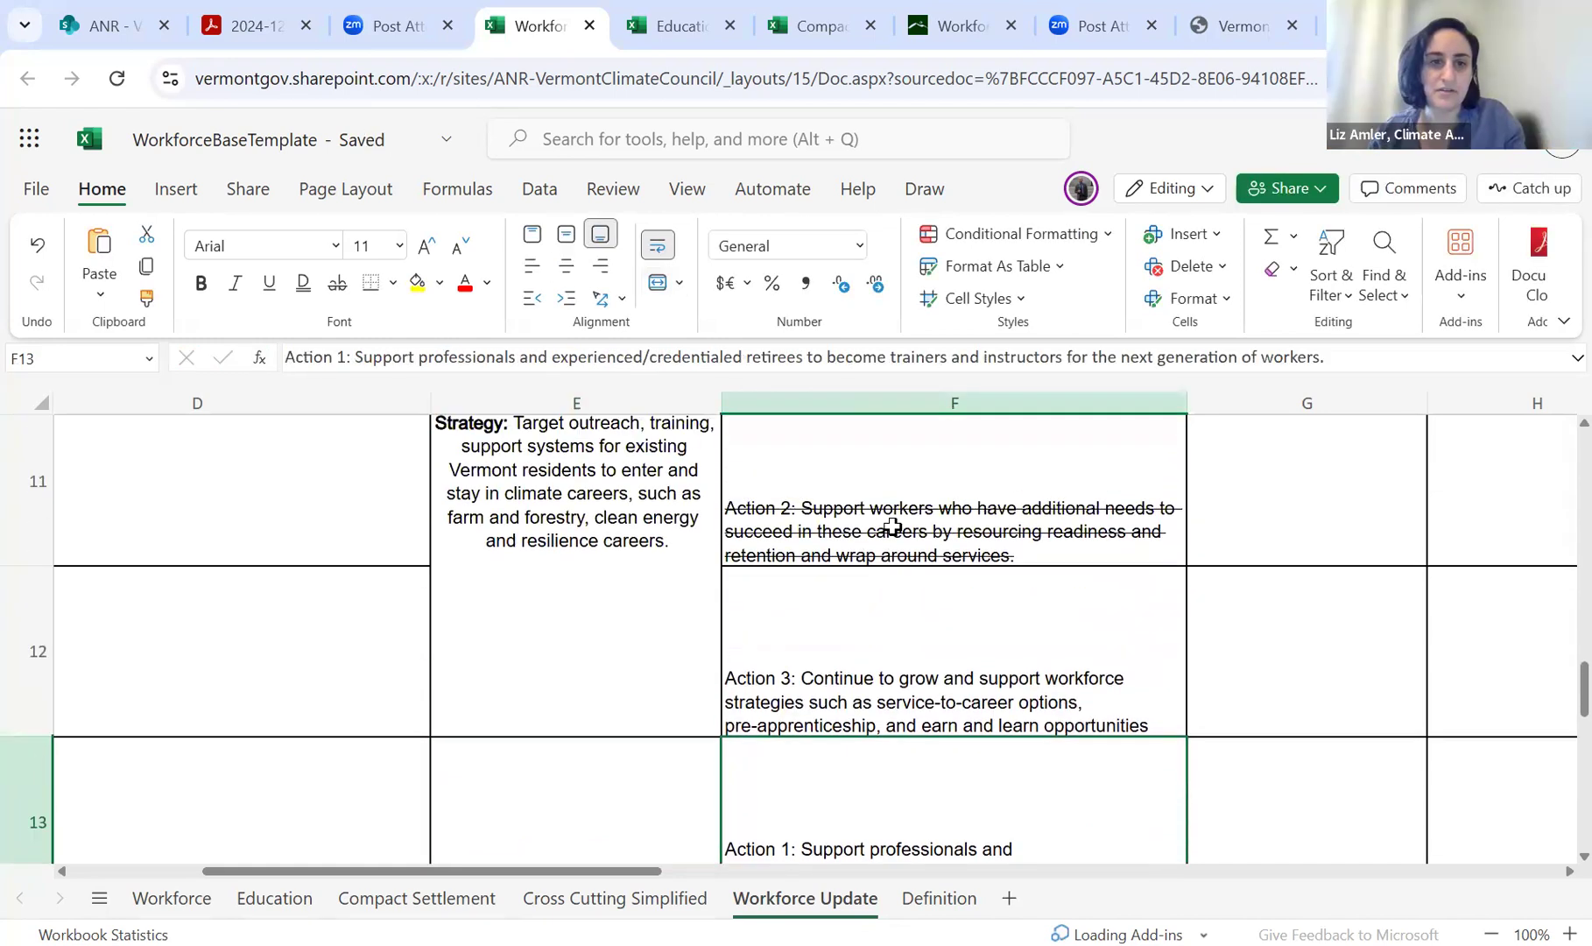
pyautogui.doubleClick(659, 536)
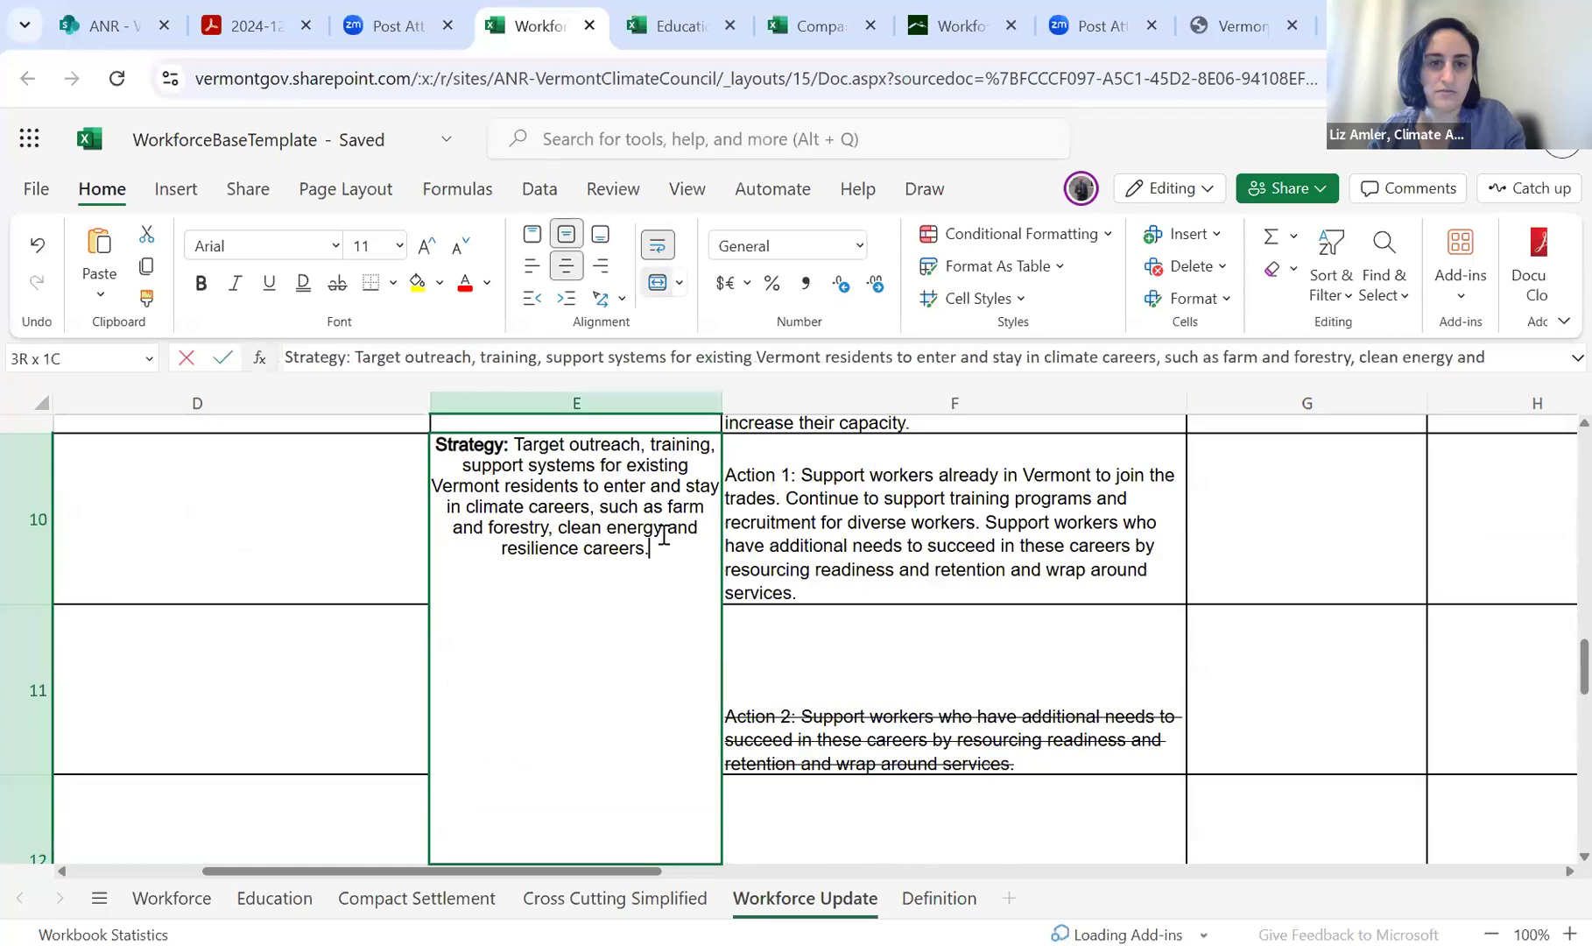
pyautogui.moveTo(625, 525); pyautogui.dragTo(467, 508)
pyautogui.hotkey('ctrl', 'c')
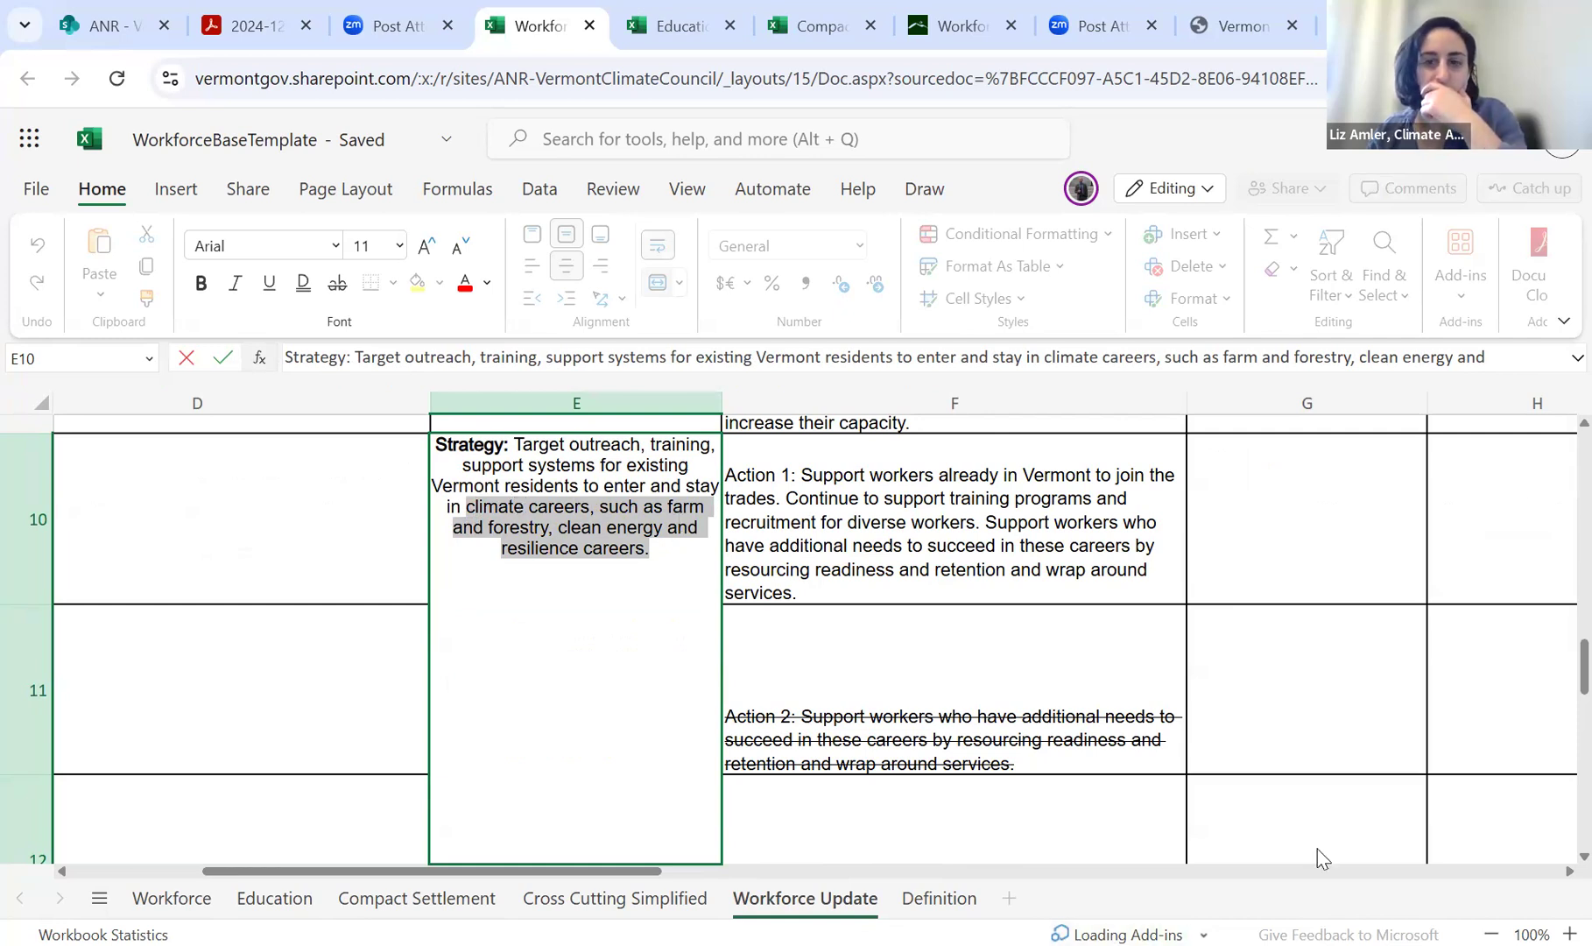
# - Paste the copied climate careers phrase at the end of the career pathway strategy in E13
pyautogui.click(527, 601)
pyautogui.scroll(-10, 526, 601)
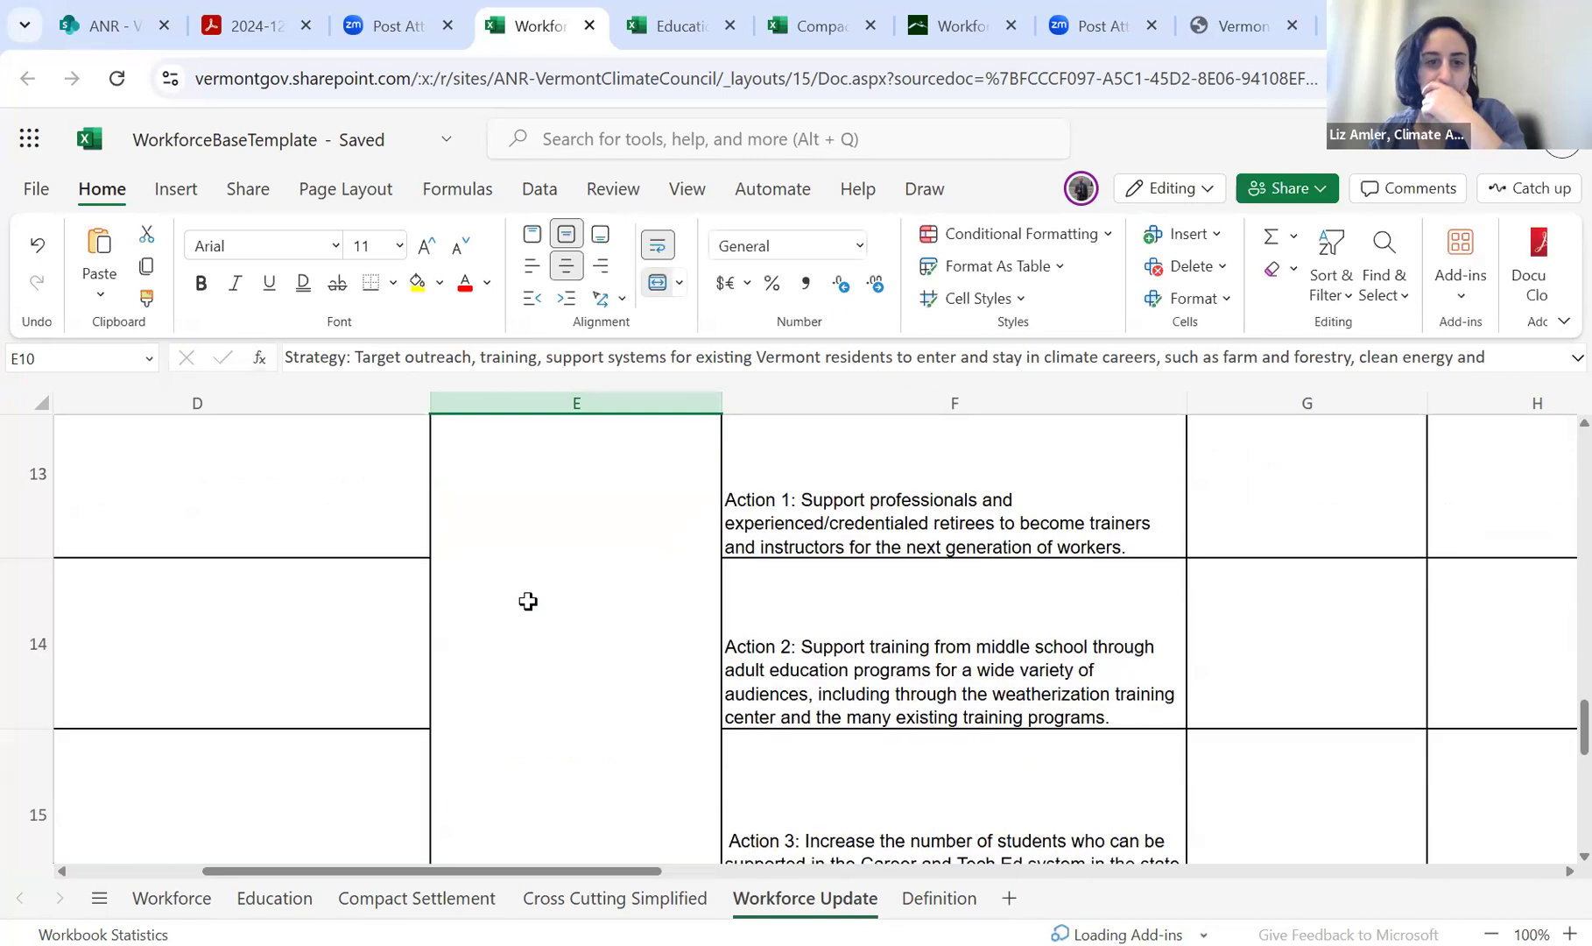
pyautogui.doubleClick(694, 567)
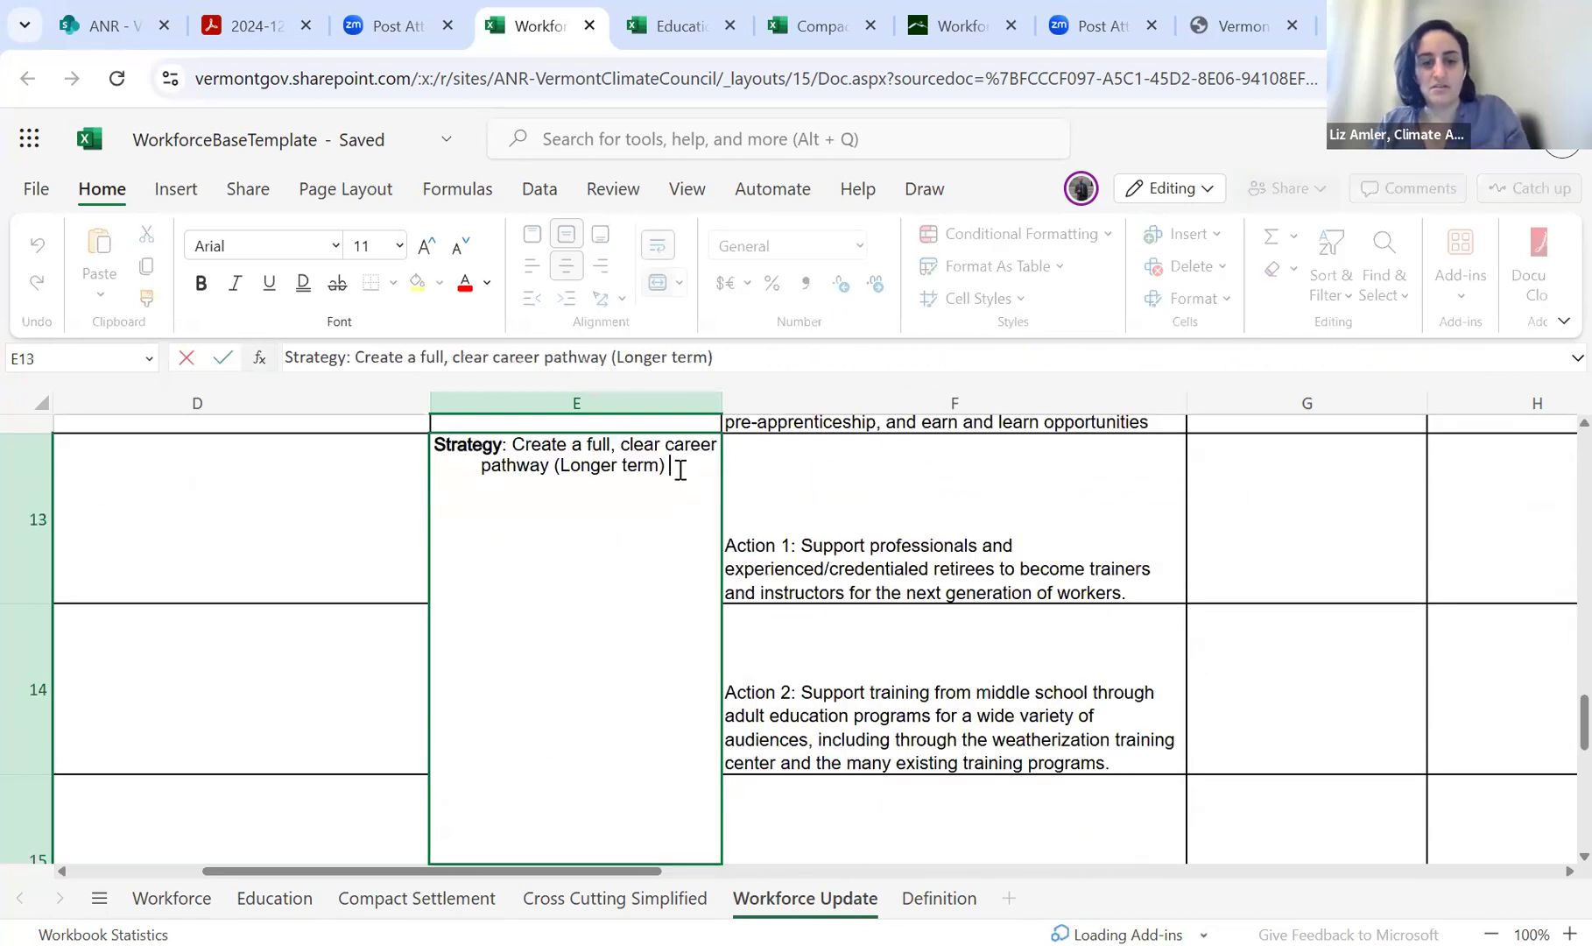
pyautogui.hotkey('ctrl', 'v')
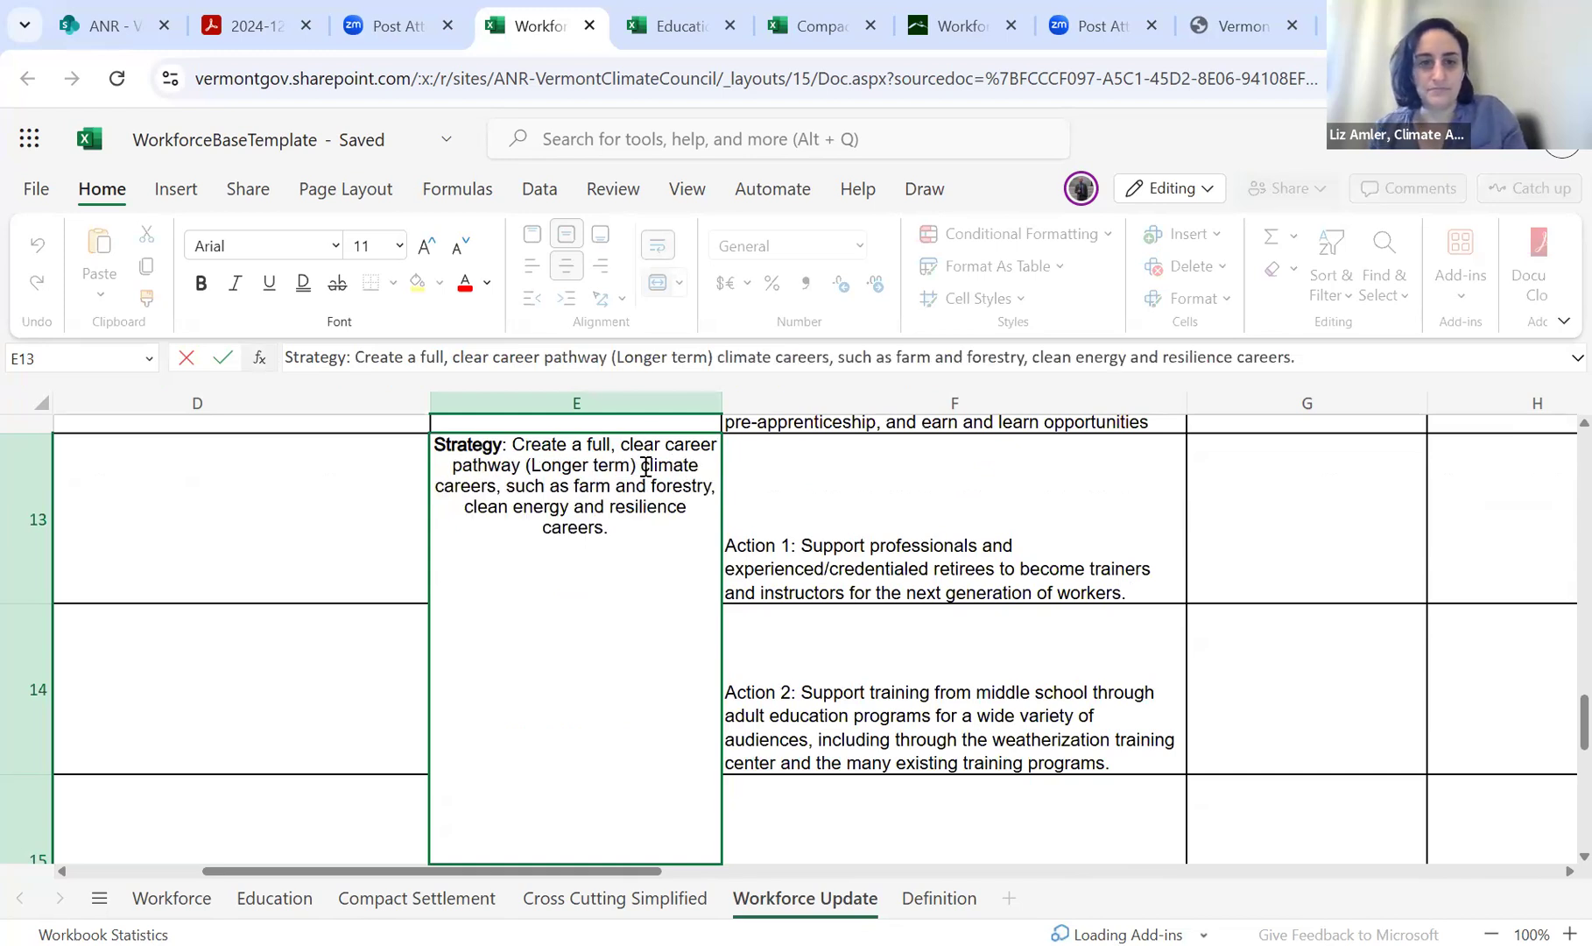
# - Insert "to support" before "climate careers" in the E13 strategy and commit the cell
pyautogui.click(643, 465)
pyautogui.write('t')
pyautogui.press('BackSpace')
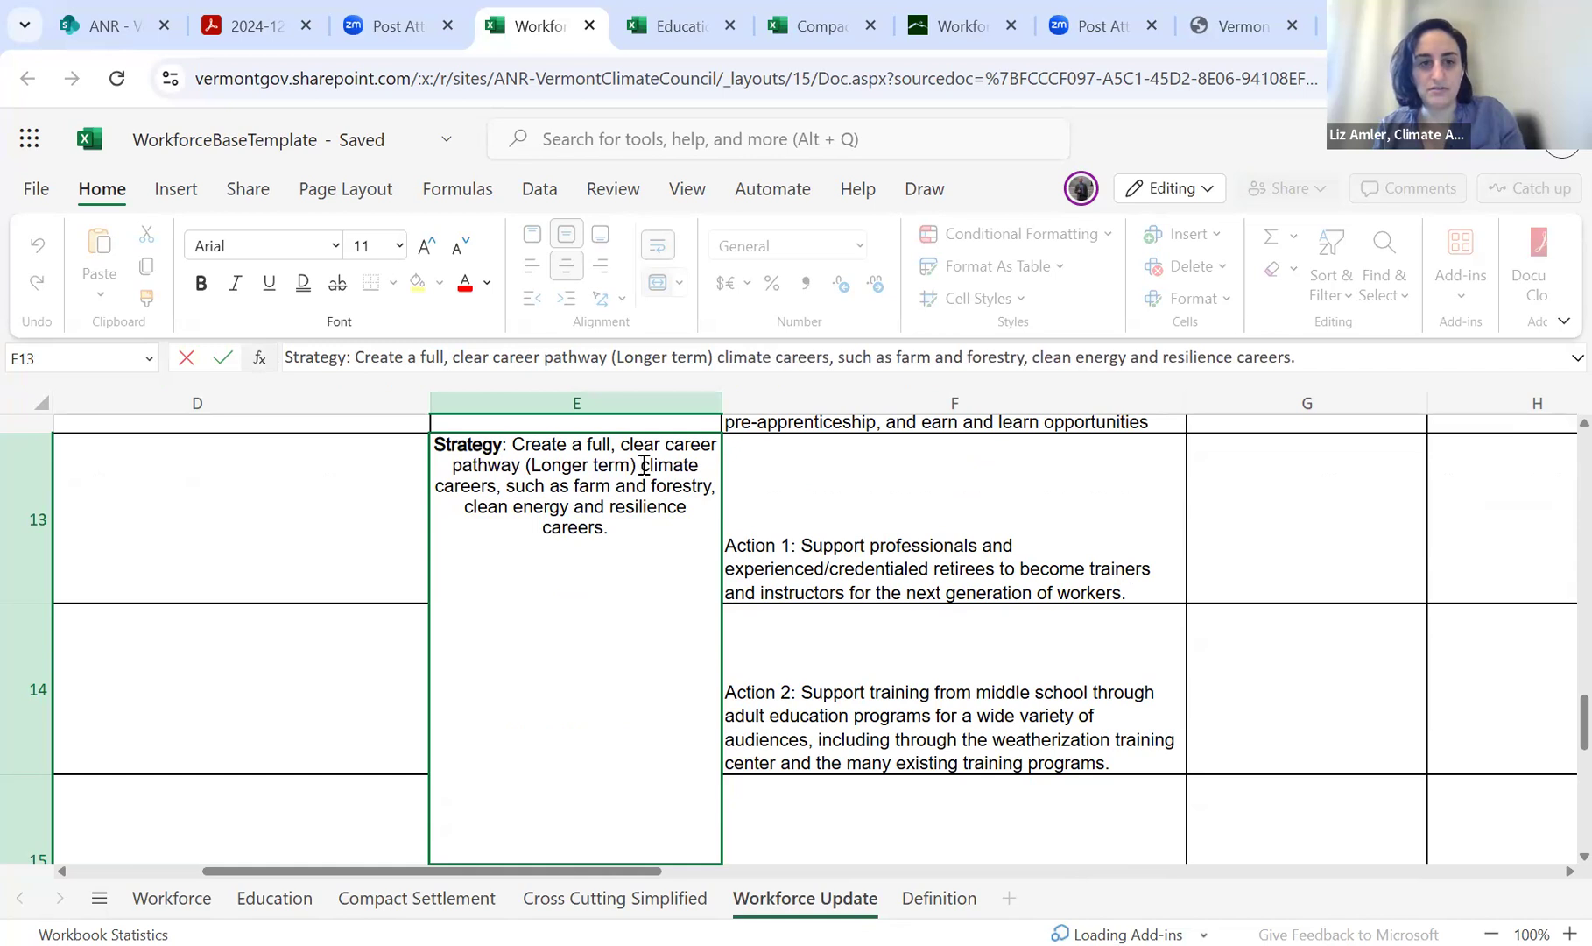
pyautogui.write('to support')
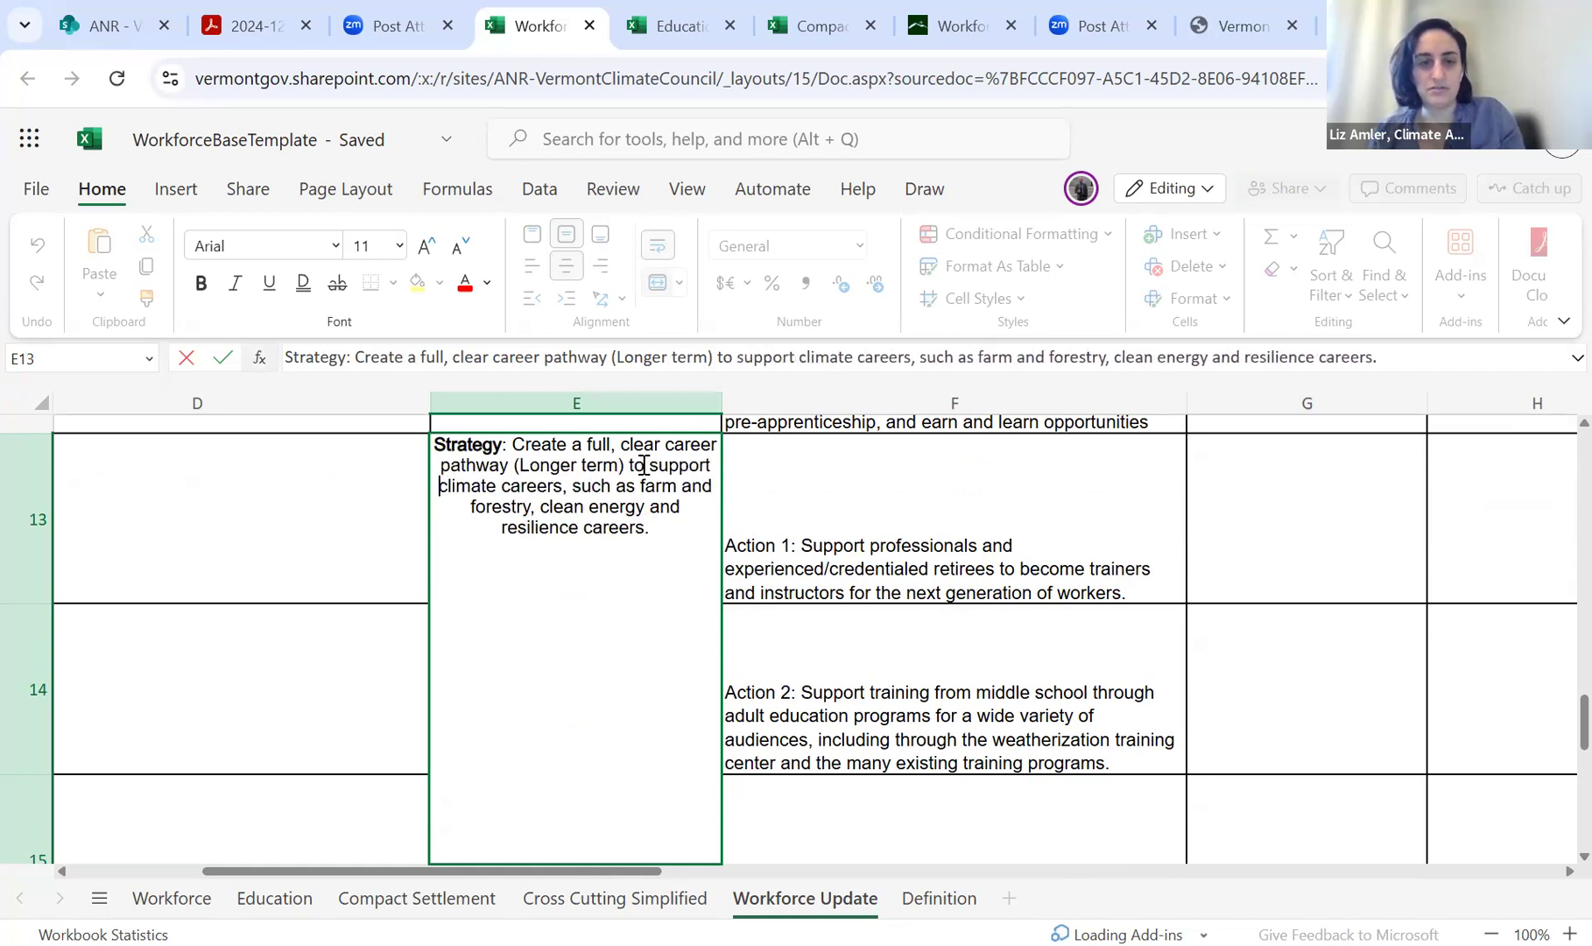
pyautogui.click(886, 628)
pyautogui.scroll(-1, 886, 627)
pyautogui.scroll(-3, 886, 628)
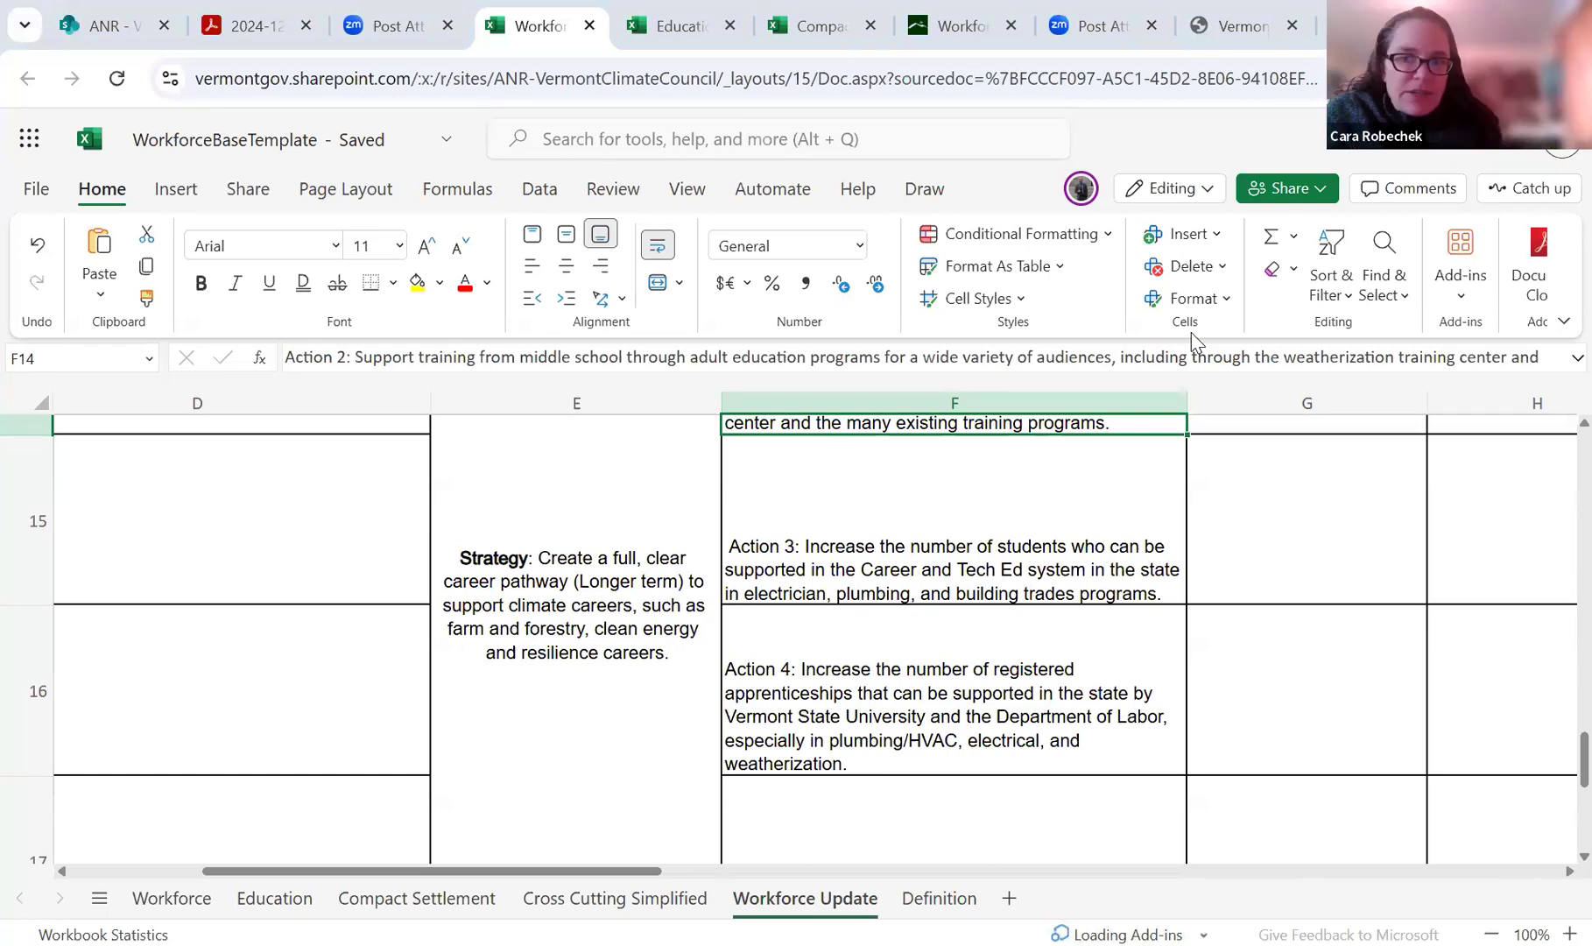
# - Insert "potential workers in" between "to support" and "climate careers" in the E13 strategy and commit the cell
pyautogui.click(574, 556)
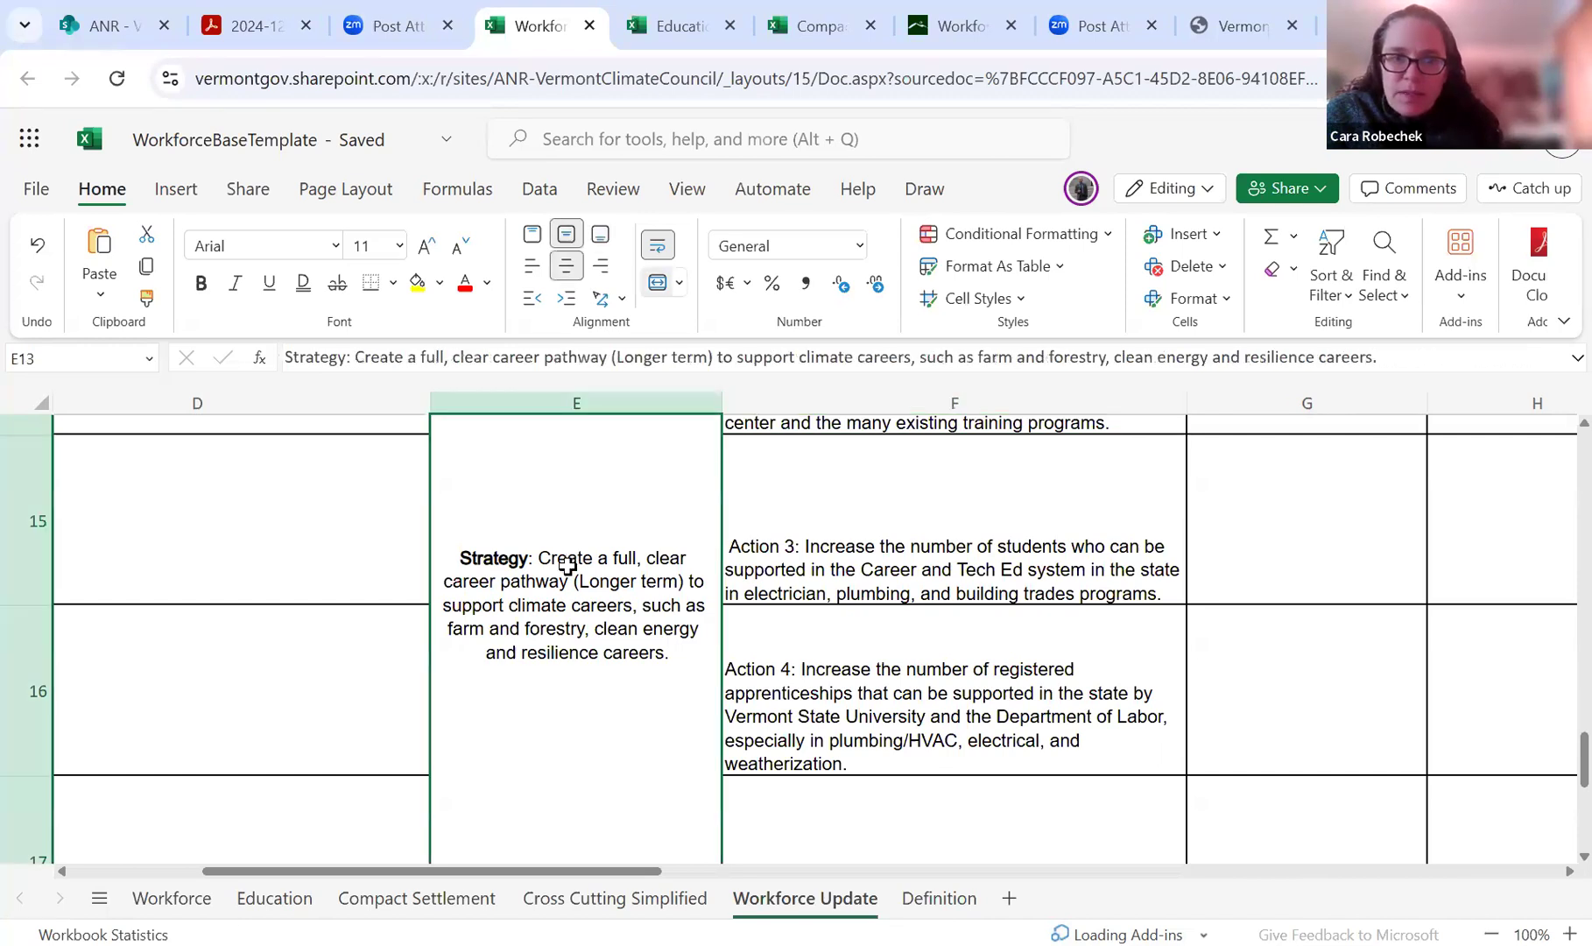
pyautogui.doubleClick(514, 620)
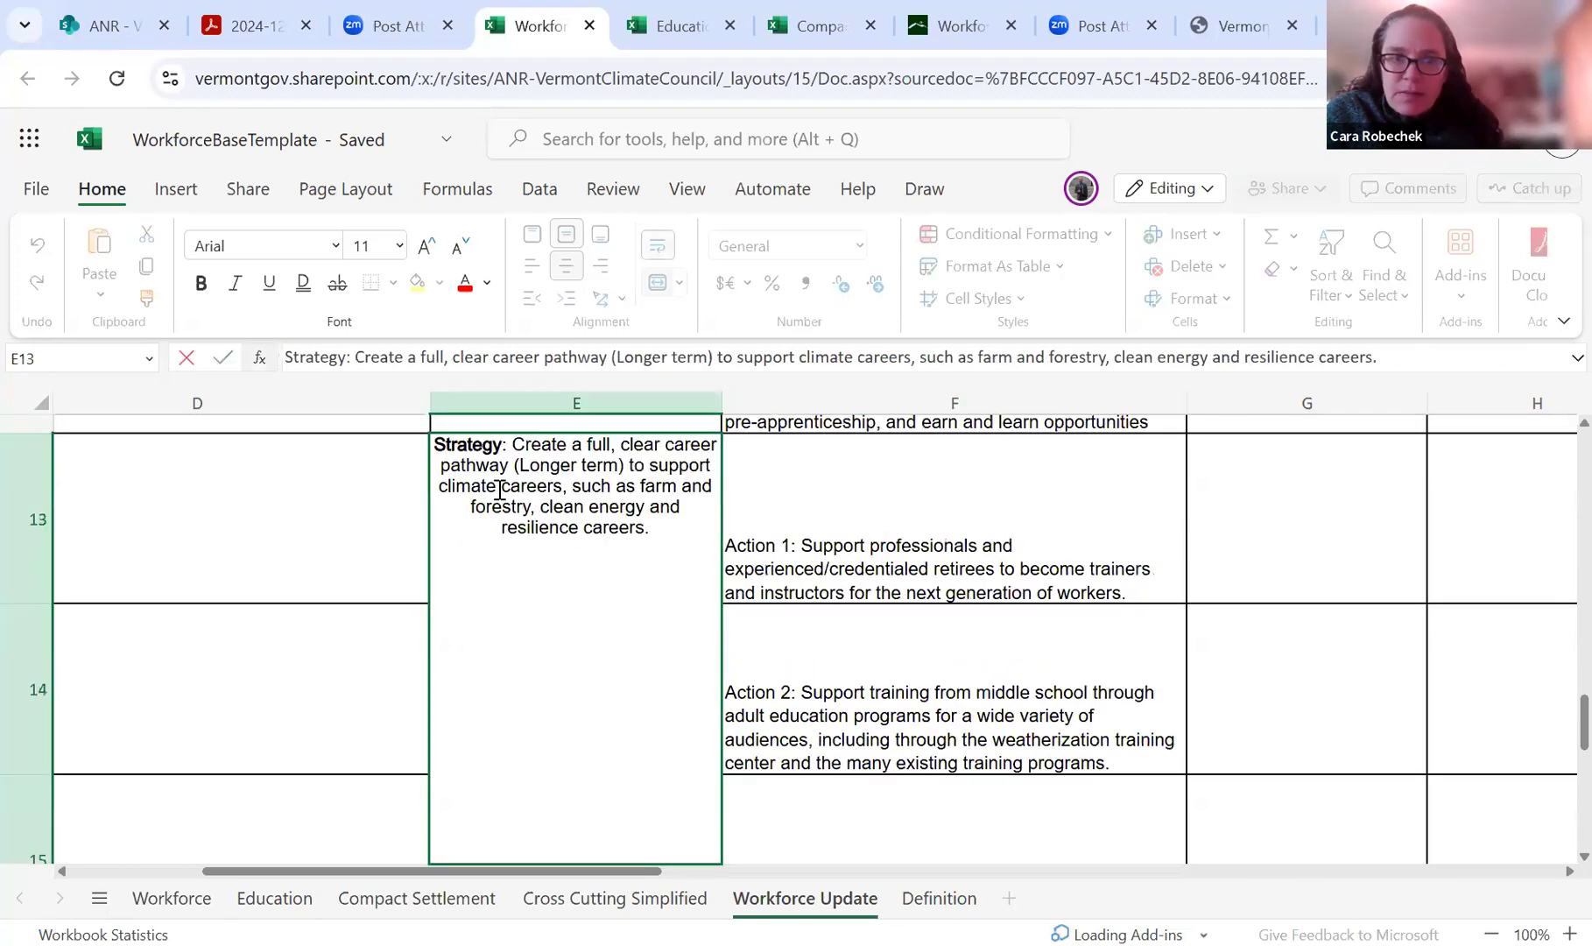
pyautogui.click(439, 488)
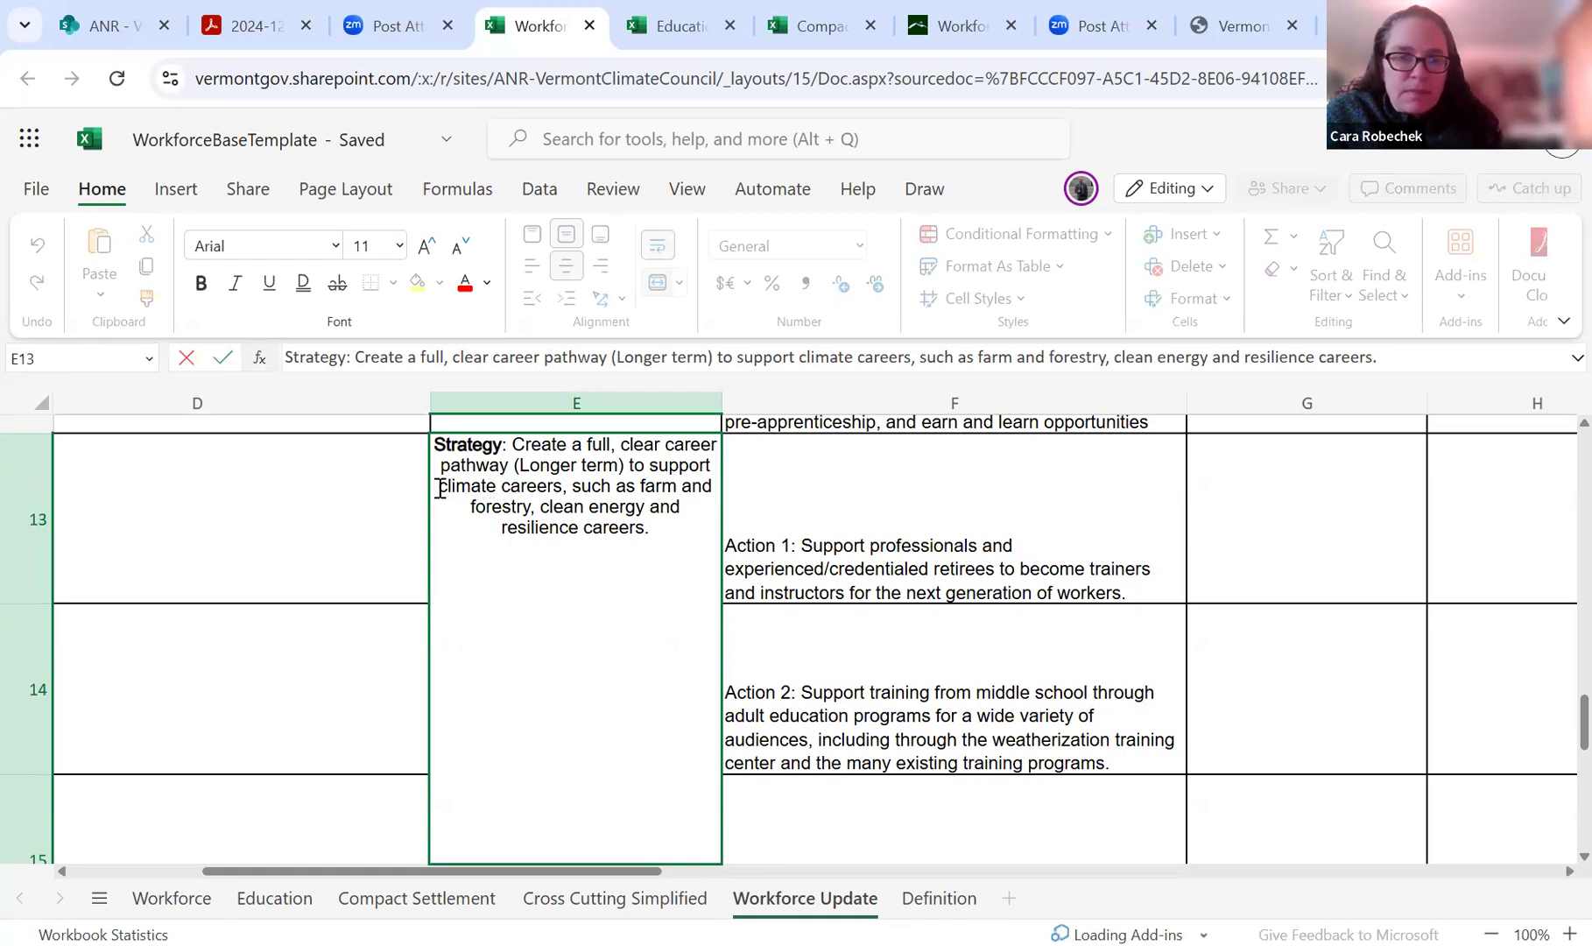
pyautogui.write('workers in')
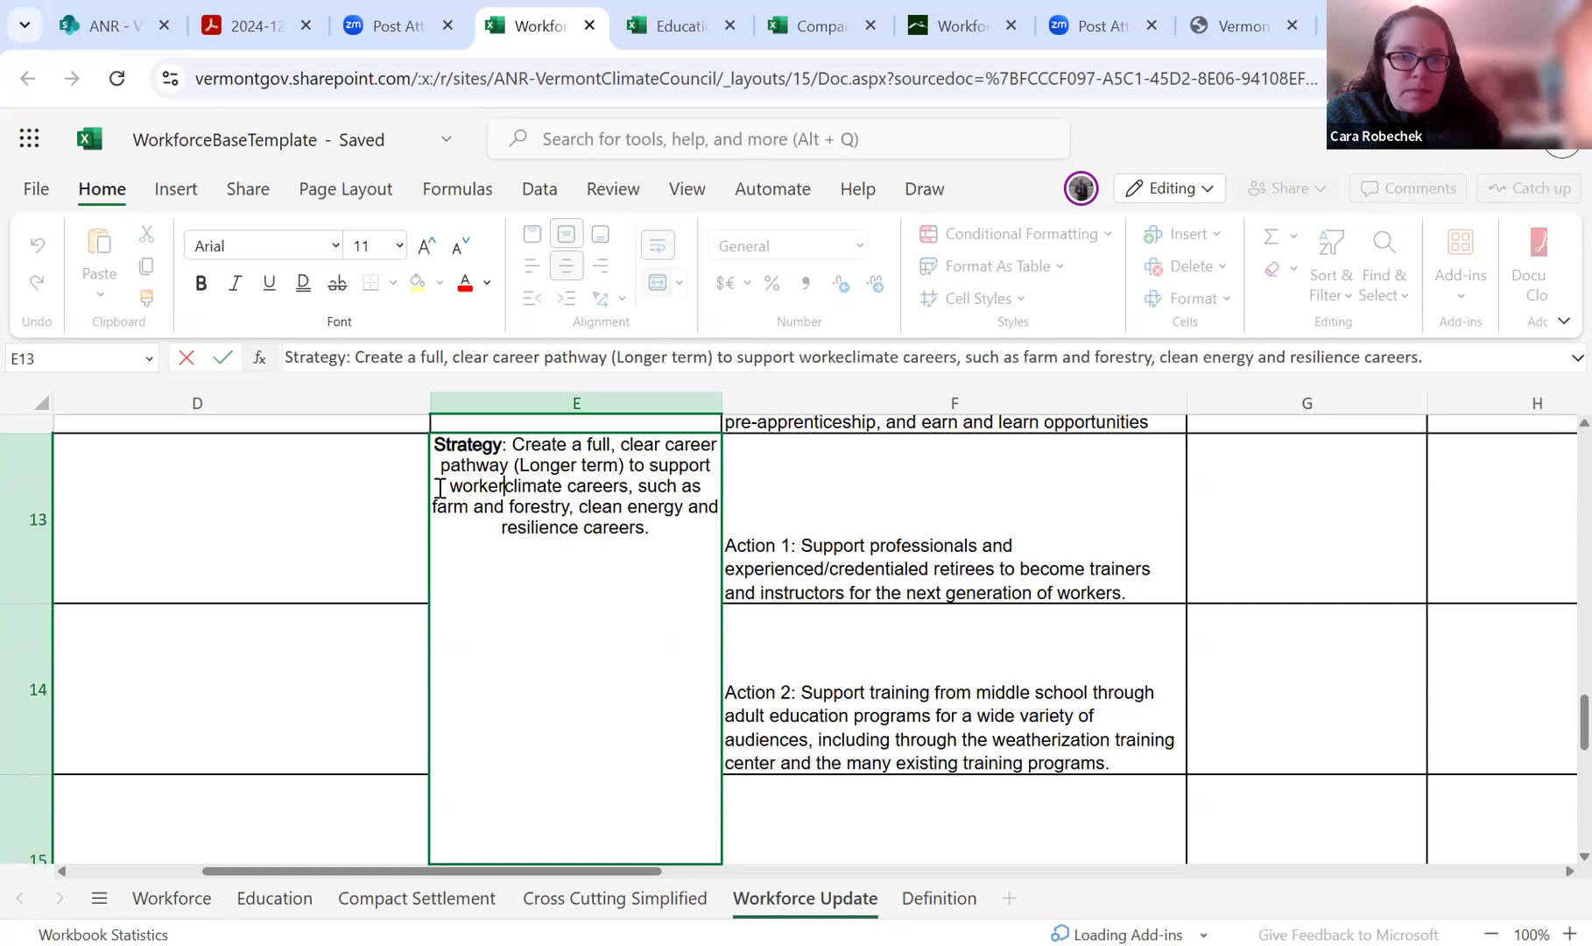
pyautogui.click(713, 464)
pyautogui.write('potential')
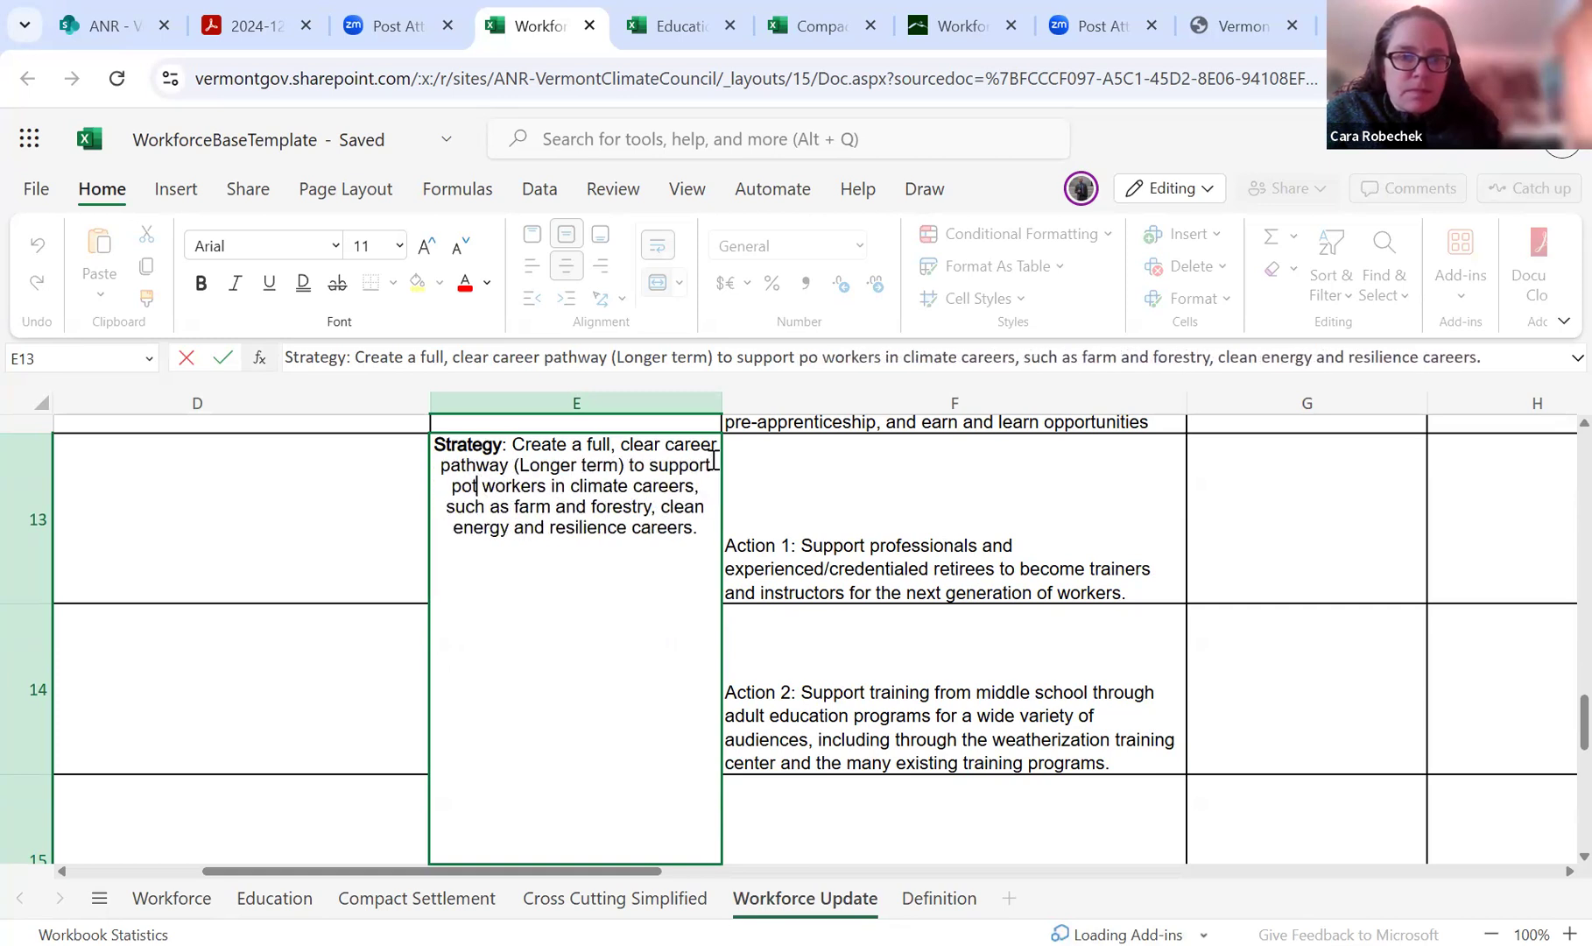
pyautogui.click(925, 563)
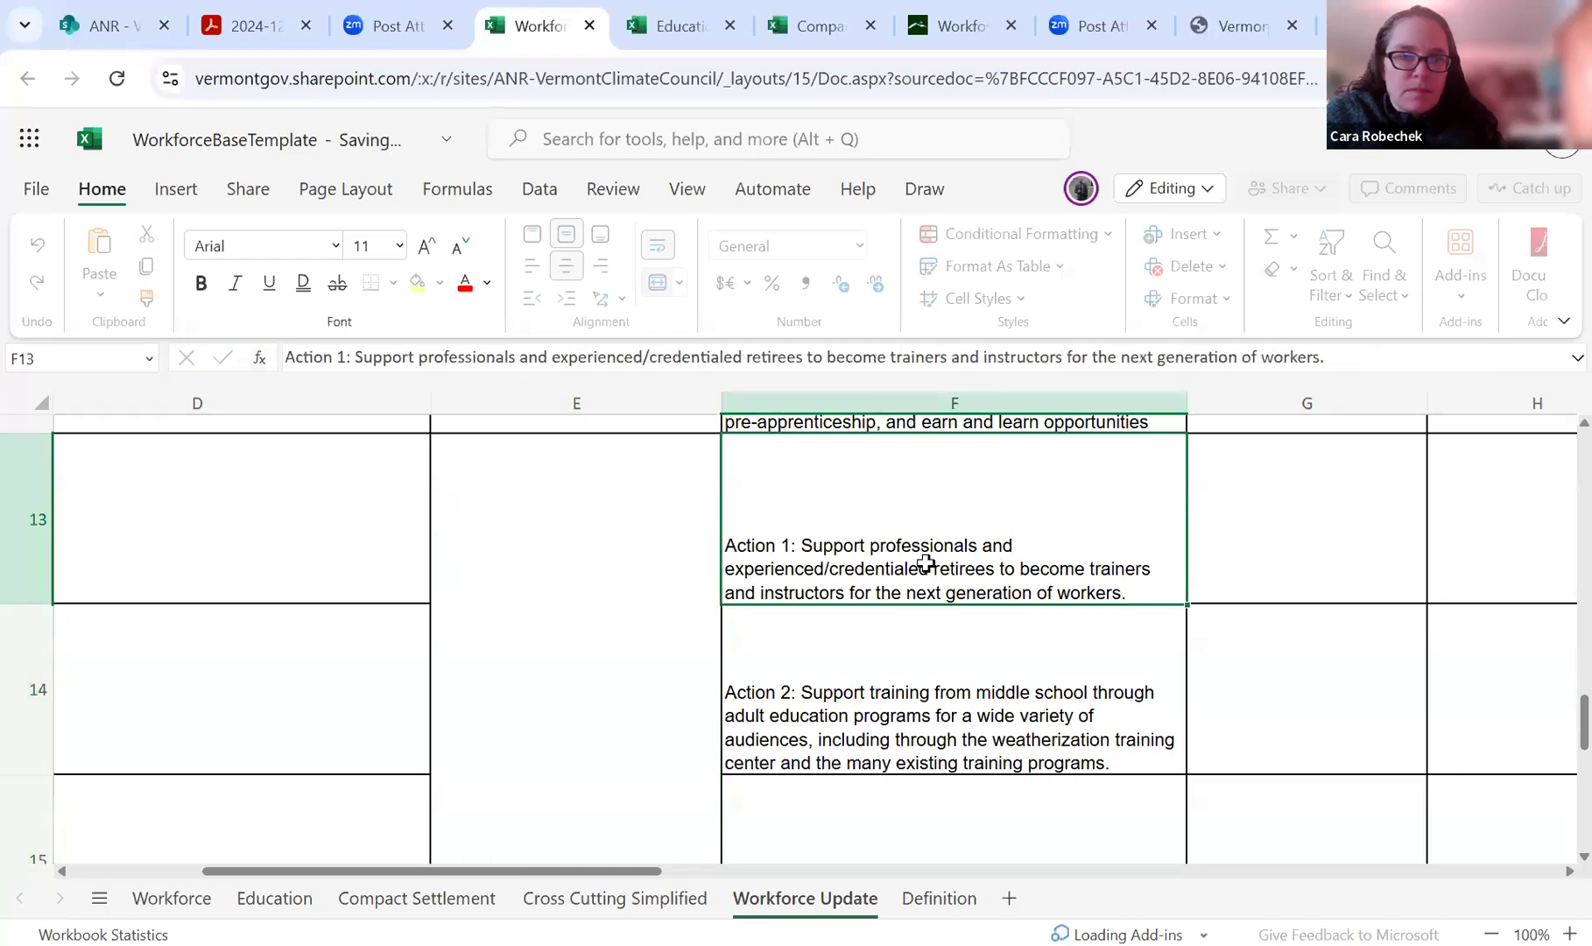
pyautogui.scroll(-4, 926, 563)
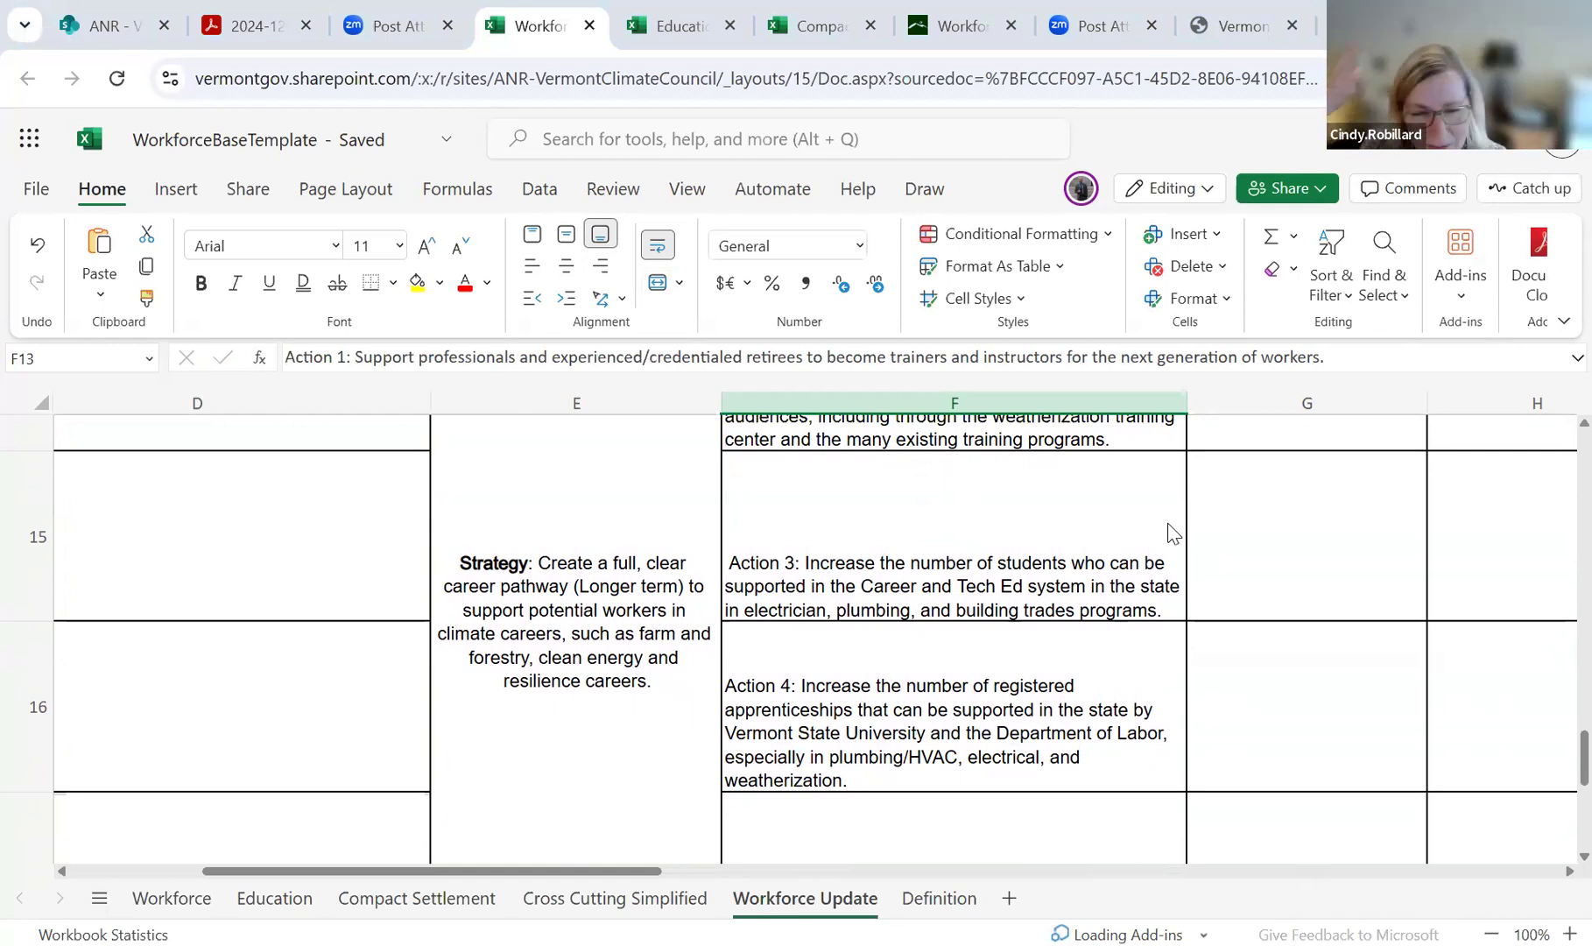
# - Delete "(Longer term)" from the strategy in E13 and commit the cell
pyautogui.doubleClick(689, 446)
pyautogui.moveTo(630, 465); pyautogui.dragTo(509, 464)
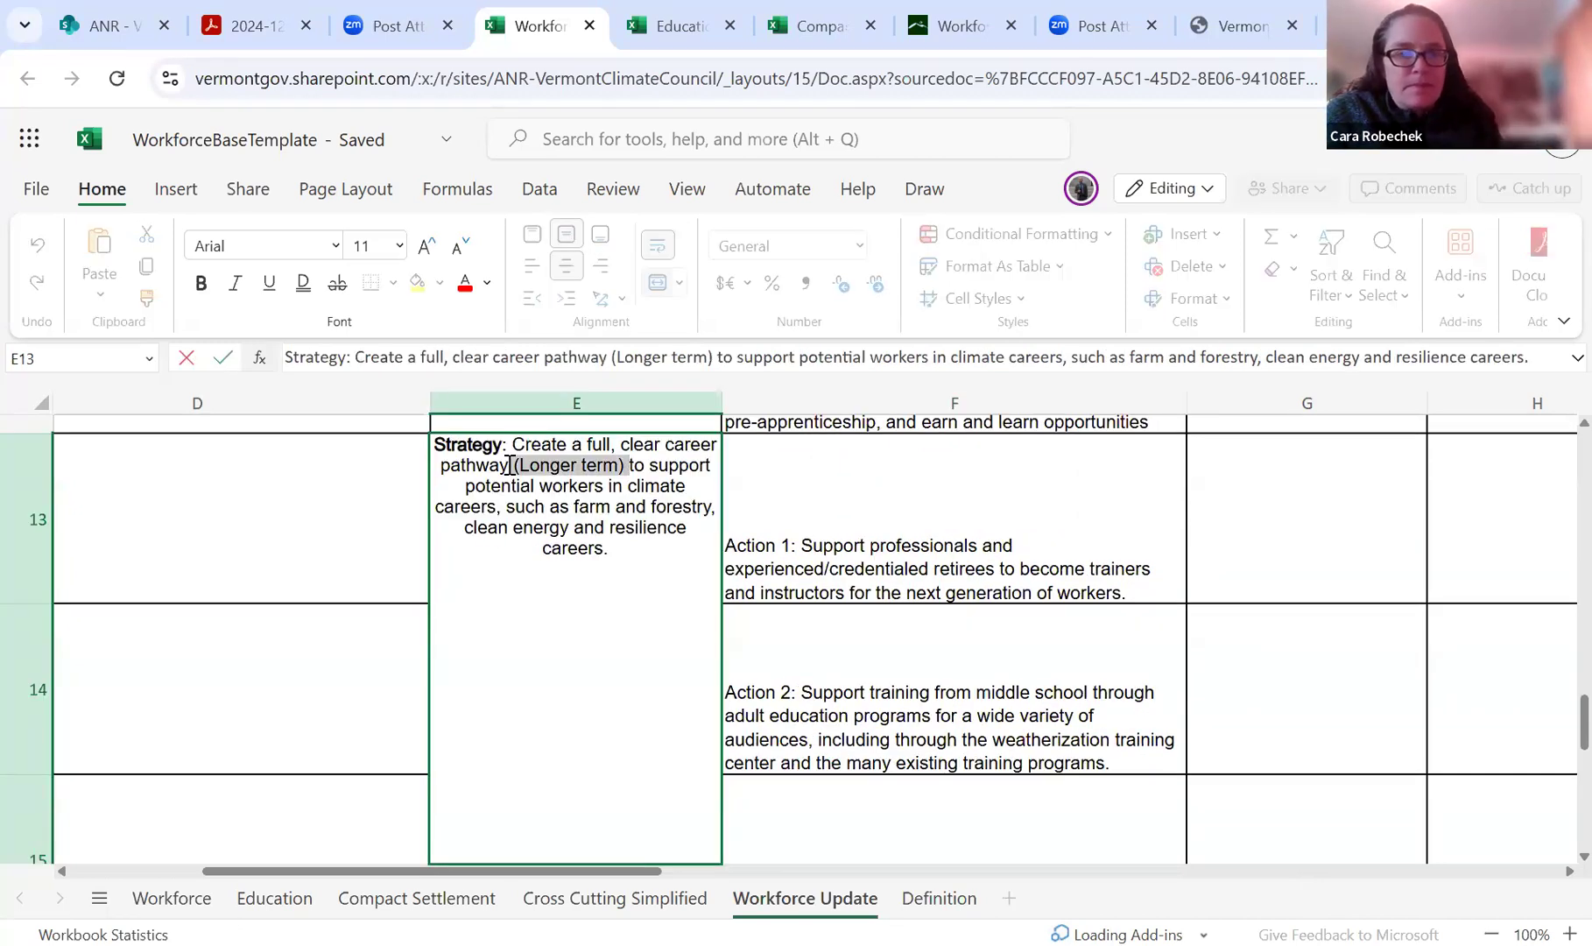
pyautogui.press('Delete')
pyautogui.click(744, 671)
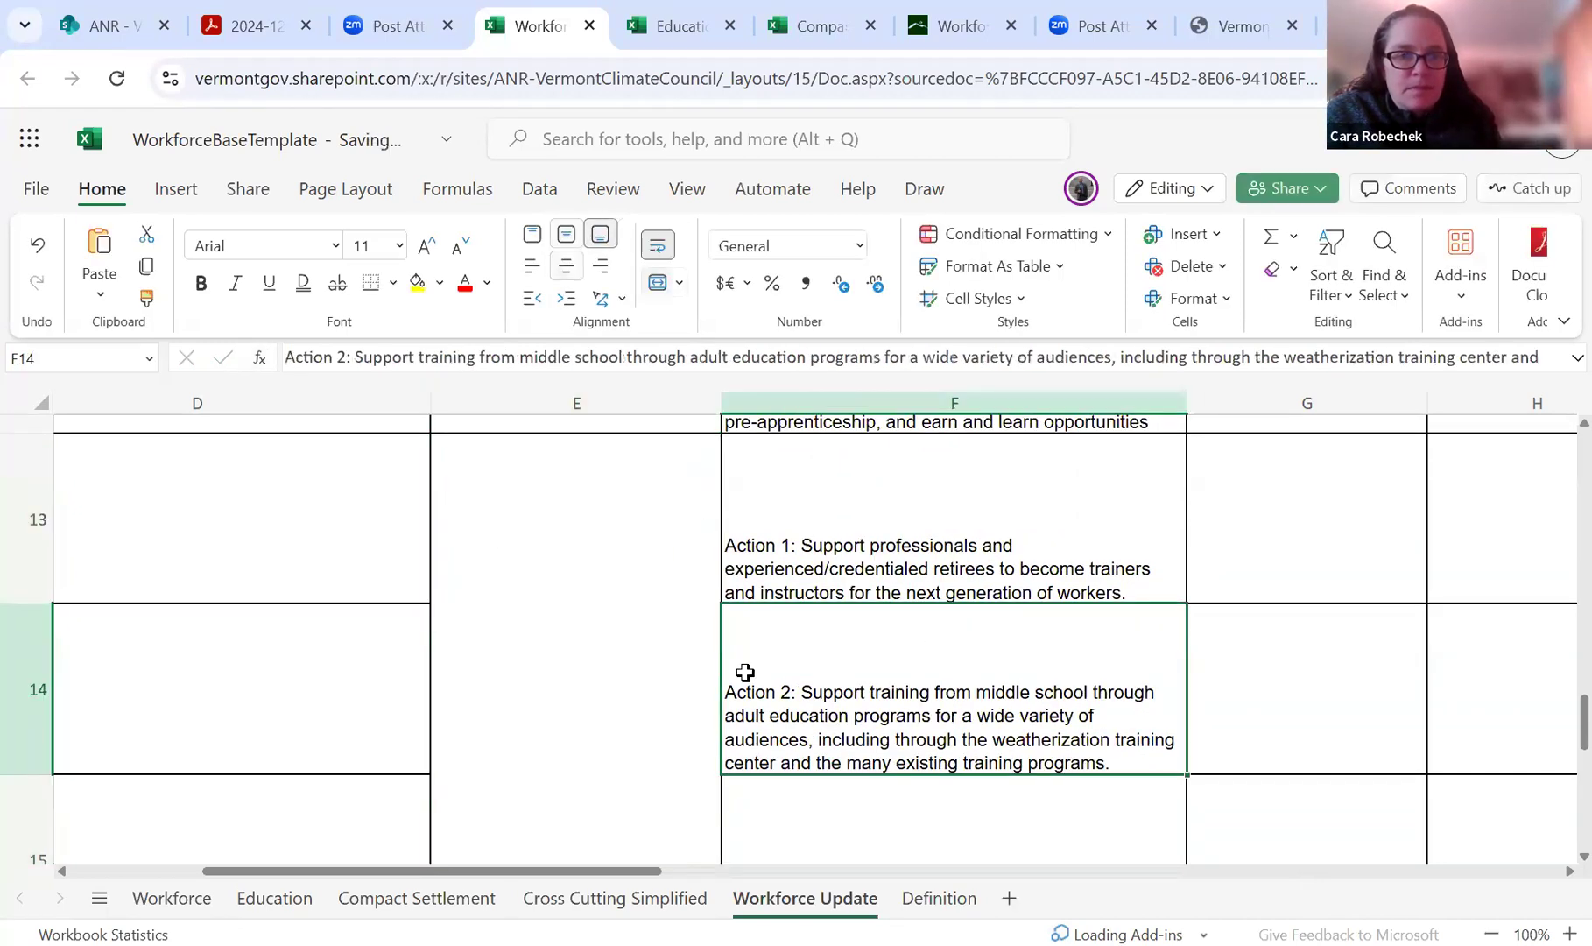
pyautogui.scroll(-3, 744, 671)
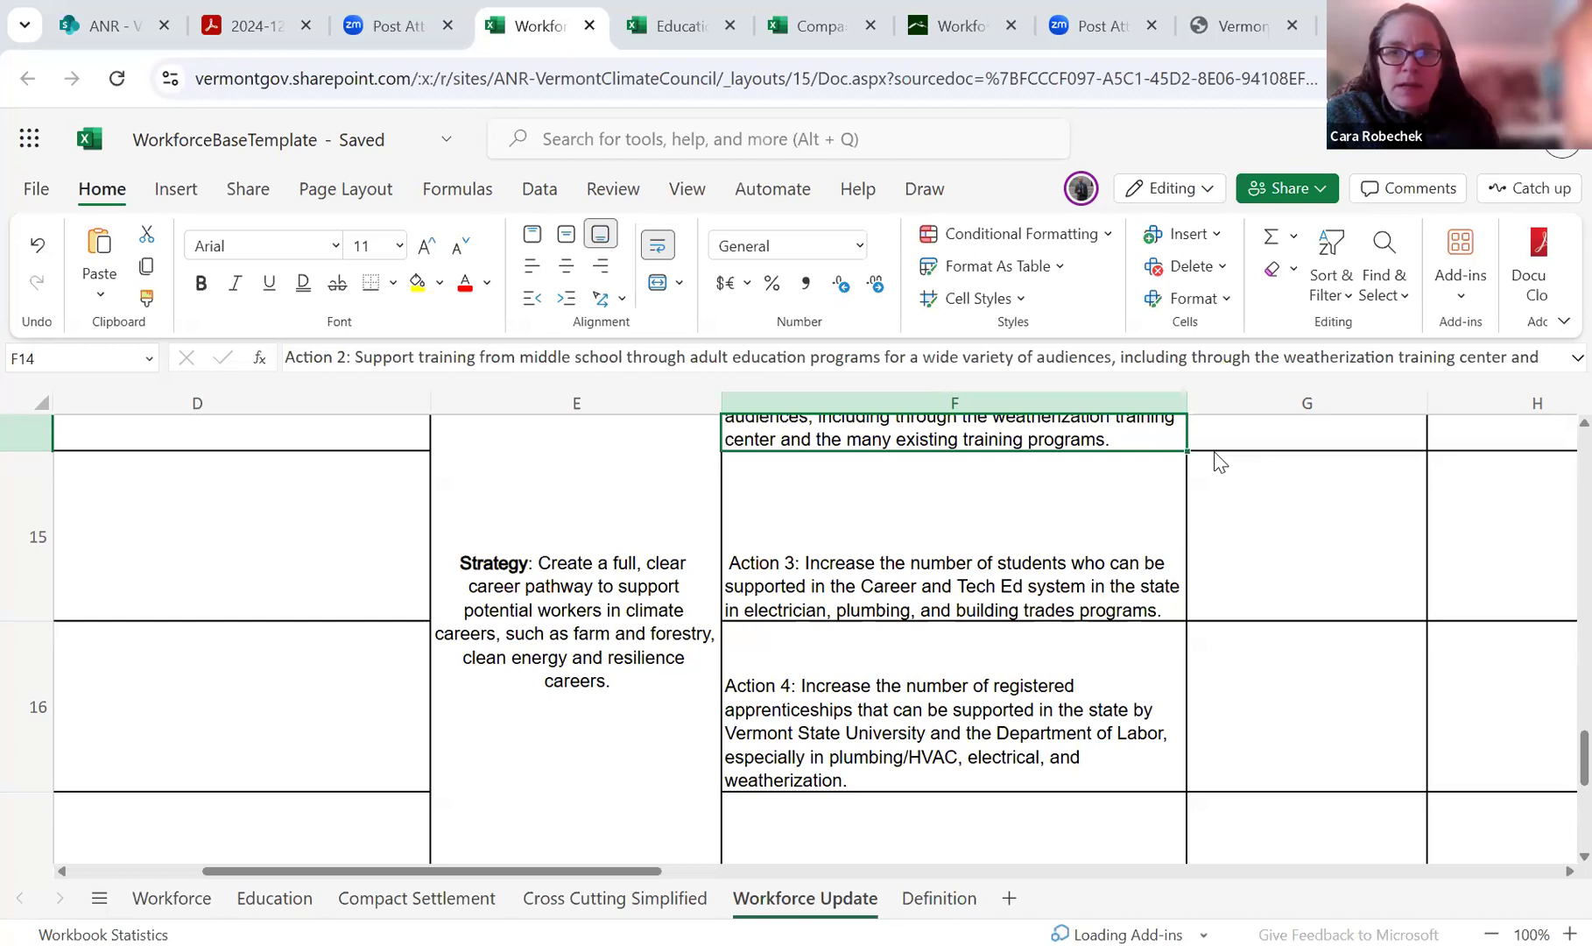
pyautogui.click(596, 476)
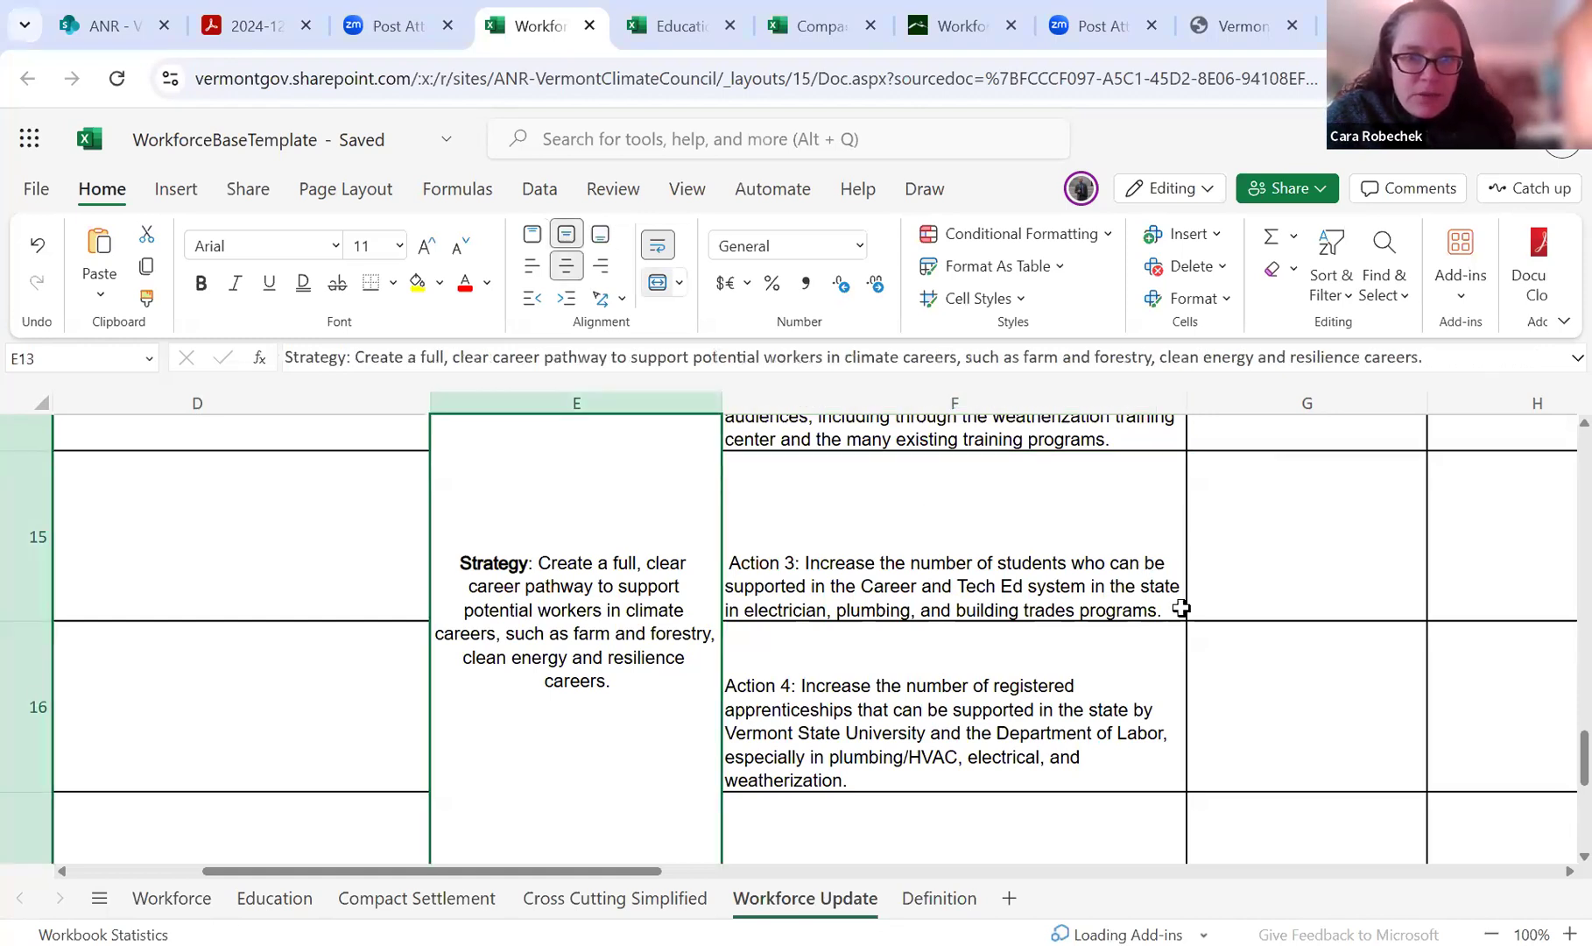
pyautogui.doubleClick(1159, 571)
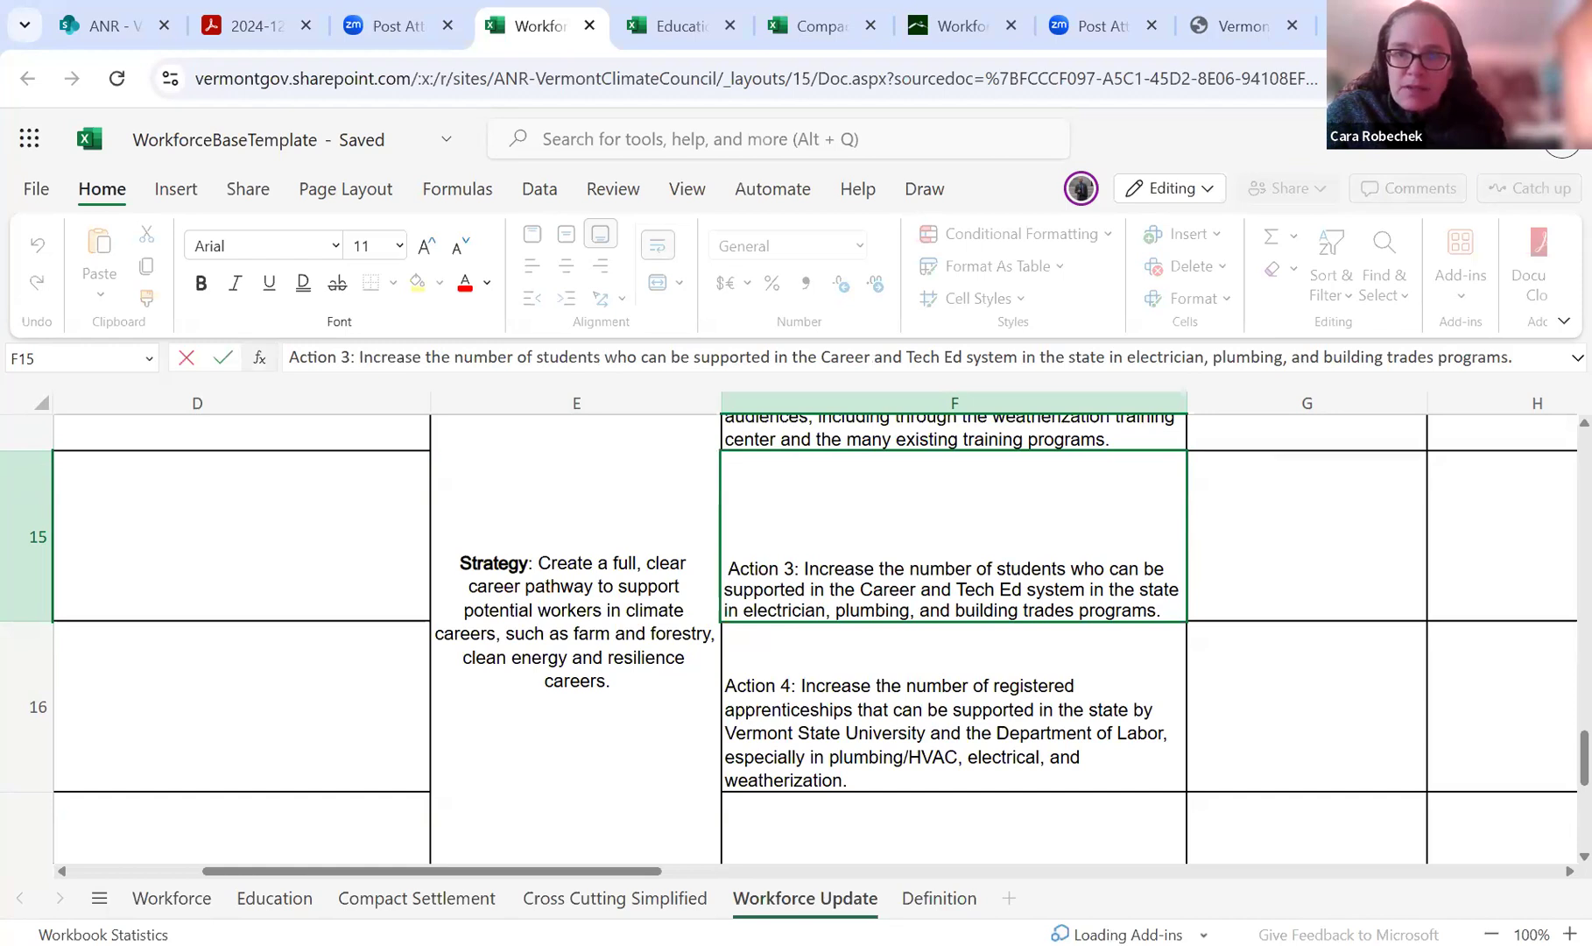
pyautogui.press('Escape')
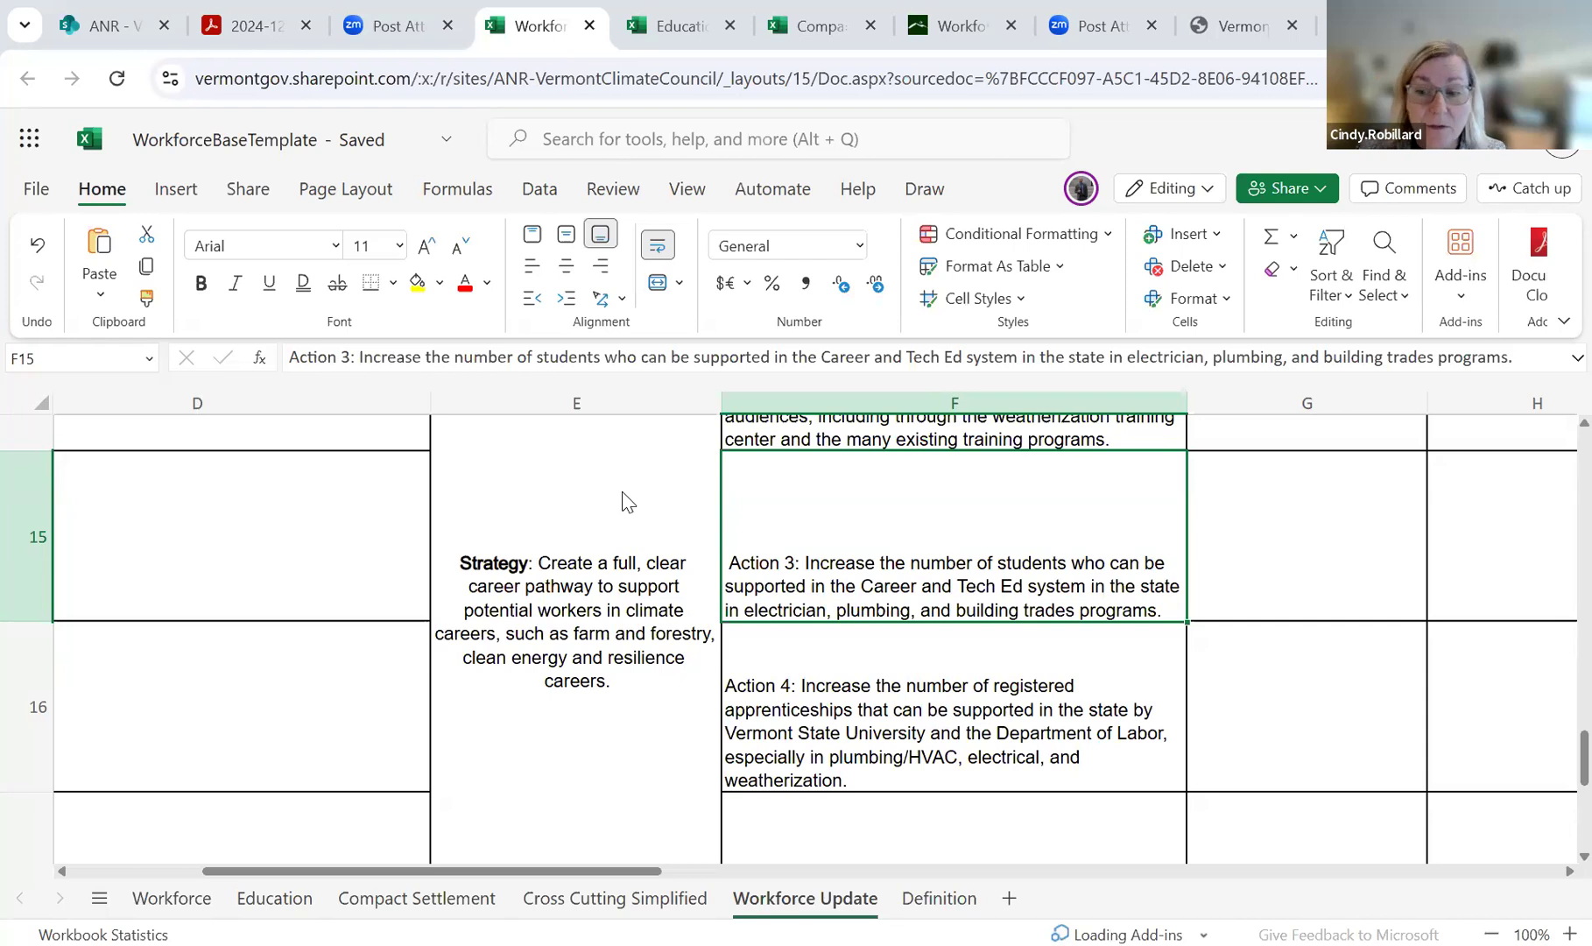
# - Replace the final period of Action 3 in F15 with ", agriculture and working lands"
pyautogui.doubleClick(1163, 607)
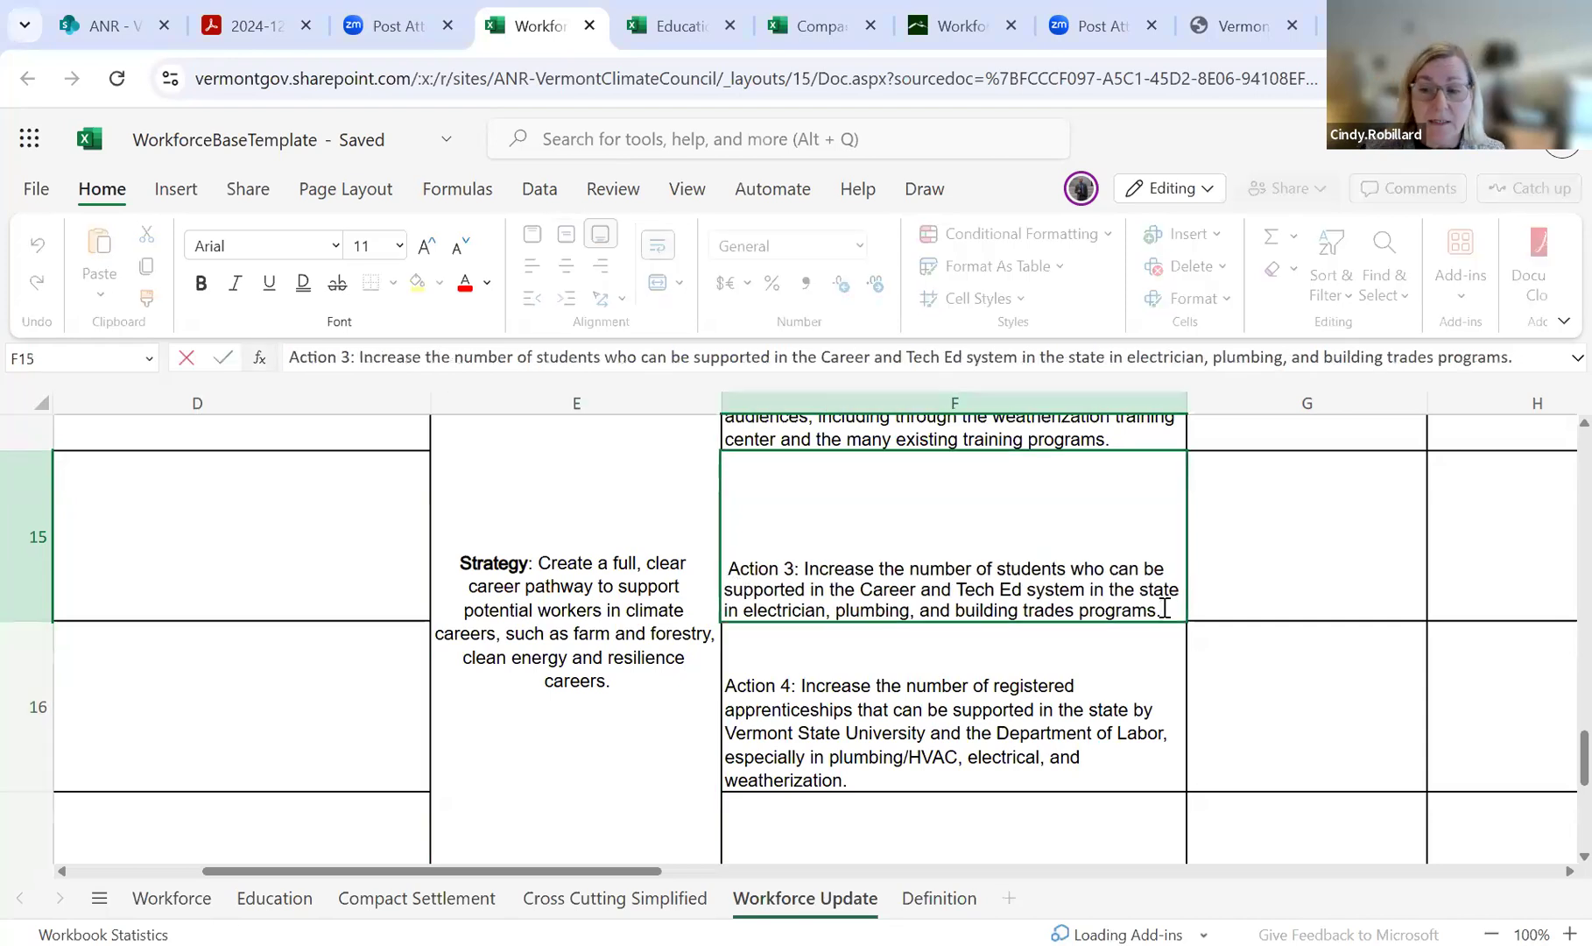
pyautogui.press('BackSpace')
pyautogui.write(', a')
pyautogui.press('BackSpace')
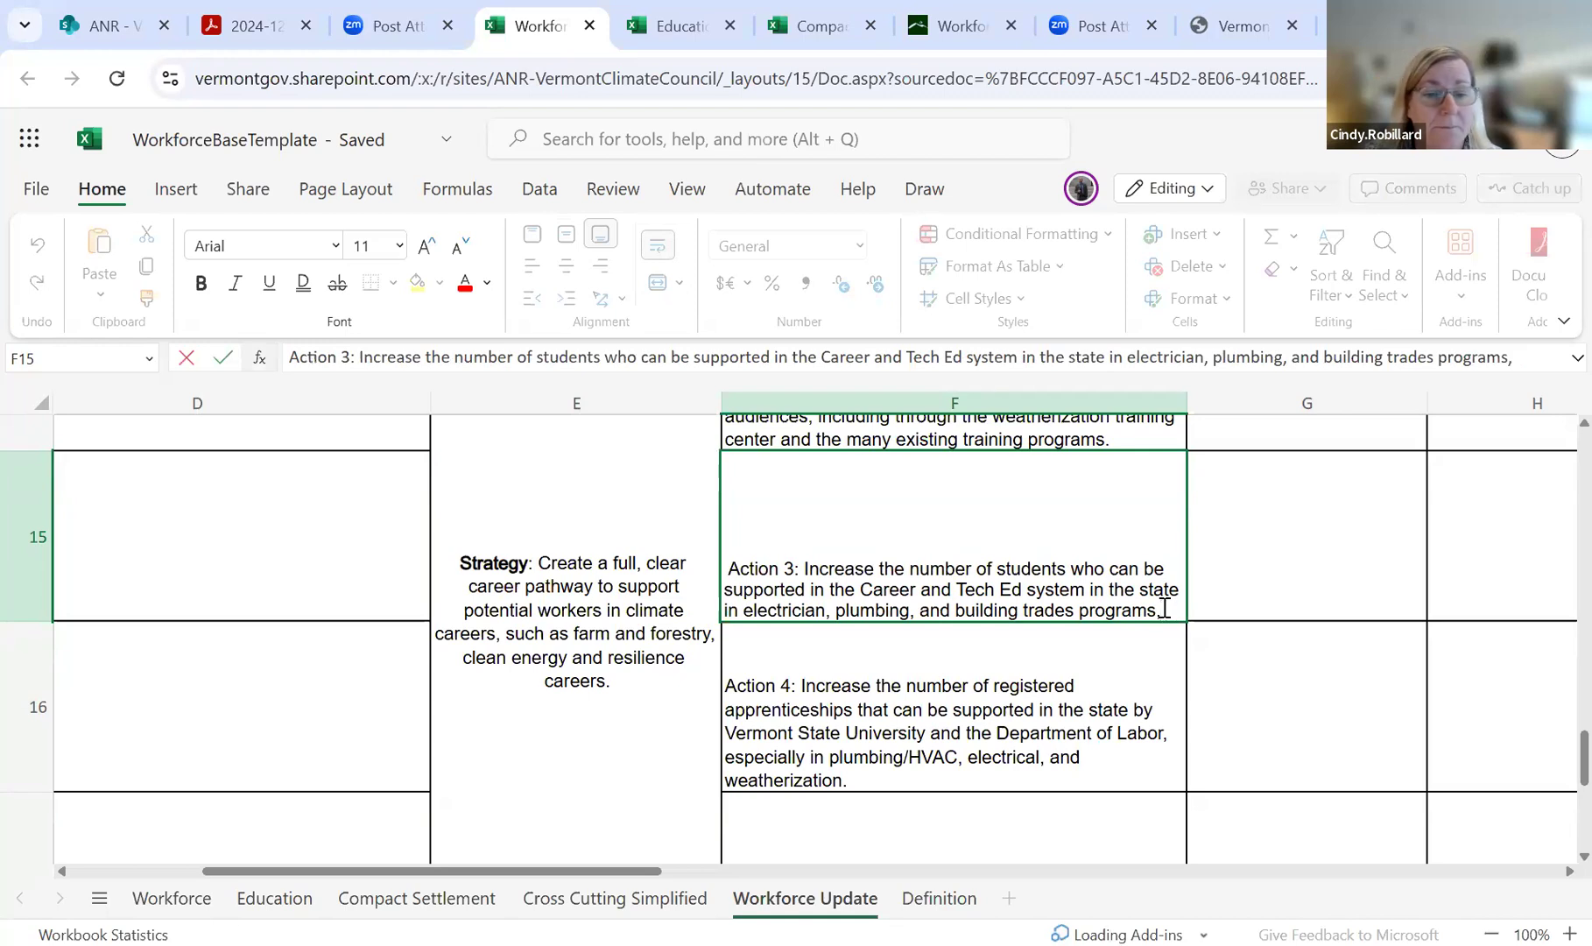
pyautogui.write('agric')
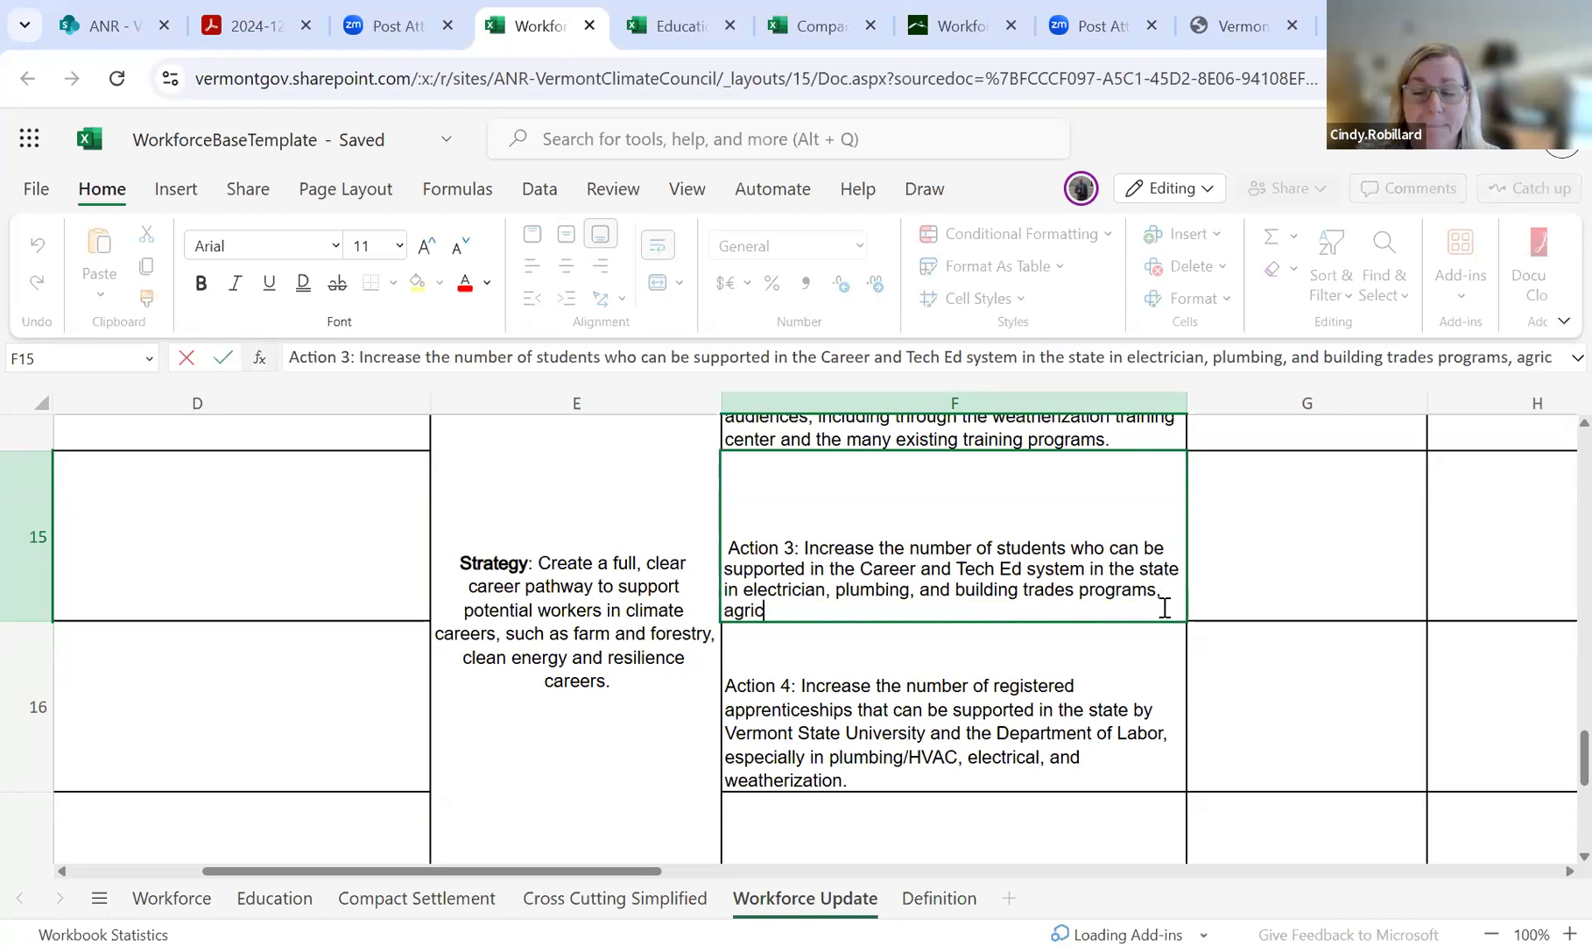
pyautogui.write('ulture and working lan')
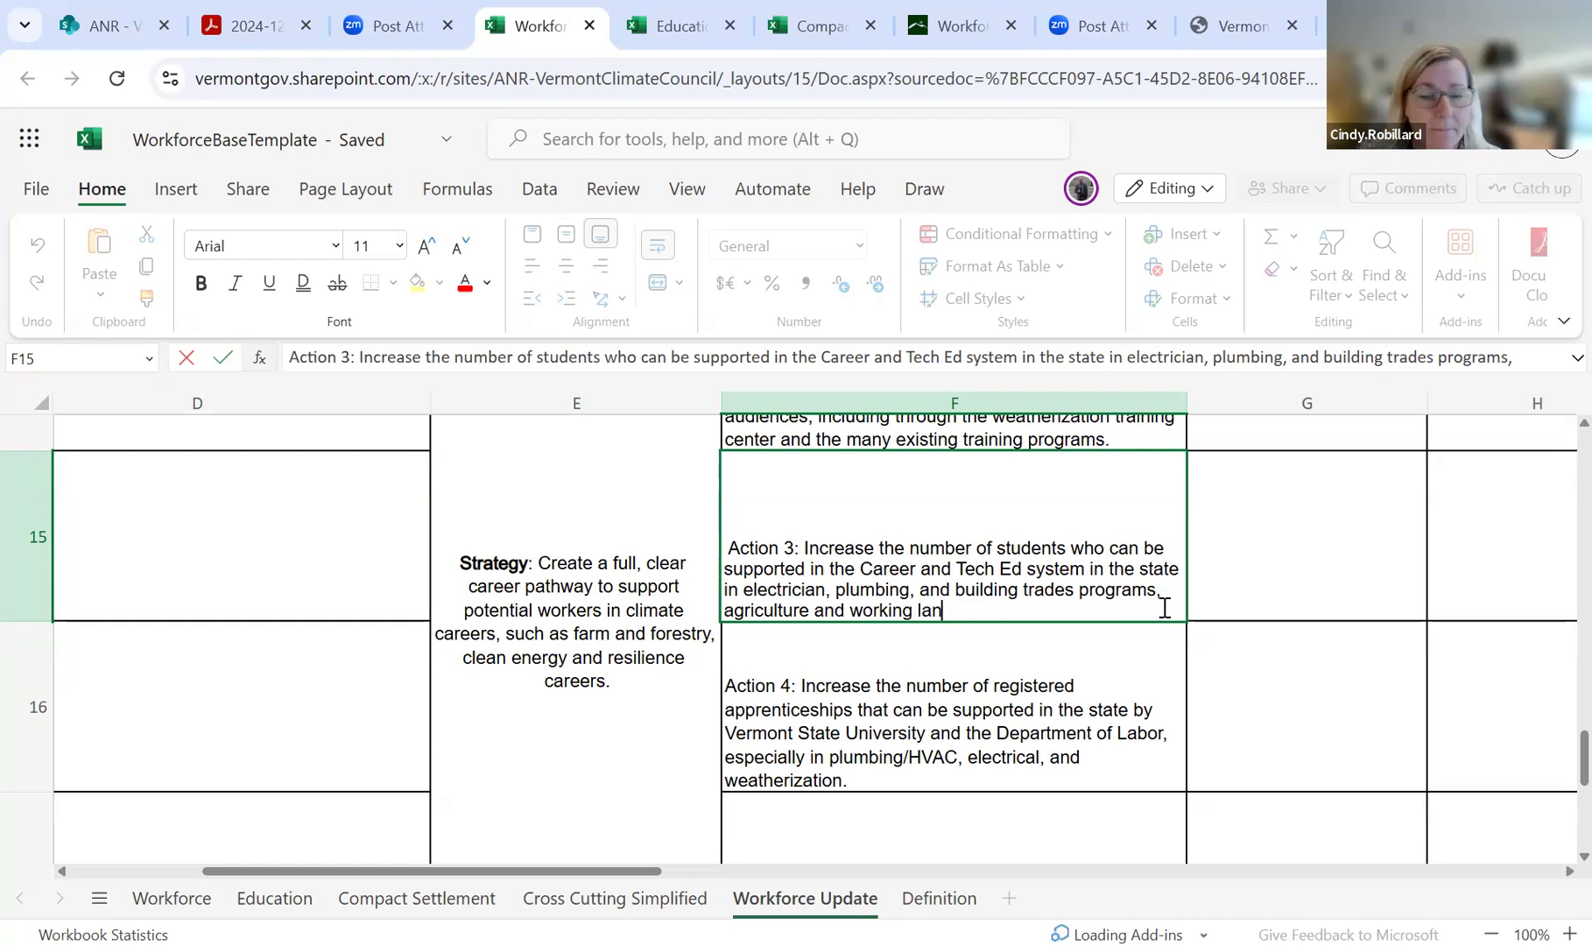
pyautogui.write('ds')
# - In F15, remove "and" before "building trades programs", change "working lands" to "working land sectors", and commit the cell
pyautogui.click(958, 585)
pyautogui.press('BackSpace')
pyautogui.press('BackSpace')
pyautogui.press('BackSpace')
pyautogui.press('BackSpace')
pyautogui.click(975, 610)
pyautogui.press('BackSpace')
pyautogui.write('sectors')
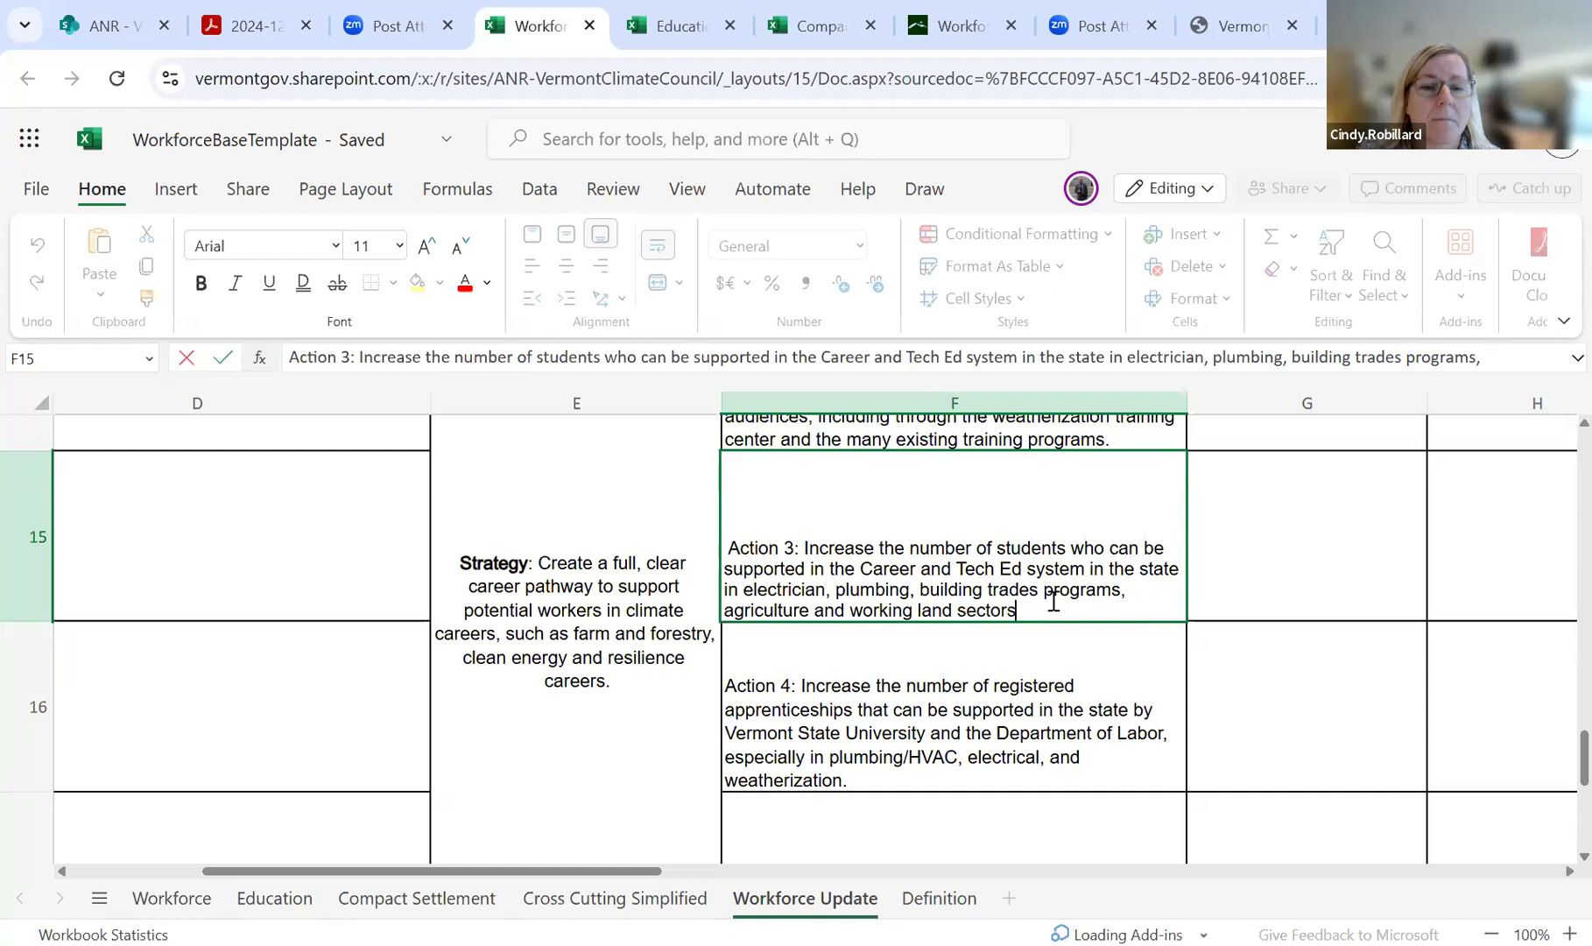
pyautogui.click(1262, 615)
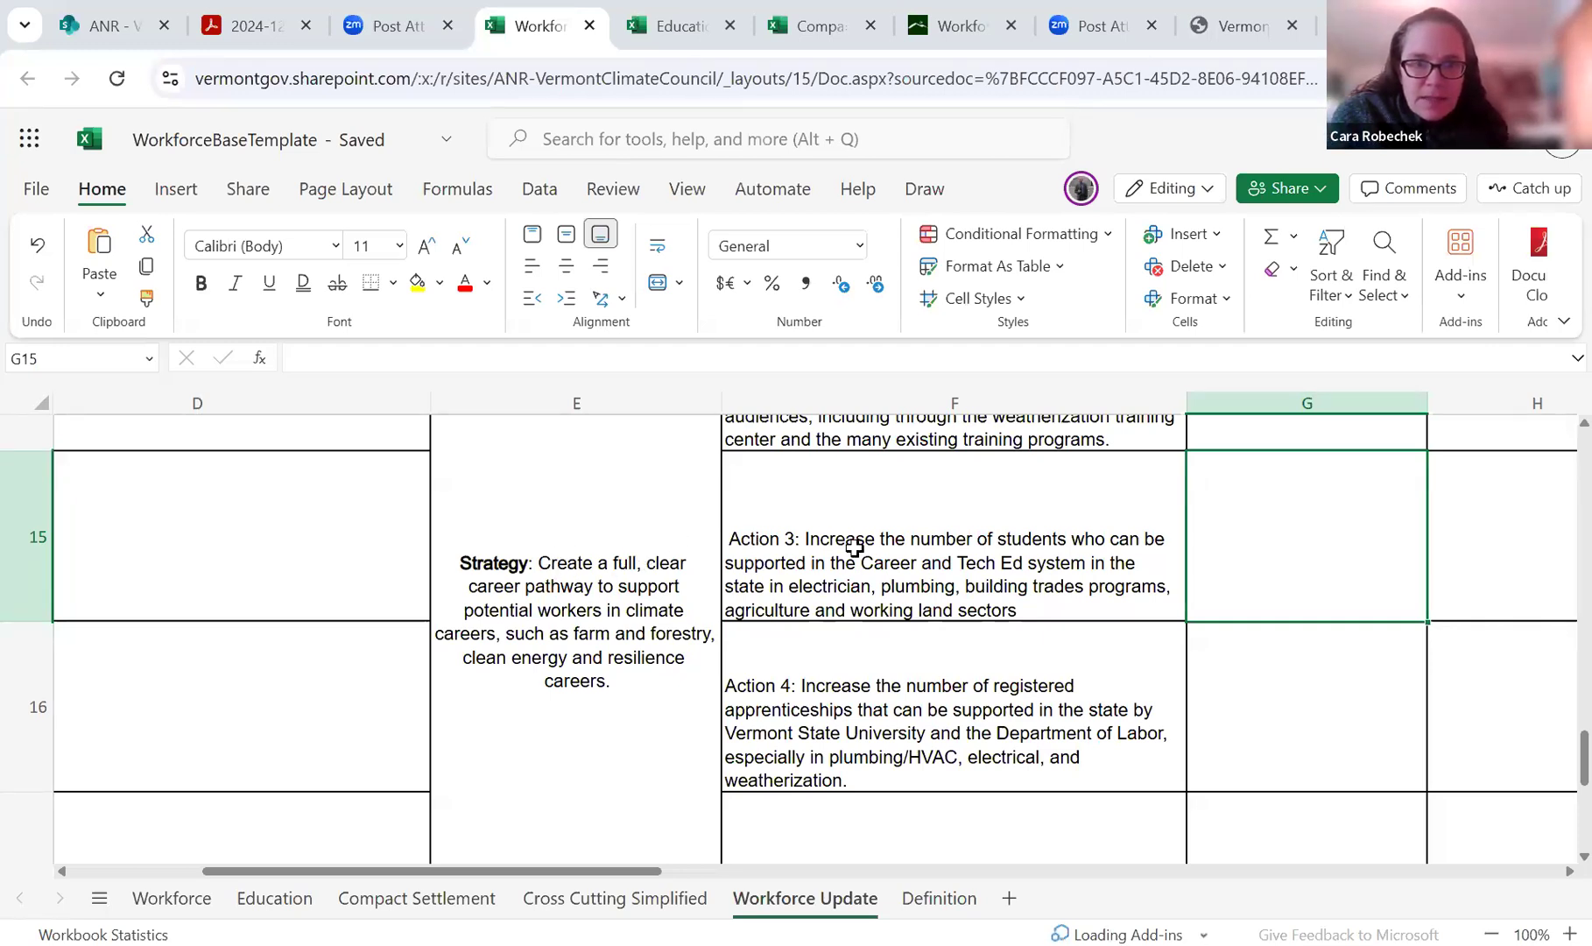
# - Replace "in" before "electrician" with ", such as" in Action 3 in F15
pyautogui.click(796, 582)
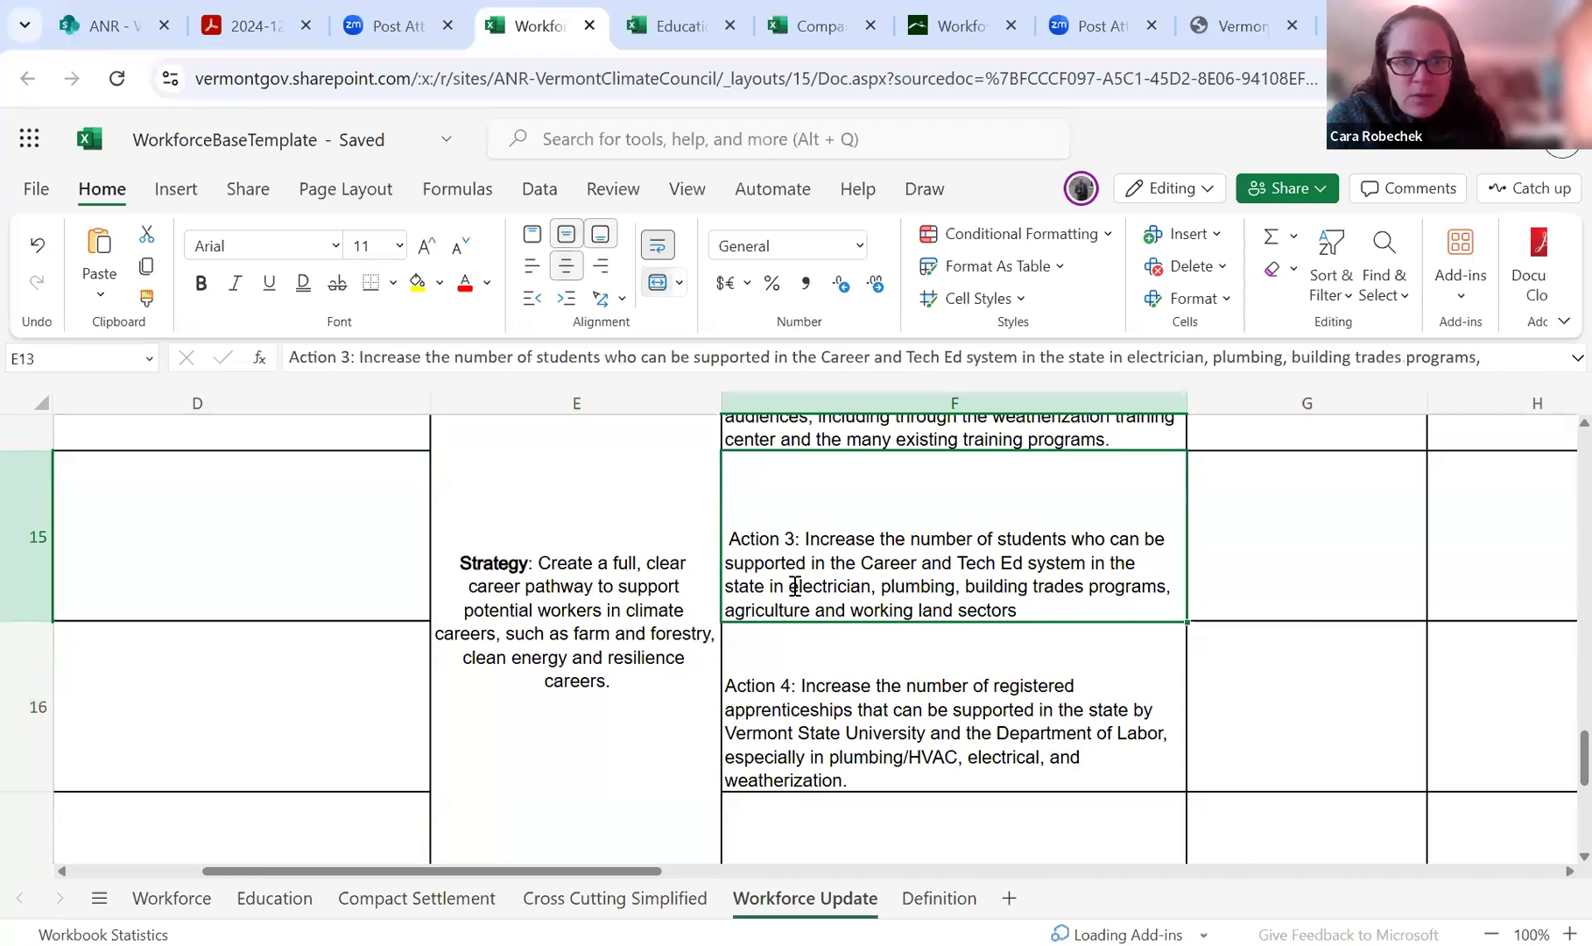
pyautogui.doubleClick(740, 588)
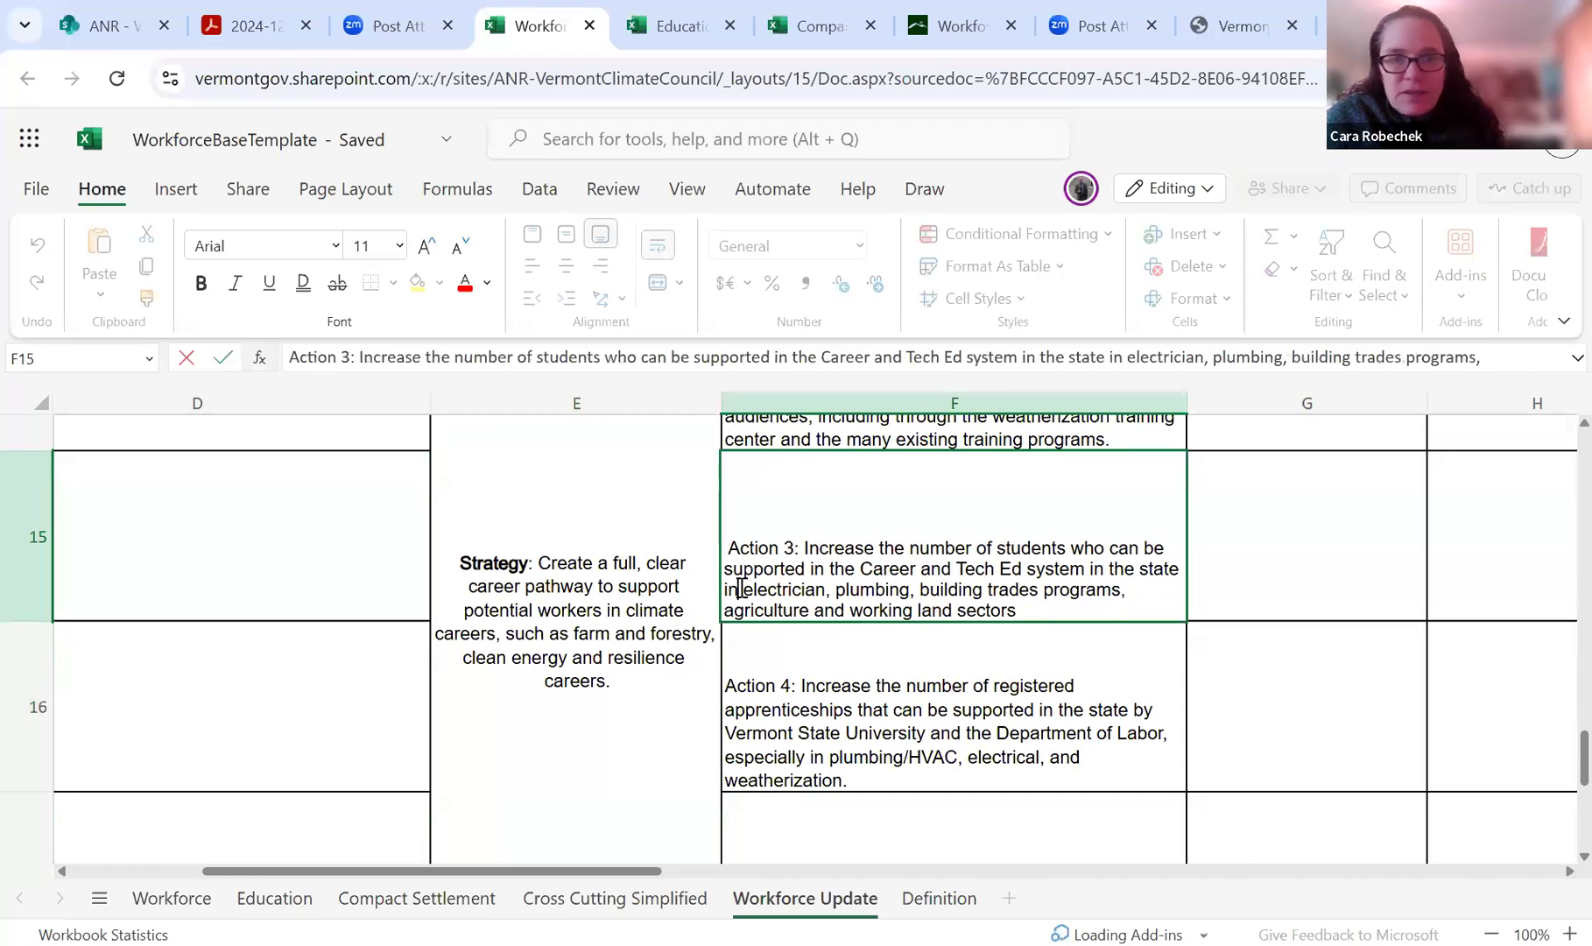
pyautogui.press('BackSpace')
pyautogui.press('BackSpace')
pyautogui.press('BackSpace')
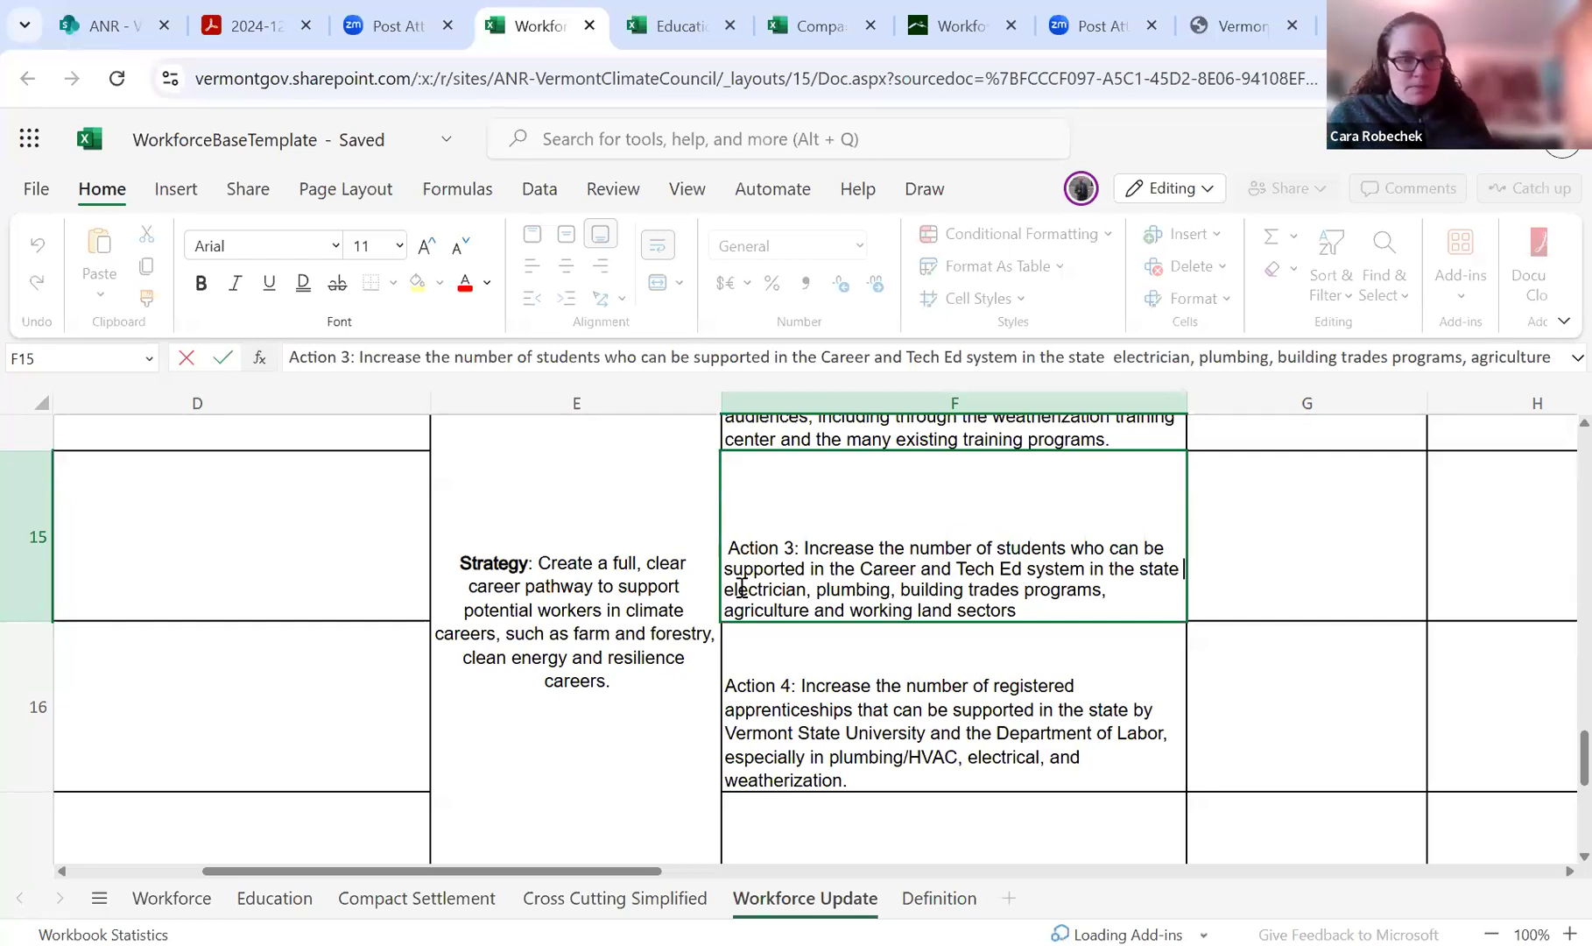
pyautogui.press('BackSpace')
pyautogui.write(', such as')
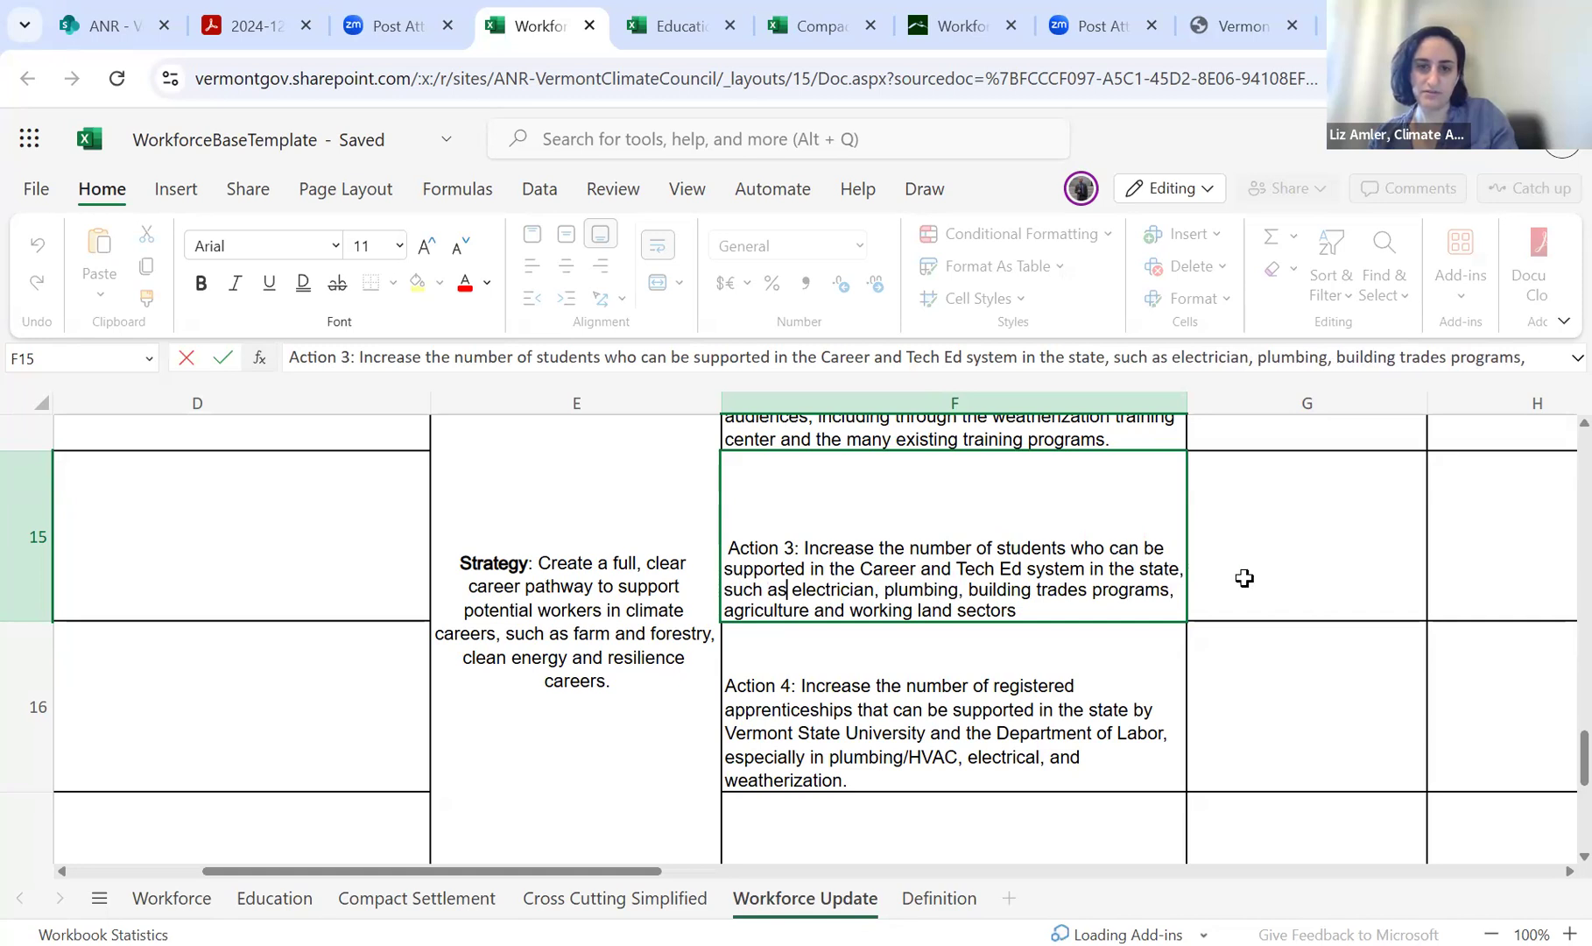
# - Remove the comma between "state" and "such as" in Action 3 in F15 and commit the cell
pyautogui.click(1179, 567)
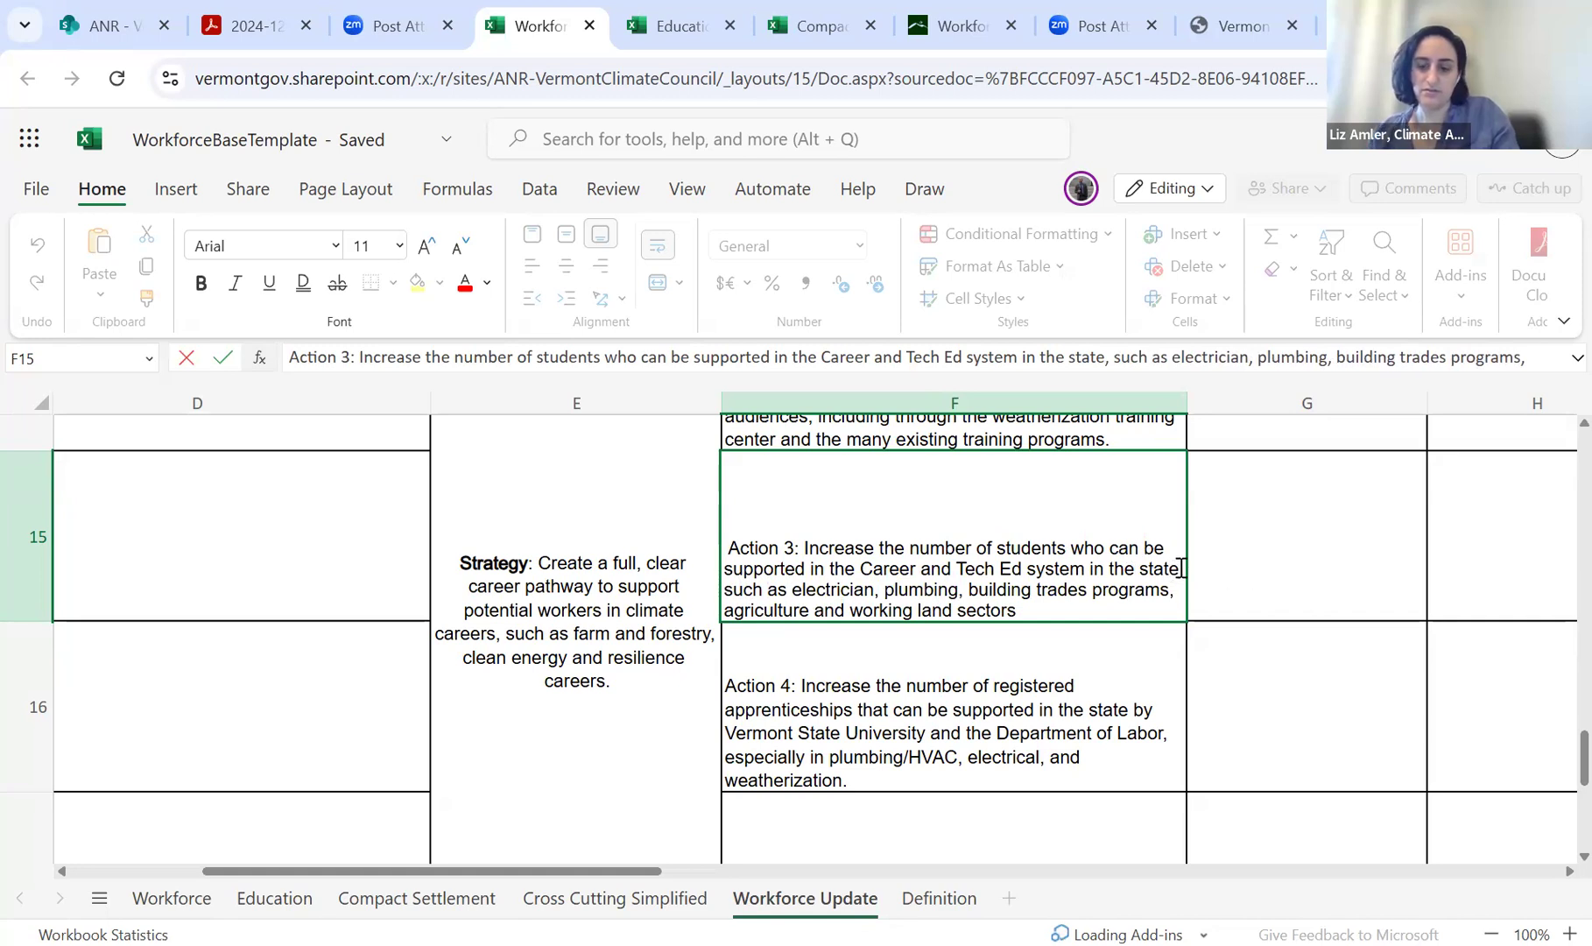
pyautogui.press('BackSpace')
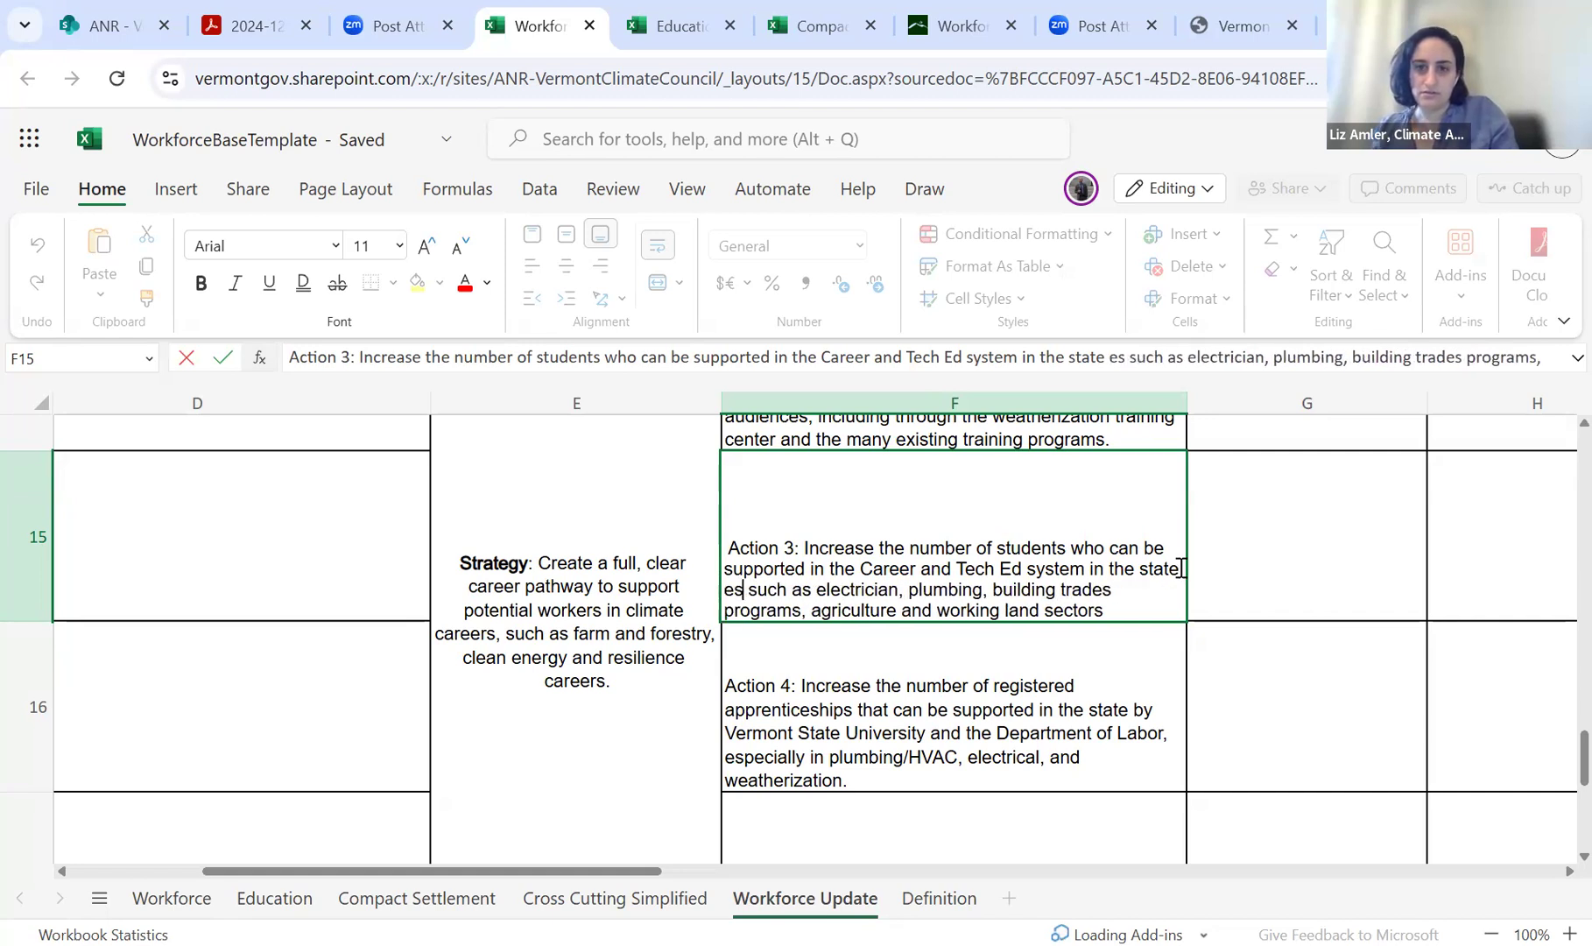
pyautogui.press('BackSpace')
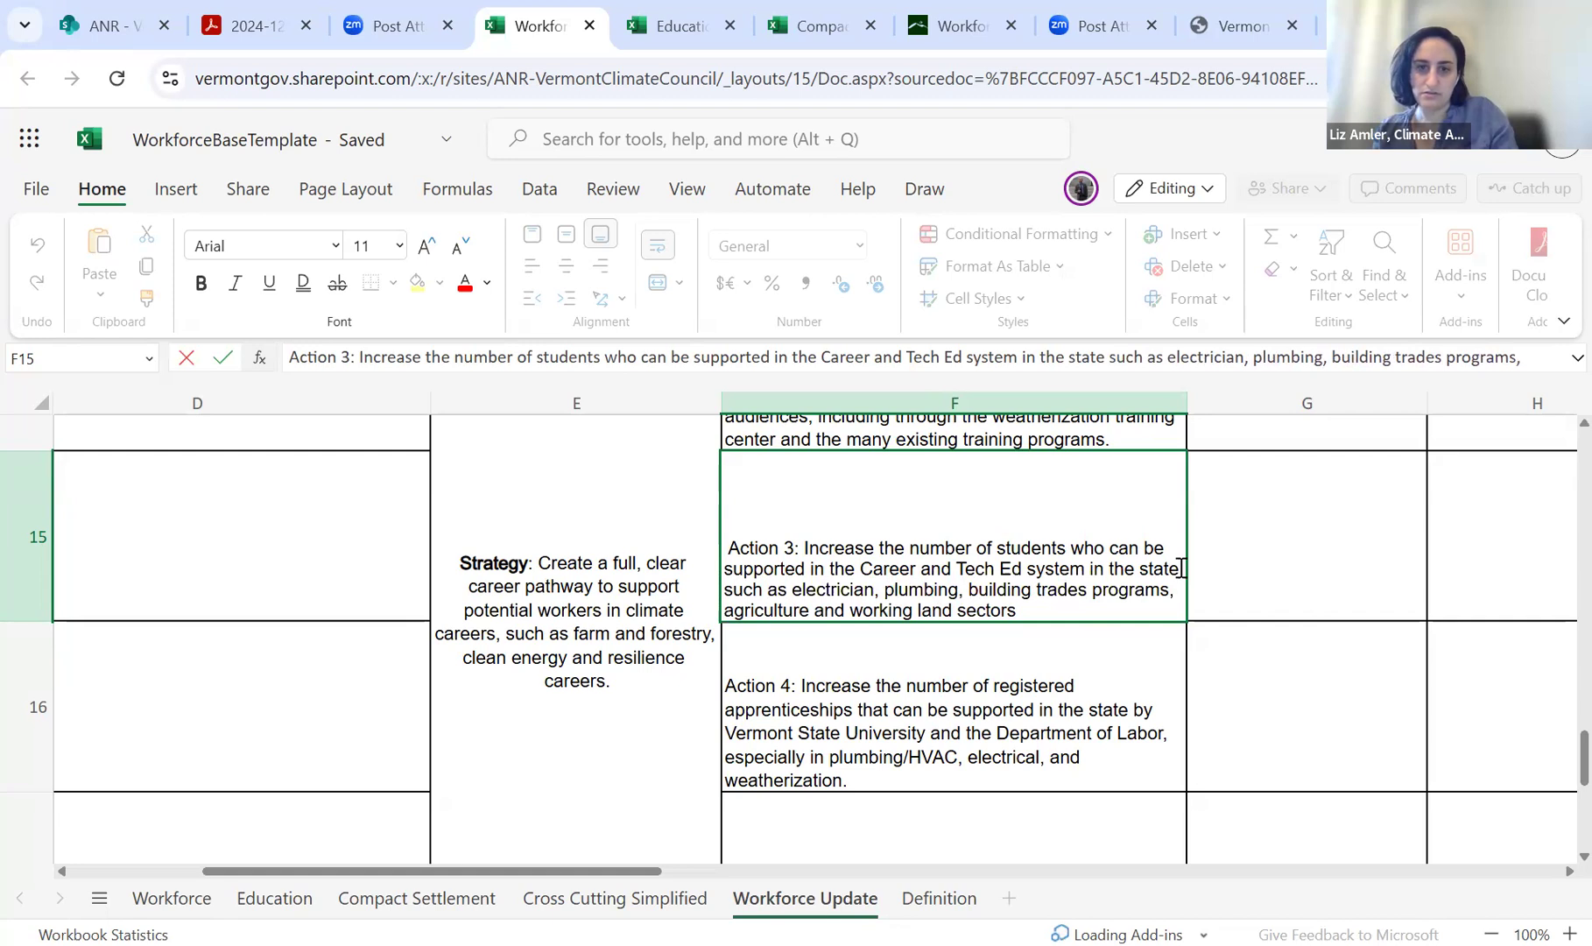
pyautogui.click(1348, 597)
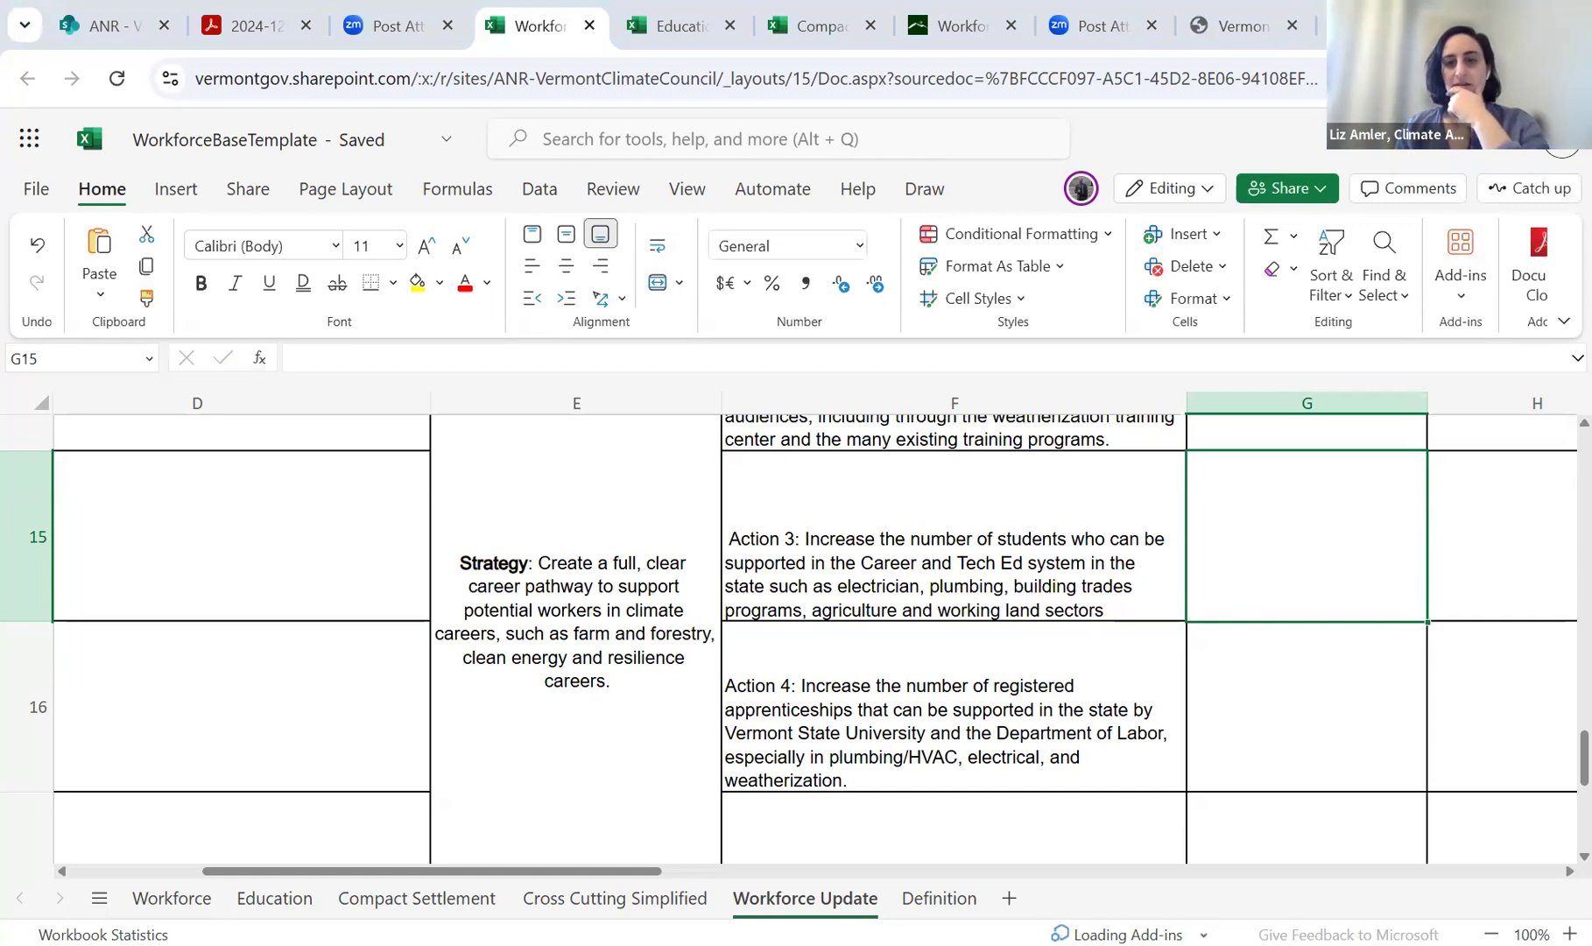
pyautogui.click(566, 529)
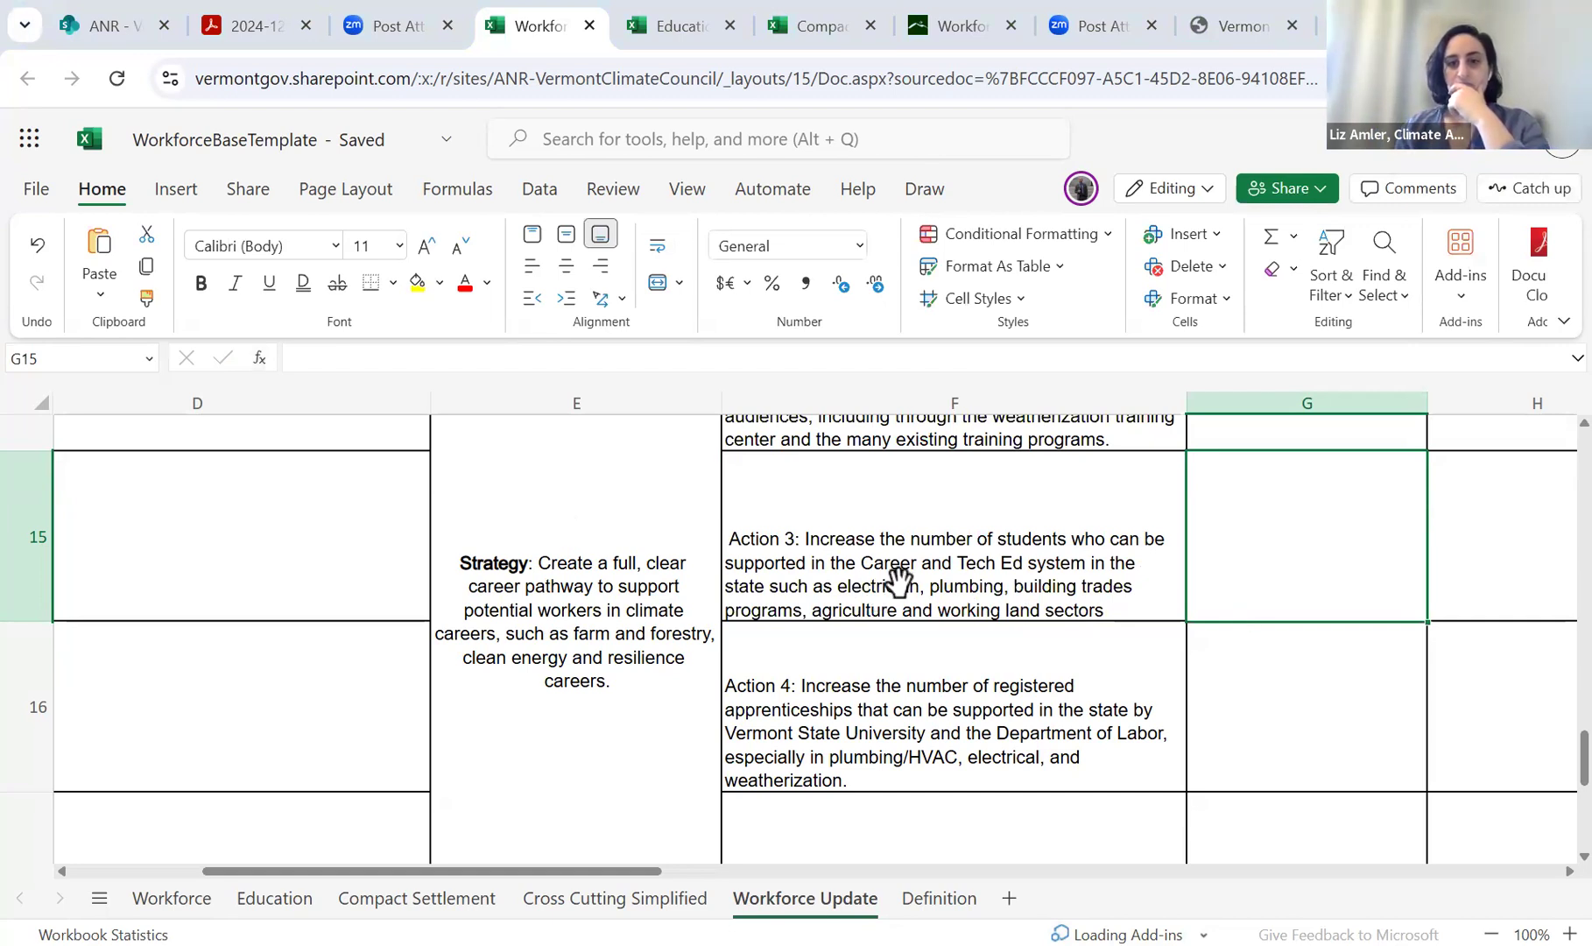
pyautogui.click(897, 578)
pyautogui.scroll(-2, 897, 578)
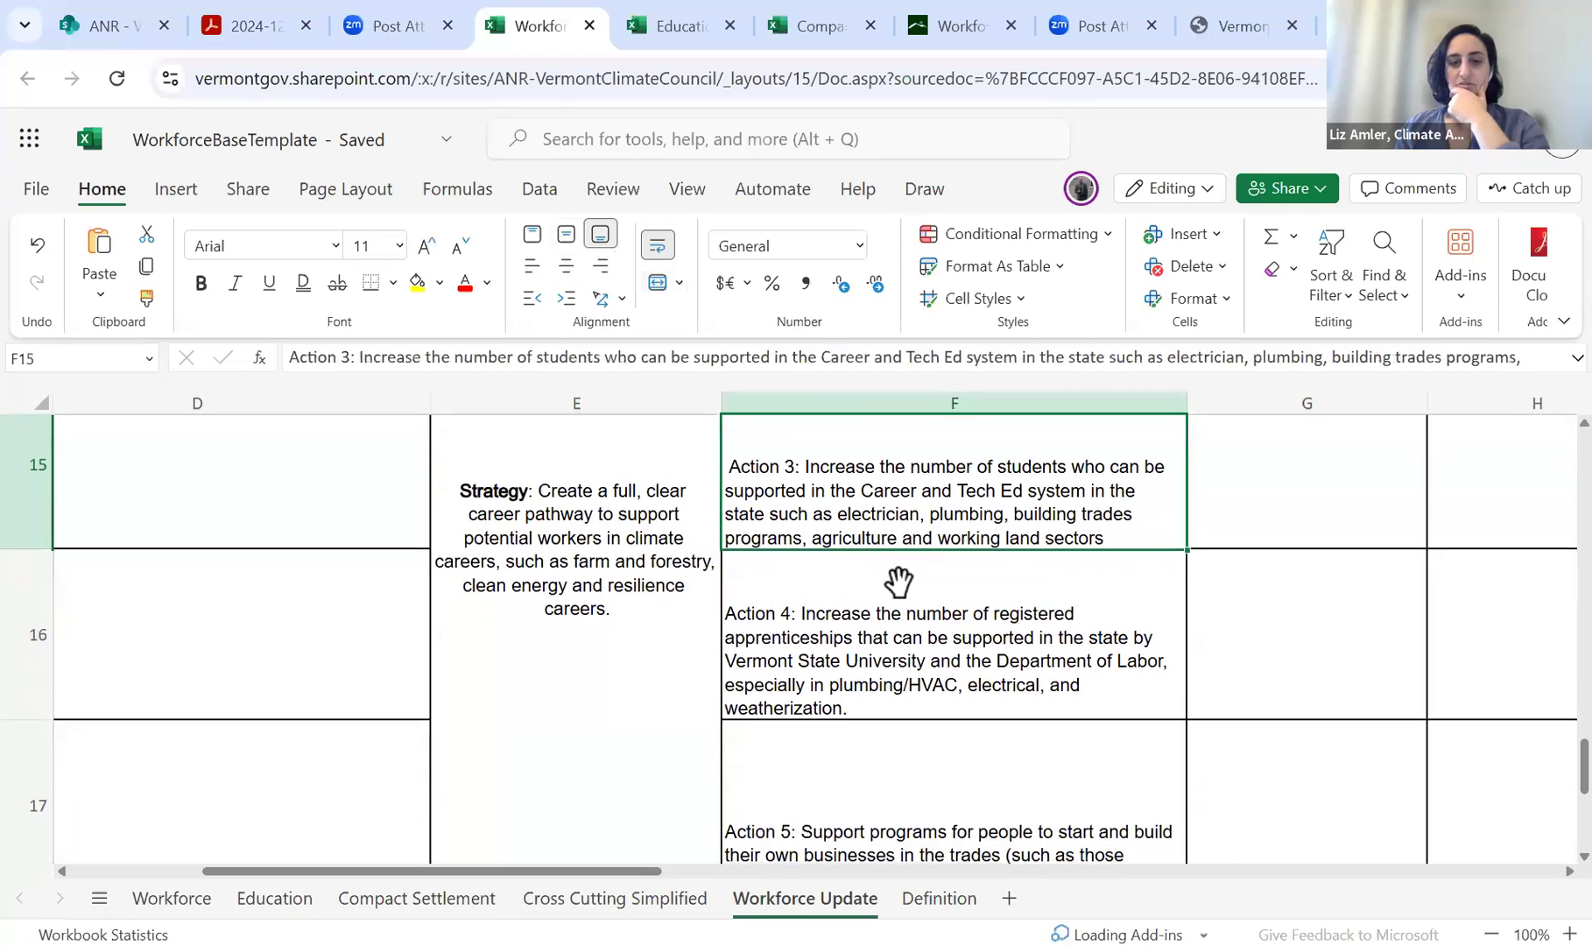
# - Review Actions 4 and 5 and the future-employee communication action under the career pathway strategy in rows 16 to 18
pyautogui.scroll(-2, 897, 579)
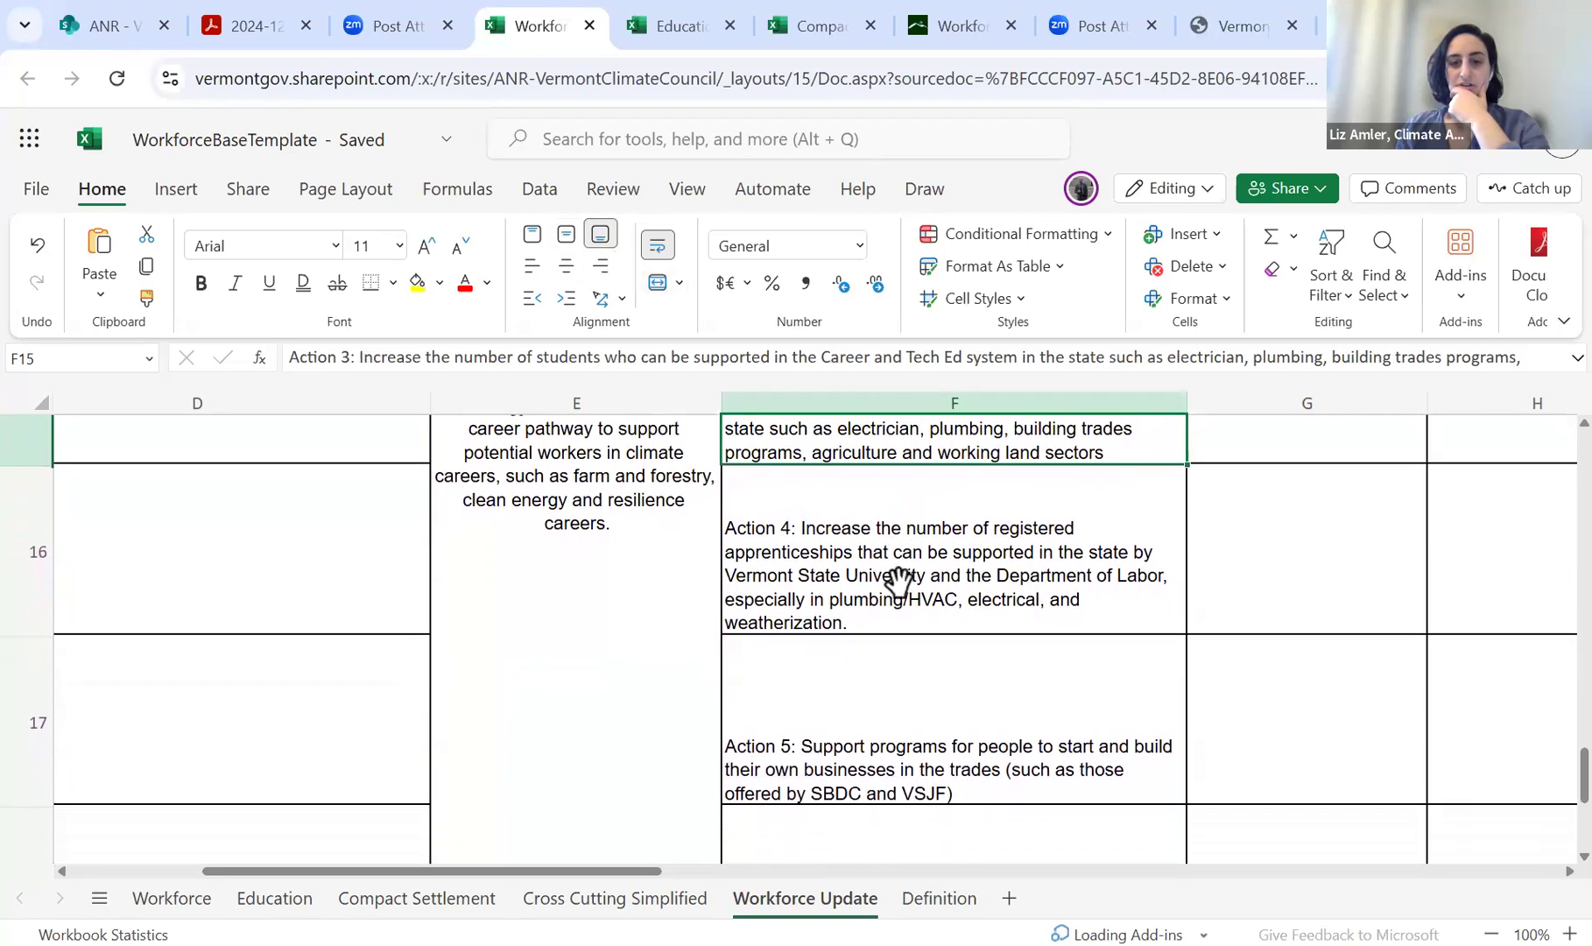
pyautogui.scroll(1, 897, 582)
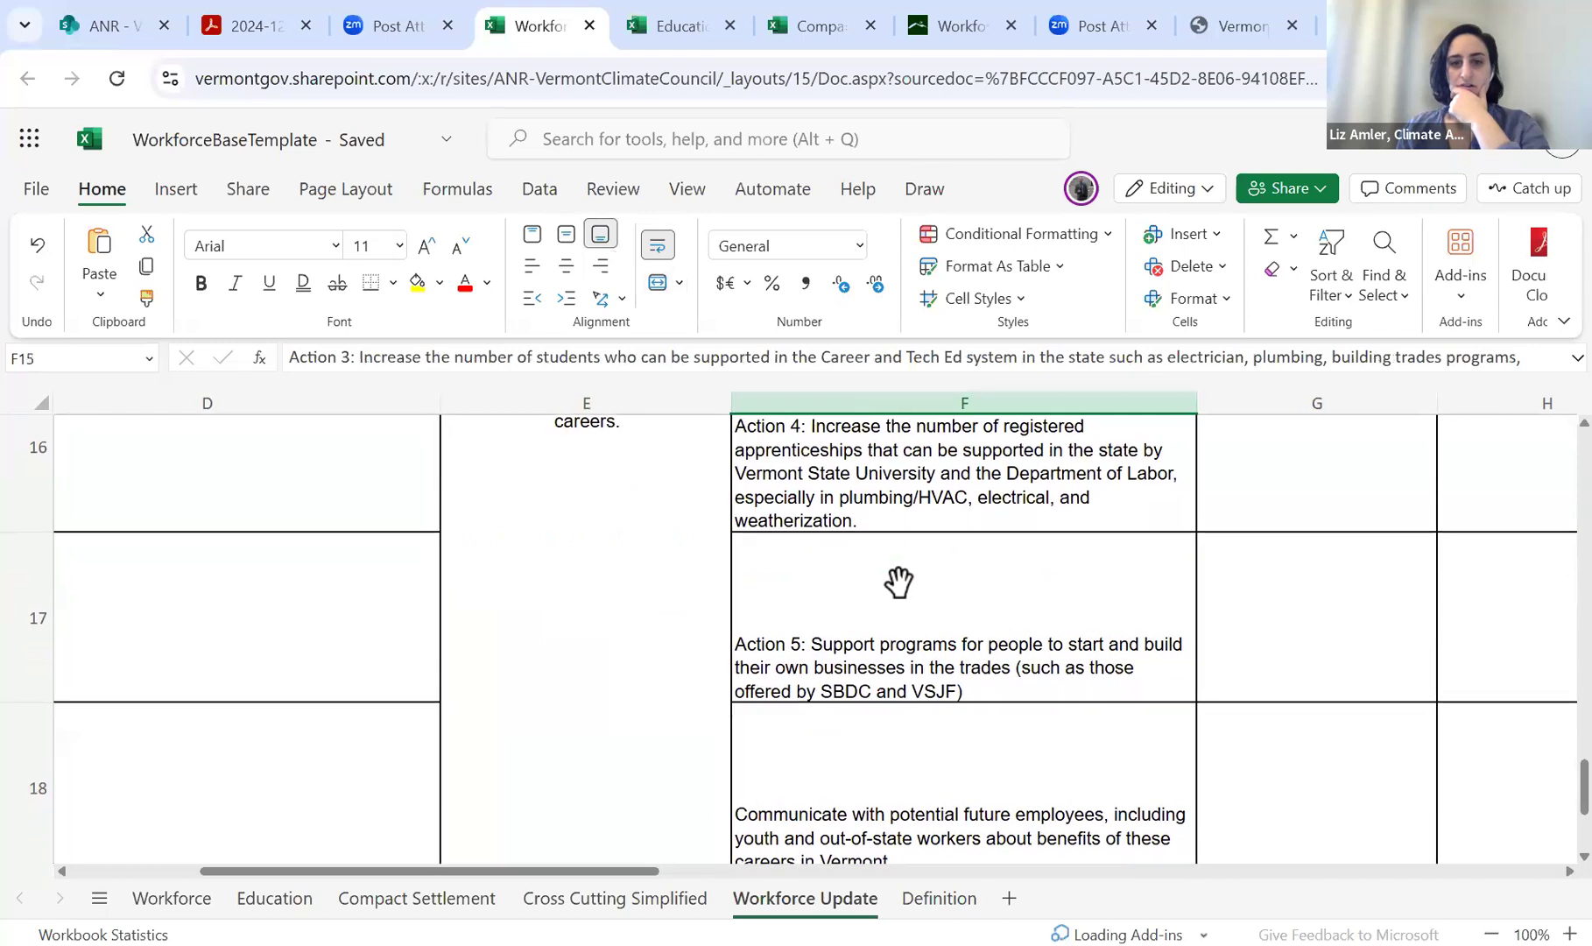
pyautogui.scroll(-1, 897, 580)
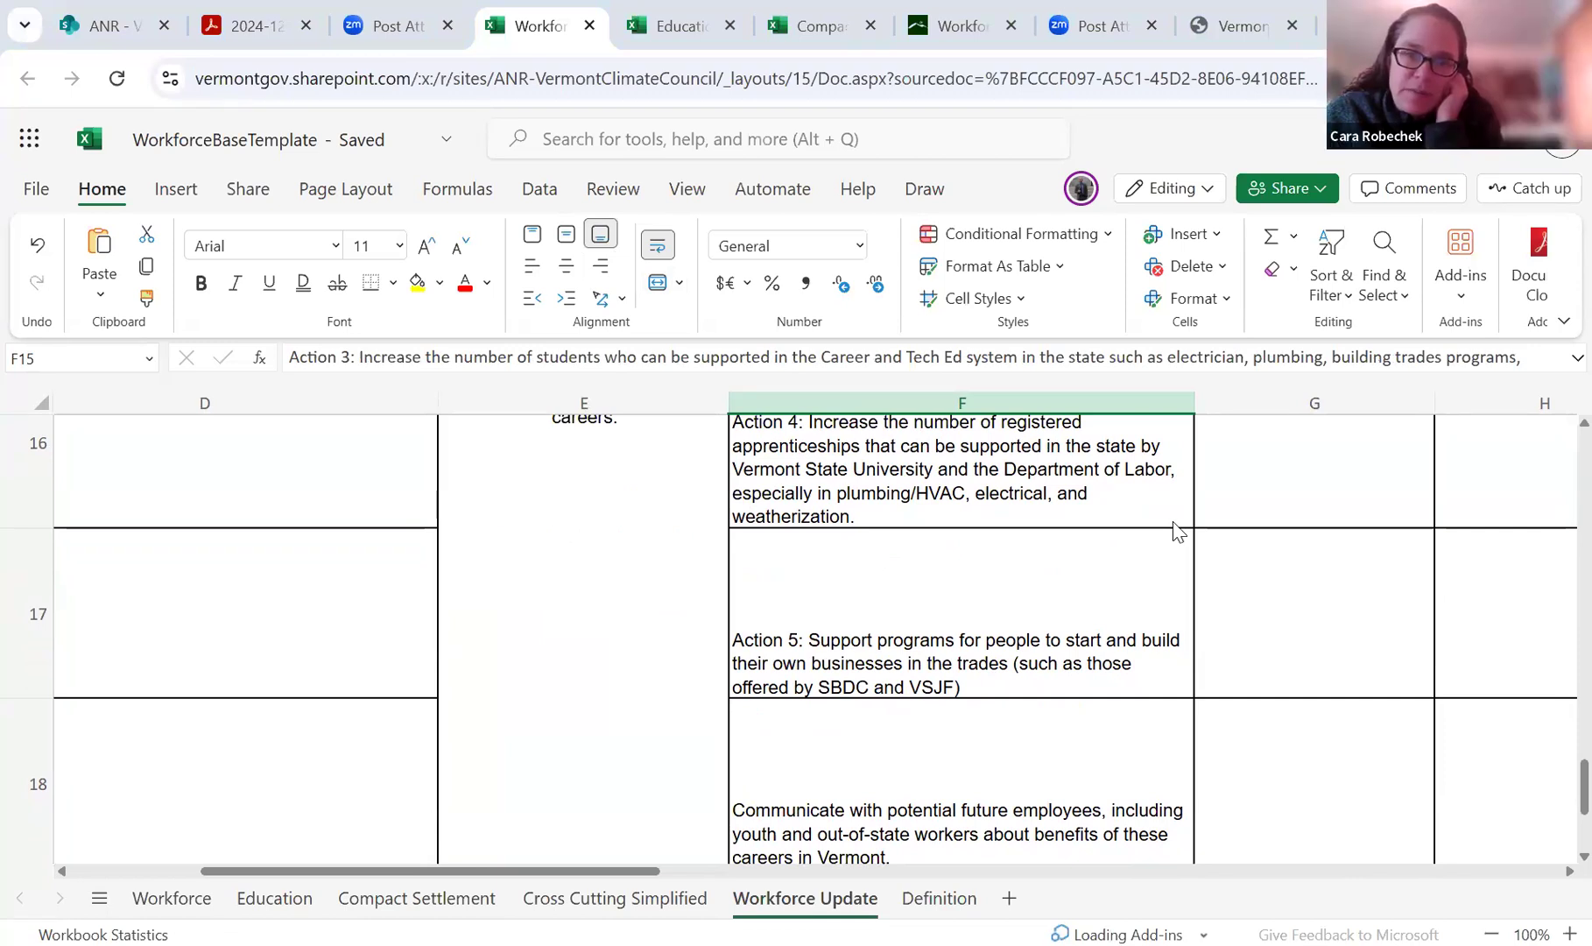
pyautogui.click(557, 554)
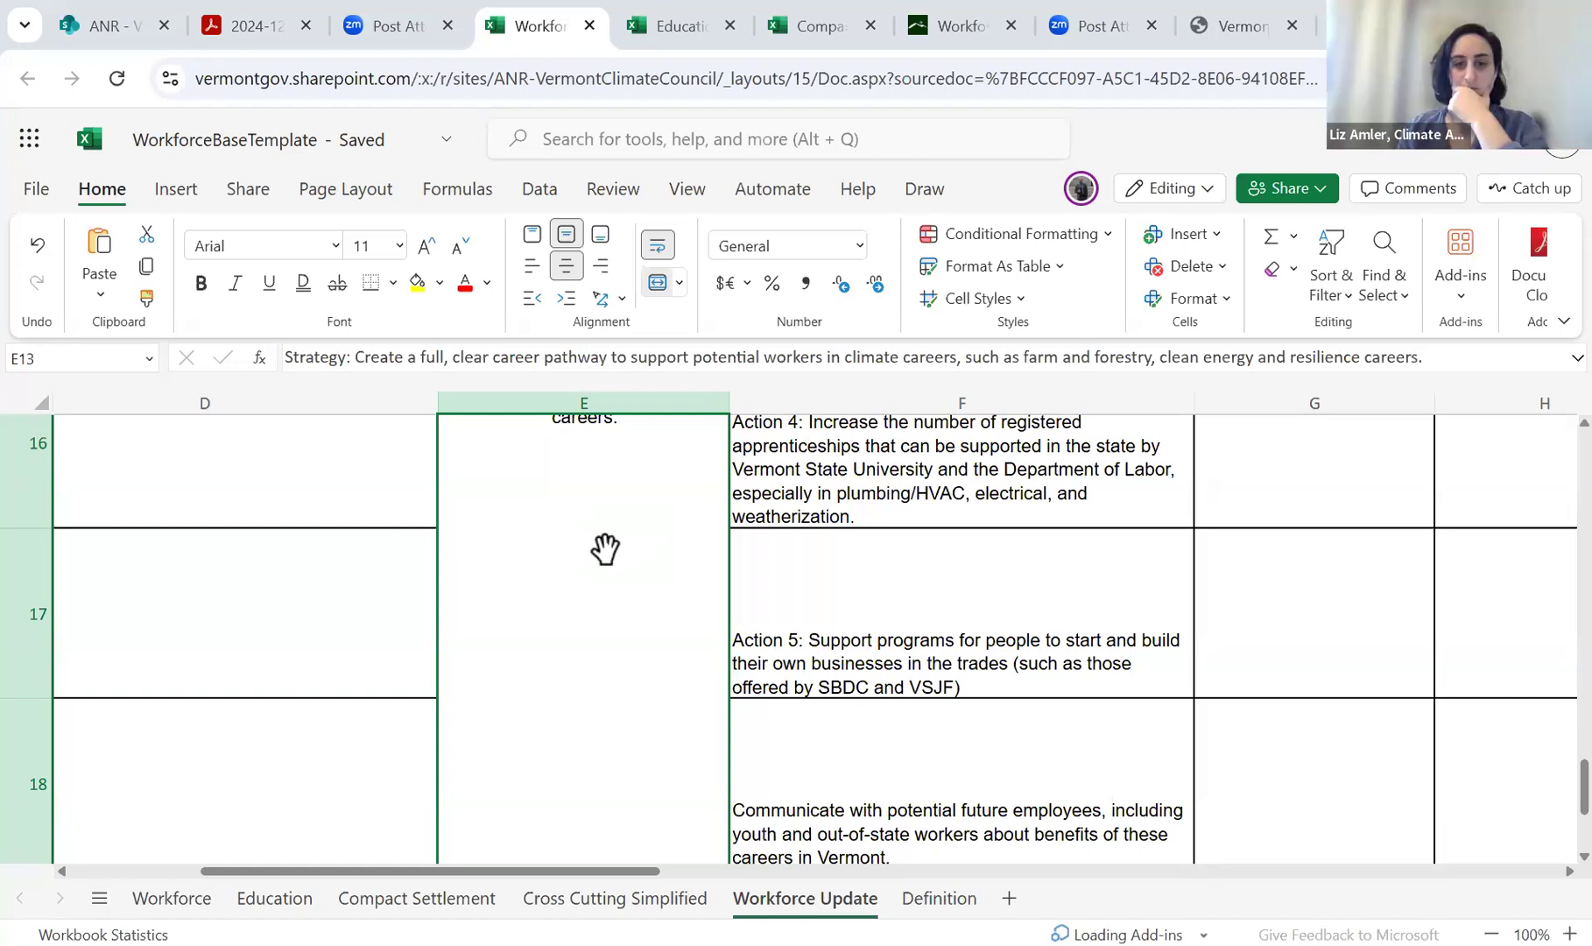
pyautogui.click(882, 610)
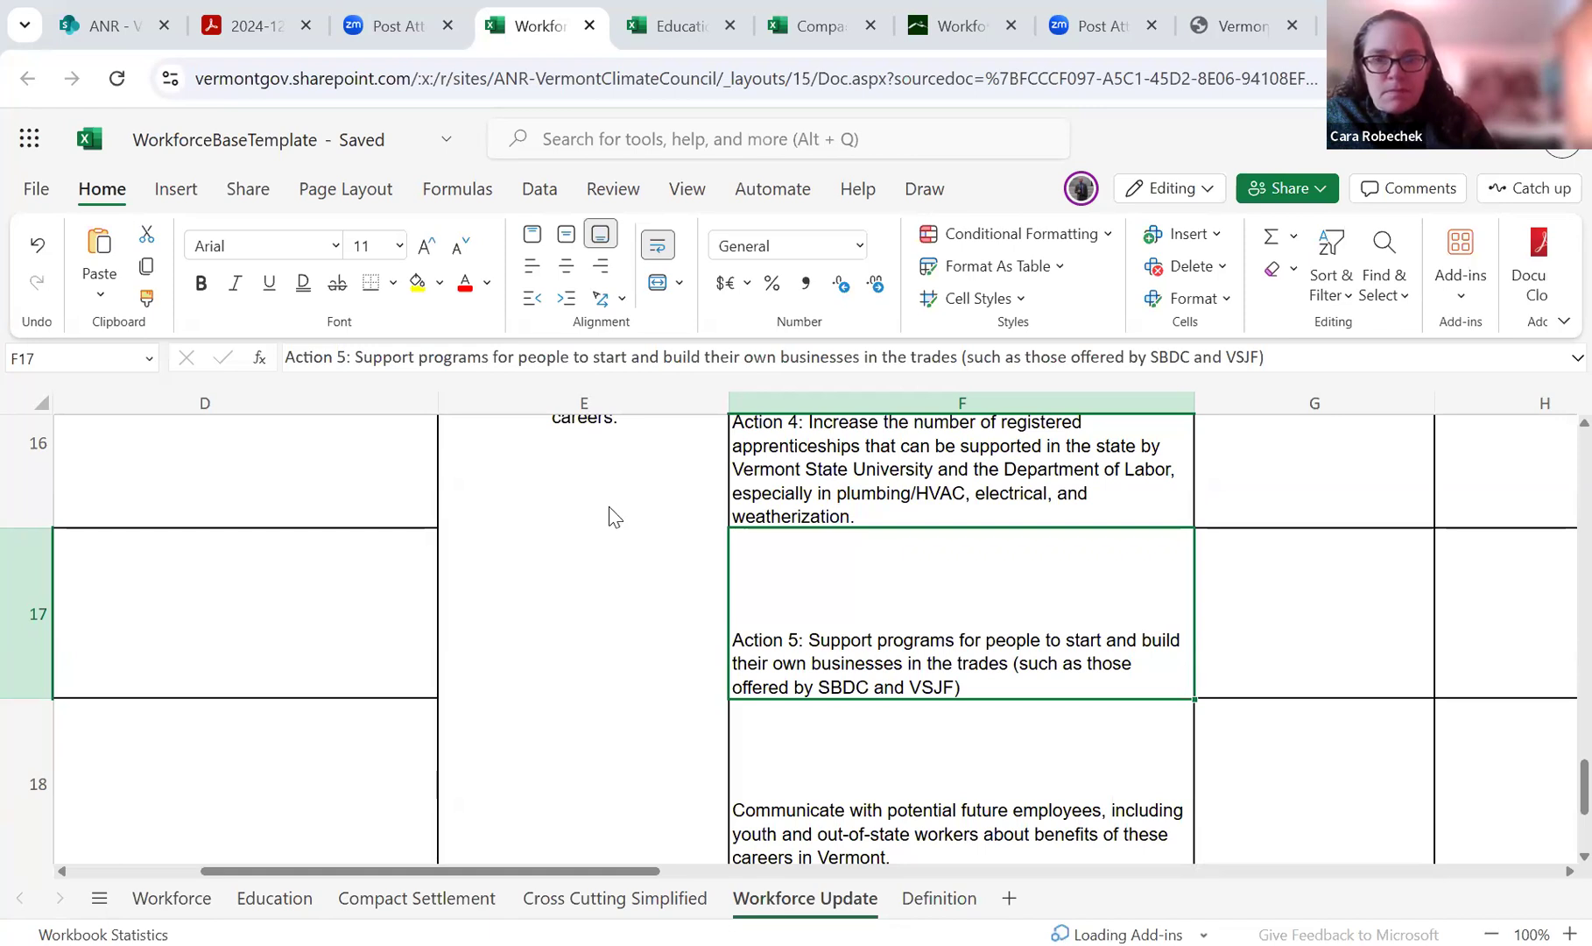
pyautogui.scroll(-1, 615, 516)
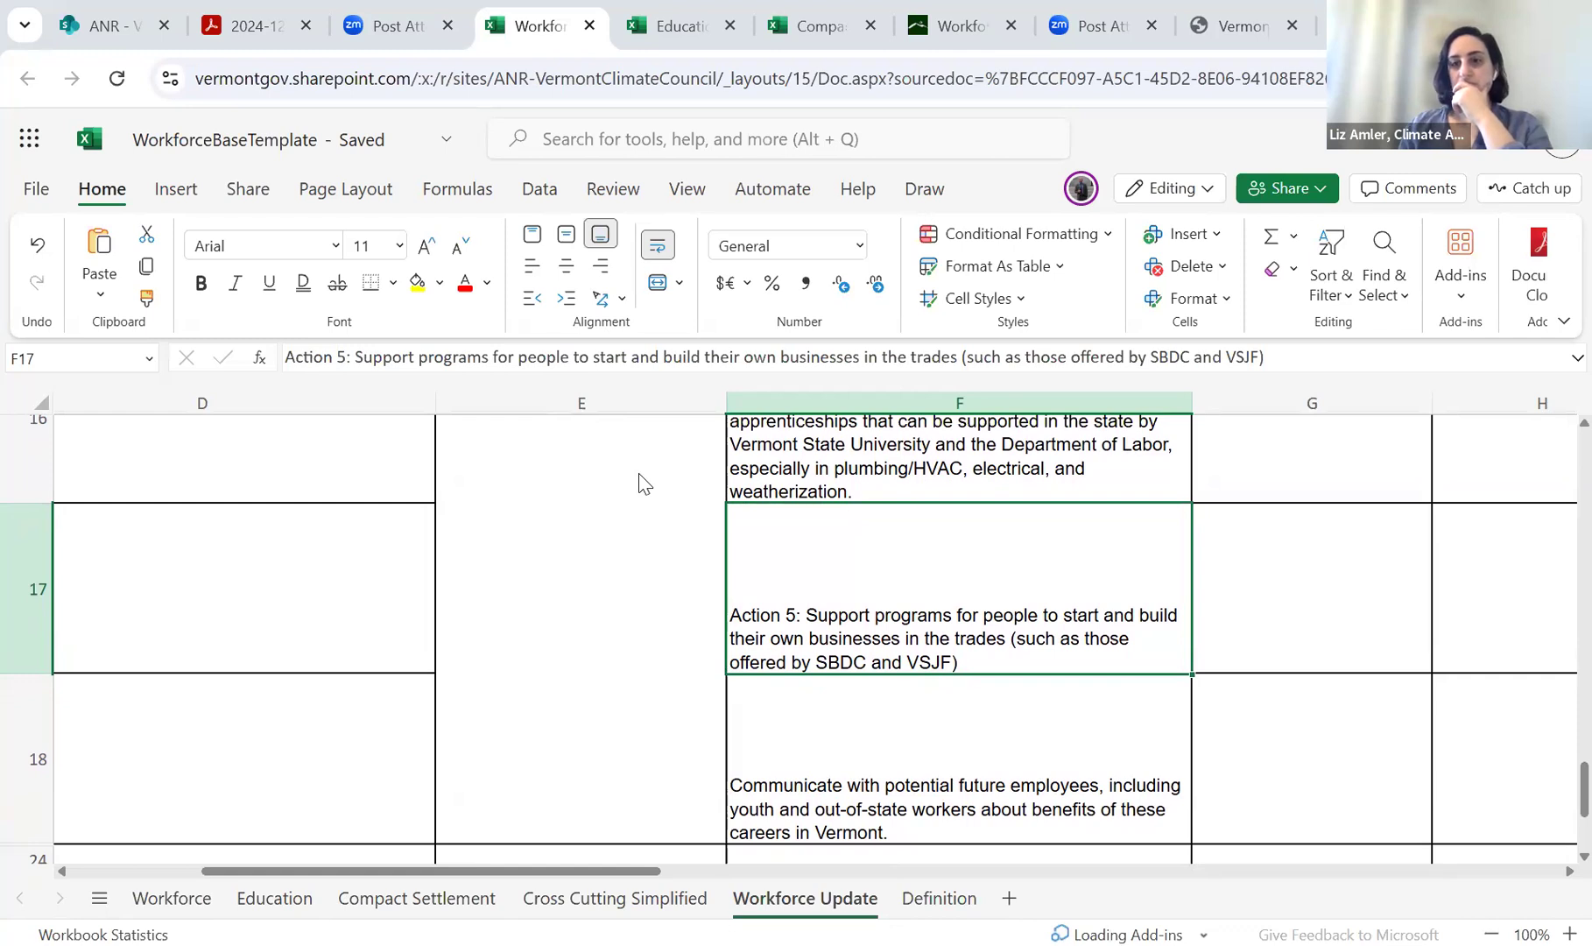
# - Examine the header row's status, revision and notes columns and the technical feasibility, cost effectiveness, co-benefits and impact rating columns
pyautogui.hscroll(1, 592, 545)
pyautogui.hscroll(1, 592, 545)
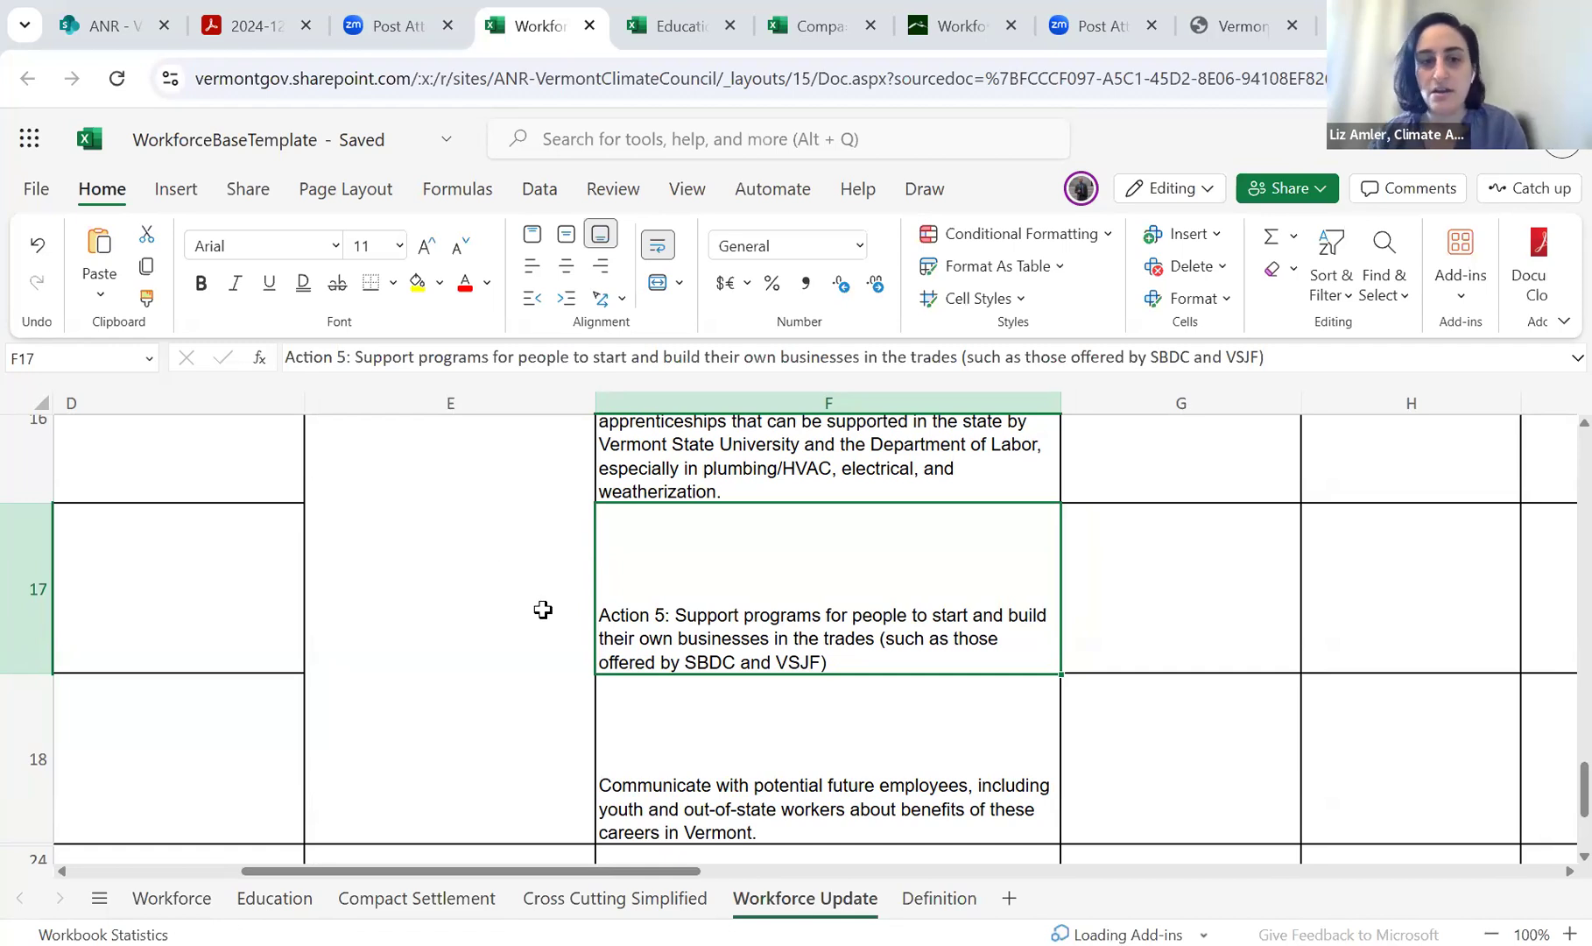
pyautogui.hscroll(5, 543, 609)
pyautogui.scroll(3, 542, 609)
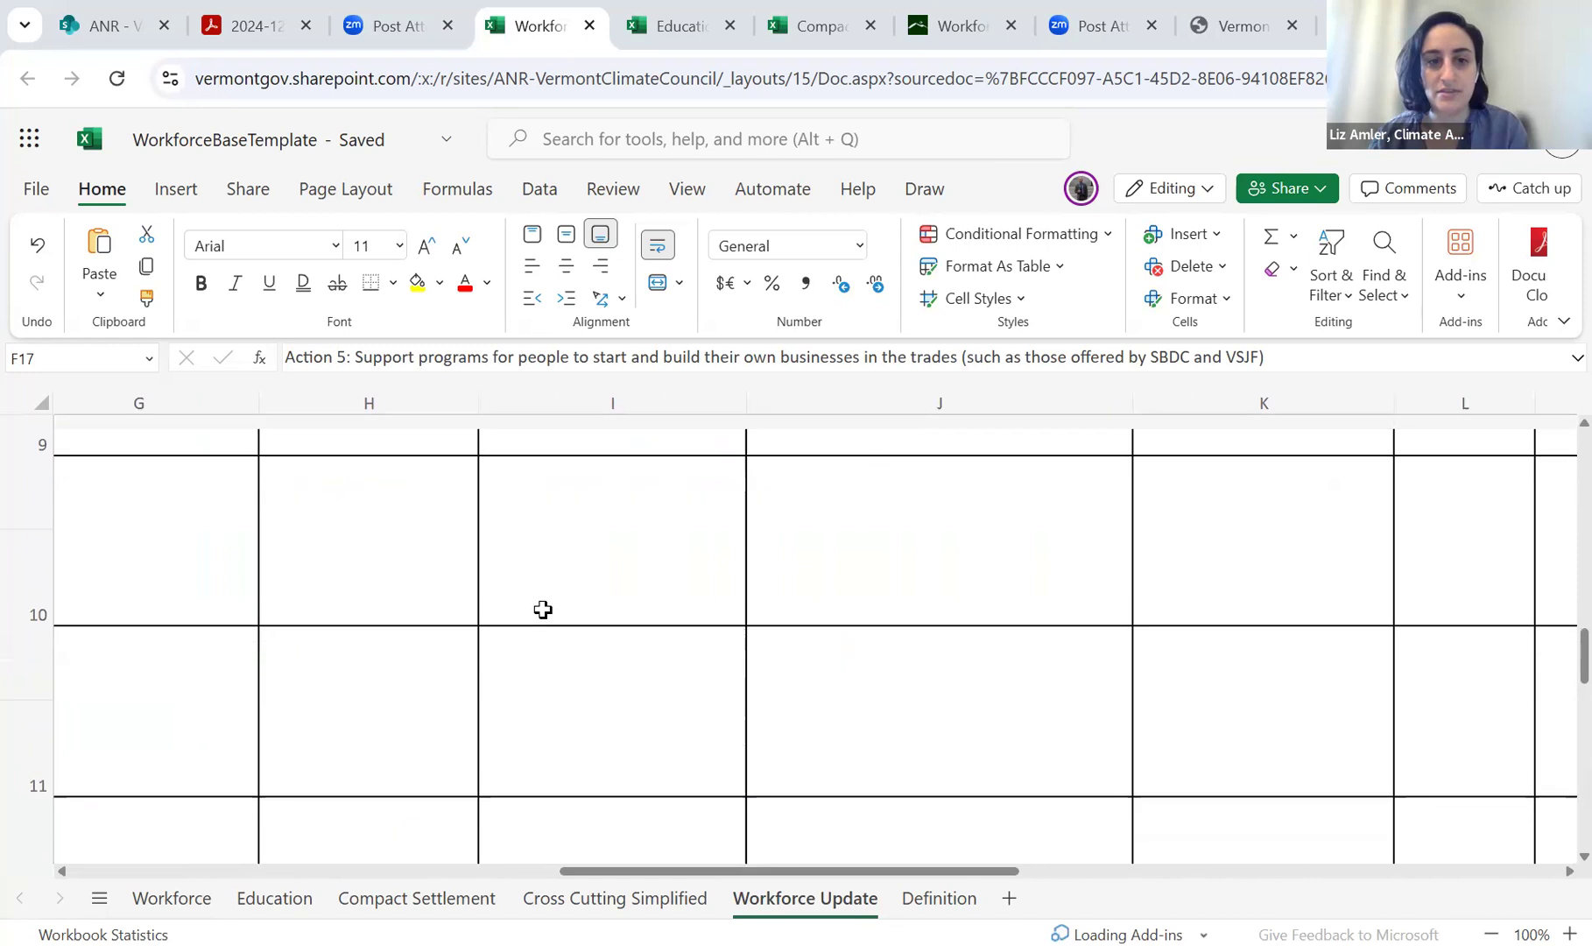
pyautogui.scroll(3, 542, 609)
pyautogui.hscroll(-2, 374, 578)
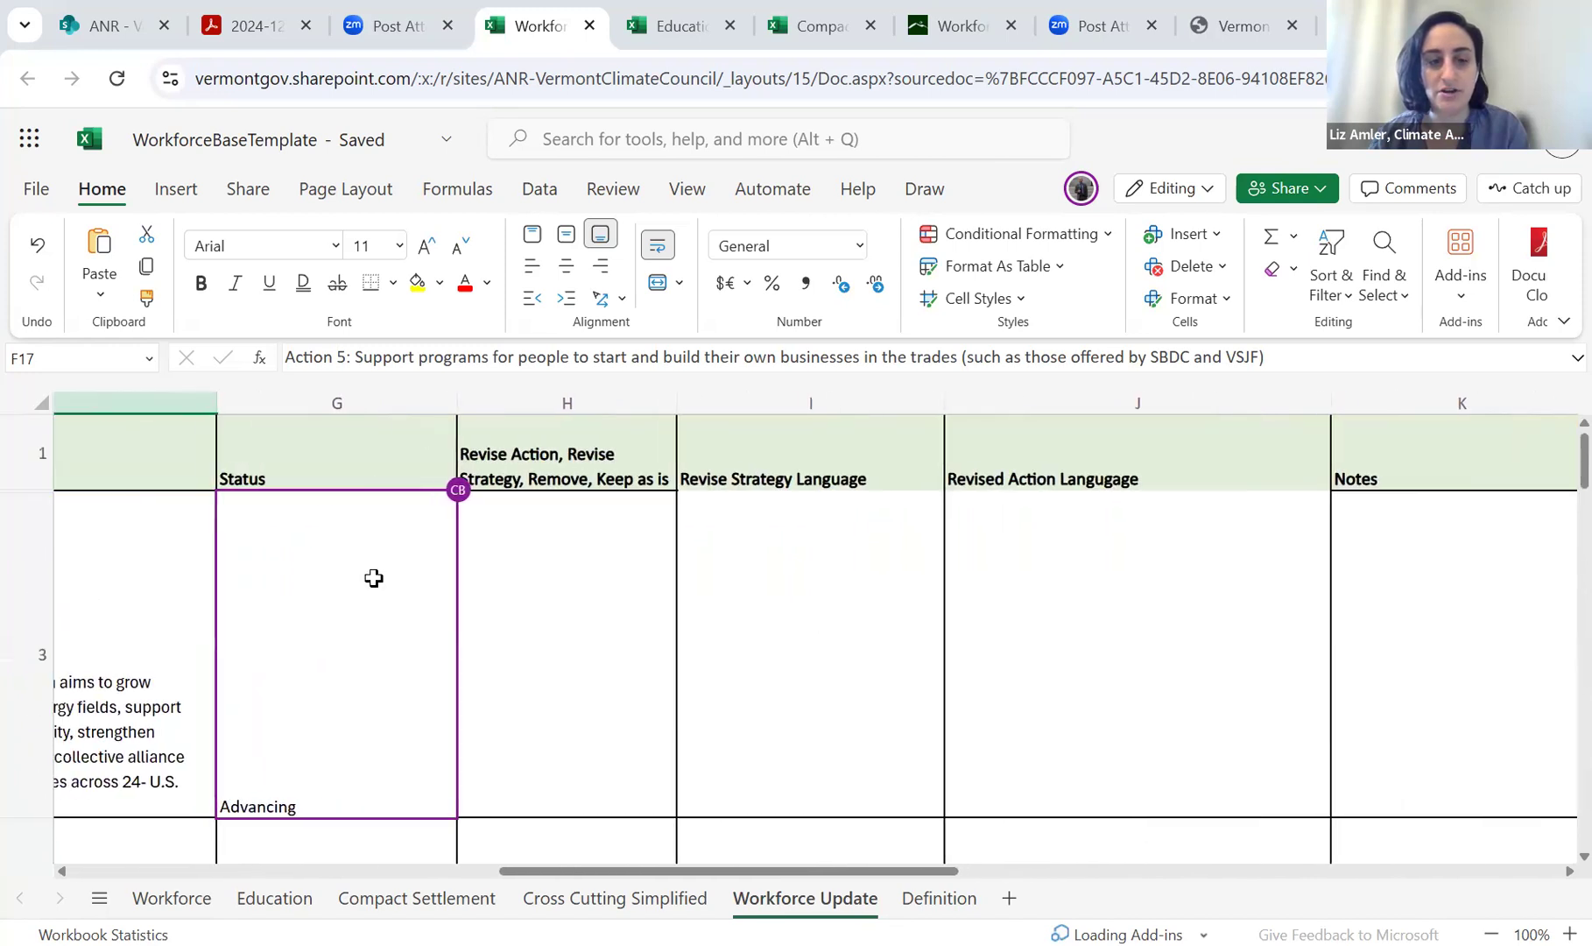
pyautogui.hscroll(5, 374, 578)
pyautogui.hscroll(6, 374, 578)
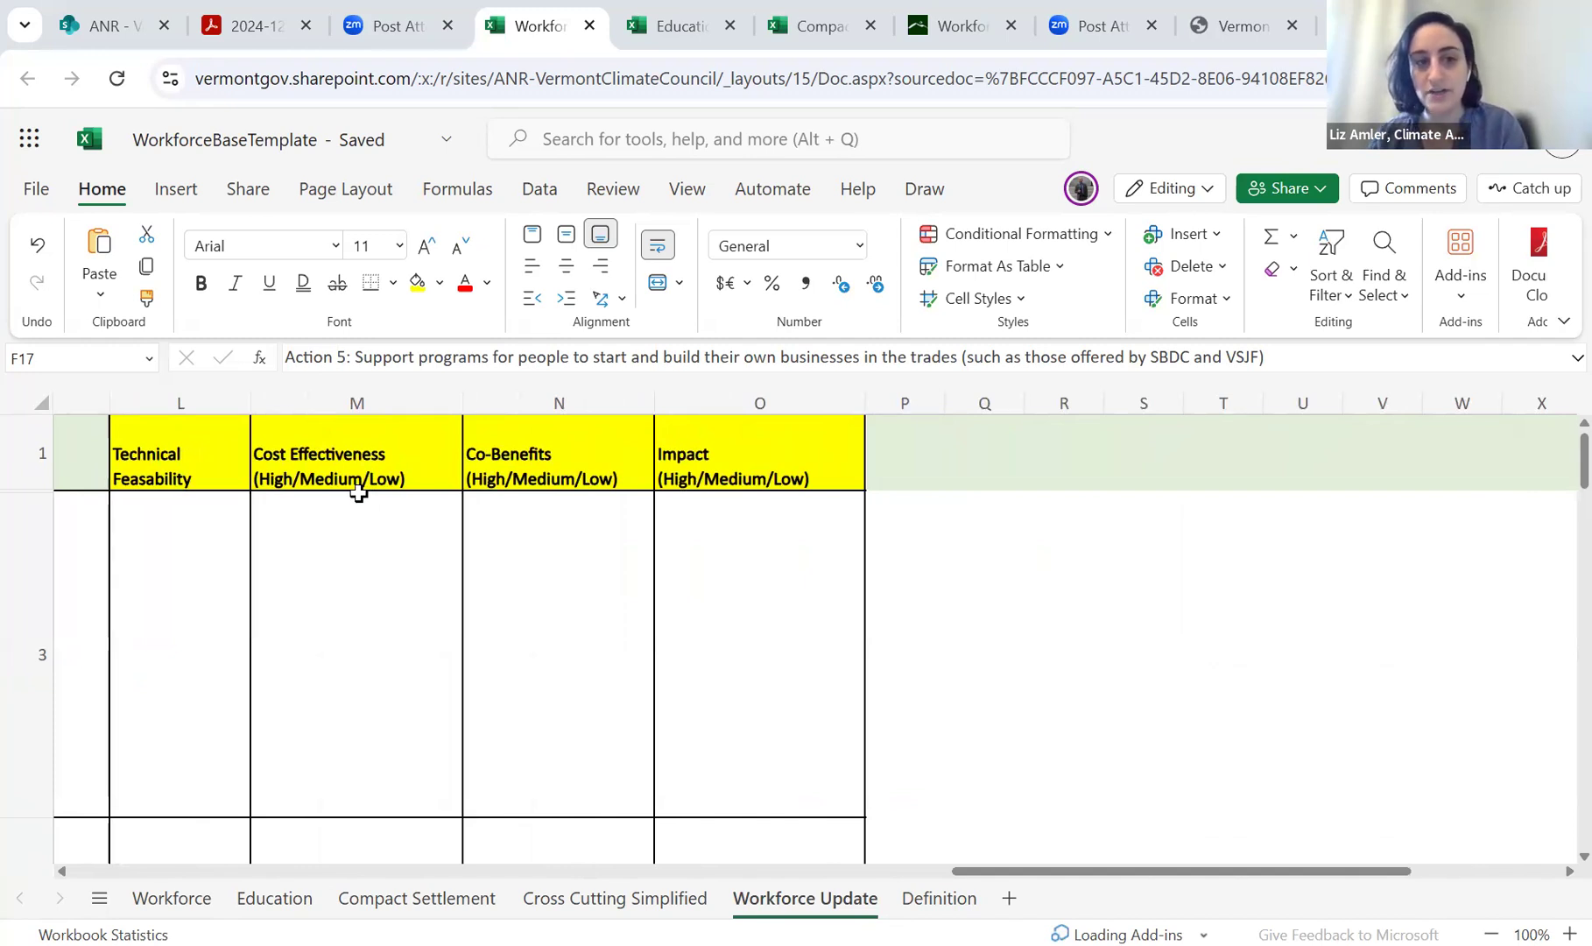
pyautogui.hscroll(3, 358, 492)
pyautogui.hscroll(-2, 358, 492)
pyautogui.hscroll(-6, 358, 493)
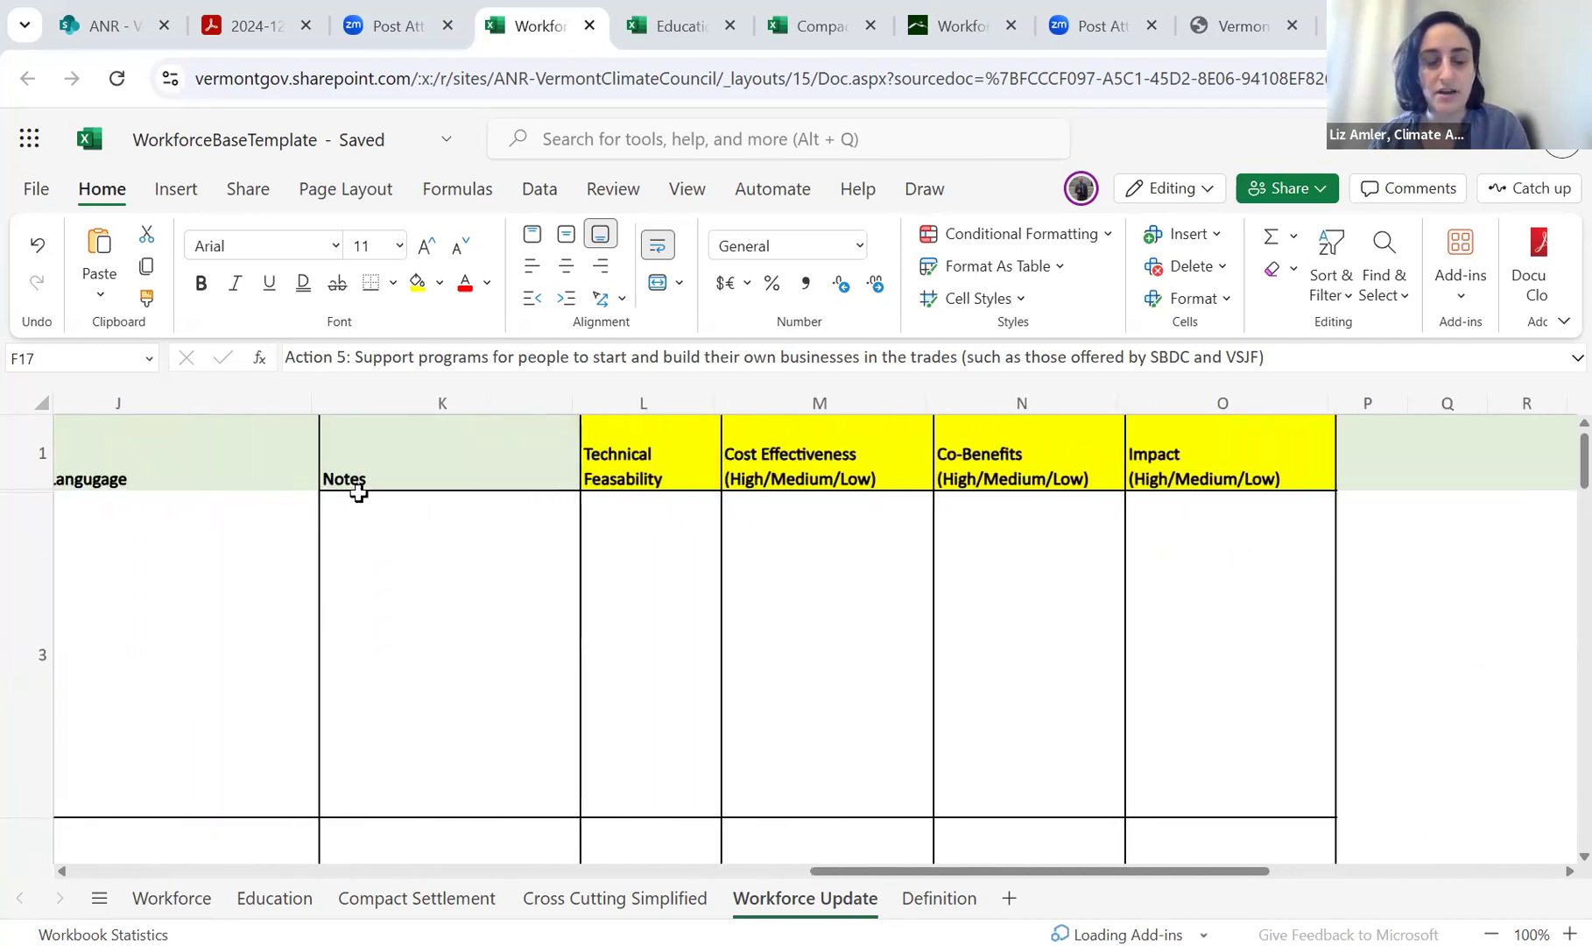
pyautogui.hscroll(-1, 358, 493)
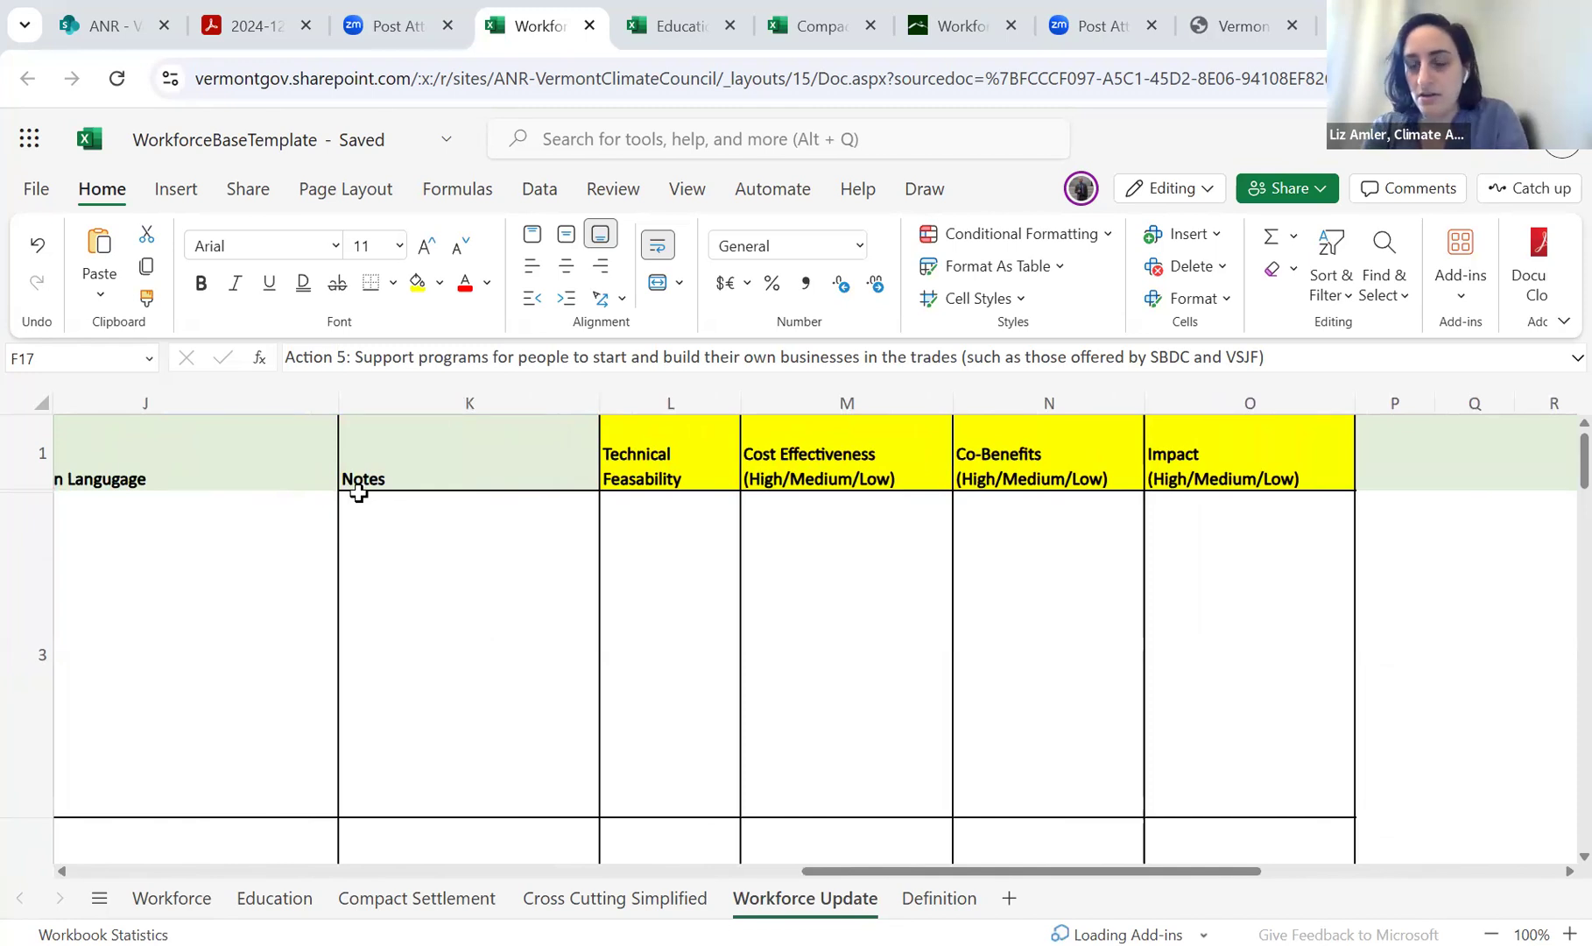